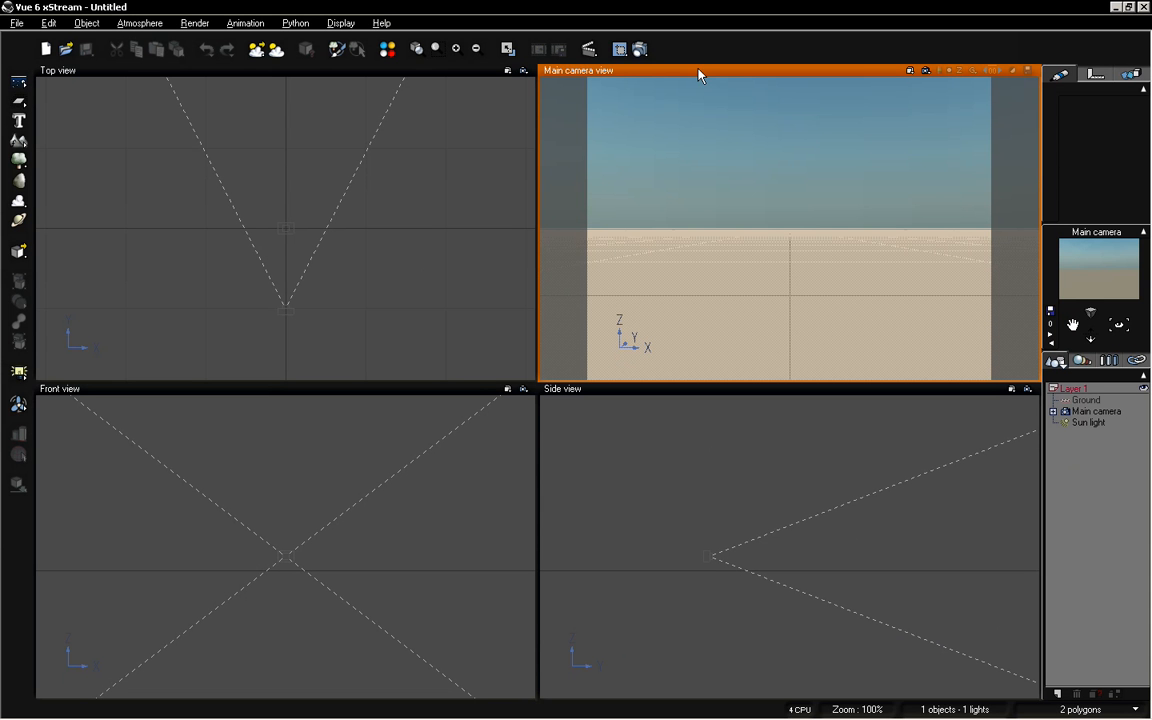
# Maximize the main camera view and raise and tilt the camera to look down over the ground plane
pyautogui.doubleClick(699, 72)
pyautogui.moveTo(1072, 323); pyautogui.dragTo(1118, 321)
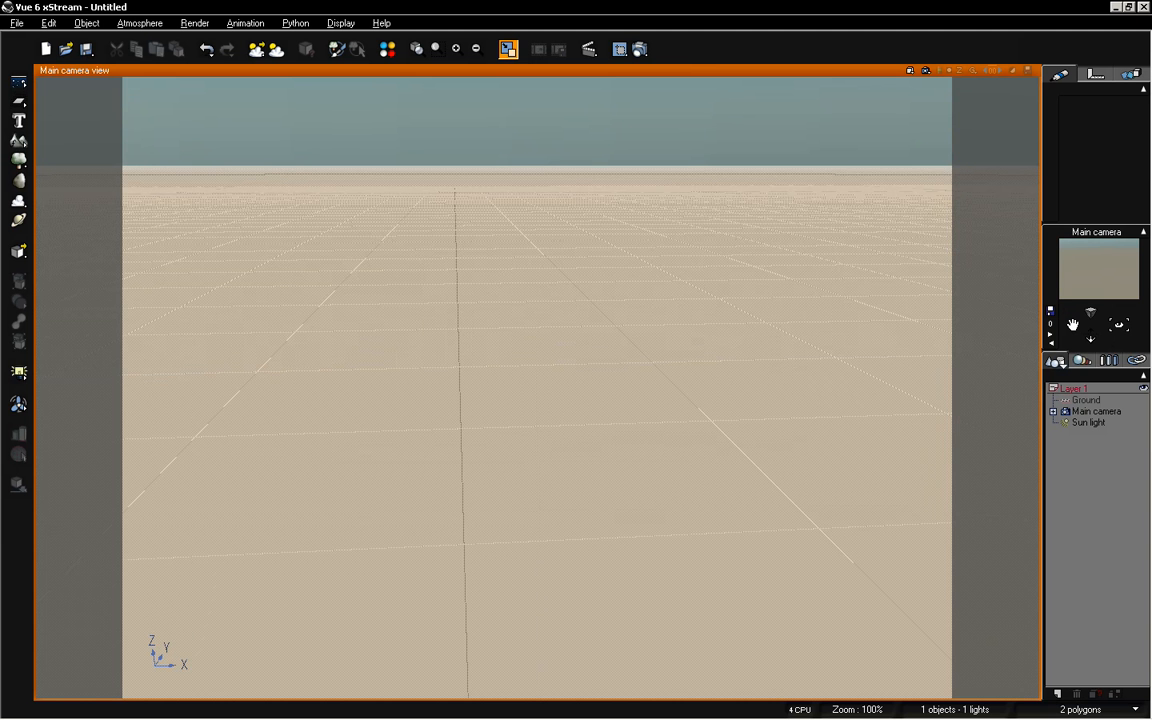
pyautogui.moveTo(1090, 338); pyautogui.dragTo(1092, 335)
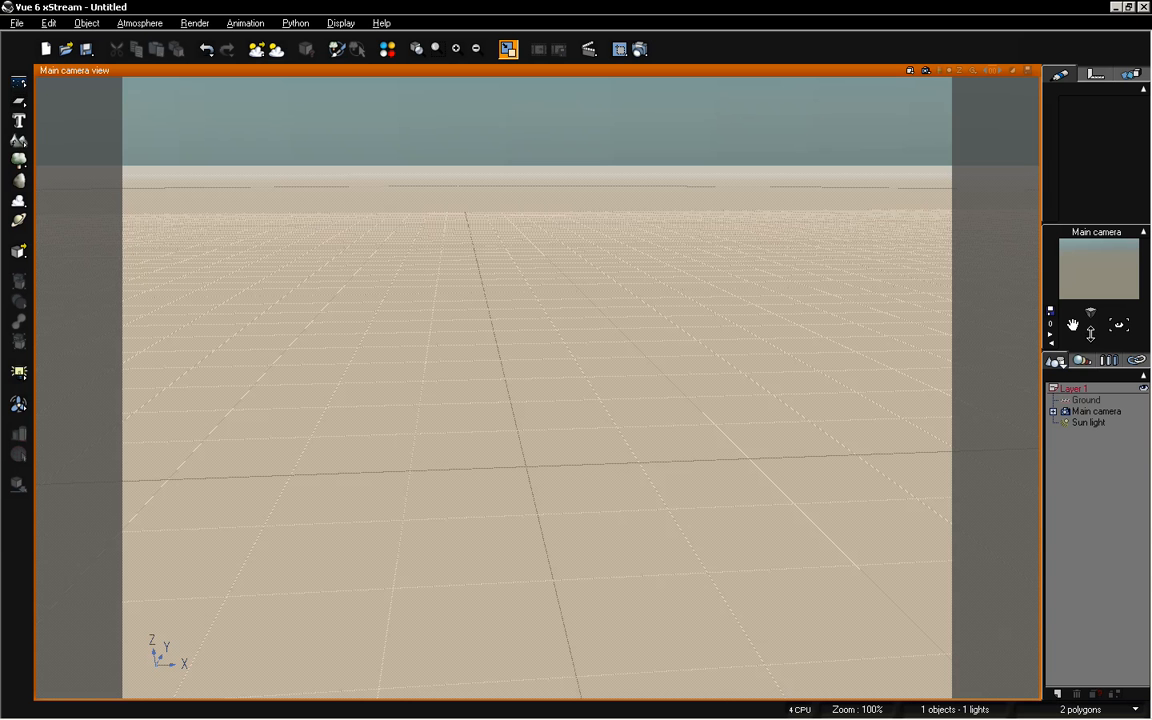
pyautogui.moveTo(1090, 334); pyautogui.dragTo(1088, 334)
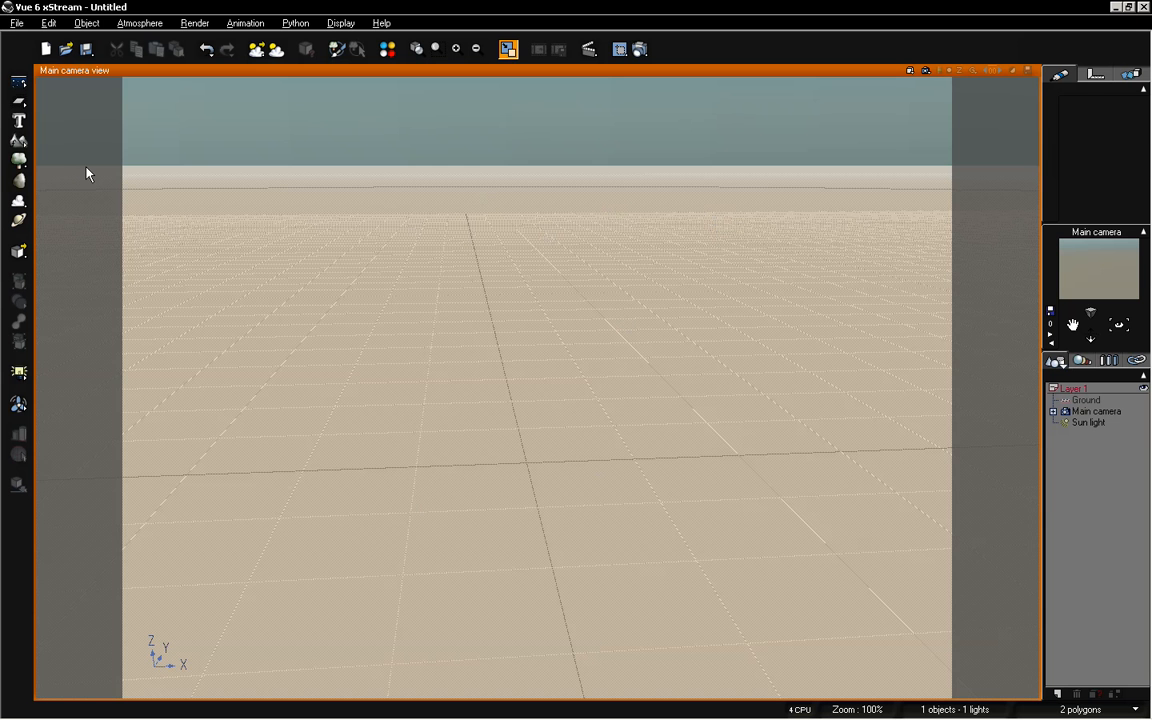
# Add a procedural terrain to the scene and move the camera closer to it
pyautogui.click(19, 141)
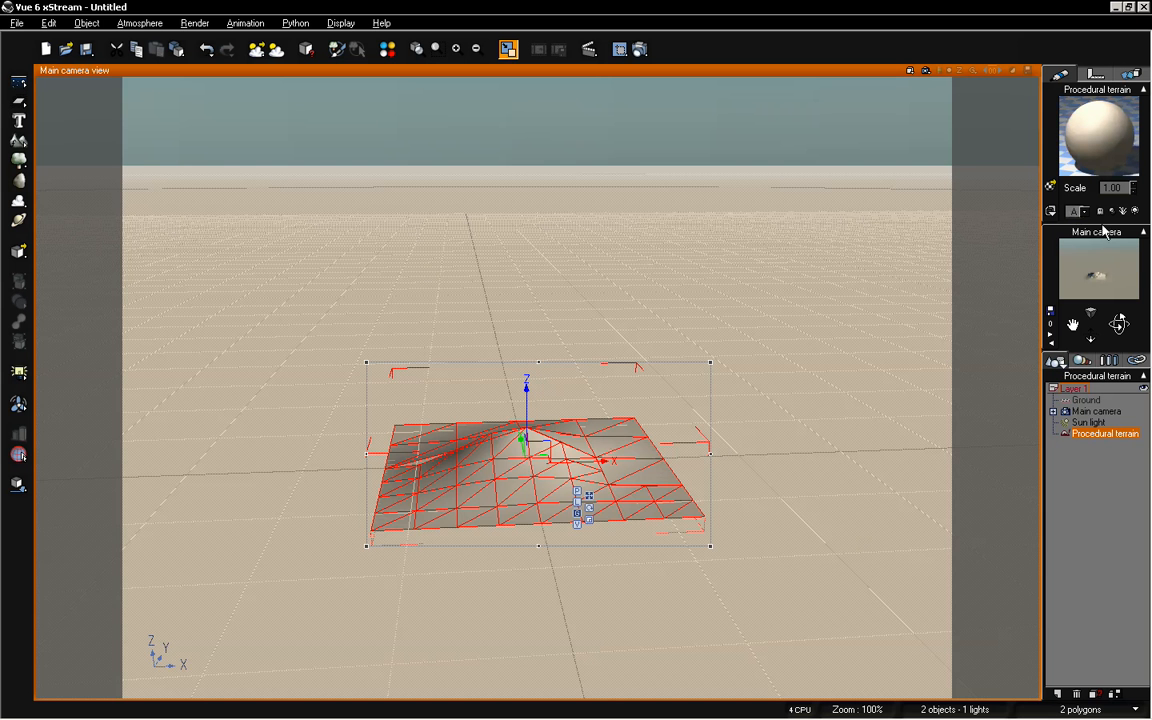
pyautogui.moveTo(1091, 333); pyautogui.dragTo(1091, 270)
pyautogui.moveTo(1074, 324)
pyautogui.mouseDown()
pyautogui.moveTo(1074, 296)
pyautogui.moveTo(1074, 306)
pyautogui.mouseUp()
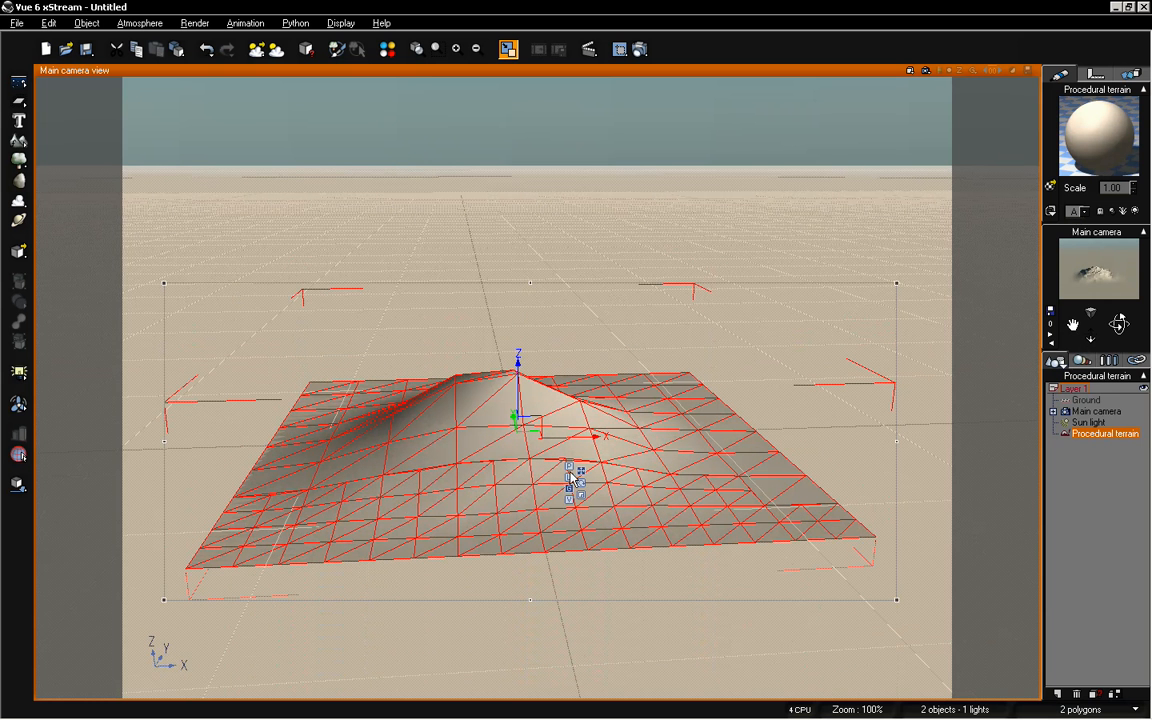
# Open the procedural terrain for editing and turn off its Zero edges option
pyautogui.rightClick(667, 453)
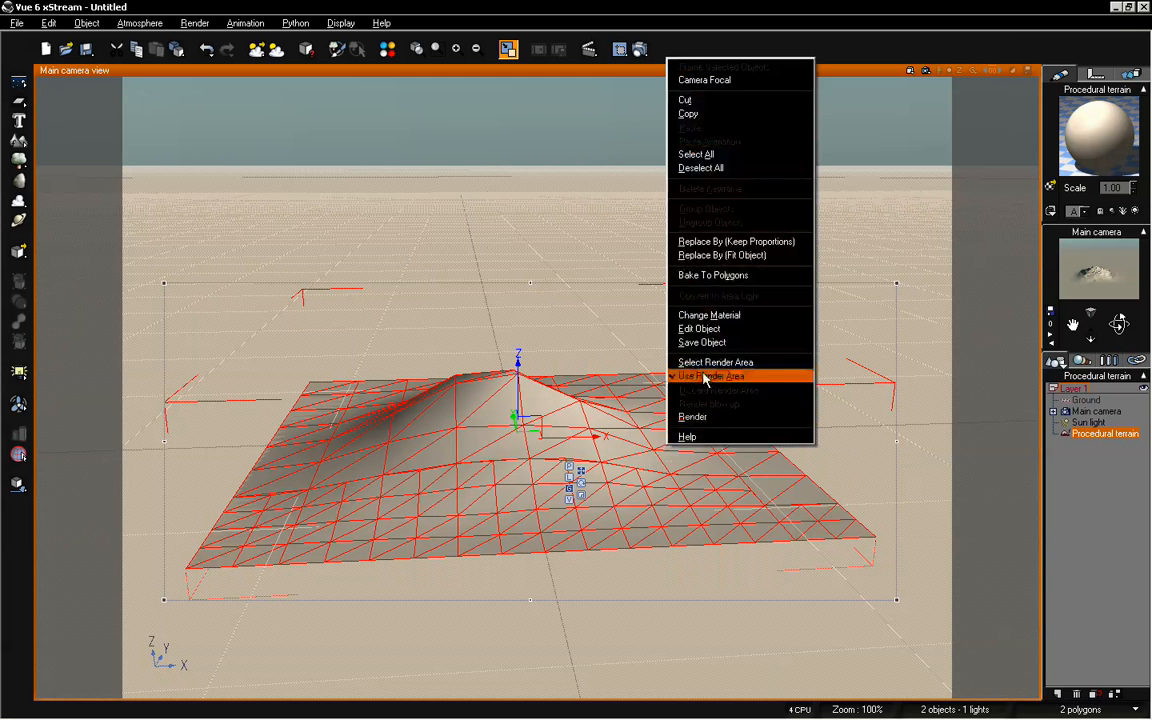
pyautogui.click(706, 337)
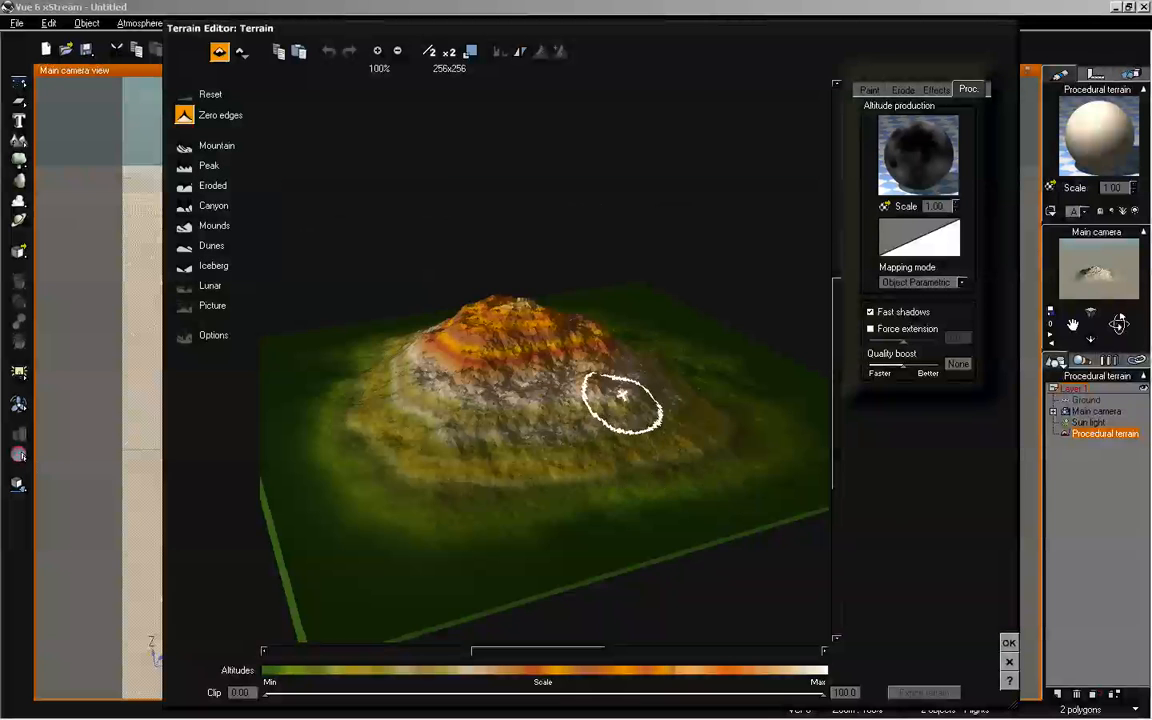
pyautogui.moveTo(602, 358); pyautogui.dragTo(602, 369, button='right')
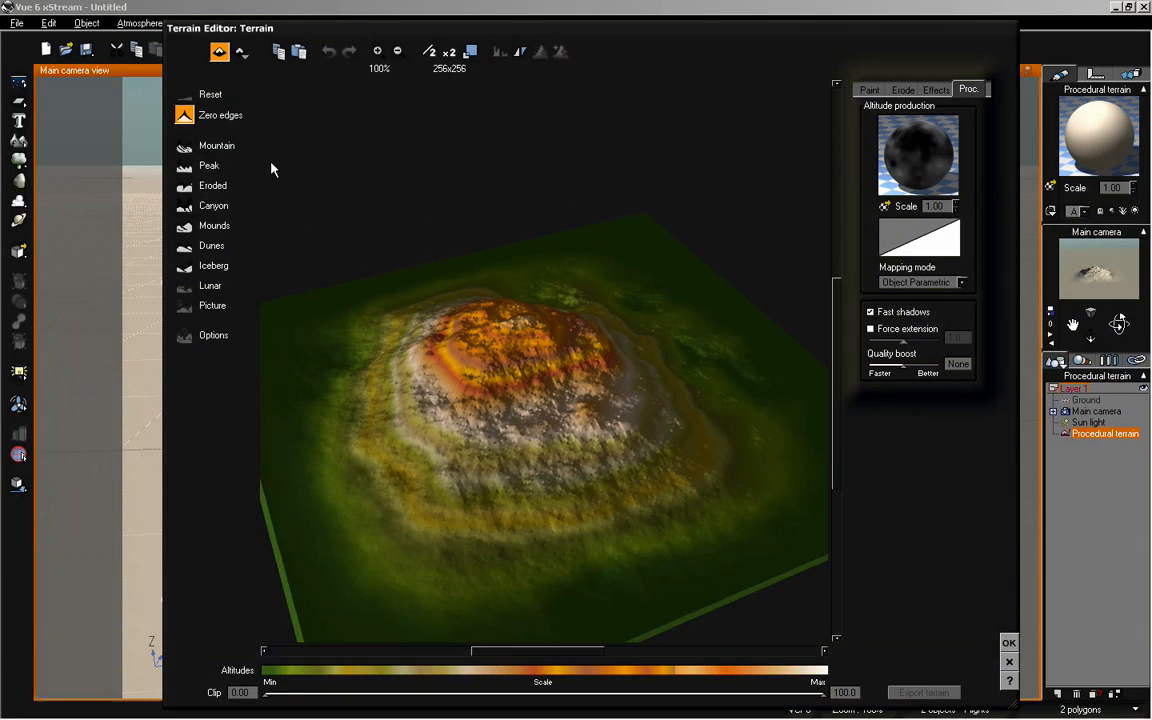
pyautogui.click(188, 116)
pyautogui.moveTo(410, 356); pyautogui.dragTo(640, 330, button='right')
pyautogui.moveTo(586, 237); pyautogui.dragTo(584, 253, button='right')
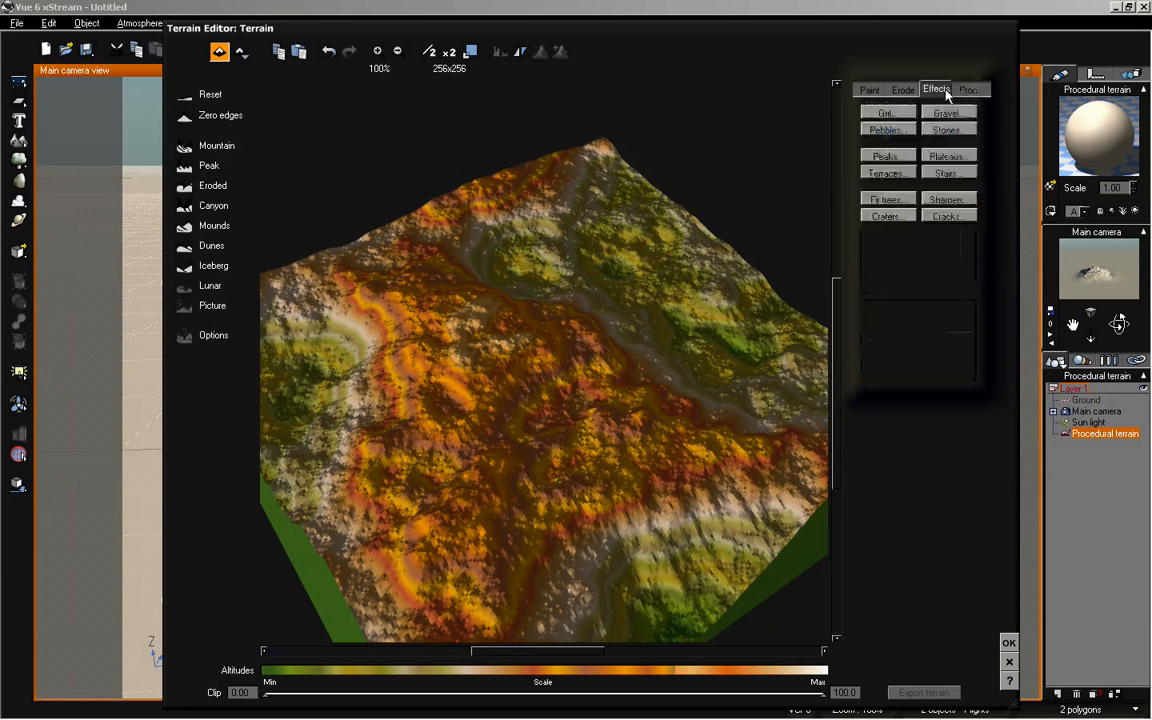
# Change the fractal node in the terrain's altitude function to Open Ocean, shift it lower in the graph, and accept the function
pyautogui.rightClick(920, 154)
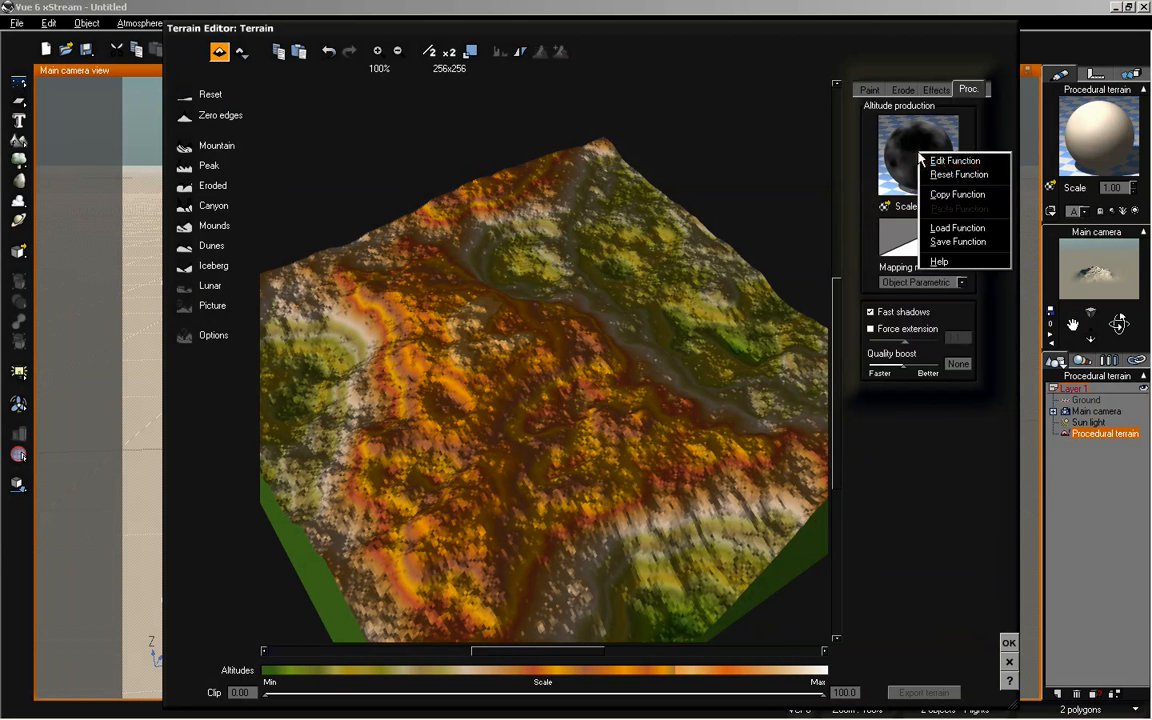
pyautogui.click(955, 161)
pyautogui.click(385, 390)
pyautogui.moveTo(385, 390); pyautogui.dragTo(367, 267)
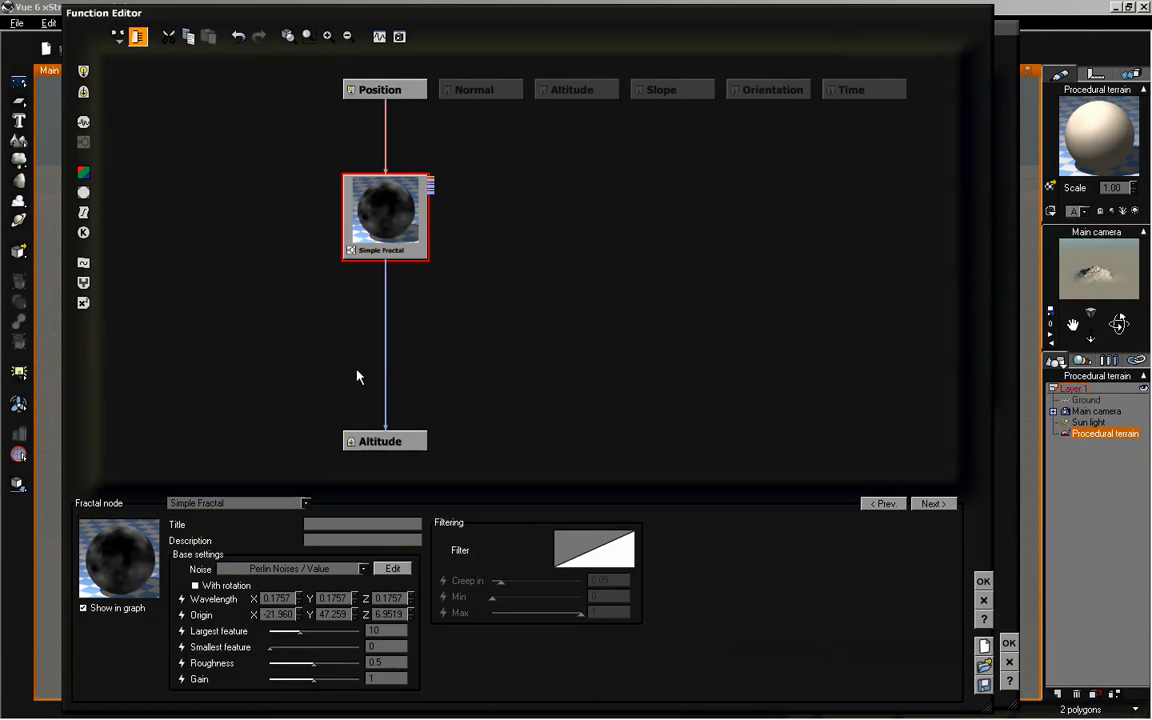
pyautogui.click(283, 500)
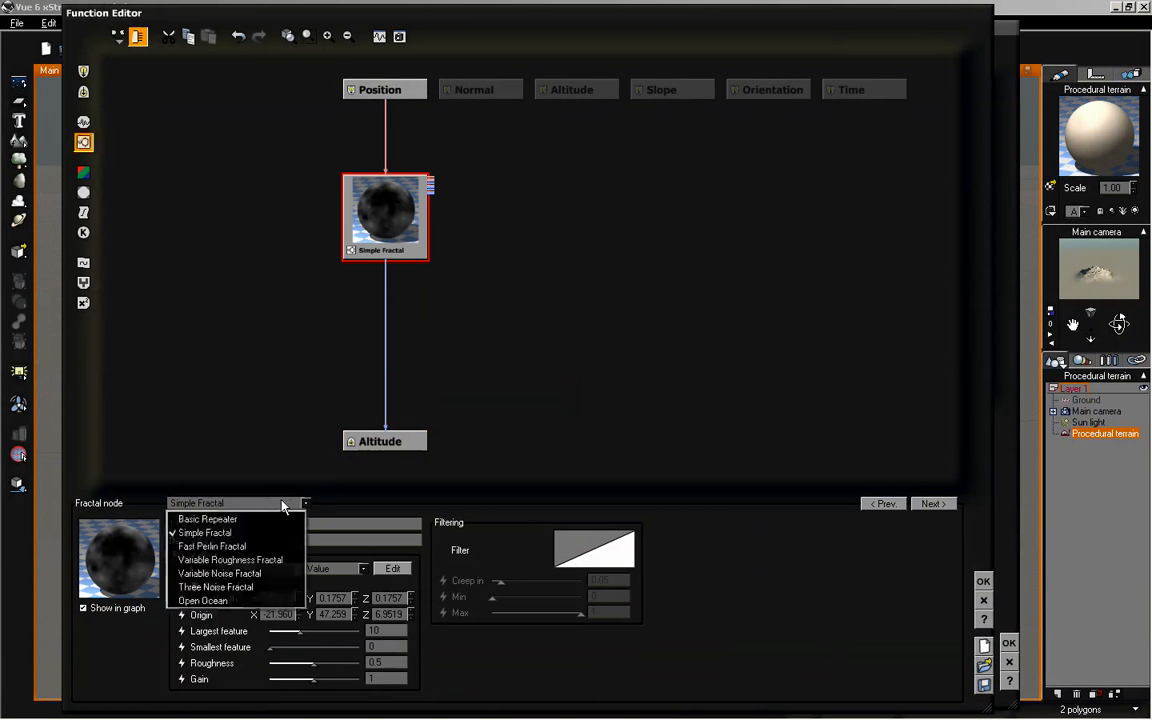
pyautogui.click(251, 597)
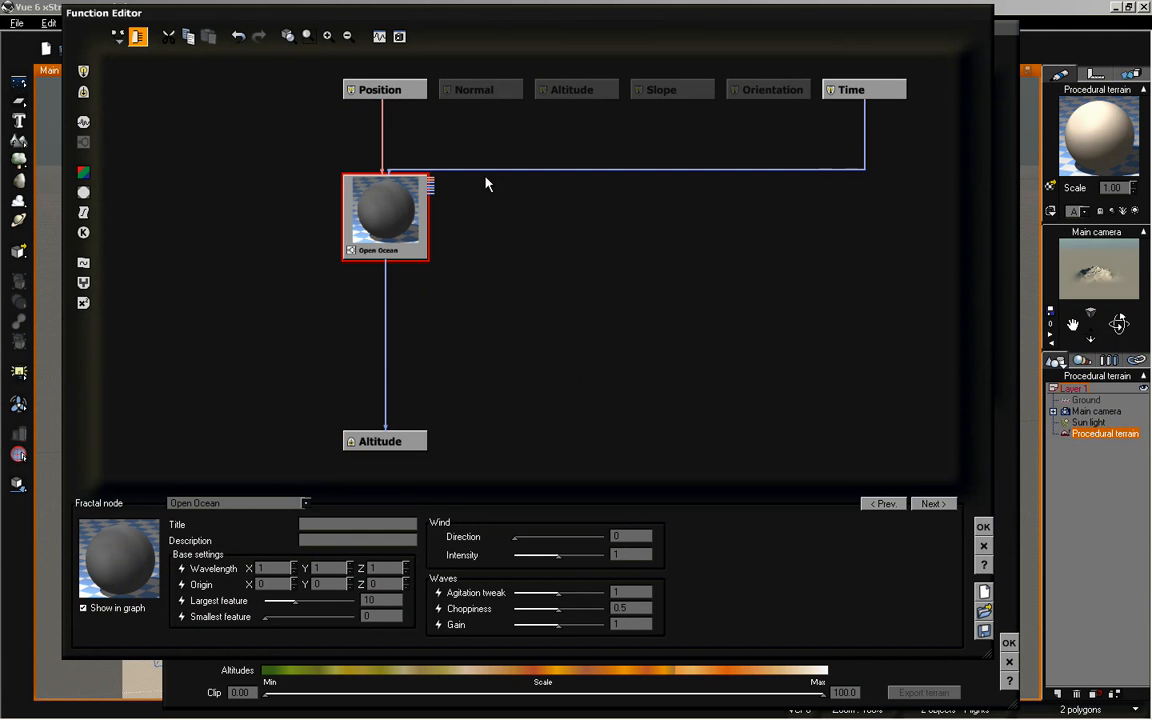
pyautogui.moveTo(407, 209); pyautogui.dragTo(398, 240)
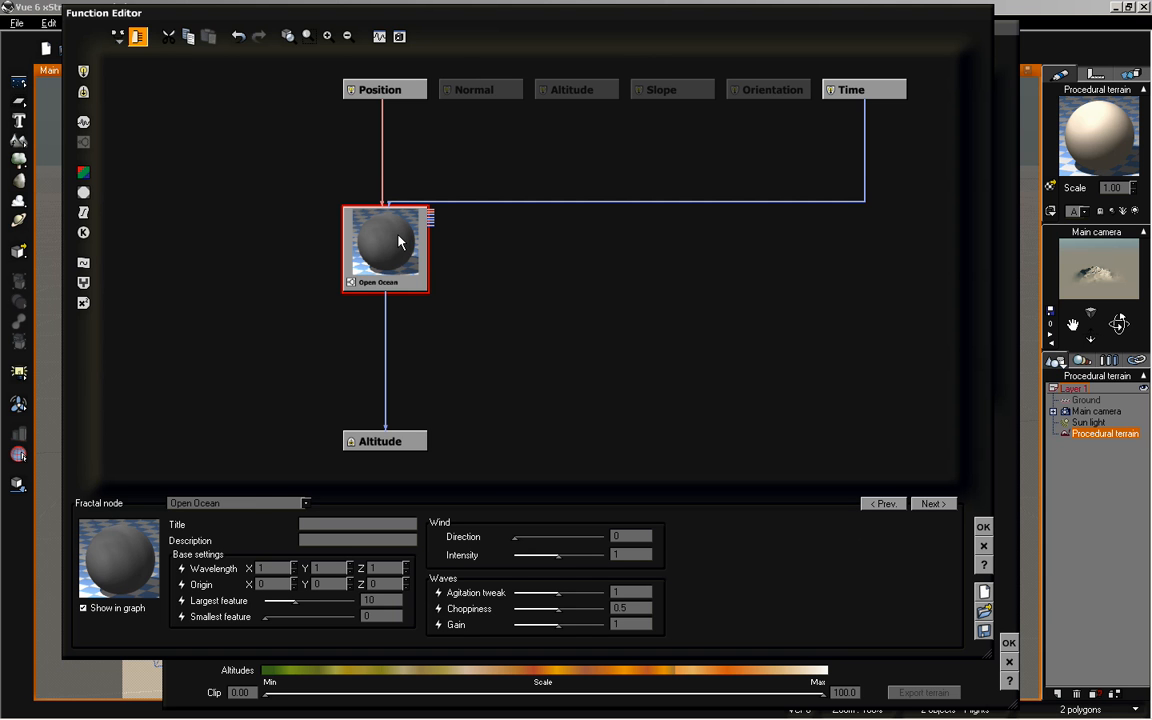
pyautogui.moveTo(358, 212); pyautogui.dragTo(358, 244)
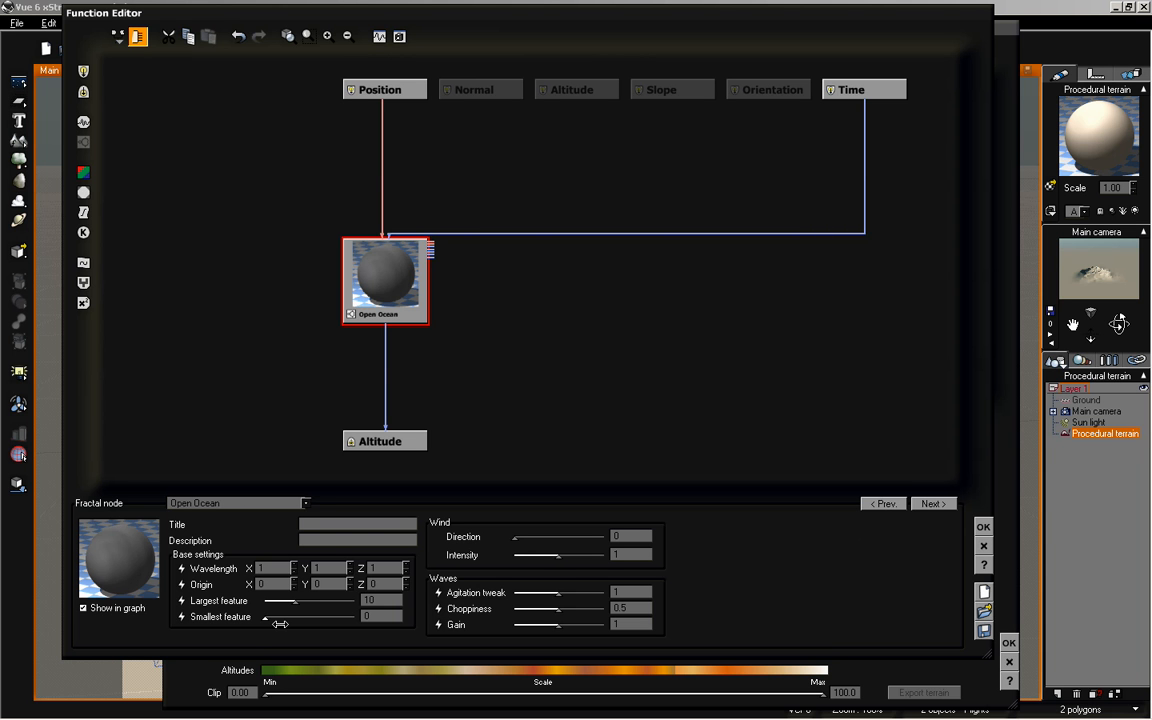
pyautogui.click(272, 568)
pyautogui.click(983, 526)
pyautogui.moveTo(611, 425)
pyautogui.mouseDown(button='right')
pyautogui.moveTo(460, 414)
pyautogui.moveTo(581, 417)
pyautogui.moveTo(550, 483)
pyautogui.moveTo(547, 399)
pyautogui.moveTo(543, 414)
pyautogui.mouseUp(button='right')
pyautogui.moveTo(634, 331)
pyautogui.mouseDown(button='right')
pyautogui.moveTo(602, 383)
pyautogui.moveTo(625, 382)
pyautogui.moveTo(602, 381)
pyautogui.mouseUp(button='right')
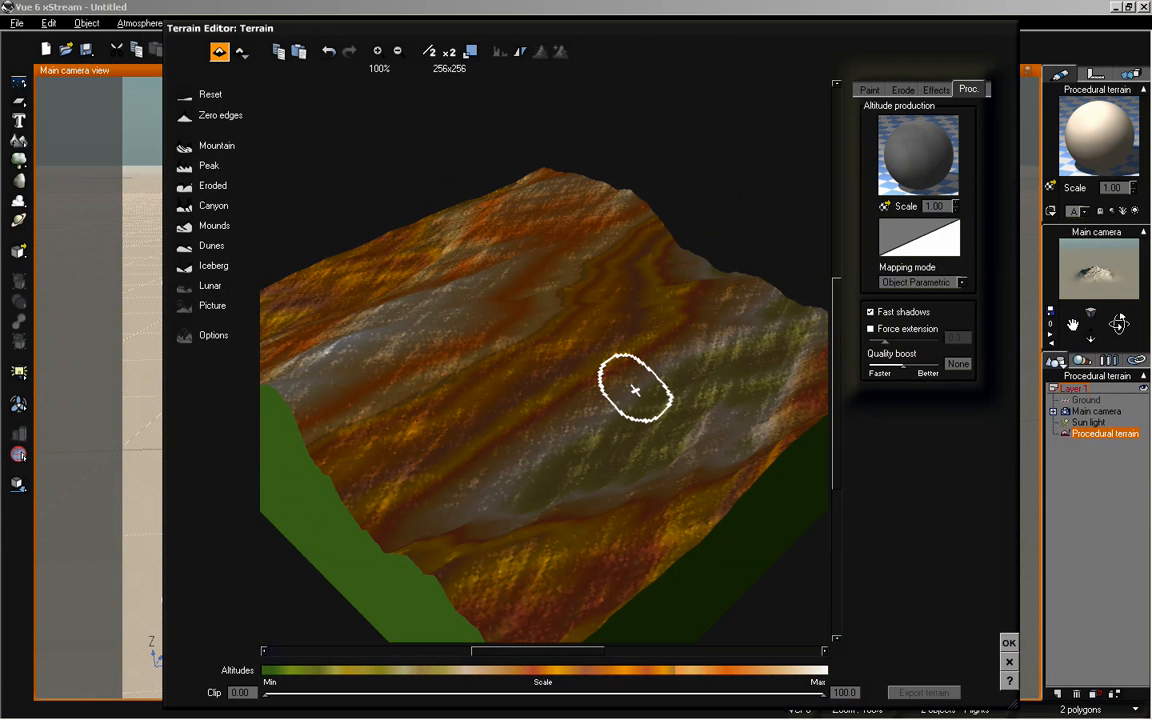
# Set the Open Ocean node's wavelength to .05 in X, Y and Z and accept the altitude function
pyautogui.rightClick(923, 146)
pyautogui.click(967, 156)
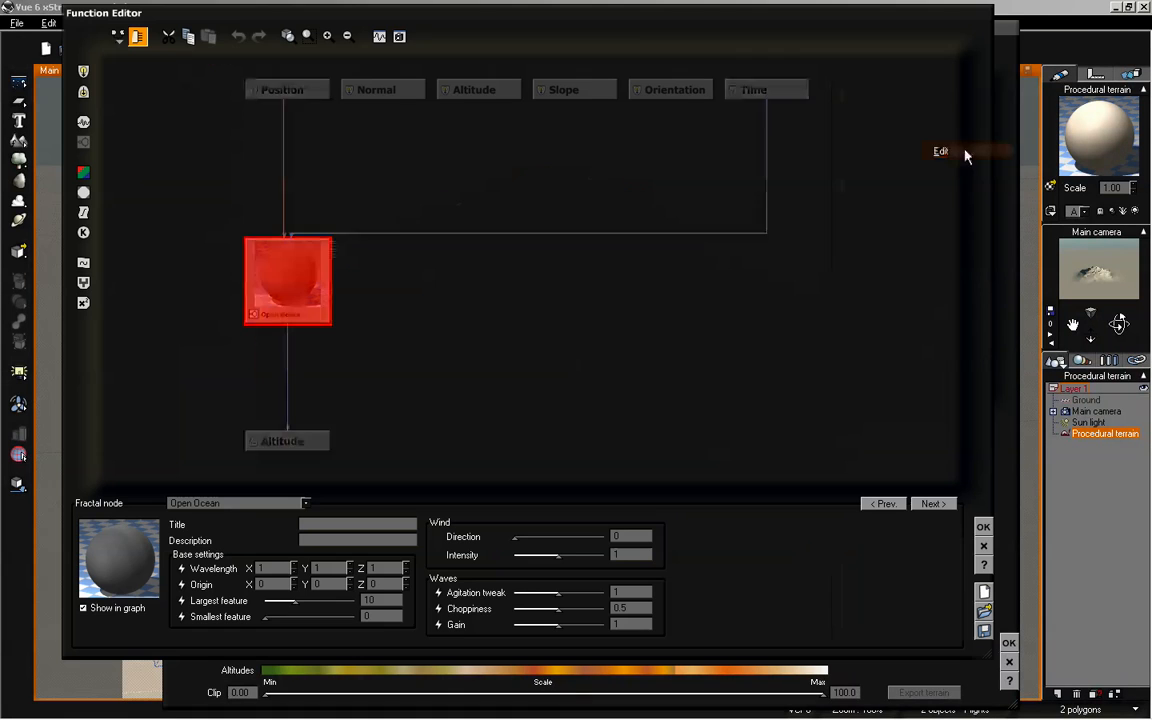
pyautogui.click(267, 567)
pyautogui.write('.05')
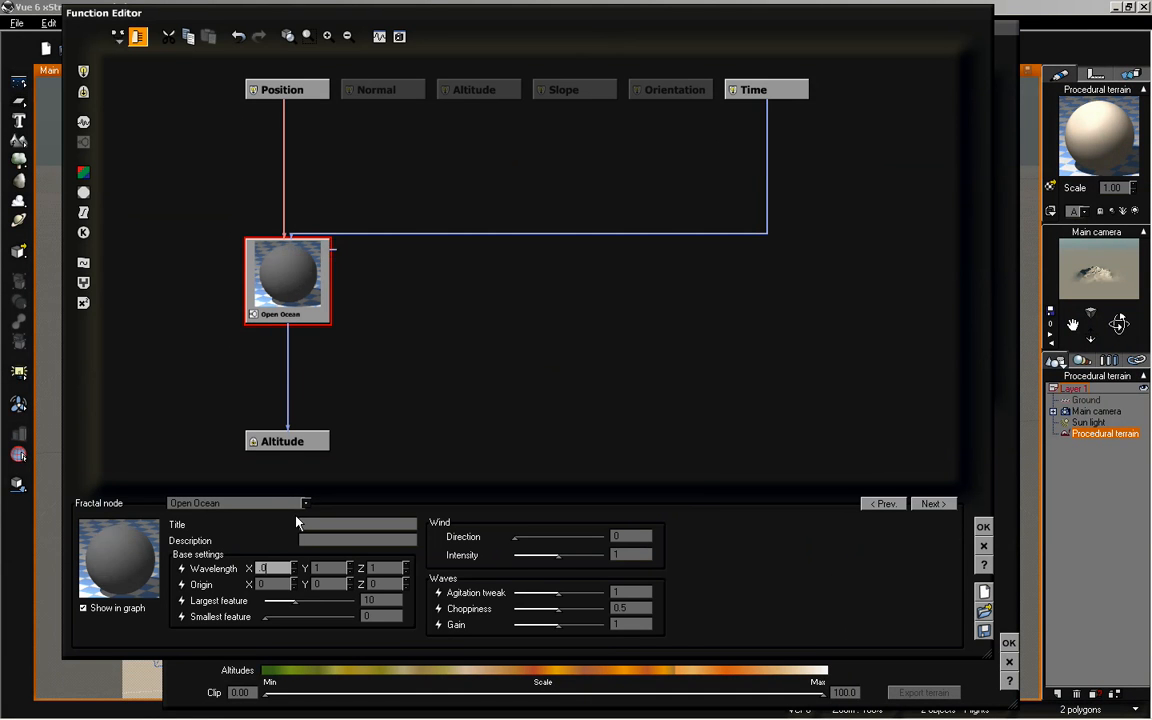
pyautogui.click(318, 567)
pyautogui.write('.05')
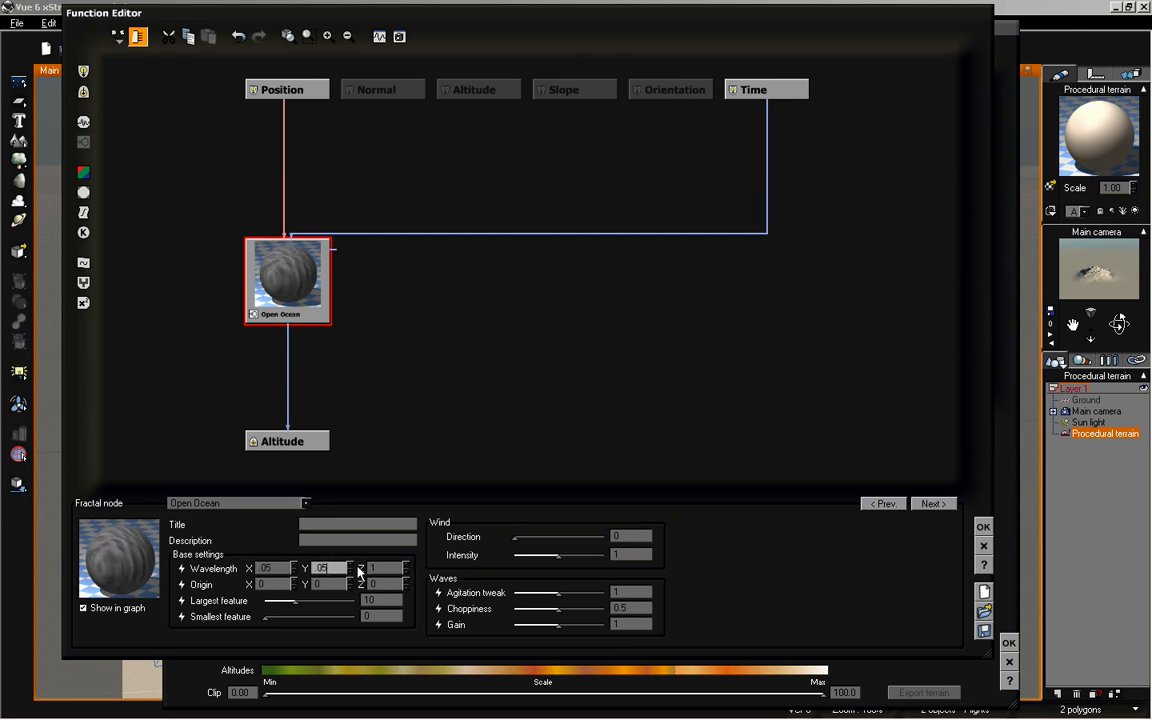
pyautogui.click(384, 567)
pyautogui.write('.05')
pyautogui.press('Return')
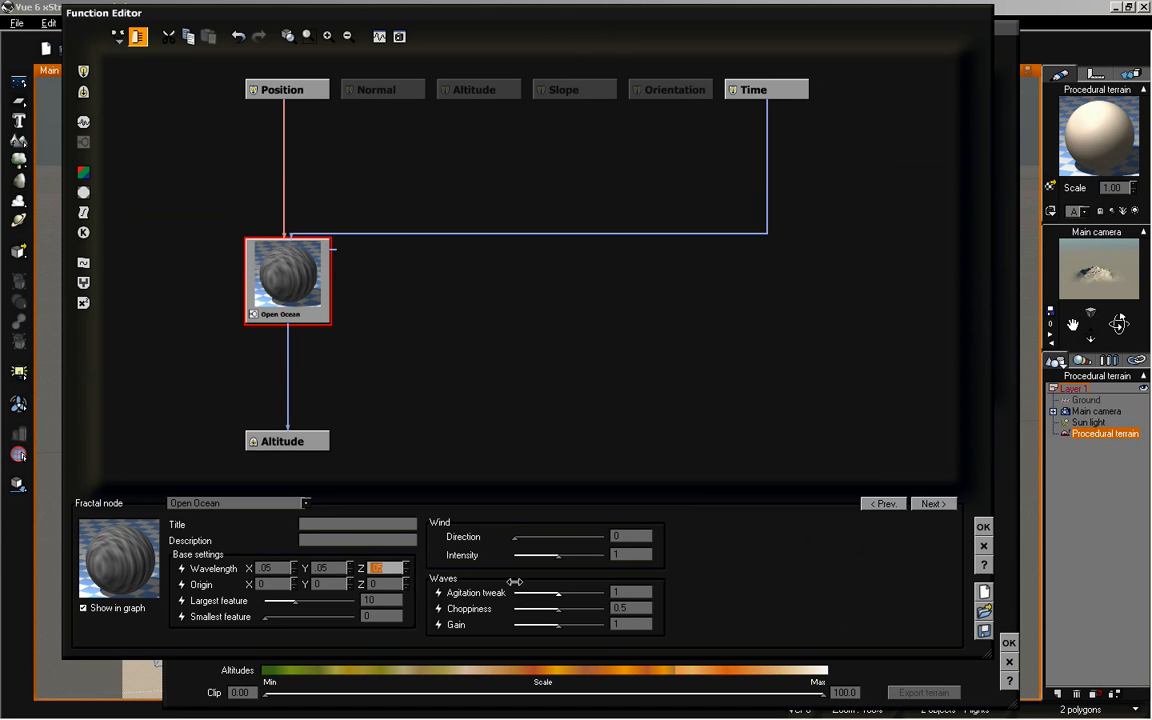
pyautogui.click(983, 526)
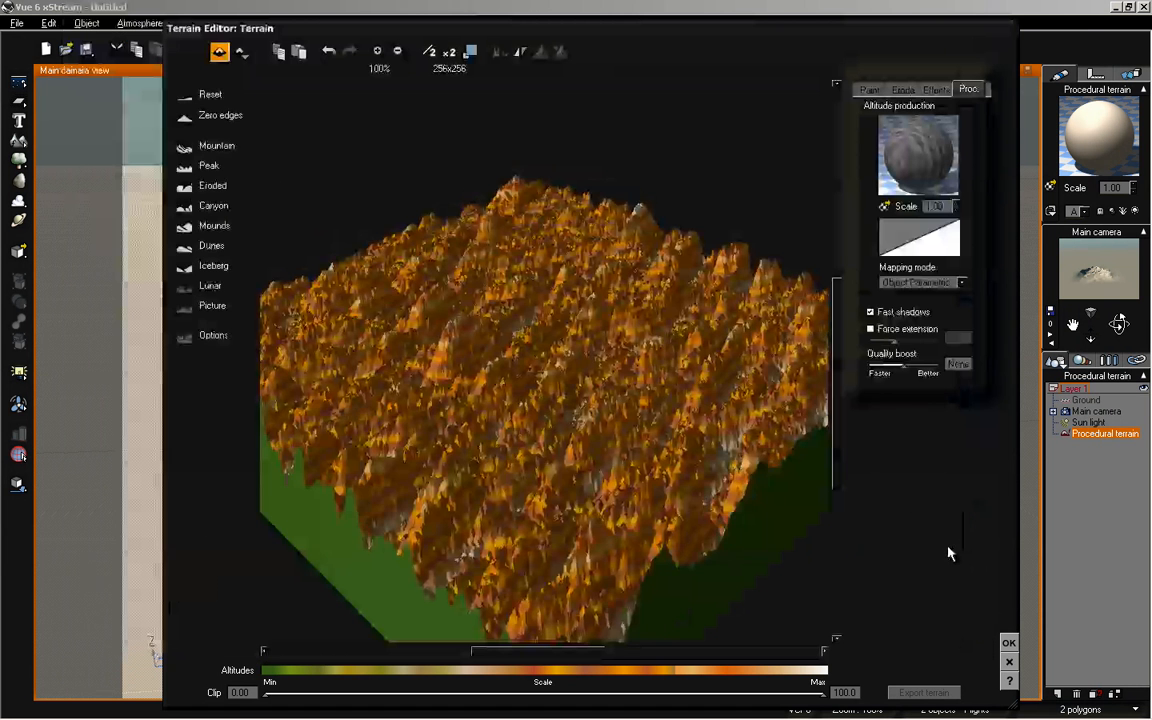
# Enable Force extension for the procedural terrain and raise its value to 10.0 to flatten the waves
pyautogui.moveTo(578, 390); pyautogui.dragTo(550, 345)
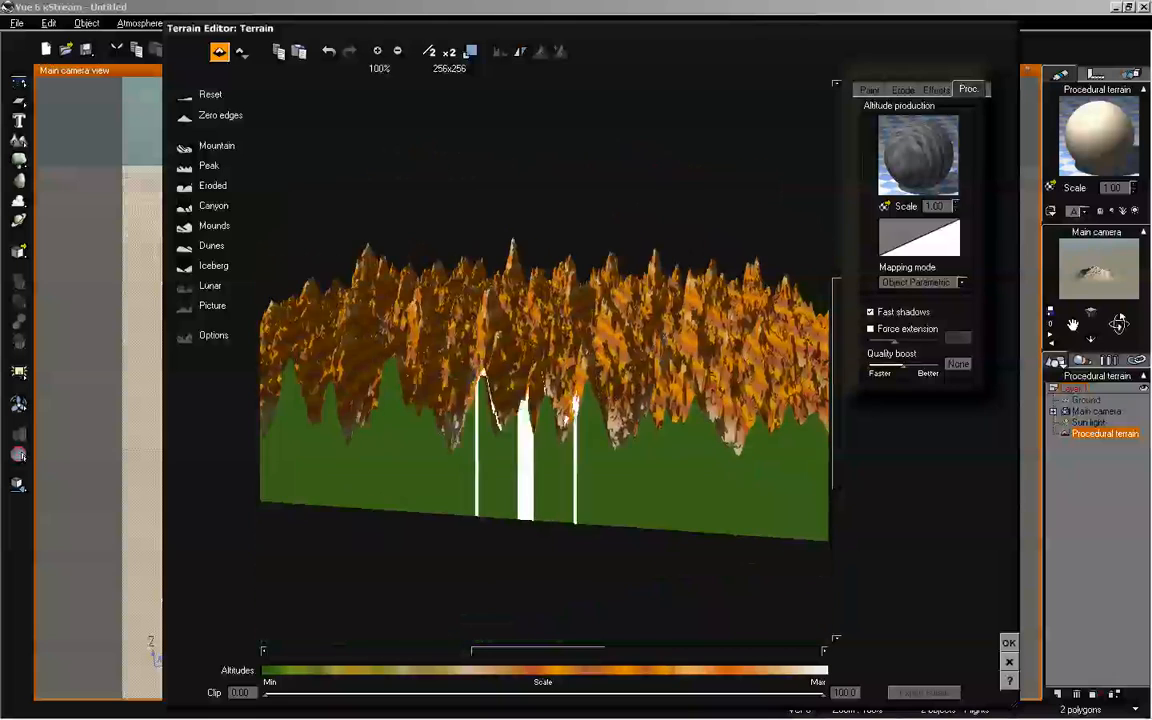
pyautogui.moveTo(548, 230); pyautogui.dragTo(561, 281, button='right')
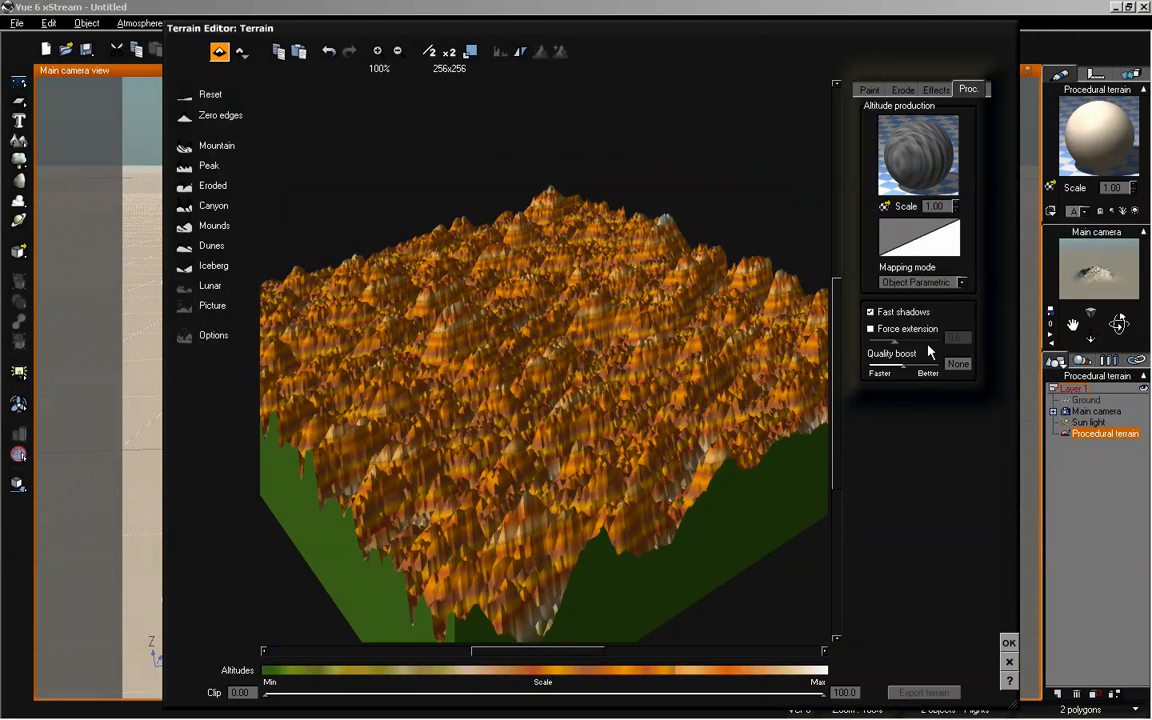
pyautogui.click(871, 329)
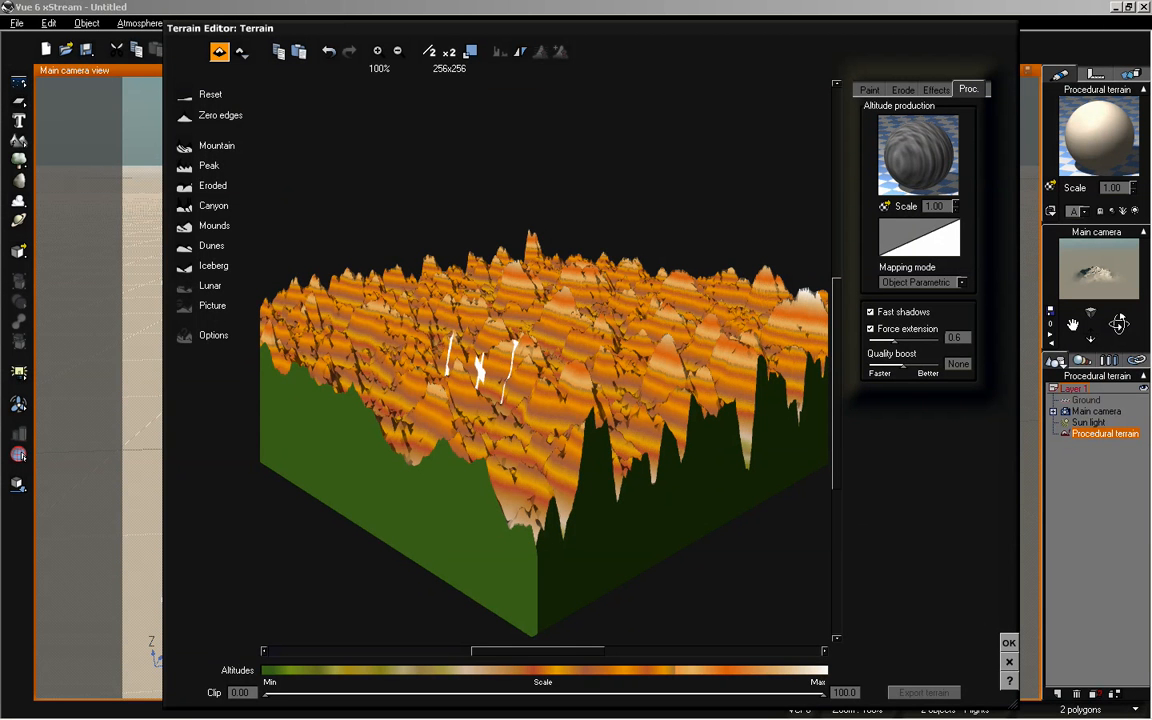
pyautogui.moveTo(480, 368); pyautogui.dragTo(618, 345)
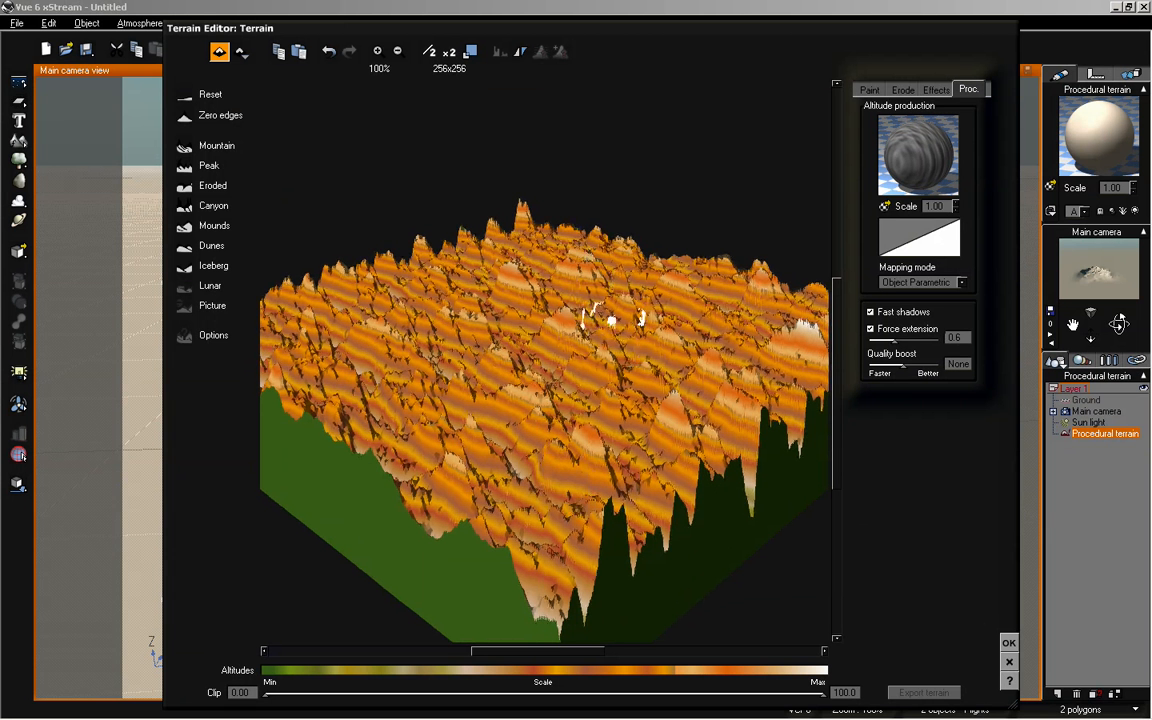
pyautogui.moveTo(607, 317); pyautogui.dragTo(440, 285)
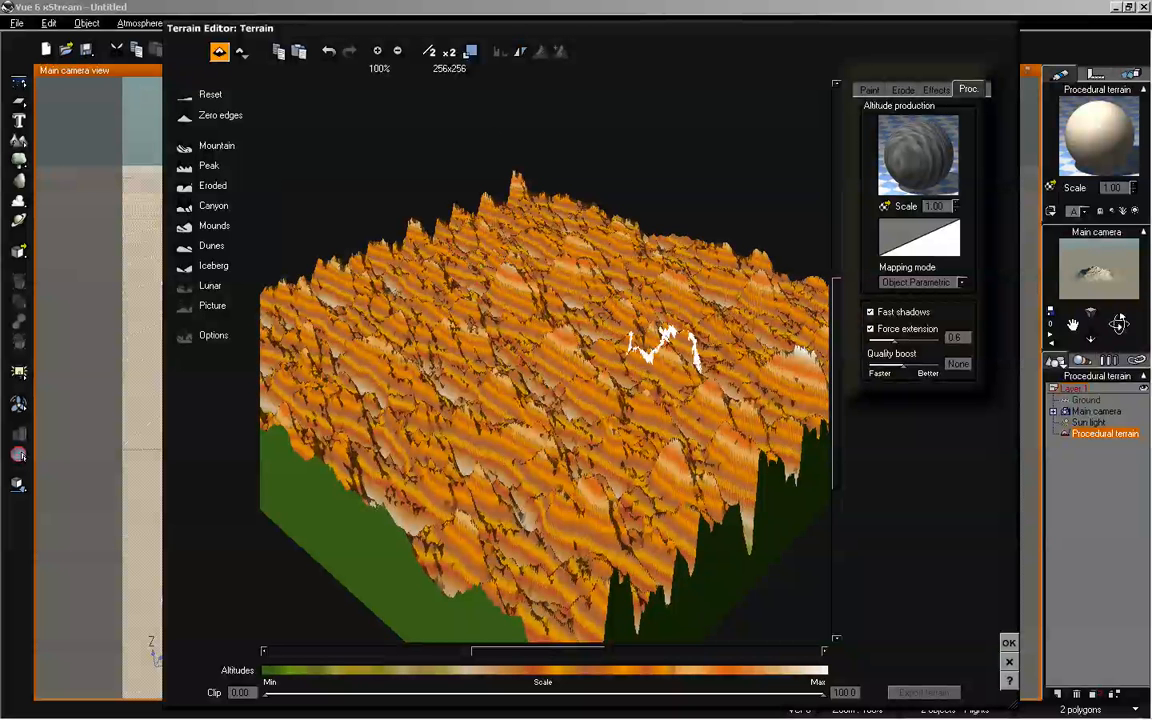
pyautogui.moveTo(660, 378); pyautogui.dragTo(640, 352)
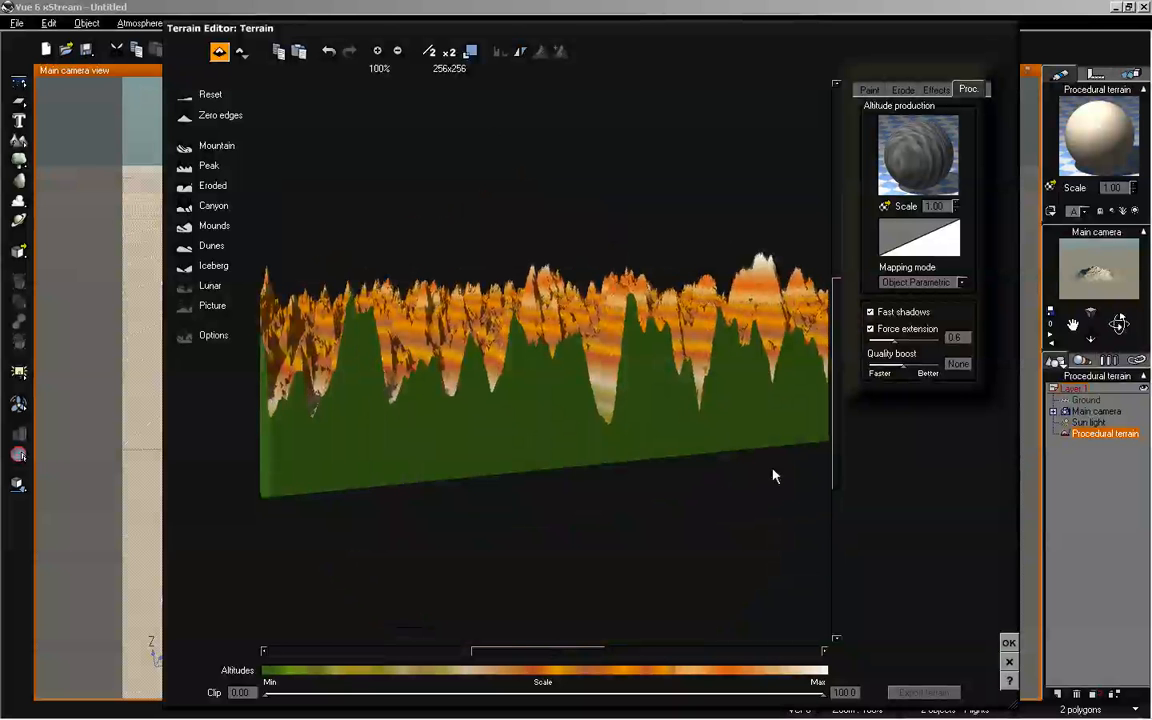
pyautogui.moveTo(548, 310); pyautogui.dragTo(556, 342, button='right')
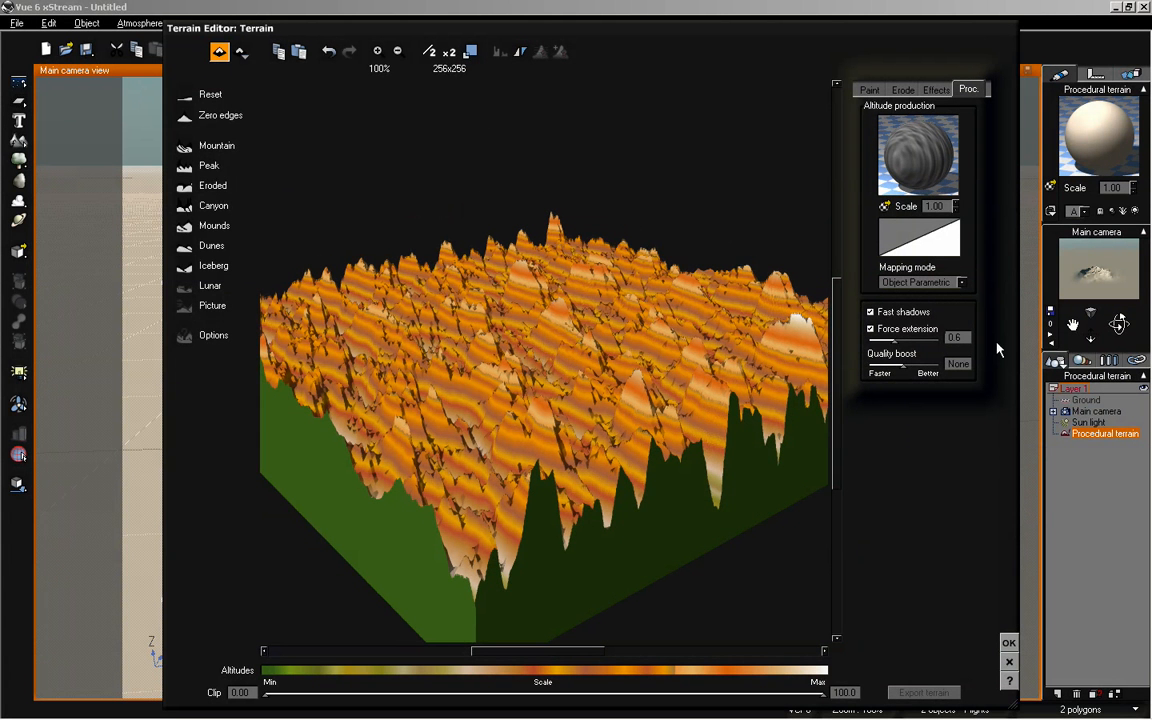
pyautogui.moveTo(893, 341); pyautogui.dragTo(940, 343)
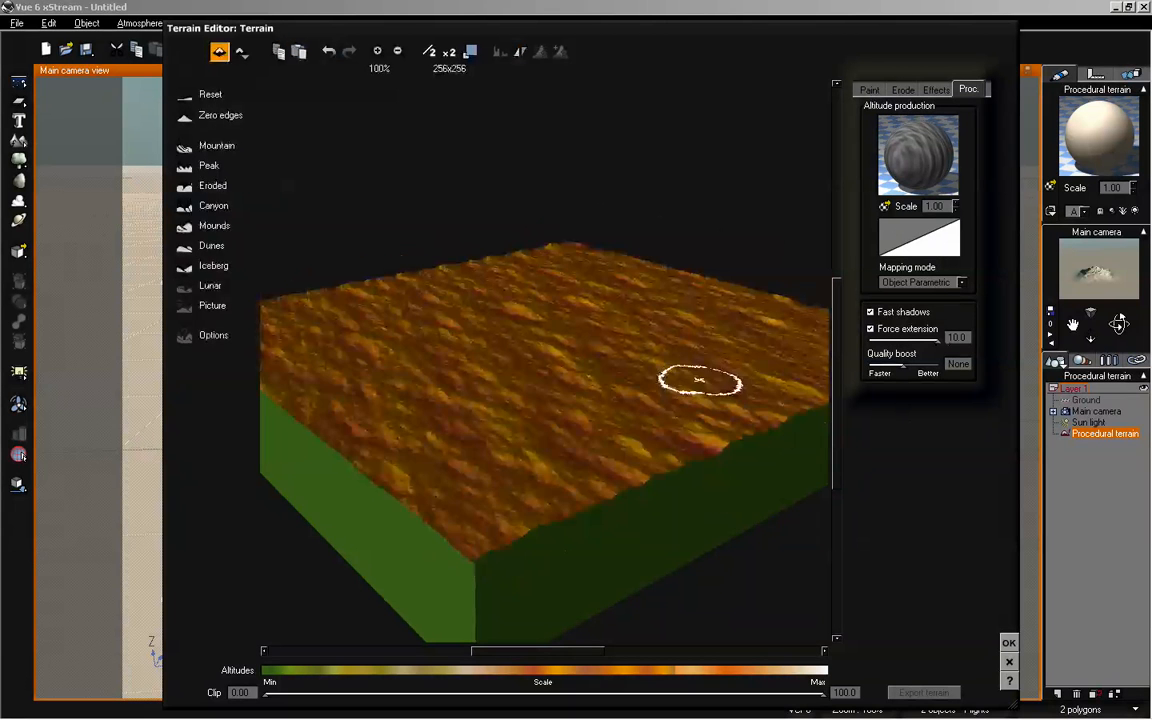
pyautogui.moveTo(599, 334)
pyautogui.mouseDown(button='right')
pyautogui.moveTo(586, 329)
pyautogui.moveTo(609, 365)
pyautogui.moveTo(555, 357)
pyautogui.mouseUp(button='right')
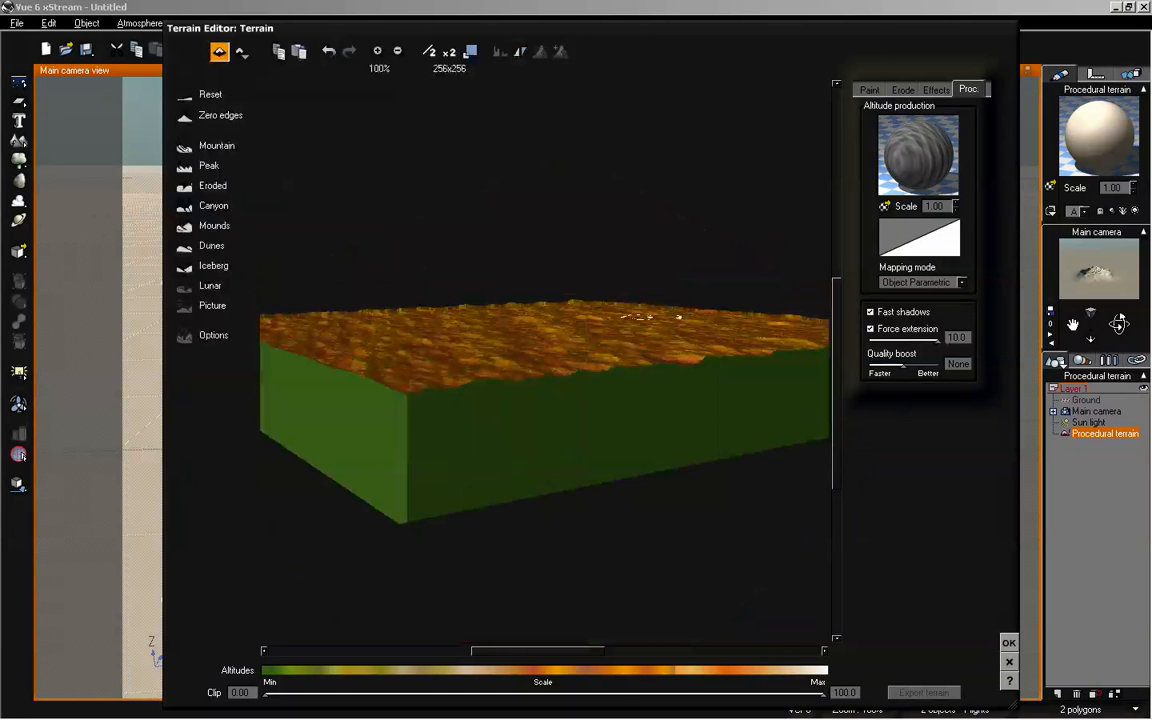
pyautogui.moveTo(650, 375); pyautogui.dragTo(648, 324, button='right')
pyautogui.moveTo(494, 388); pyautogui.dragTo(509, 388, button='right')
pyautogui.click(241, 52)
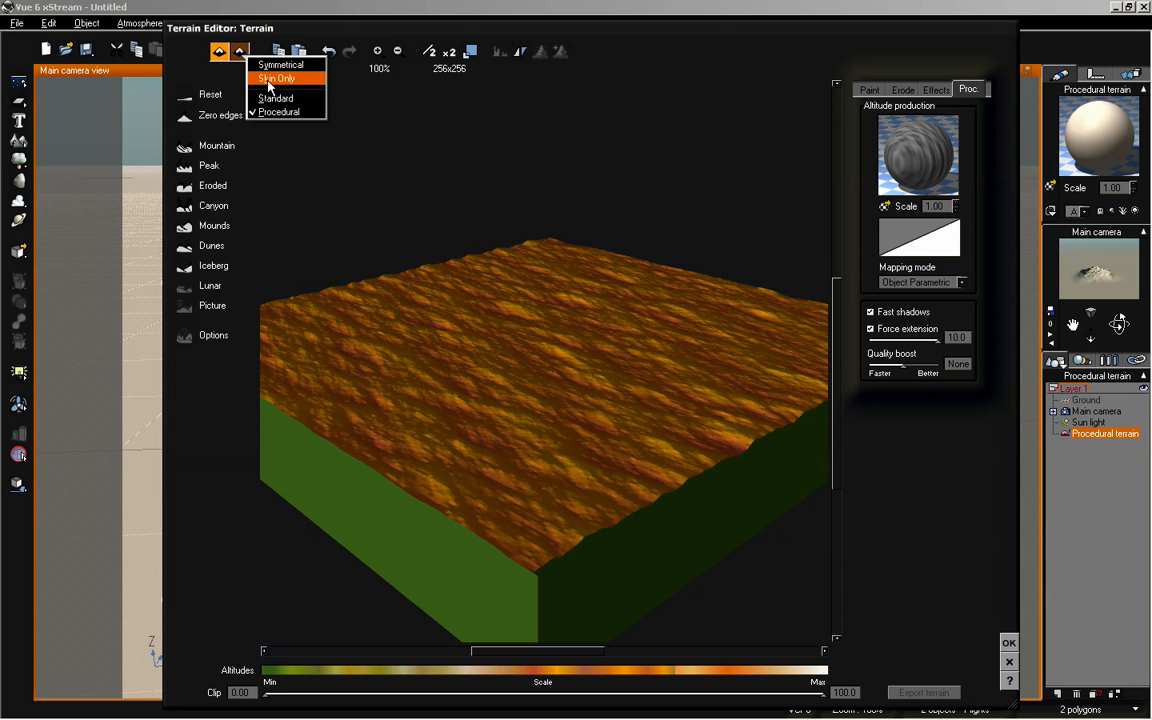
pyautogui.moveTo(563, 301)
pyautogui.mouseDown()
pyautogui.moveTo(594, 440)
pyautogui.moveTo(617, 311)
pyautogui.mouseUp()
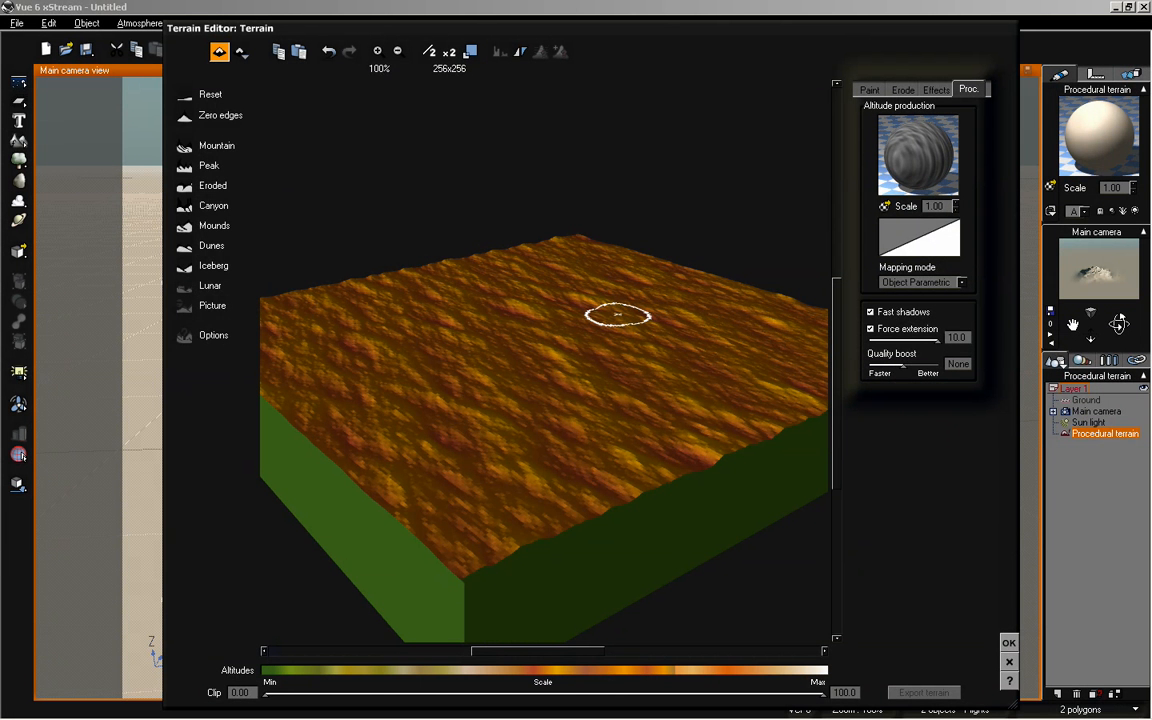
pyautogui.moveTo(586, 334); pyautogui.dragTo(604, 329)
pyautogui.moveTo(657, 422)
pyautogui.mouseDown()
pyautogui.moveTo(625, 337)
pyautogui.moveTo(625, 355)
pyautogui.mouseUp()
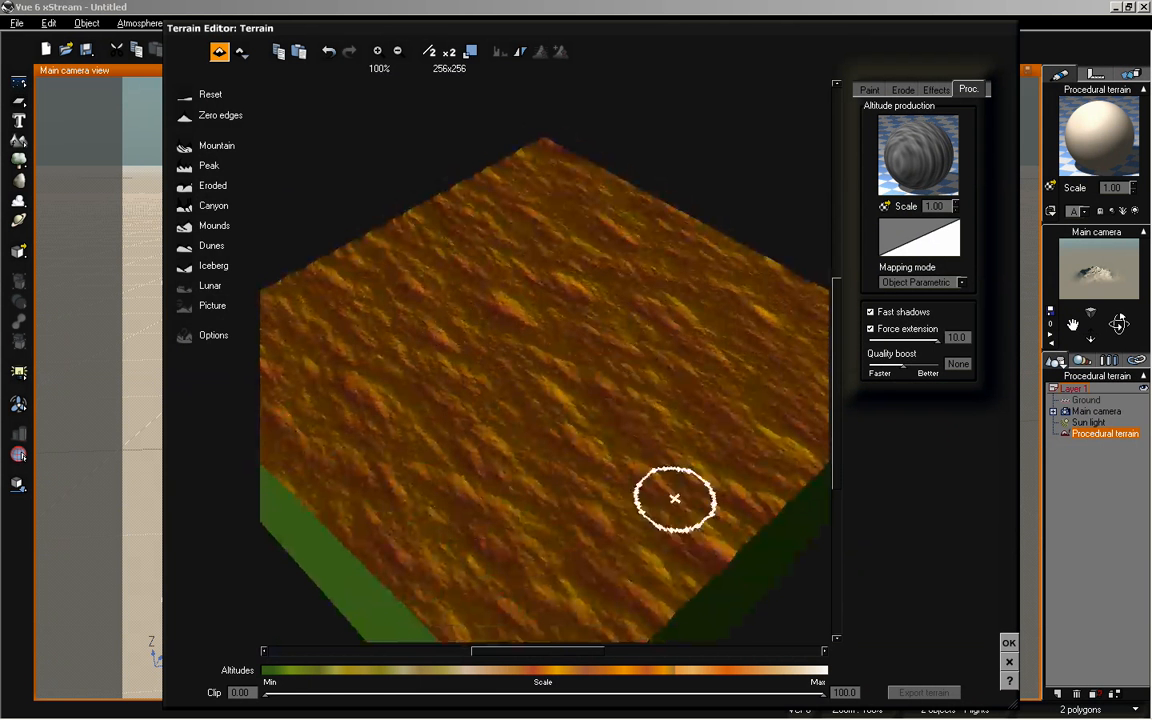
pyautogui.moveTo(587, 447)
pyautogui.mouseDown()
pyautogui.moveTo(612, 388)
pyautogui.moveTo(602, 386)
pyautogui.mouseUp()
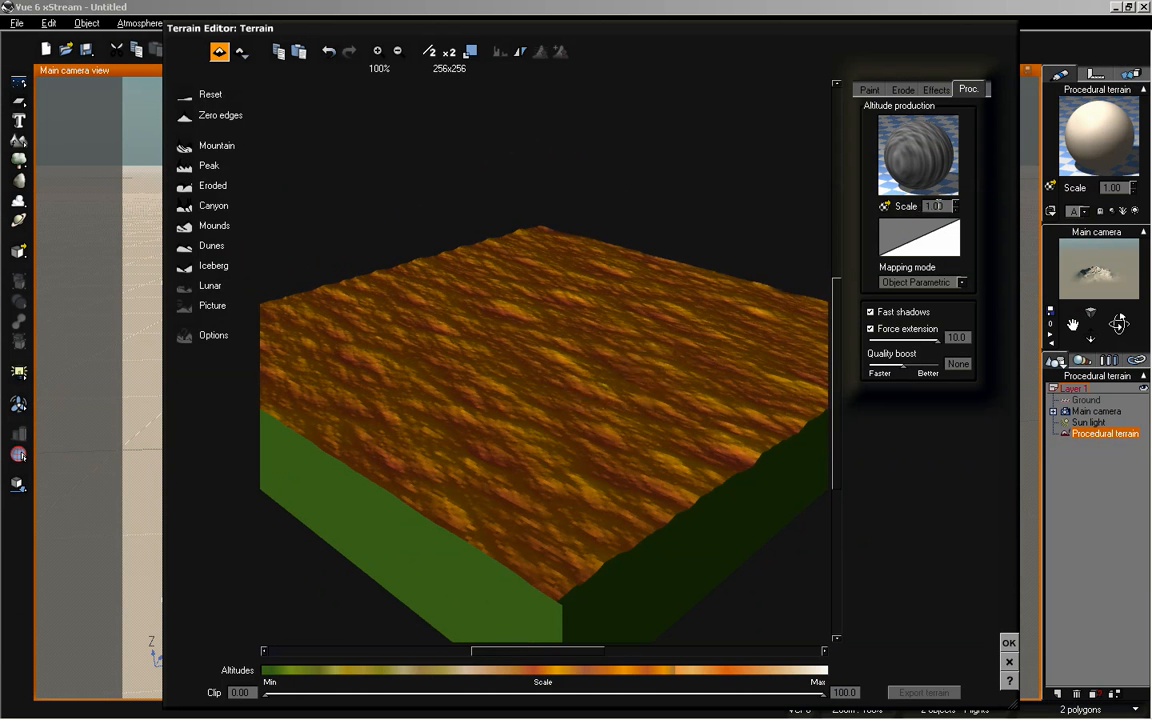
# Set the scale of the terrain's altitude production function to .1
pyautogui.moveTo(703, 322); pyautogui.dragTo(696, 325, button='right')
pyautogui.moveTo(942, 206); pyautogui.dragTo(870, 217)
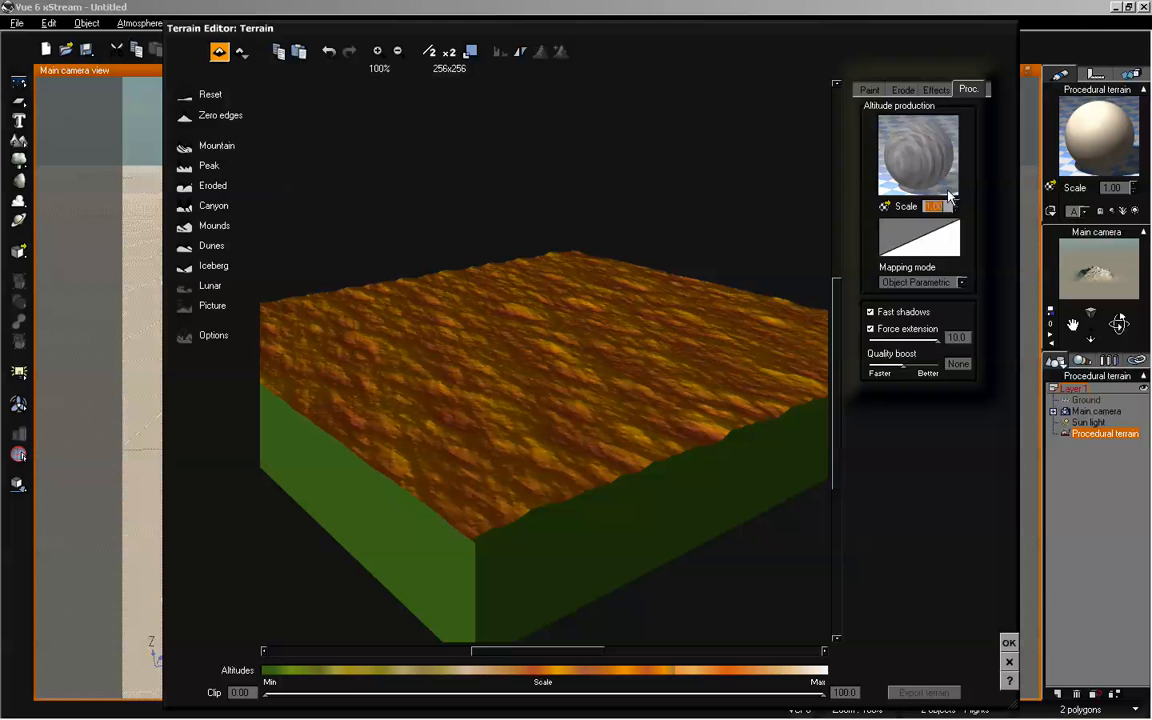
pyautogui.moveTo(661, 293); pyautogui.dragTo(661, 303, button='right')
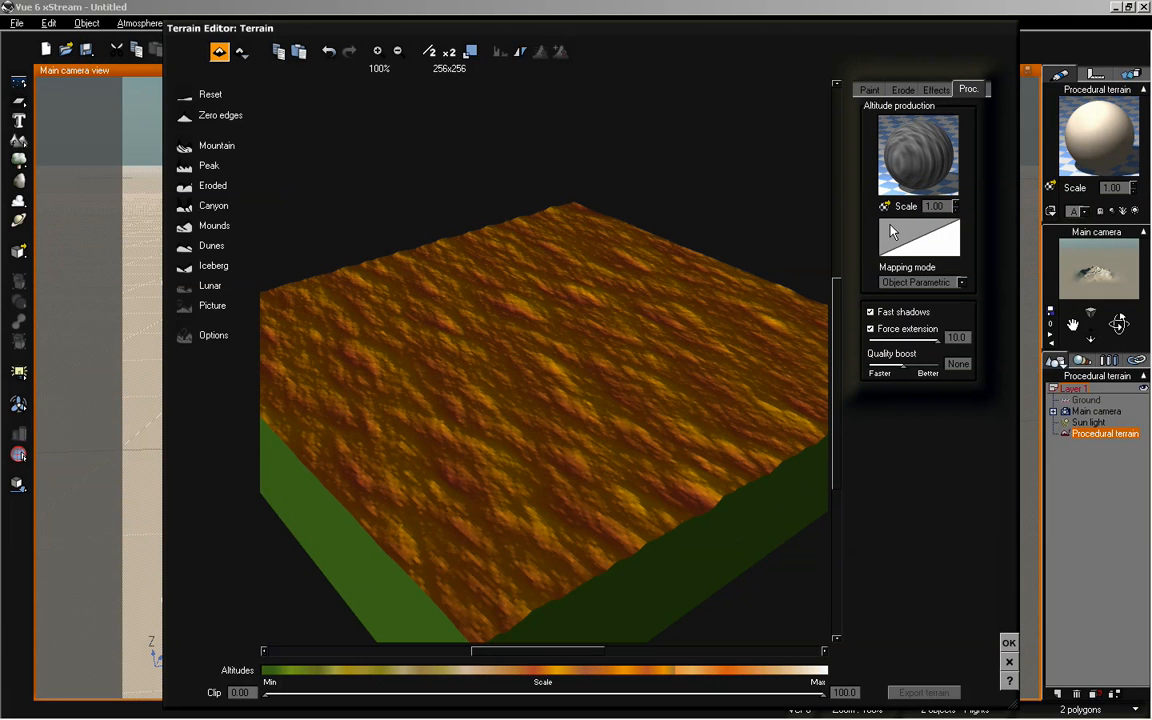
pyautogui.doubleClick(935, 207)
pyautogui.write('.1')
pyautogui.moveTo(673, 367)
pyautogui.mouseDown(button='right')
pyautogui.moveTo(671, 388)
pyautogui.moveTo(667, 321)
pyautogui.mouseUp(button='right')
pyautogui.moveTo(540, 285); pyautogui.dragTo(559, 328, button='right')
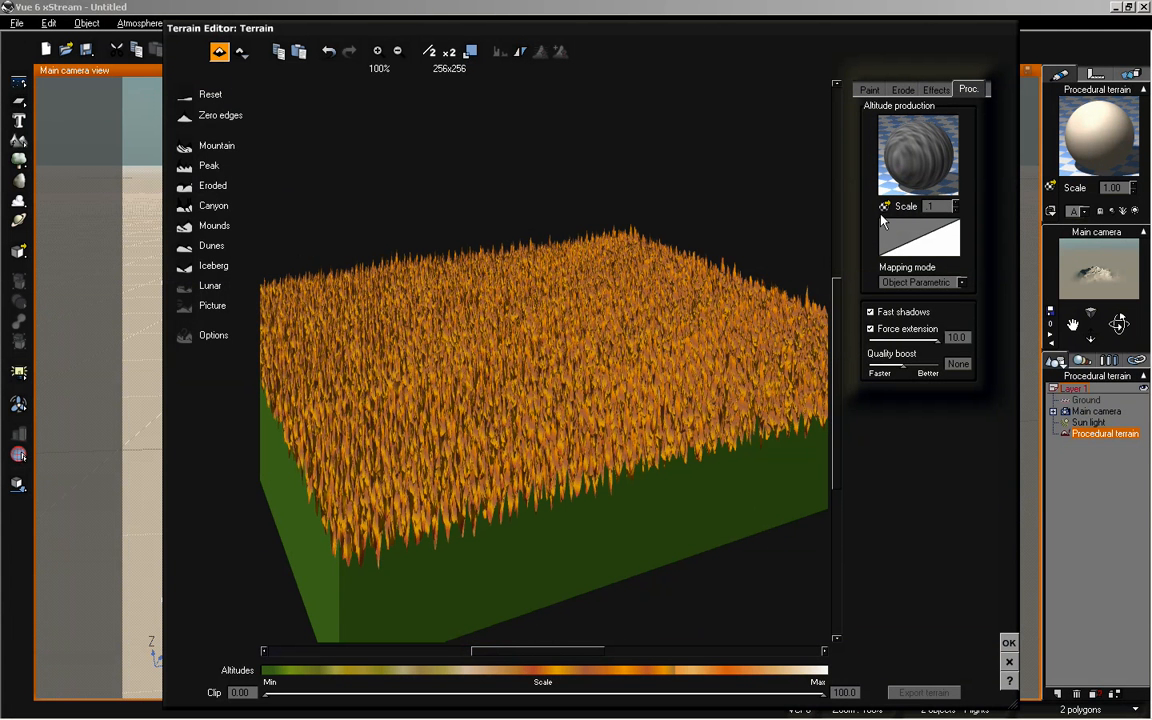
# Edit the terrain's altitude function, reduce the Open Ocean node's gain to 0.1, and accept the function
pyautogui.rightClick(885, 178)
pyautogui.click(925, 184)
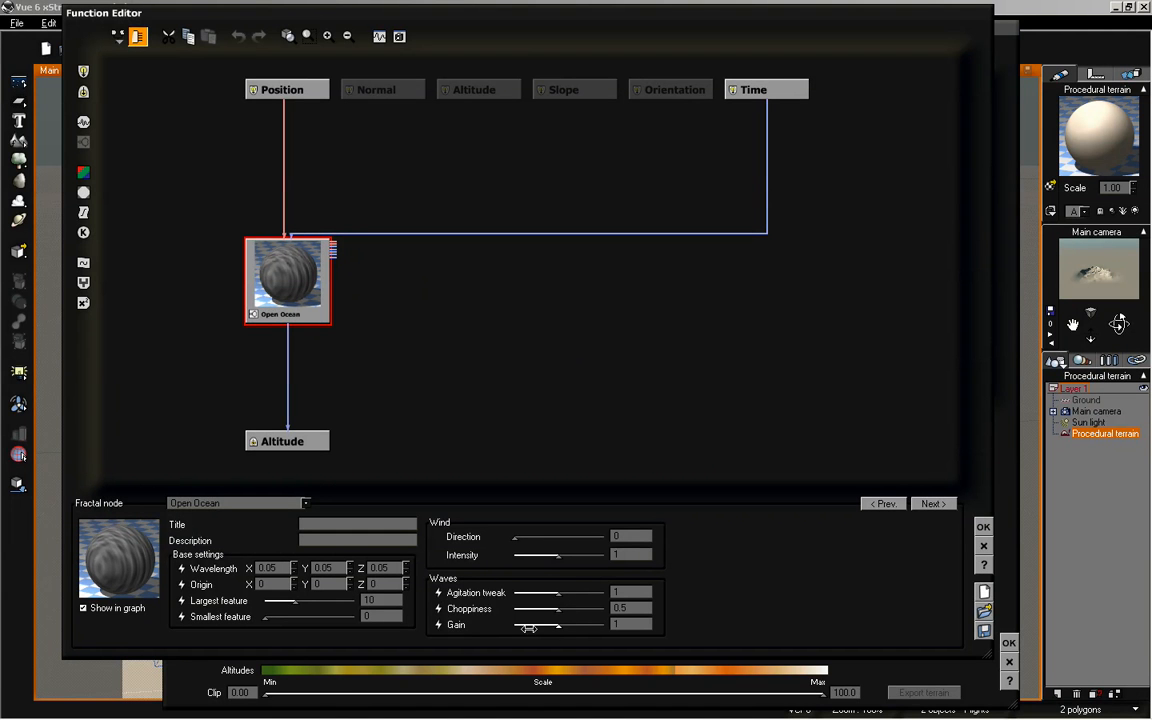
pyautogui.moveTo(557, 625); pyautogui.dragTo(526, 627)
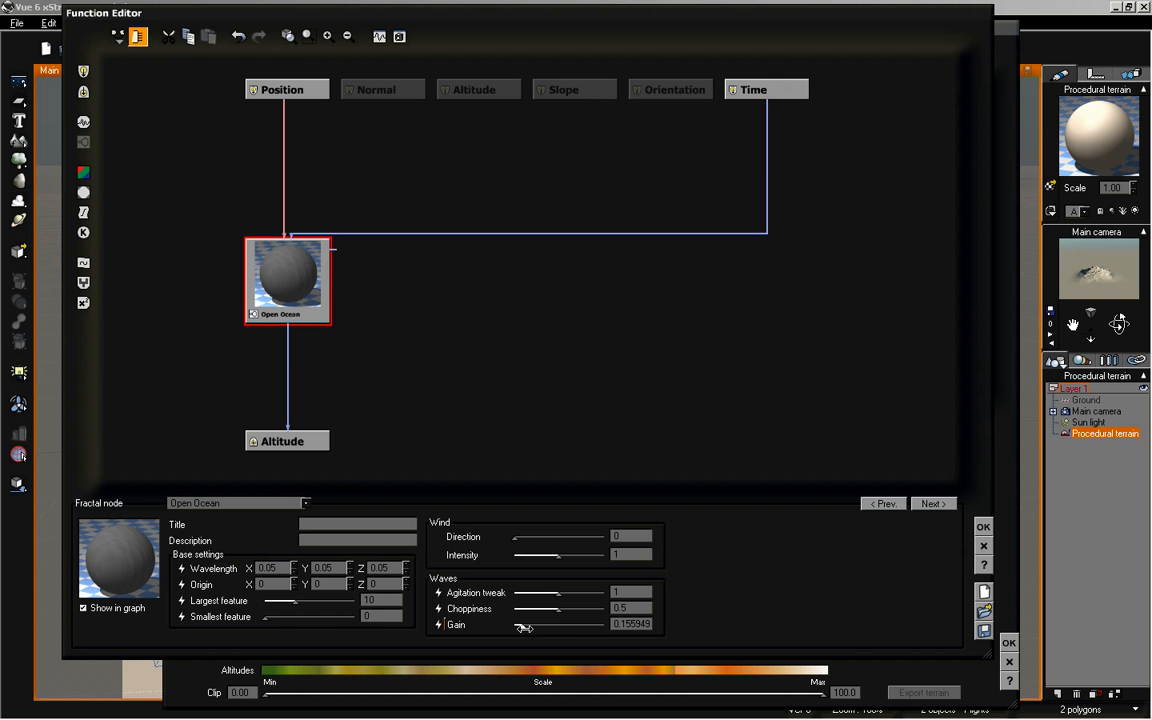
pyautogui.click(633, 625)
pyautogui.write('0')
pyautogui.click(984, 528)
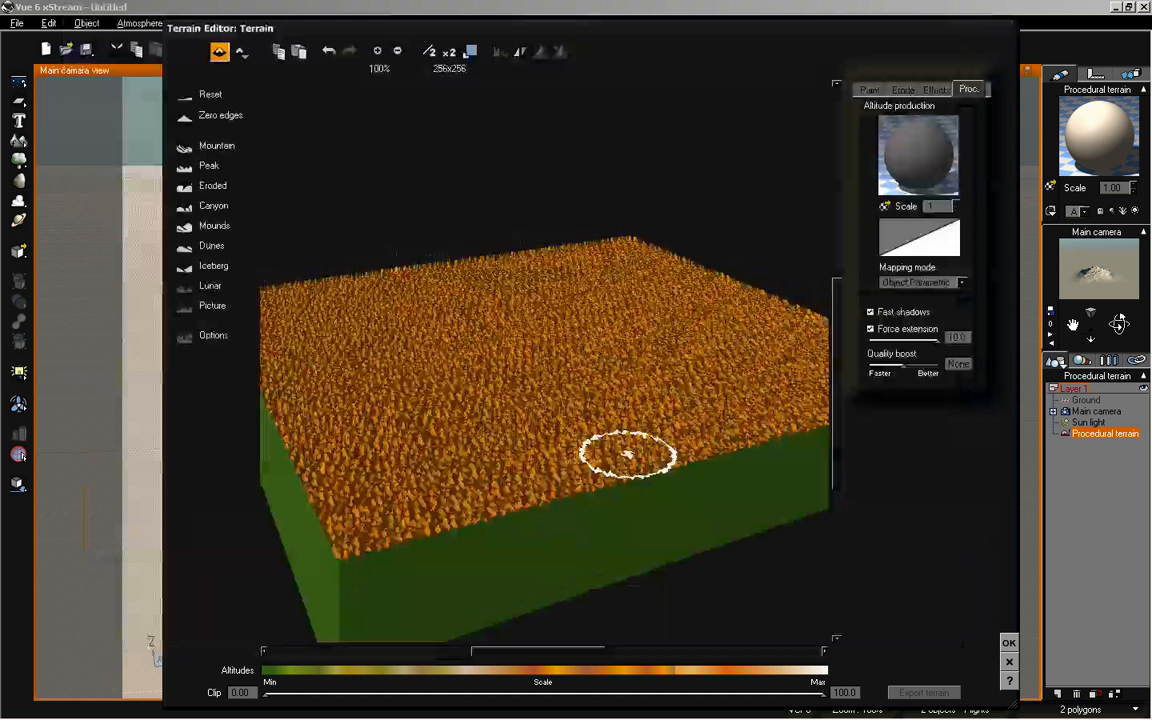
pyautogui.moveTo(590, 398); pyautogui.dragTo(591, 386)
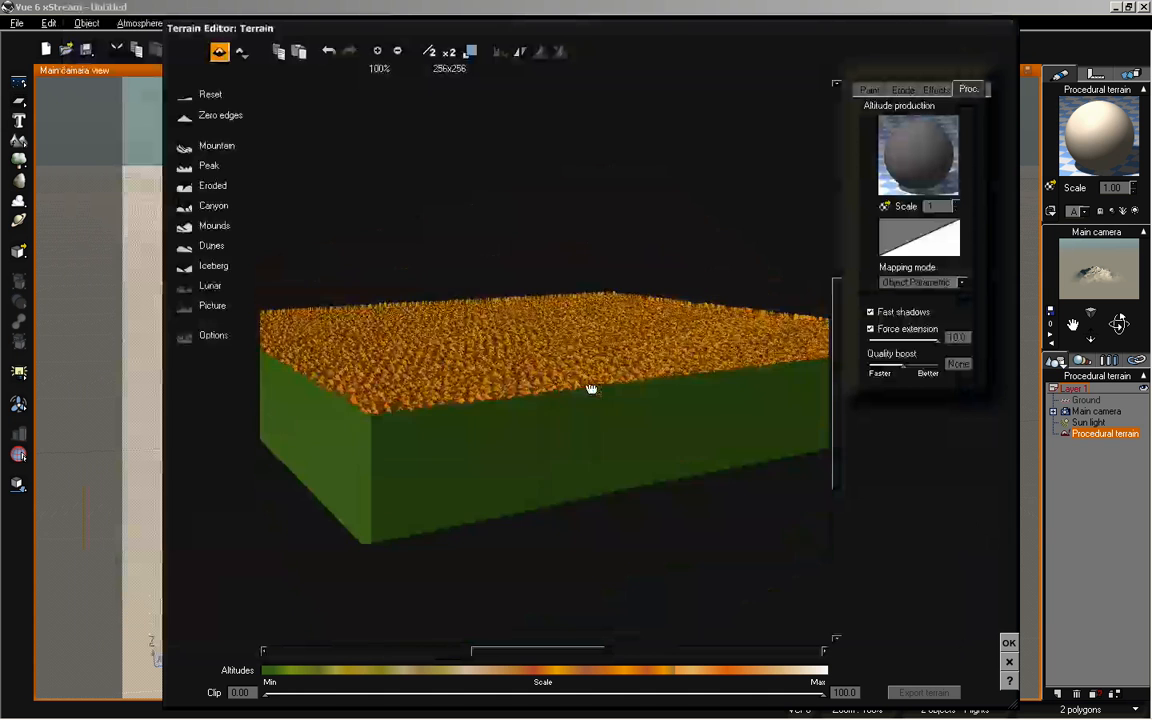
pyautogui.moveTo(553, 309); pyautogui.dragTo(561, 334)
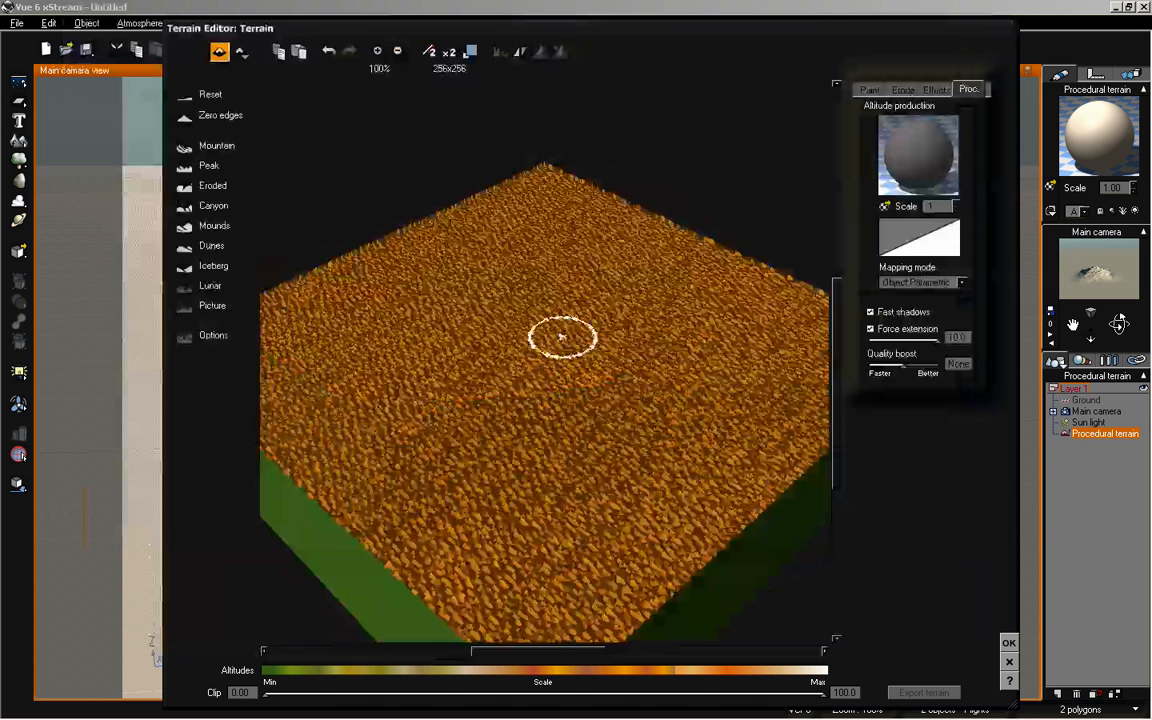
# Double the terrain resolution twice, to 1024x1024, and inspect the wave detail at 200% zoom
pyautogui.click(449, 53)
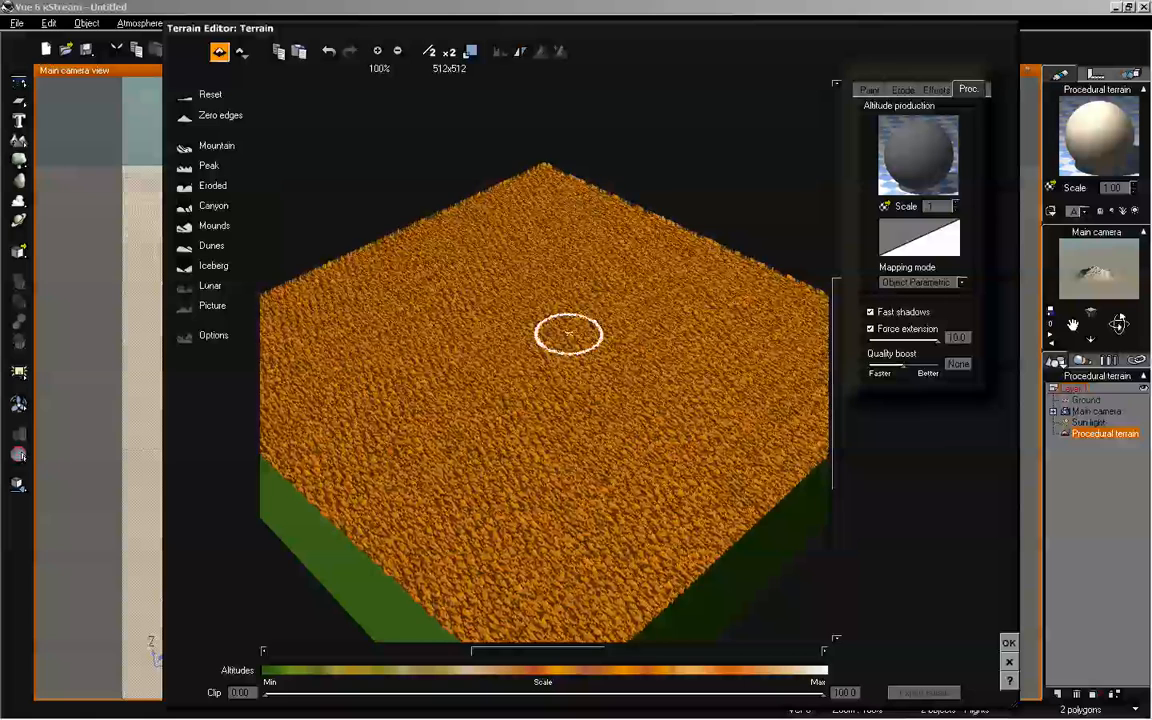
pyautogui.moveTo(572, 345); pyautogui.dragTo(566, 321, button='right')
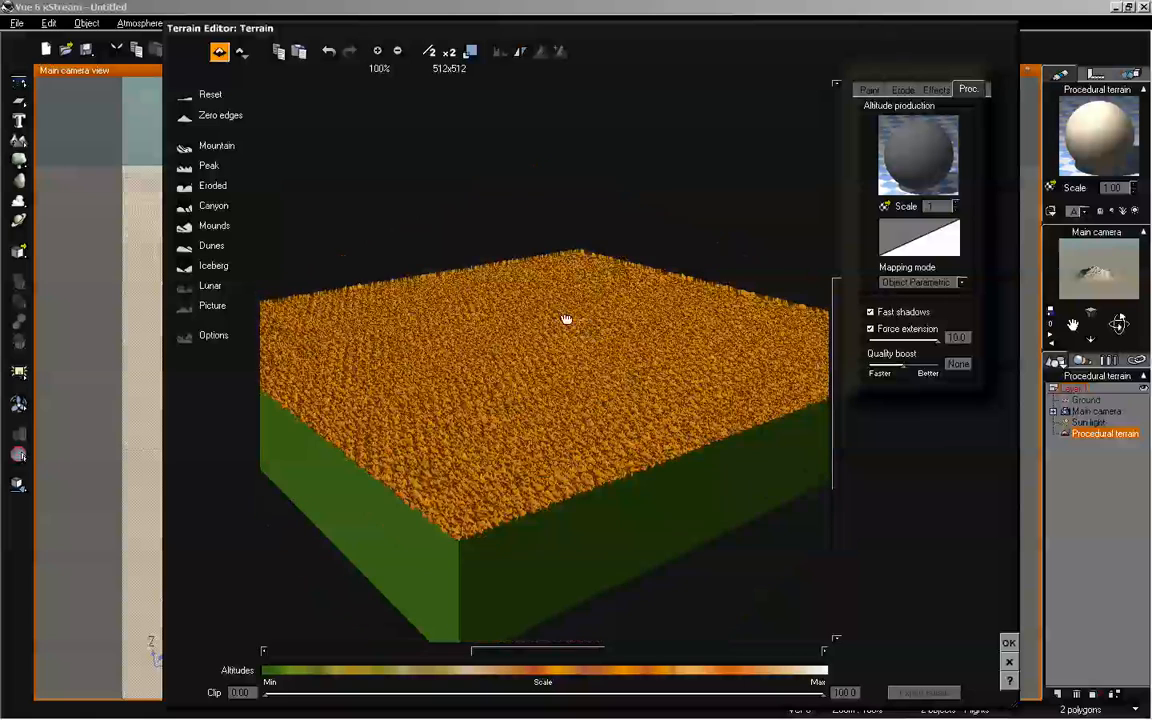
pyautogui.click(377, 51)
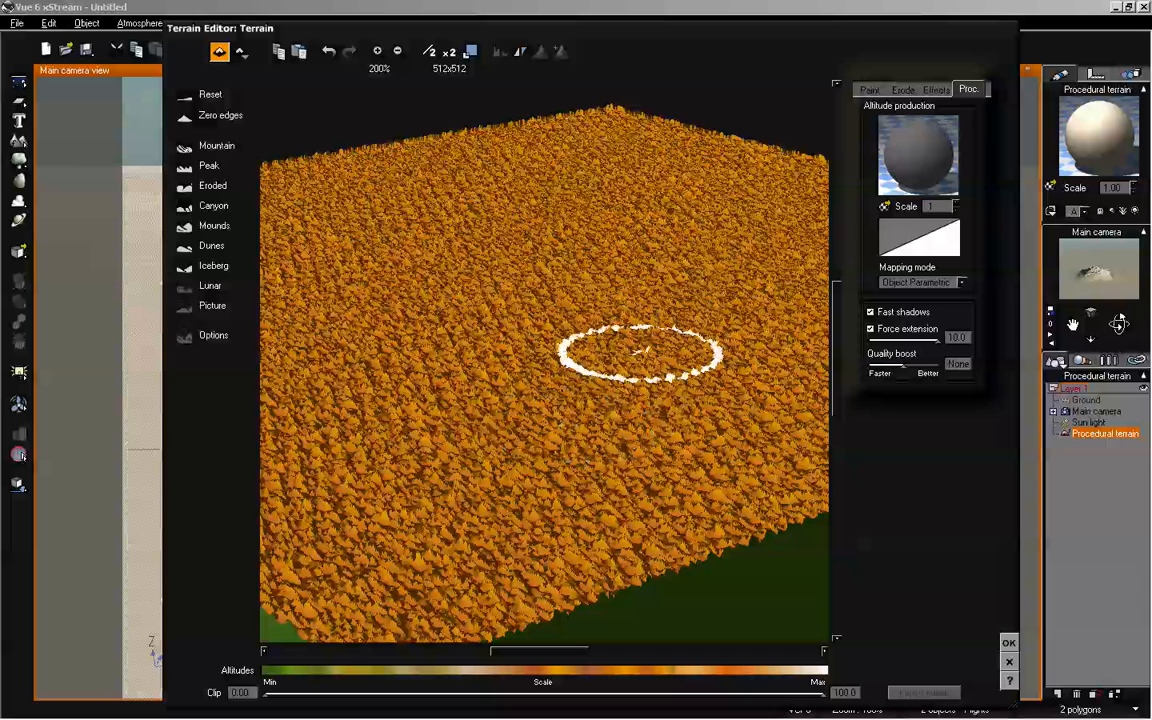
pyautogui.click(448, 51)
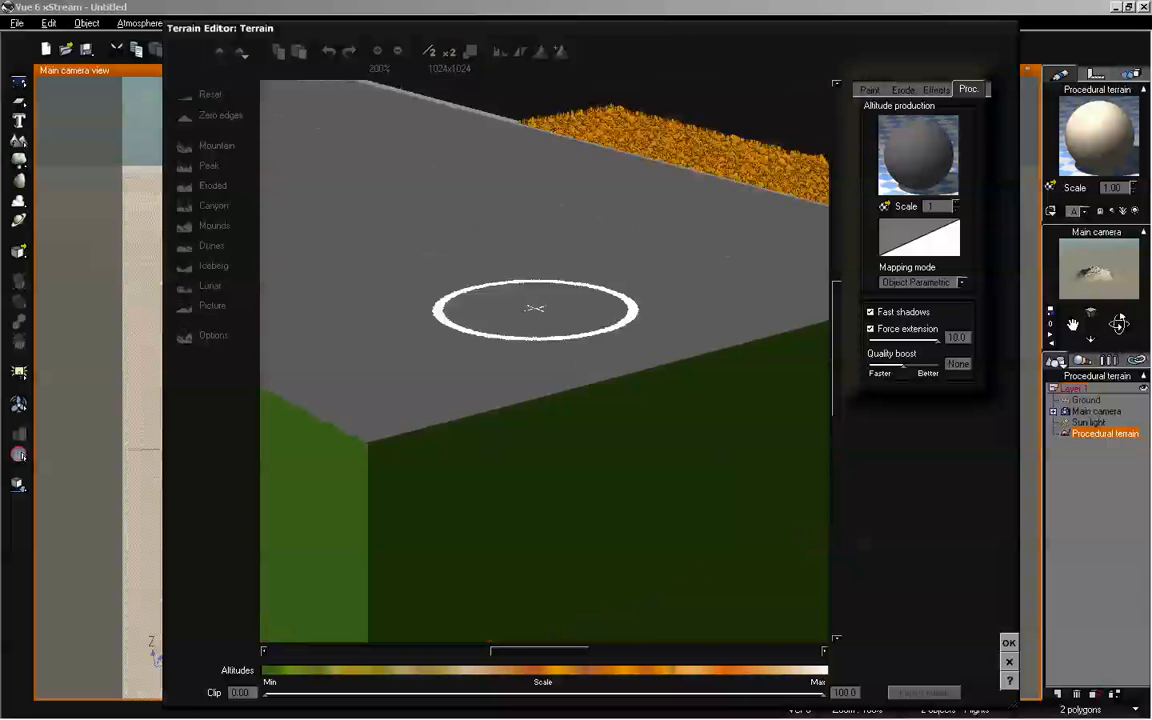
pyautogui.moveTo(558, 346); pyautogui.dragTo(581, 329, button='right')
# Lower the Open Ocean node's gain further in the altitude function and accept both the function and the terrain edits
pyautogui.rightClick(925, 161)
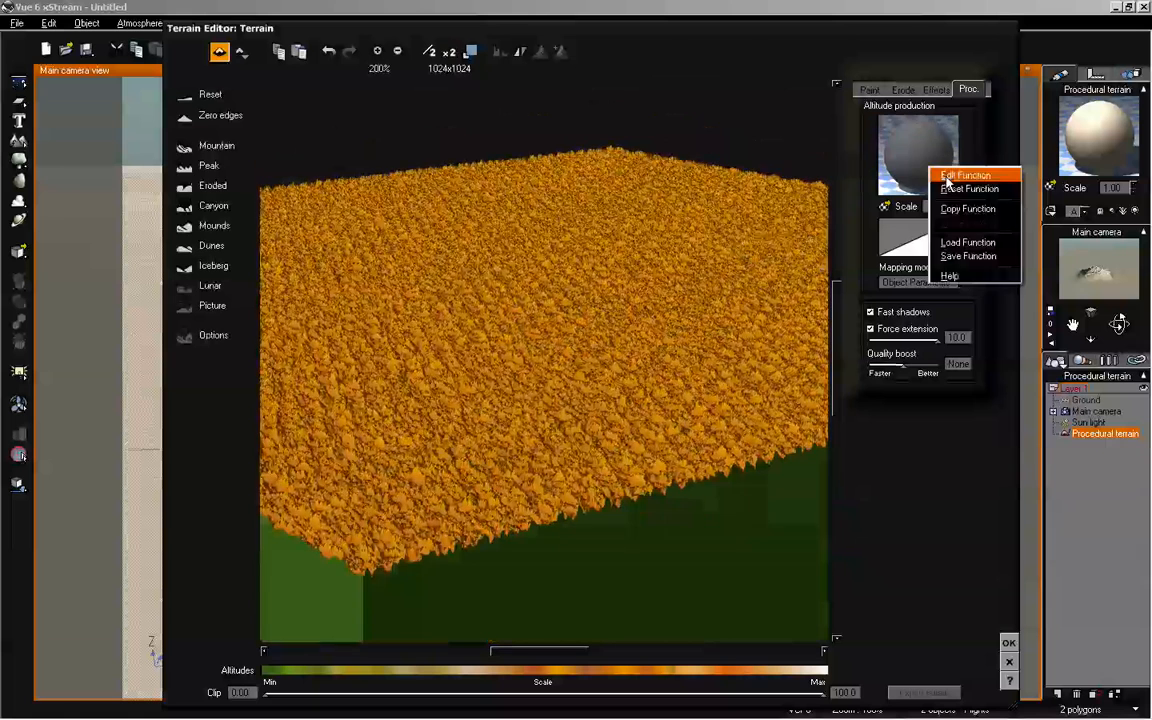
pyautogui.click(946, 176)
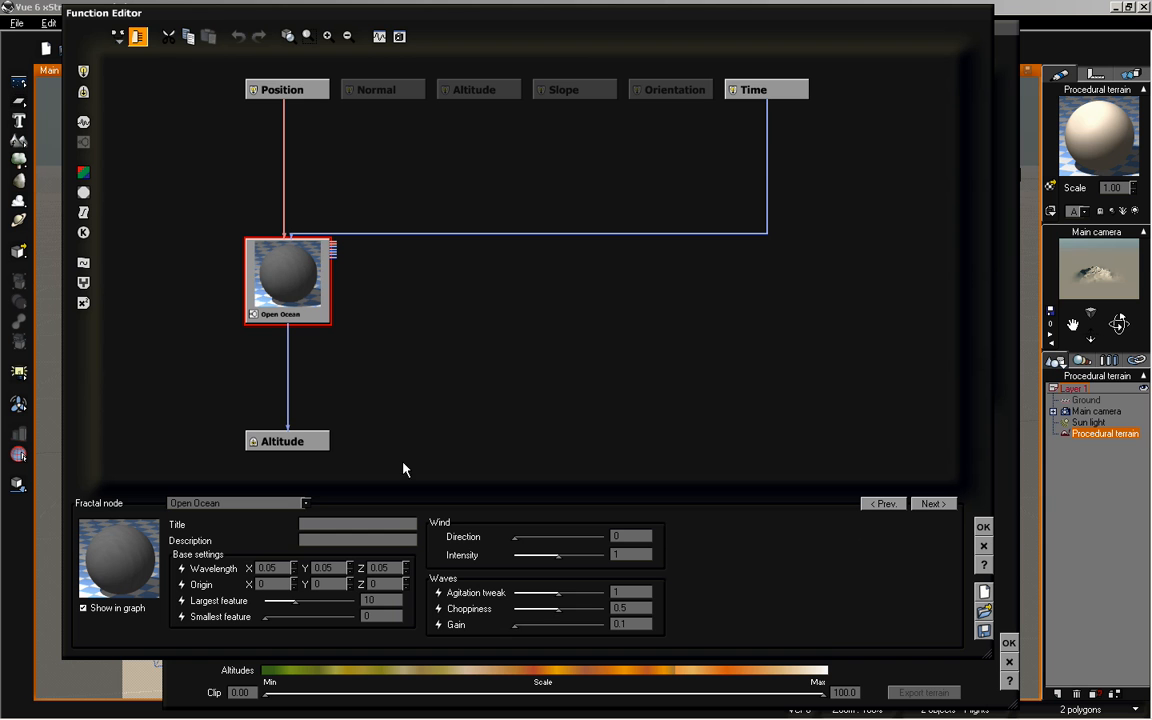
pyautogui.click(627, 617)
pyautogui.write('0')
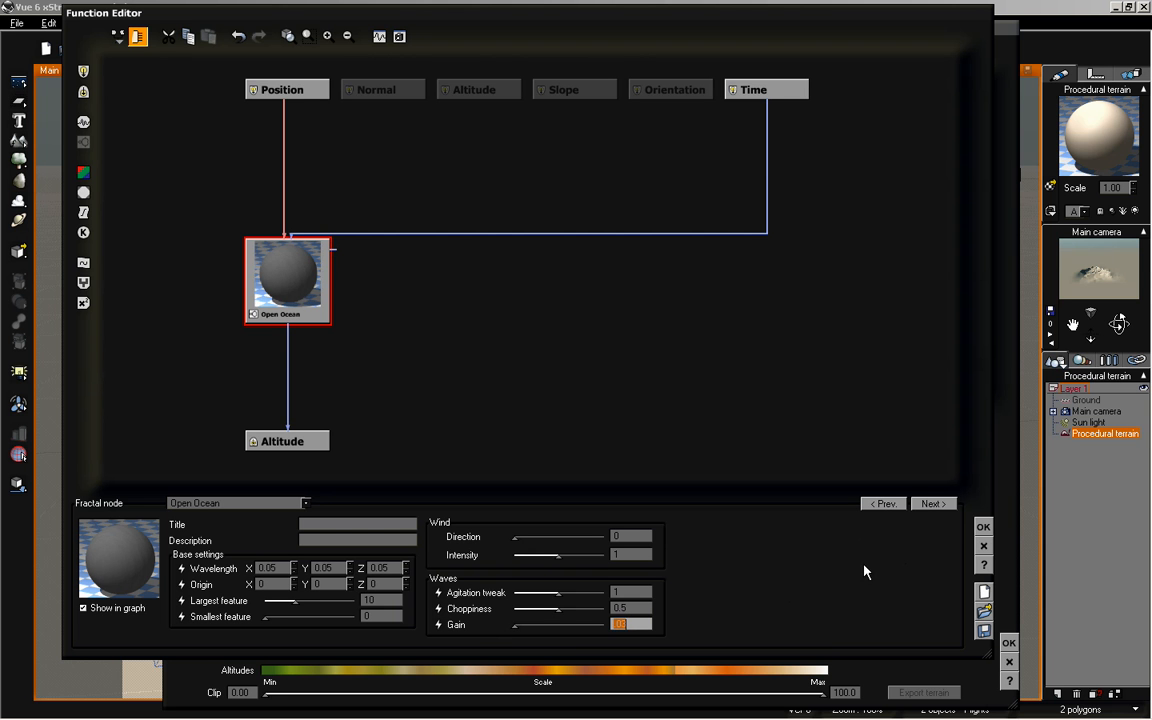
pyautogui.click(983, 528)
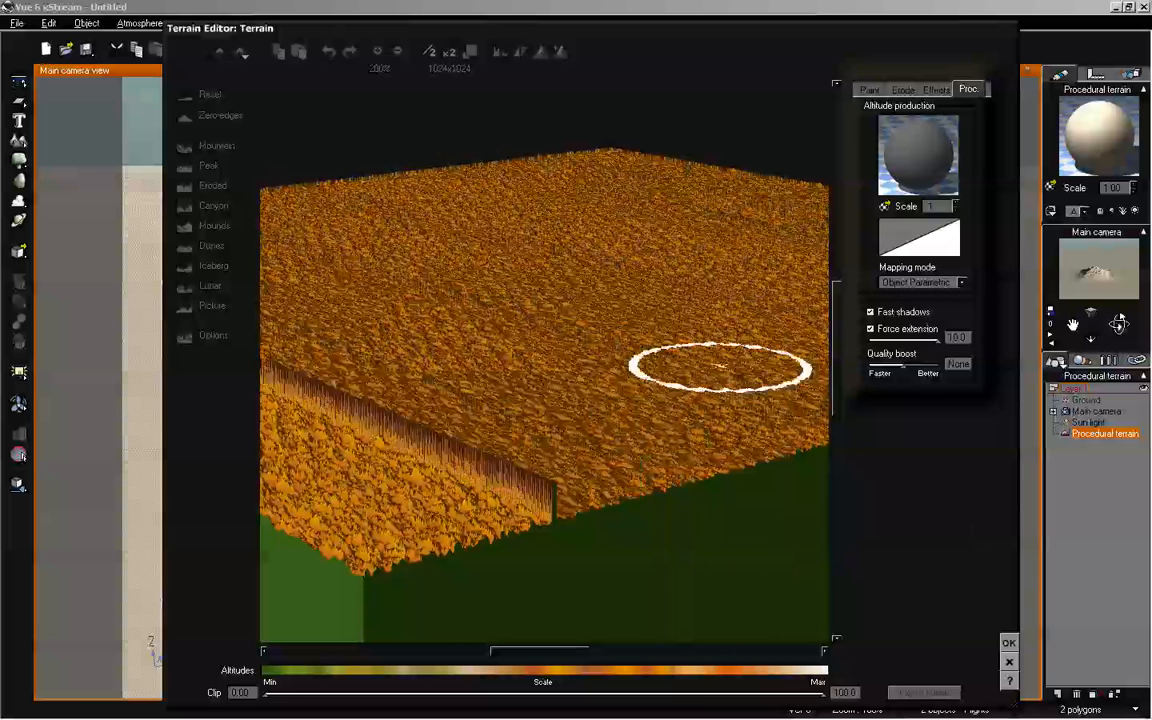
pyautogui.moveTo(648, 374); pyautogui.dragTo(645, 373, button='right')
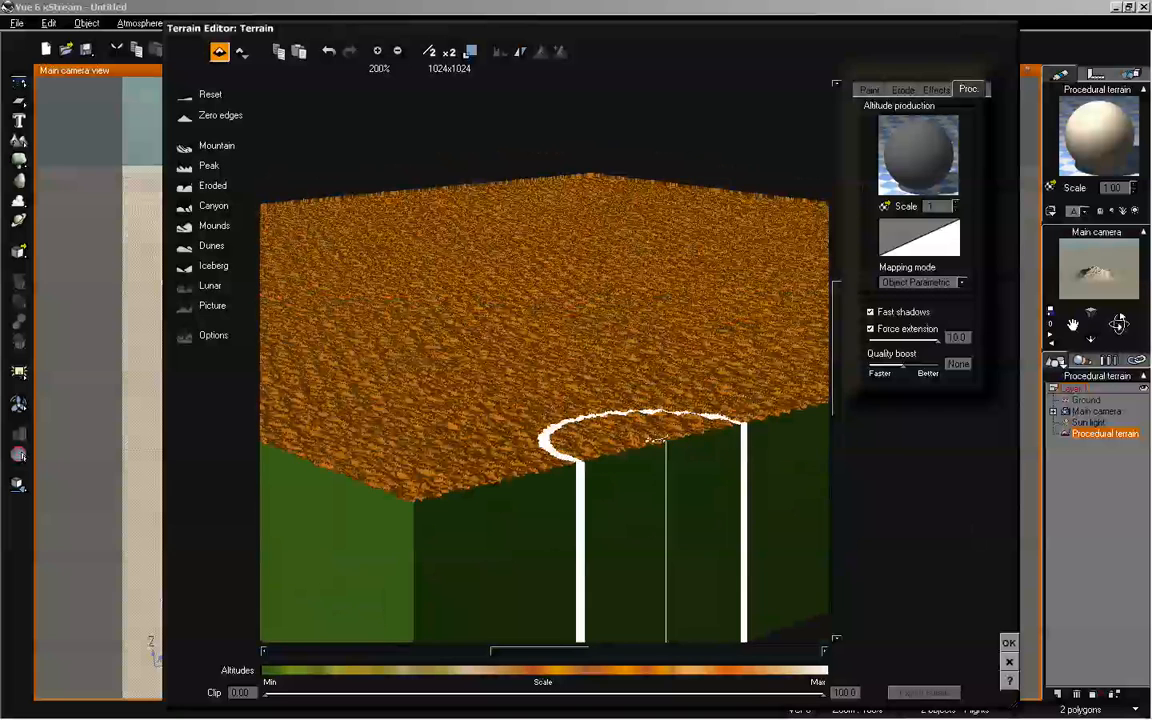
pyautogui.moveTo(599, 301); pyautogui.dragTo(599, 301, button='right')
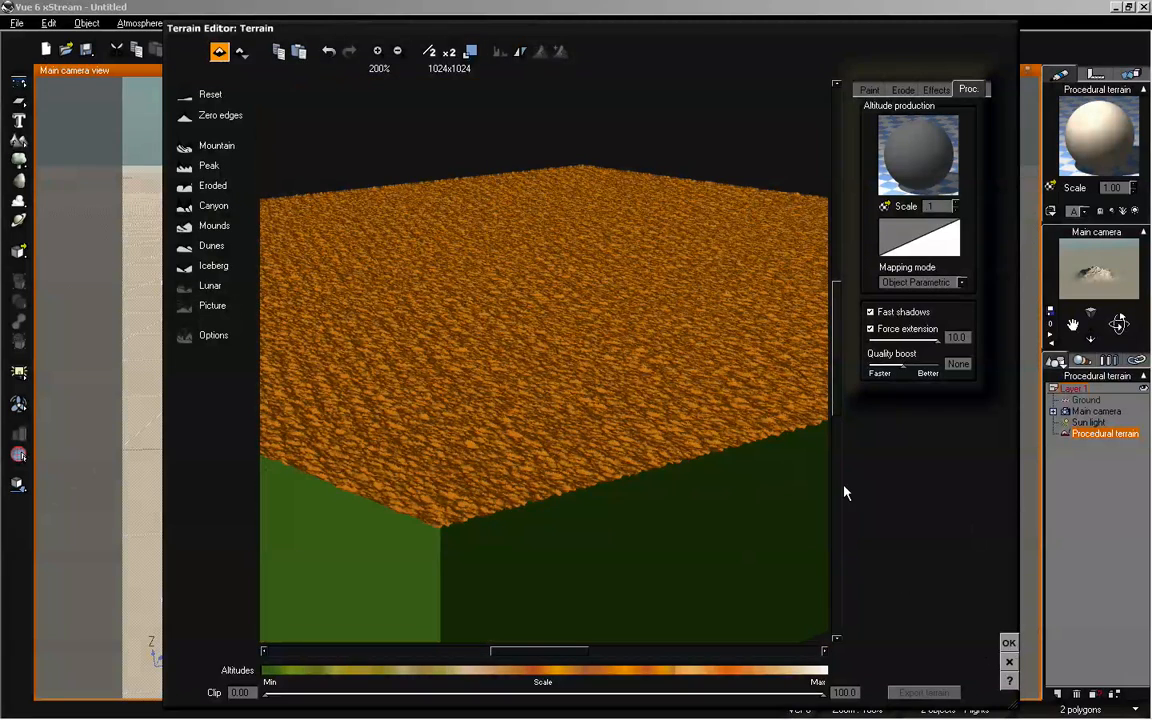
pyautogui.press('Return')
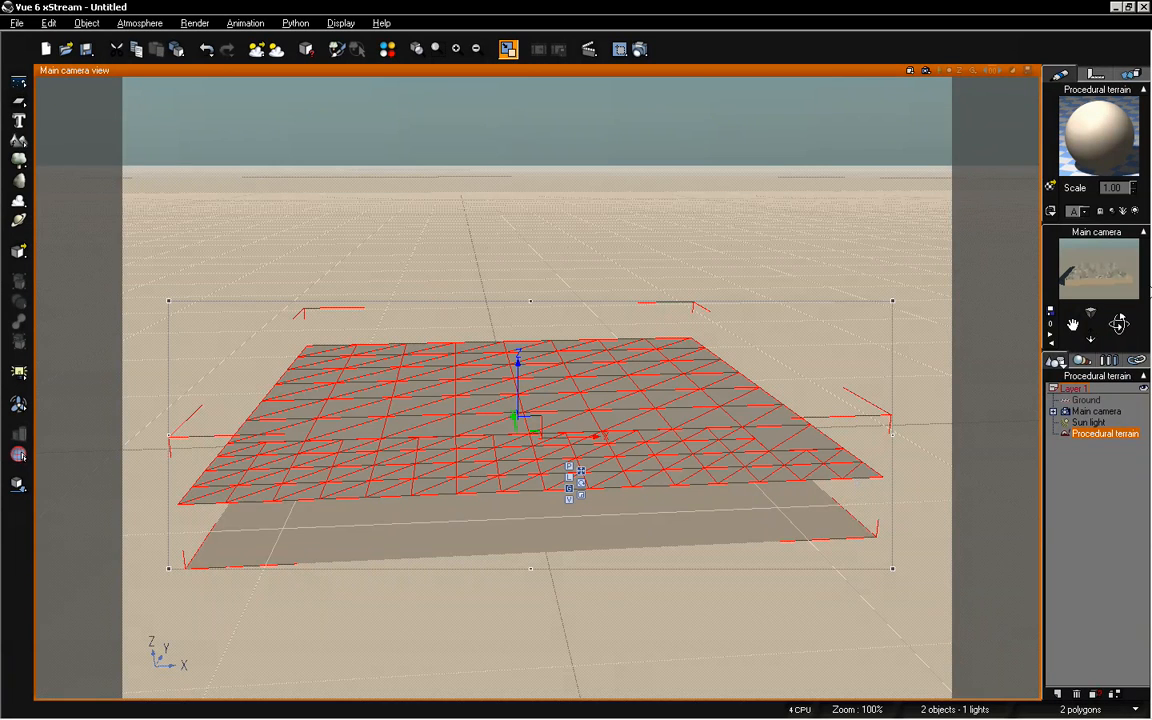
# Scale the procedural terrain up uniformly to about 172 m by 172 m and 33 m high
pyautogui.moveTo(1119, 323); pyautogui.dragTo(1129, 319)
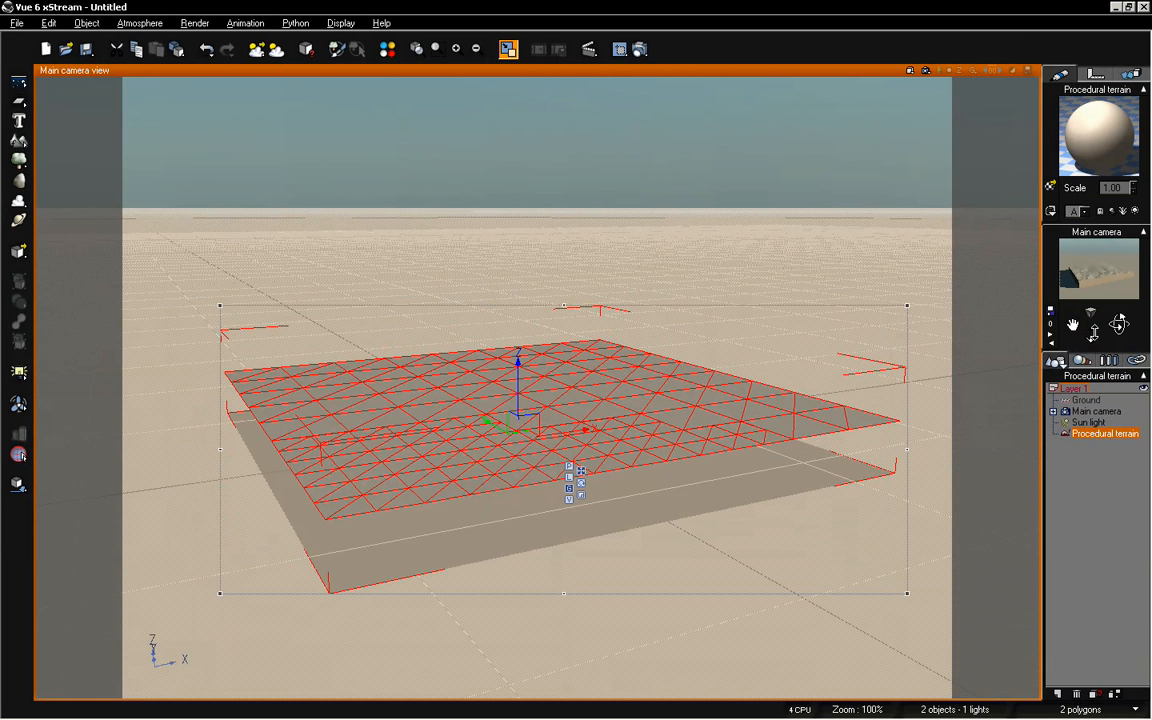
pyautogui.moveTo(1093, 337); pyautogui.dragTo(1092, 375)
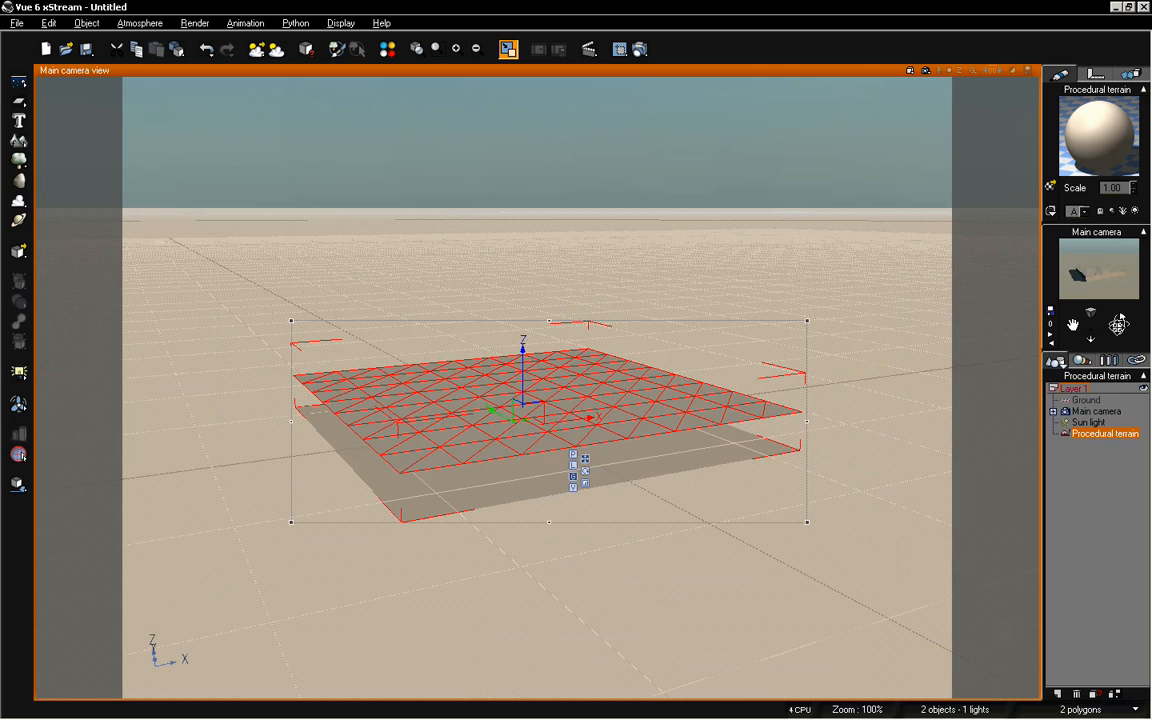
pyautogui.moveTo(1119, 324); pyautogui.dragTo(1122, 323)
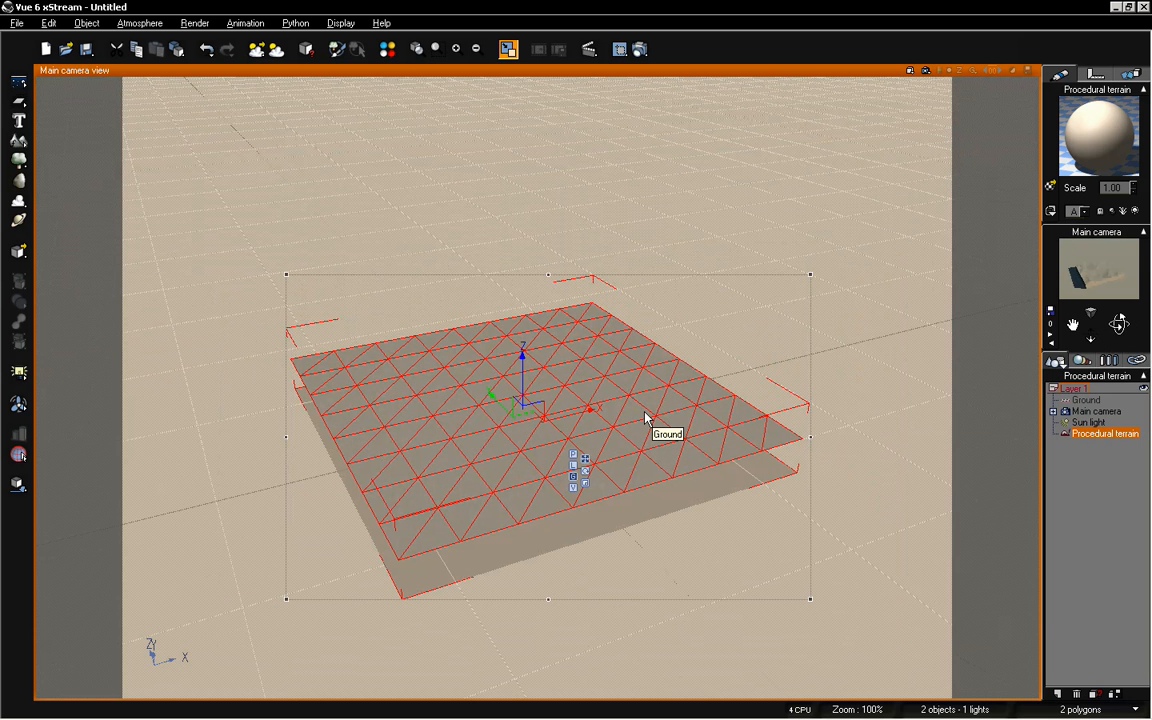
pyautogui.moveTo(1119, 324); pyautogui.dragTo(1118, 366)
pyautogui.click(587, 484)
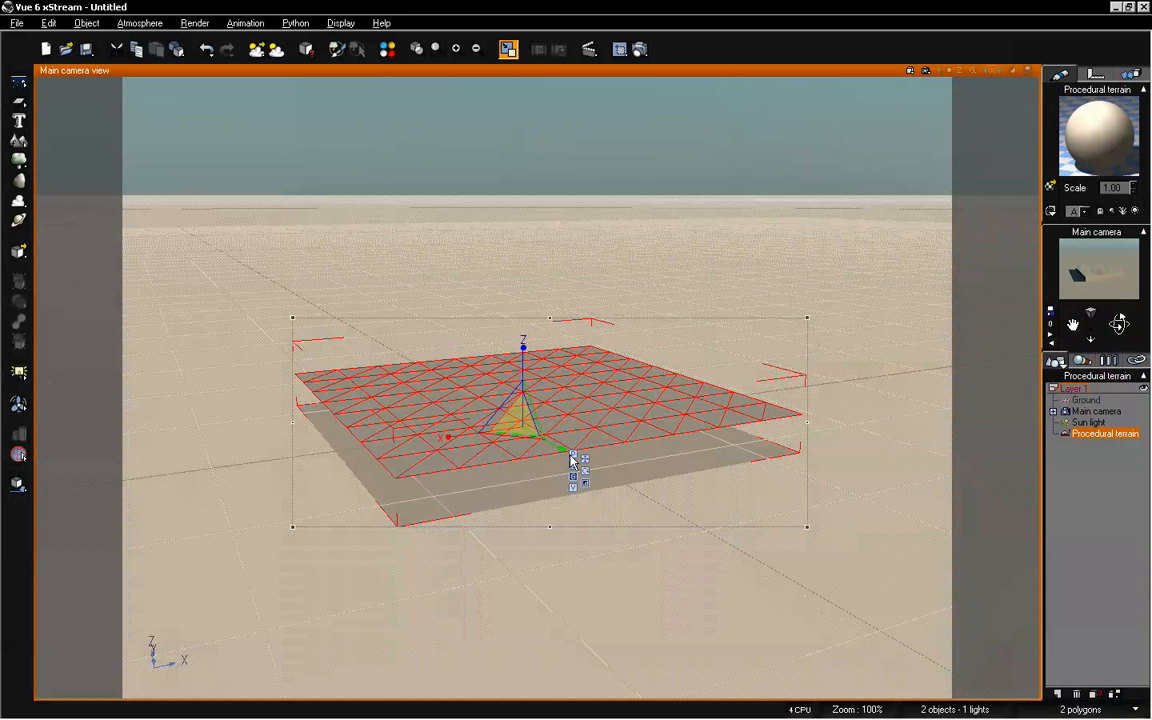
pyautogui.moveTo(515, 420); pyautogui.dragTo(868, 145)
pyautogui.moveTo(522, 415); pyautogui.dragTo(697, 318)
pyautogui.moveTo(1076, 323); pyautogui.dragTo(1087, 361)
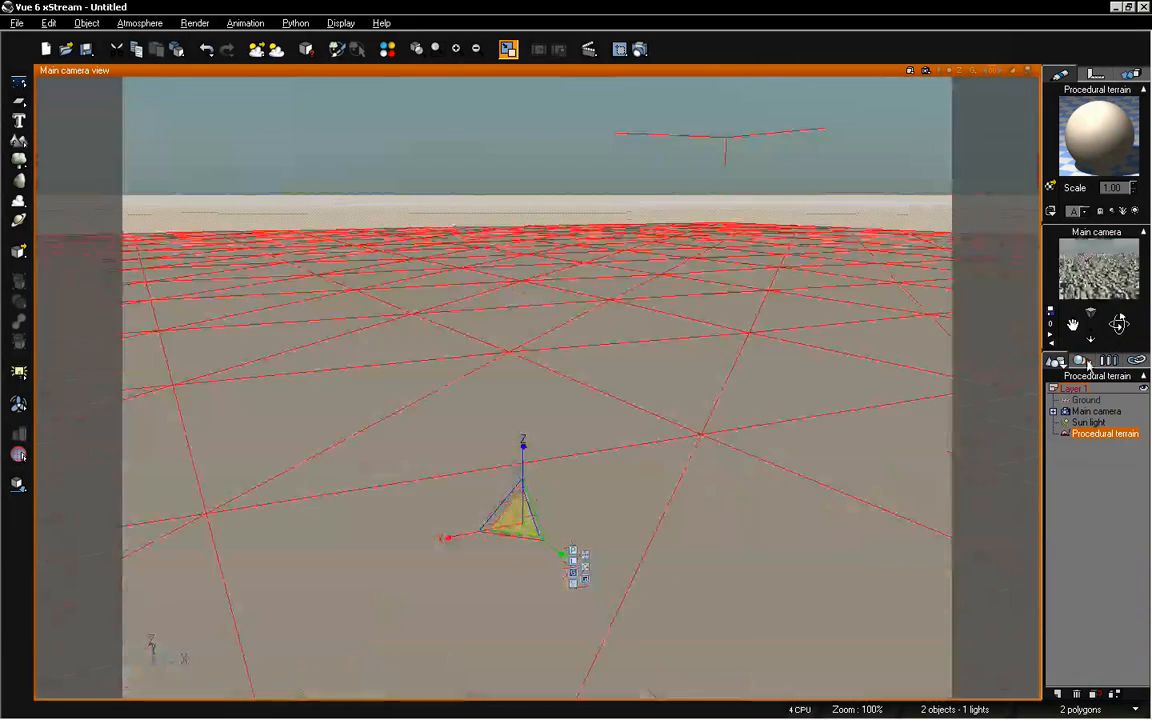
# Set the procedural terrain's size to 250 m in both X and Y
pyautogui.click(1096, 76)
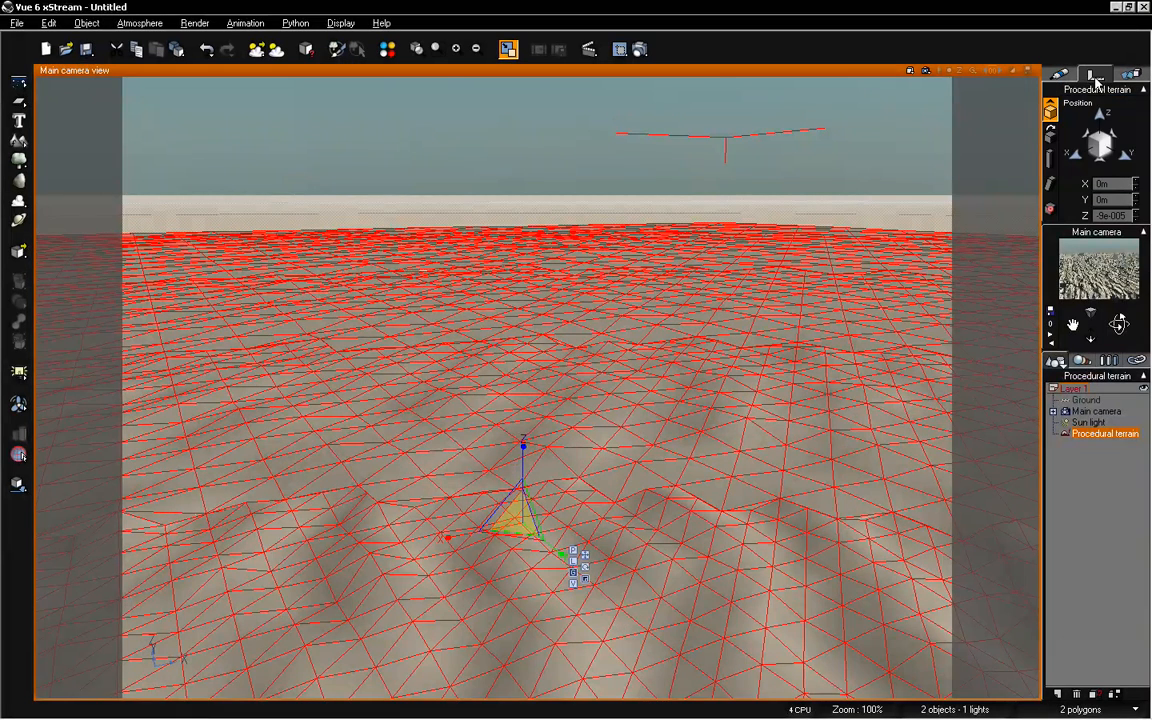
pyautogui.click(1051, 158)
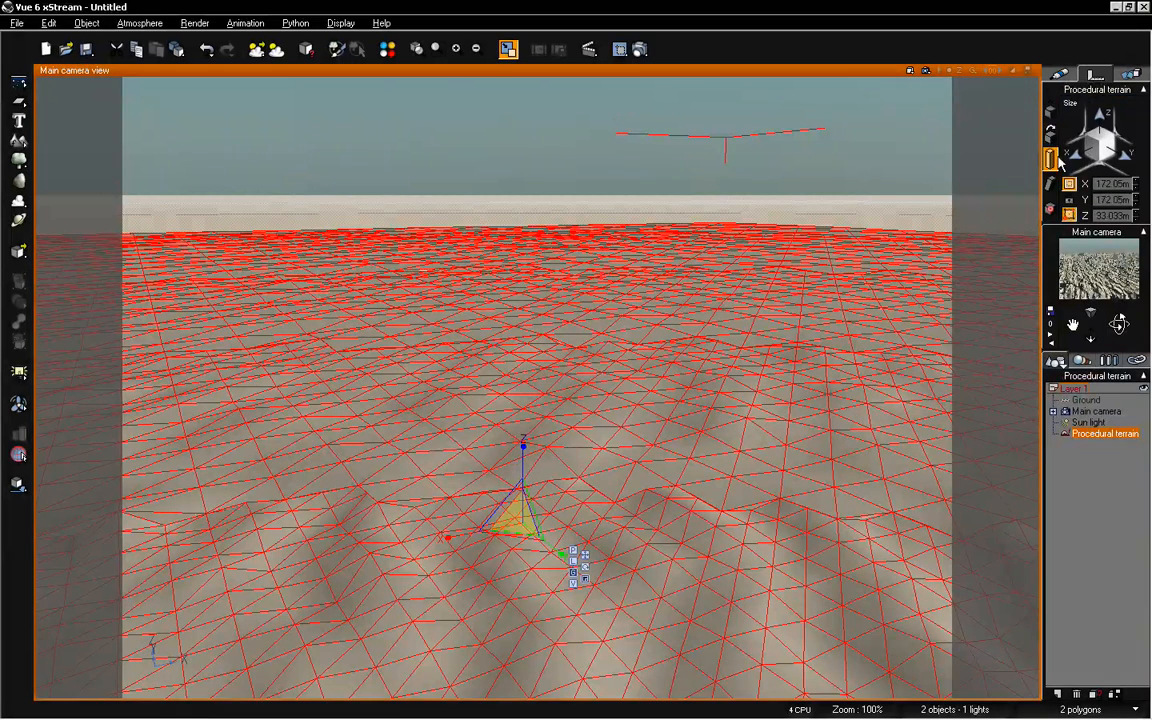
pyautogui.moveTo(1130, 186); pyautogui.dragTo(1097, 187)
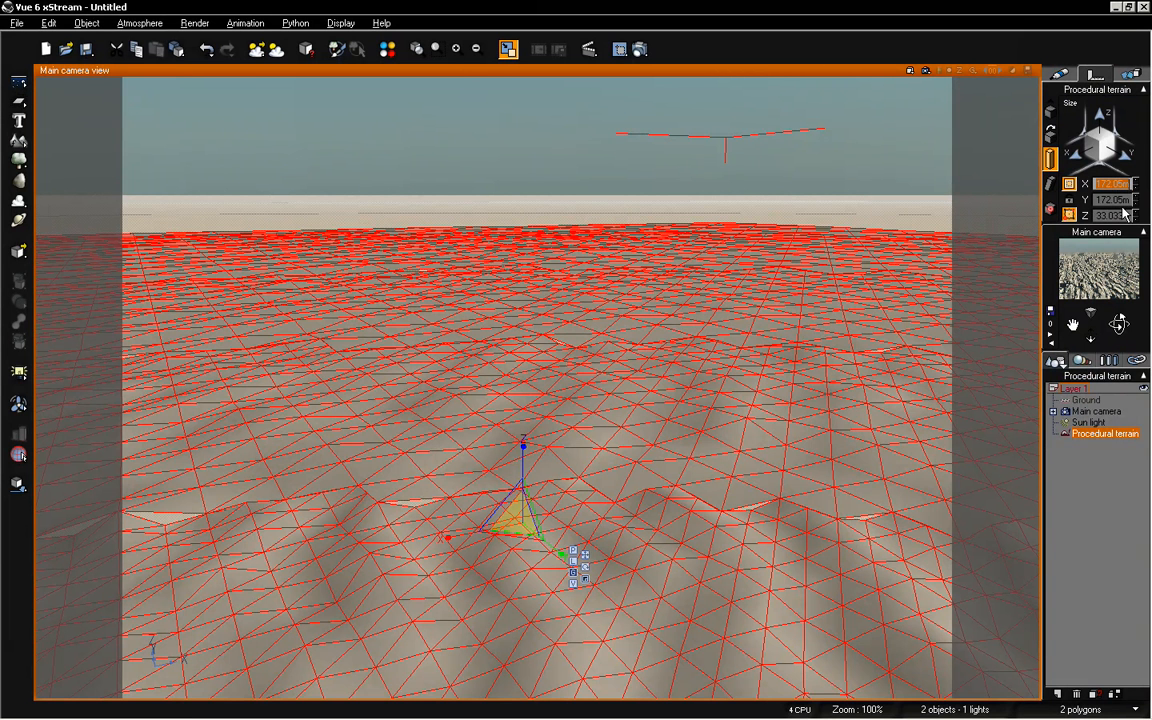
pyautogui.write('250')
pyautogui.press('Return')
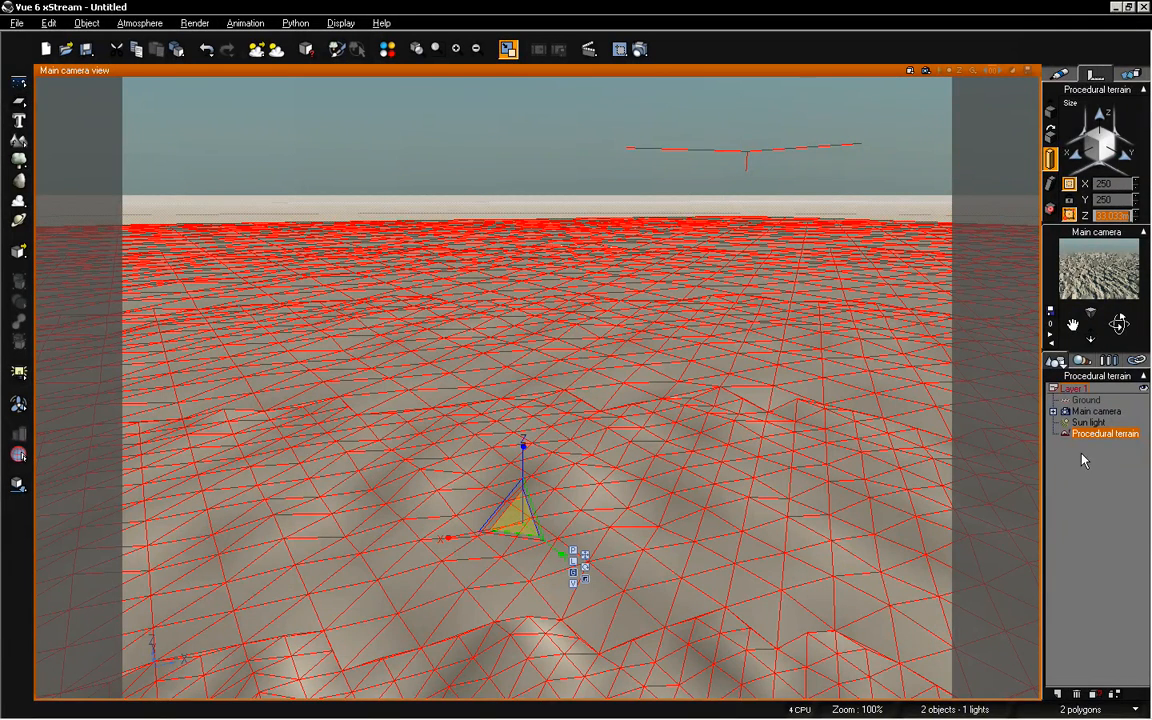
# Deselect the terrain and angle the main camera down over the wave surface
pyautogui.click(1078, 445)
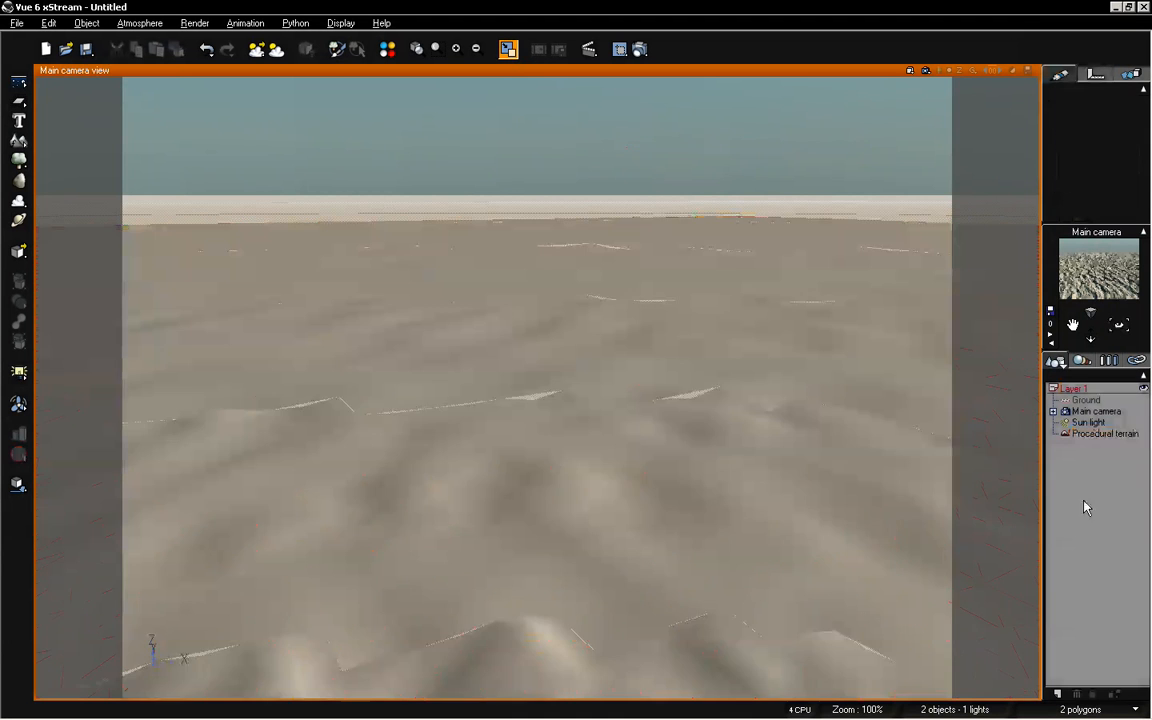
pyautogui.moveTo(1118, 325)
pyautogui.mouseDown()
pyautogui.moveTo(1118, 352)
pyautogui.moveTo(1117, 326)
pyautogui.mouseUp()
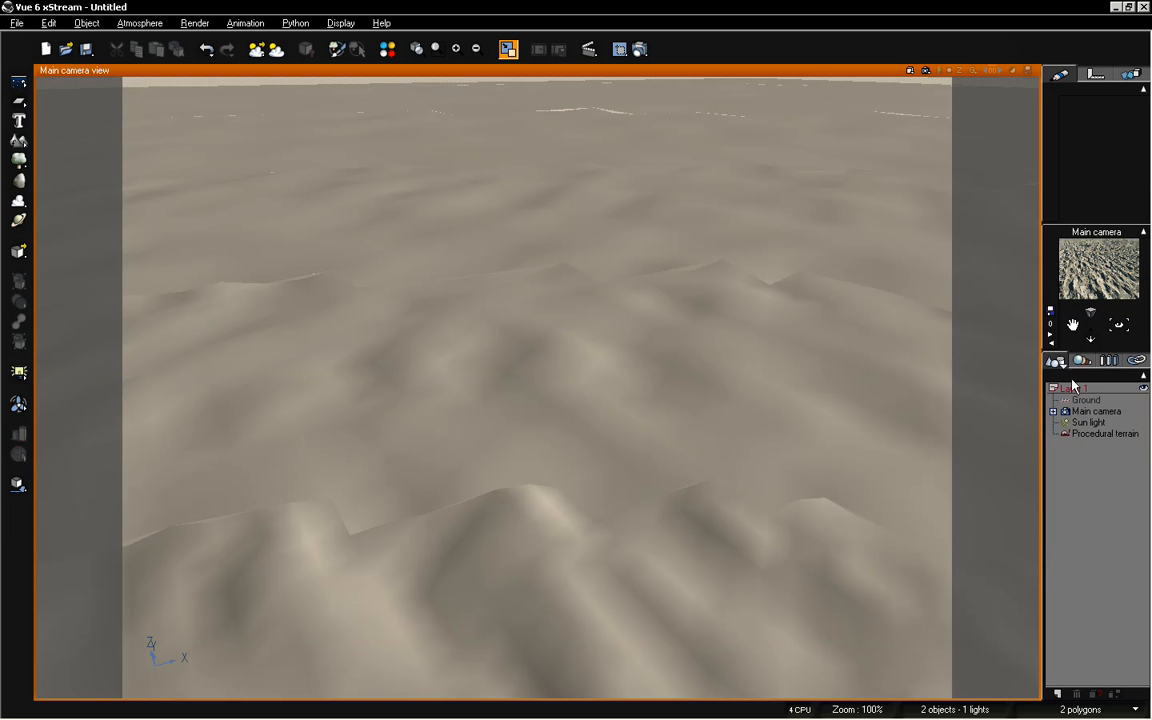
pyautogui.moveTo(1073, 322); pyautogui.dragTo(1073, 322)
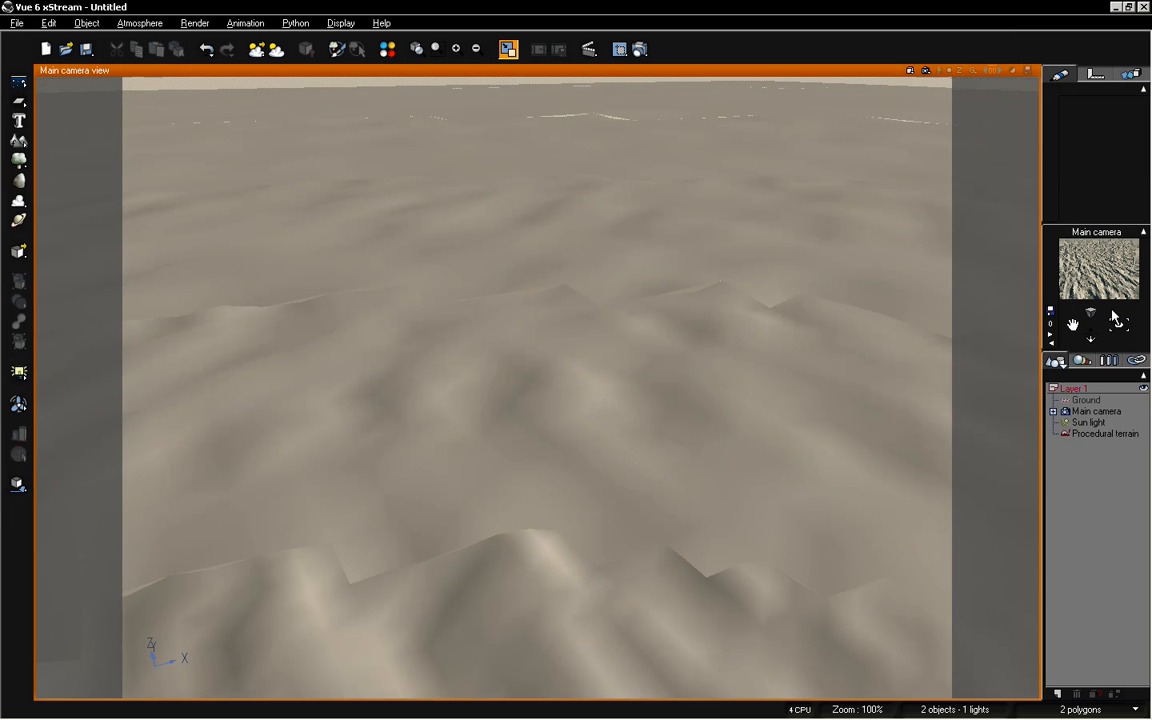
pyautogui.moveTo(1071, 323); pyautogui.dragTo(1070, 334)
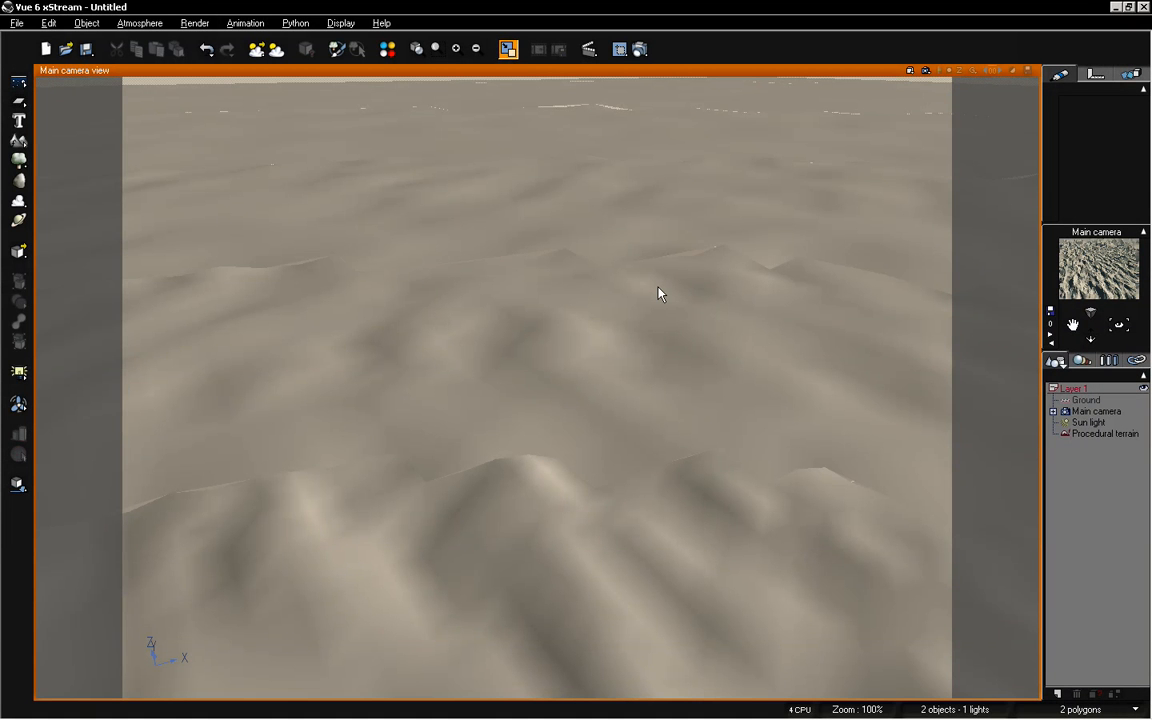
# Raise the Instant draw and Background draw display quality for the 3D views well towards Better with the procedural terrain selected
pyautogui.click(1107, 436)
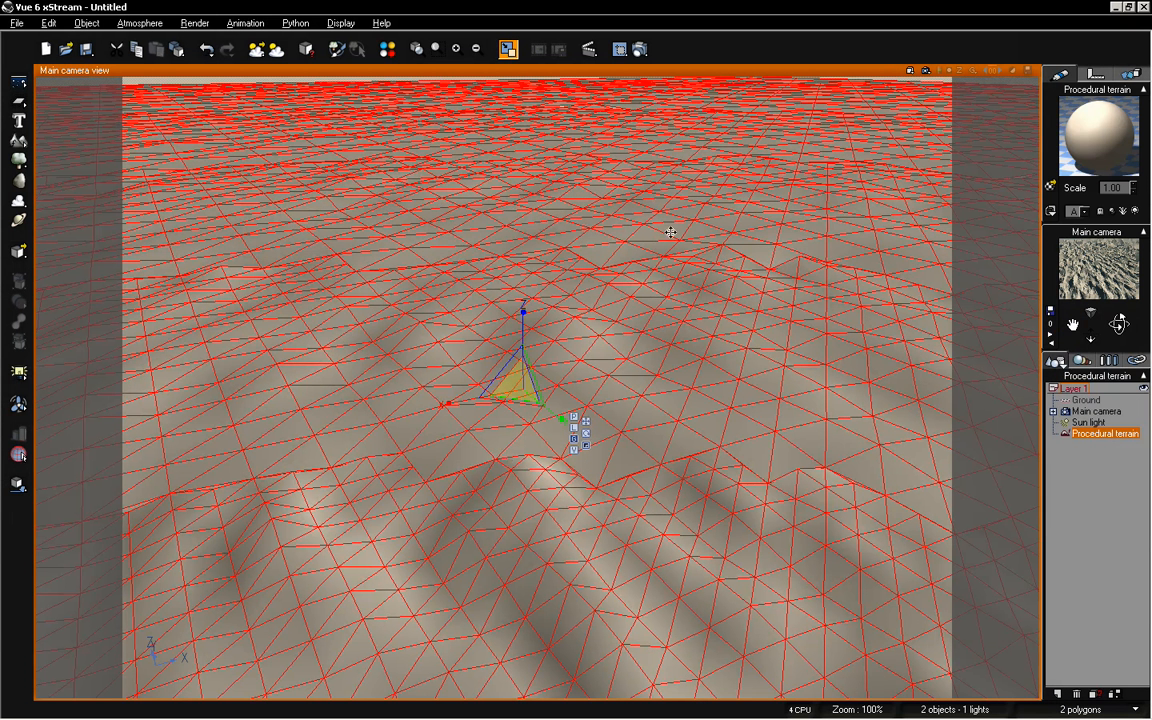
pyautogui.click(16, 22)
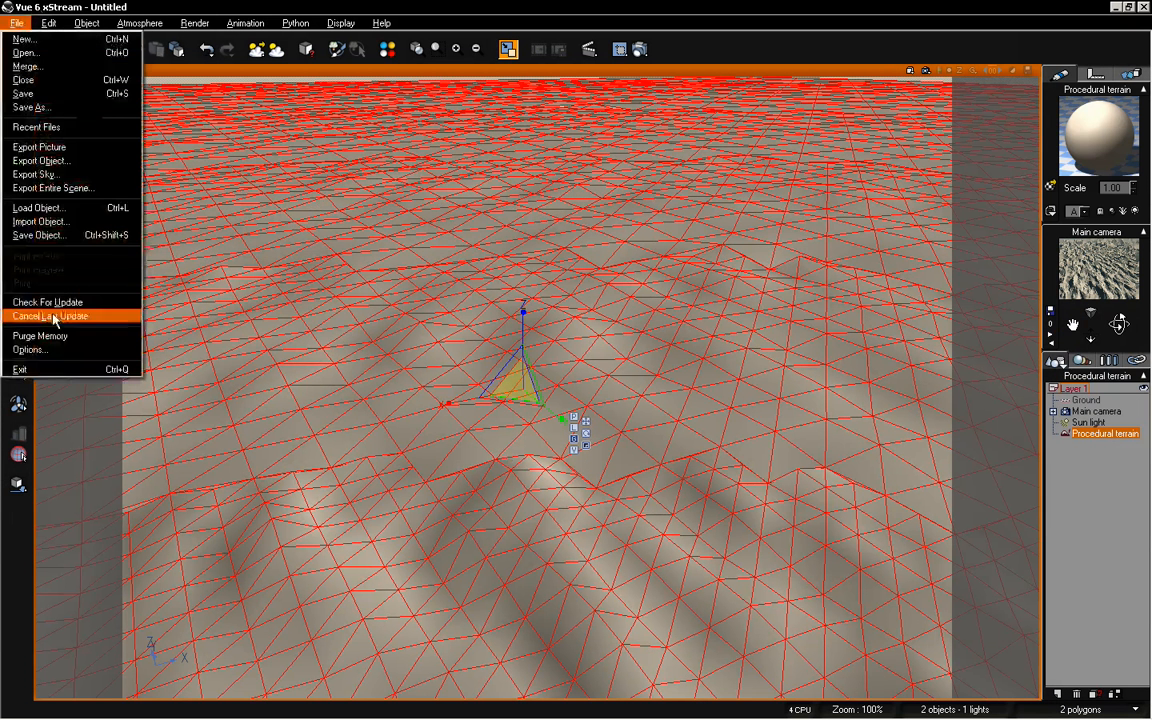
pyautogui.click(59, 352)
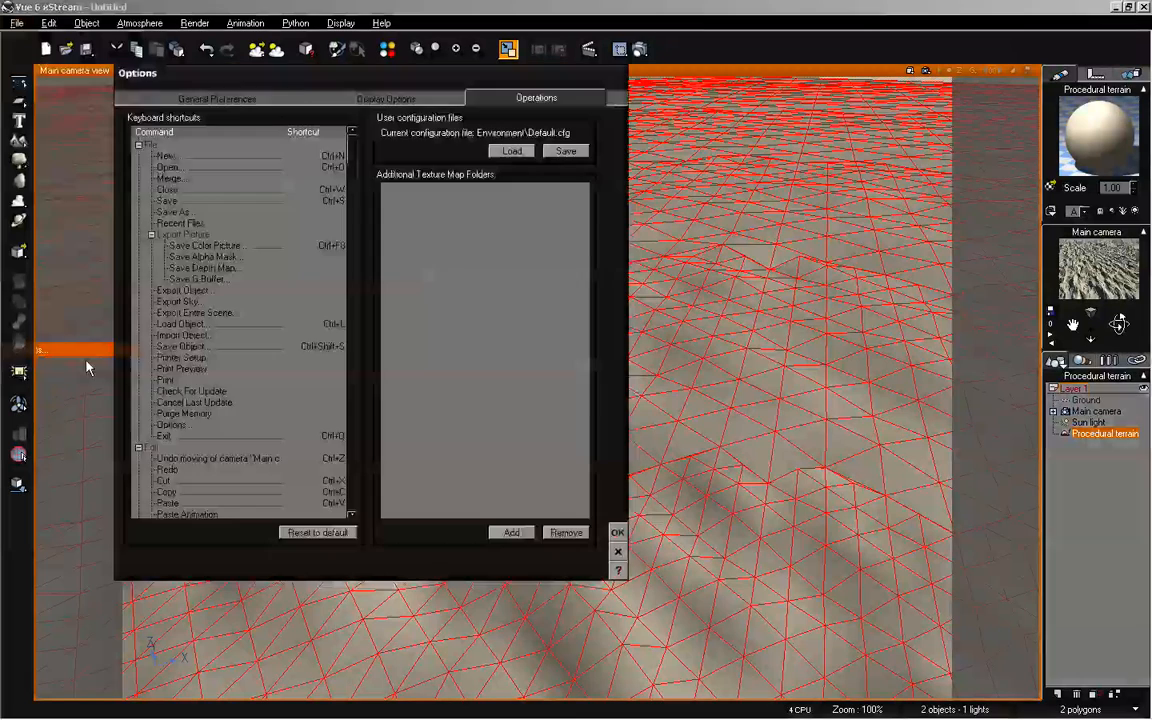
pyautogui.click(259, 98)
pyautogui.click(344, 98)
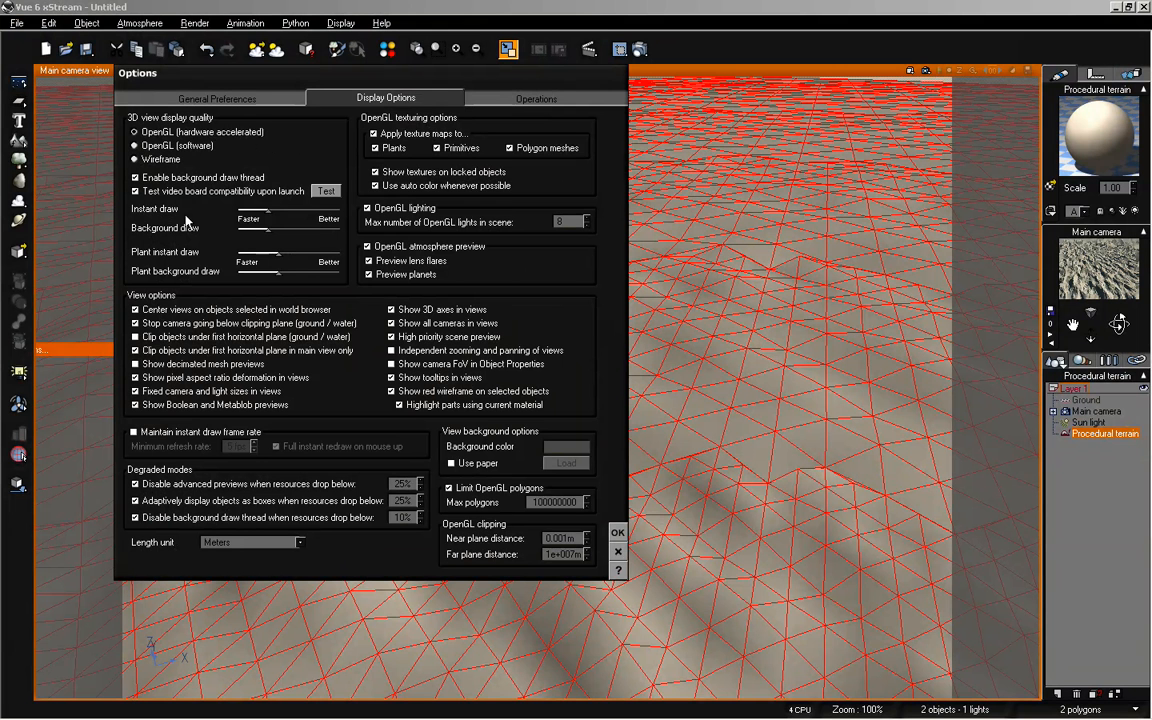
pyautogui.moveTo(267, 211)
pyautogui.mouseDown()
pyautogui.moveTo(295, 211)
pyautogui.moveTo(296, 230)
pyautogui.moveTo(315, 232)
pyautogui.mouseUp()
pyautogui.click(620, 535)
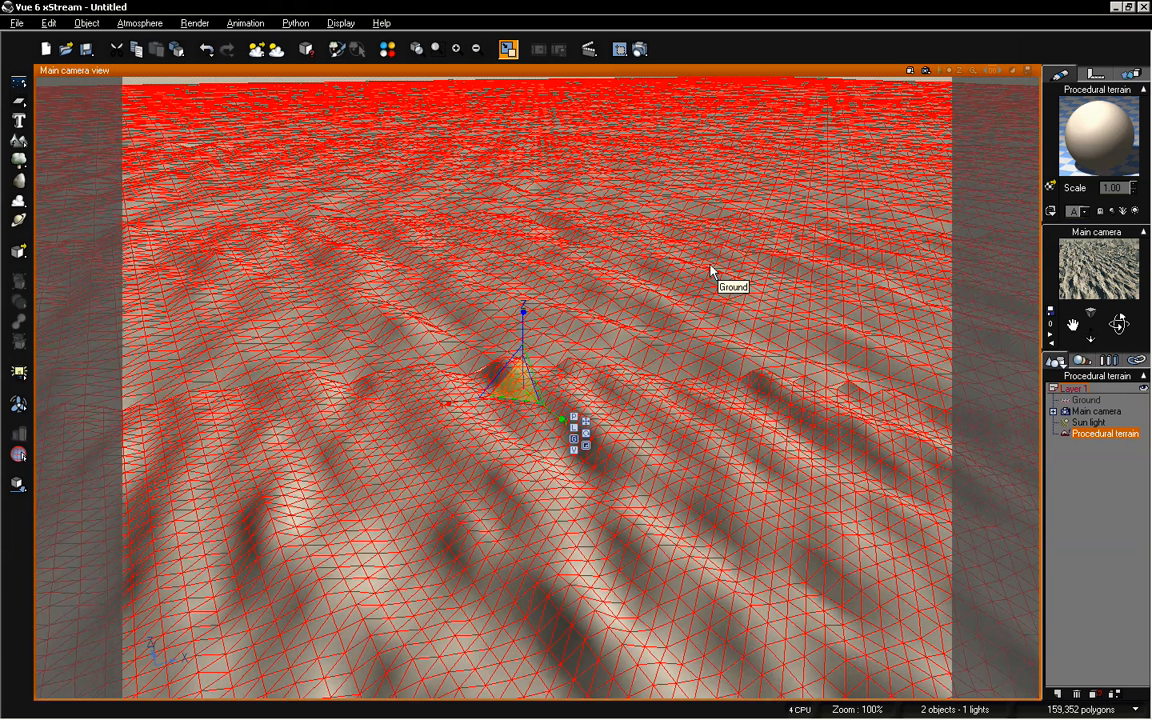
# Set both the Instant draw and Background draw display quality to the maximum
pyautogui.click(17, 23)
pyautogui.click(55, 352)
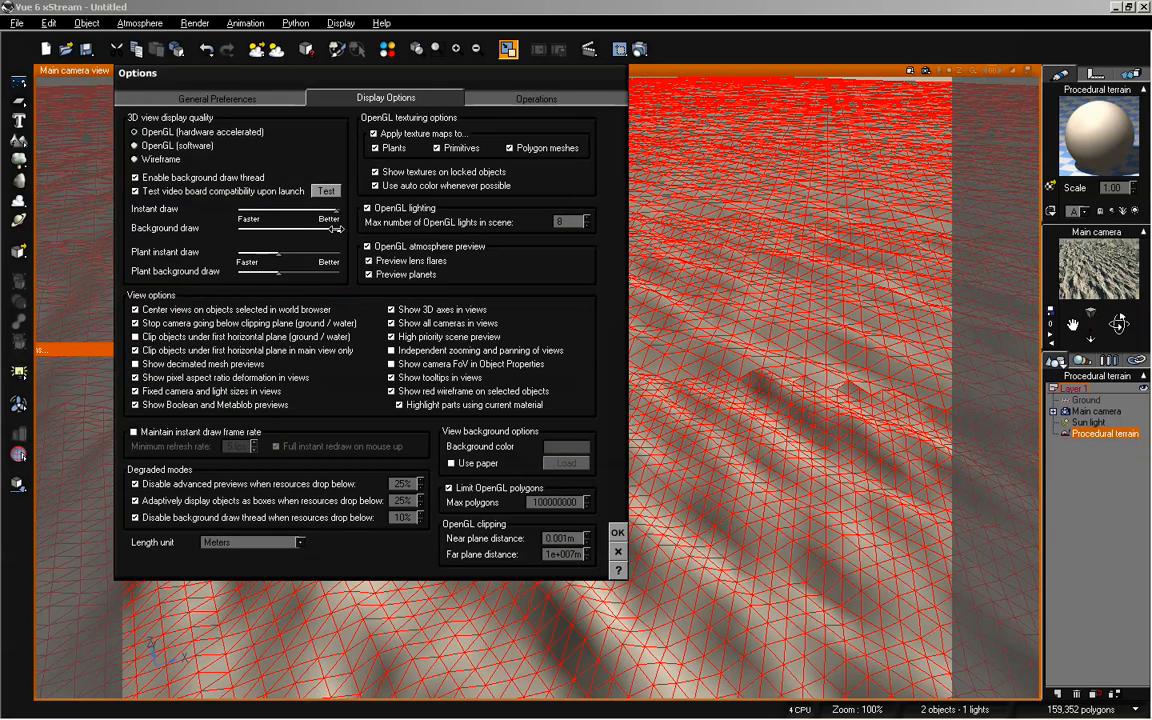
pyautogui.click(617, 532)
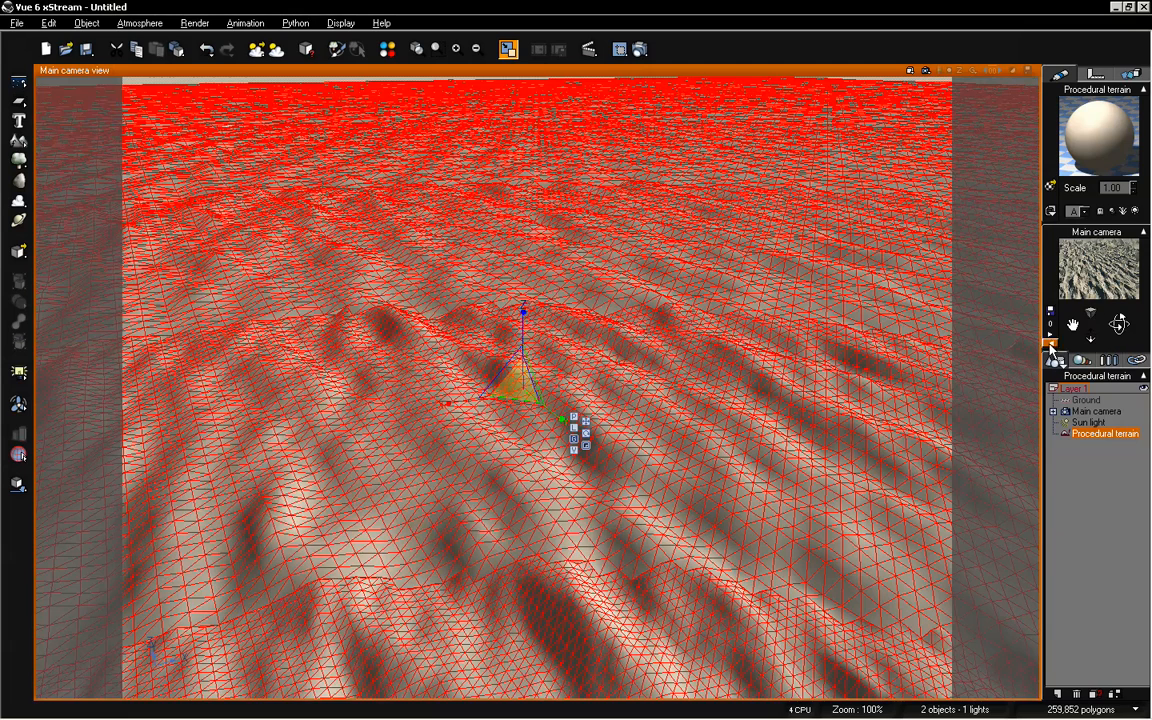
# Shift the main camera over the waves and set Instant draw and Background draw quality to about two-thirds of the range
pyautogui.moveTo(968, 285); pyautogui.dragTo(968, 205, button='middle')
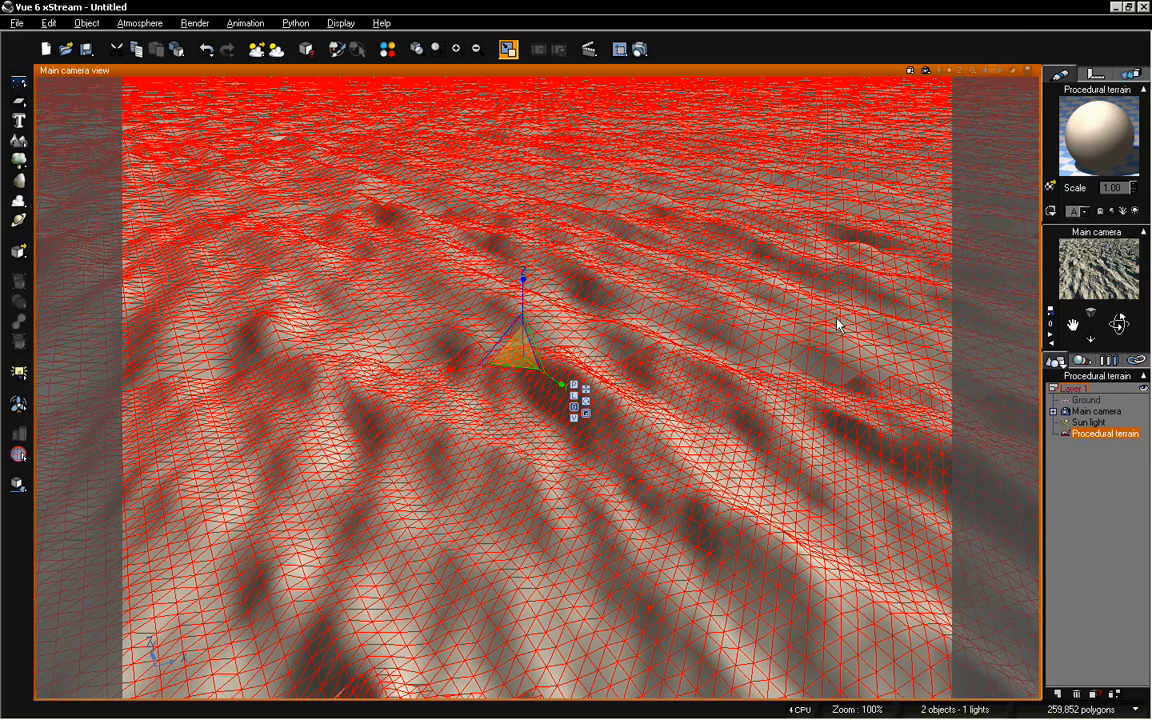
pyautogui.click(17, 23)
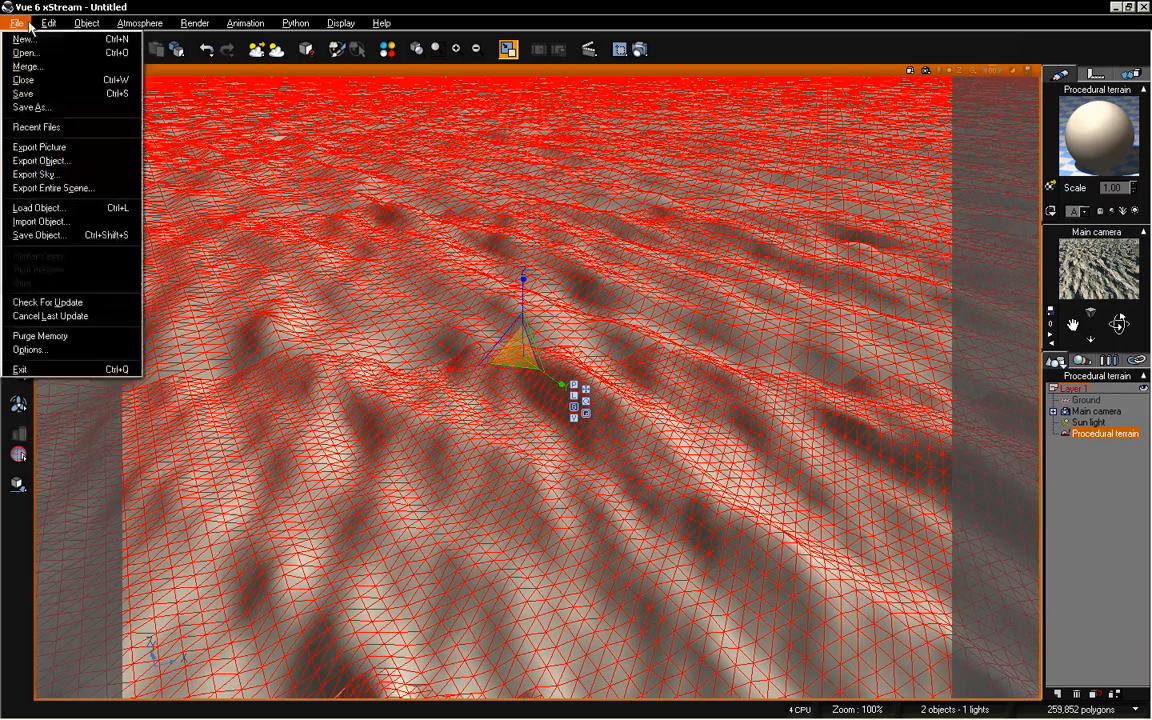
pyautogui.click(70, 350)
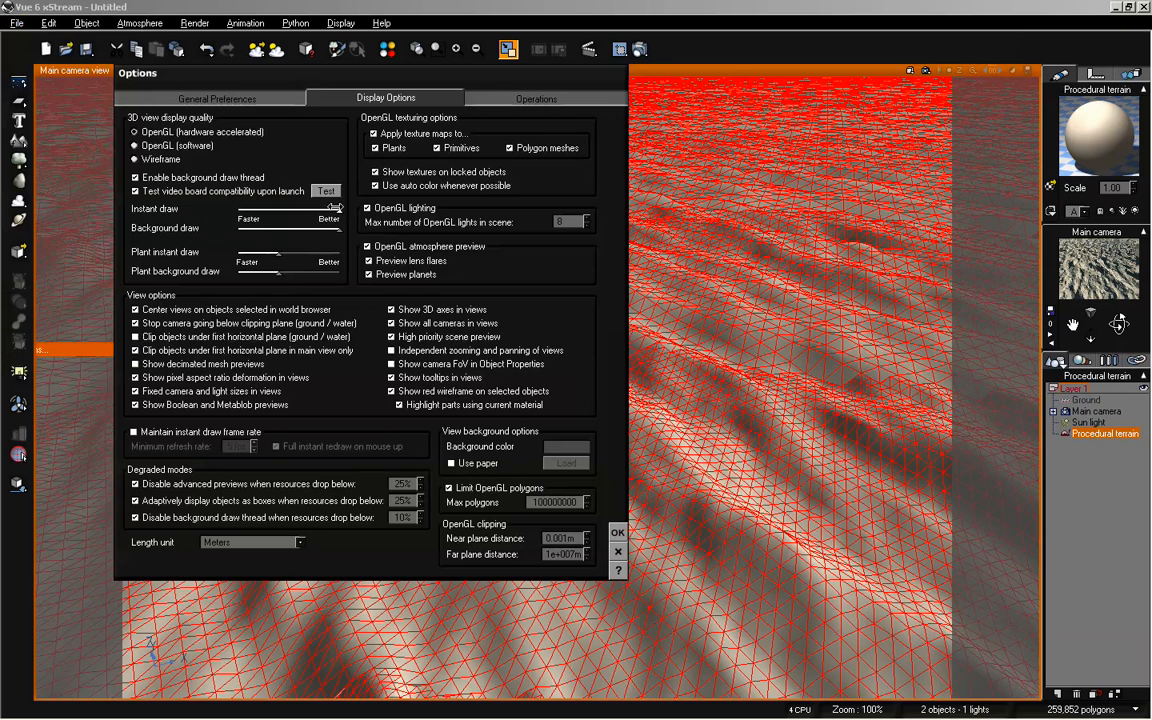
pyautogui.moveTo(293, 210); pyautogui.dragTo(299, 226)
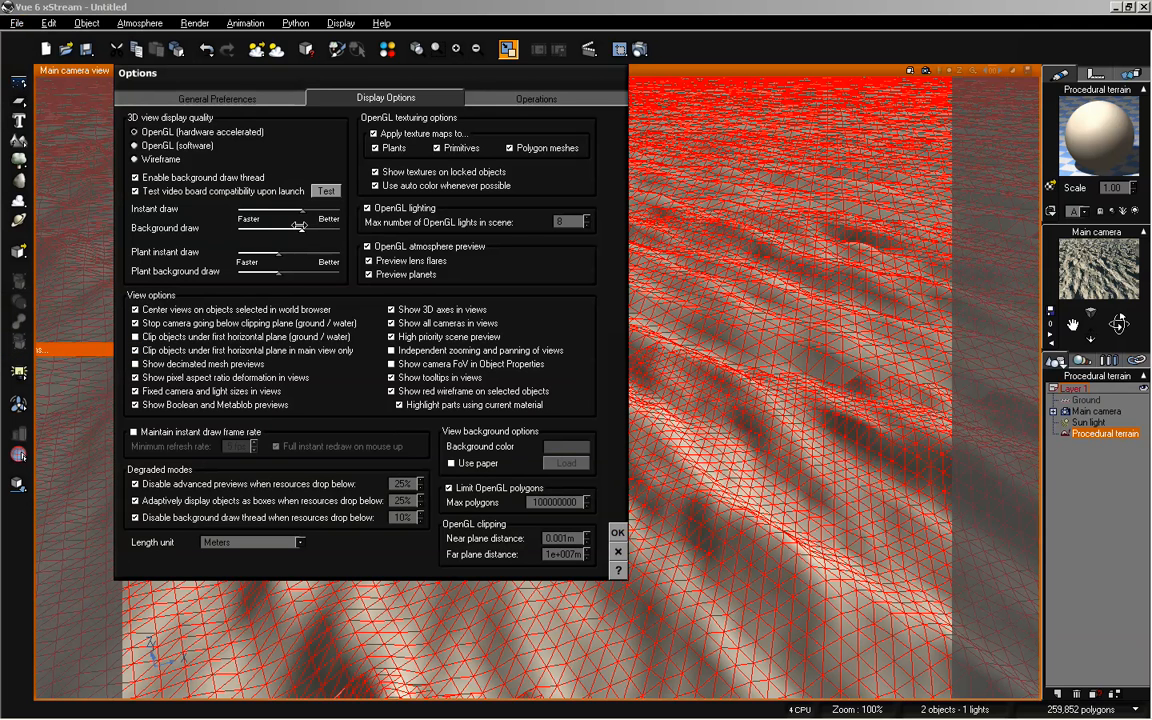
pyautogui.click(617, 532)
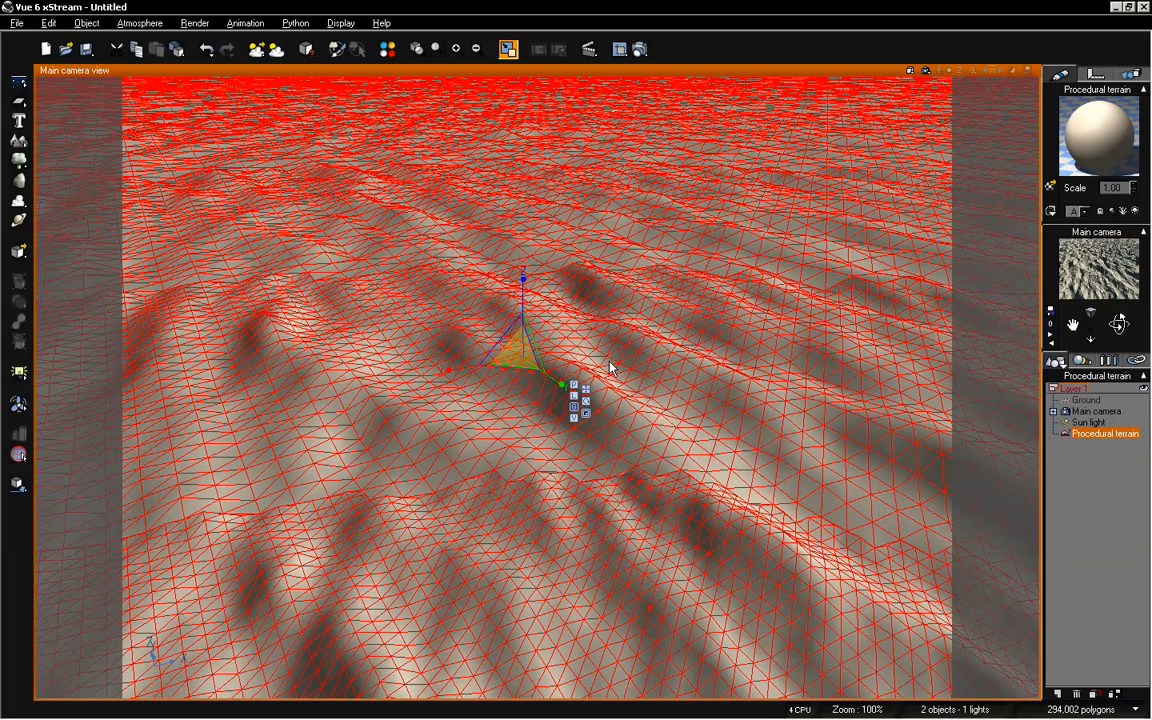
# Deselect the terrain and orbit the main camera to bring the horizon and some sky into view
pyautogui.click(1086, 515)
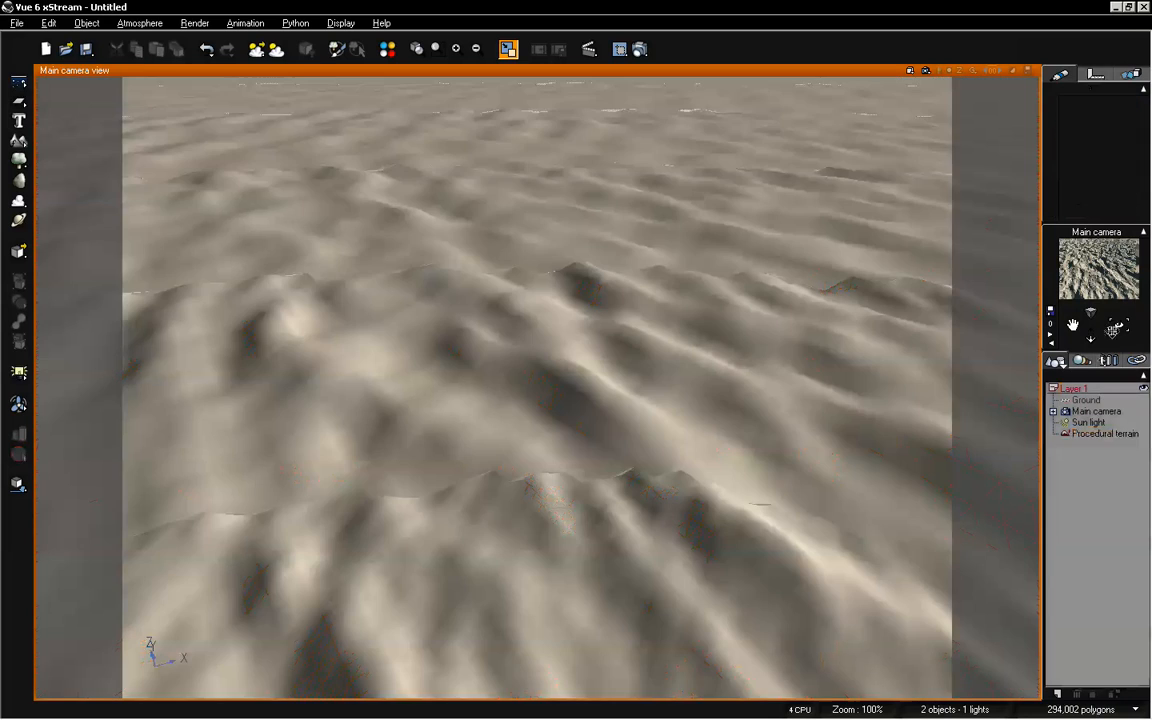
pyautogui.moveTo(1091, 337); pyautogui.dragTo(1119, 332)
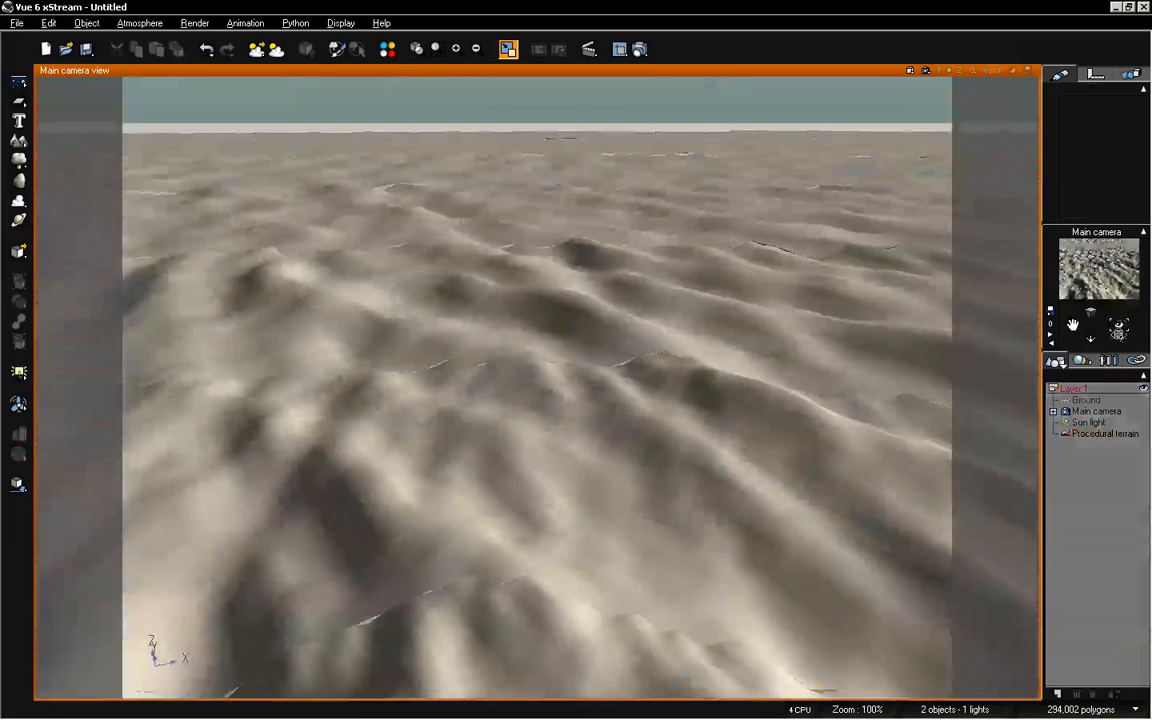
# Assign the Default water material from the Liquids collection to the procedural terrain and deselect it
pyautogui.click(987, 385)
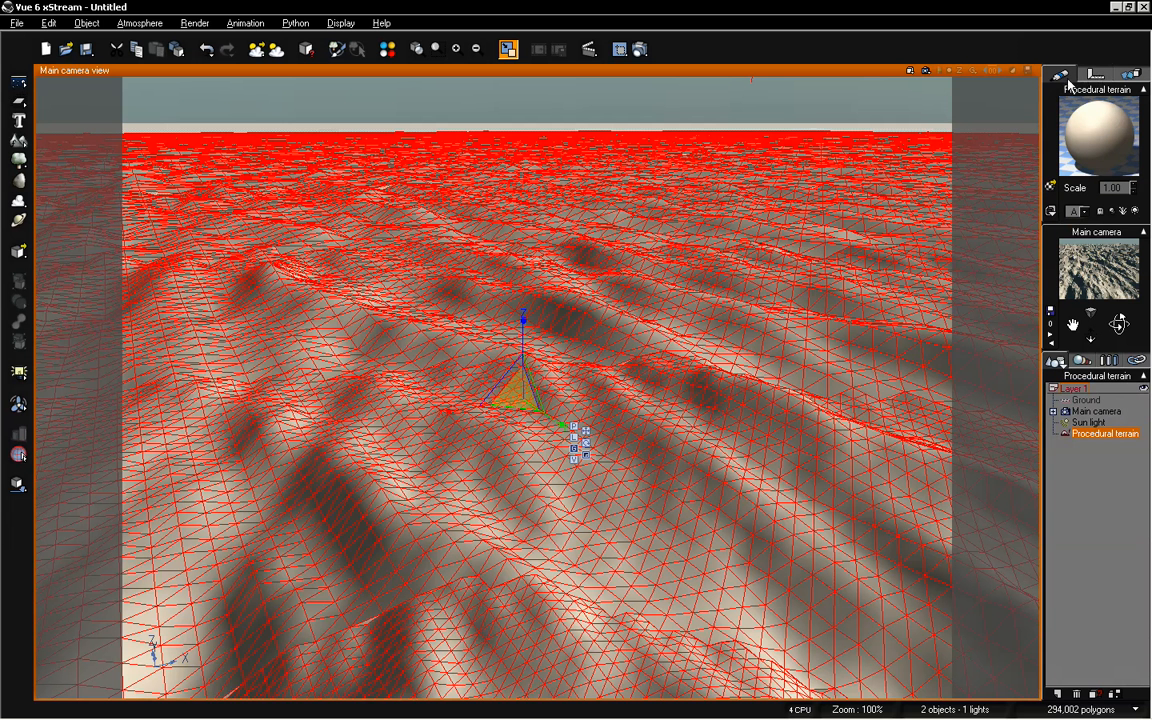
pyautogui.click(1052, 188)
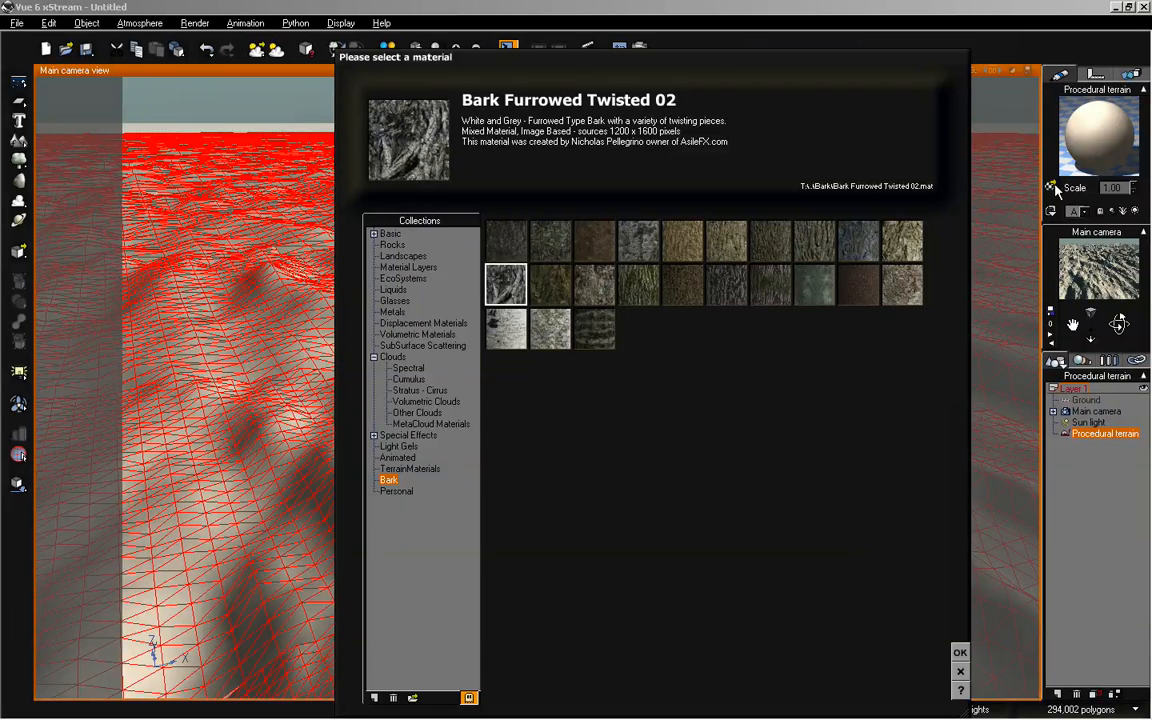
pyautogui.click(395, 258)
pyautogui.click(397, 289)
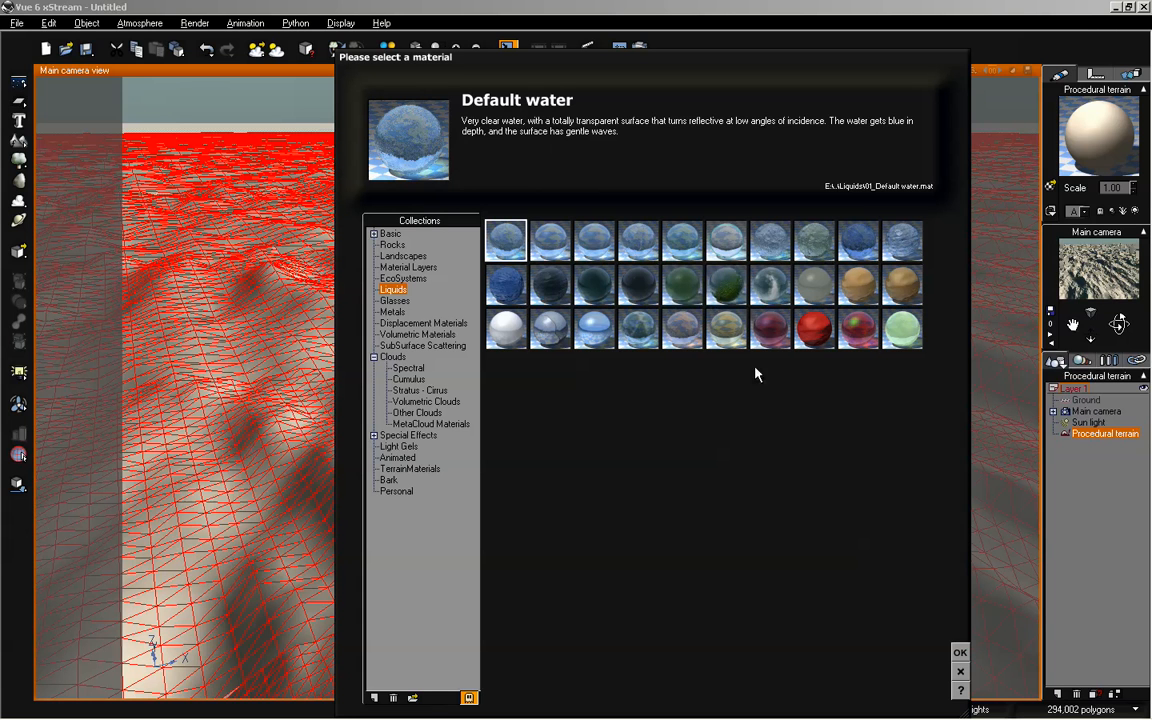
pyautogui.click(960, 652)
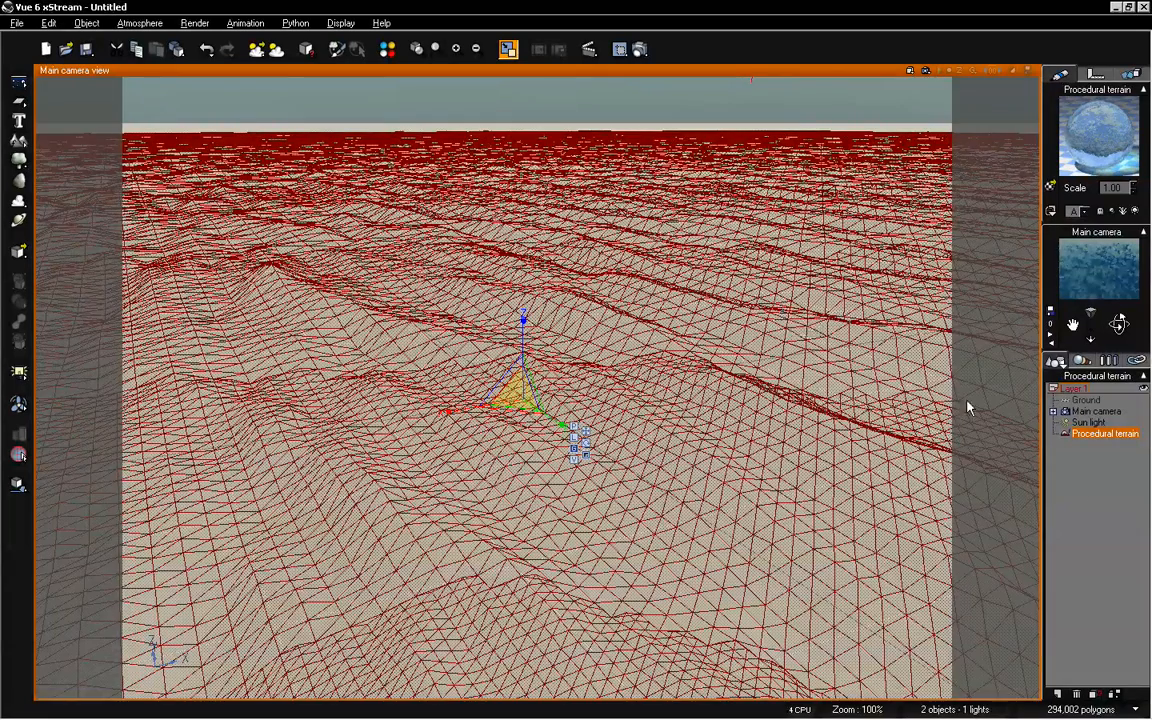
pyautogui.click(1089, 499)
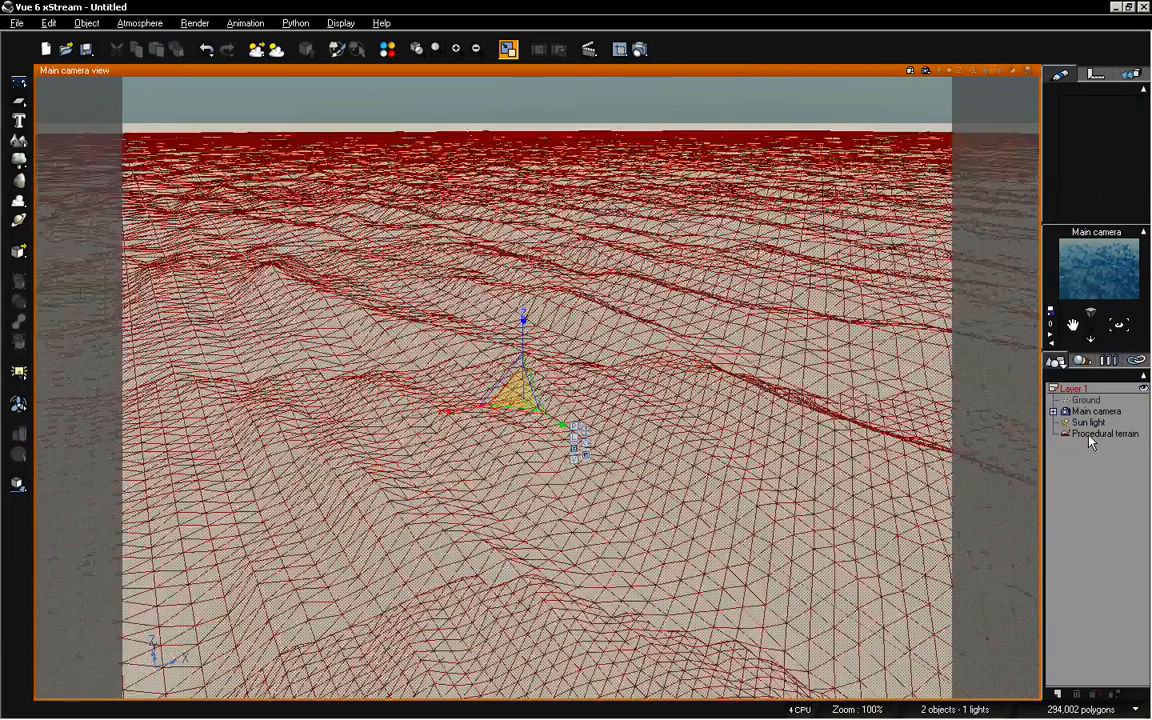
# Reset the bump production function of the terrain's Default water material and accept the material edit
pyautogui.click(979, 391)
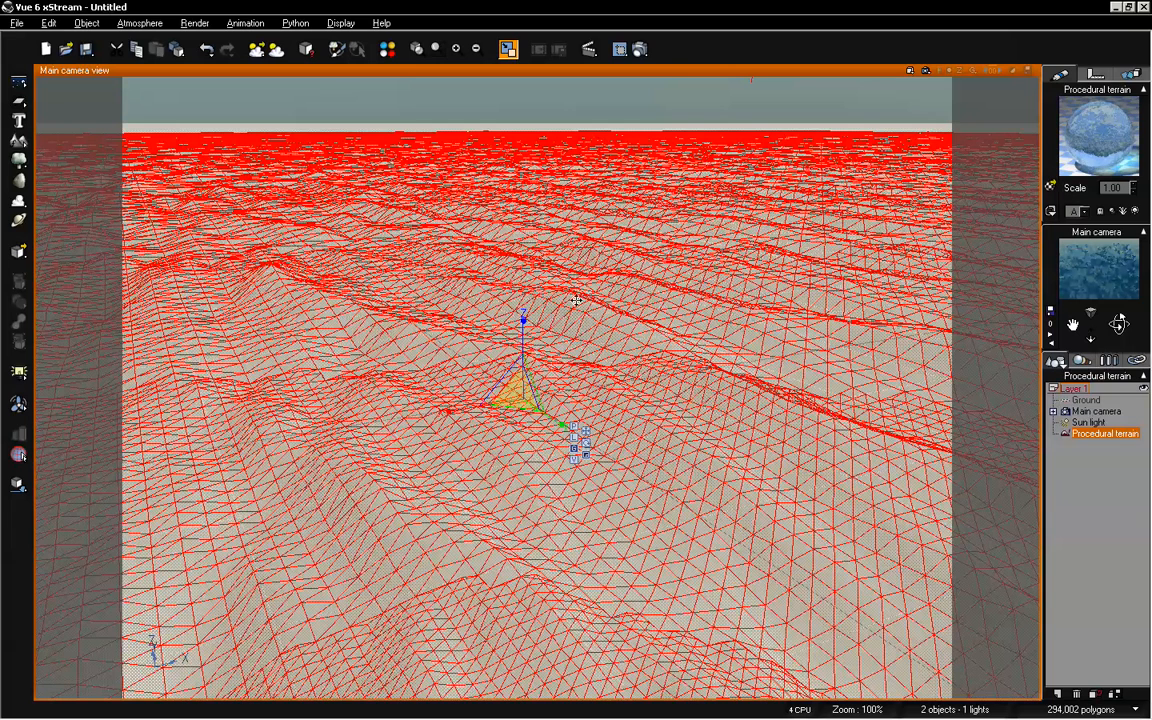
pyautogui.doubleClick(1099, 137)
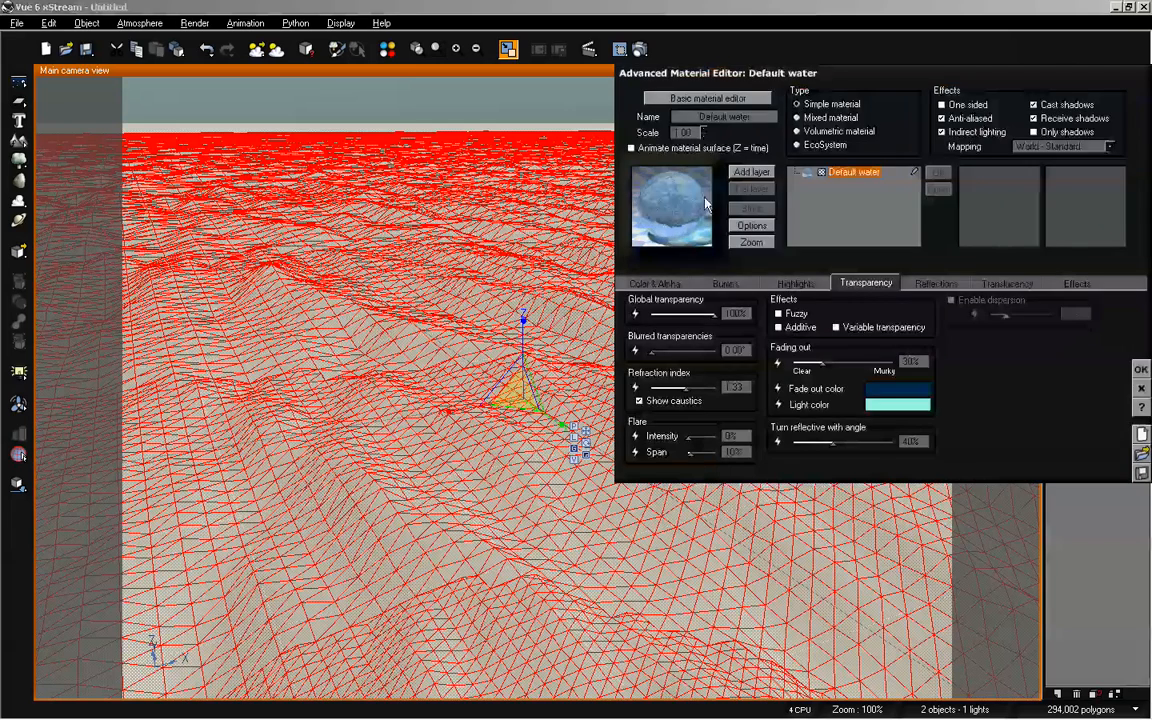
pyautogui.moveTo(792, 82); pyautogui.dragTo(547, 88)
pyautogui.click(480, 289)
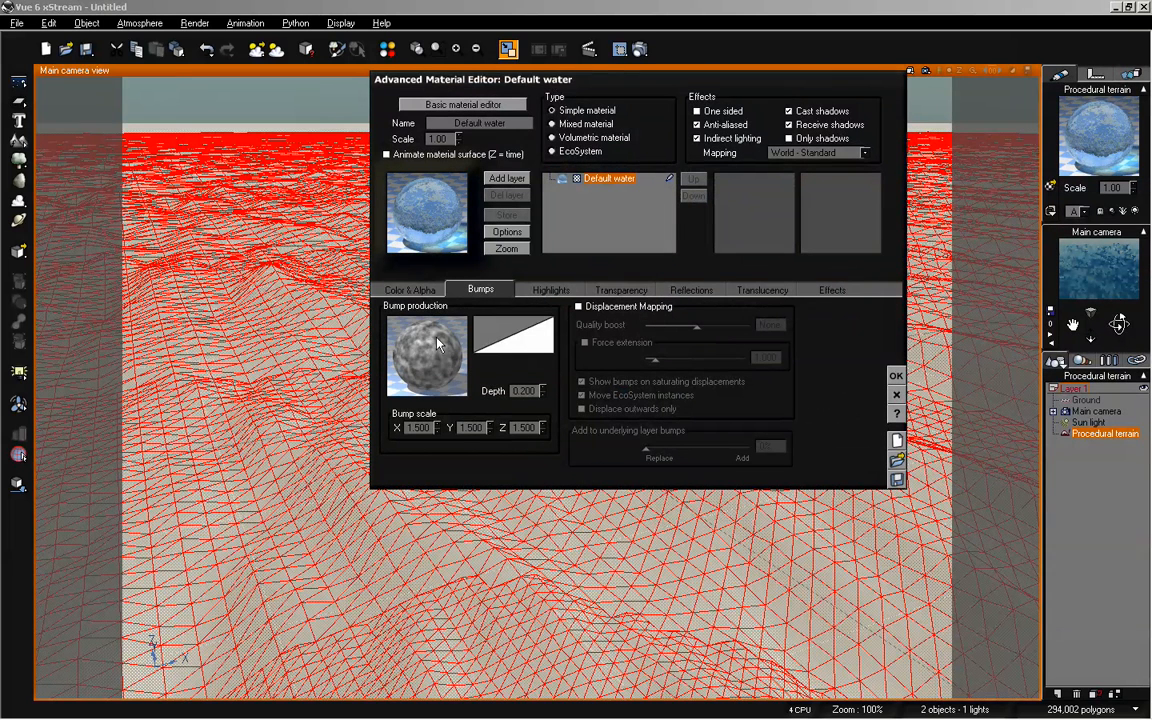
pyautogui.rightClick(437, 343)
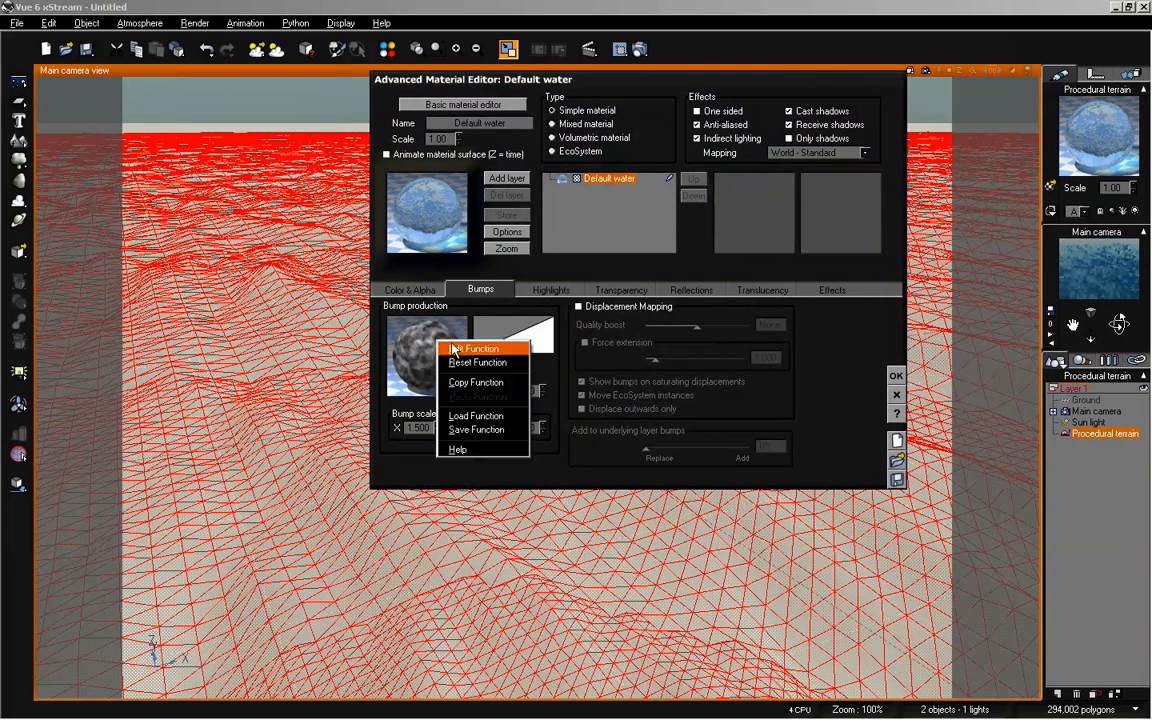
pyautogui.click(477, 365)
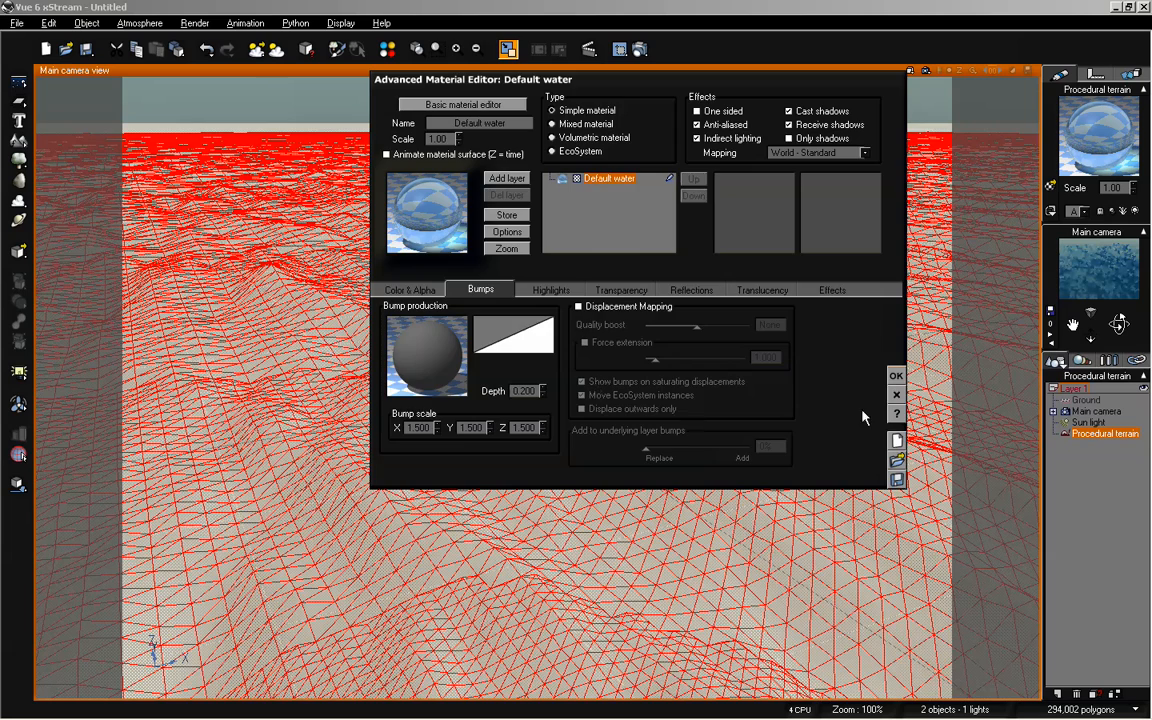
pyautogui.click(895, 377)
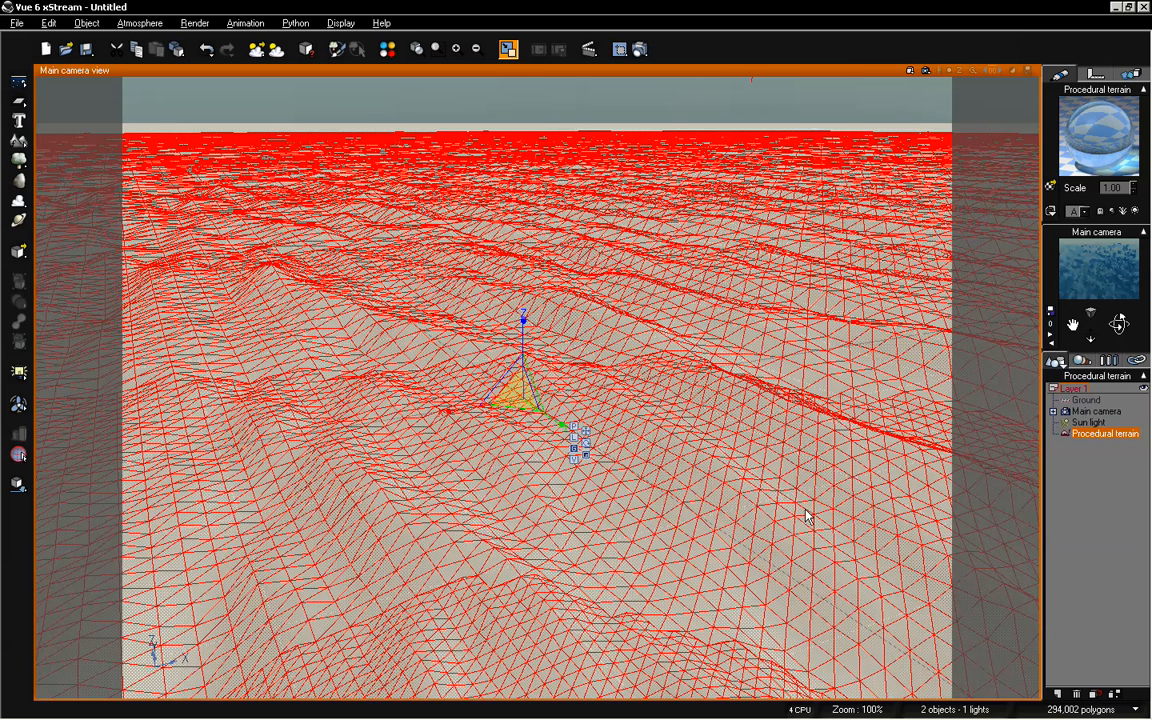
# Deselect the terrain and configure the render options to Broadcast quality, rendered to screen at 640x480
pyautogui.click(1110, 473)
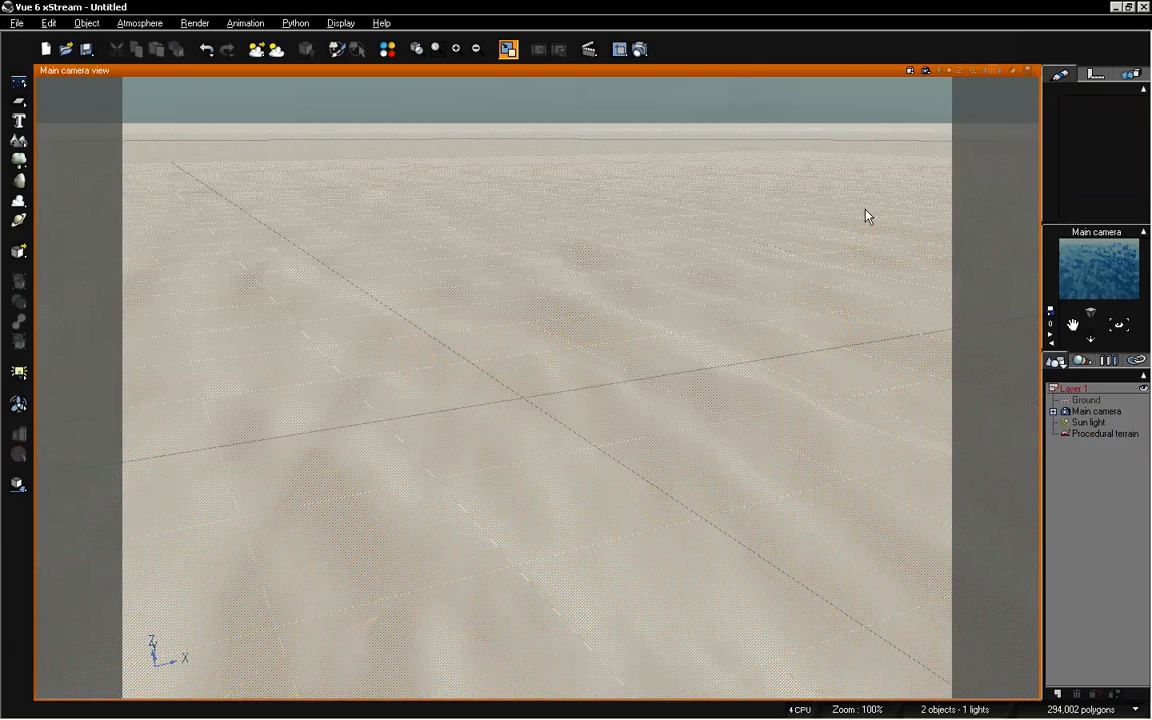
pyautogui.click(641, 50)
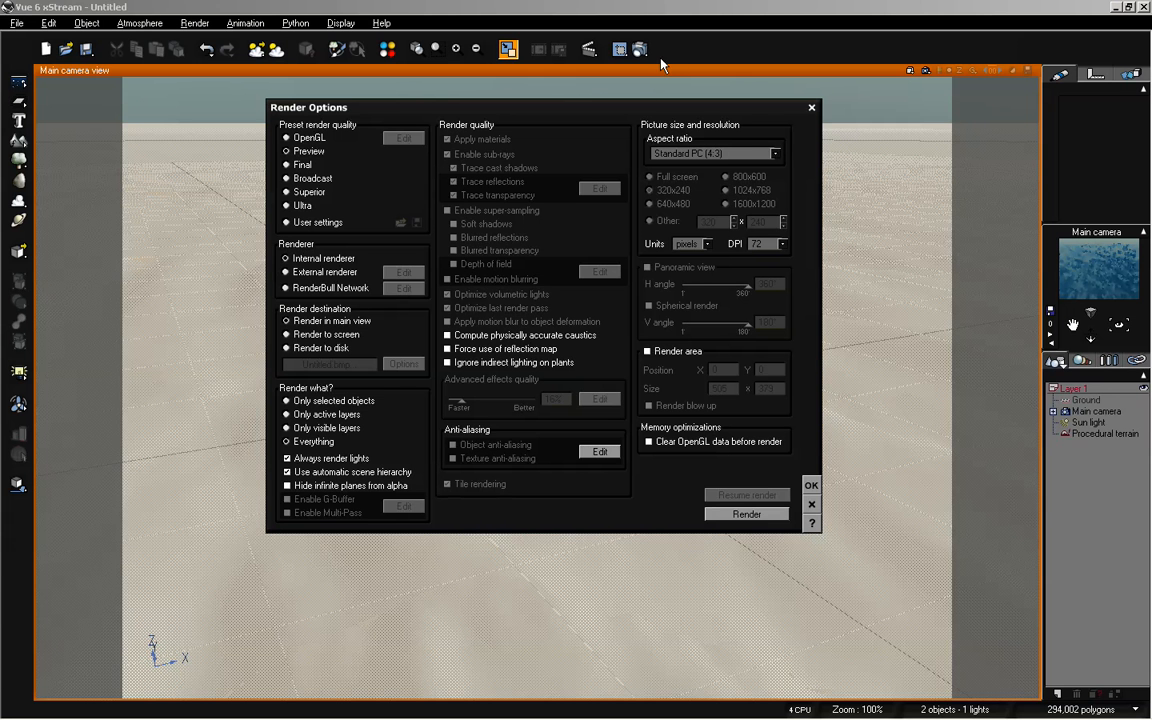
pyautogui.moveTo(410, 112); pyautogui.dragTo(406, 109)
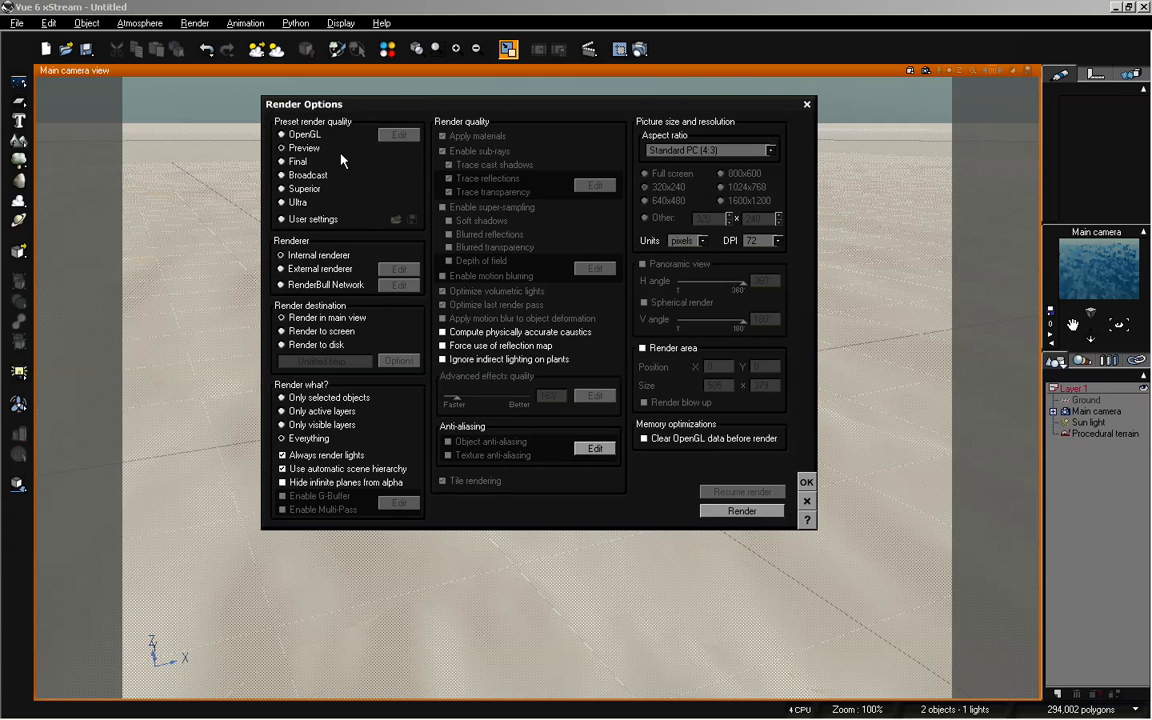
pyautogui.click(307, 175)
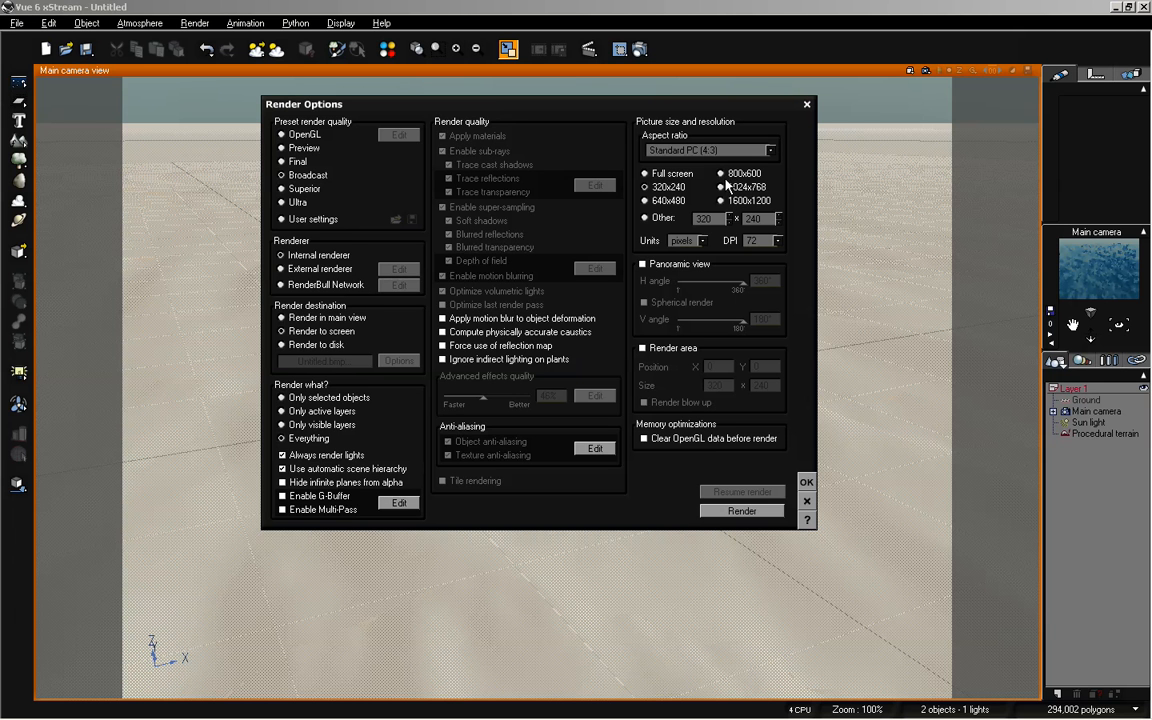
pyautogui.click(664, 200)
pyautogui.click(807, 482)
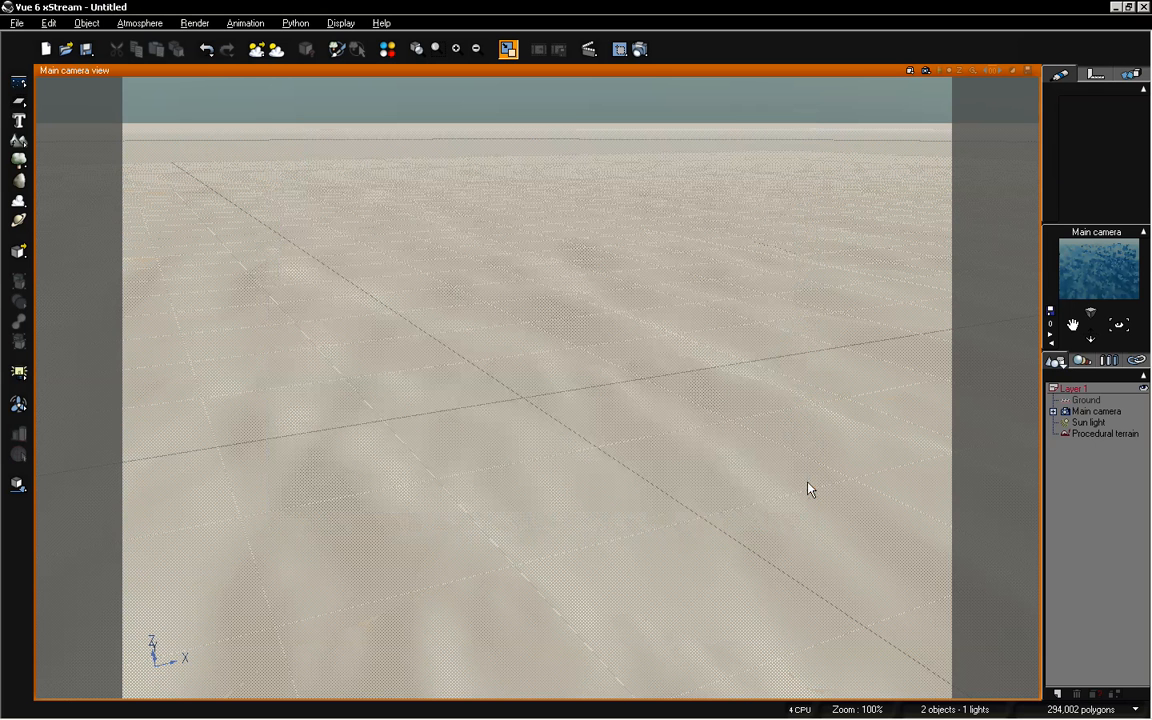
# Render the main camera view, accept the post render options and close the render display after inspecting the water
pyautogui.click(624, 52)
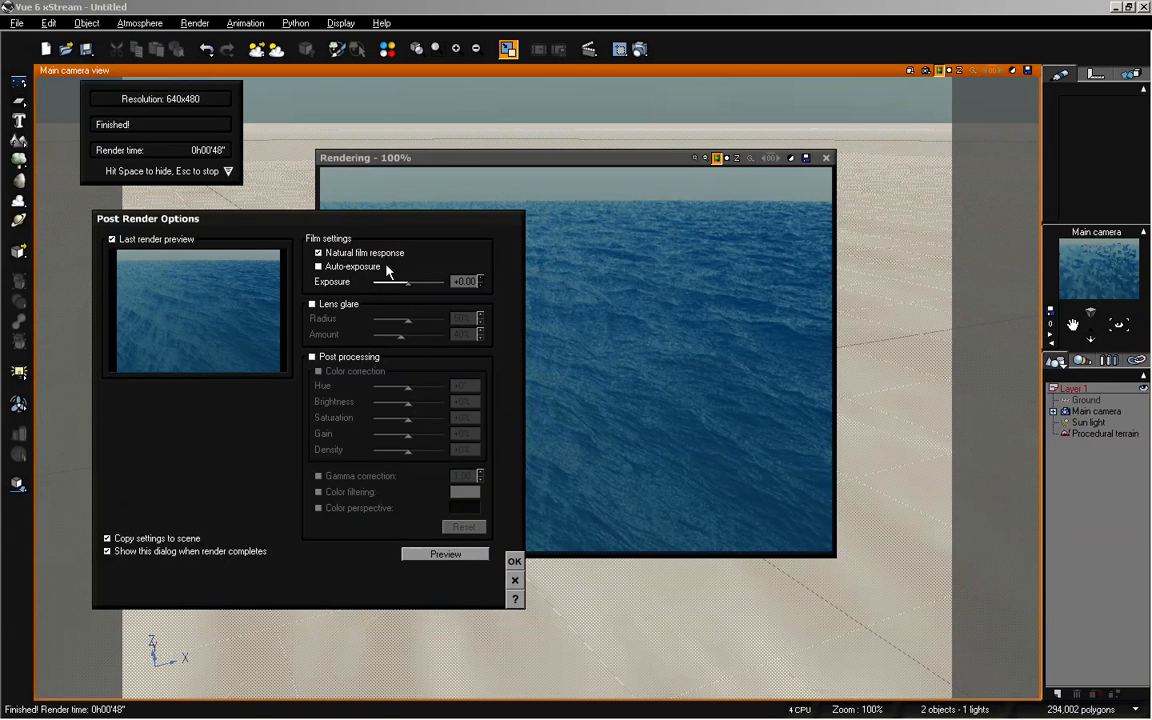
pyautogui.click(514, 562)
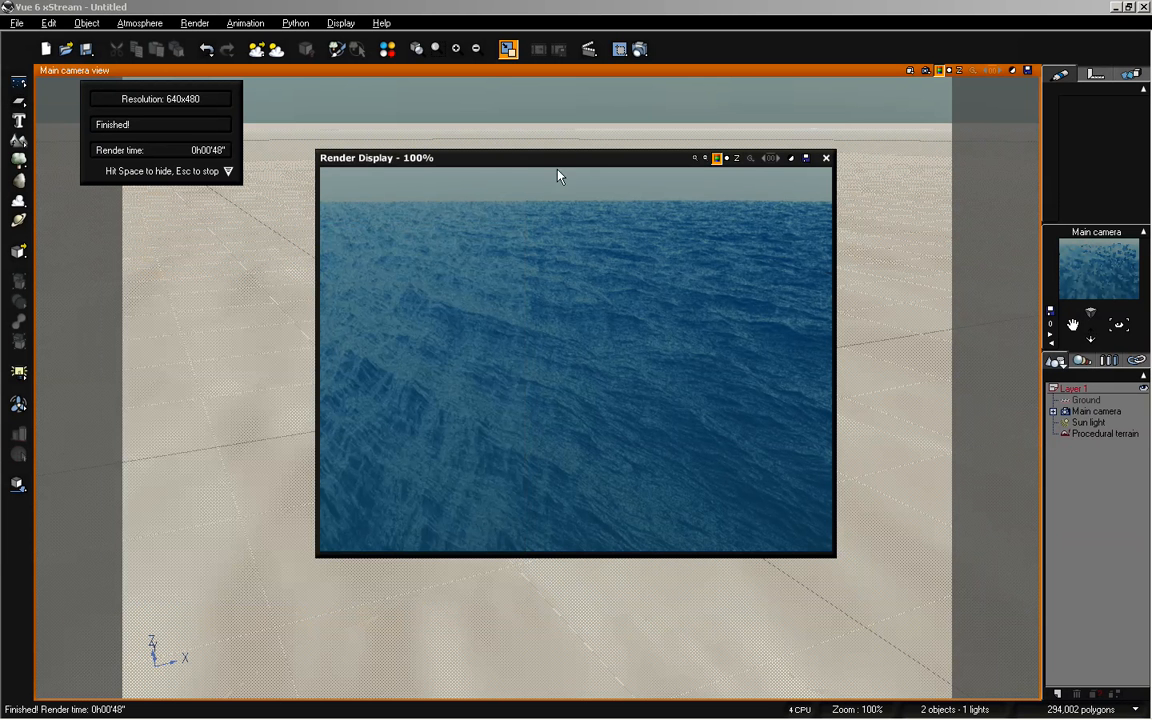
pyautogui.moveTo(560, 165); pyautogui.dragTo(554, 162)
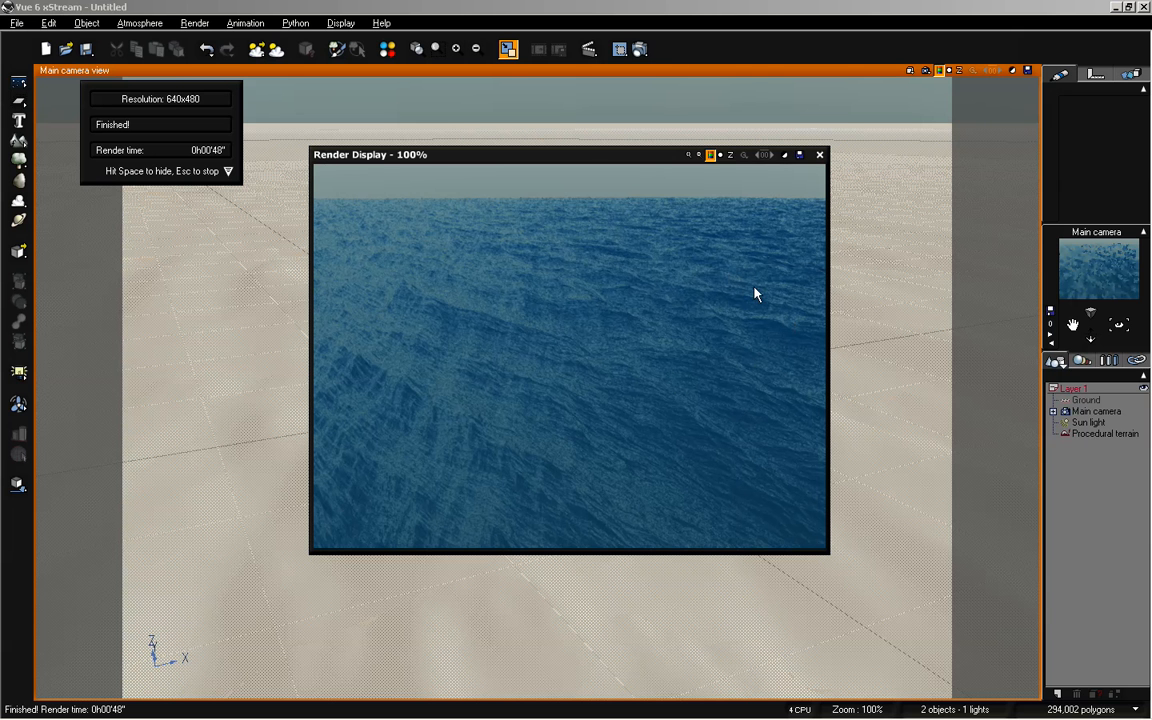
pyautogui.click(819, 155)
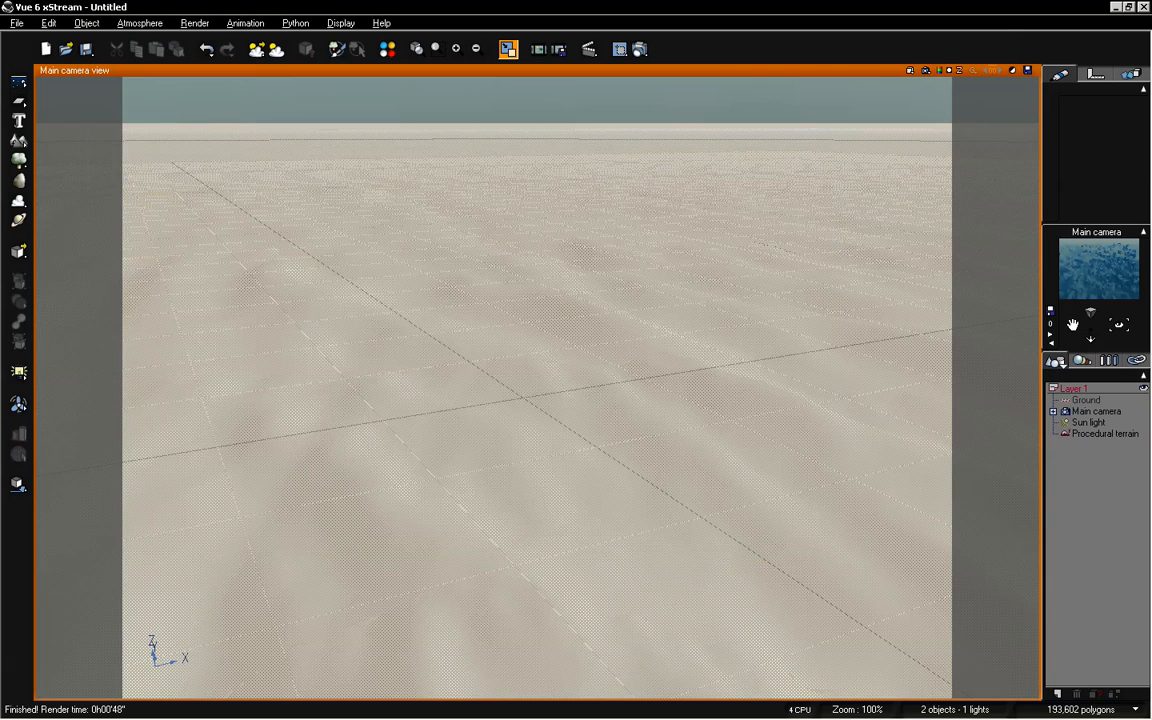
# Adjust the main camera's height above the water, review the last render, and tilt the camera up to include more sky
pyautogui.moveTo(1076, 323); pyautogui.dragTo(1076, 338)
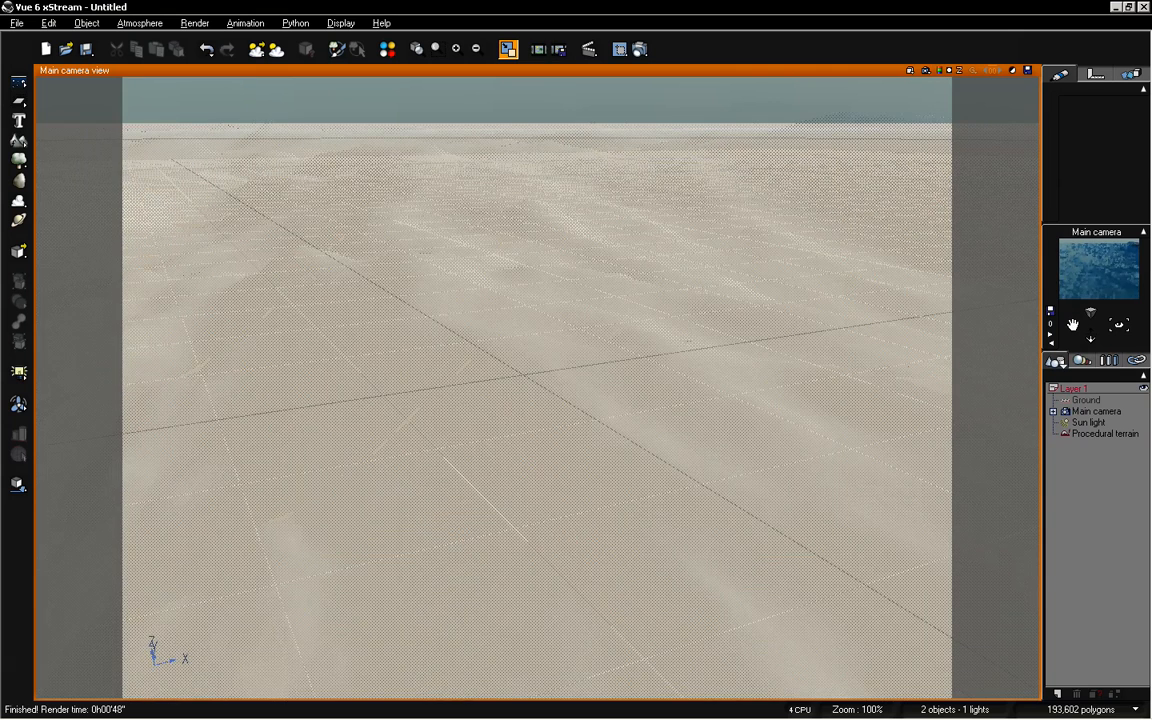
pyautogui.moveTo(1073, 321); pyautogui.dragTo(1073, 316)
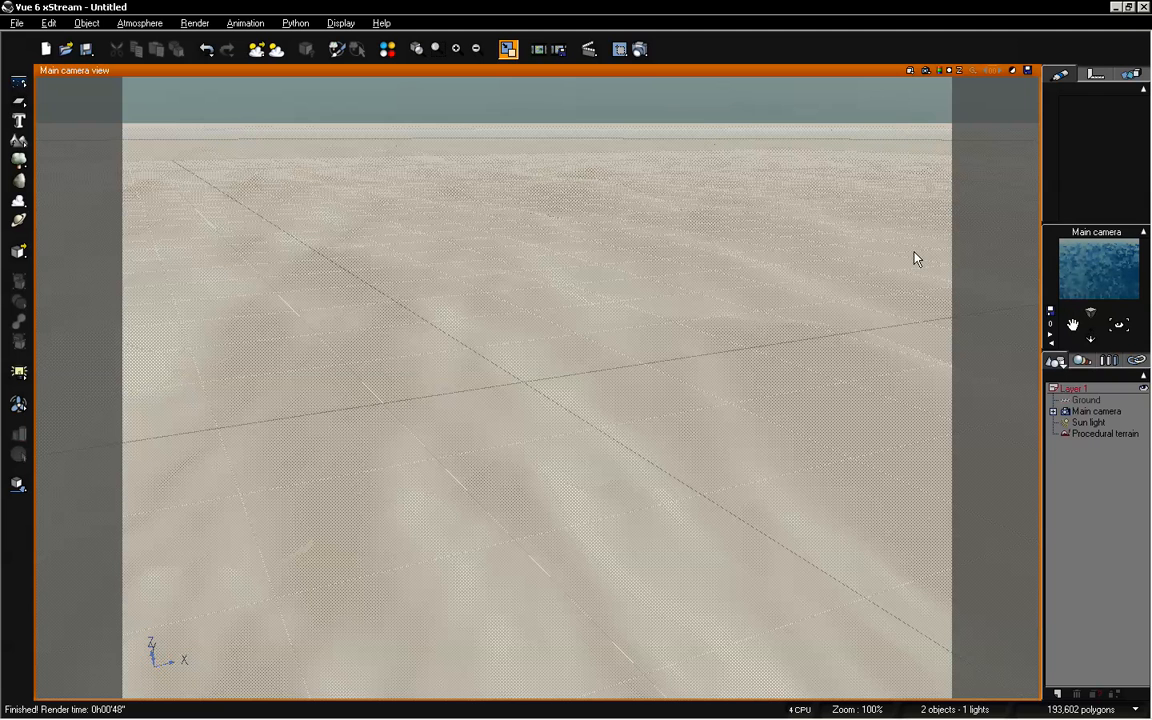
pyautogui.click(640, 48)
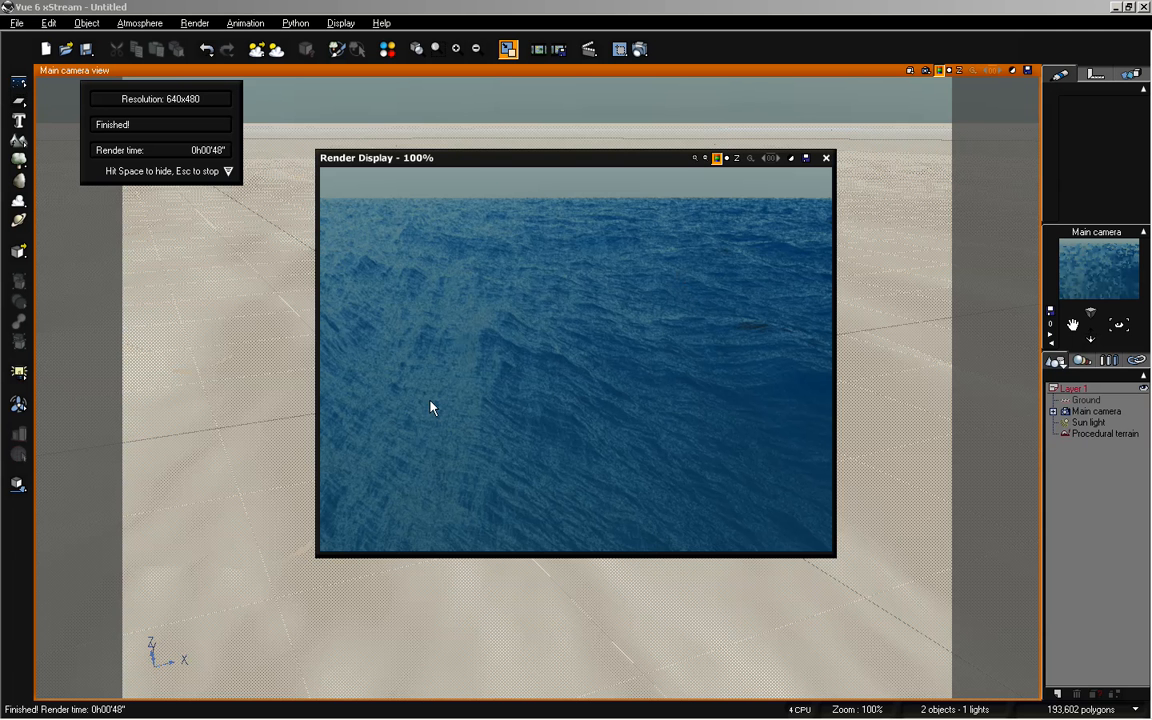
pyautogui.click(826, 158)
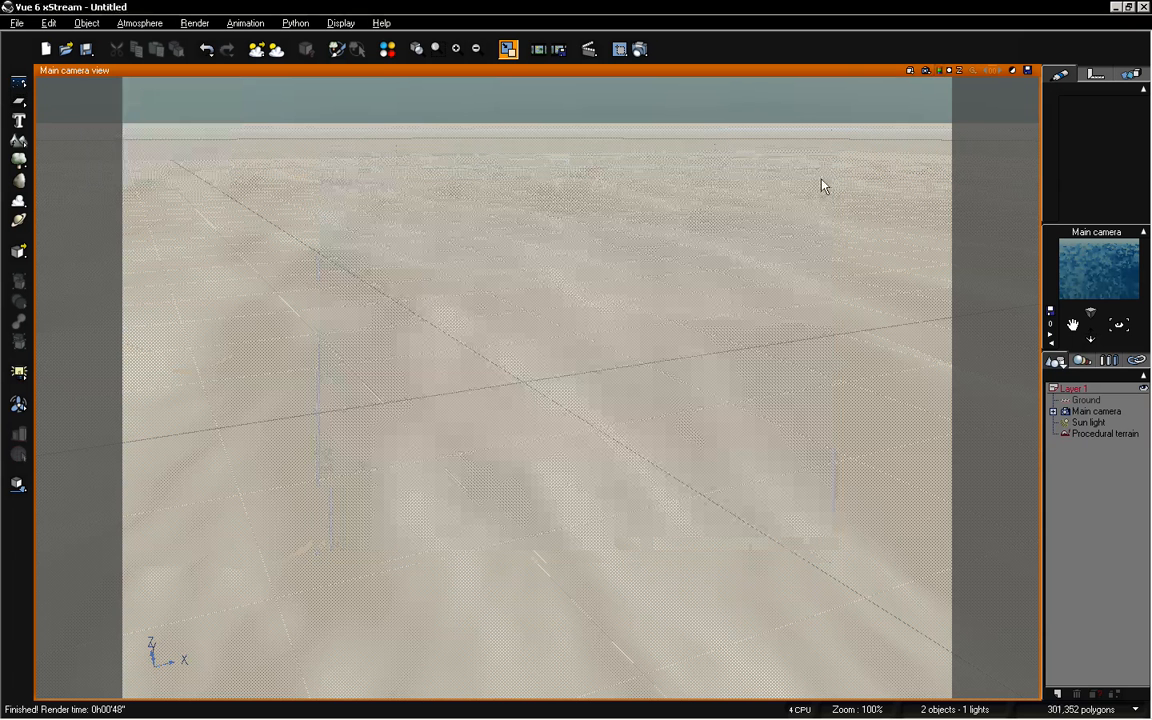
pyautogui.moveTo(1124, 328); pyautogui.dragTo(1124, 302)
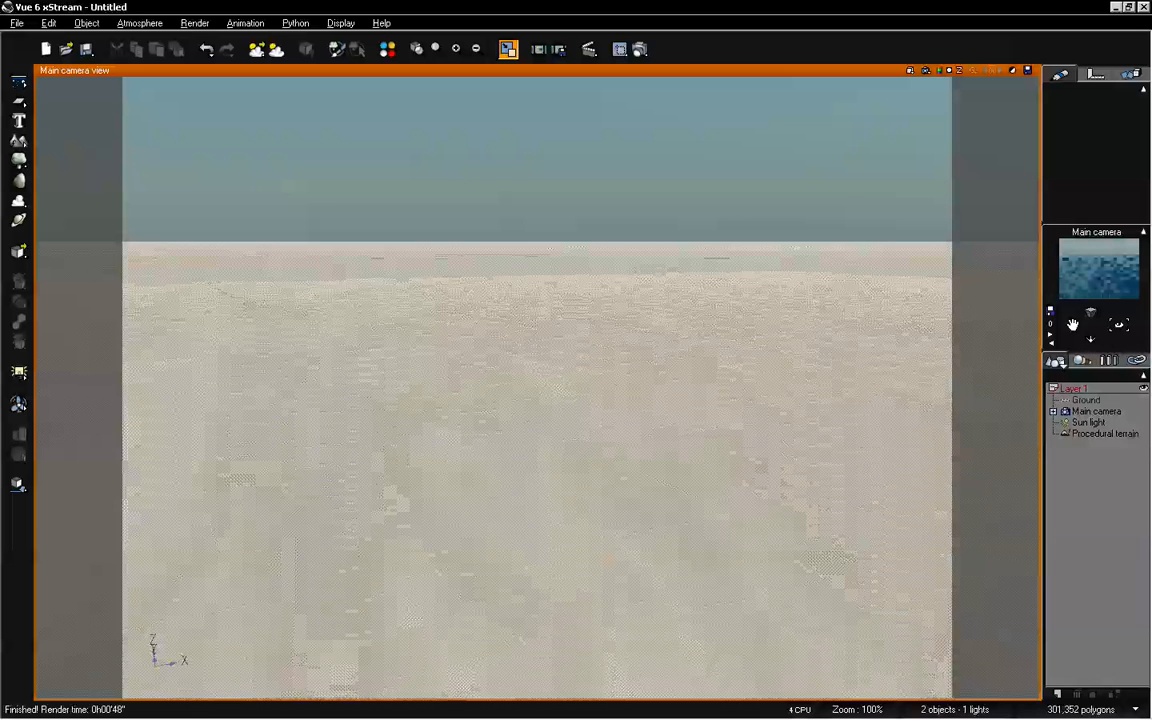
# Switch to the four-view layout, examine the procedural terrain's placement in the front view with the move gizmo, and deselect it
pyautogui.doubleClick(732, 76)
pyautogui.click(419, 525)
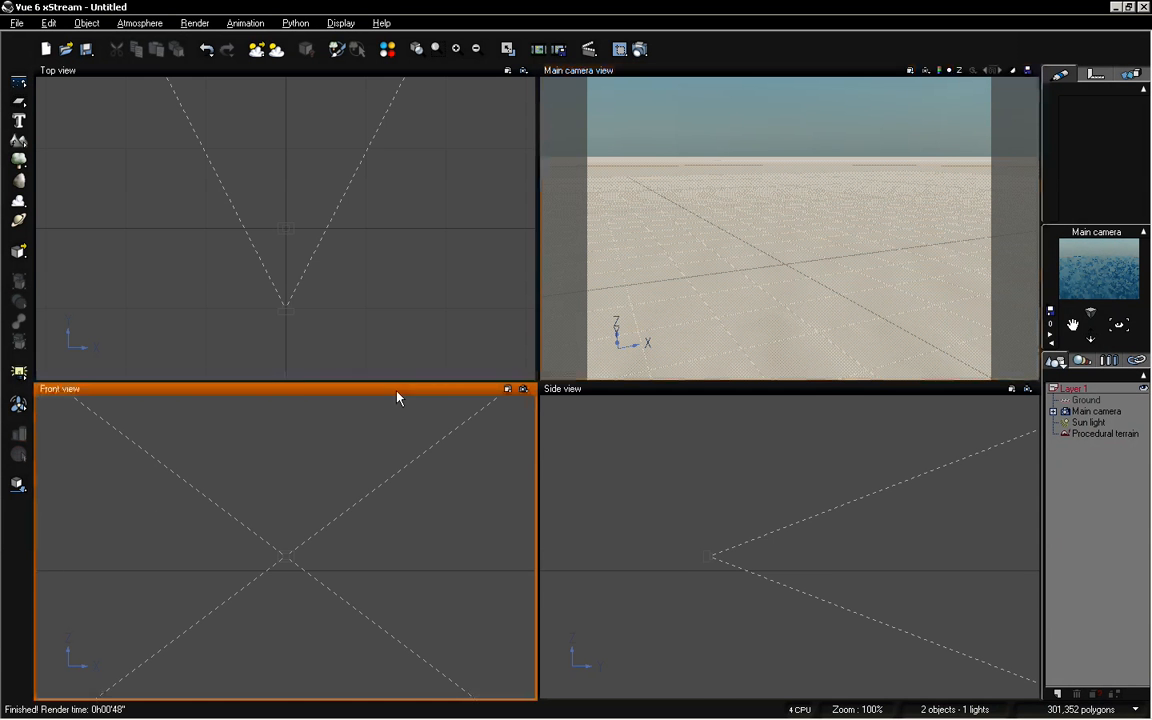
pyautogui.scroll(5, 424, 533)
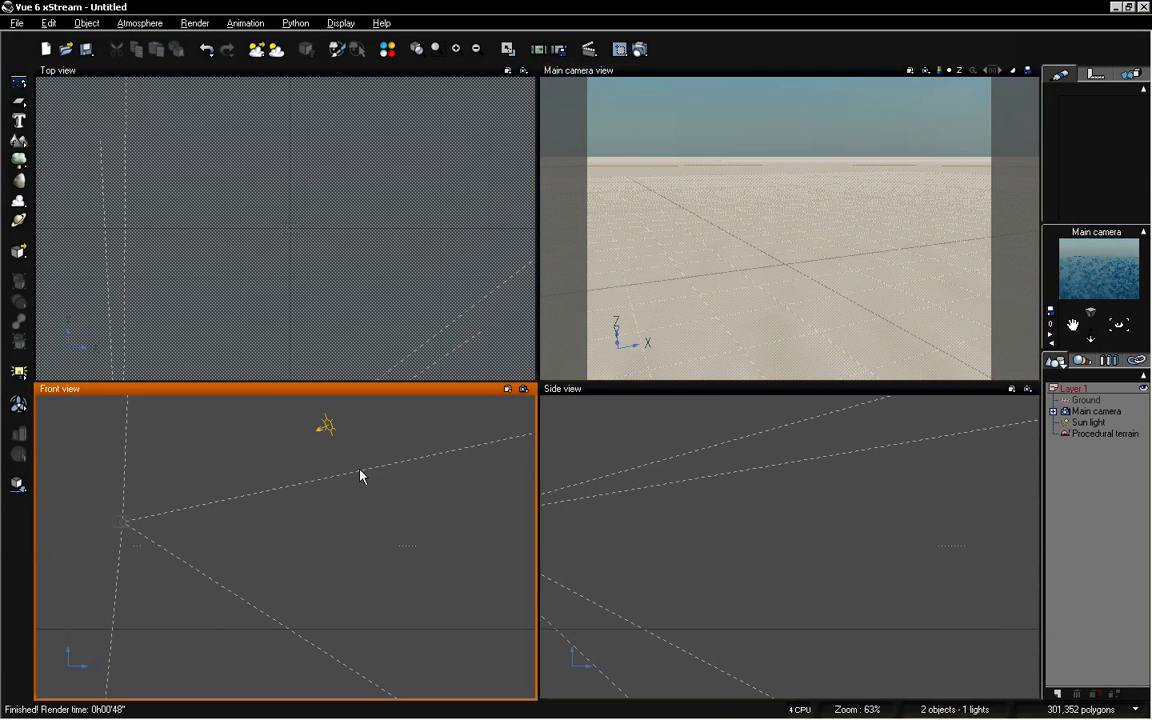
pyautogui.click(1105, 434)
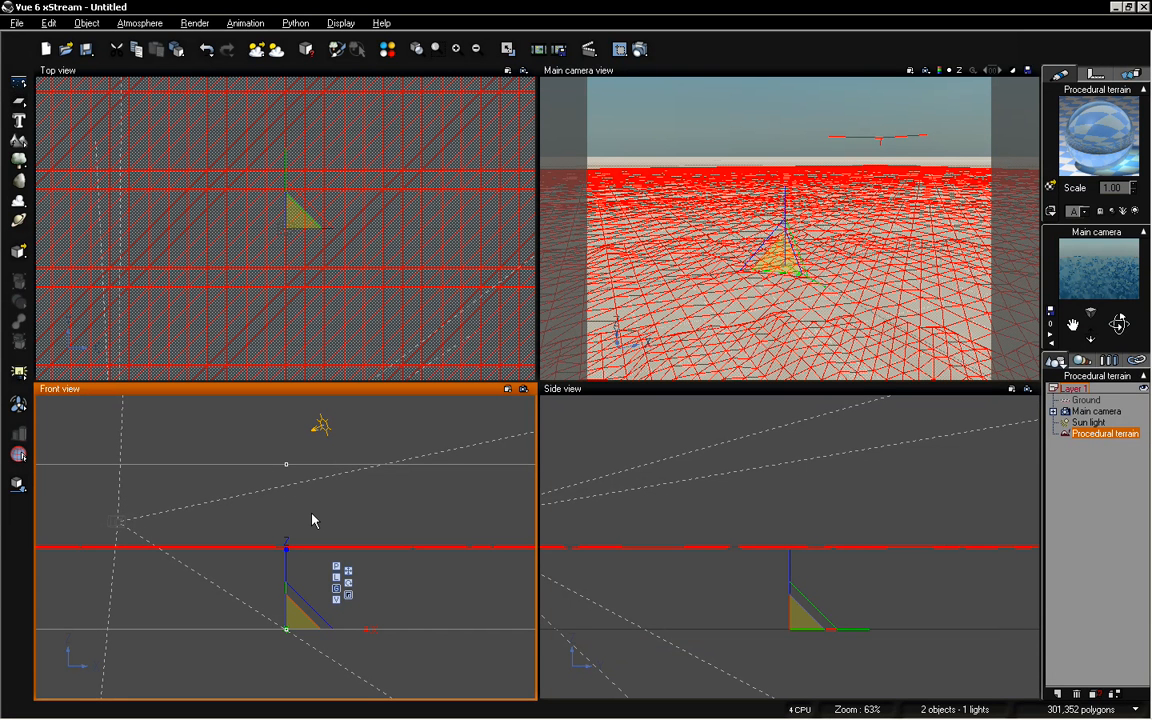
pyautogui.click(348, 571)
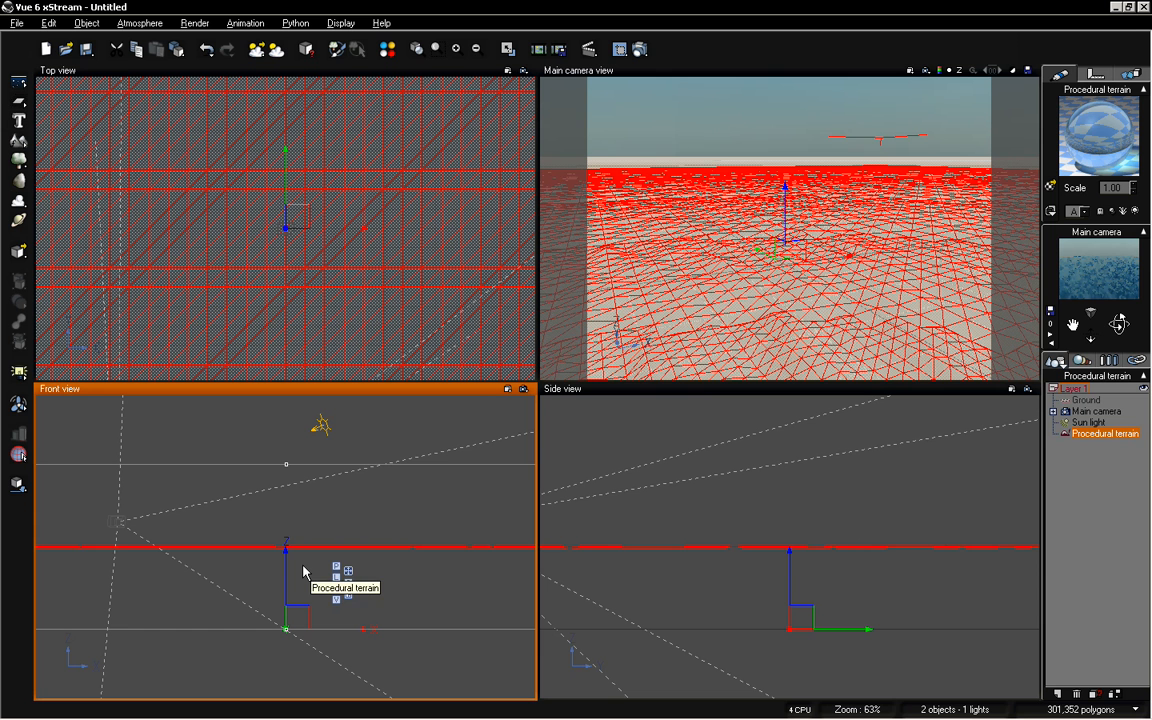
pyautogui.click(1088, 447)
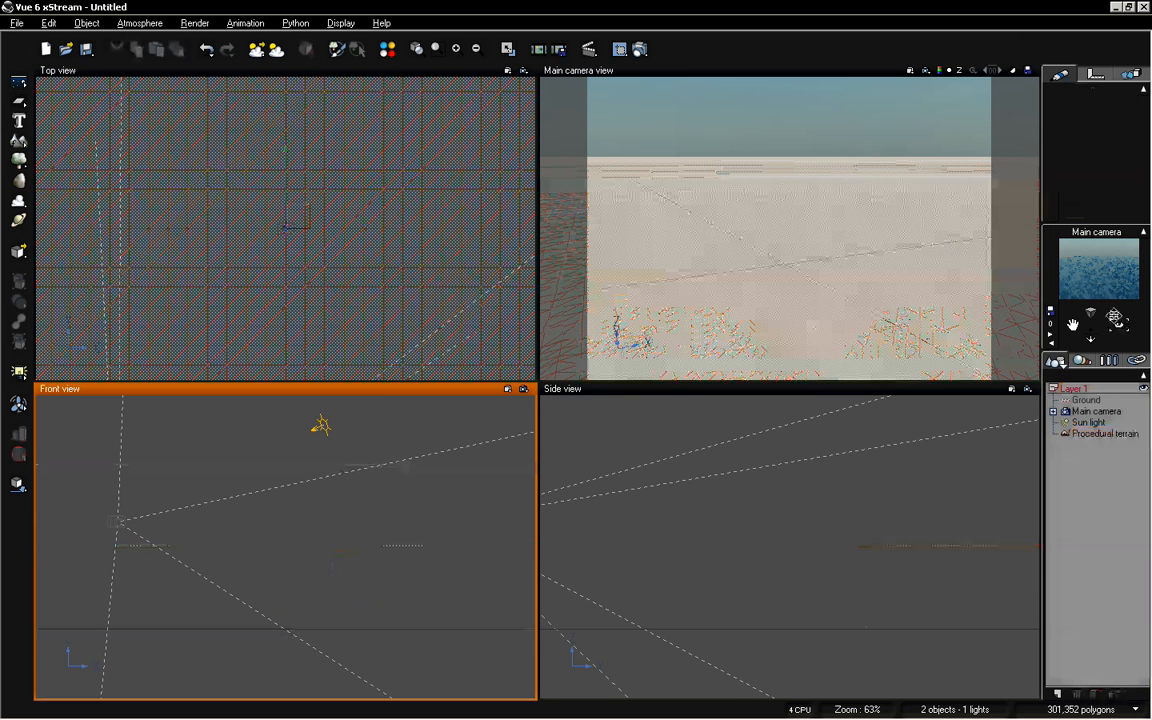
pyautogui.click(1089, 435)
pyautogui.click(1121, 565)
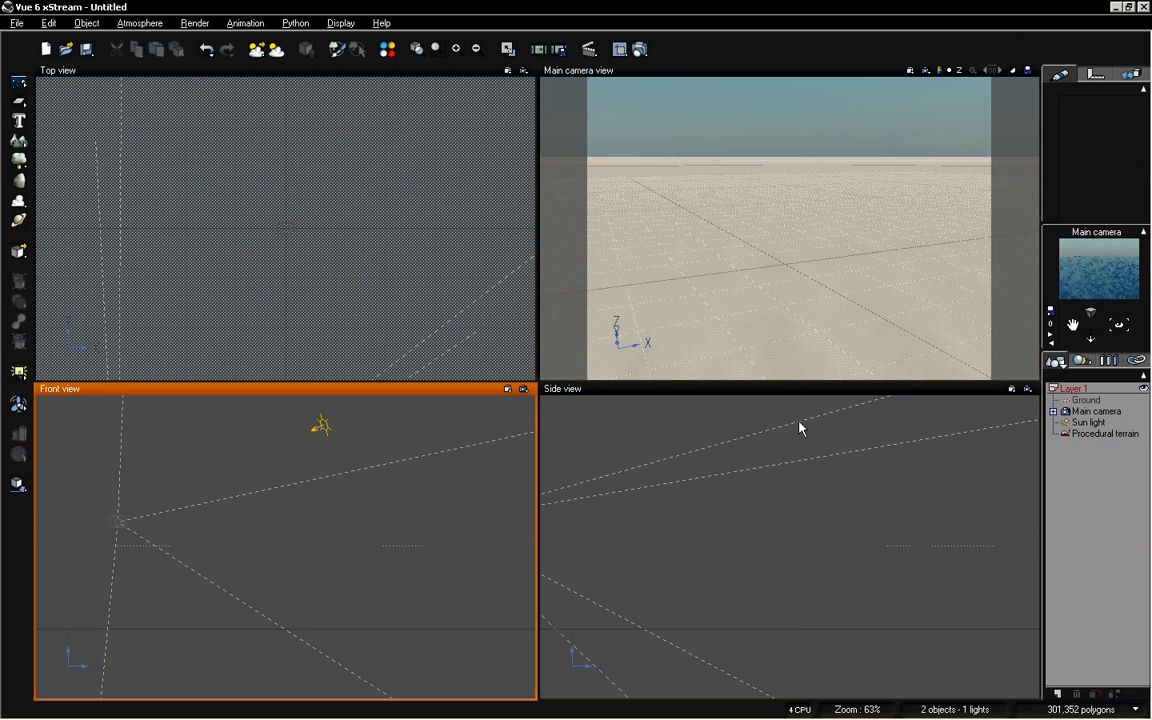
# Review the transparency settings of the procedural terrain's Default water material, accept the material editor and deselect the terrain
pyautogui.click(1106, 437)
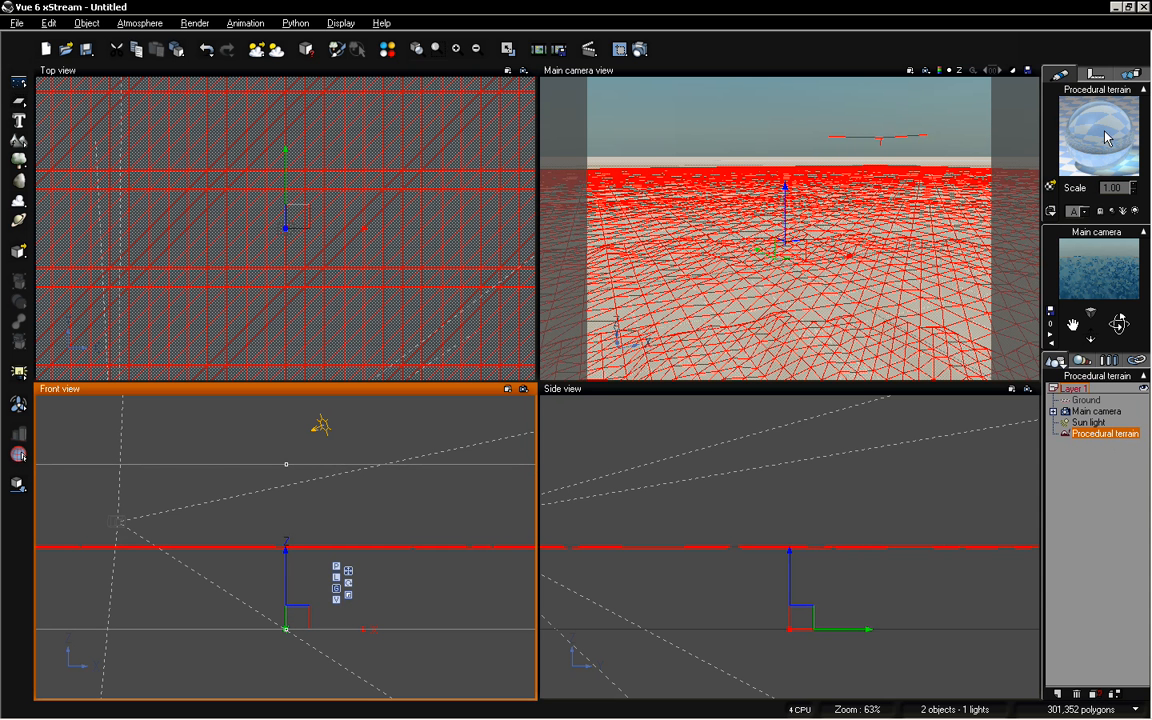
pyautogui.doubleClick(1104, 140)
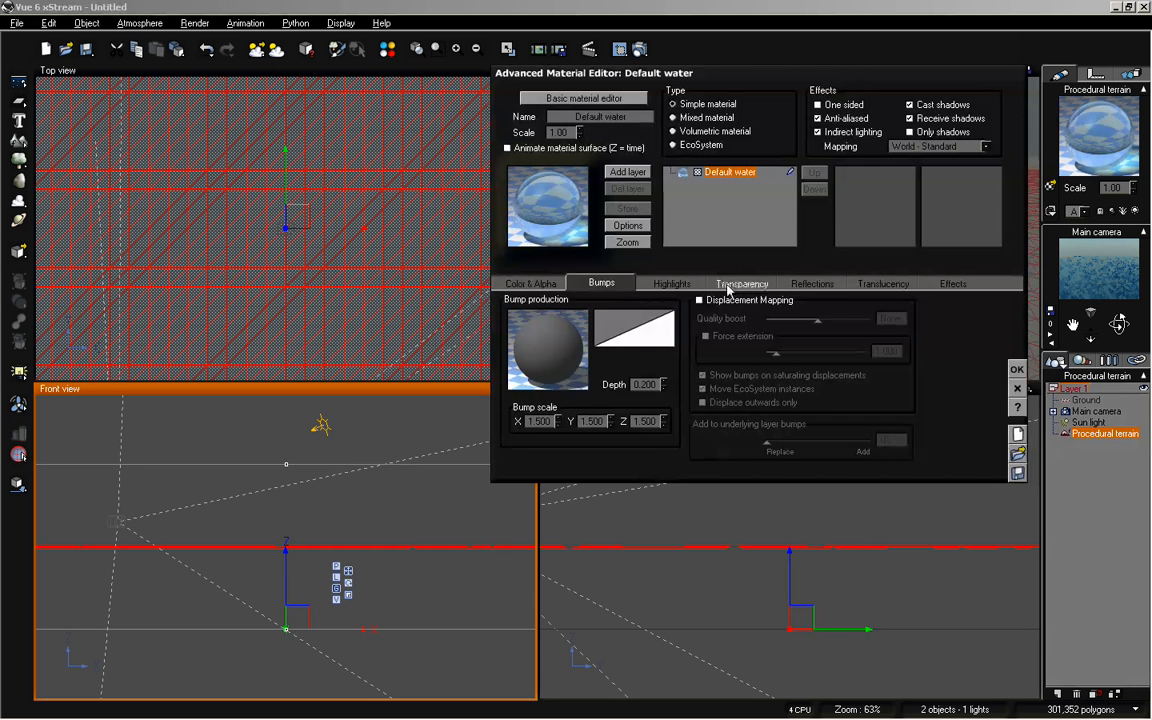
pyautogui.click(740, 283)
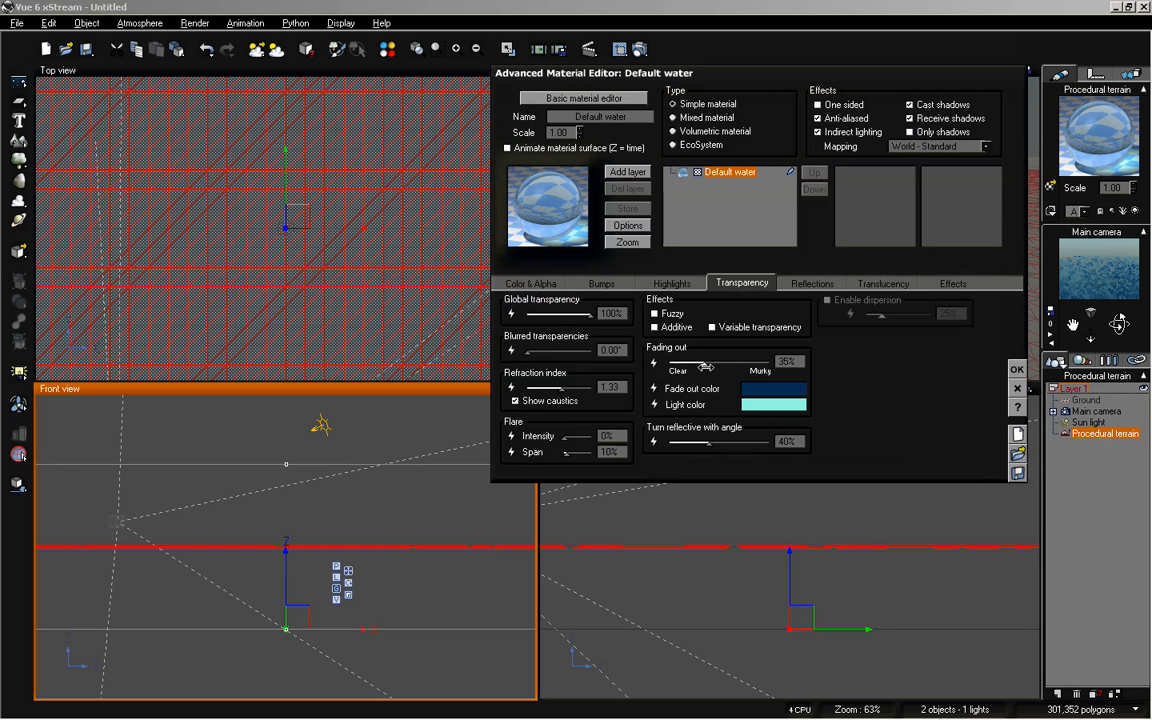
pyautogui.click(1017, 369)
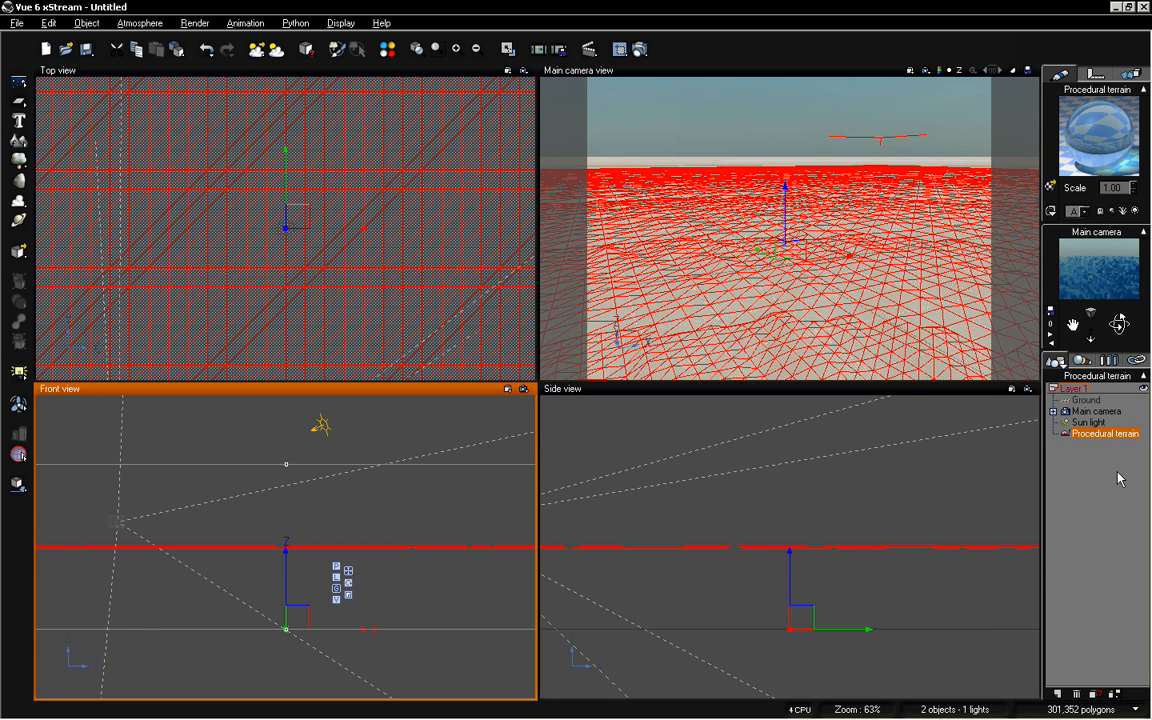
pyautogui.click(1008, 430)
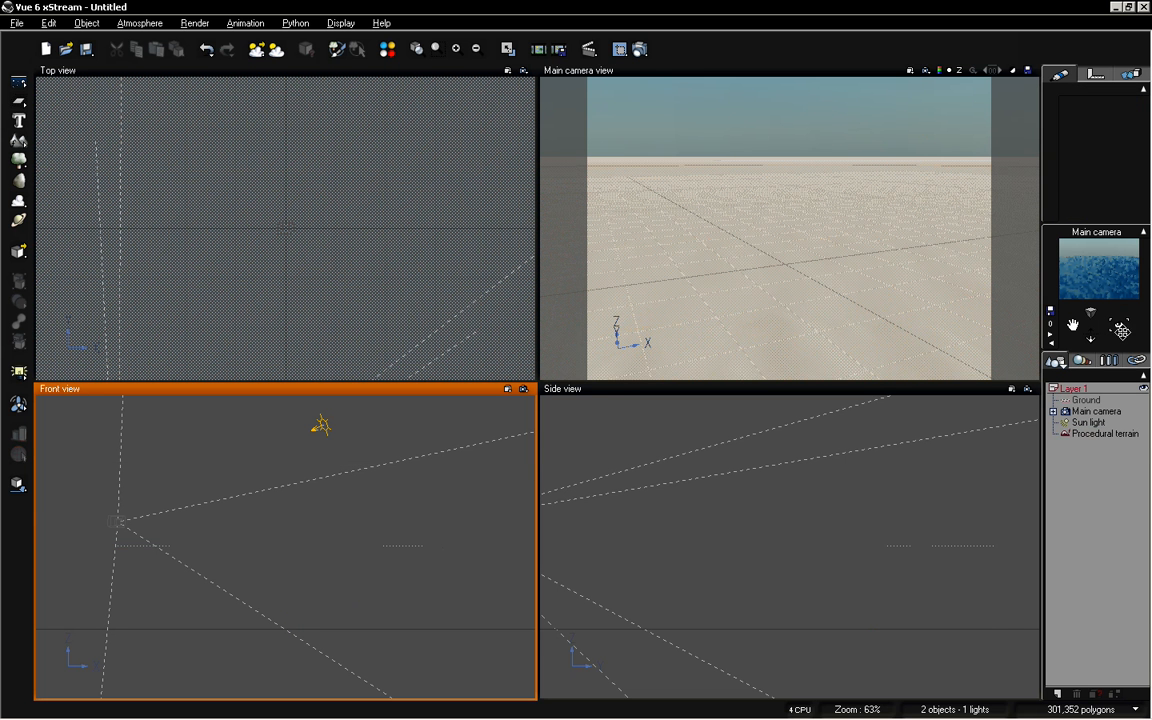
# Set the atmosphere's light balance to 63% toward sunlight in the Atmosphere Editor
pyautogui.click(128, 23)
pyautogui.click(158, 93)
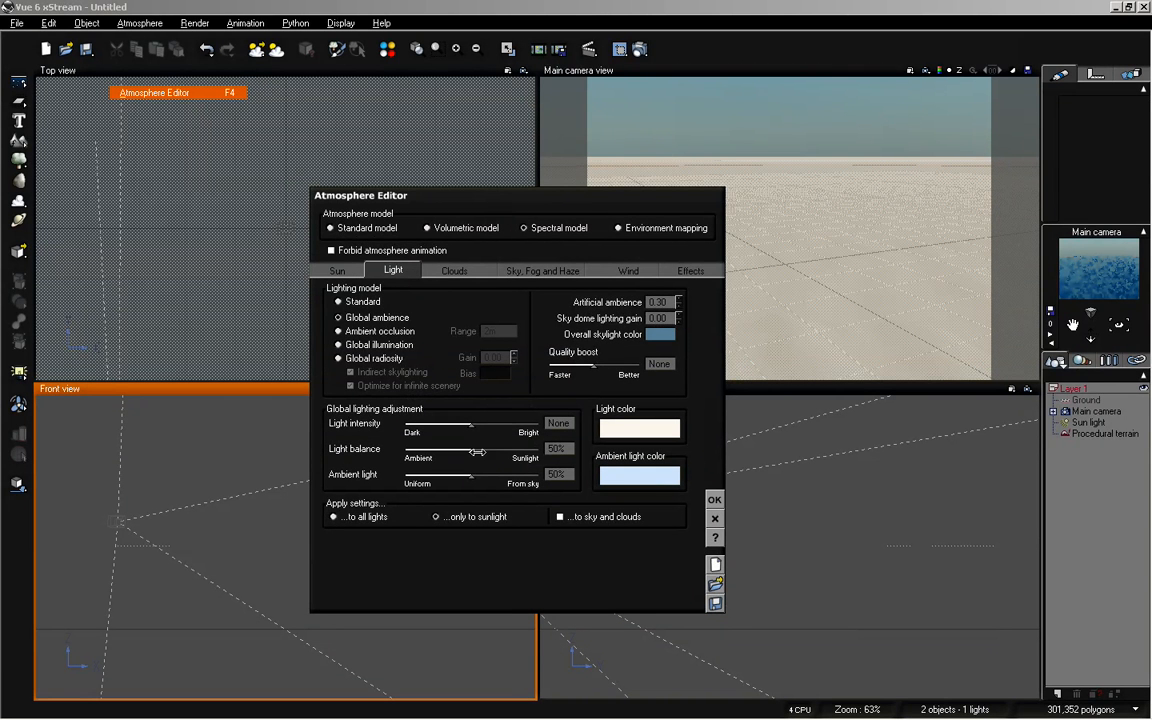
pyautogui.moveTo(471, 451); pyautogui.dragTo(488, 452)
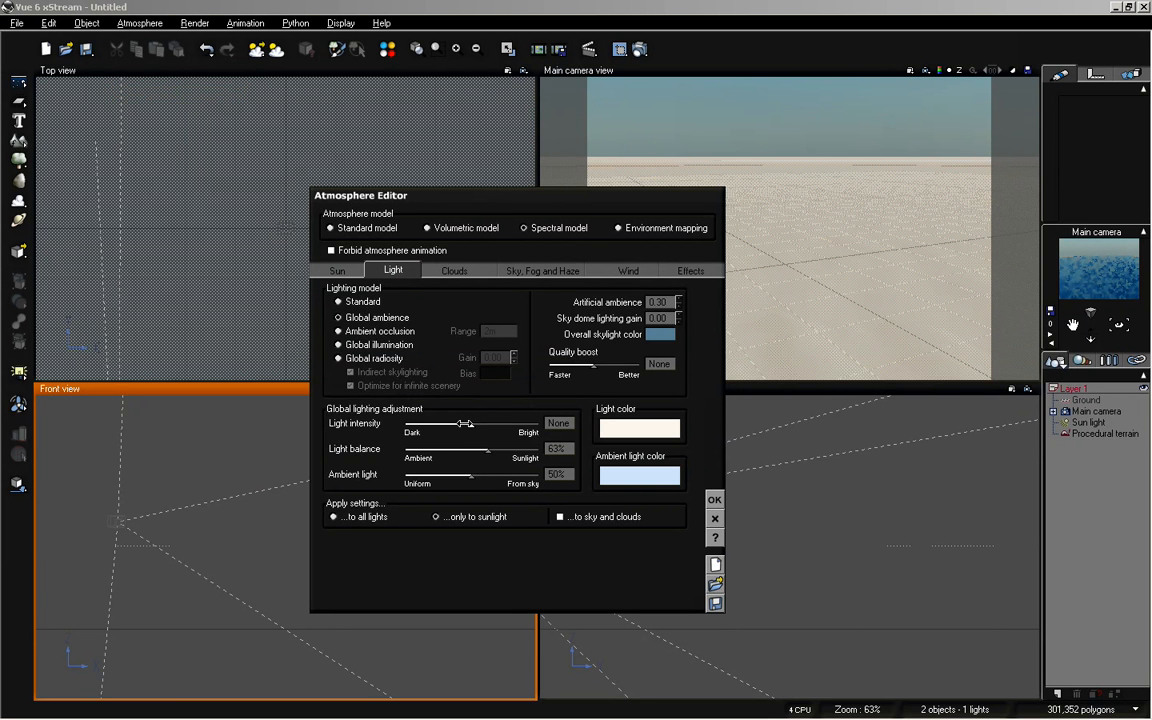
# Set the sun's pitch to about 120.3 degrees and accept the atmosphere changes
pyautogui.click(335, 270)
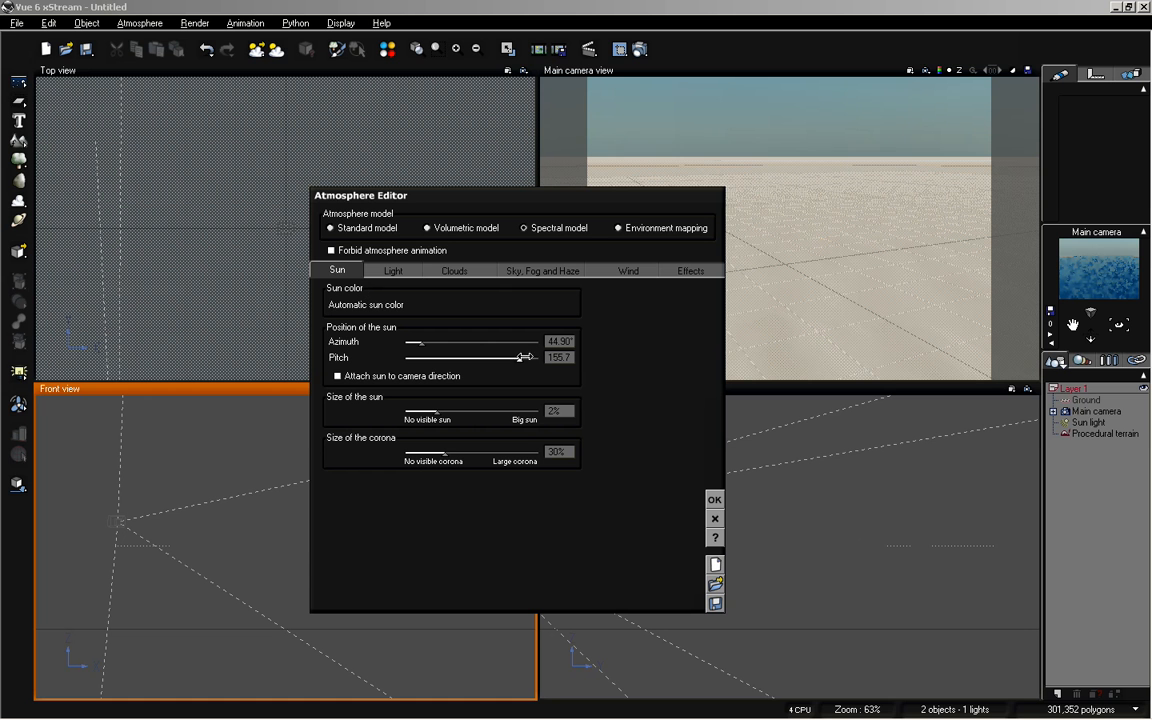
pyautogui.moveTo(526, 357); pyautogui.dragTo(489, 357)
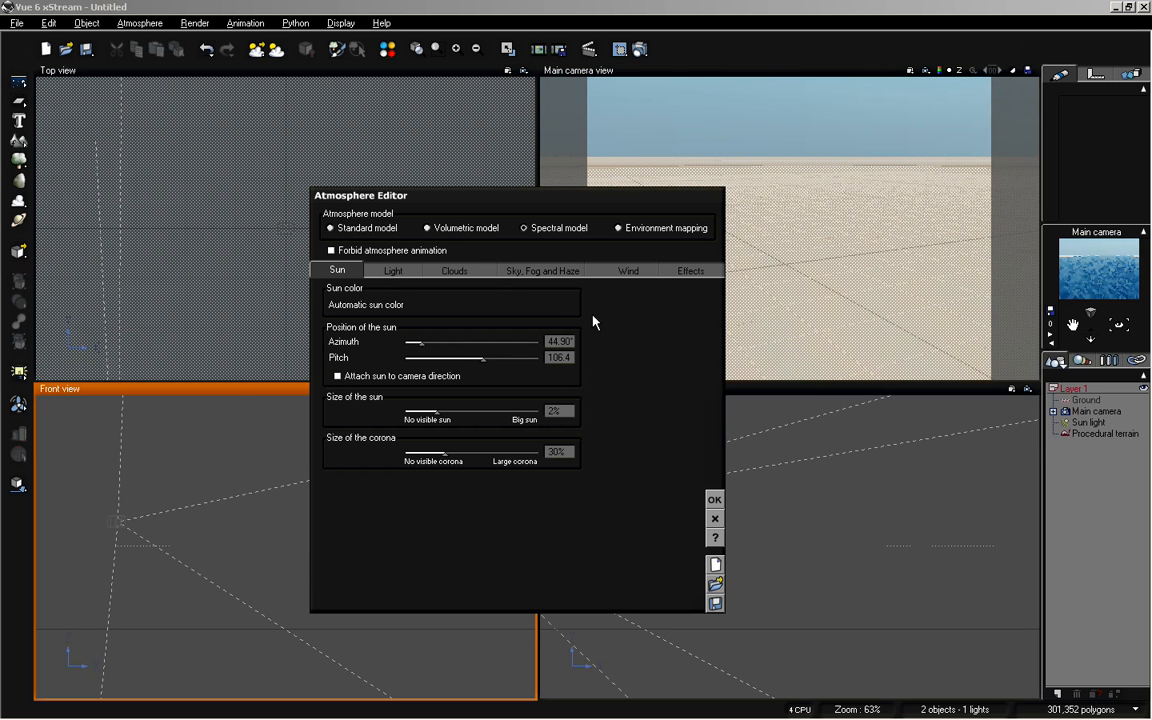
pyautogui.moveTo(485, 358); pyautogui.dragTo(474, 361)
pyautogui.moveTo(474, 360); pyautogui.dragTo(497, 361)
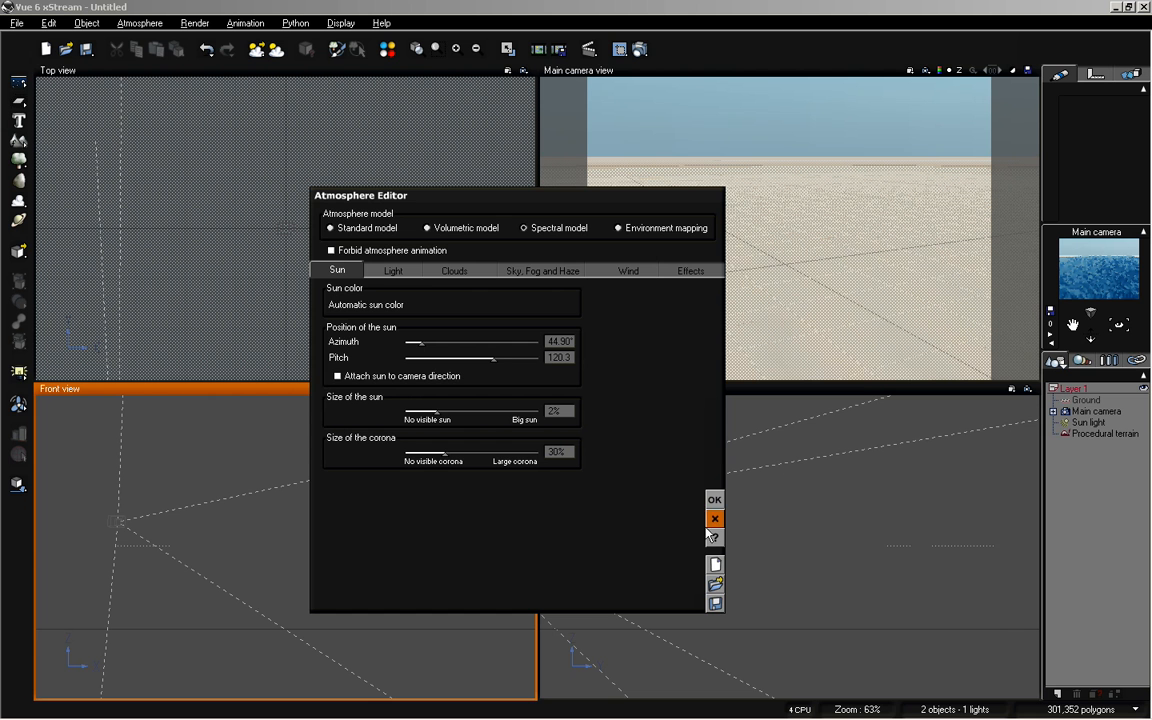
pyautogui.click(716, 500)
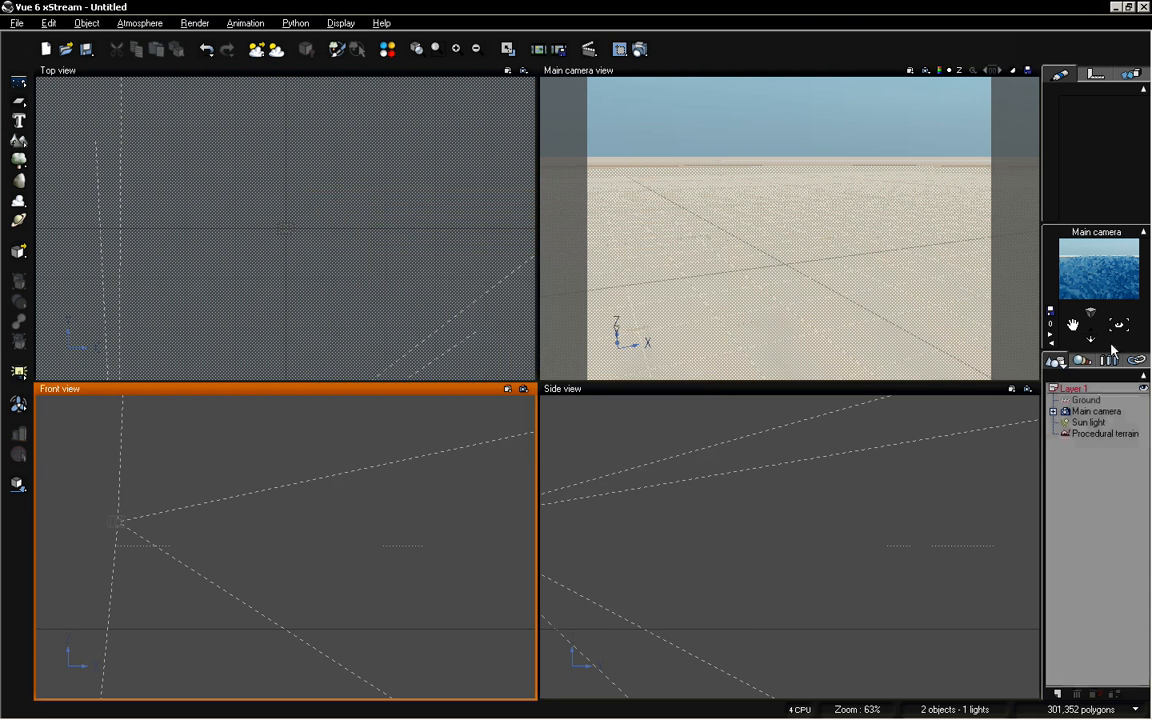
# Reframe the main camera low over the water with more sky, and set the render aspect ratio to Television 16/9 (16:9)
pyautogui.moveTo(1119, 325); pyautogui.dragTo(1122, 332)
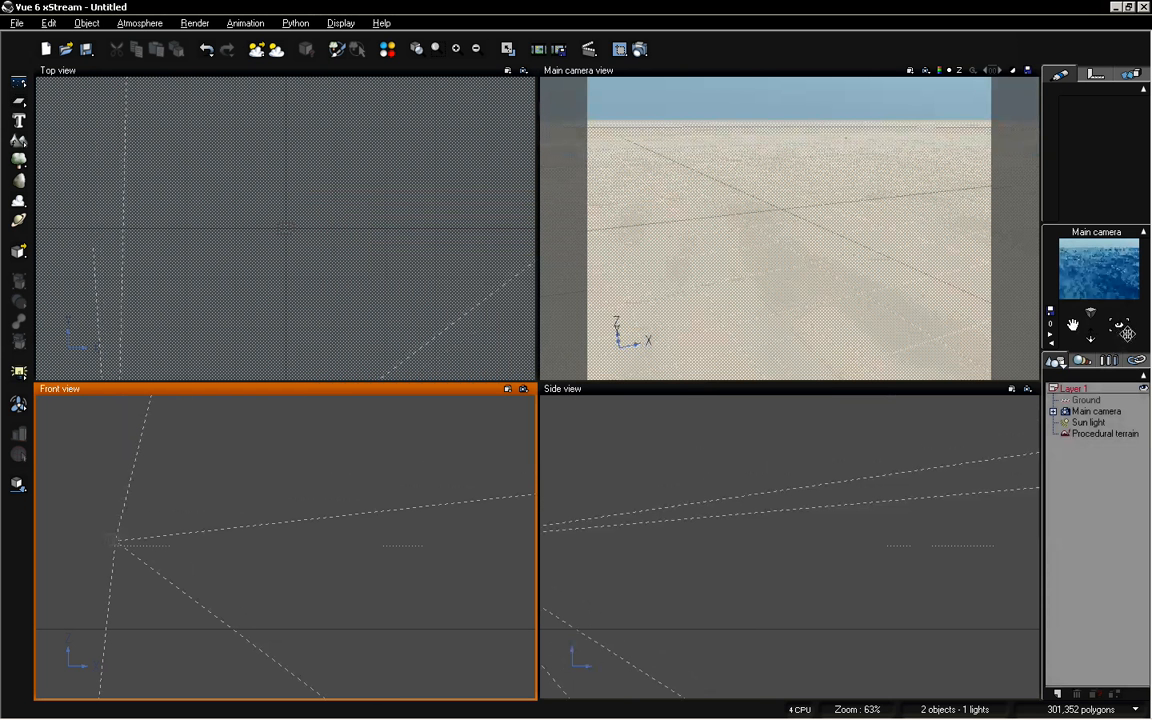
pyautogui.moveTo(1119, 325); pyautogui.dragTo(1124, 319)
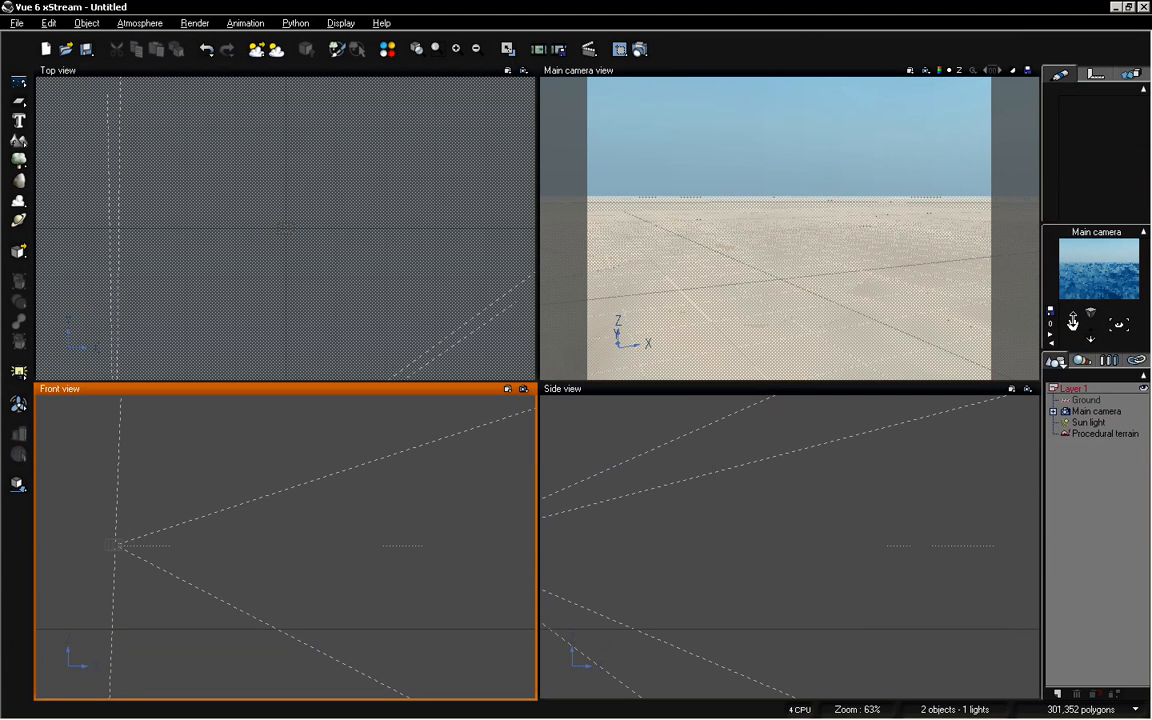
pyautogui.click(645, 52)
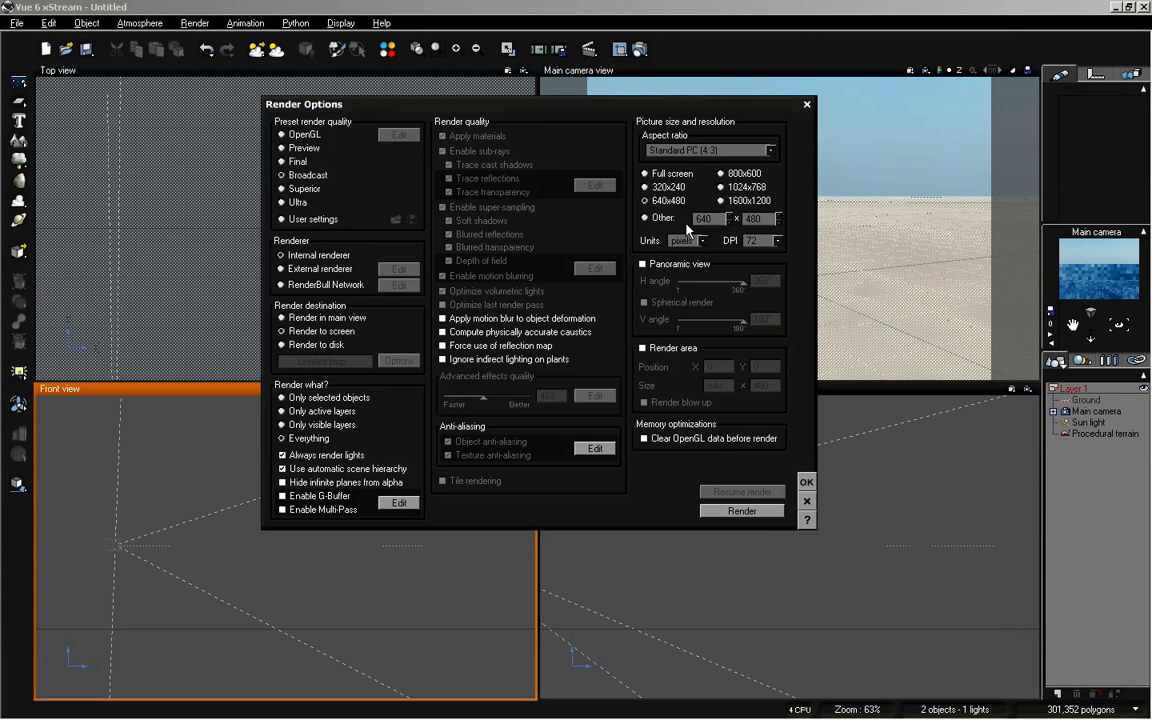
pyautogui.click(726, 151)
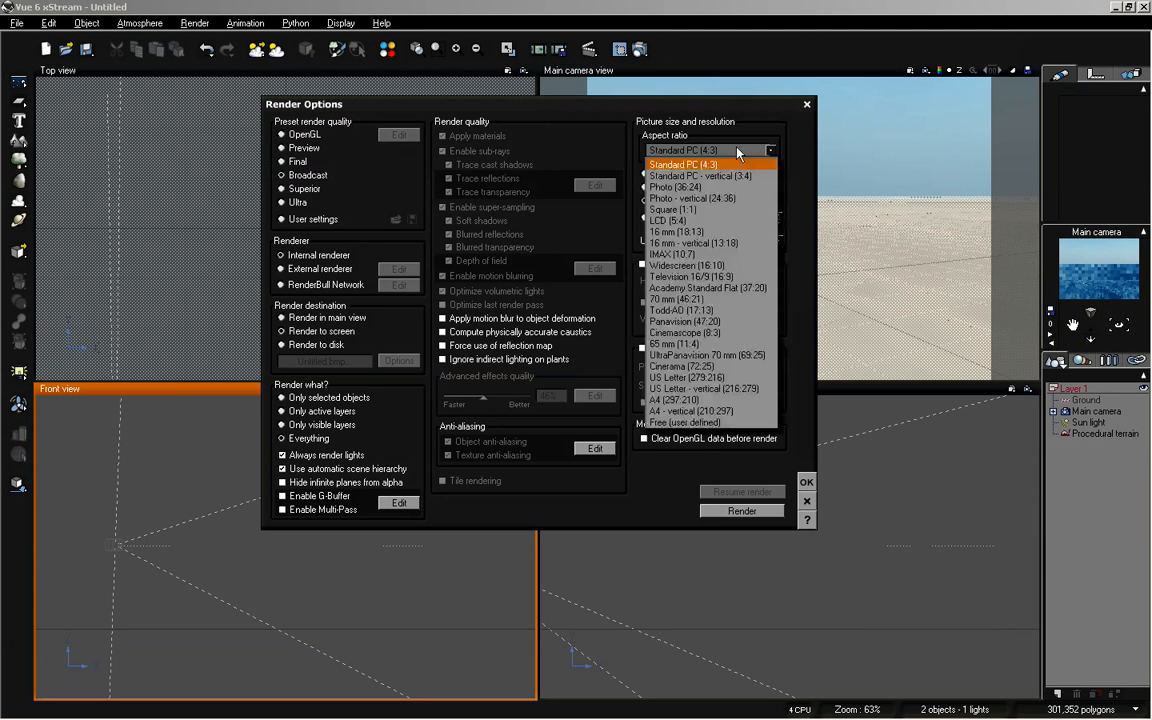
pyautogui.click(731, 279)
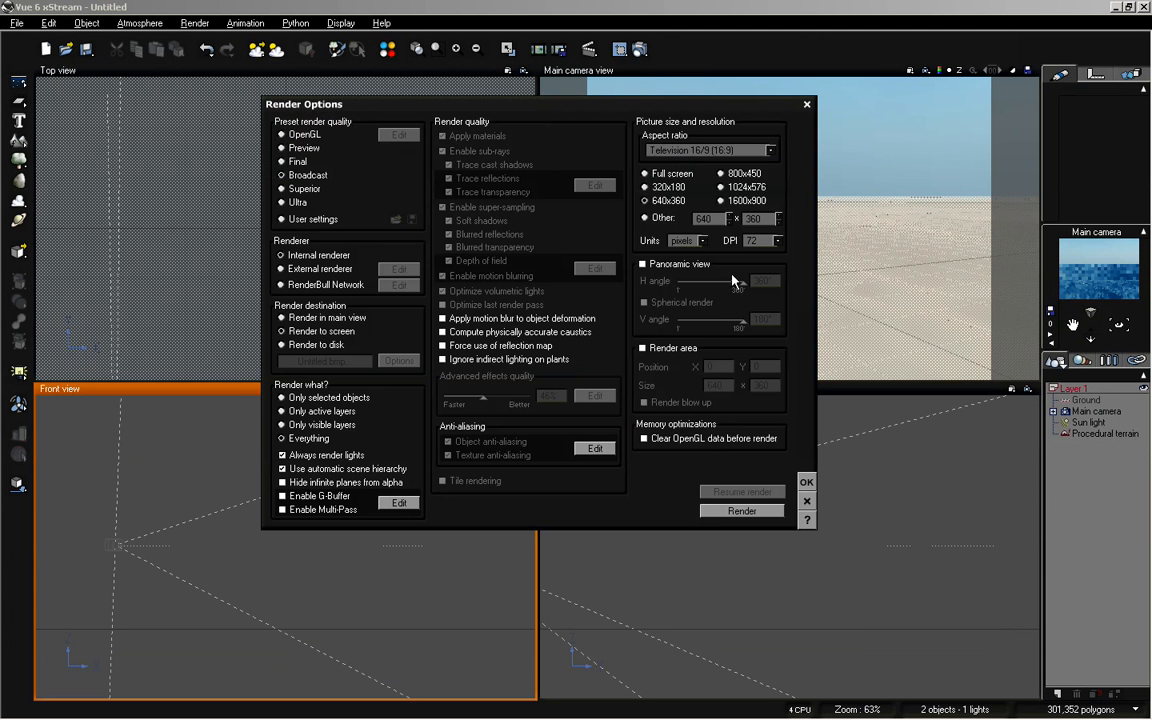
pyautogui.click(807, 482)
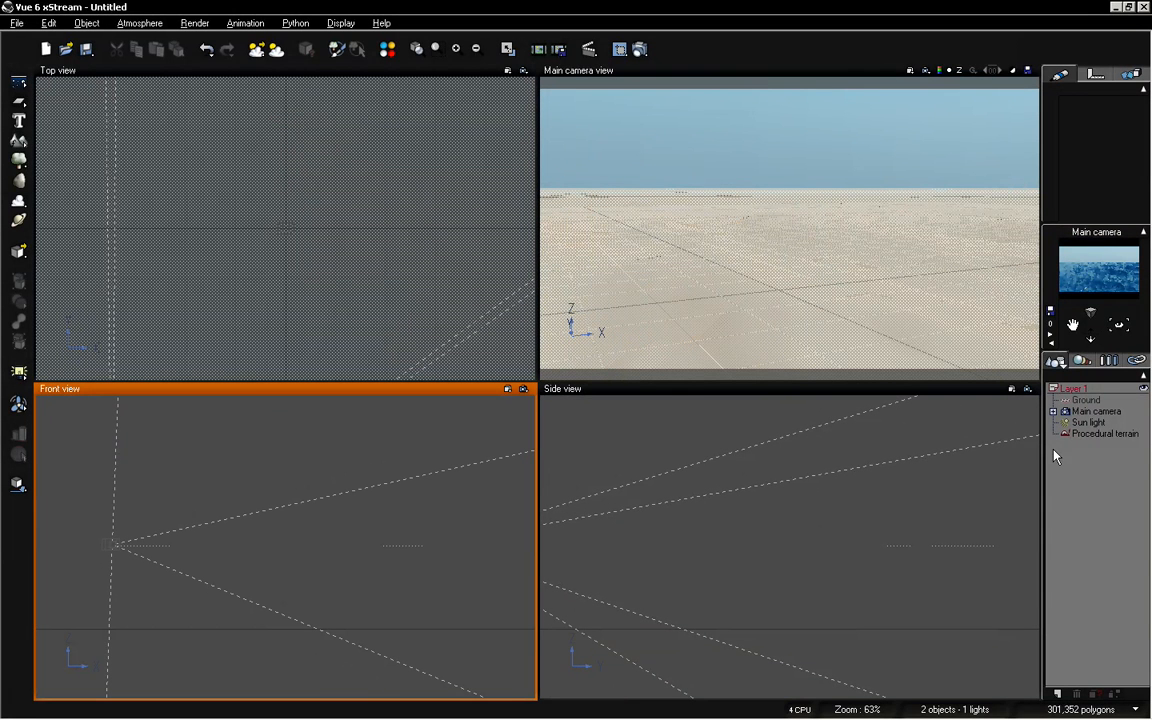
# Render the scene at 640x360, accept the post render options, and close the render display after inspecting the ocean
pyautogui.click(588, 48)
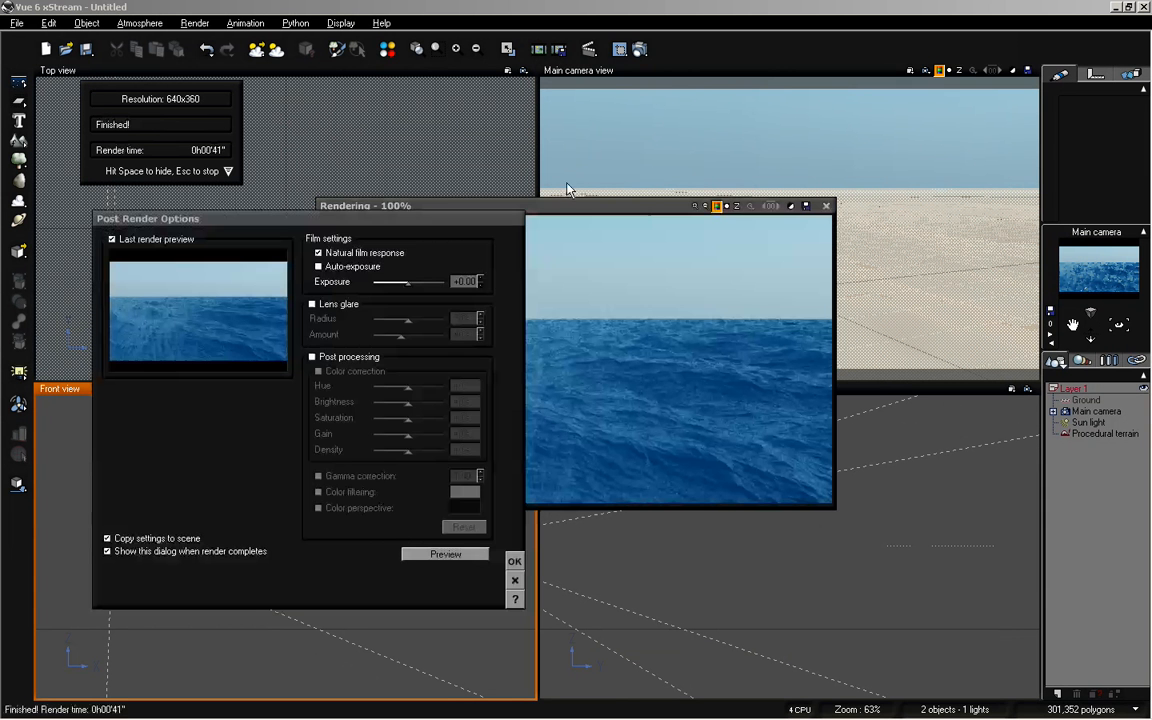
pyautogui.click(515, 562)
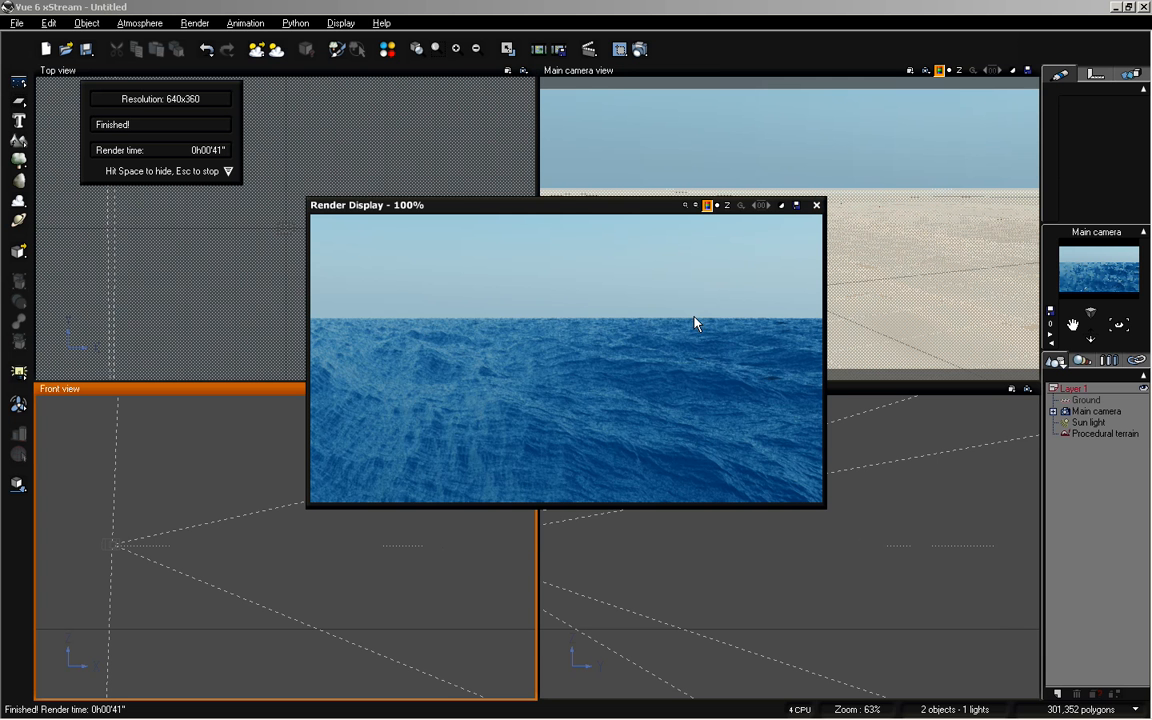
pyautogui.click(816, 204)
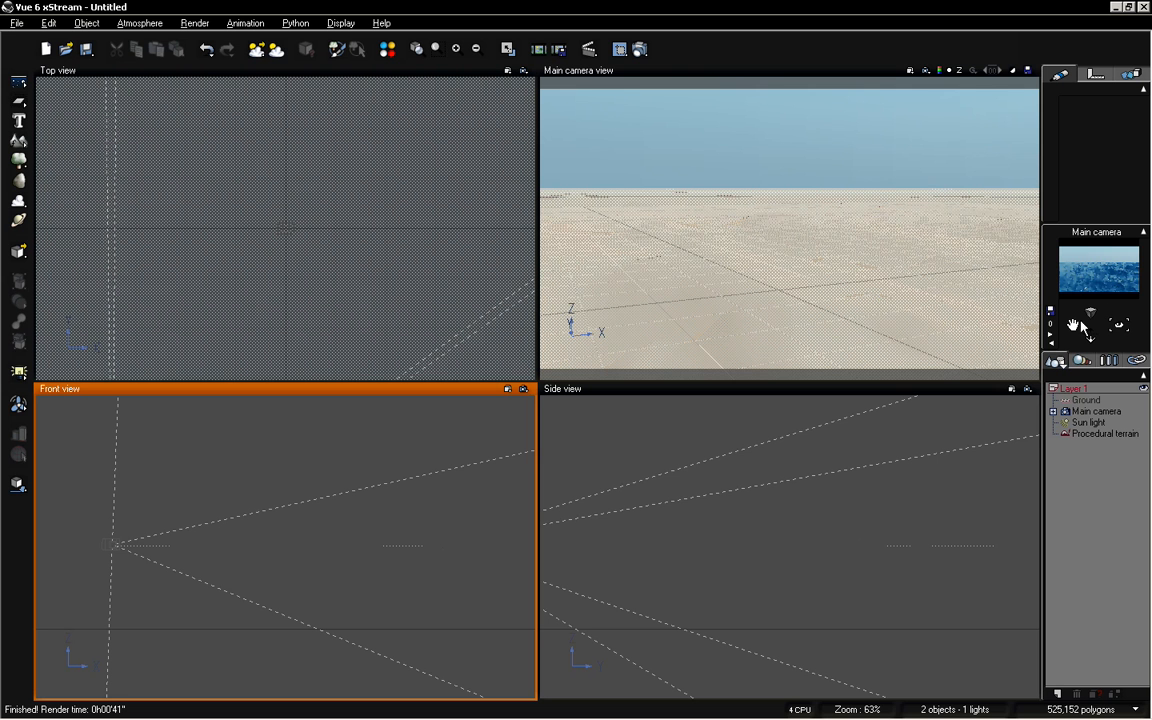
# Raise the main camera, maximize its view, and select the procedural terrain to examine how far it extends before deselecting it
pyautogui.moveTo(1072, 322); pyautogui.dragTo(1072, 322)
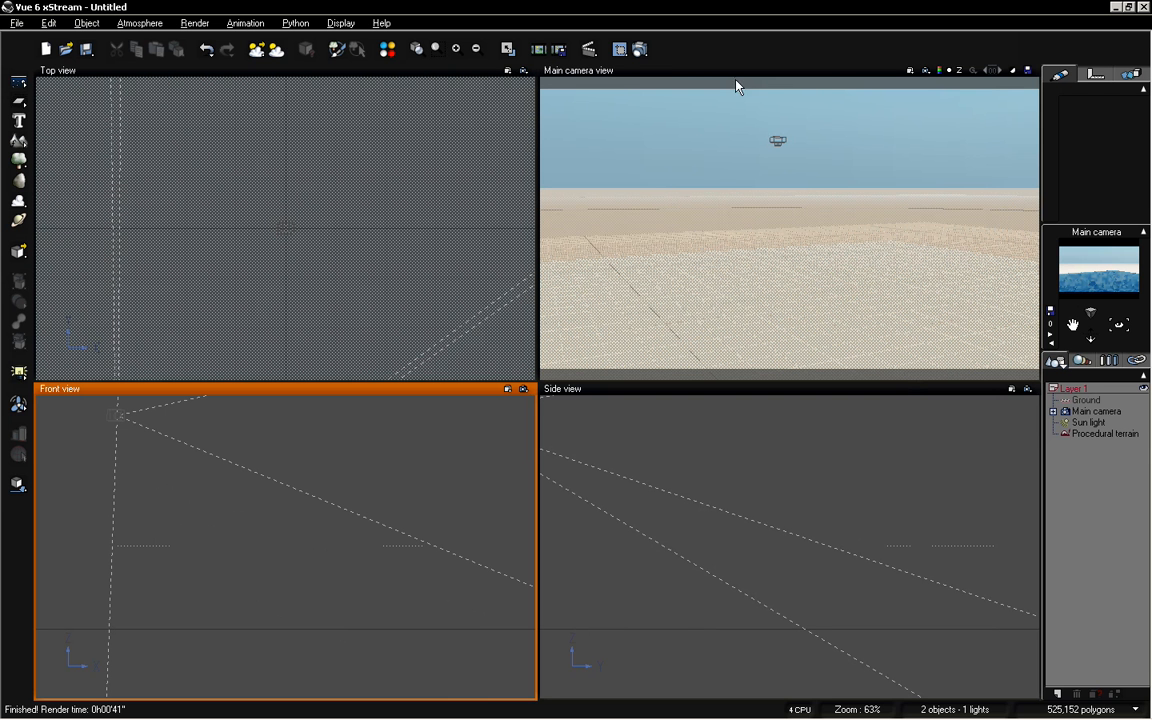
pyautogui.doubleClick(738, 74)
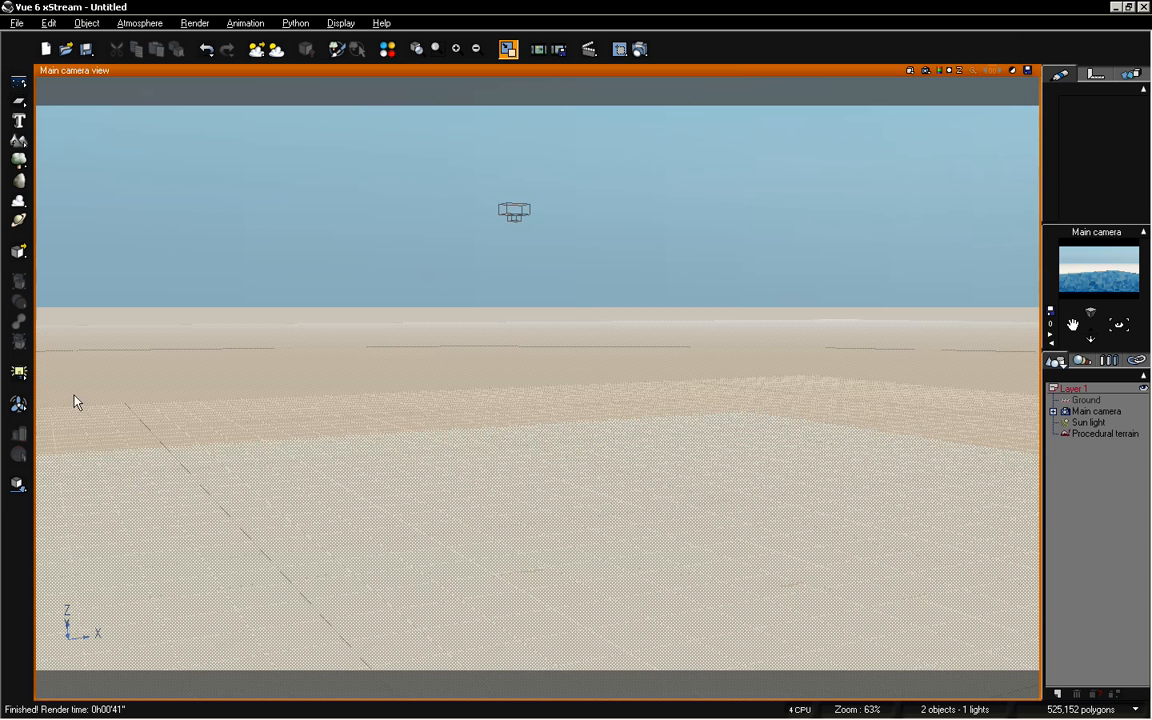
pyautogui.click(1100, 433)
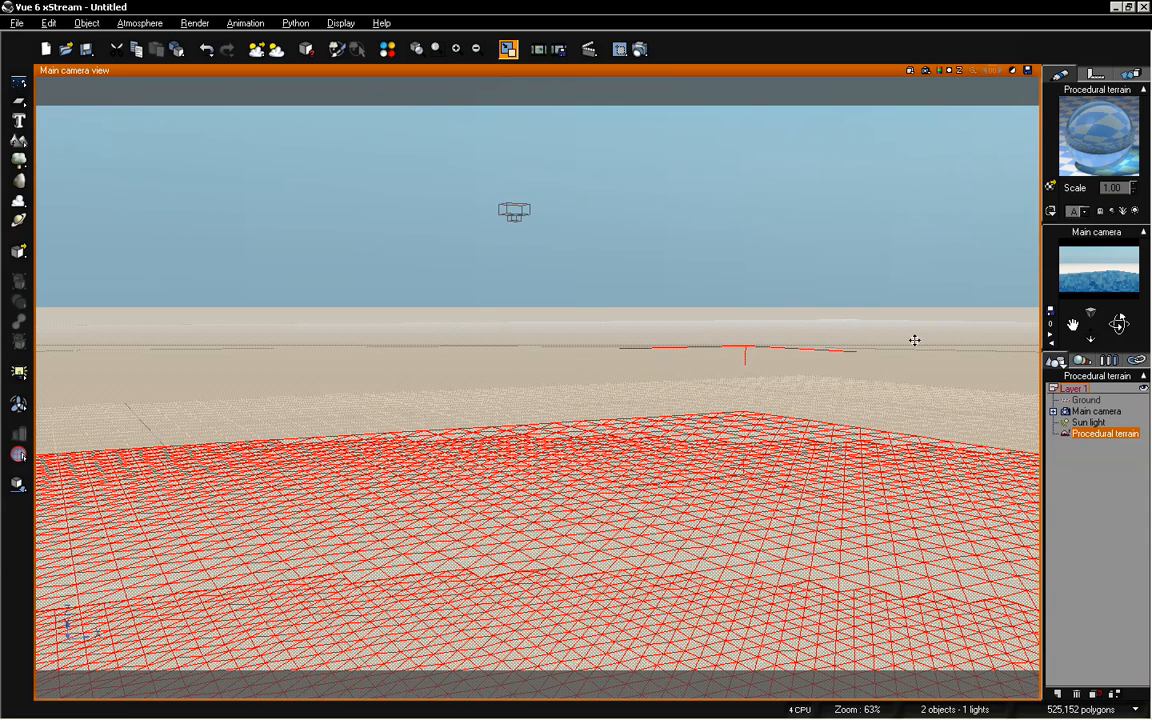
pyautogui.click(1108, 477)
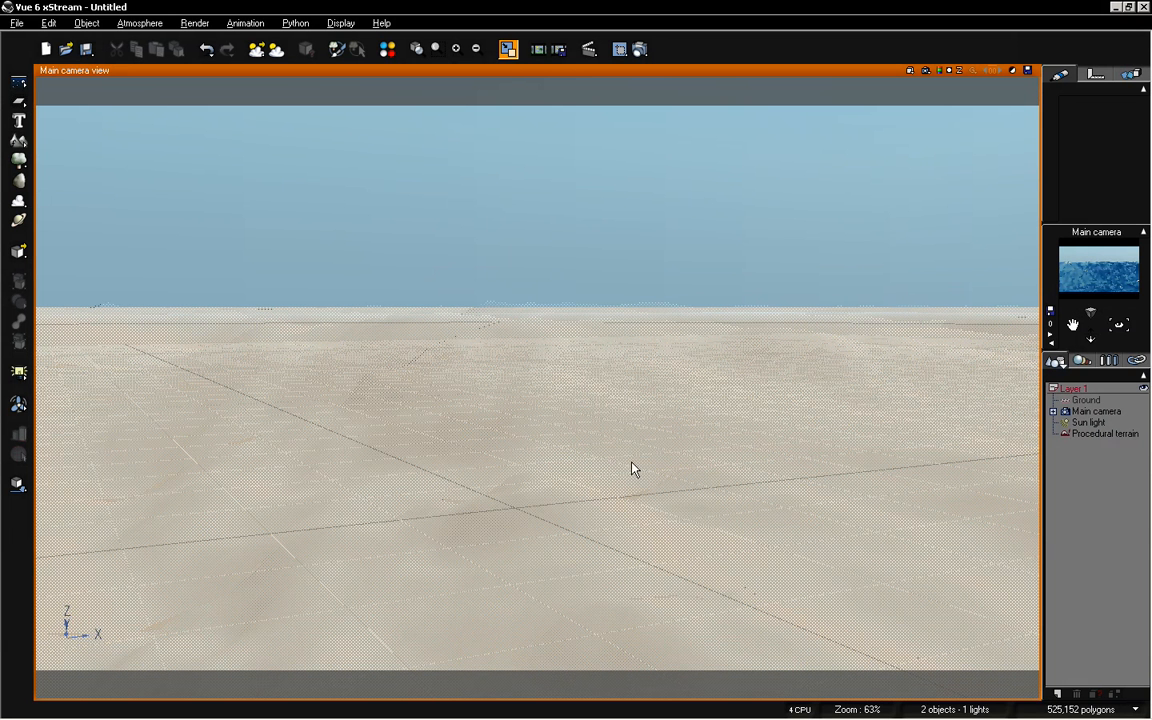
# Turn the main camera, and open the procedural terrain's altitude function at its Open Ocean fractal node
pyautogui.moveTo(1117, 324)
pyautogui.mouseDown()
pyautogui.moveTo(1117, 310)
pyautogui.moveTo(1121, 325)
pyautogui.mouseUp()
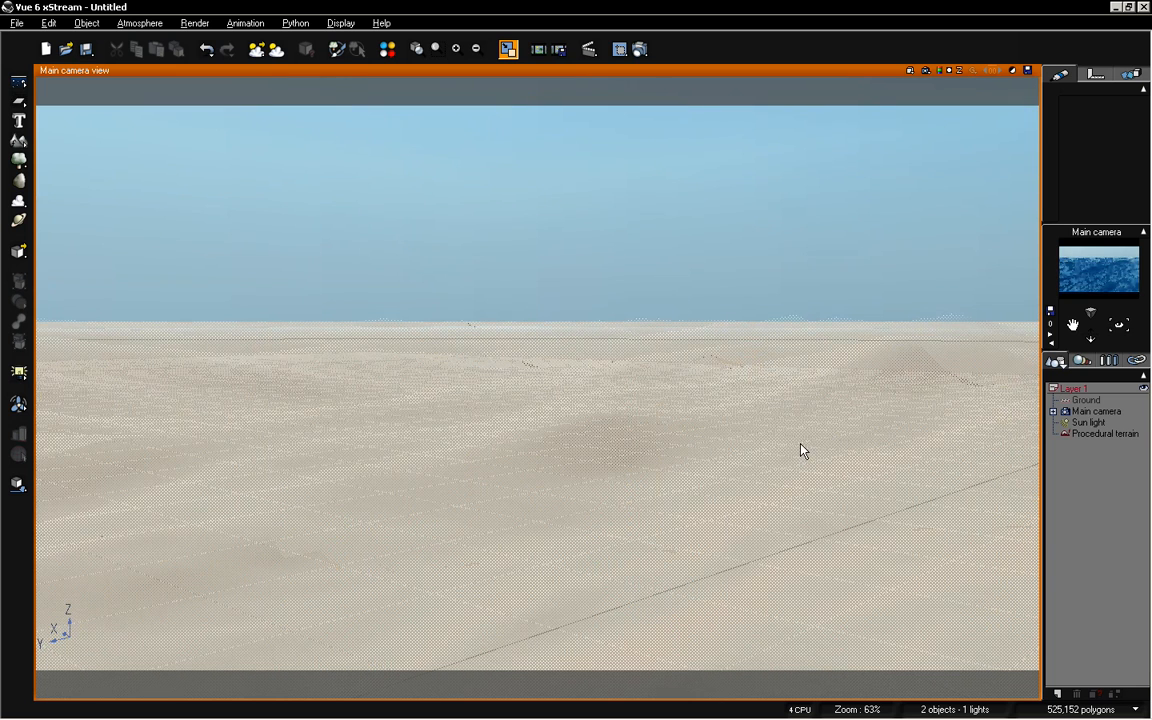
pyautogui.click(1100, 434)
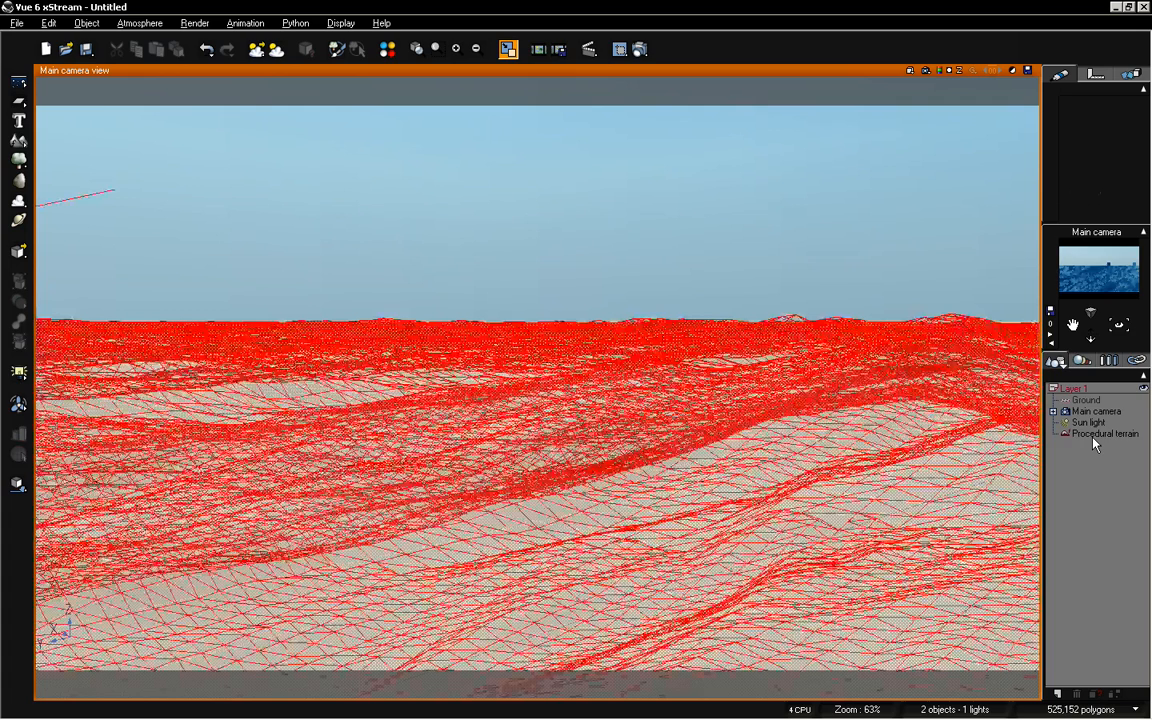
pyautogui.doubleClick(711, 444)
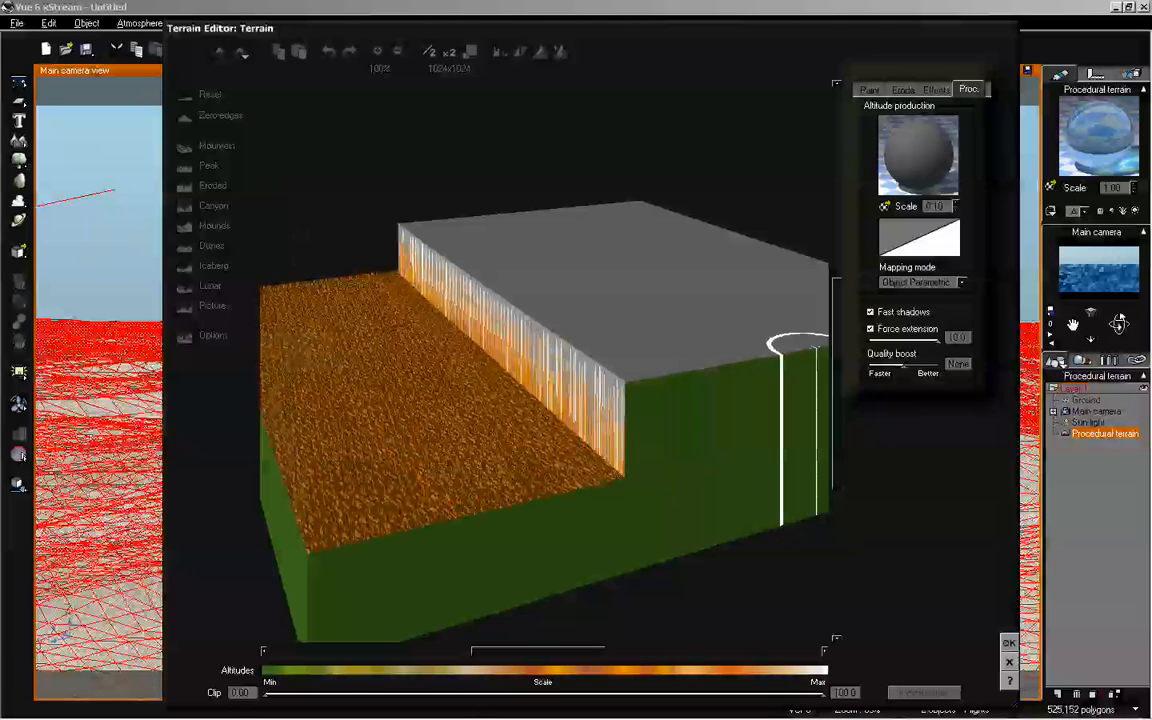
pyautogui.rightClick(900, 177)
pyautogui.click(925, 179)
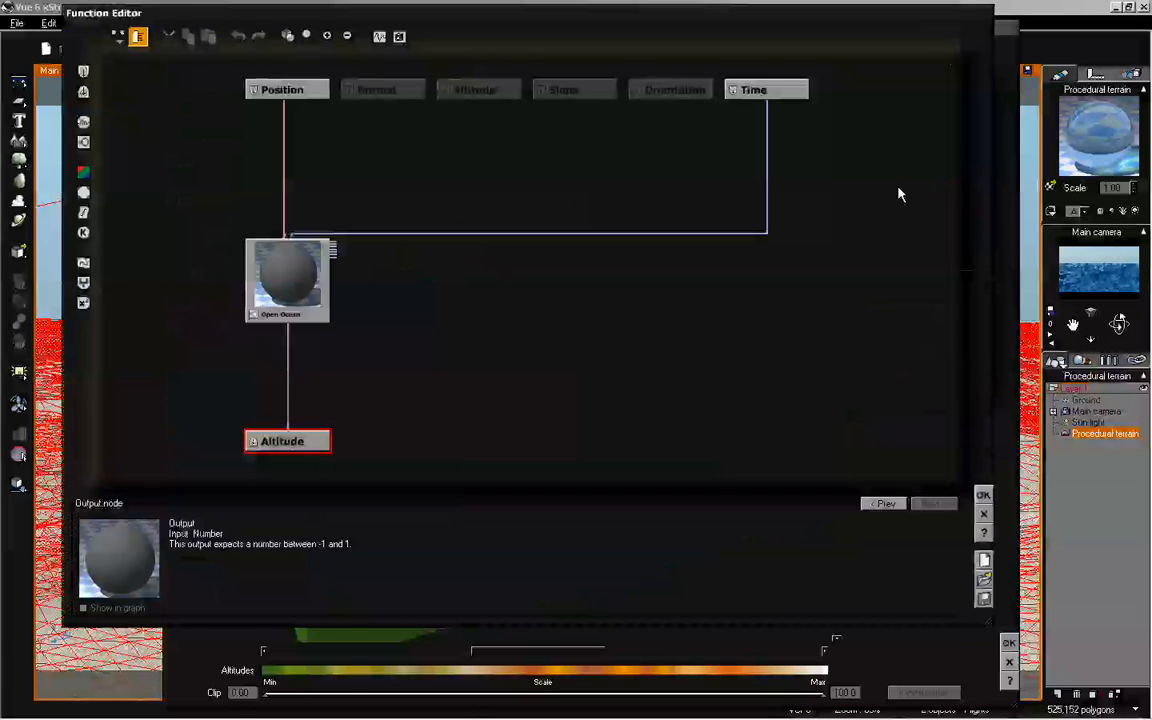
pyautogui.click(303, 288)
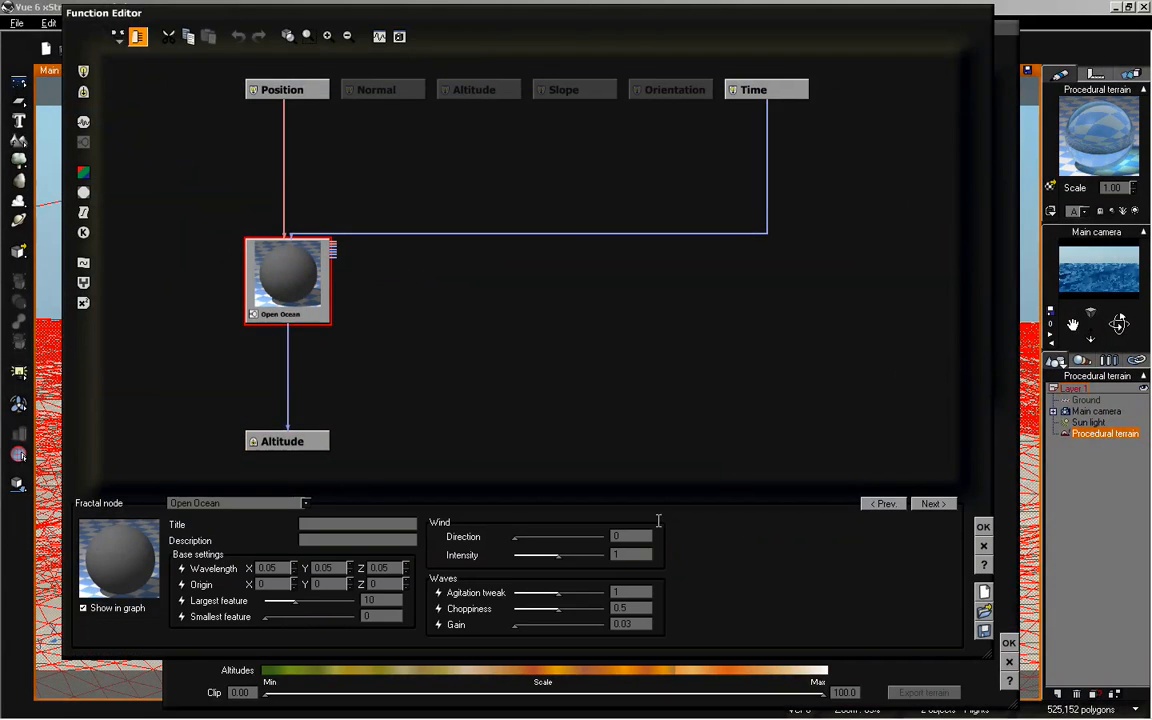
# Set the Open Ocean node's wave gain to 0.01, accept the function and terrain edits, and deselect the terrain
pyautogui.doubleClick(630, 623)
pyautogui.click(639, 624)
pyautogui.press('BackSpace')
pyautogui.write('1')
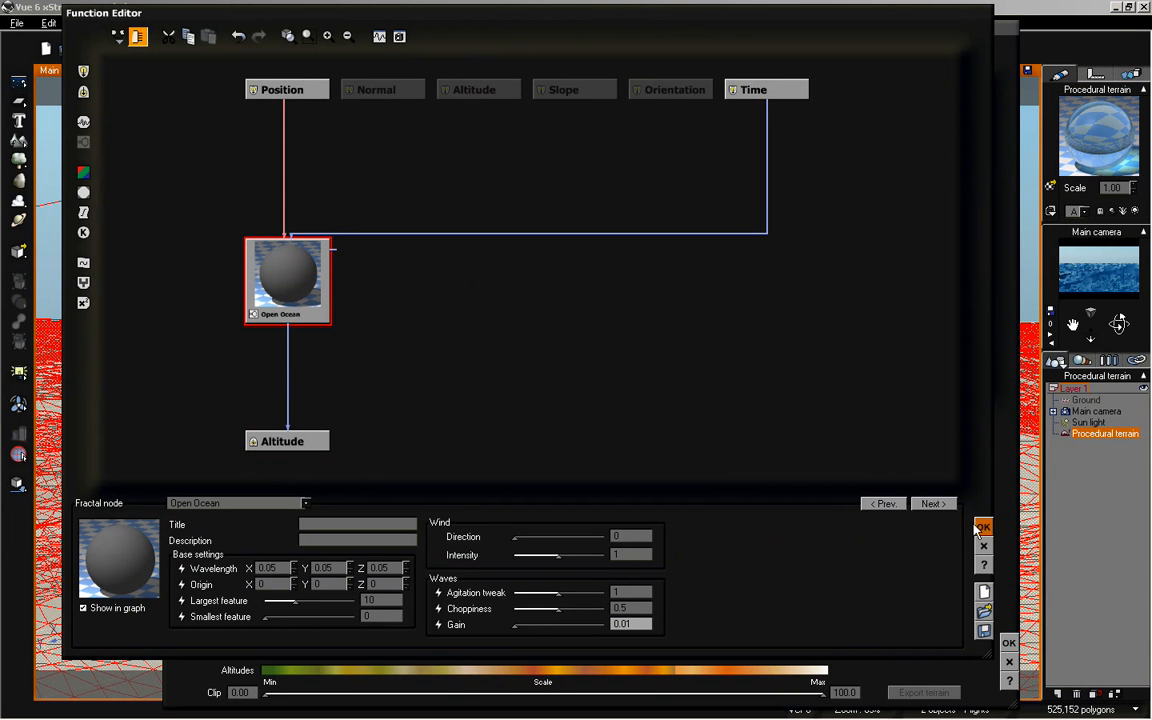
pyautogui.click(979, 527)
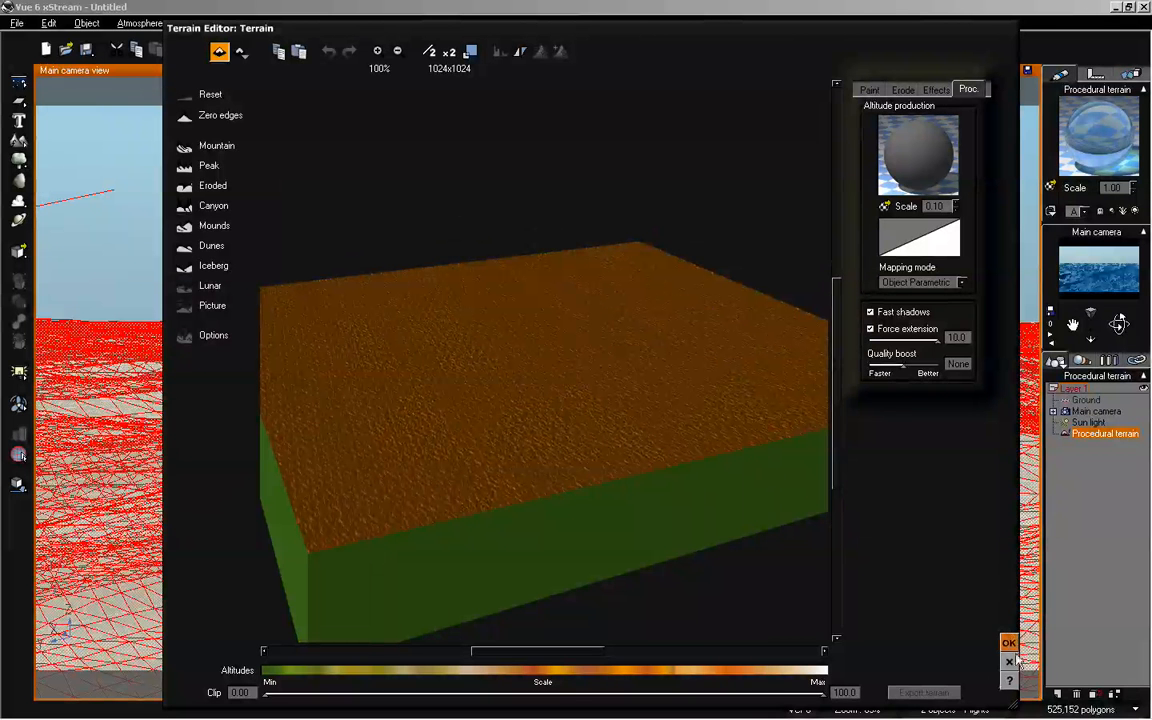
pyautogui.click(1009, 643)
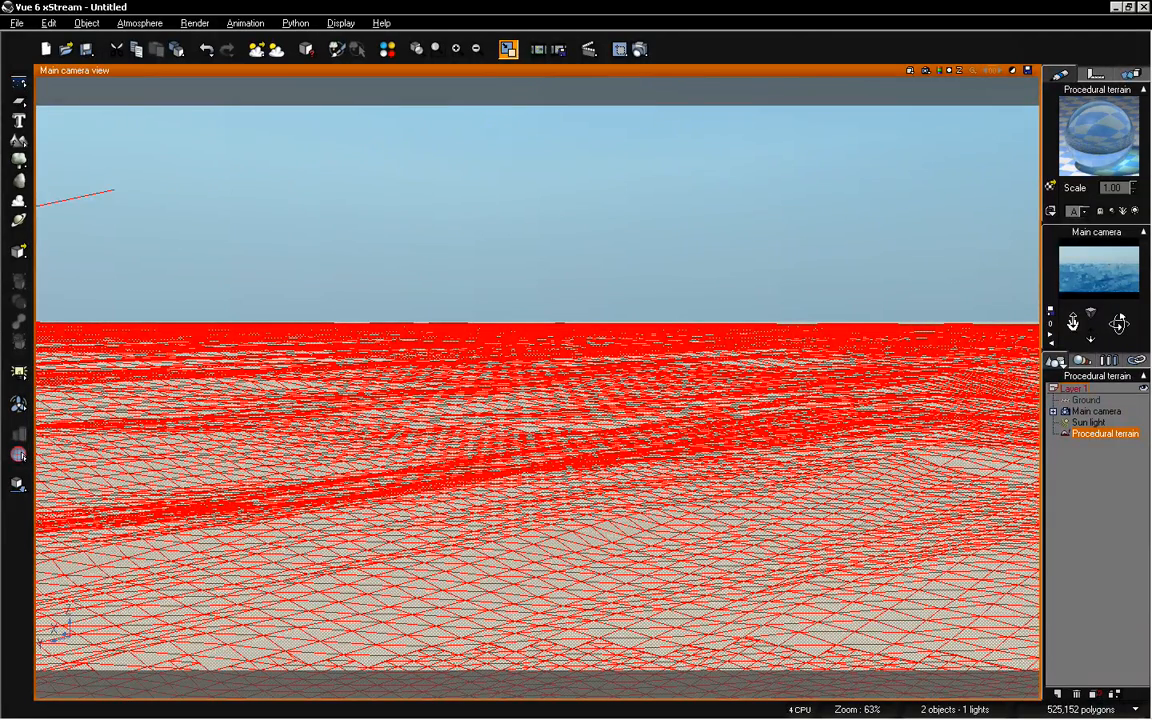
pyautogui.click(1090, 483)
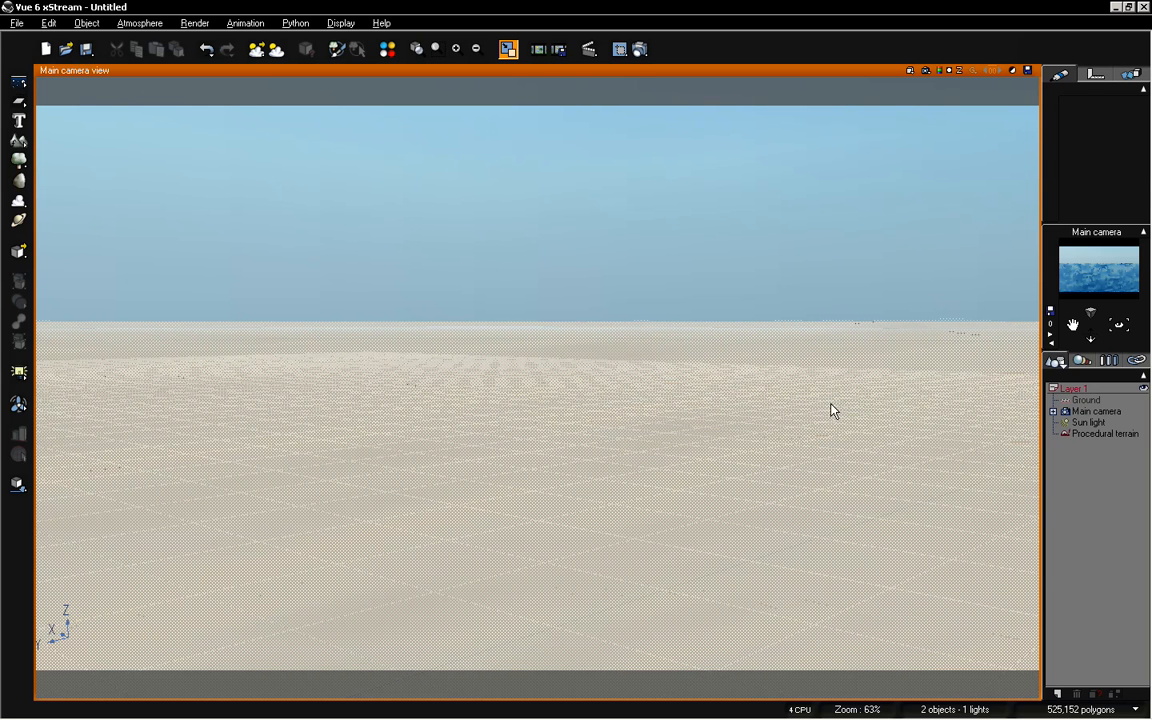
# Set the sun's pitch to about 136.4 degrees in the atmosphere settings and accept the change
pyautogui.click(139, 22)
pyautogui.click(150, 93)
pyautogui.moveTo(494, 360); pyautogui.dragTo(507, 361)
pyautogui.click(715, 500)
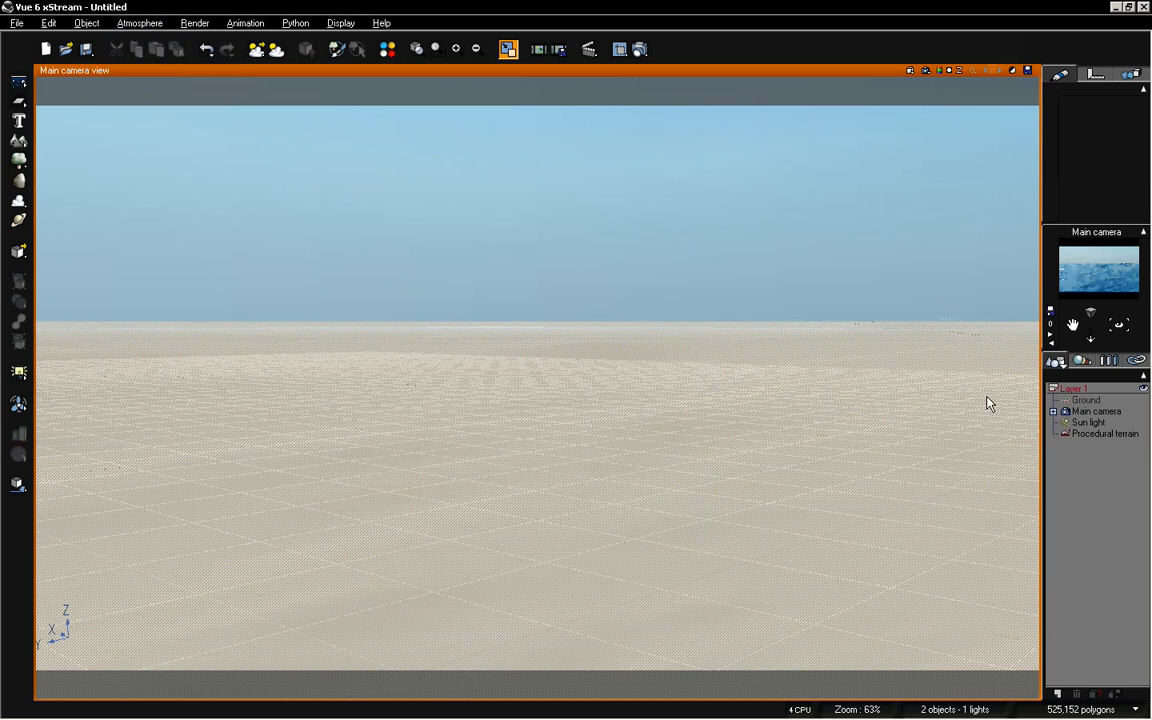
# Render the calmer ocean at 640x360, accept the post render options, and close the render display after inspecting it
pyautogui.click(589, 48)
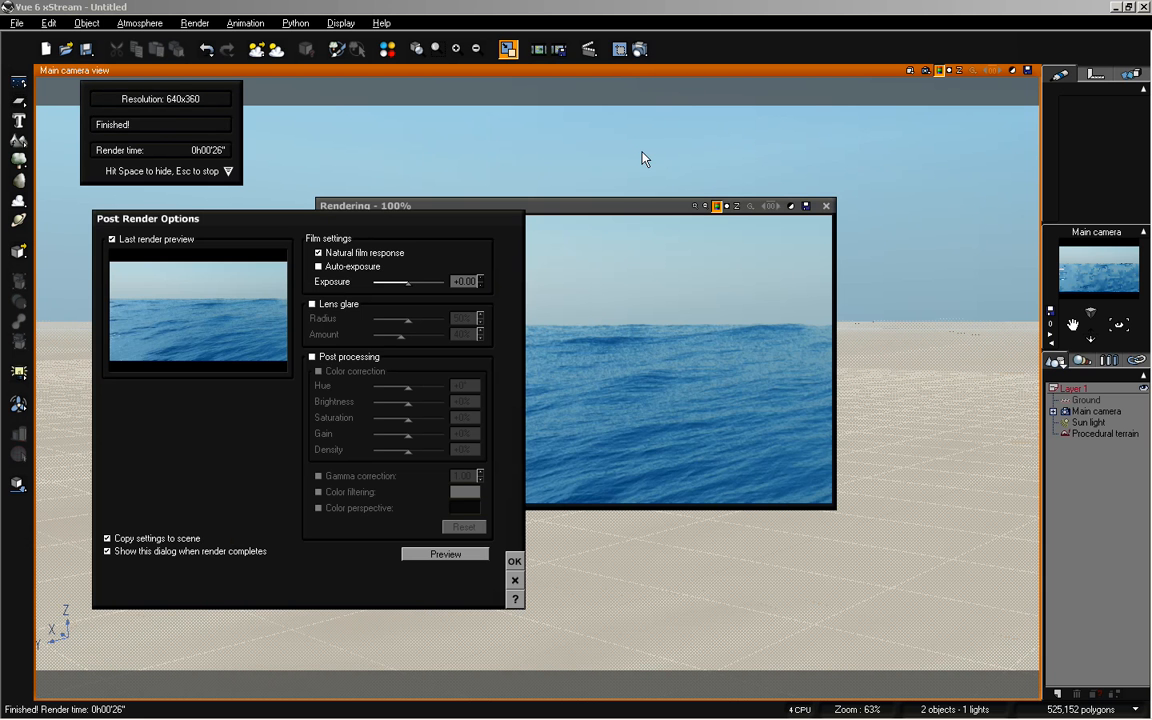
pyautogui.click(514, 561)
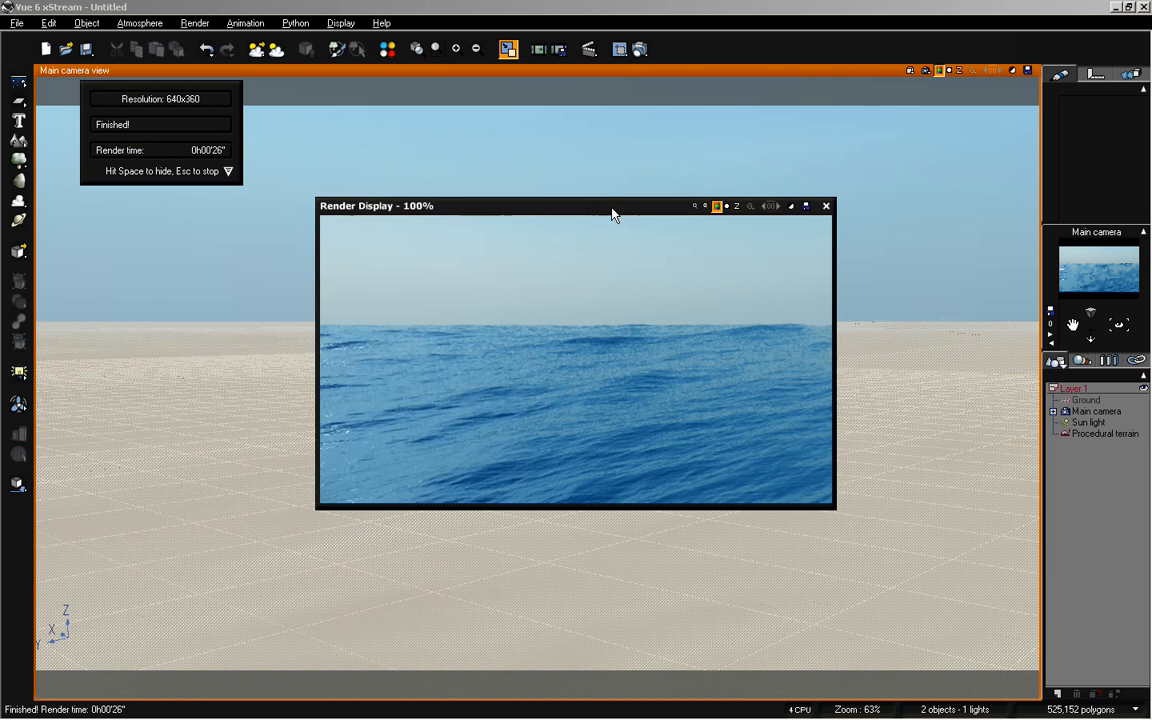
pyautogui.moveTo(612, 210); pyautogui.dragTo(612, 205)
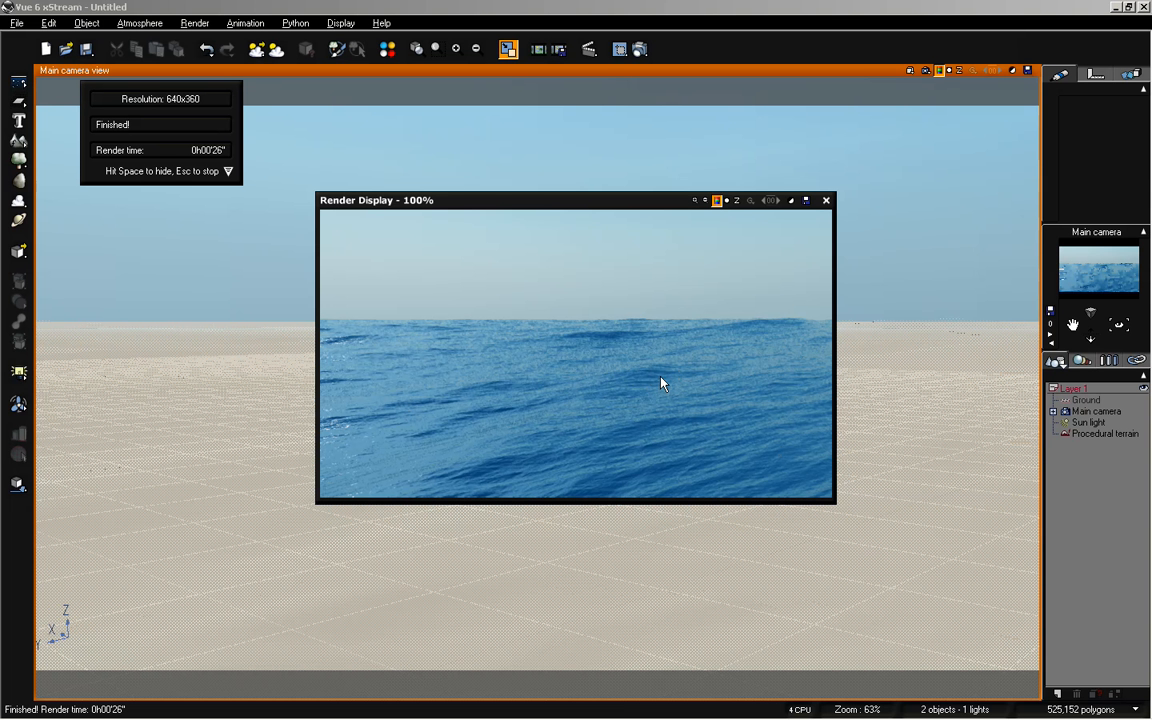
pyautogui.click(826, 201)
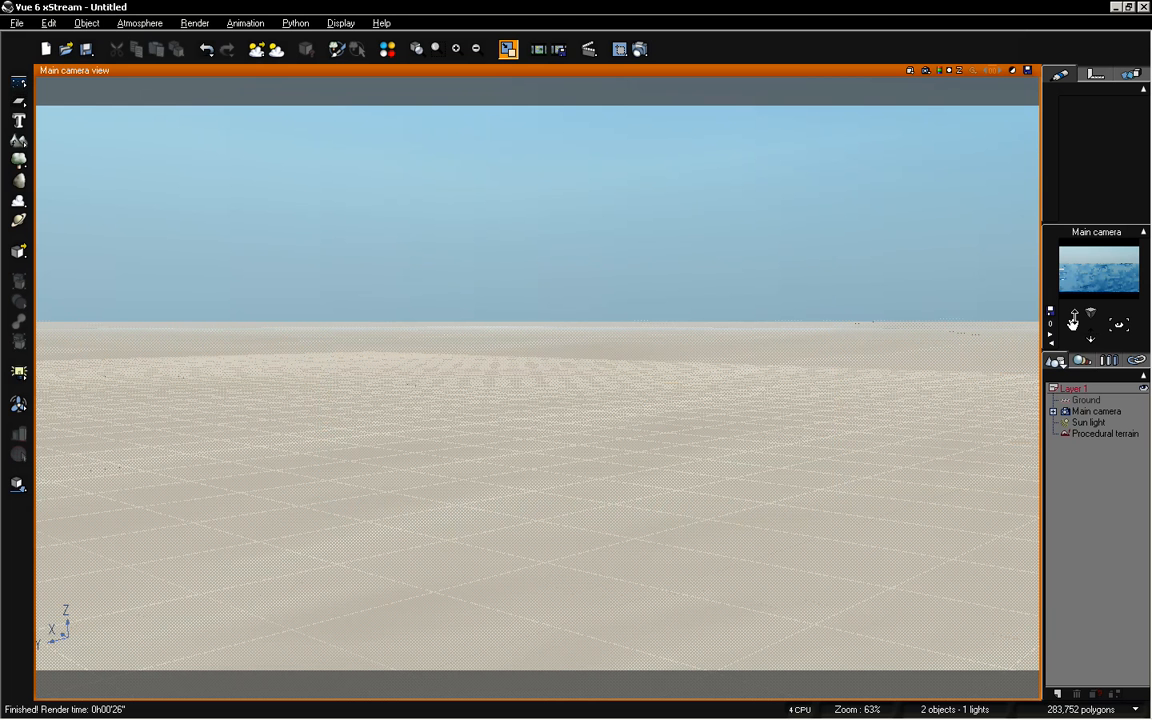
# Lower the main camera beneath the ocean surface and aim it along the underside of the waves
pyautogui.moveTo(1073, 322)
pyautogui.mouseDown()
pyautogui.moveTo(1094, 337)
pyautogui.moveTo(1073, 324)
pyautogui.mouseUp()
pyautogui.click(1104, 526)
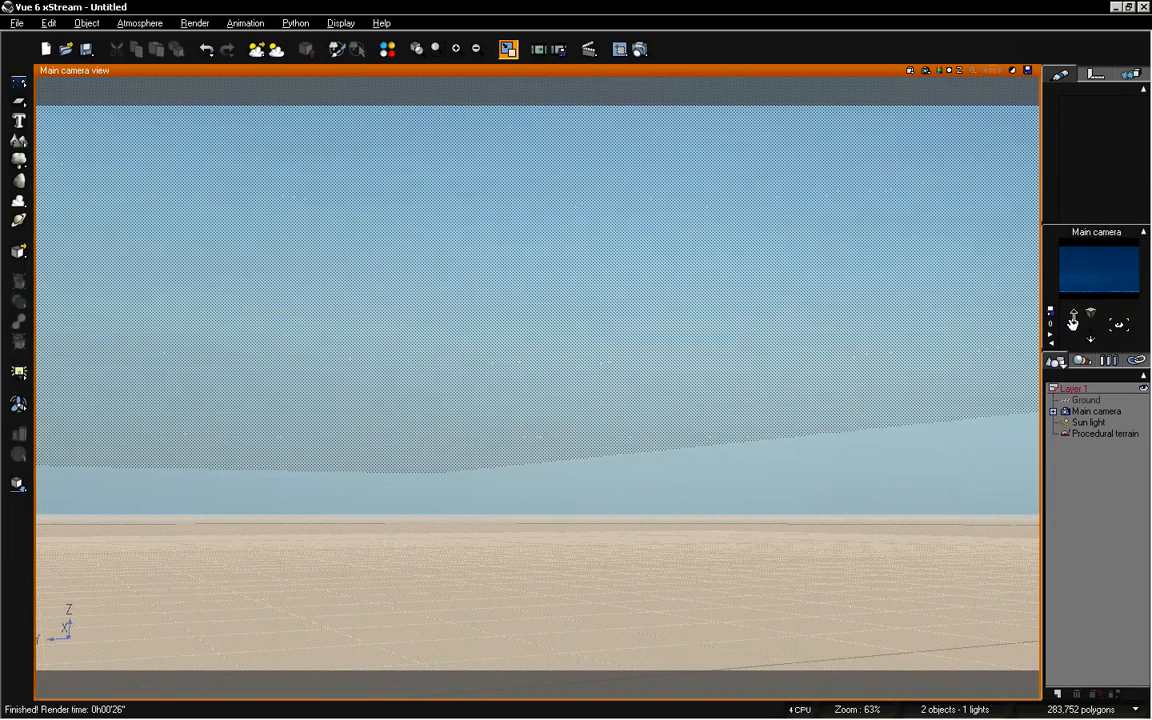
pyautogui.moveTo(1073, 326); pyautogui.dragTo(1066, 352)
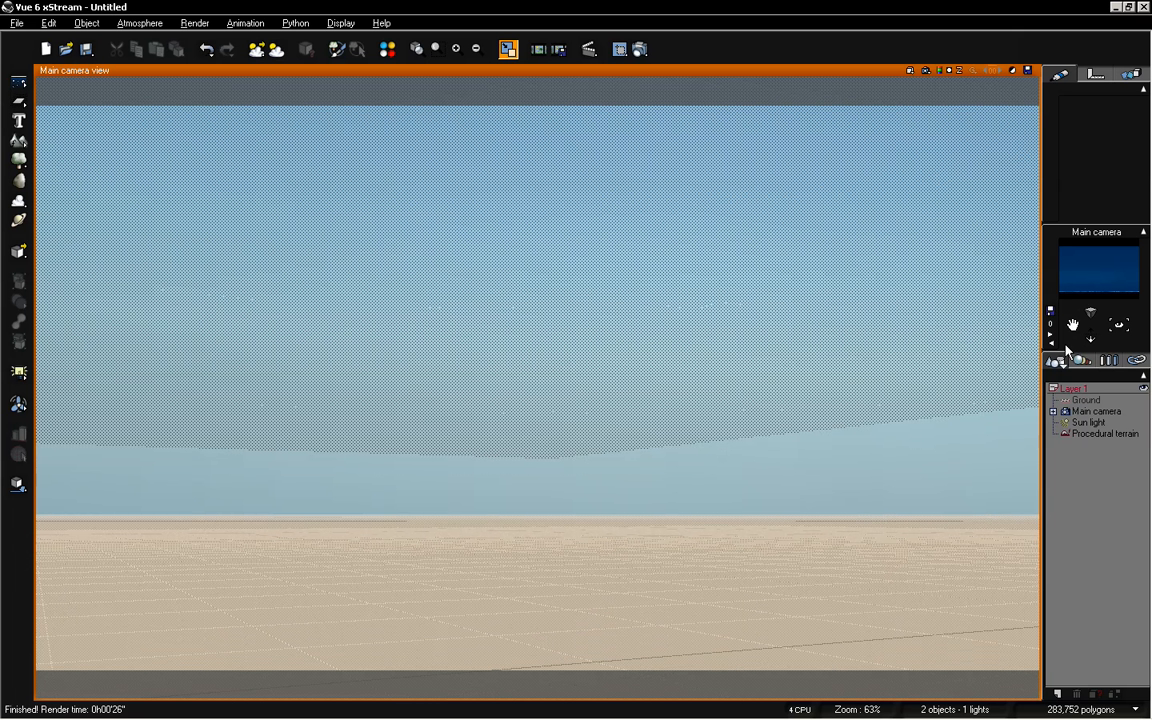
pyautogui.moveTo(1092, 336); pyautogui.dragTo(1075, 308)
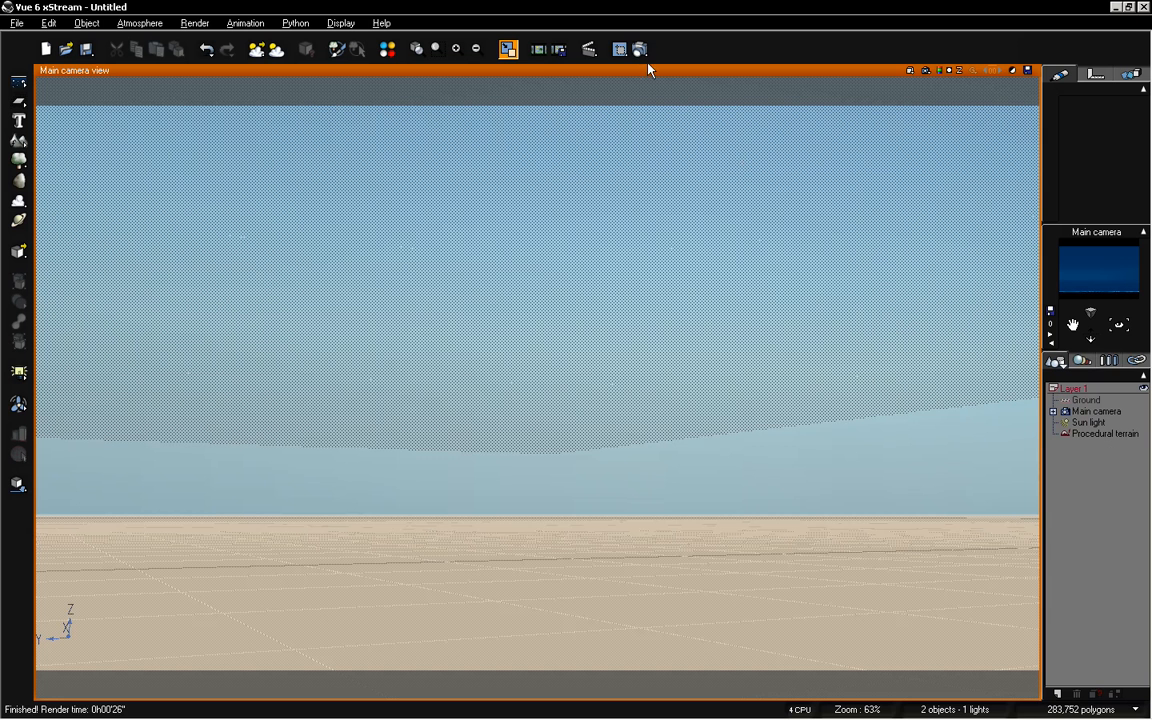
# Render the underwater view at 640x360, accept the post render options, and close the render display
pyautogui.click(560, 49)
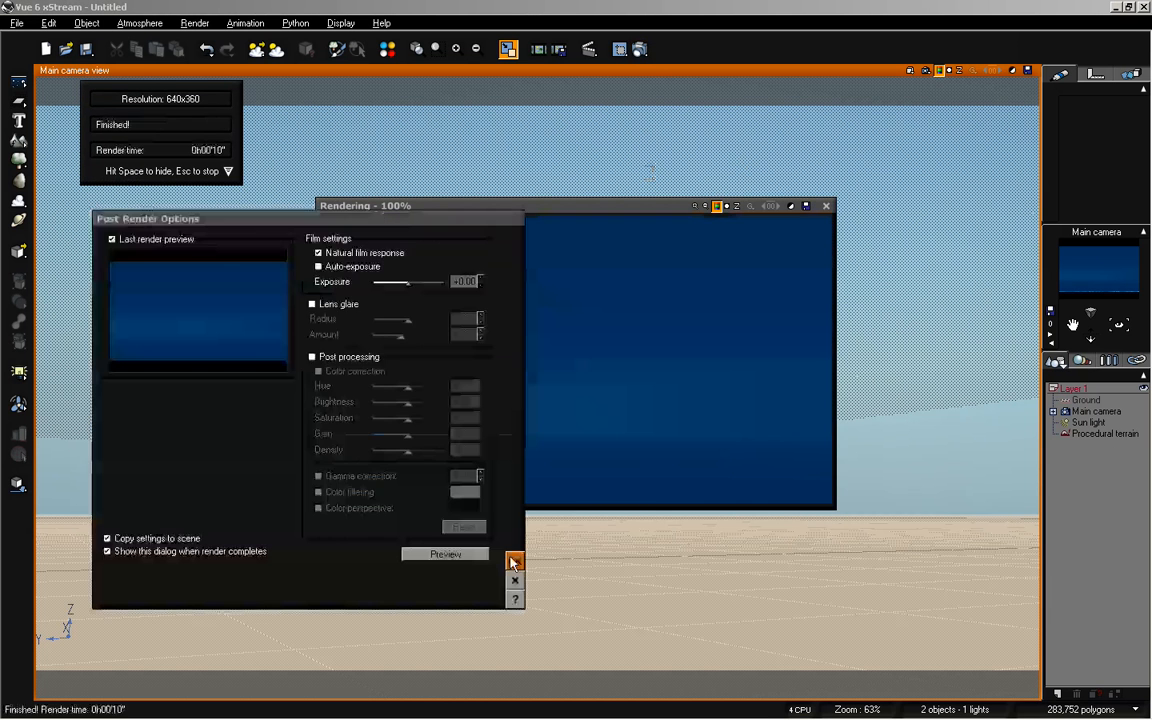
pyautogui.click(510, 558)
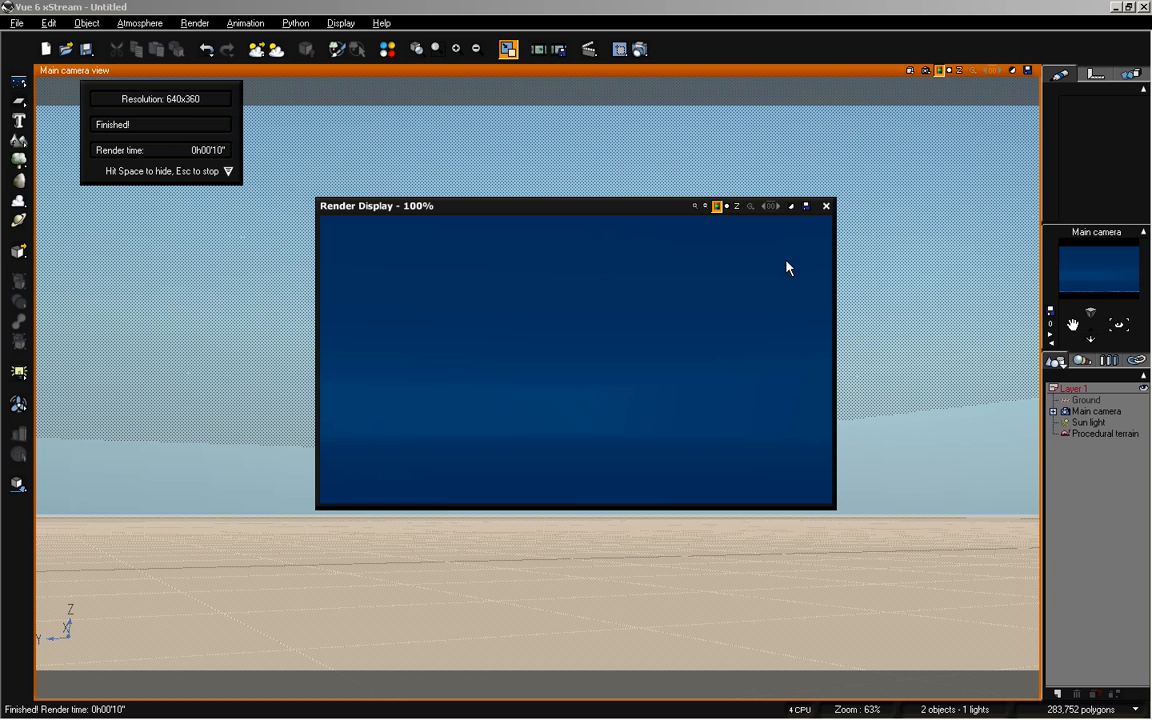
pyautogui.click(826, 207)
# Tilt the underwater camera, and set the atmosphere's aerial perspective to 1
pyautogui.moveTo(1119, 325)
pyautogui.mouseDown()
pyautogui.moveTo(1075, 340)
pyautogui.moveTo(1123, 308)
pyautogui.mouseUp()
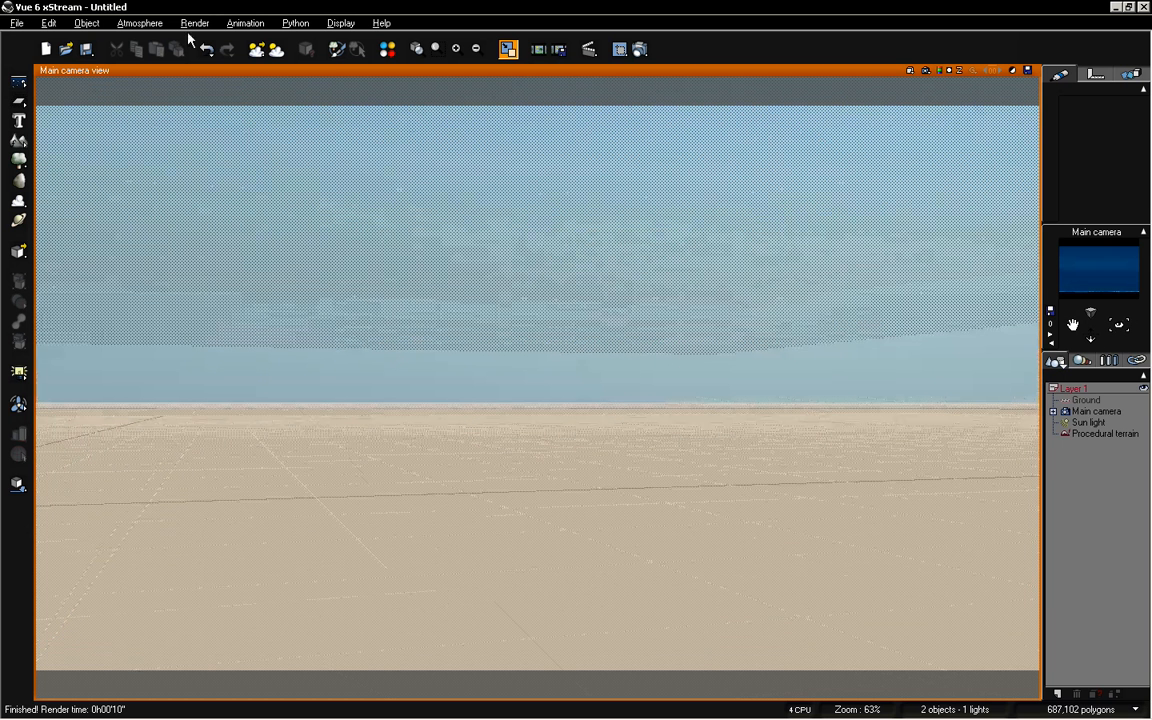
pyautogui.click(140, 23)
pyautogui.click(155, 92)
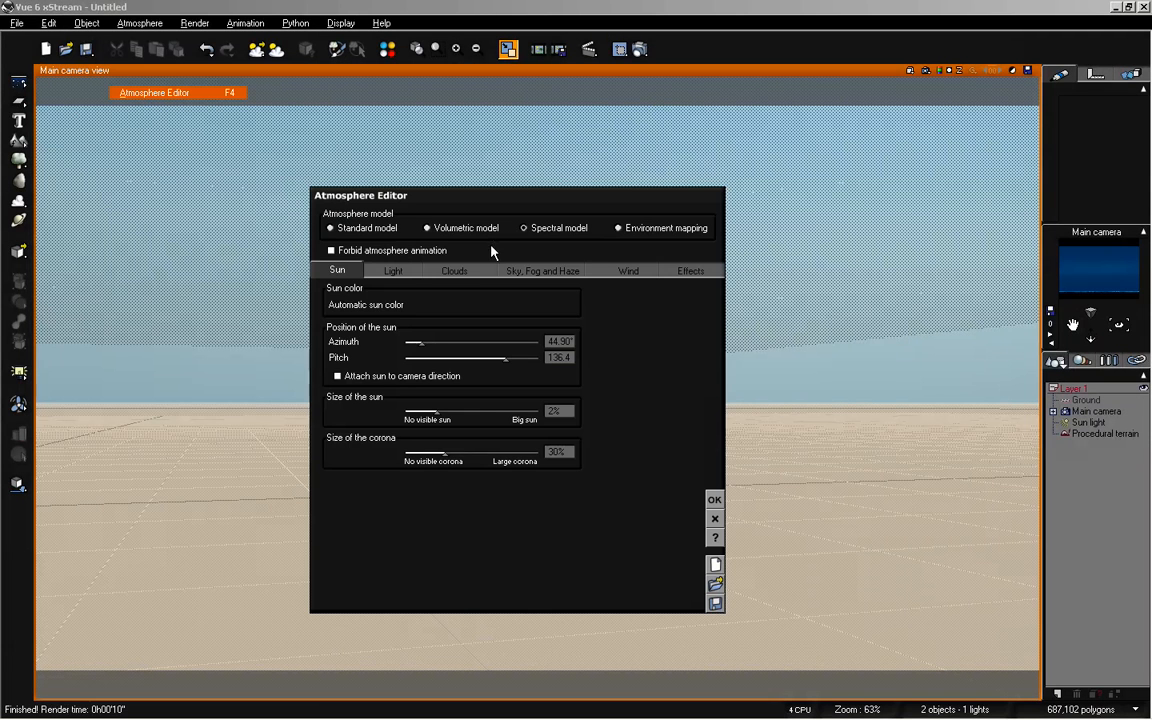
pyautogui.click(524, 278)
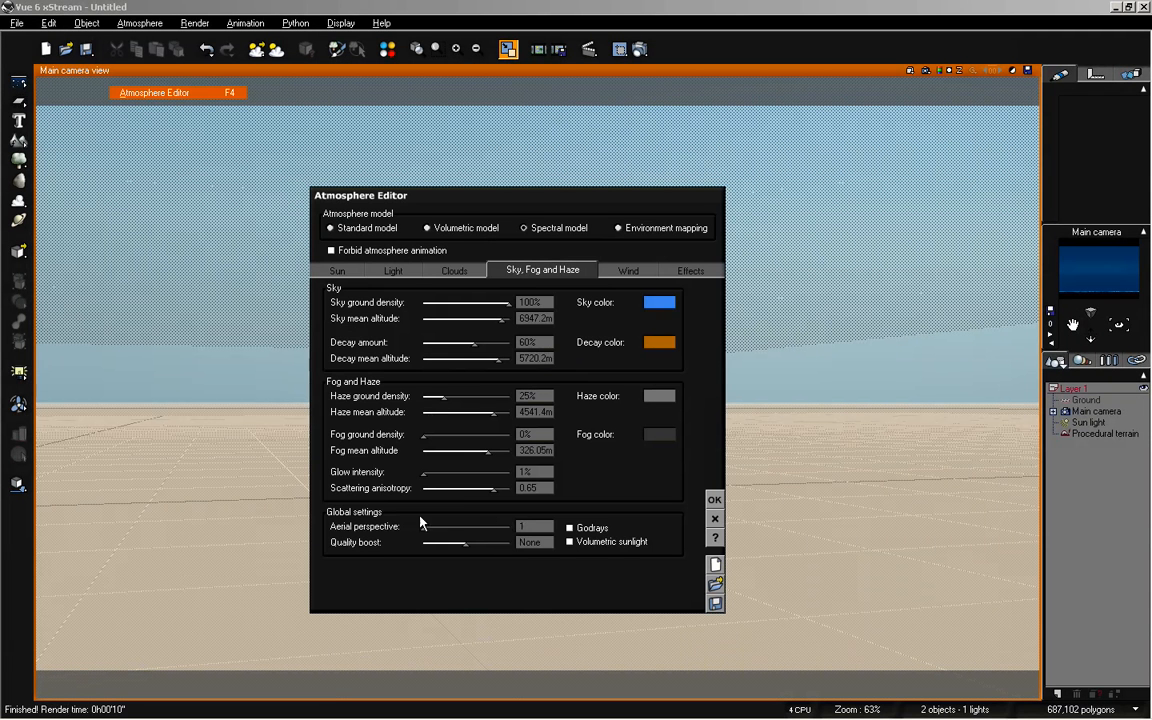
pyautogui.moveTo(489, 524); pyautogui.dragTo(423, 526)
pyautogui.click(714, 500)
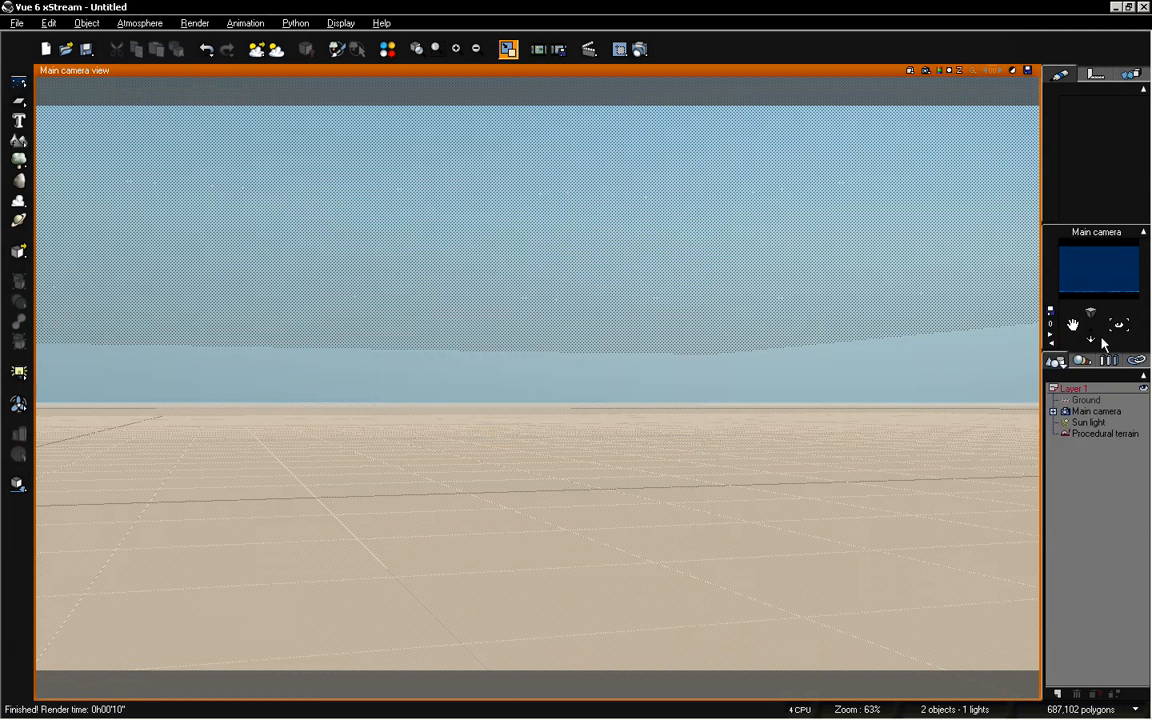
# Shift the underwater camera slightly, and render the scene again at 640x360 to check the water without strong aerial haze
pyautogui.moveTo(1093, 338); pyautogui.dragTo(1094, 337)
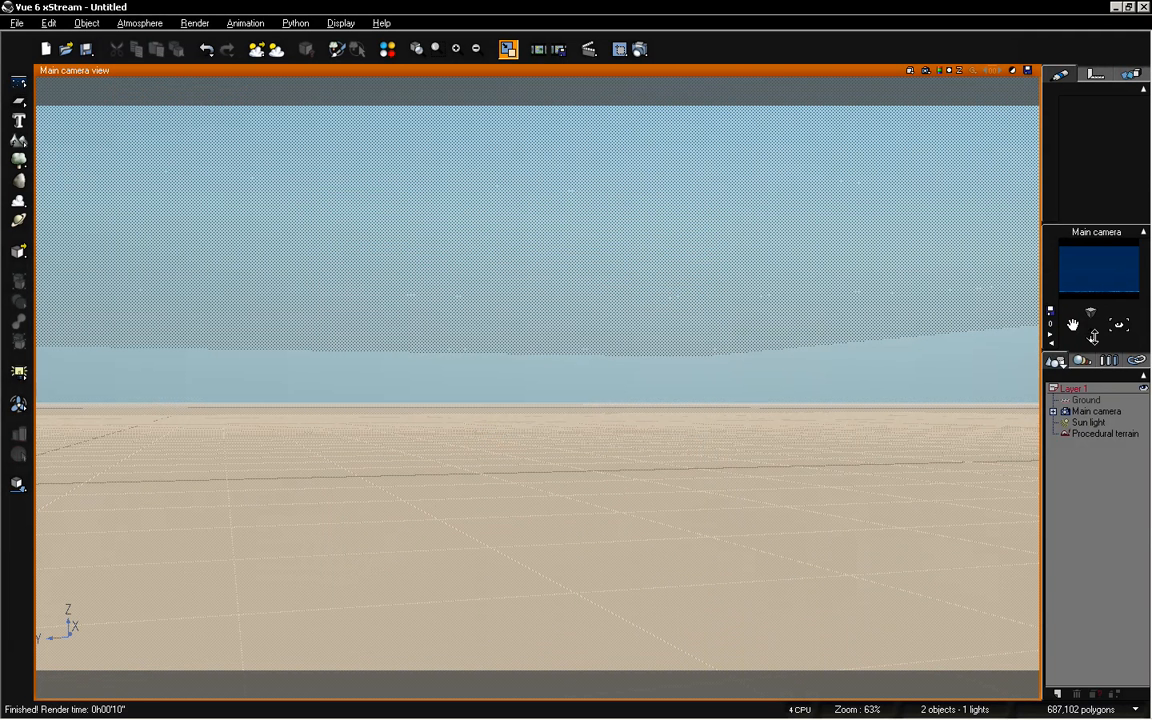
pyautogui.click(640, 49)
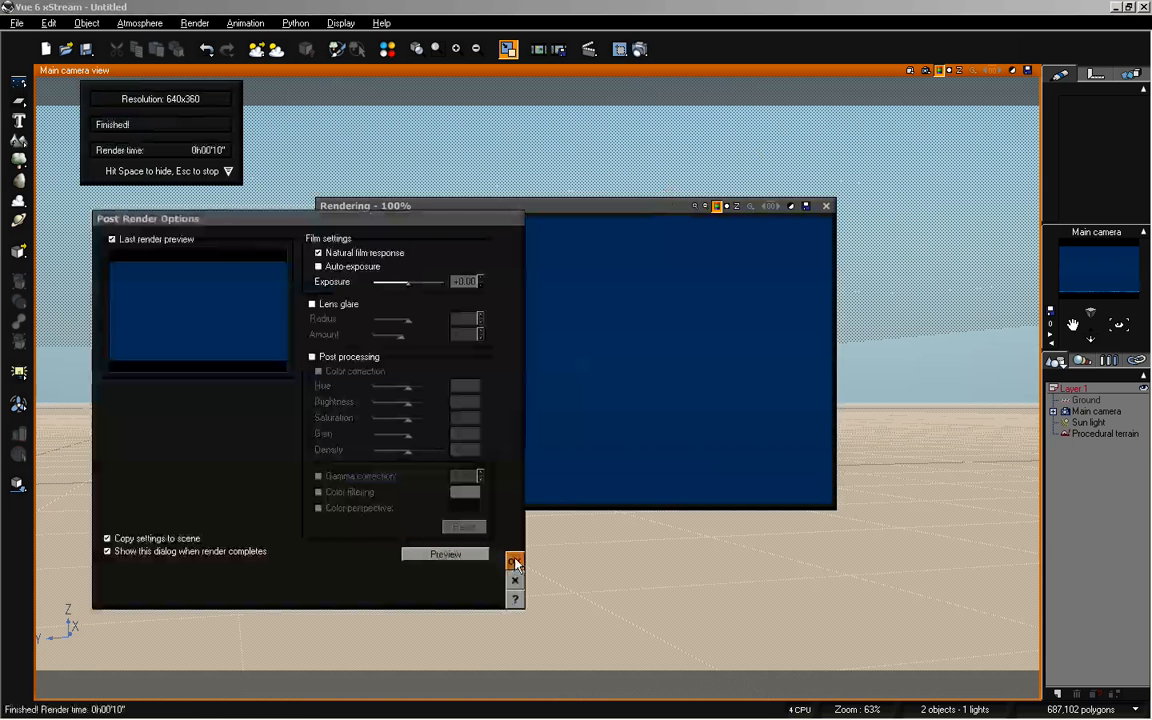
pyautogui.click(516, 563)
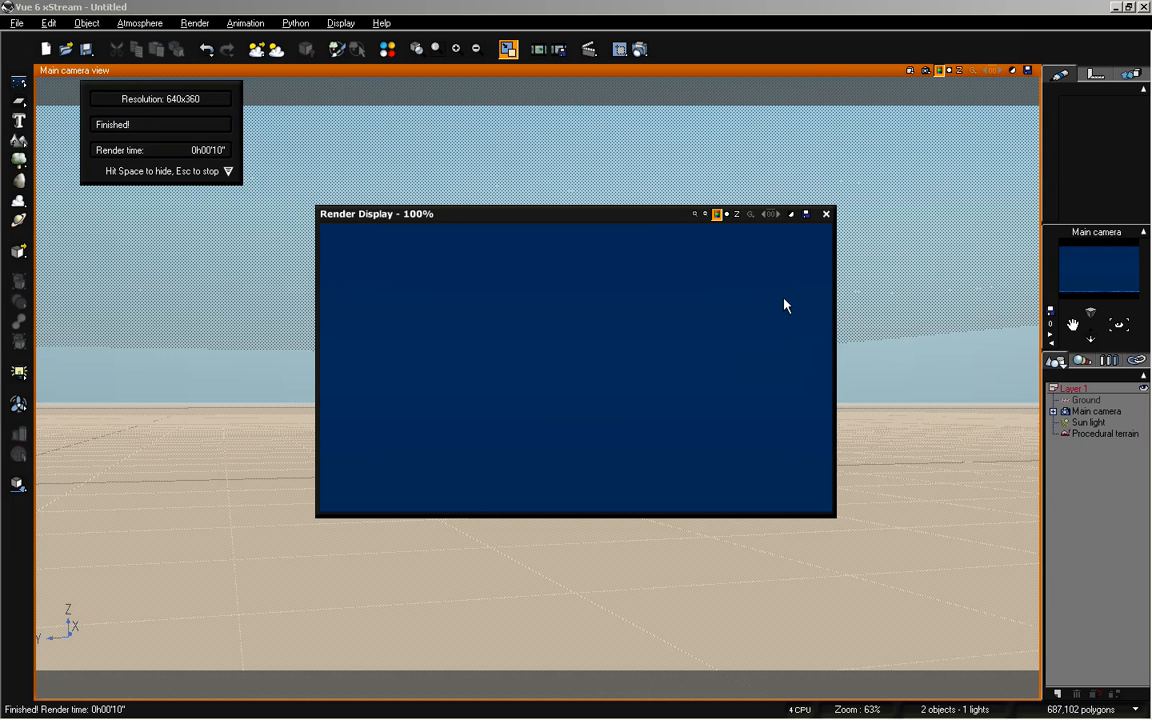
pyautogui.click(826, 214)
# Aim the underwater camera up toward the sun, and render the view at 640x360 to inspect the surface from below
pyautogui.moveTo(1088, 340)
pyautogui.mouseDown()
pyautogui.moveTo(1088, 360)
pyautogui.moveTo(1072, 318)
pyautogui.moveTo(1111, 340)
pyautogui.moveTo(1111, 322)
pyautogui.moveTo(1122, 325)
pyautogui.mouseUp()
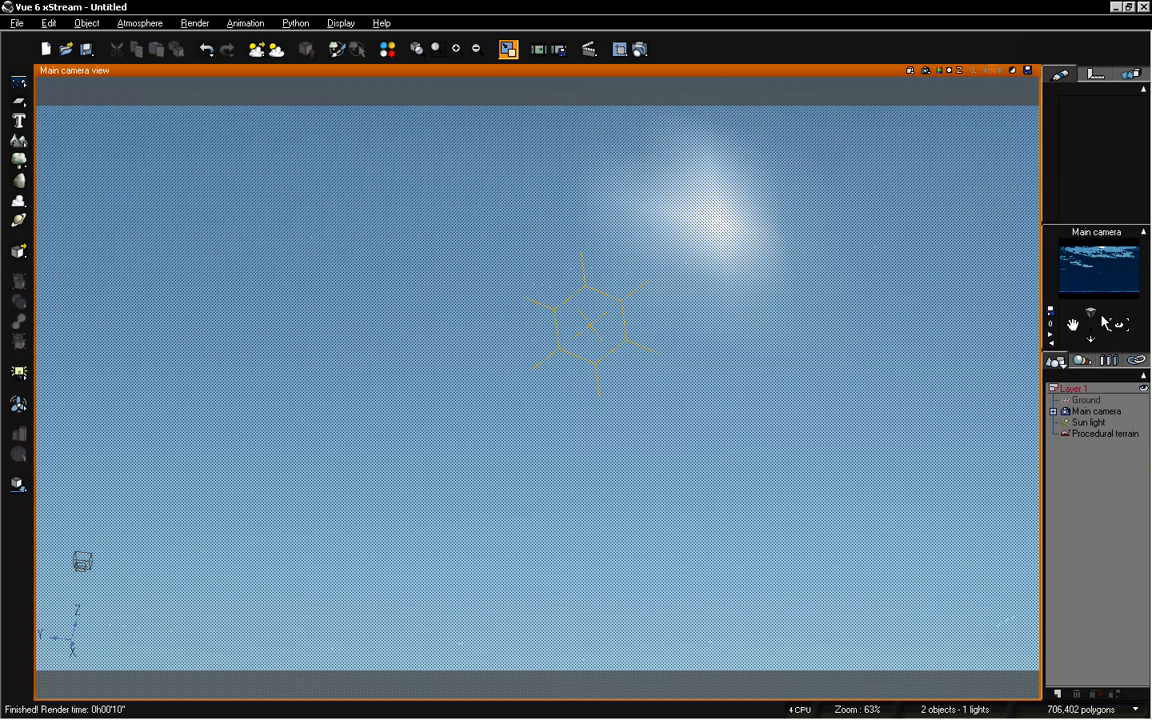
pyautogui.moveTo(1091, 313); pyautogui.dragTo(1091, 320)
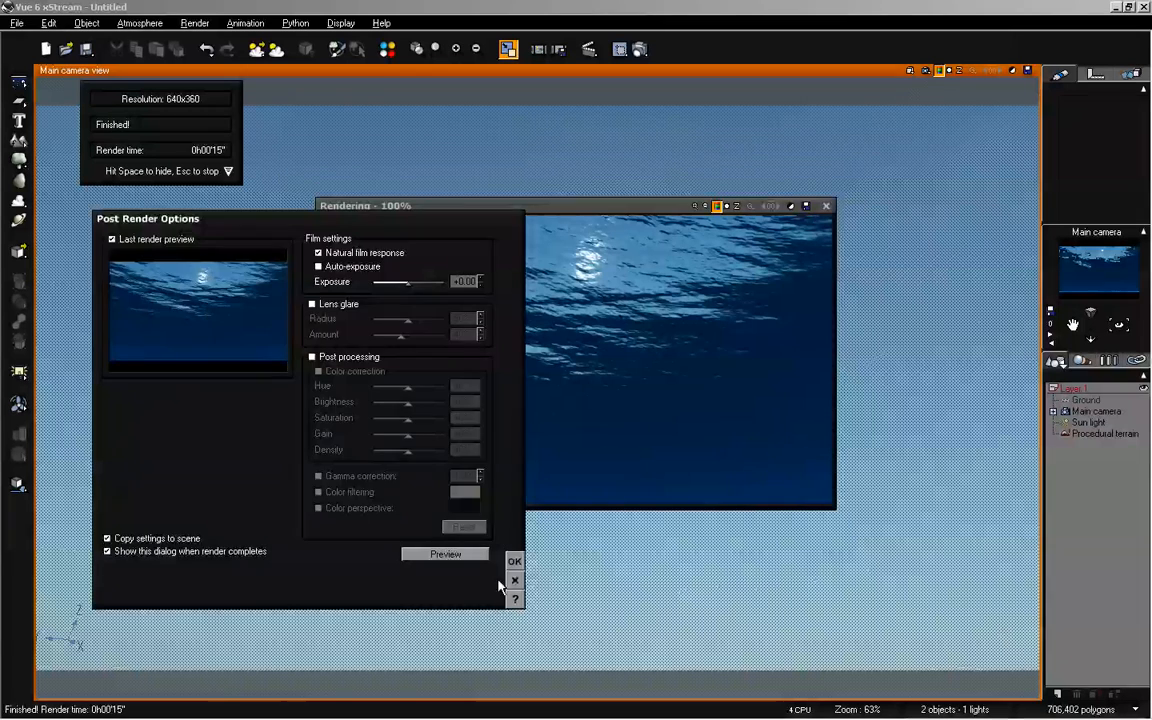
pyautogui.click(514, 561)
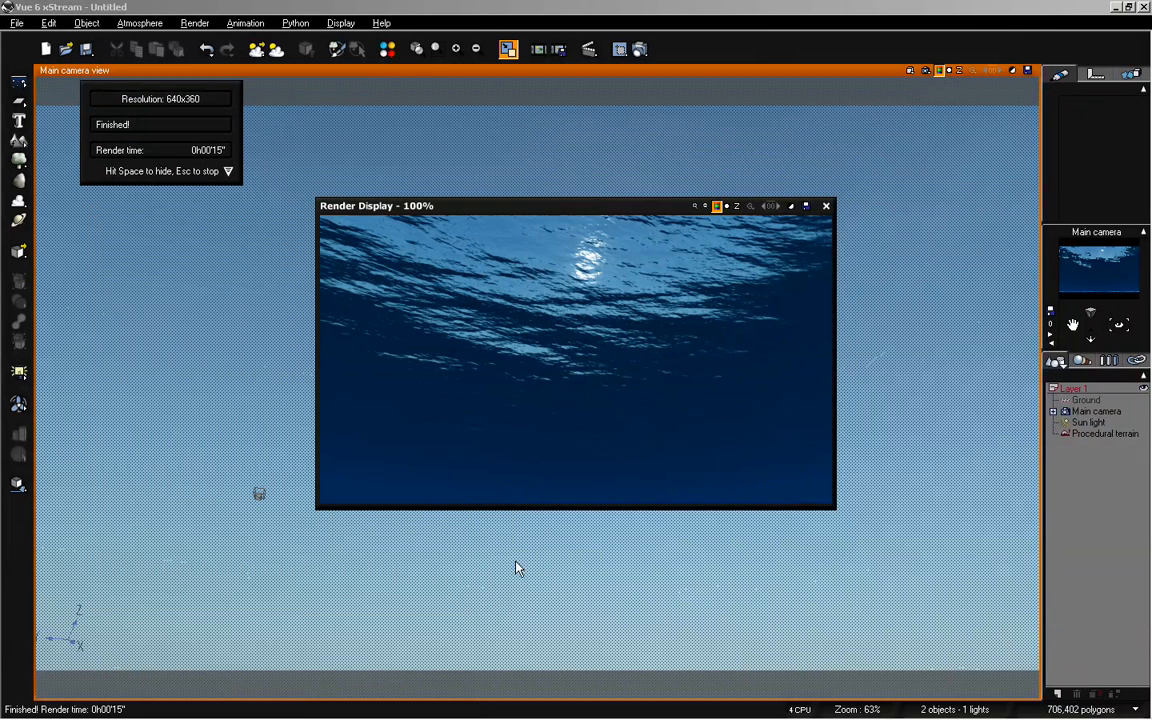
pyautogui.moveTo(587, 211); pyautogui.dragTo(589, 207)
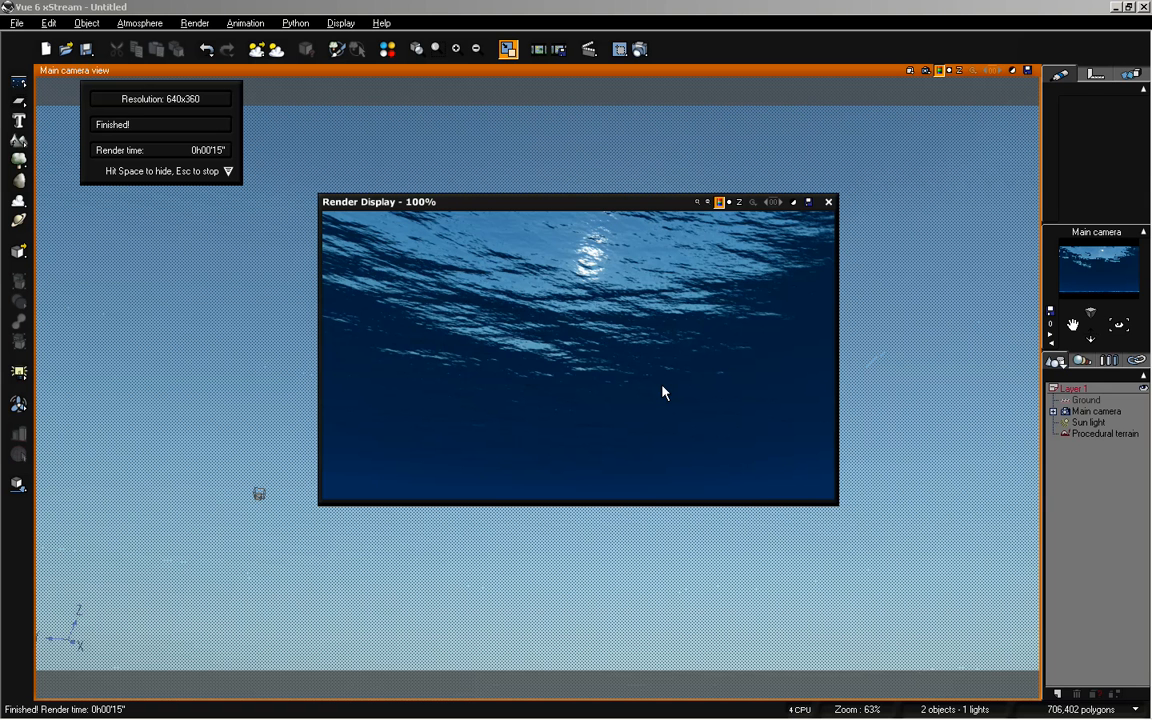
pyautogui.moveTo(654, 203); pyautogui.dragTo(637, 204)
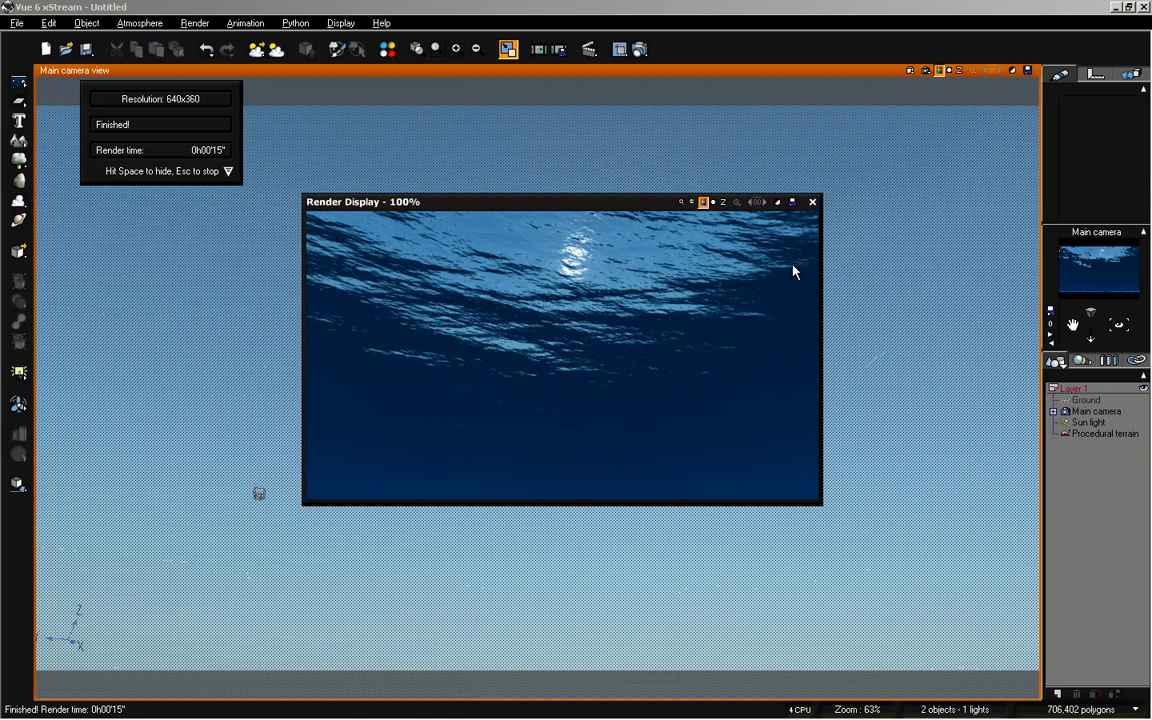
pyautogui.click(811, 203)
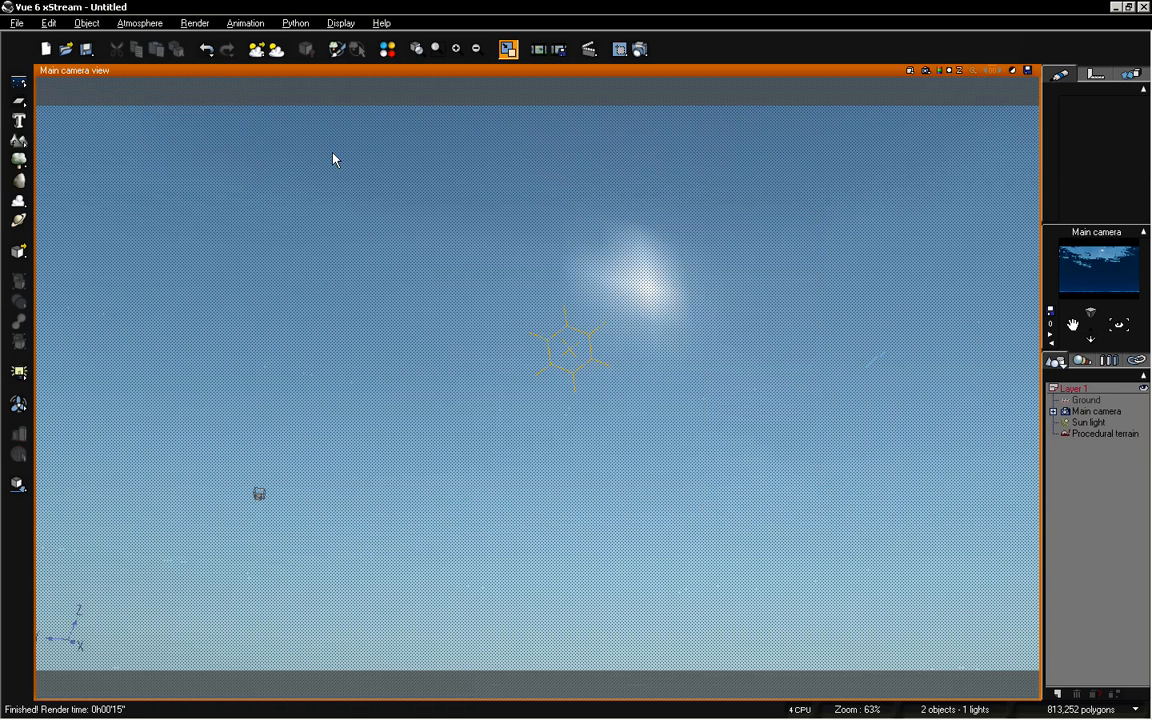
# Add a High Cumulus cloud layer from the Spectral clouds collection to the atmosphere, and apply the atmosphere changes
pyautogui.click(195, 23)
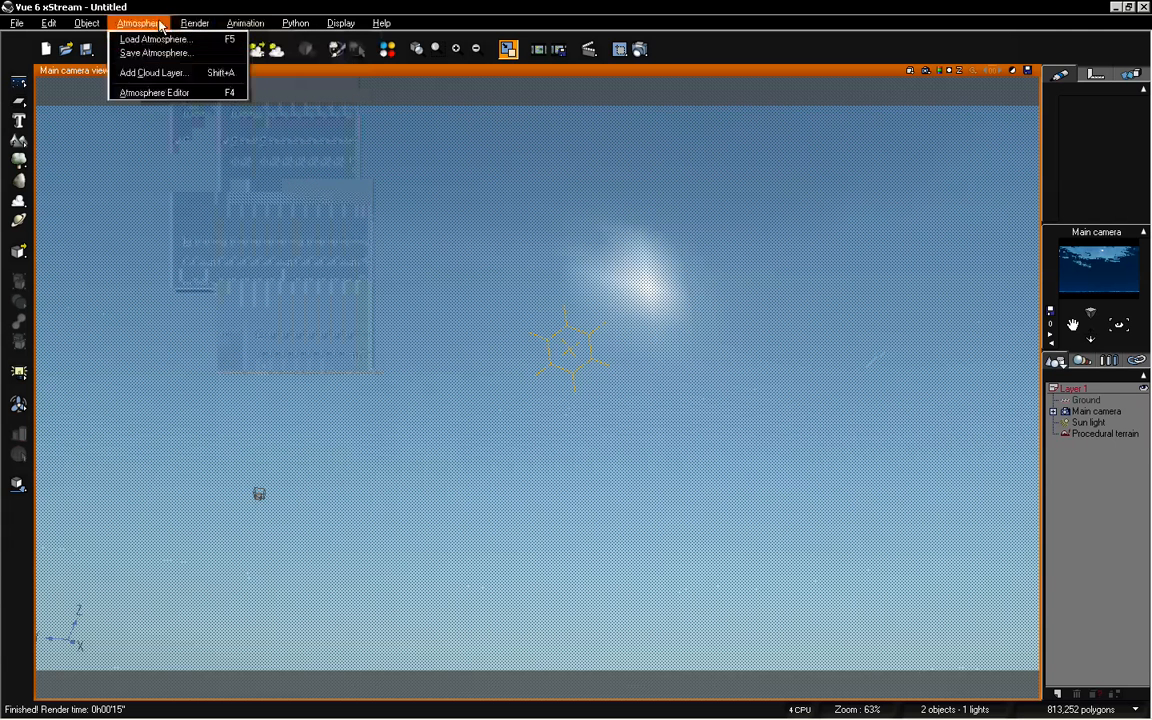
pyautogui.click(155, 92)
pyautogui.click(455, 271)
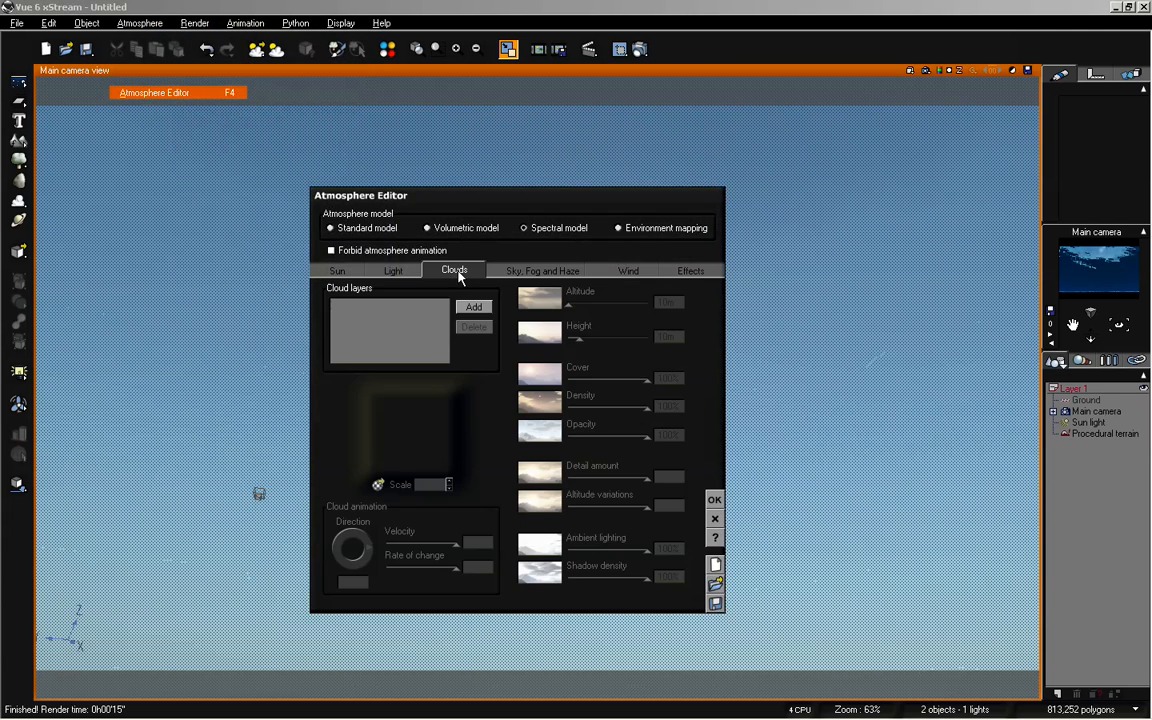
pyautogui.click(474, 307)
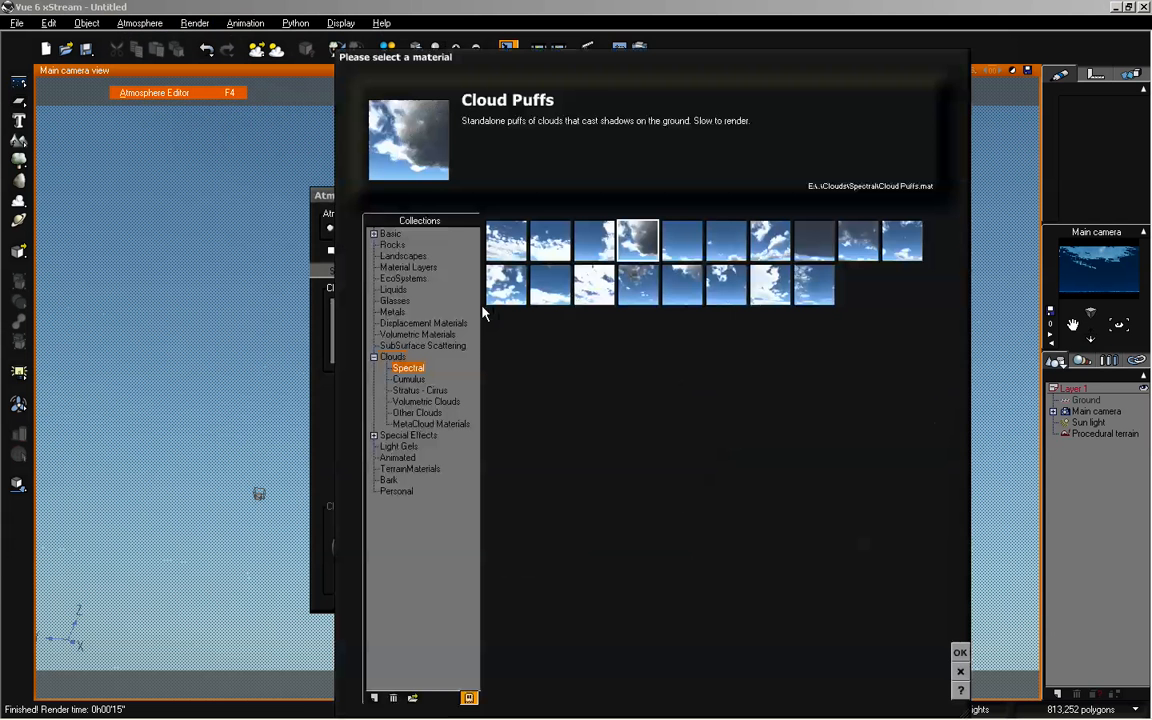
pyautogui.moveTo(601, 73); pyautogui.dragTo(519, 43)
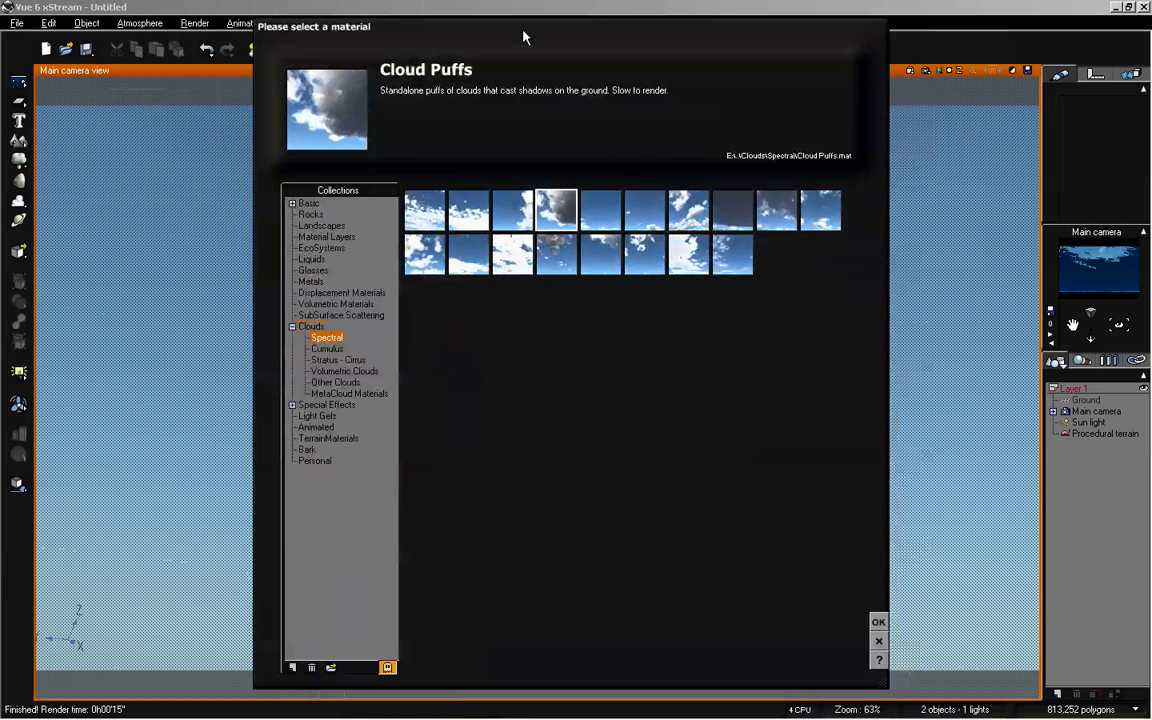
pyautogui.click(688, 210)
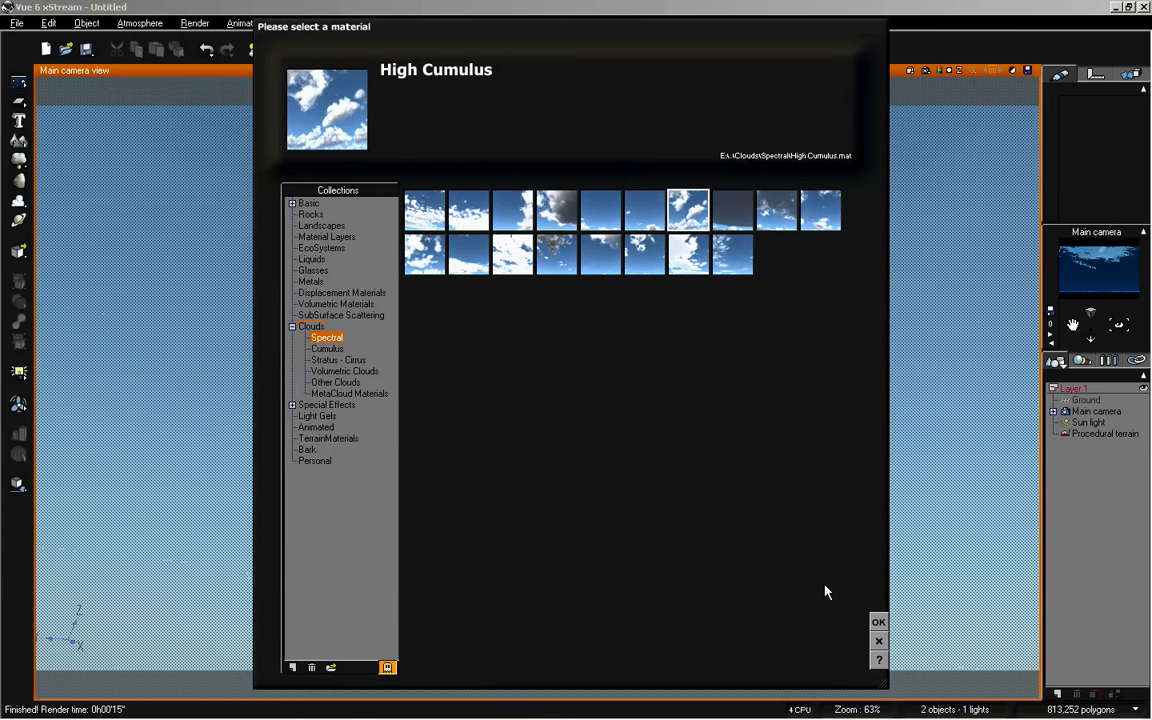
pyautogui.click(878, 622)
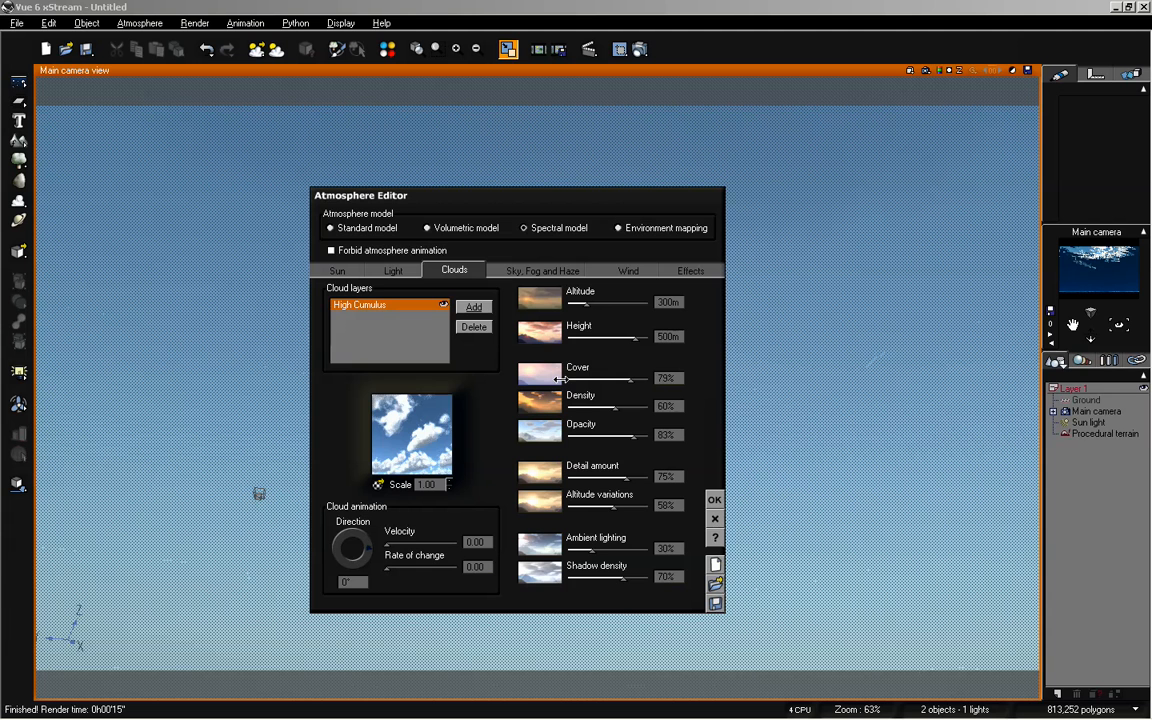
pyautogui.click(714, 499)
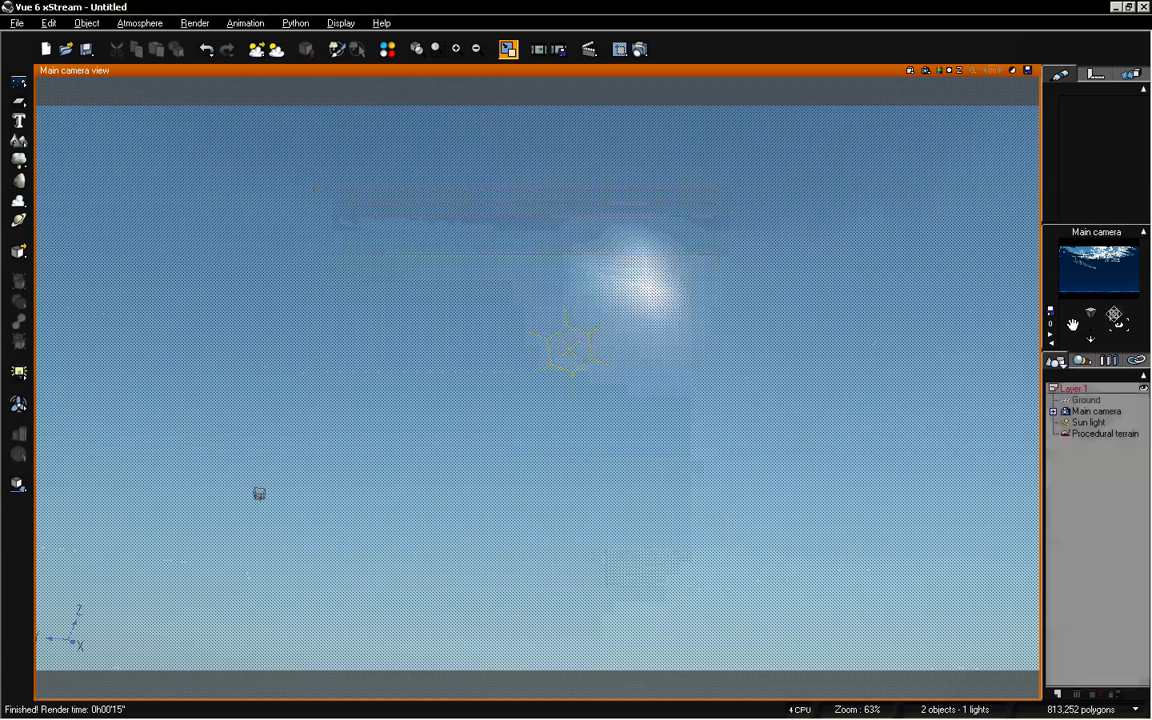
# Tilt the underwater camera slightly, render the clouded view at 640x360, accept the post render options, and close the render display
pyautogui.moveTo(1120, 325); pyautogui.dragTo(1121, 324)
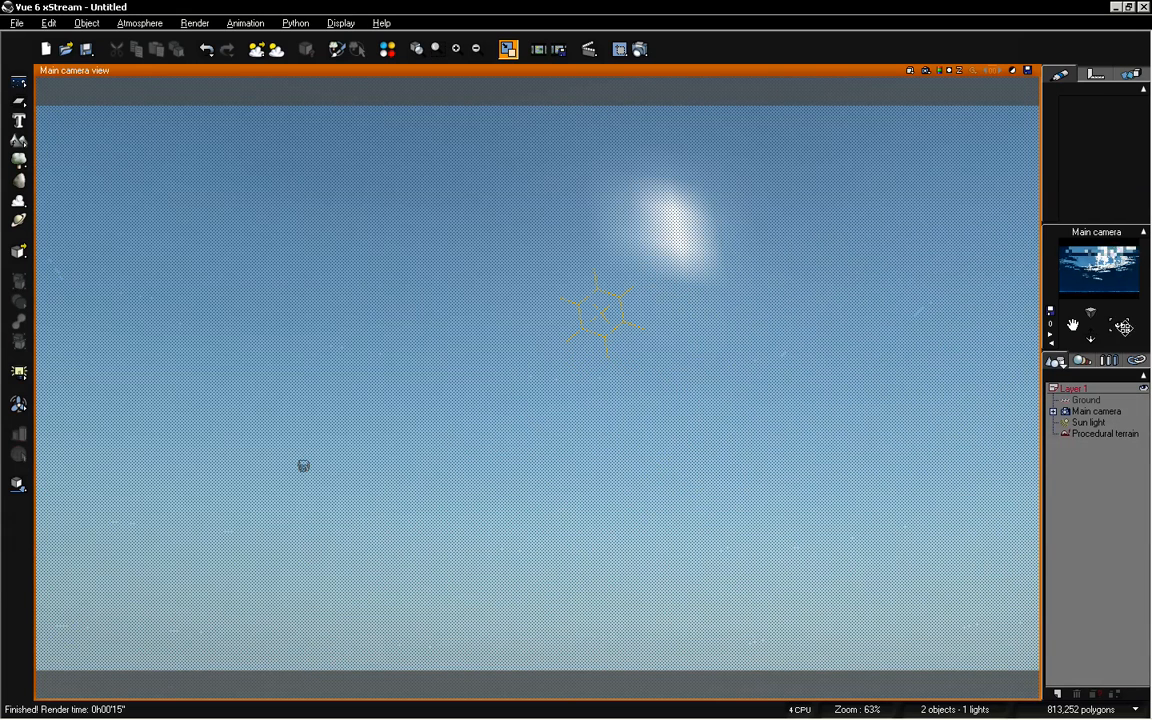
pyautogui.click(640, 49)
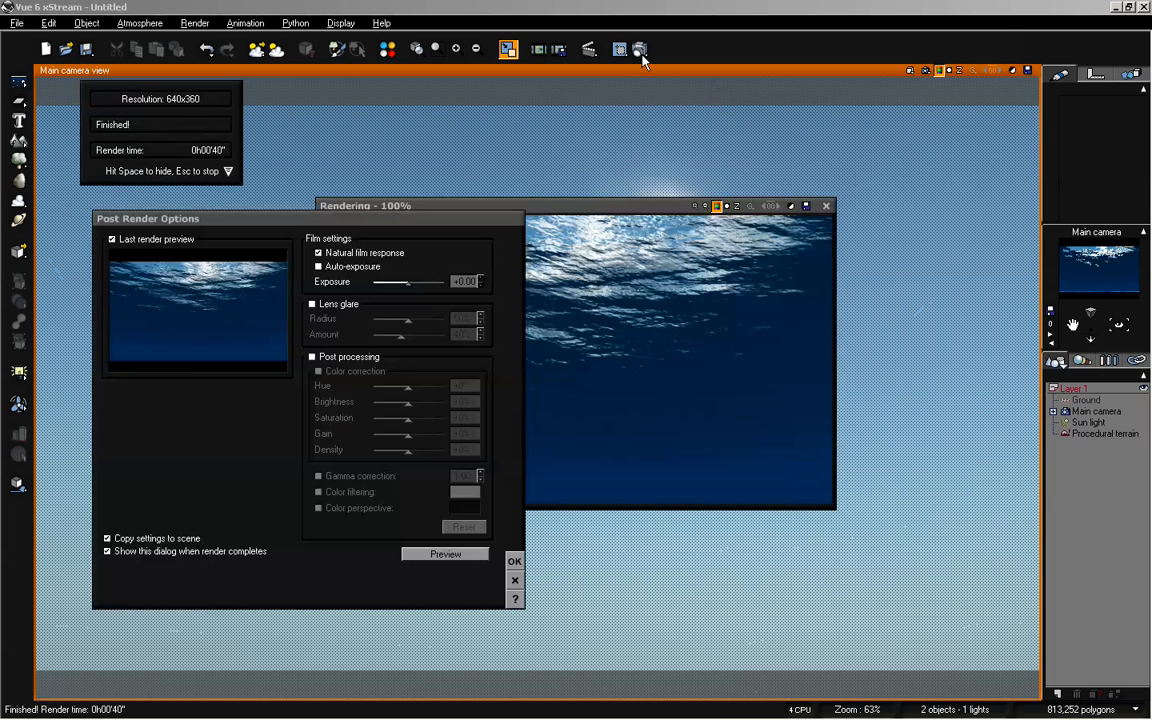
pyautogui.click(514, 561)
pyautogui.moveTo(532, 206); pyautogui.dragTo(524, 208)
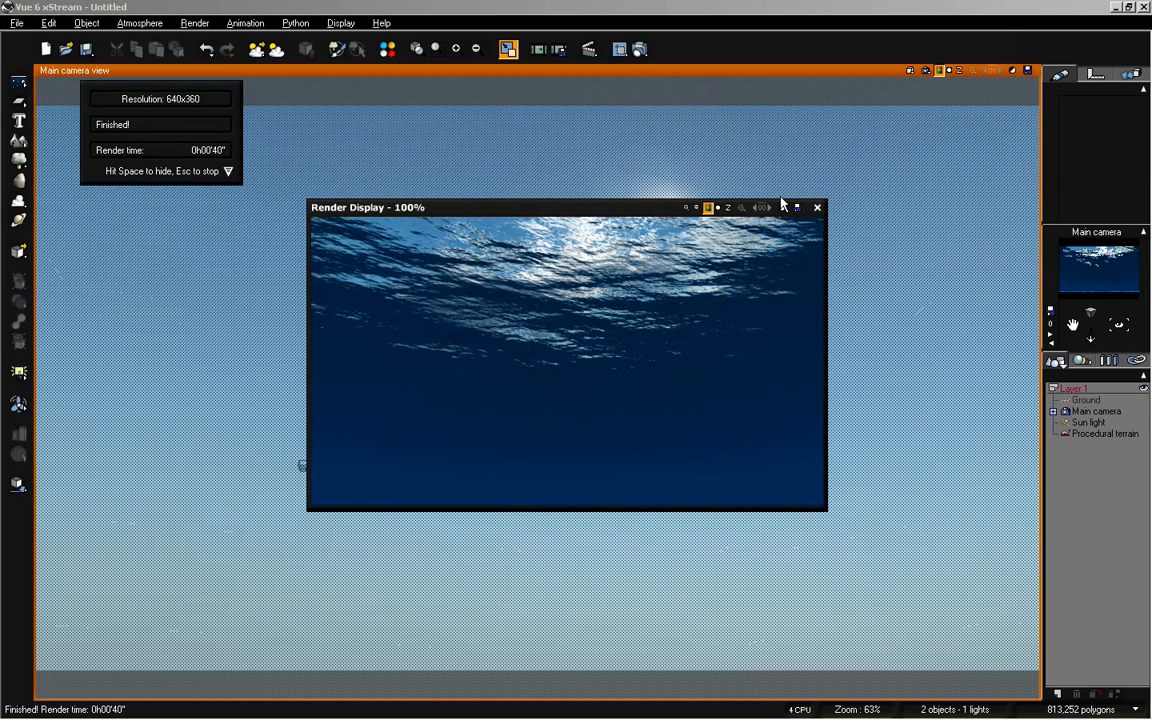
pyautogui.click(817, 209)
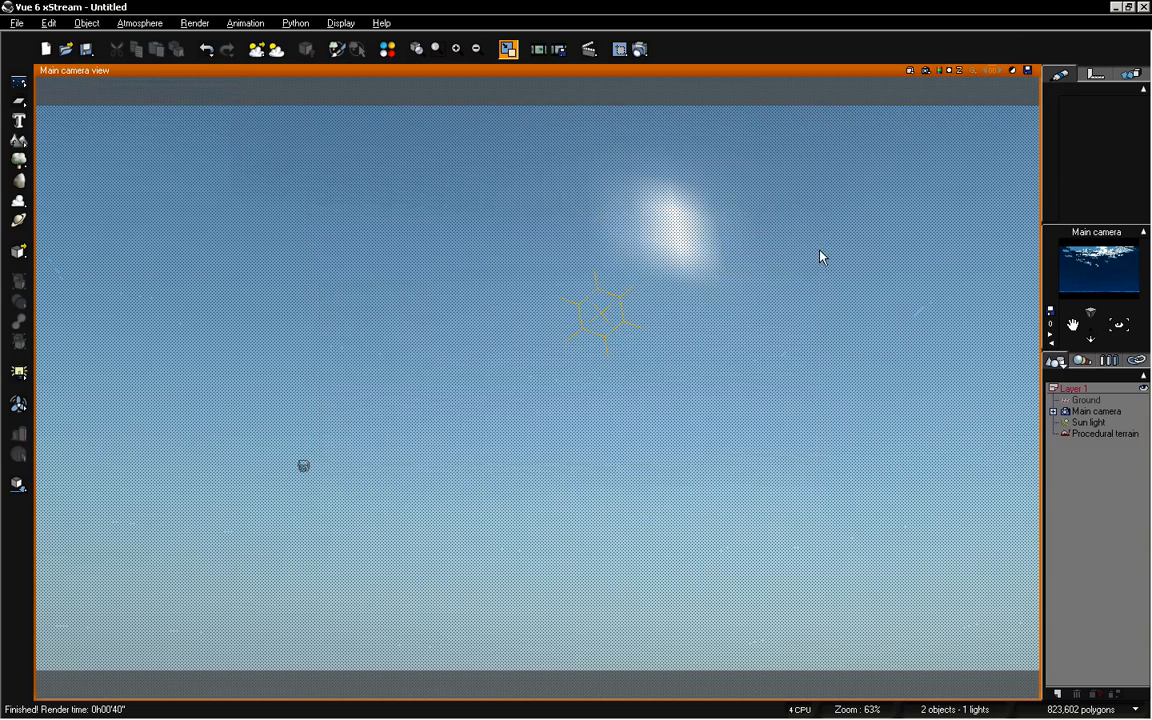
# Set the Fading out amount of the procedural terrain's water material to 54%, and deselect the terrain
pyautogui.click(1108, 434)
pyautogui.doubleClick(1065, 135)
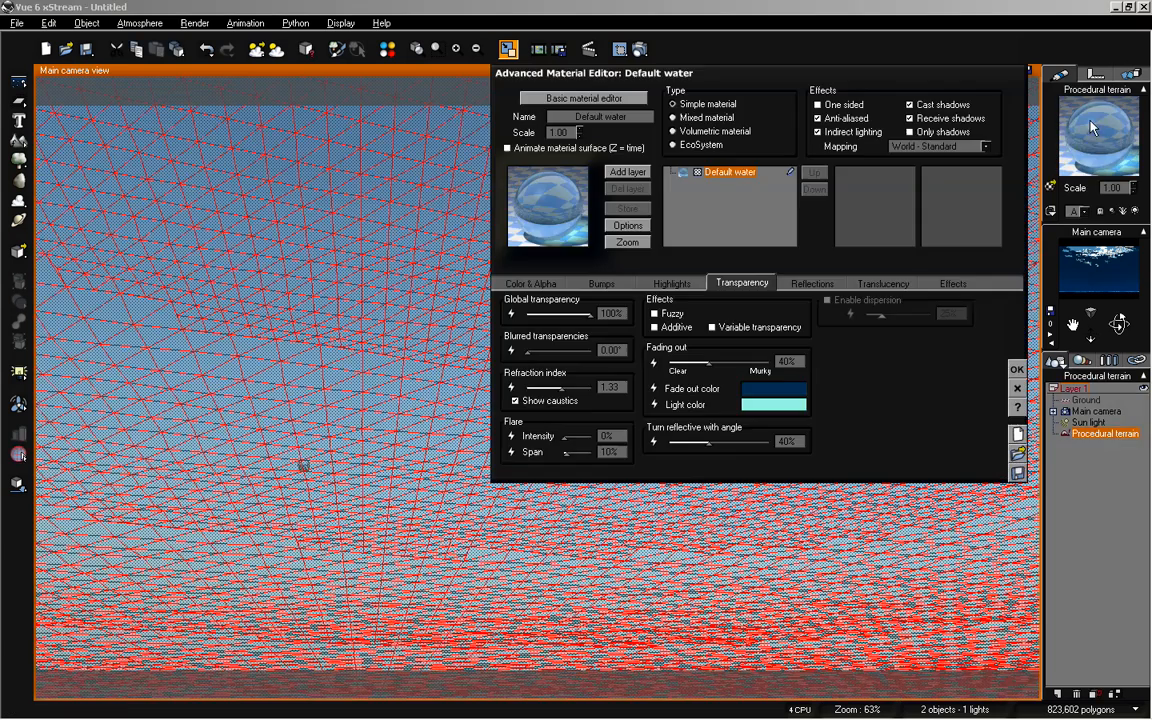
pyautogui.moveTo(716, 352); pyautogui.dragTo(738, 360)
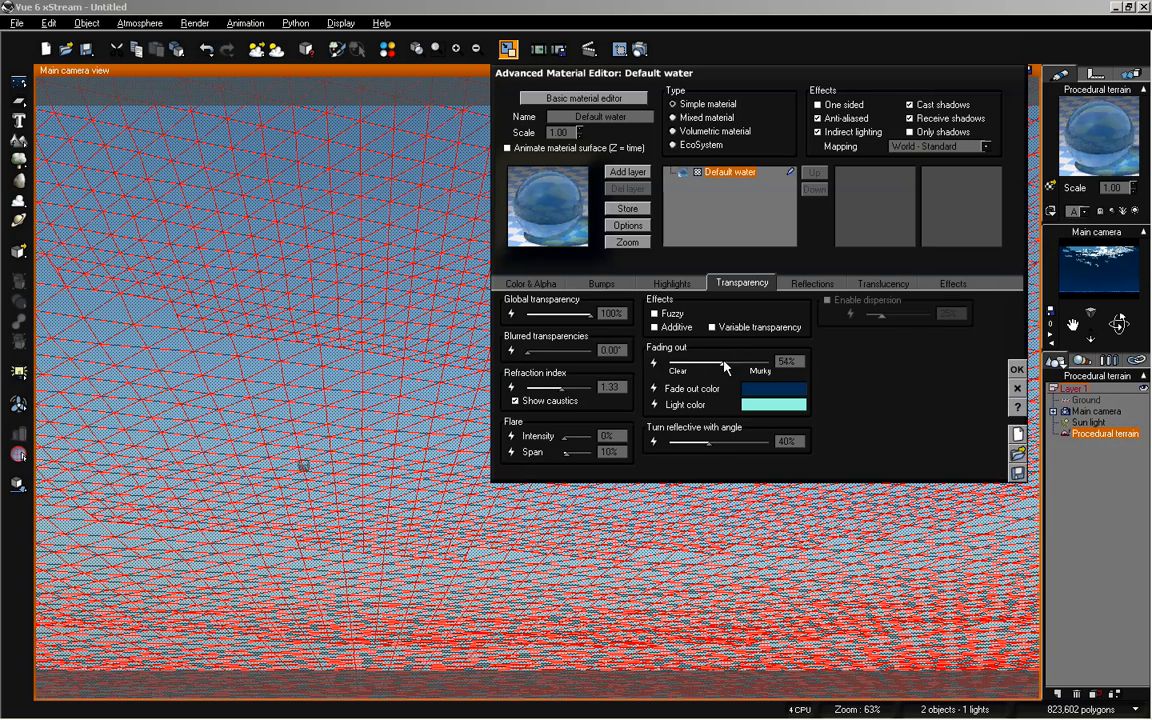
pyautogui.click(1016, 369)
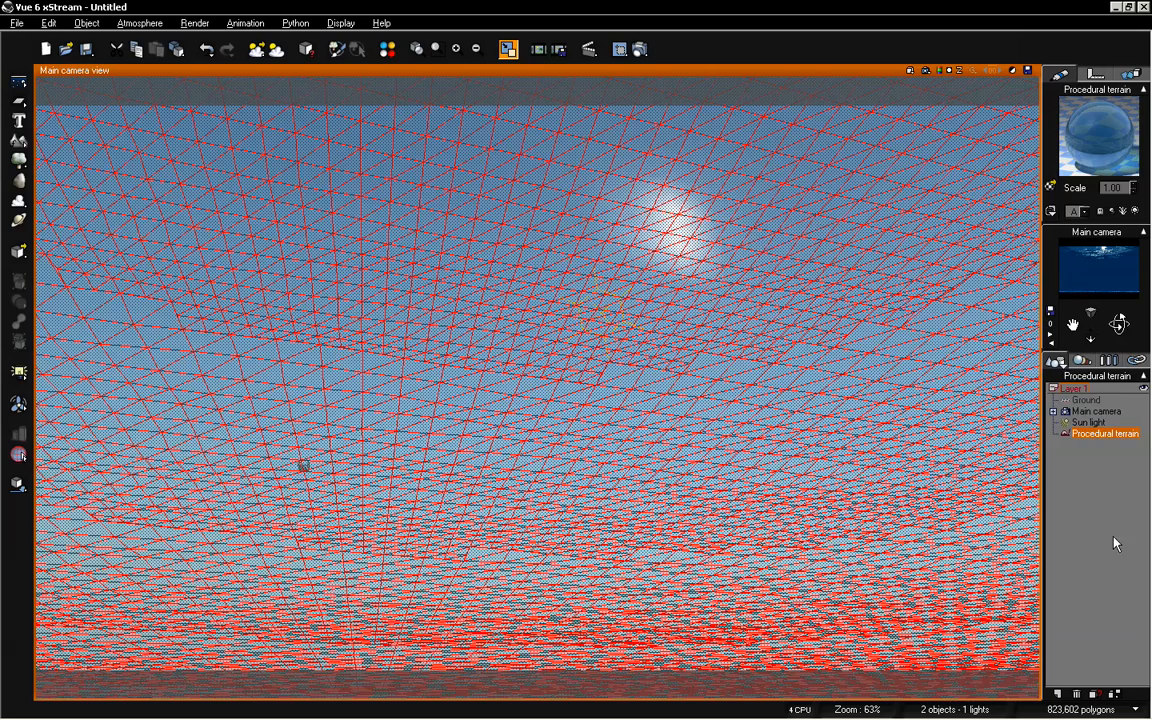
pyautogui.click(1113, 476)
# Re-aim the camera up at the sun, render the murkier water at 640x360, and close the render display
pyautogui.moveTo(1121, 326); pyautogui.dragTo(1121, 362)
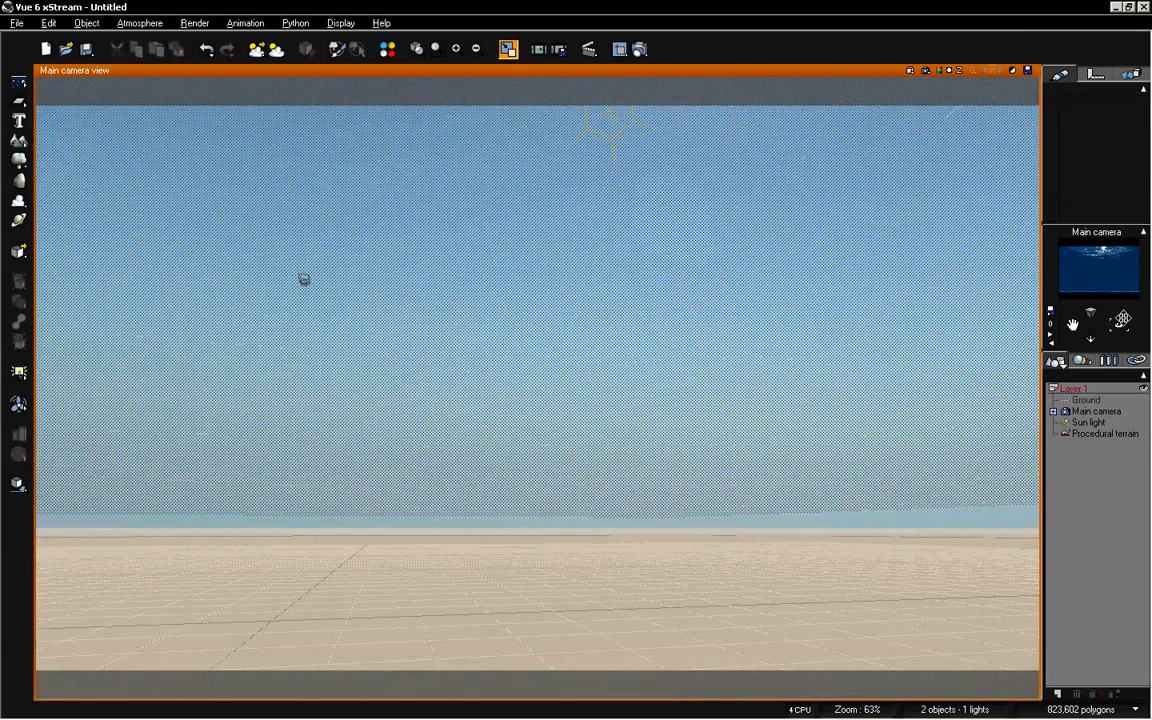
pyautogui.moveTo(304, 280); pyautogui.dragTo(303, 463, button='right')
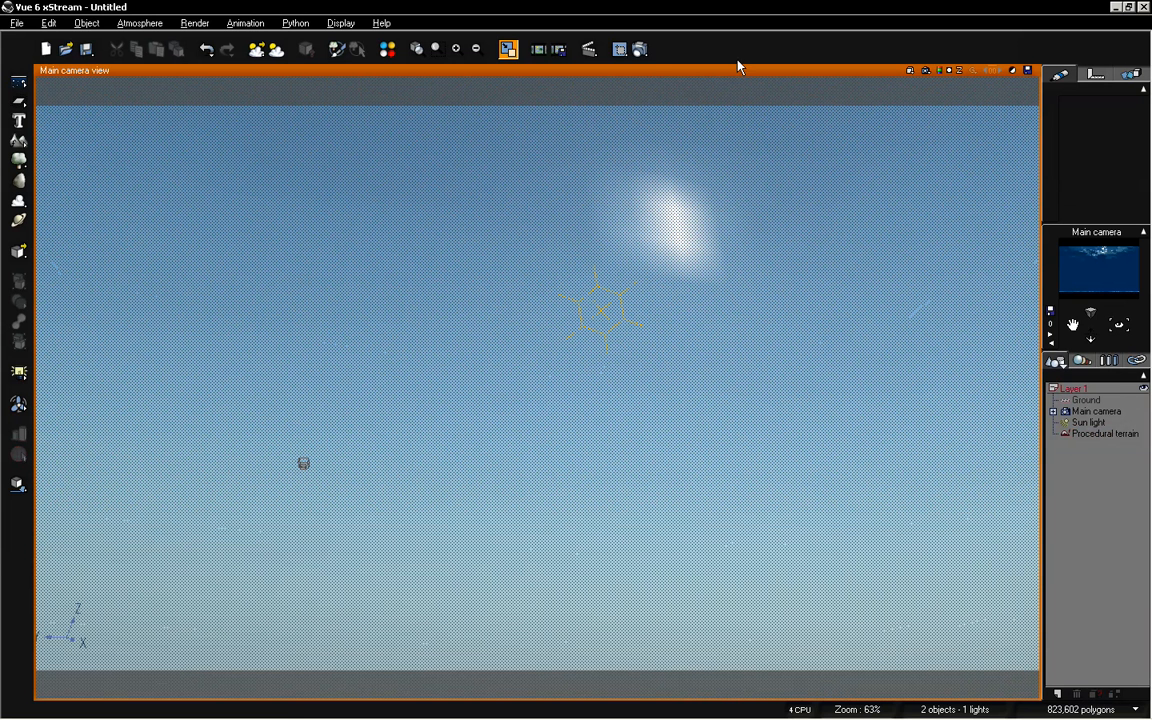
pyautogui.click(640, 52)
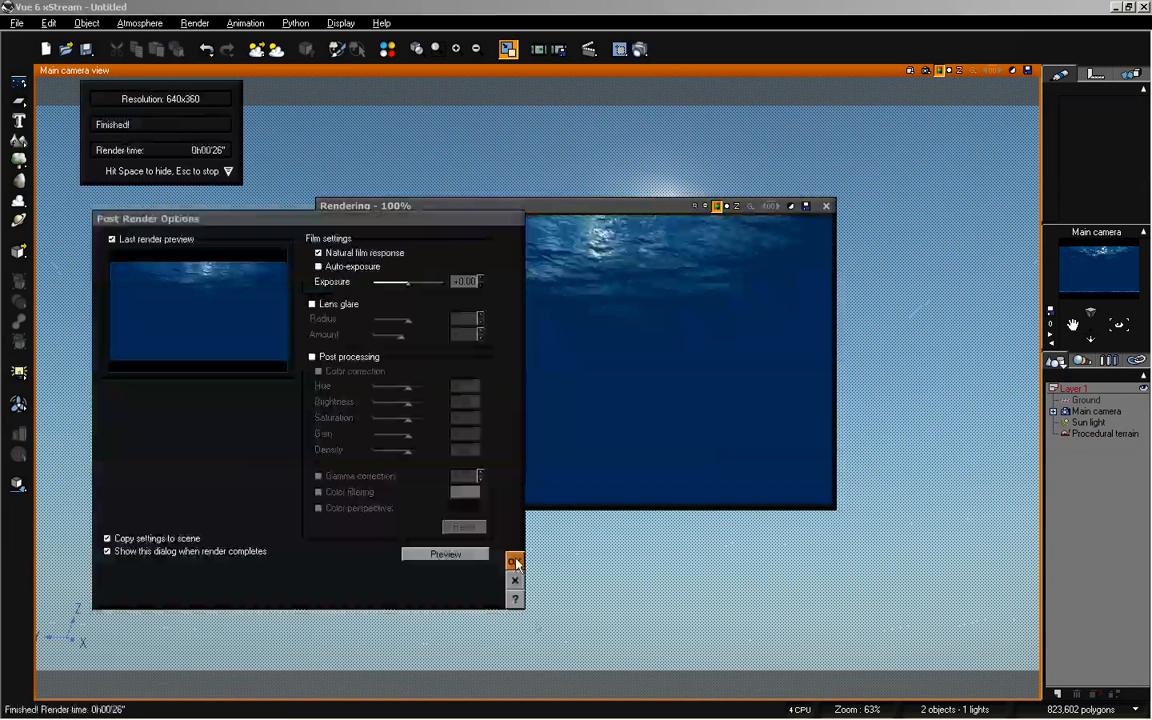
pyautogui.click(514, 573)
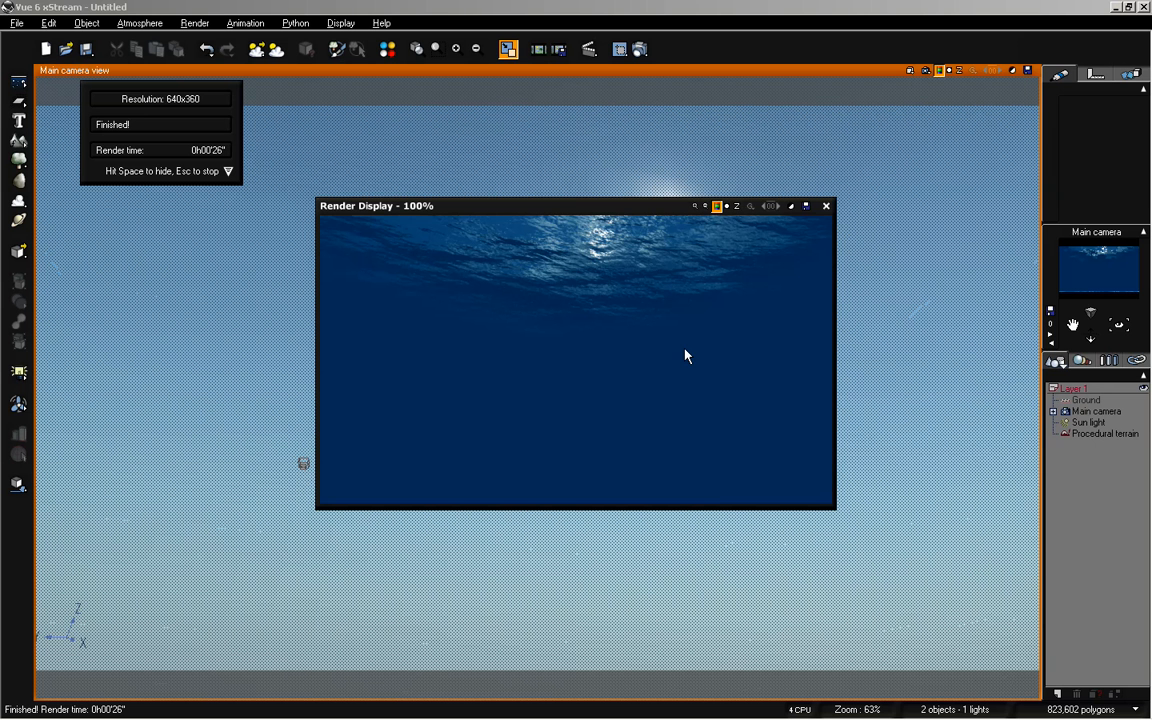
pyautogui.click(826, 206)
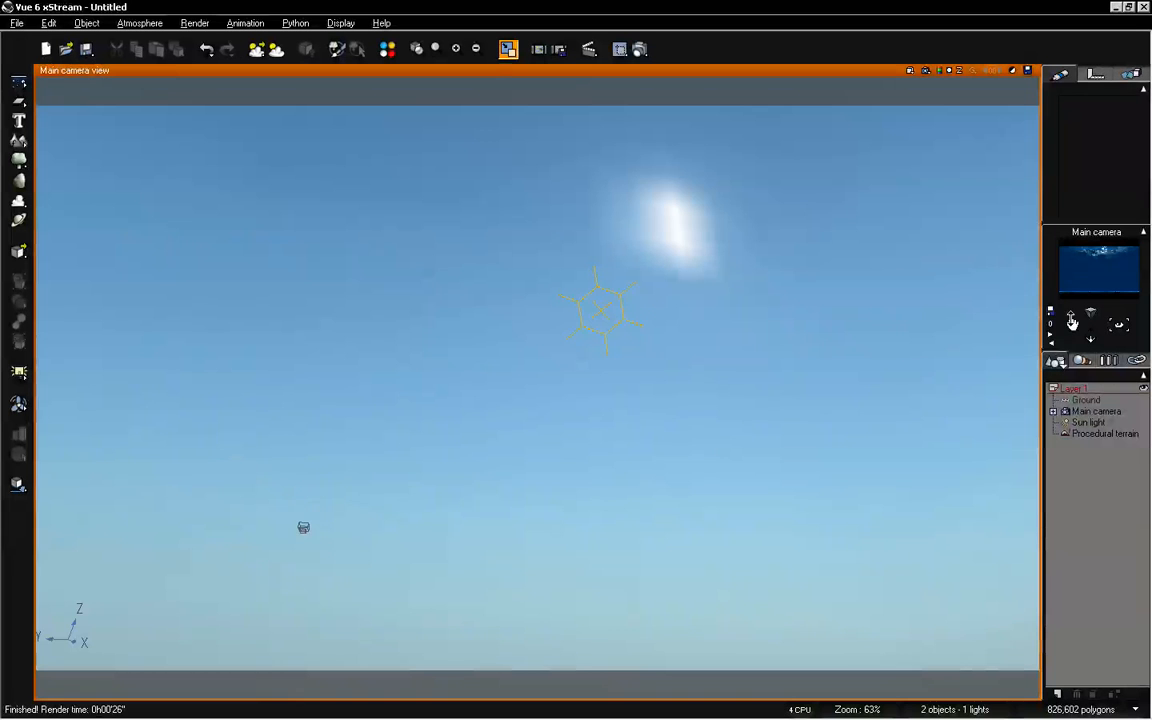
# Reposition the camera to face the sandy seabed, and lower the procedural terrain along its Z axis toward the ground
pyautogui.moveTo(303, 515); pyautogui.dragTo(303, 495, button='middle')
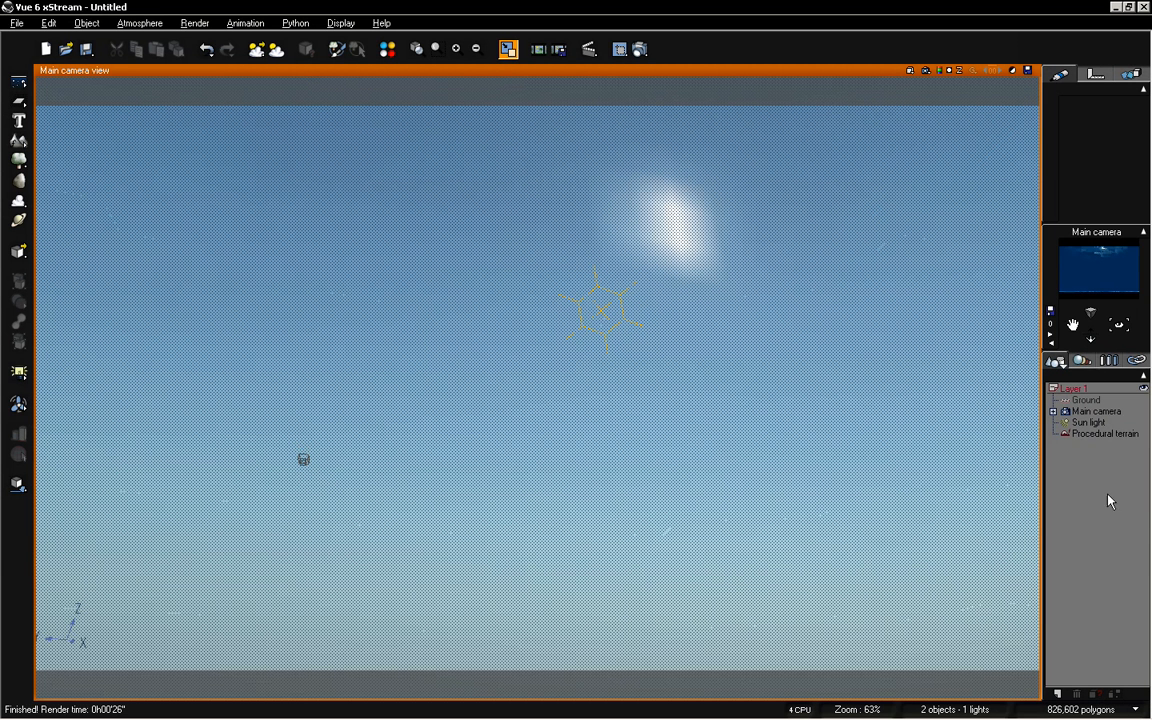
pyautogui.moveTo(1073, 322)
pyautogui.mouseDown()
pyautogui.moveTo(1119, 326)
pyautogui.moveTo(1073, 320)
pyautogui.mouseUp()
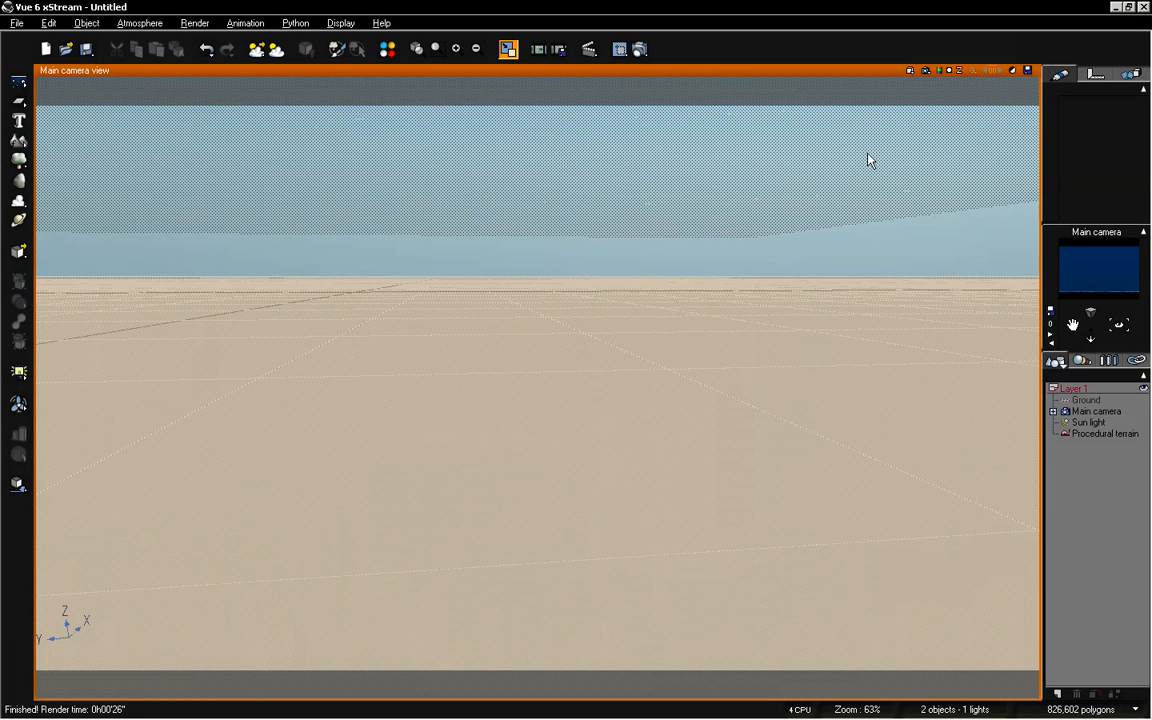
pyautogui.click(812, 158)
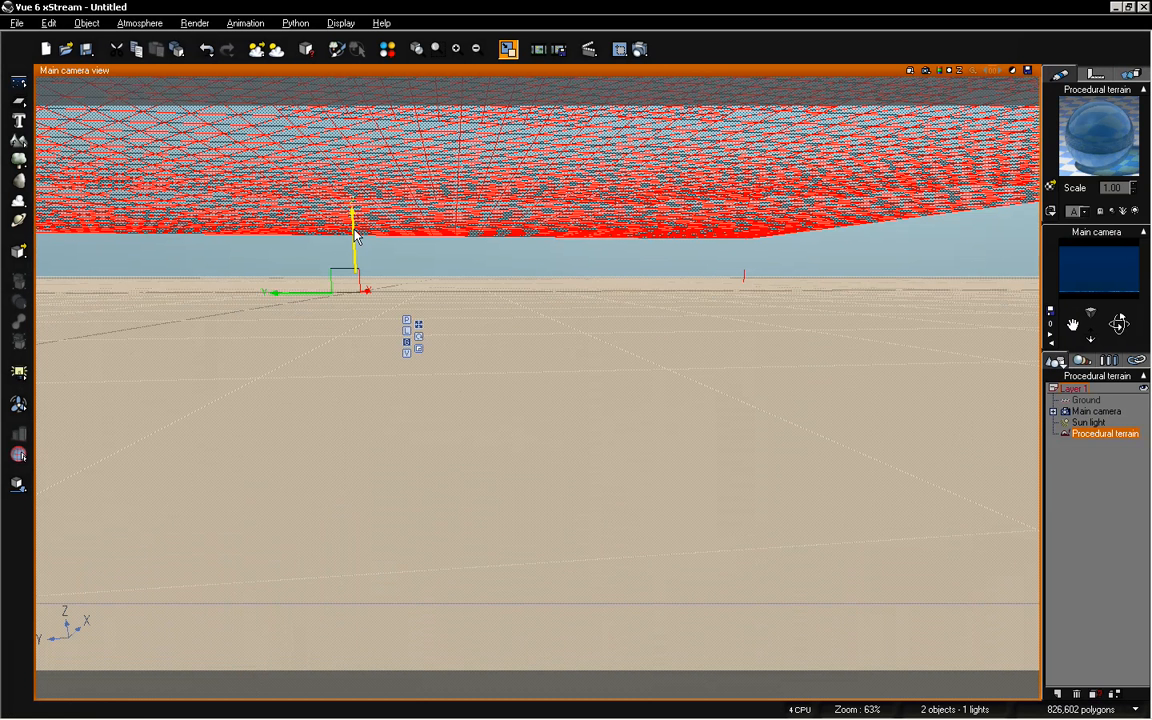
pyautogui.moveTo(353, 233); pyautogui.dragTo(354, 323)
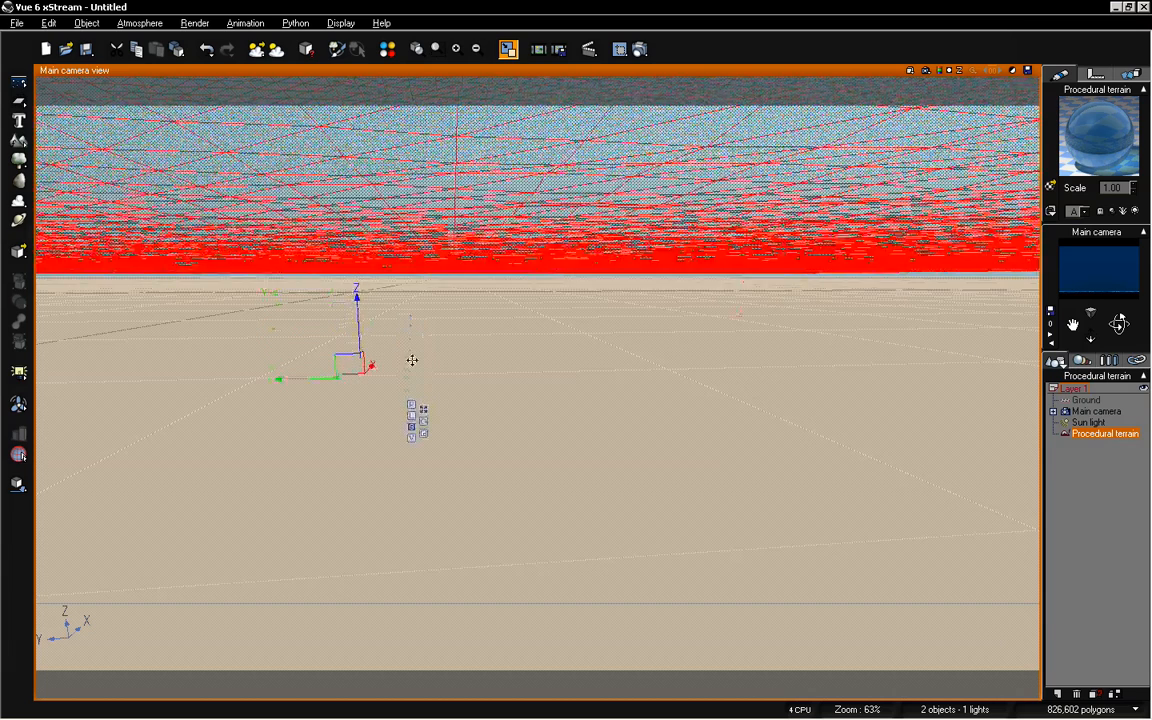
pyautogui.click(1090, 500)
pyautogui.moveTo(1125, 325)
pyautogui.mouseDown()
pyautogui.moveTo(1125, 336)
pyautogui.moveTo(1124, 316)
pyautogui.mouseUp()
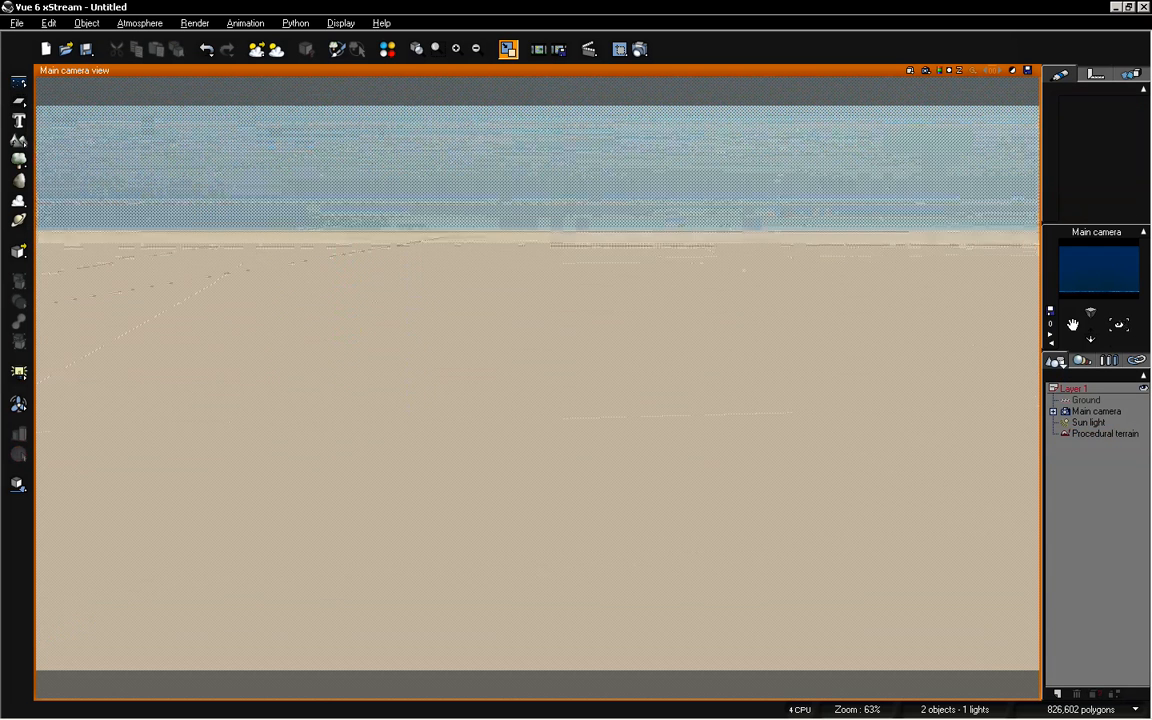
# Set the Fading out amount of the water material to 38%, deselect the terrain, and tilt the camera further toward the seabed
pyautogui.click(1095, 433)
pyautogui.doubleClick(1108, 145)
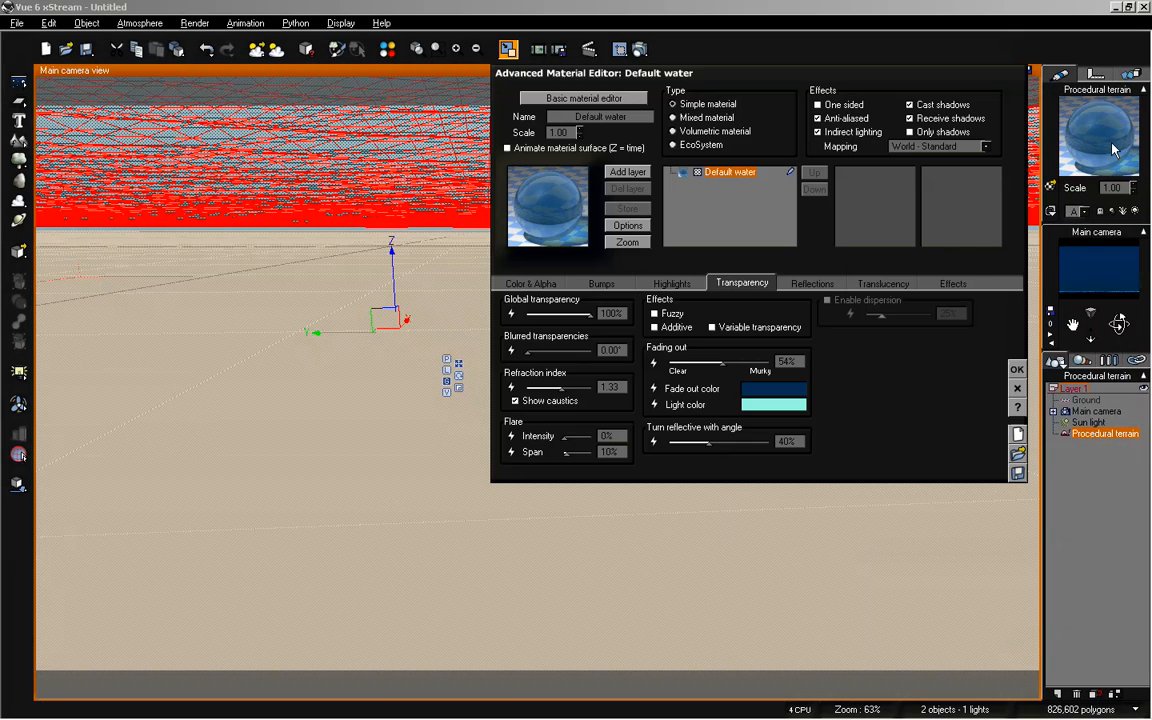
pyautogui.moveTo(721, 363); pyautogui.dragTo(706, 363)
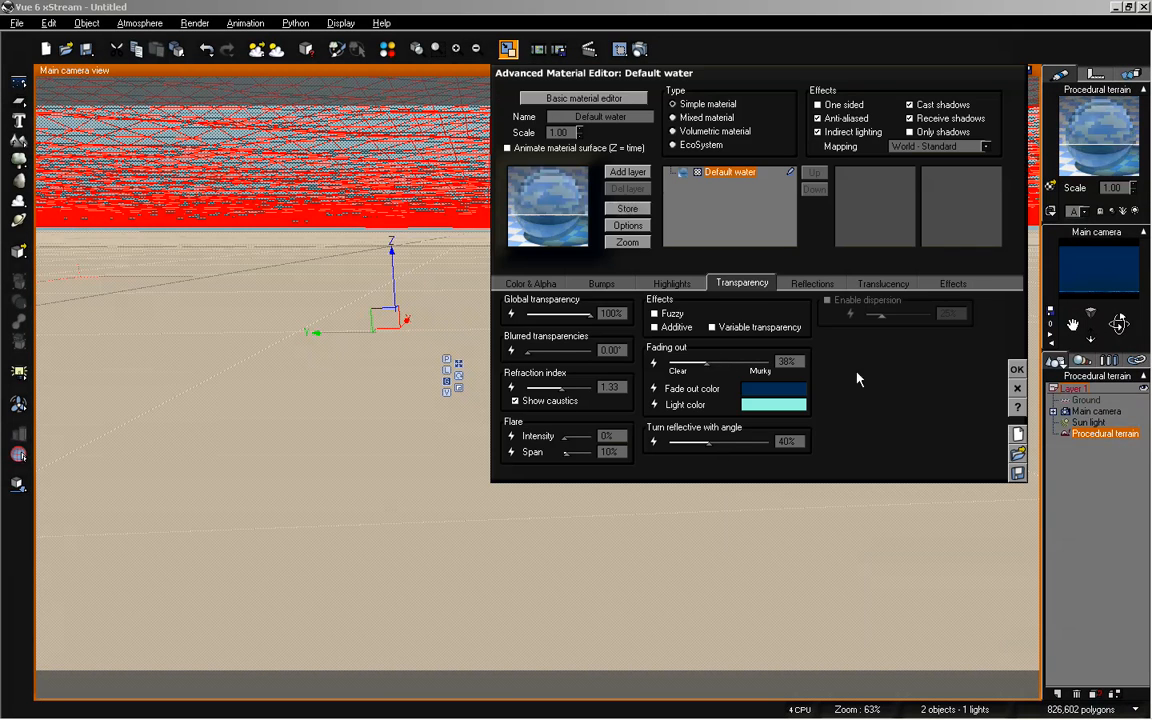
pyautogui.click(1016, 366)
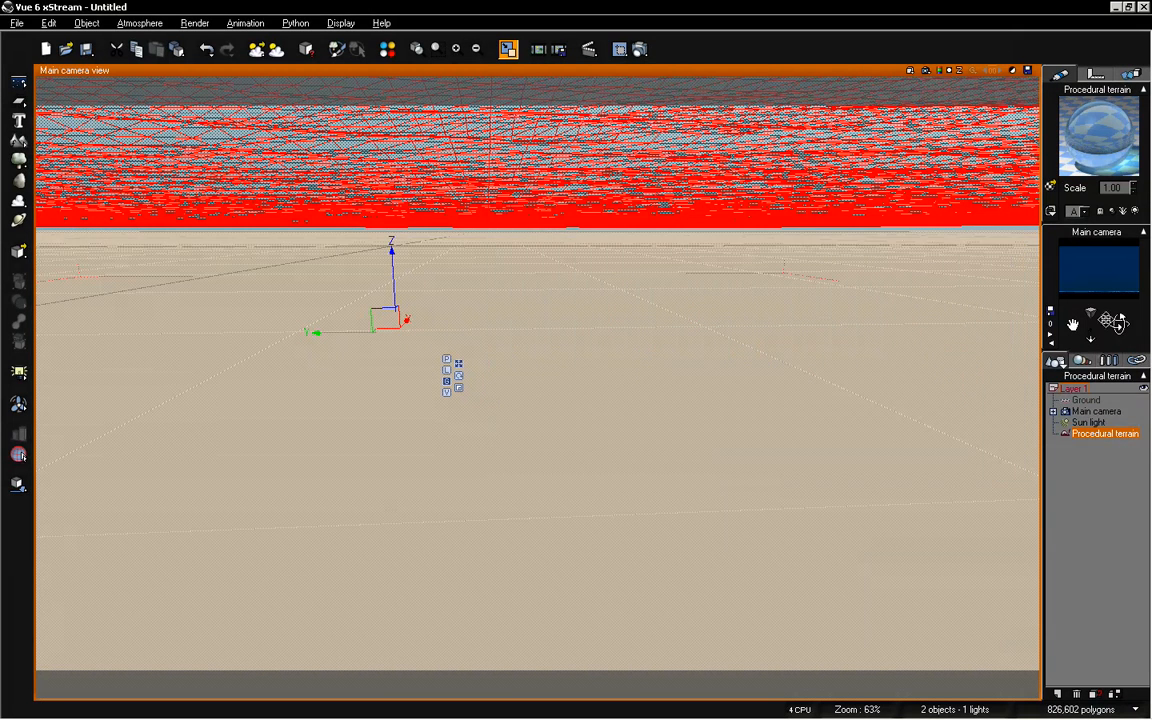
pyautogui.click(1098, 498)
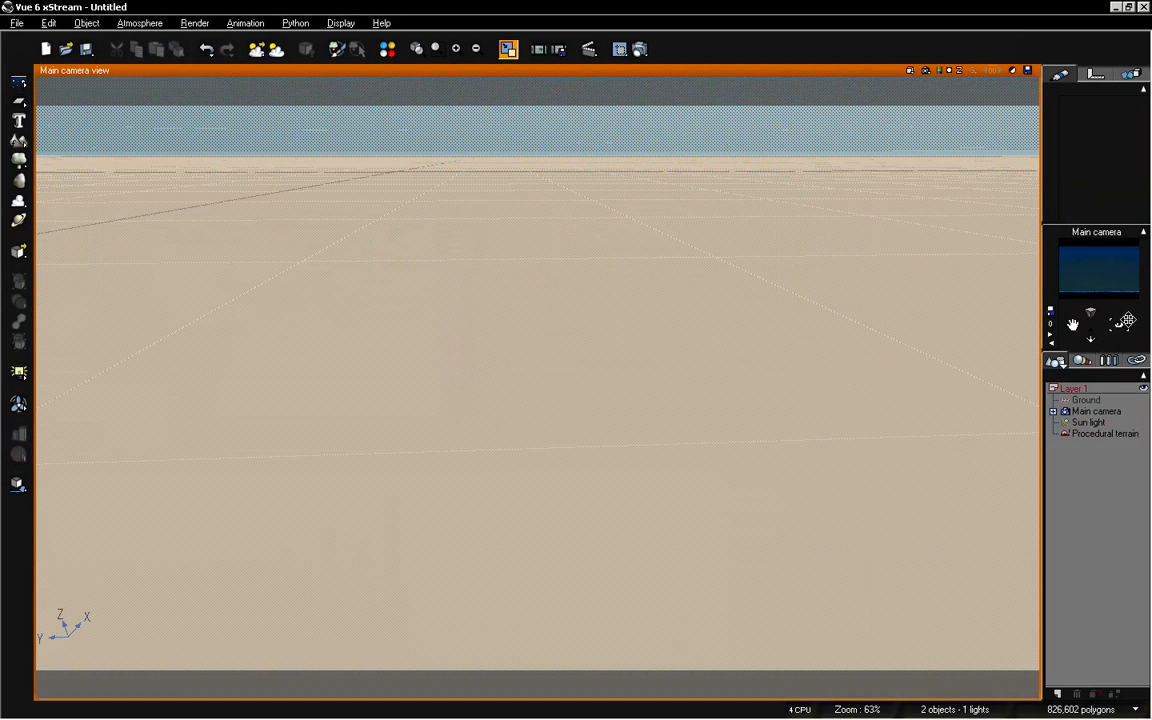
# Set the atmosphere's global light balance to 77%, shifting it toward sunlight
pyautogui.click(150, 23)
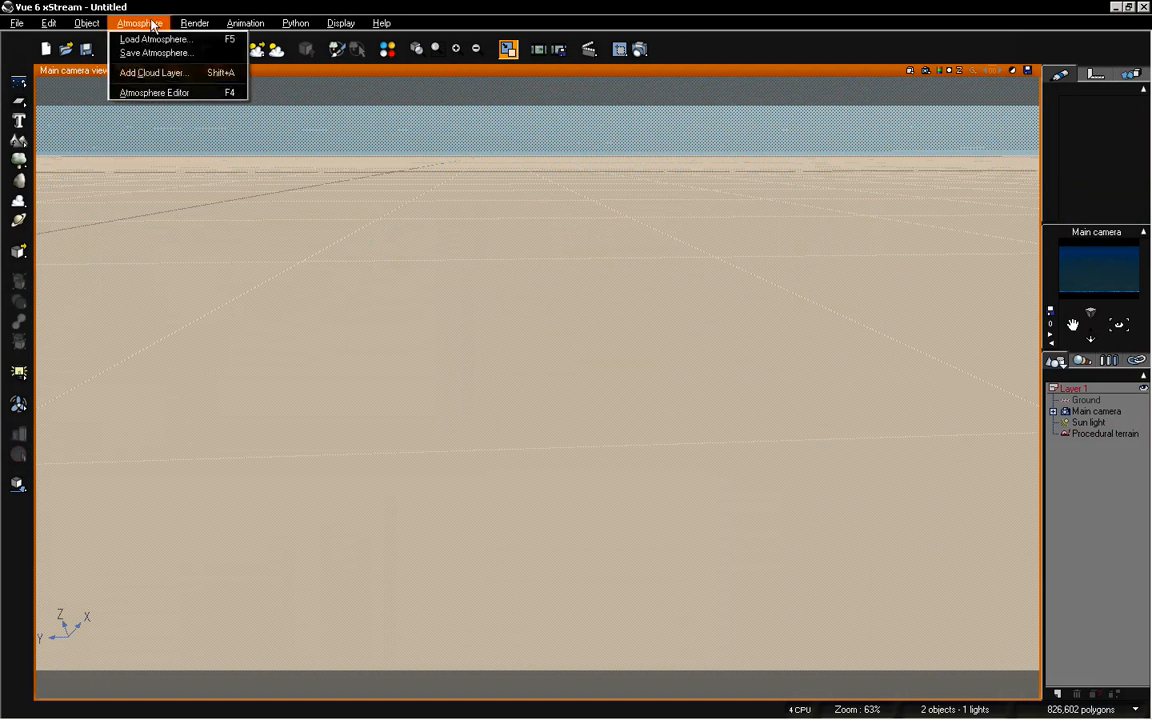
pyautogui.click(165, 93)
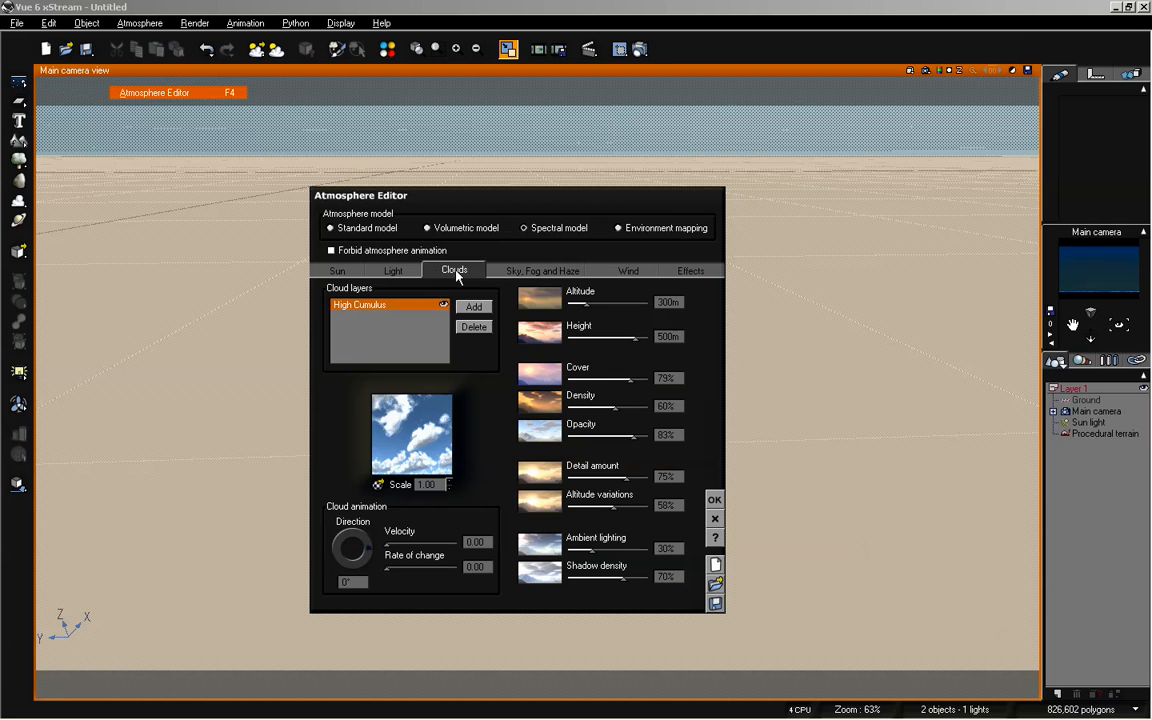
pyautogui.click(397, 272)
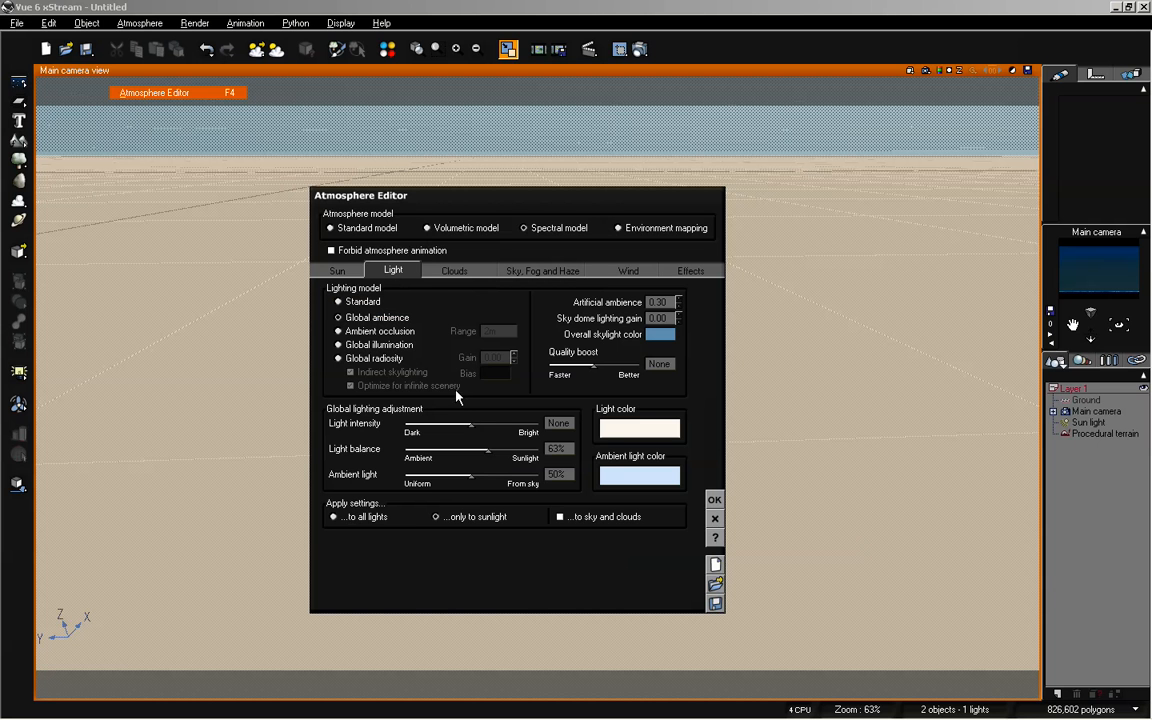
pyautogui.moveTo(458, 452); pyautogui.dragTo(476, 452)
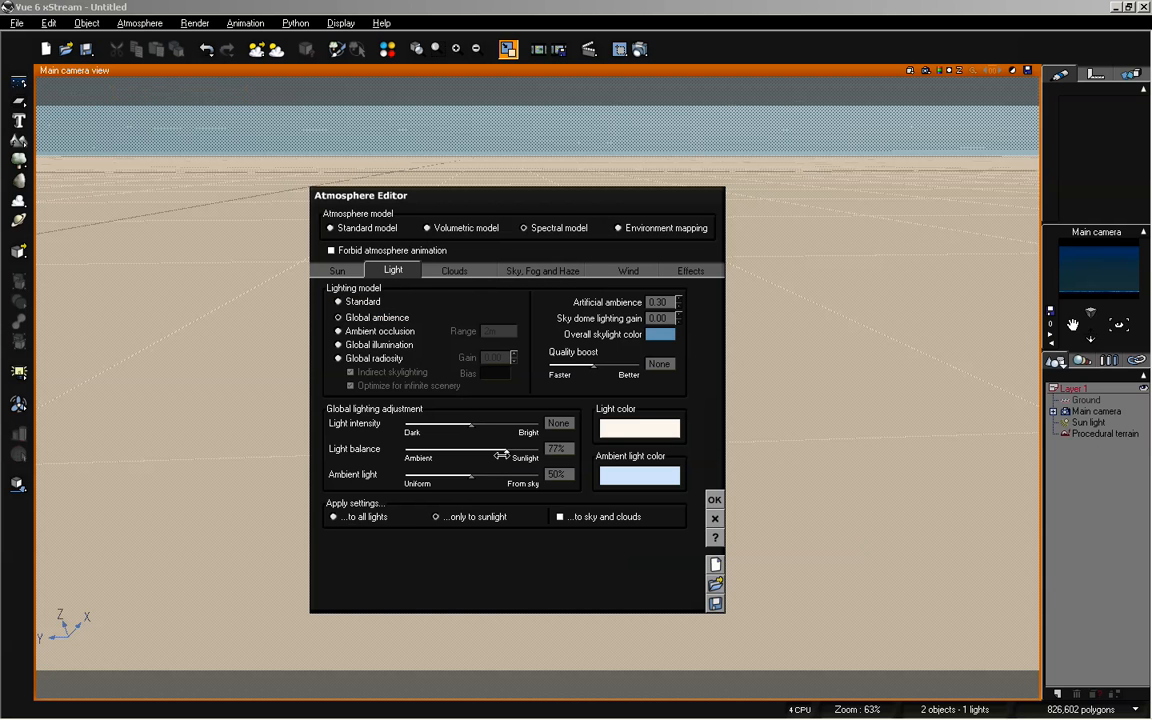
pyautogui.click(714, 499)
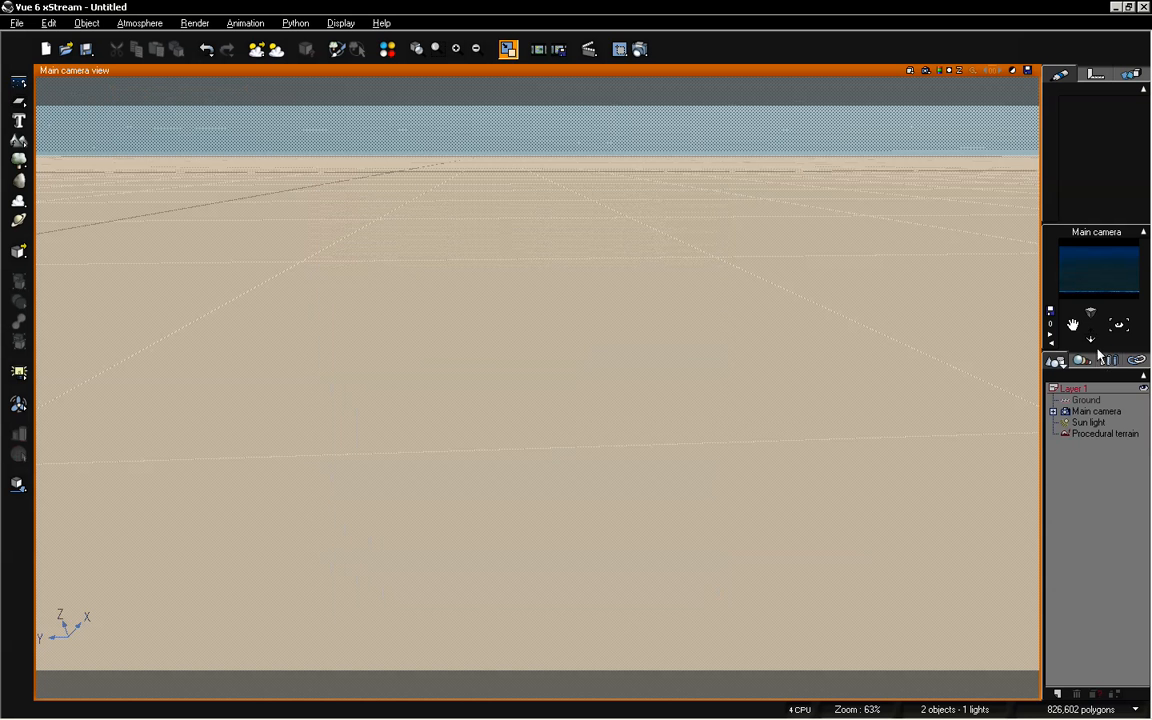
# Adjust the camera over the sandy seabed to show more of the distance, render the underwater view at 640x360, and close the render display
pyautogui.moveTo(1090, 338); pyautogui.dragTo(1090, 338)
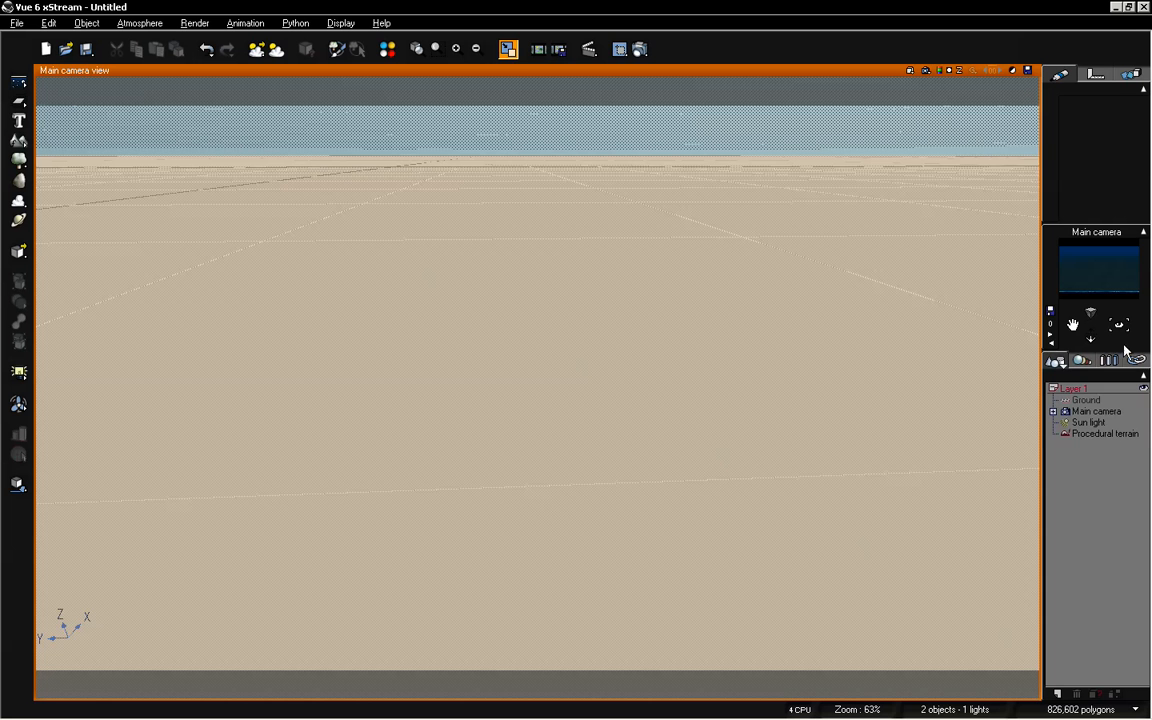
pyautogui.moveTo(1120, 326); pyautogui.dragTo(1120, 327)
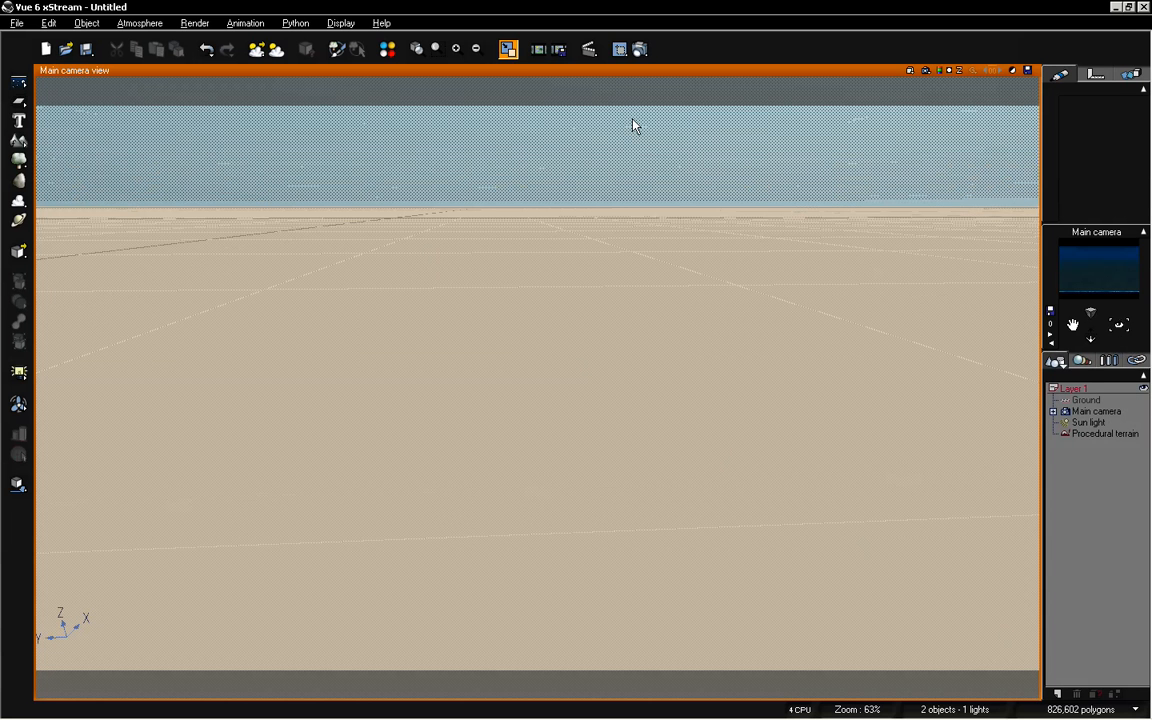
pyautogui.click(640, 50)
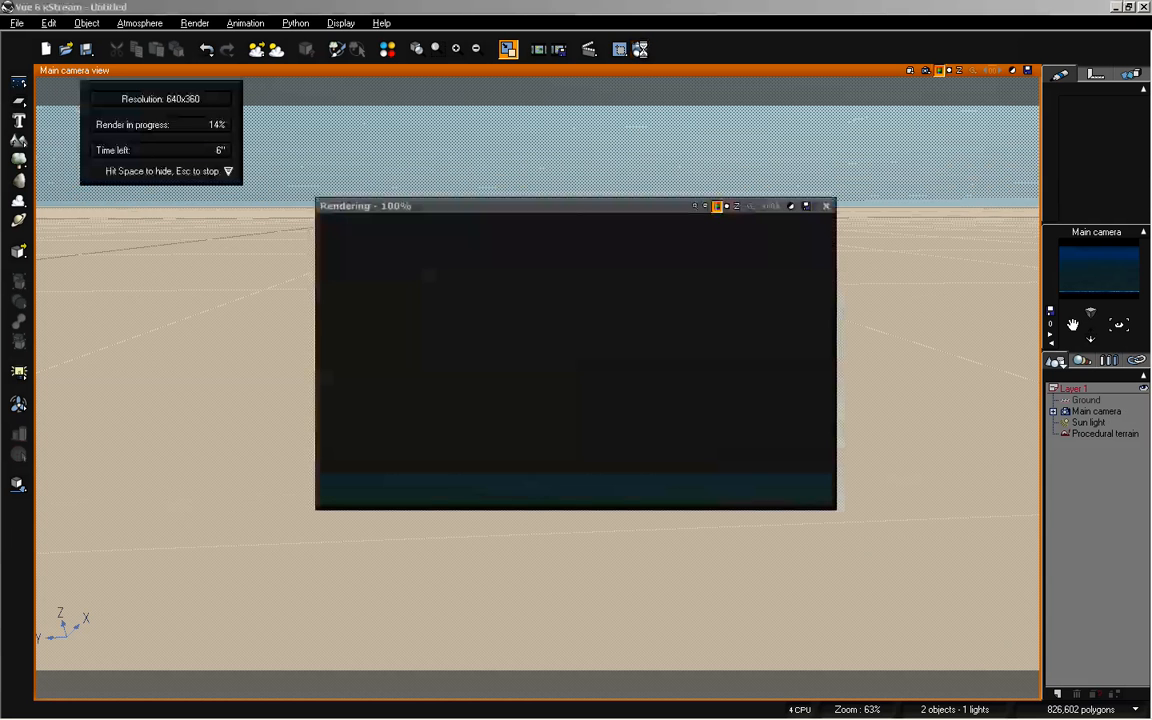
pyautogui.click(514, 561)
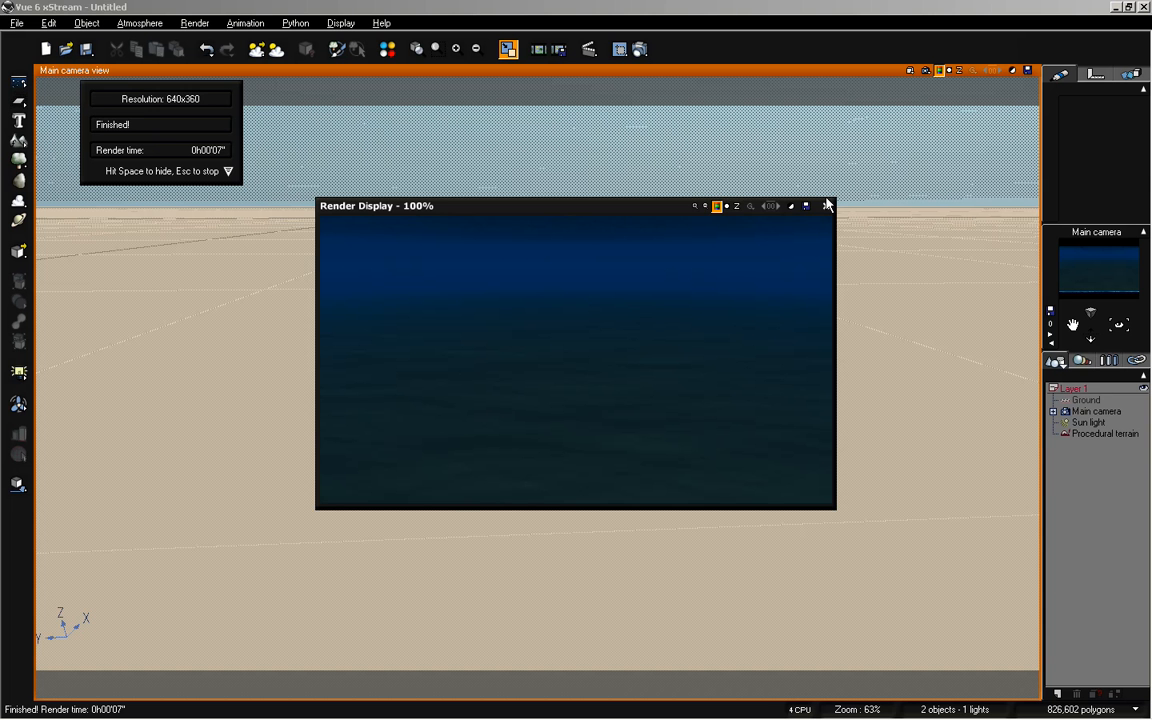
pyautogui.click(825, 206)
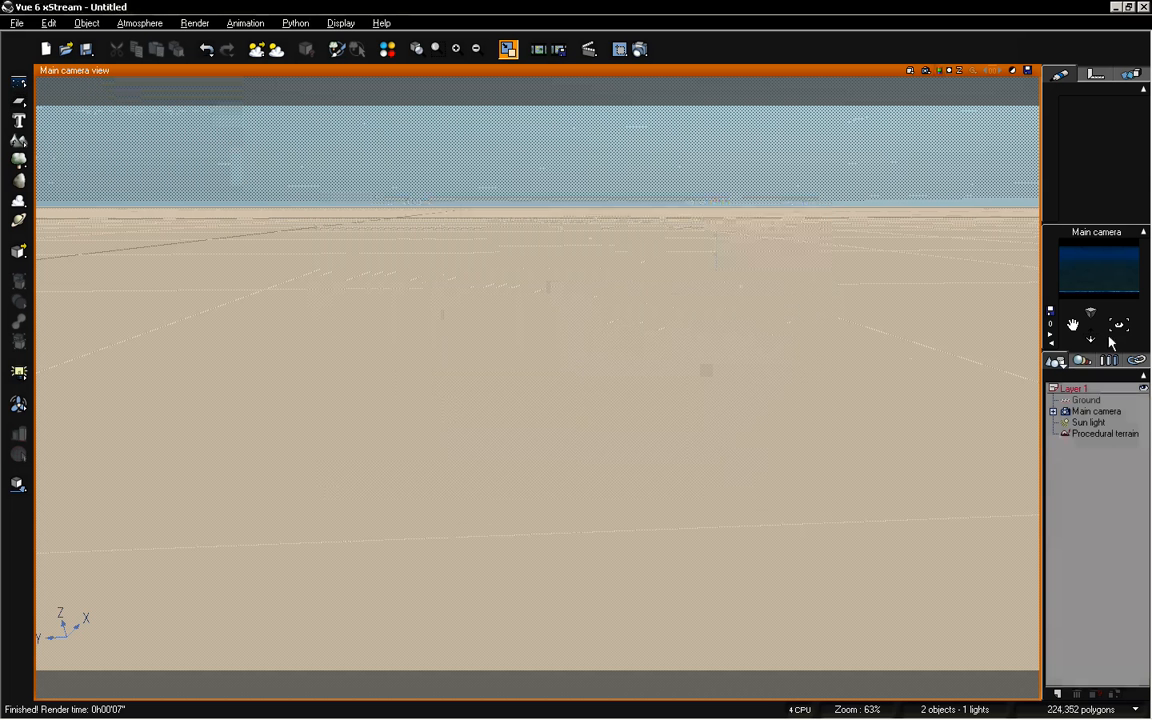
# Bring the camera up above the water surface, render the ocean and clouds at 640x360, and close the render display
pyautogui.moveTo(1119, 322); pyautogui.dragTo(1119, 323)
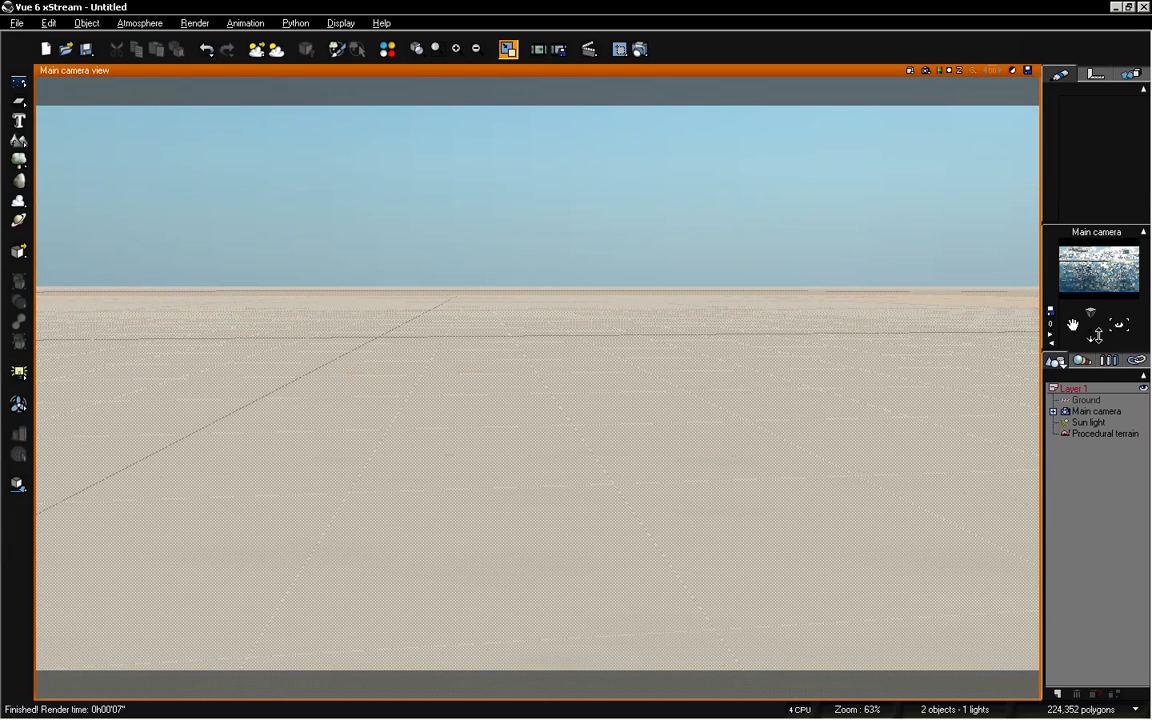
pyautogui.moveTo(1073, 325); pyautogui.dragTo(1073, 320)
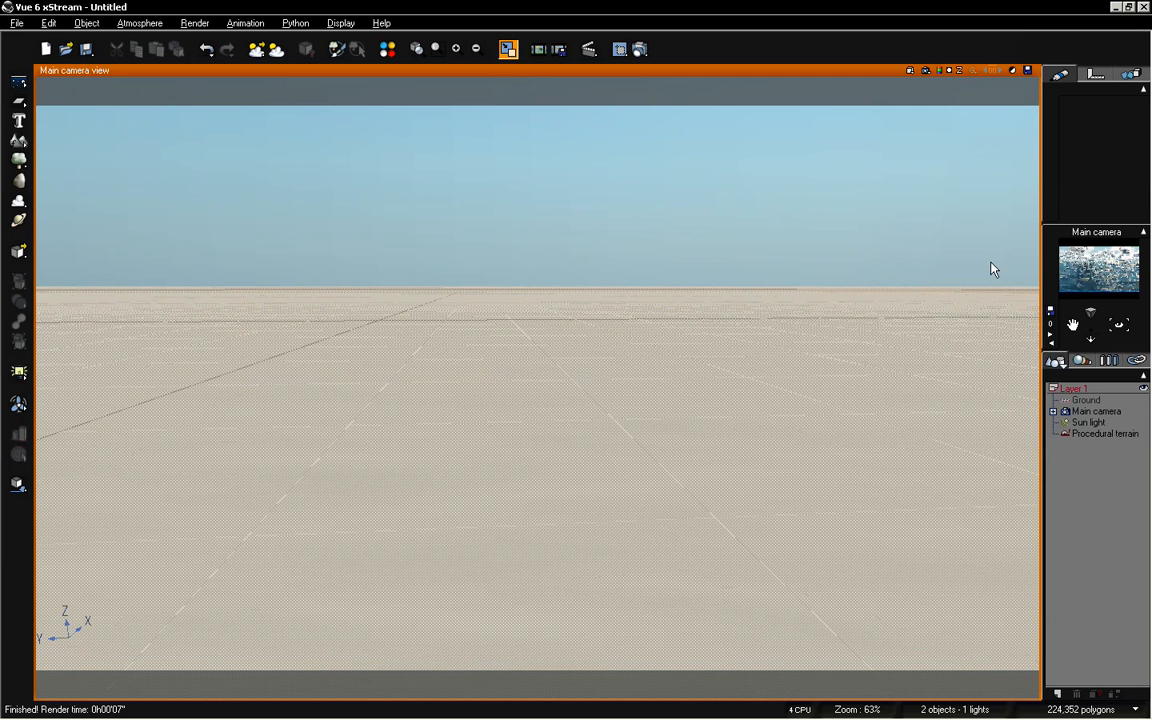
pyautogui.click(588, 48)
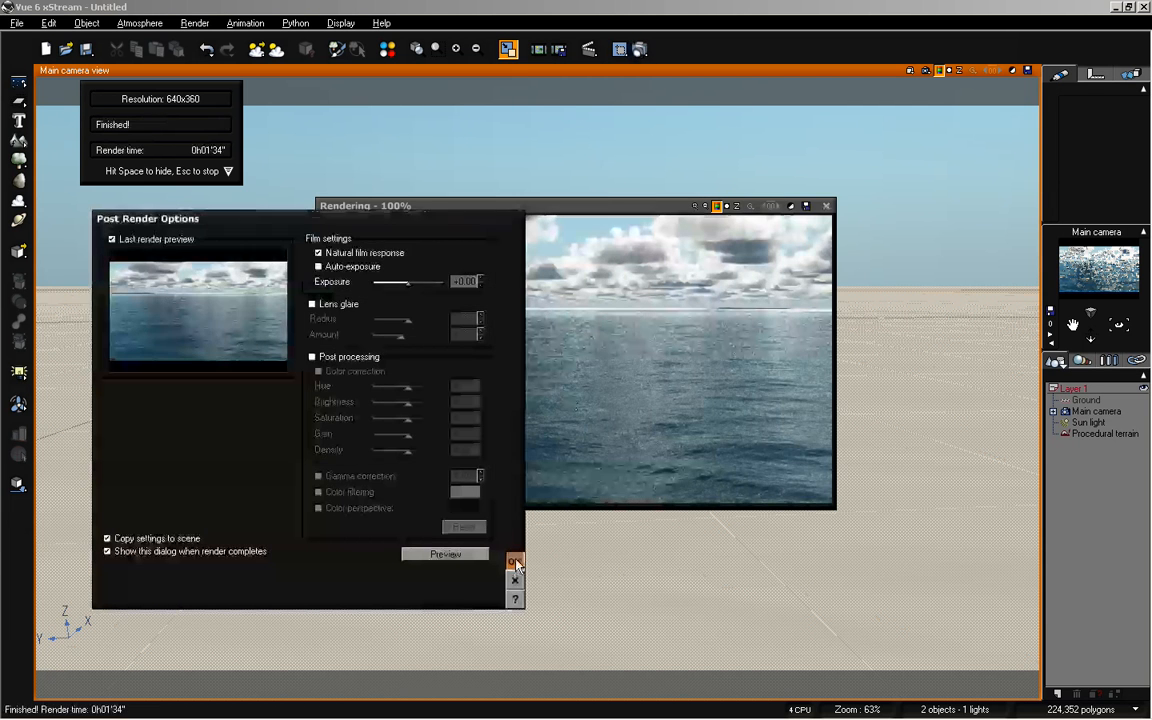
pyautogui.click(513, 563)
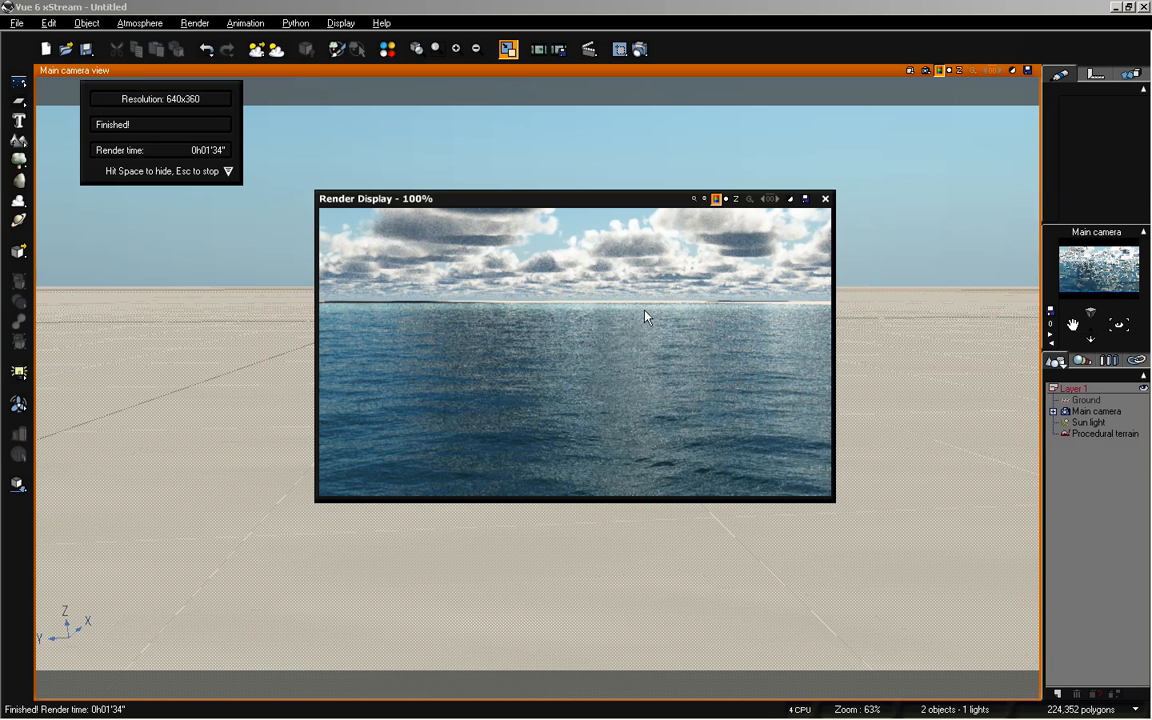
pyautogui.moveTo(600, 198); pyautogui.dragTo(597, 182)
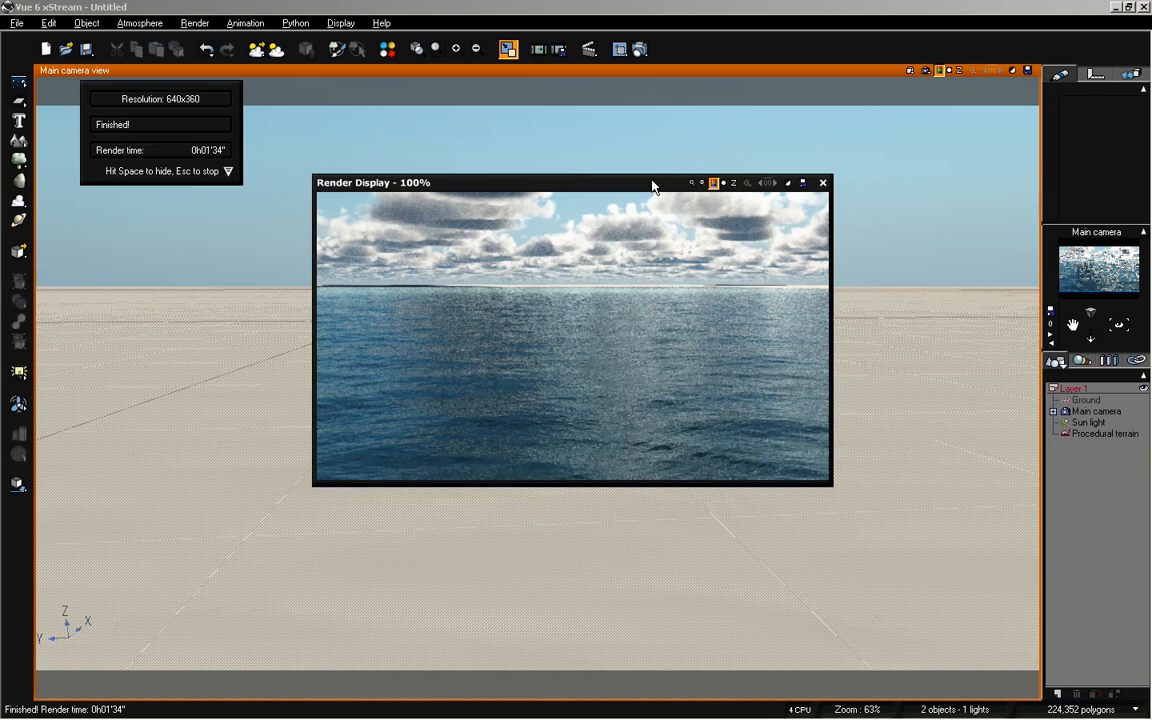
pyautogui.click(822, 184)
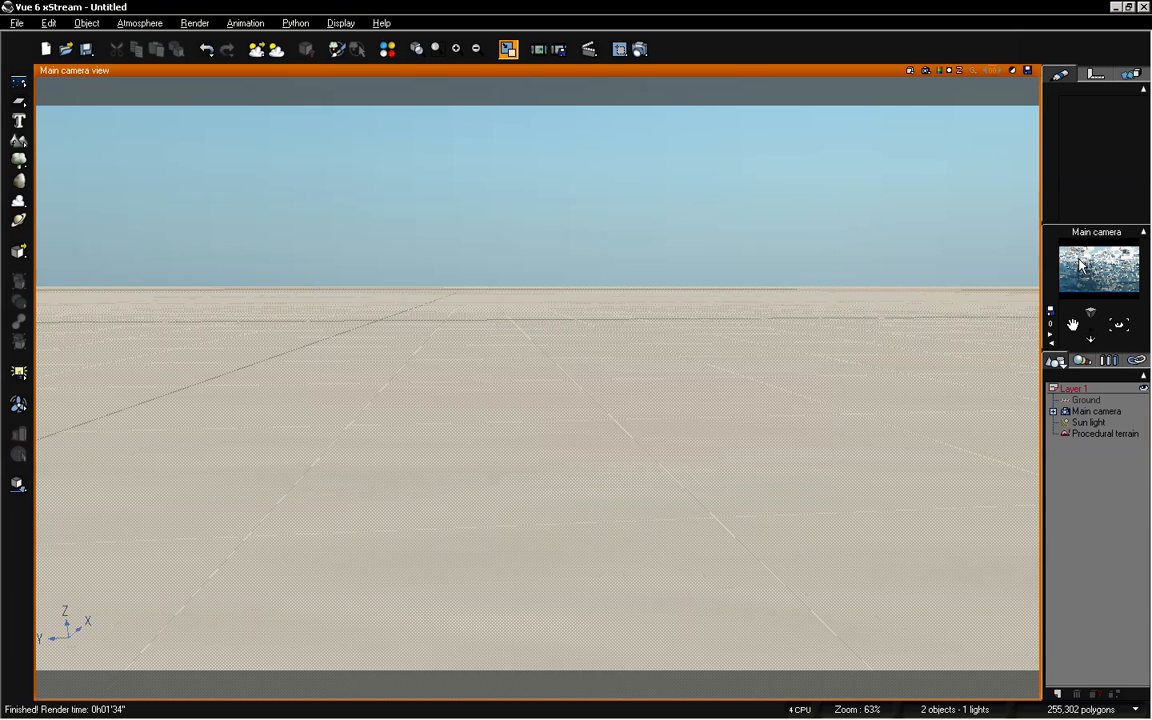
# Move the camera to a higher, downward-looking view and delete the procedural terrain from the scene
pyautogui.moveTo(1071, 321)
pyautogui.mouseDown()
pyautogui.moveTo(1071, 305)
pyautogui.moveTo(1108, 328)
pyautogui.moveTo(1074, 316)
pyautogui.moveTo(1090, 334)
pyautogui.mouseUp()
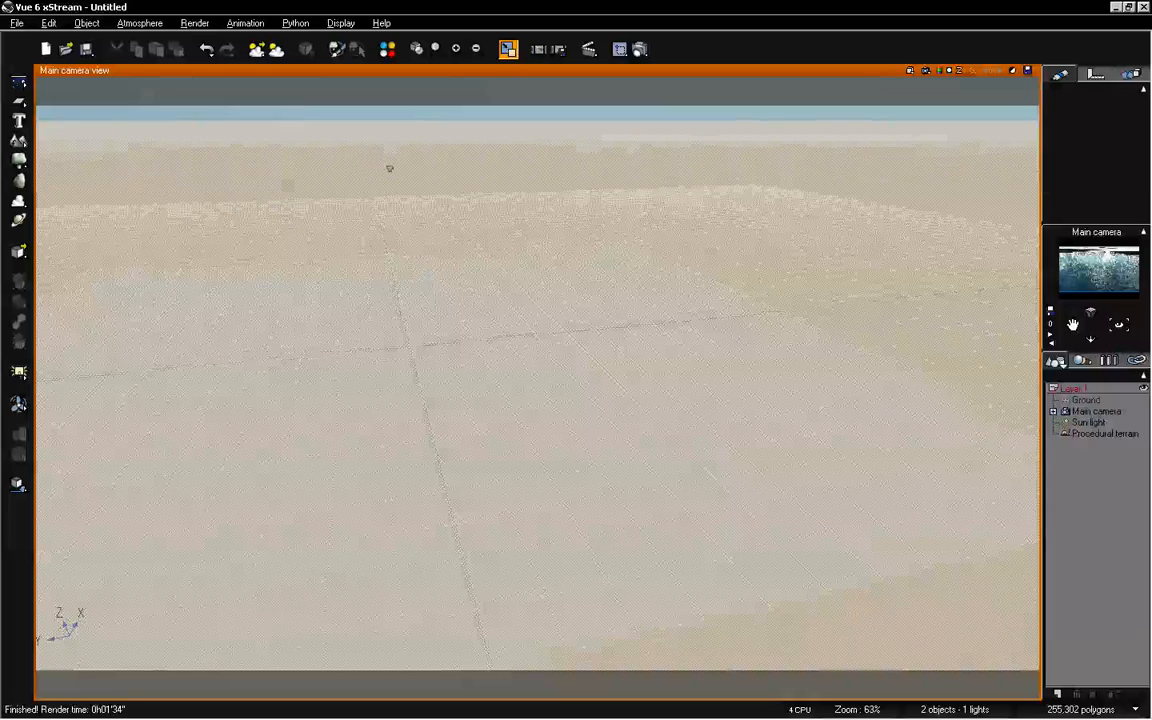
pyautogui.click(1096, 438)
pyautogui.press('Delete')
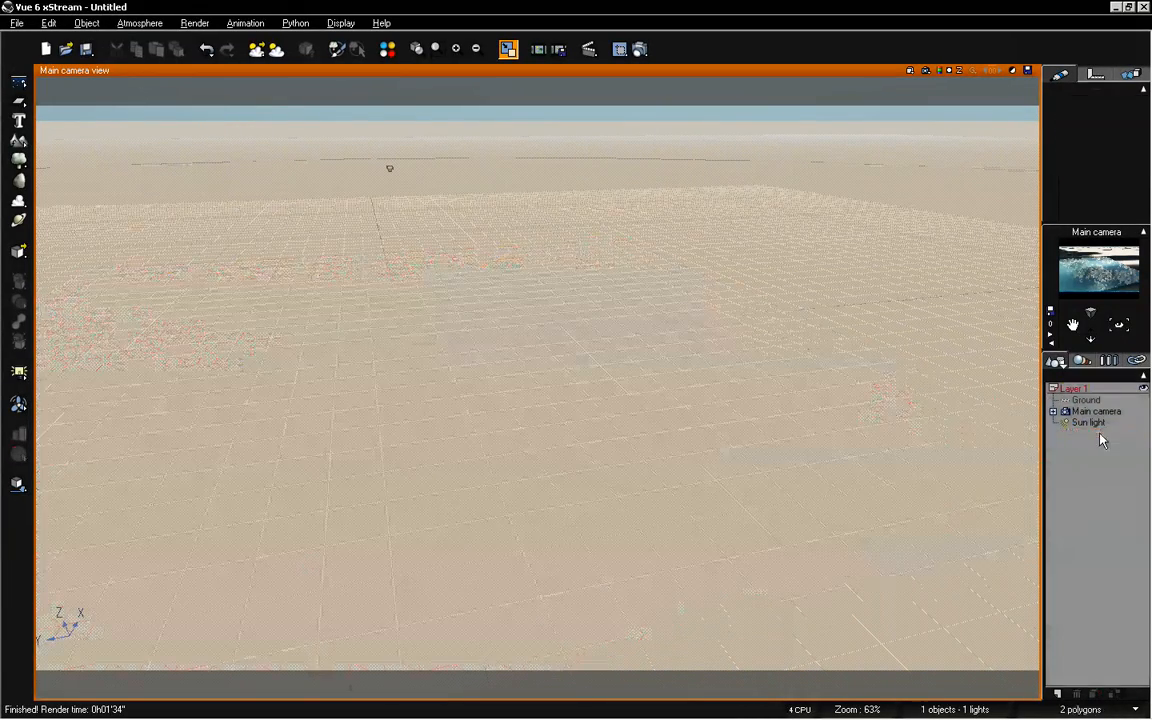
# Delete the cloud layer from the atmosphere
pyautogui.click(193, 23)
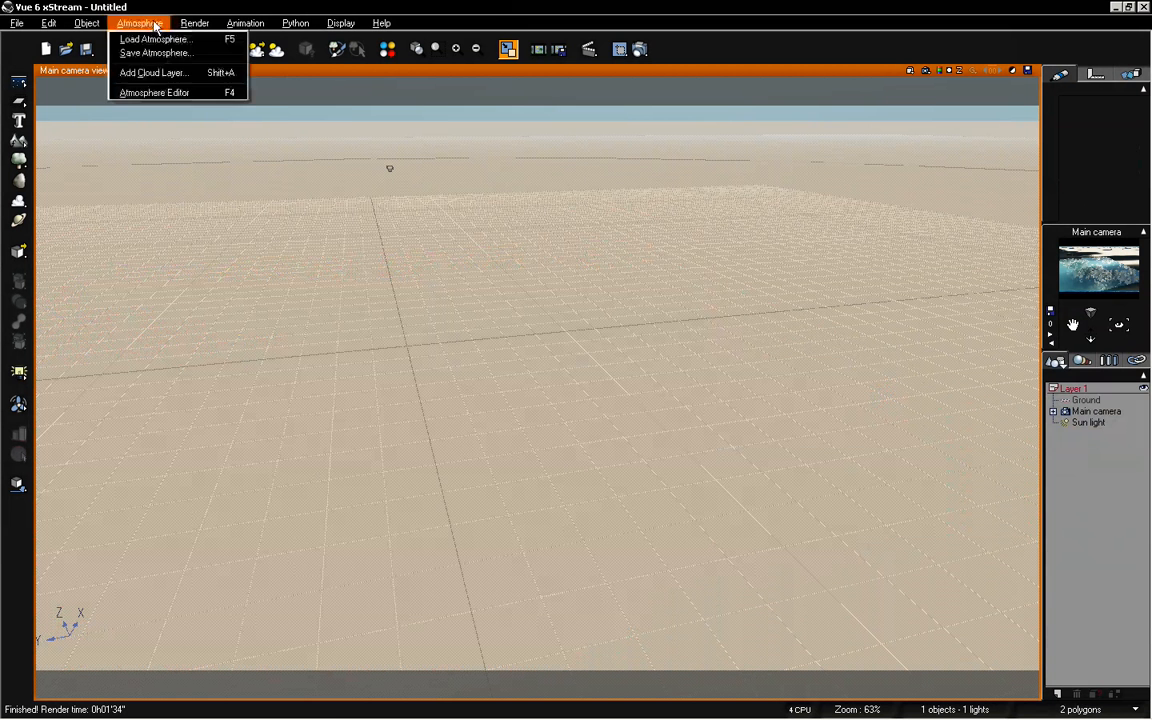
pyautogui.click(154, 92)
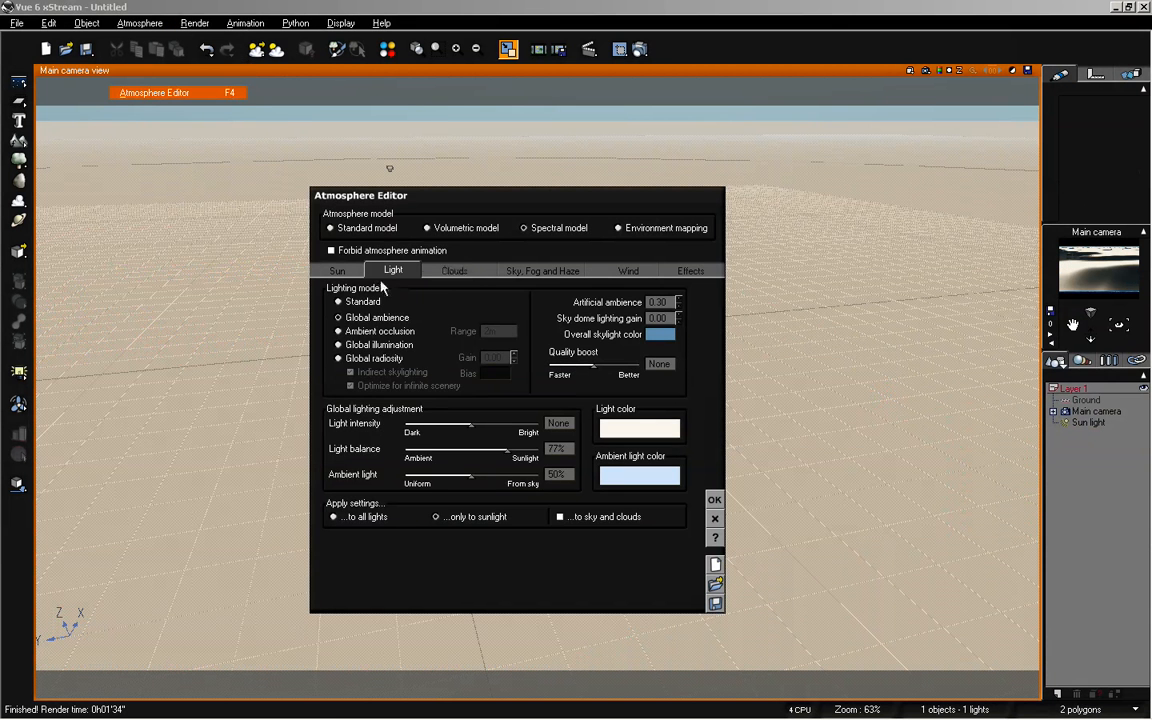
pyautogui.click(448, 270)
pyautogui.click(474, 327)
pyautogui.click(714, 499)
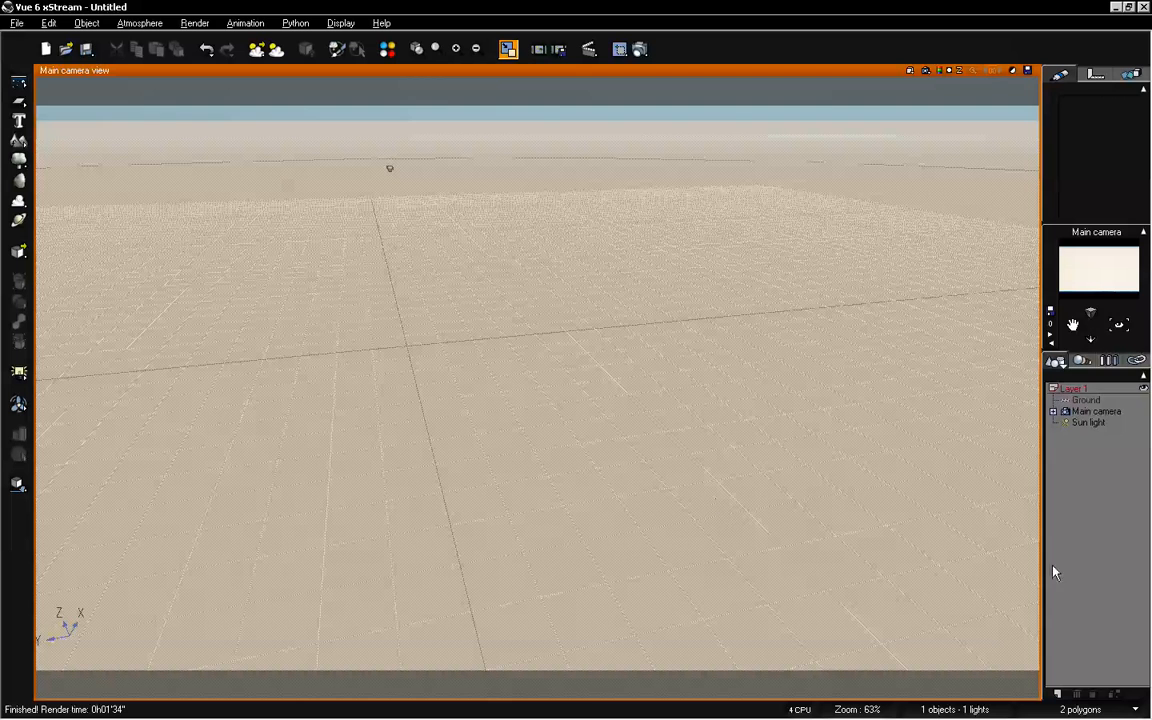
# Tilt the camera toward the horizon, add an infinite water plane, raise it slightly along its Z axis, and deselect it
pyautogui.moveTo(1119, 323)
pyautogui.mouseDown()
pyautogui.moveTo(1119, 295)
pyautogui.moveTo(1119, 325)
pyautogui.moveTo(1073, 350)
pyautogui.mouseUp()
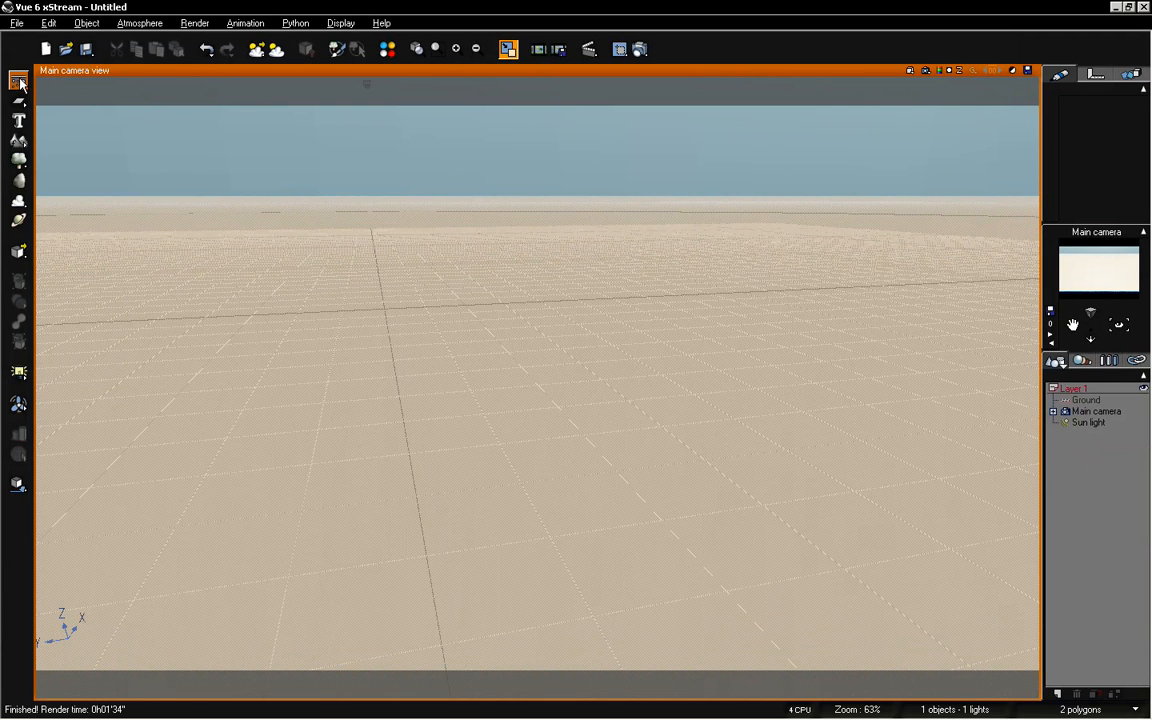
pyautogui.click(21, 84)
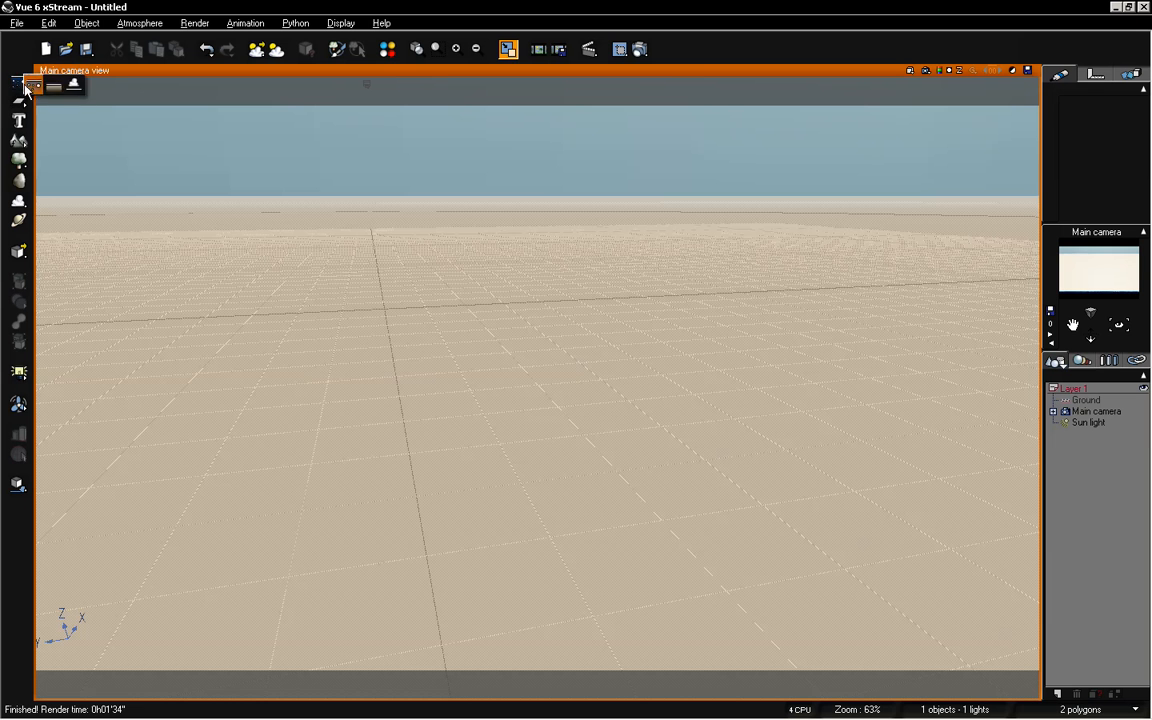
pyautogui.click(33, 88)
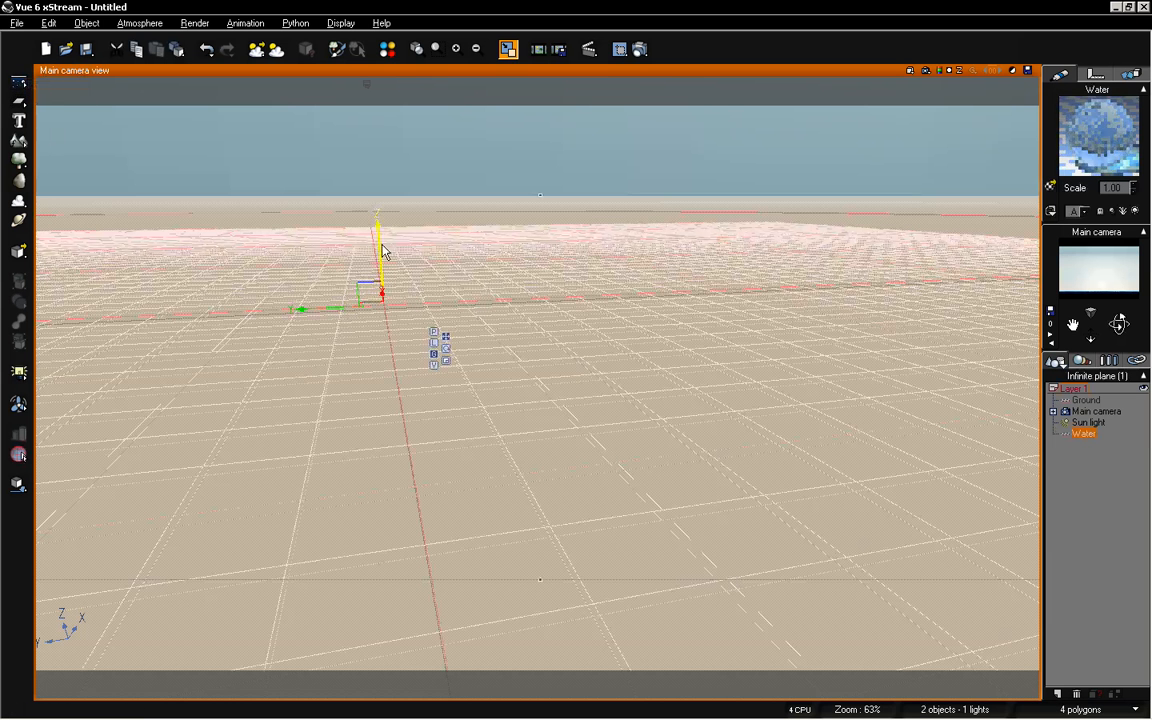
pyautogui.moveTo(380, 252); pyautogui.dragTo(380, 230)
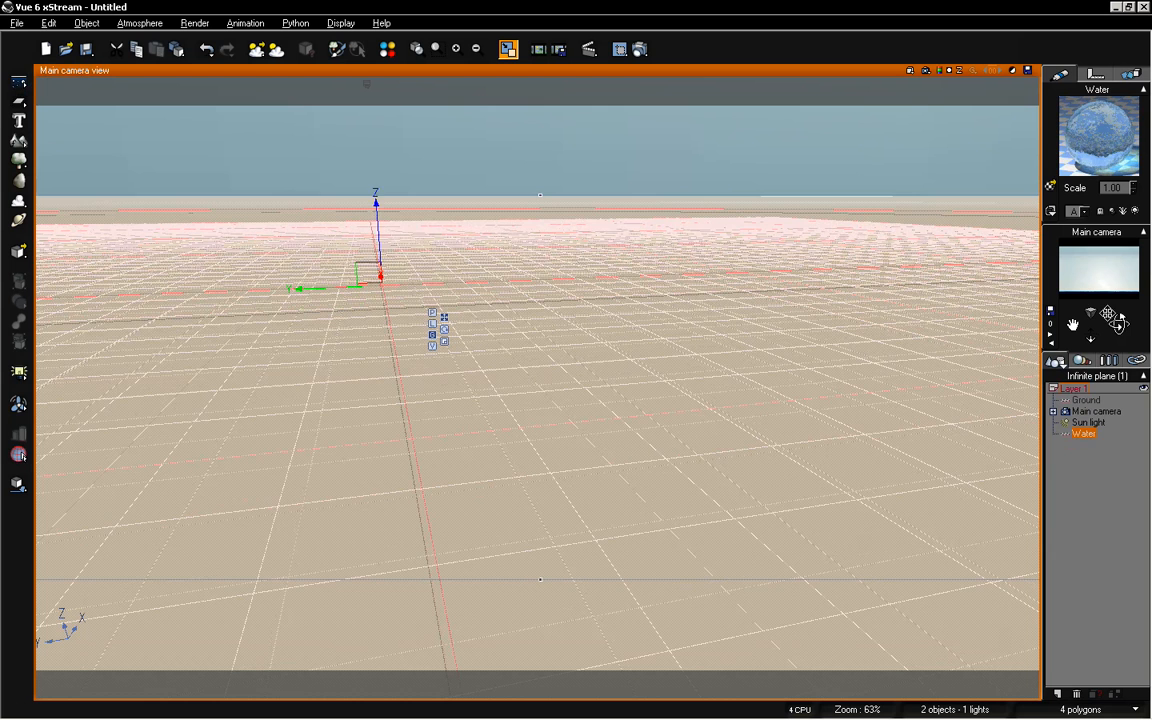
pyautogui.click(1111, 483)
# Raise the water plane much higher above the ground along its Z axis, and reframe the camera to look down over it
pyautogui.moveTo(1119, 323); pyautogui.dragTo(1119, 352)
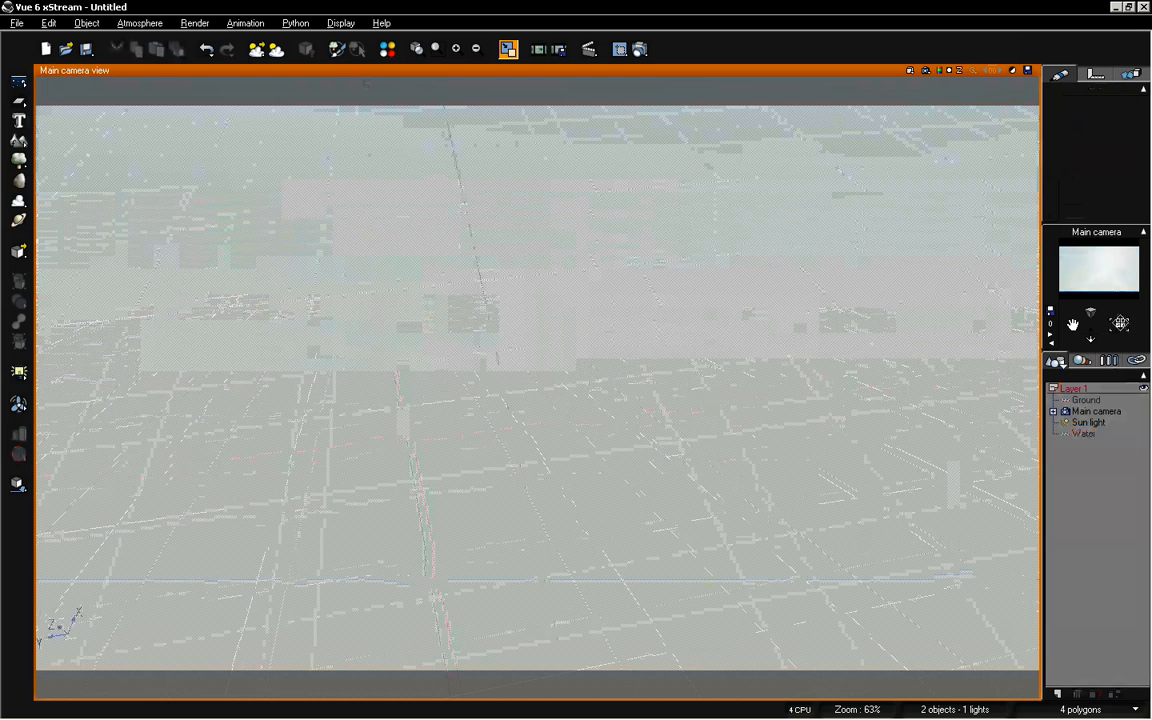
pyautogui.moveTo(366, 84); pyautogui.dragTo(431, 277, button='right')
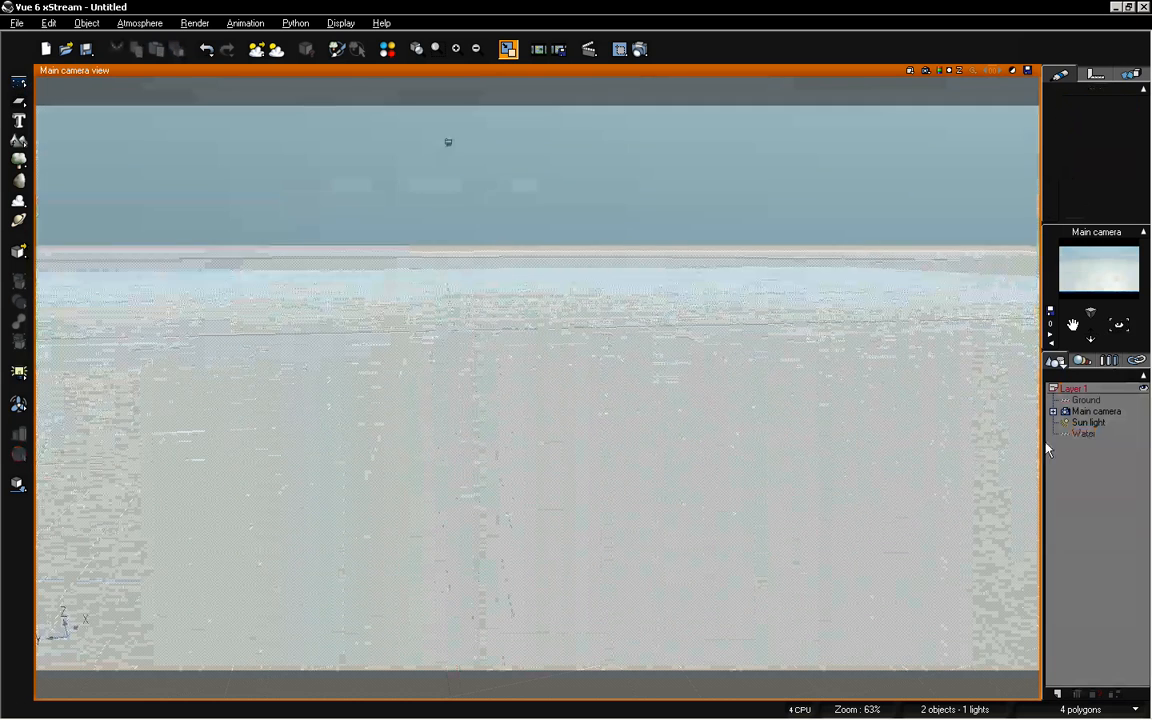
pyautogui.click(1083, 433)
pyautogui.moveTo(1073, 324); pyautogui.dragTo(1079, 366)
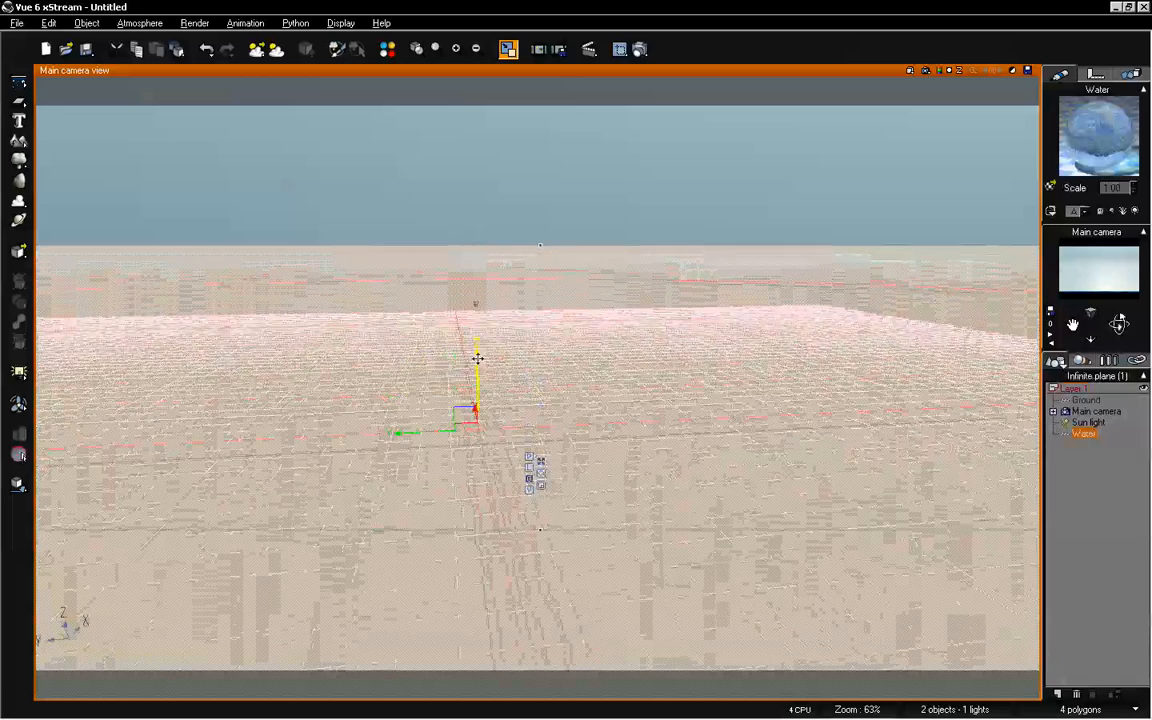
pyautogui.moveTo(476, 355); pyautogui.dragTo(473, 234)
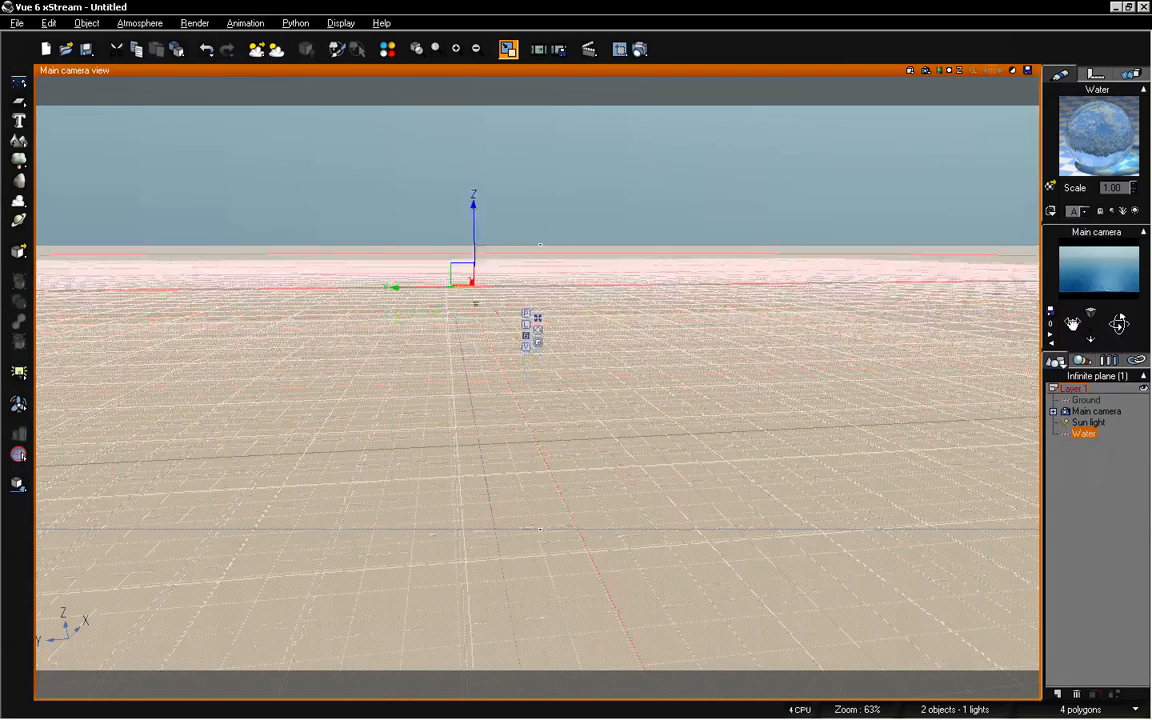
pyautogui.moveTo(1119, 322); pyautogui.dragTo(1105, 331)
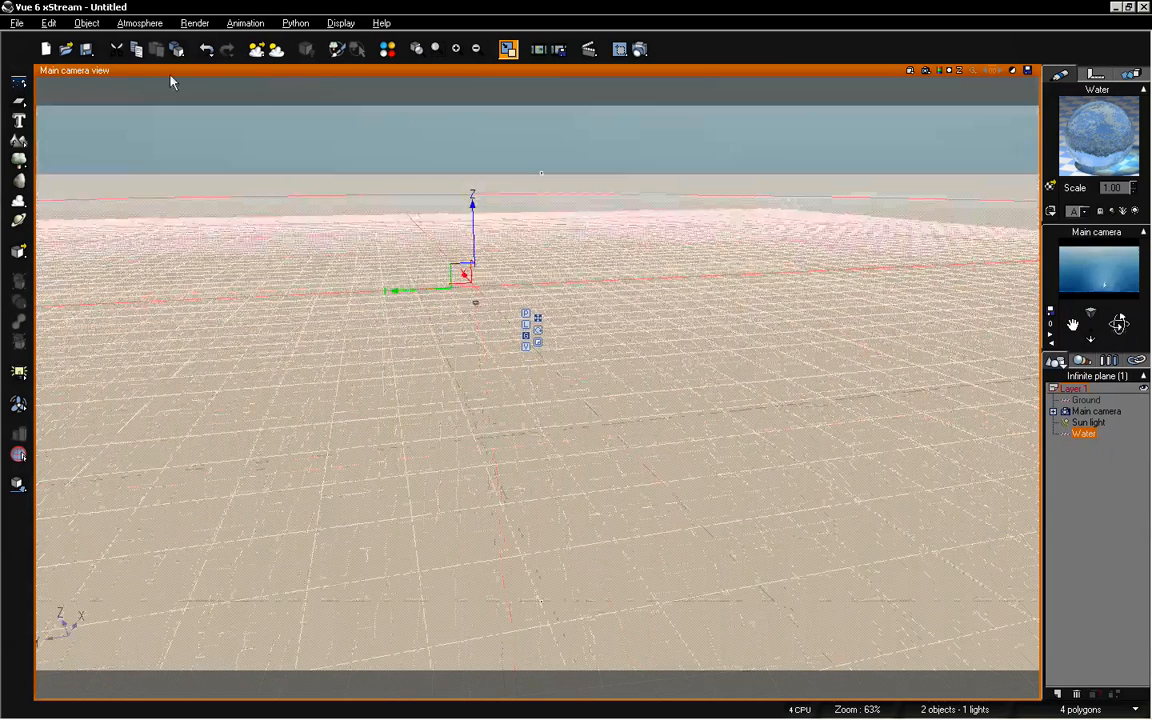
# Set the sun's pitch to 151.4 in the atmosphere settings, and deselect the water plane
pyautogui.click(140, 23)
pyautogui.click(151, 94)
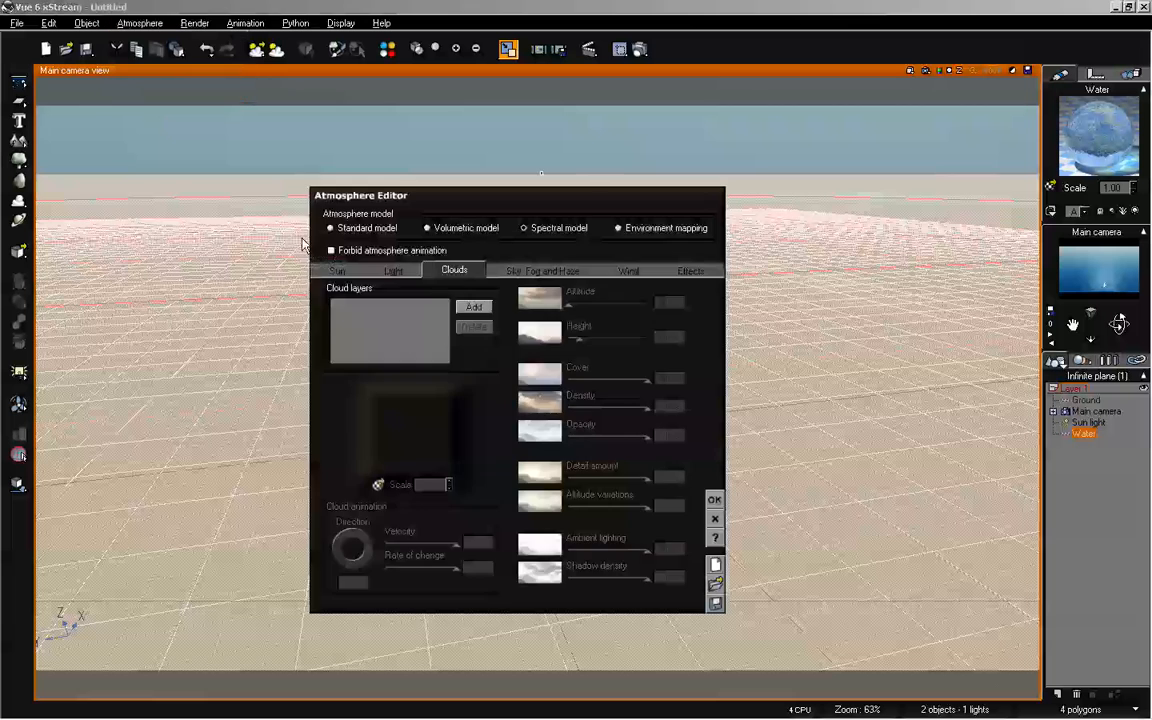
pyautogui.click(392, 272)
pyautogui.click(338, 272)
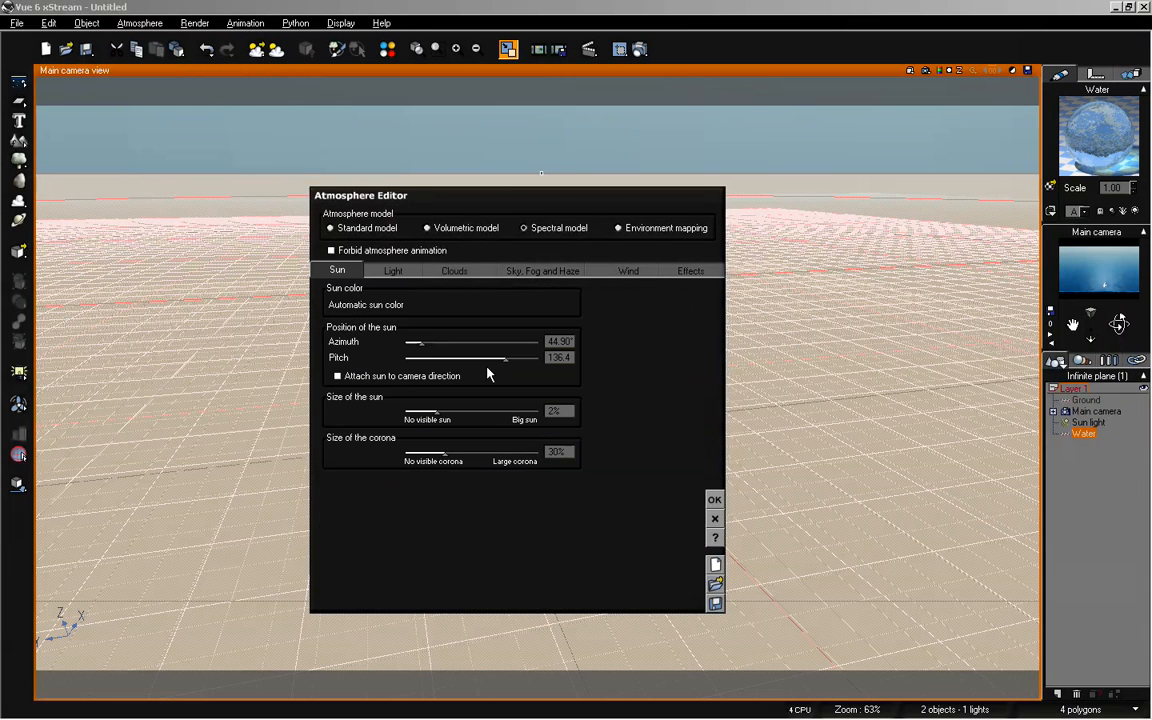
pyautogui.moveTo(497, 357); pyautogui.dragTo(519, 358)
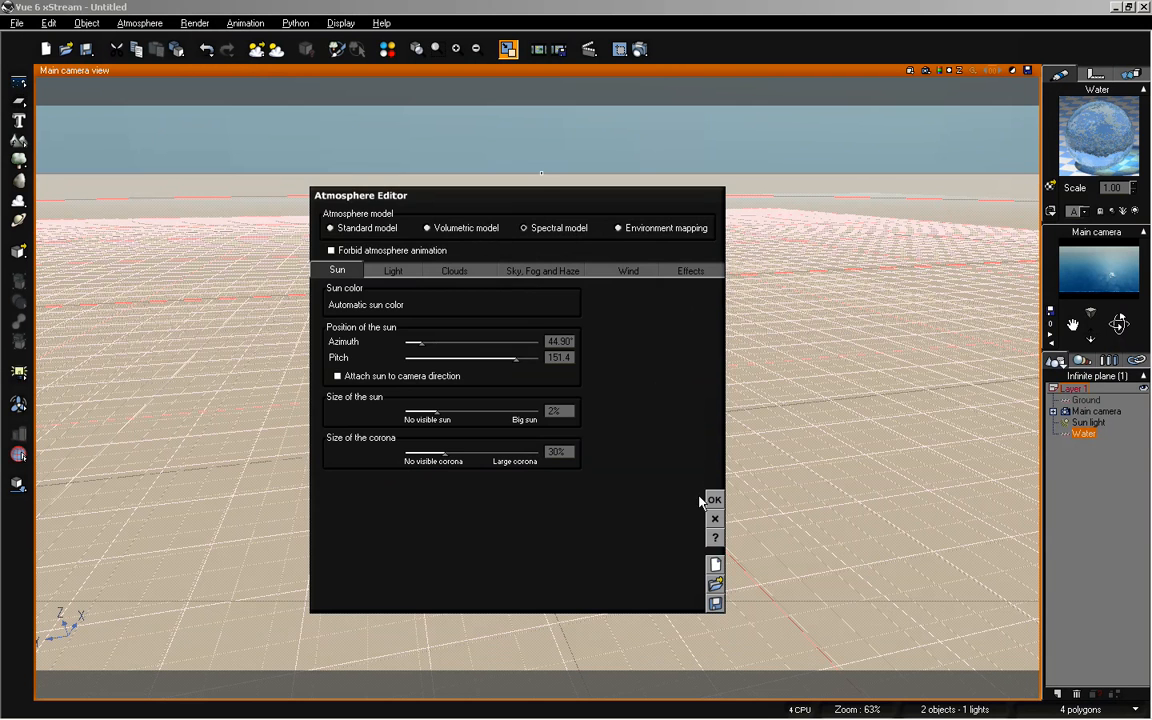
pyautogui.click(714, 499)
pyautogui.click(1101, 505)
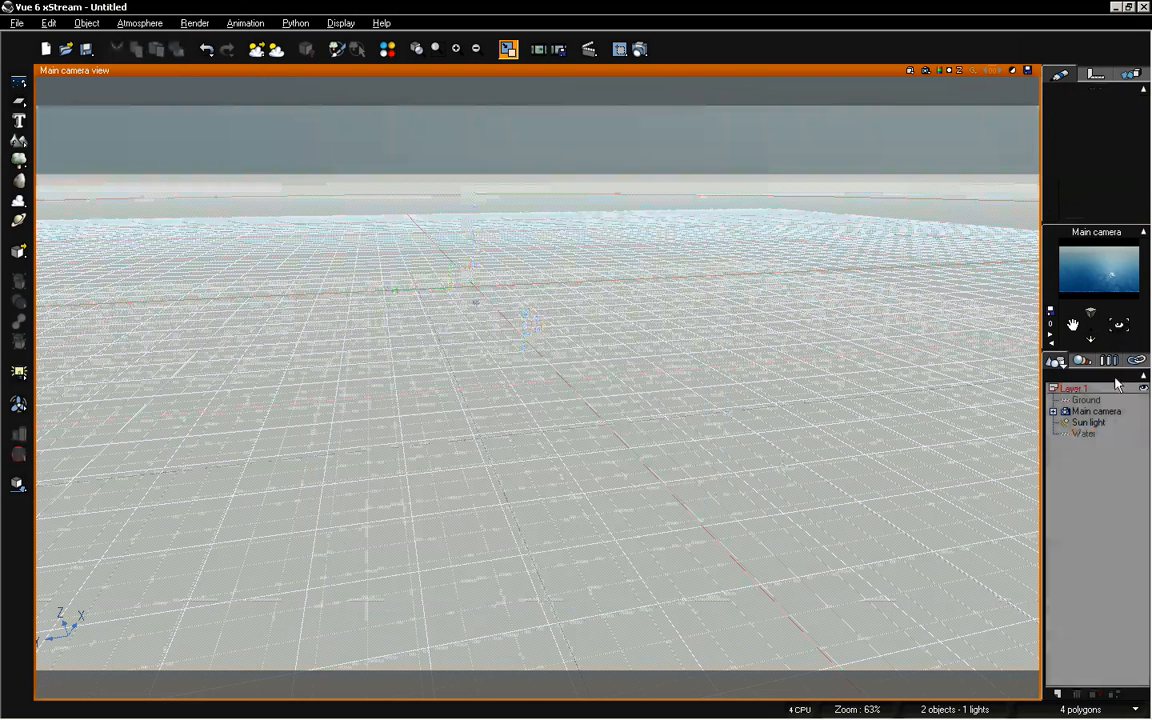
# Reframe the camera toward the sun's reflection on the water, render the view at 640x360, and close the render display
pyautogui.moveTo(1120, 326)
pyautogui.mouseDown()
pyautogui.moveTo(1120, 298)
pyautogui.moveTo(1074, 333)
pyautogui.moveTo(1115, 340)
pyautogui.moveTo(1116, 351)
pyautogui.mouseUp()
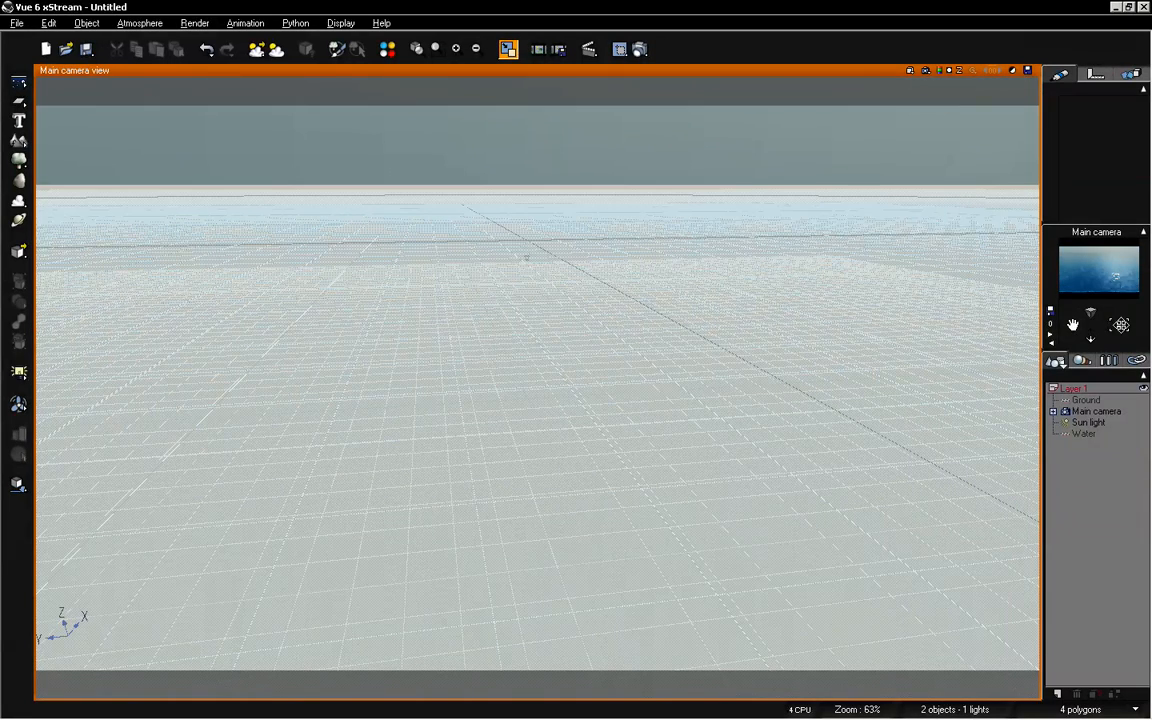
pyautogui.click(640, 50)
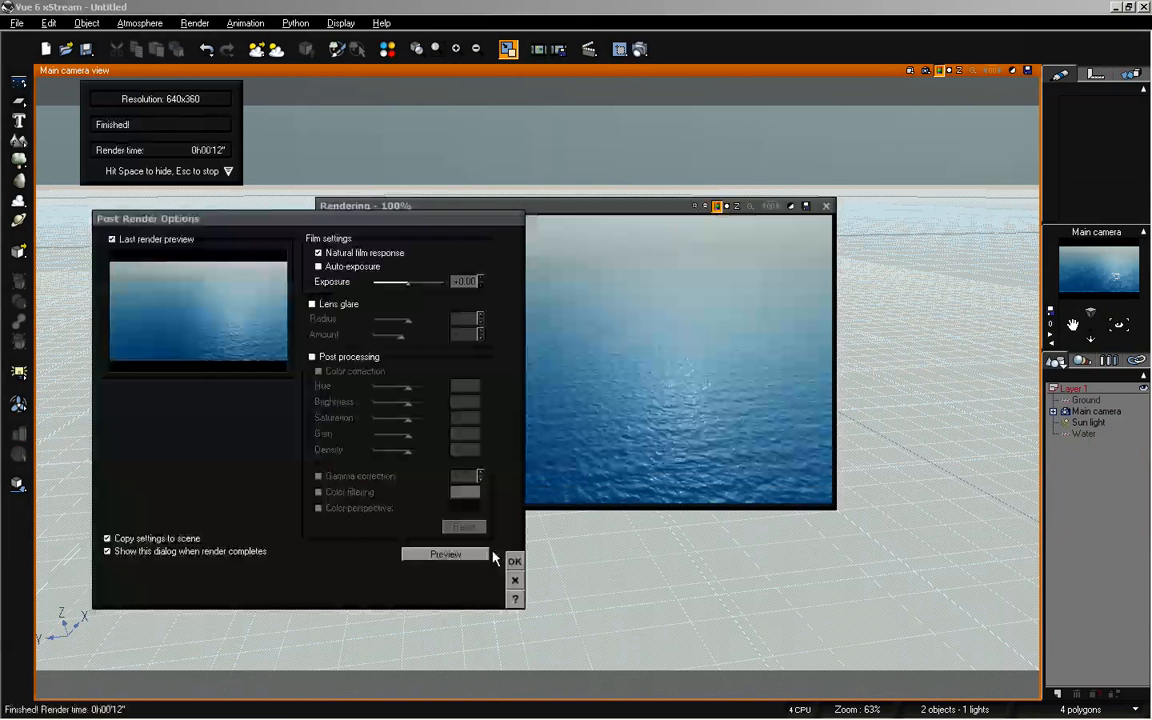
pyautogui.click(512, 562)
pyautogui.moveTo(621, 205); pyautogui.dragTo(619, 196)
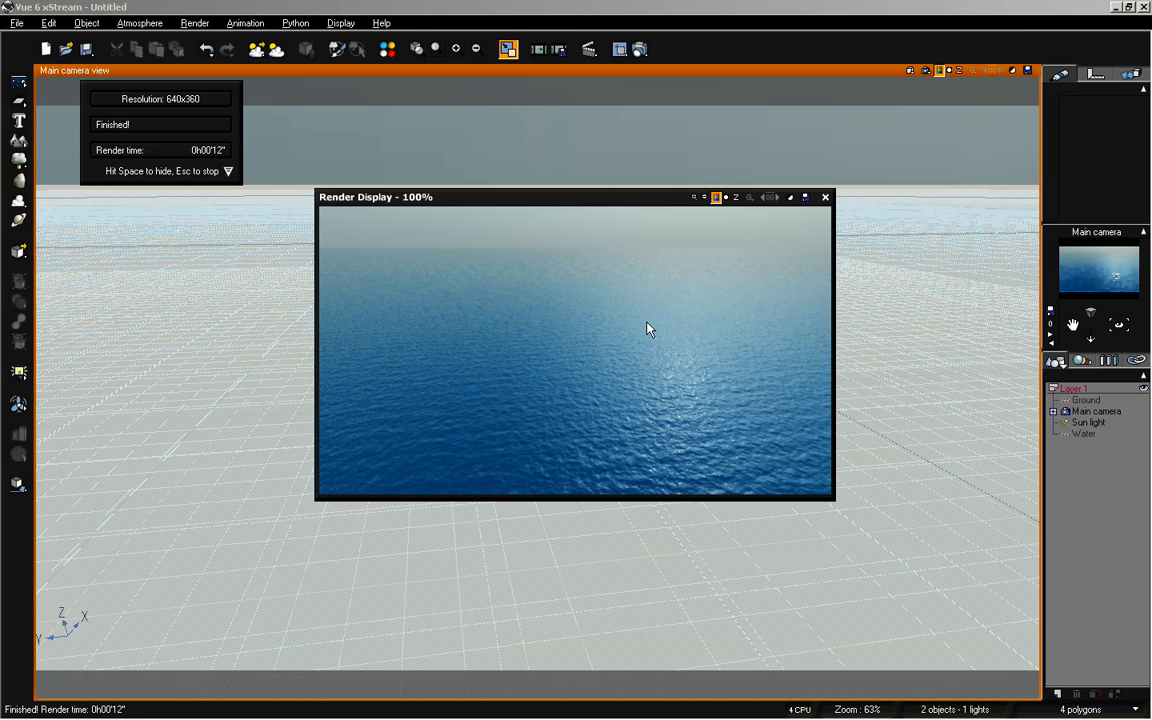
pyautogui.click(825, 197)
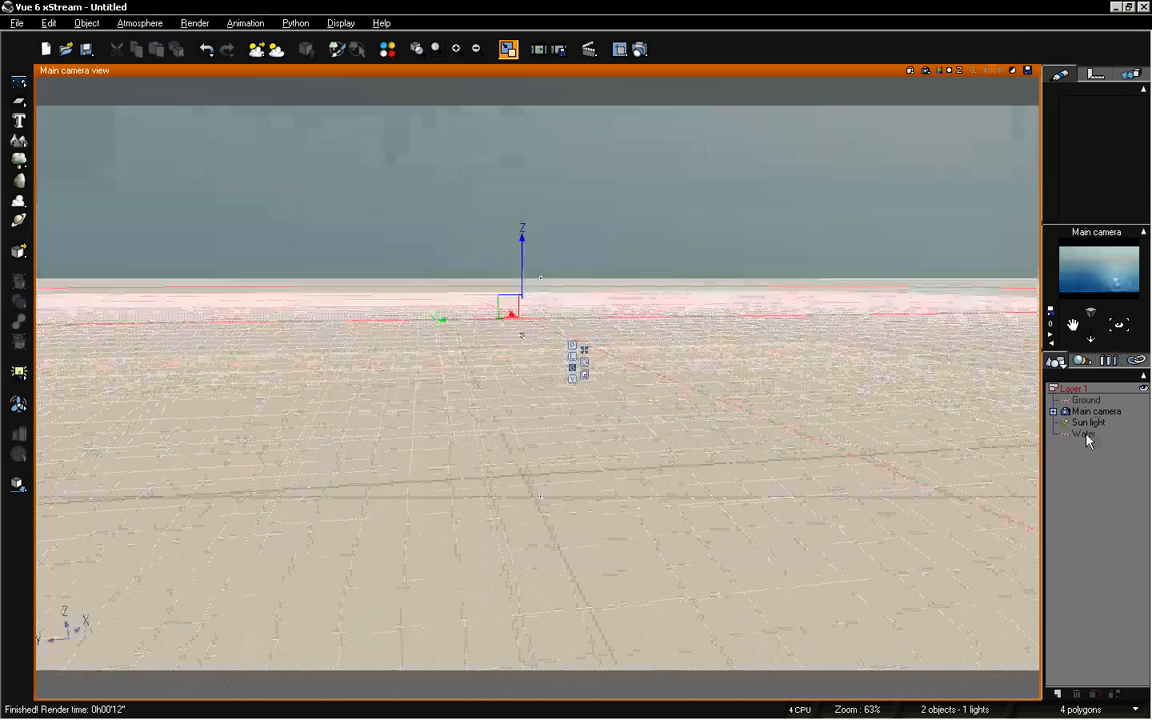
# Select the water plane and open its Default water material for advanced editing
pyautogui.click(1084, 433)
pyautogui.doubleClick(1098, 135)
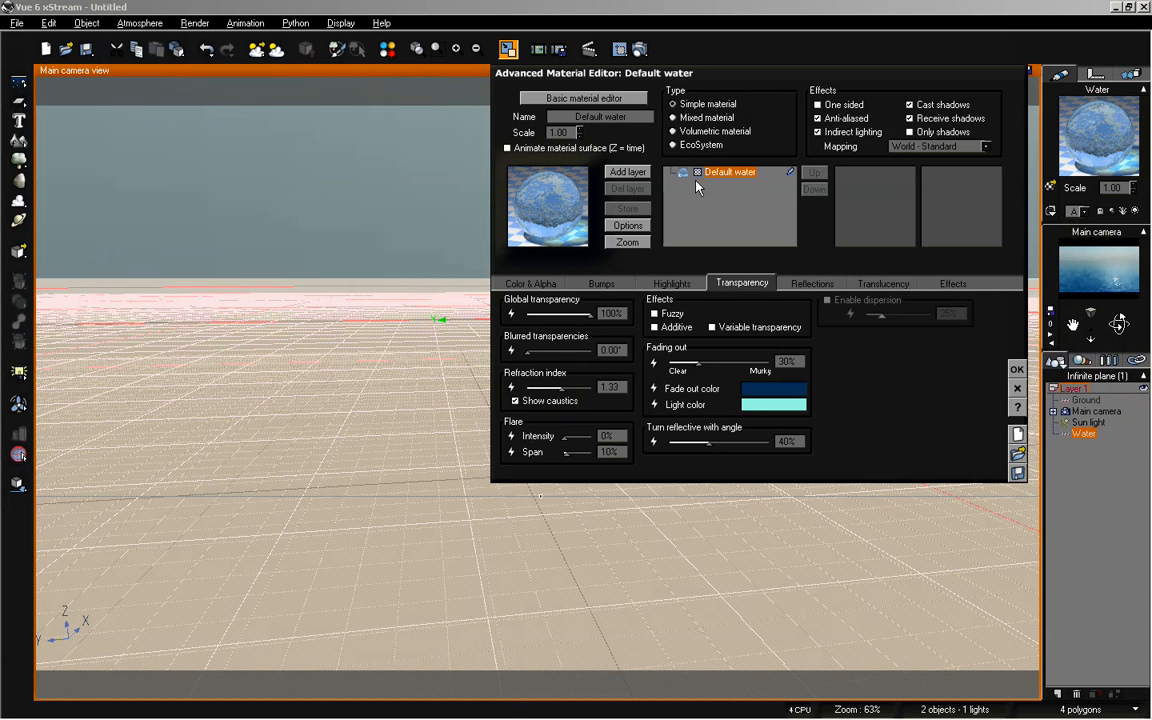
# Reset the bump production function of the Default water material and accept the change
pyautogui.click(968, 287)
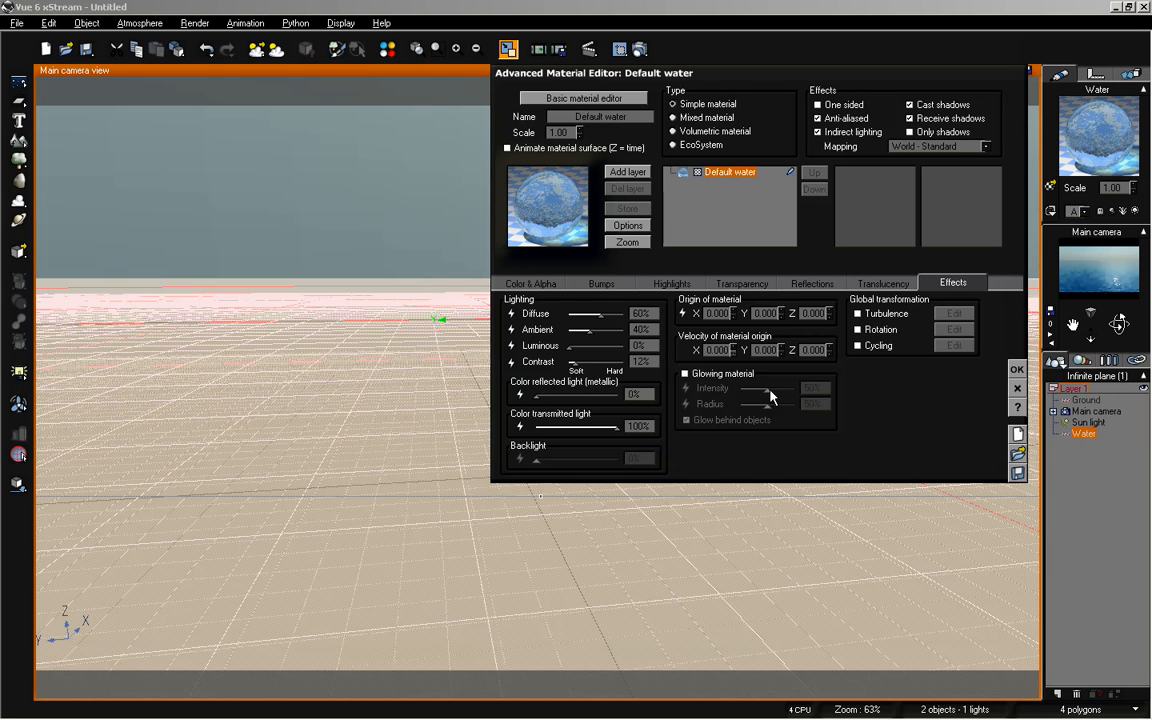
pyautogui.click(601, 283)
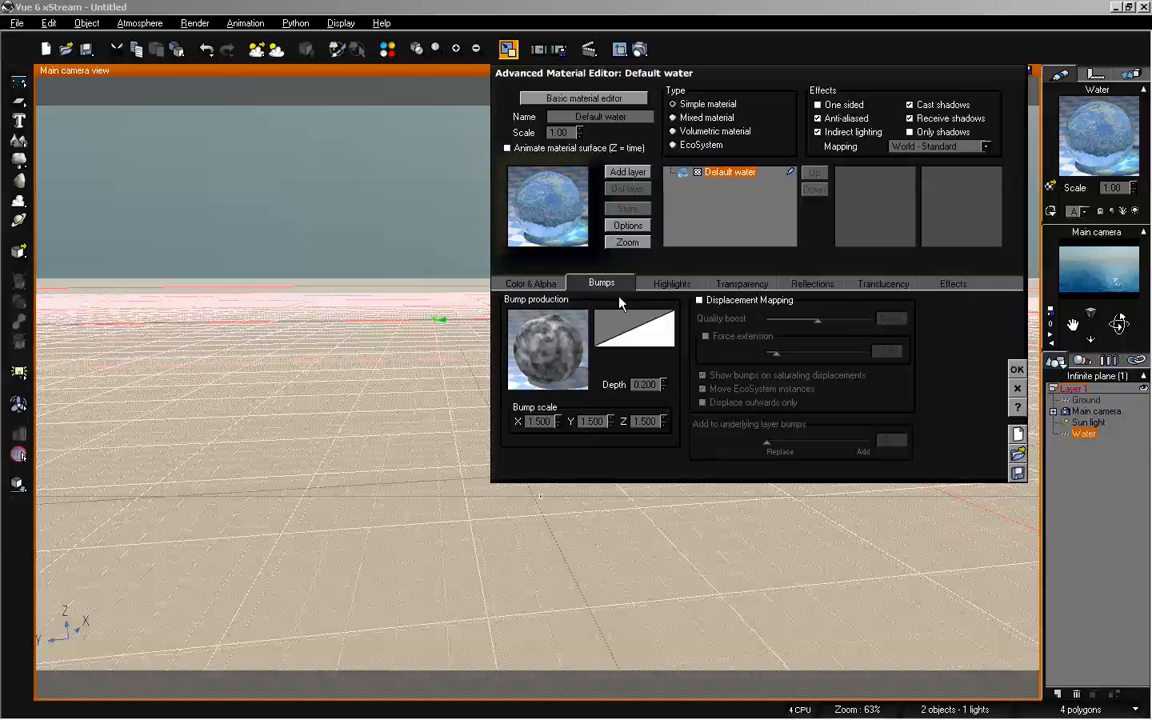
pyautogui.rightClick(557, 337)
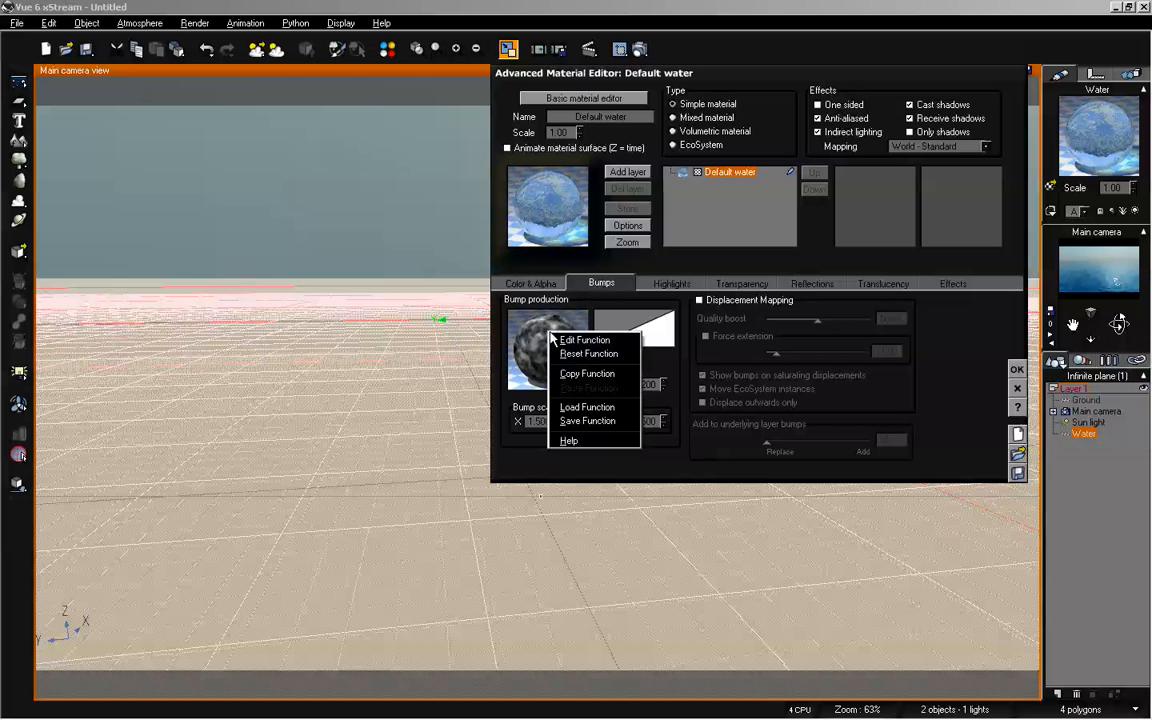
pyautogui.click(598, 355)
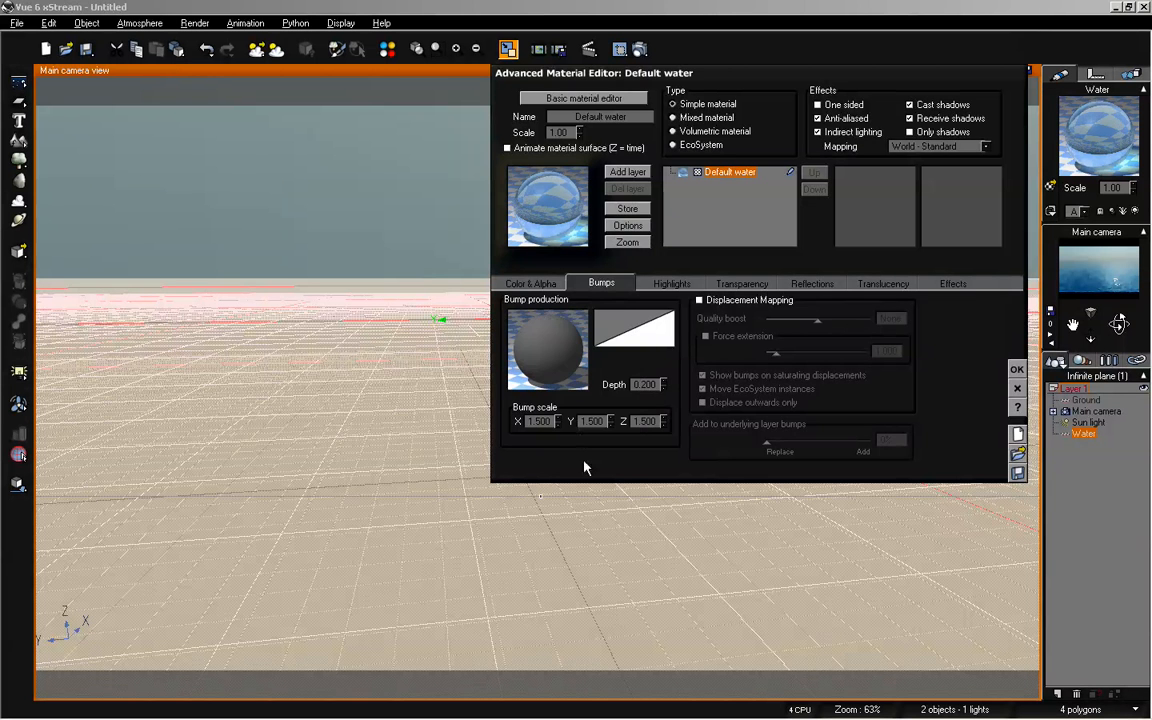
pyautogui.click(1017, 369)
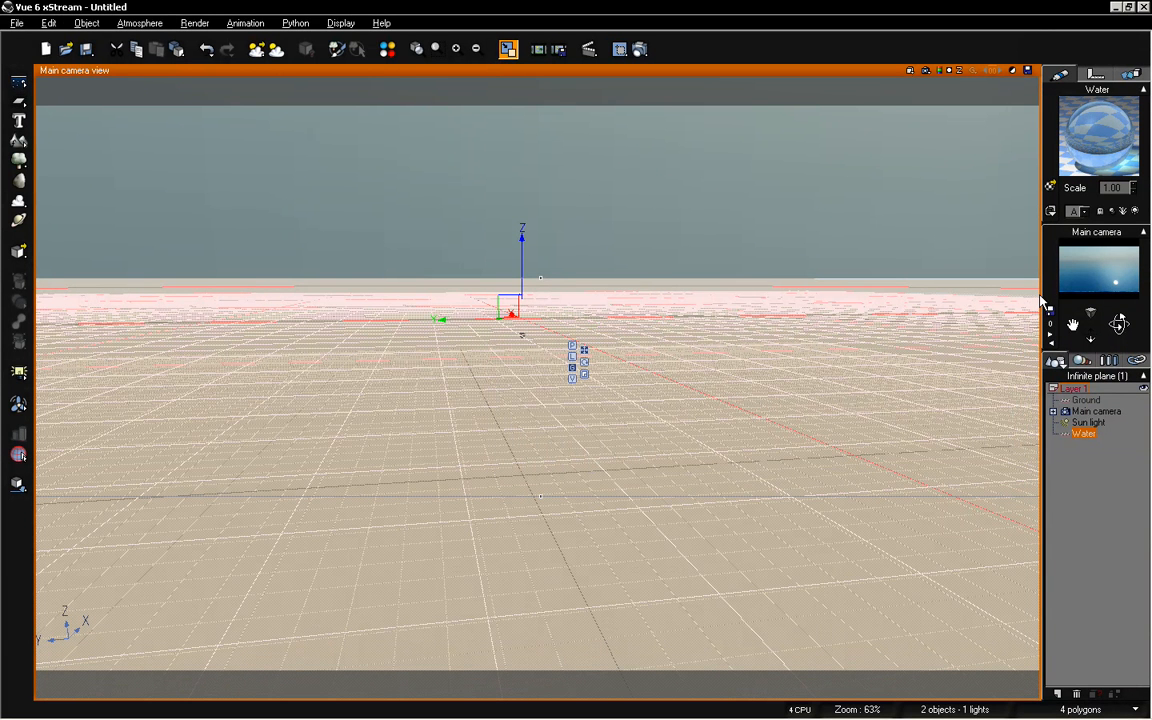
# Add an Open Ocean fractal node driving the bump output of the Default water material and accept the function
pyautogui.moveTo(1043, 294); pyautogui.dragTo(988, 296)
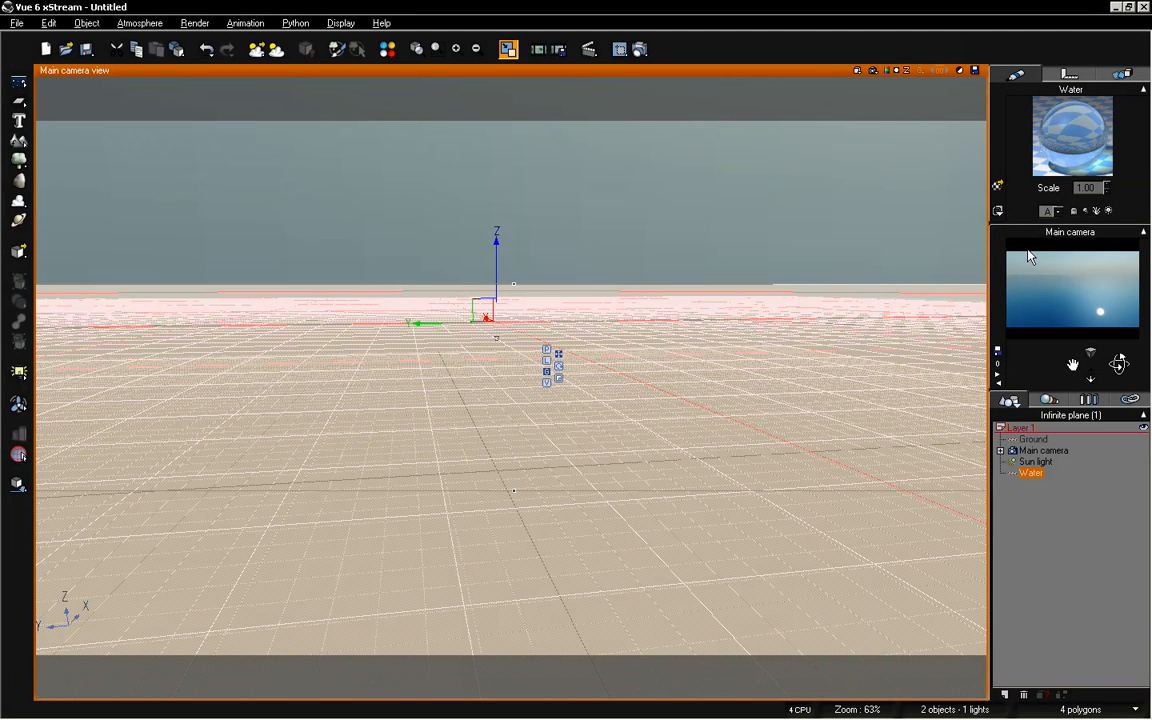
pyautogui.doubleClick(1073, 140)
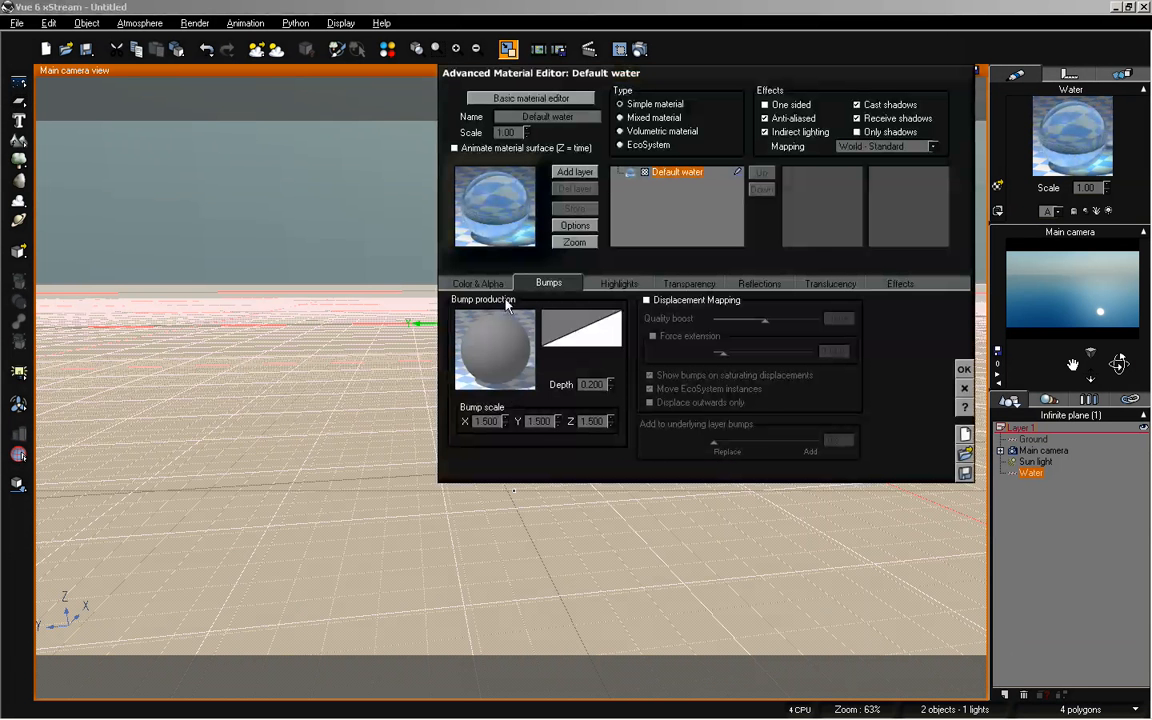
pyautogui.rightClick(508, 326)
pyautogui.click(540, 331)
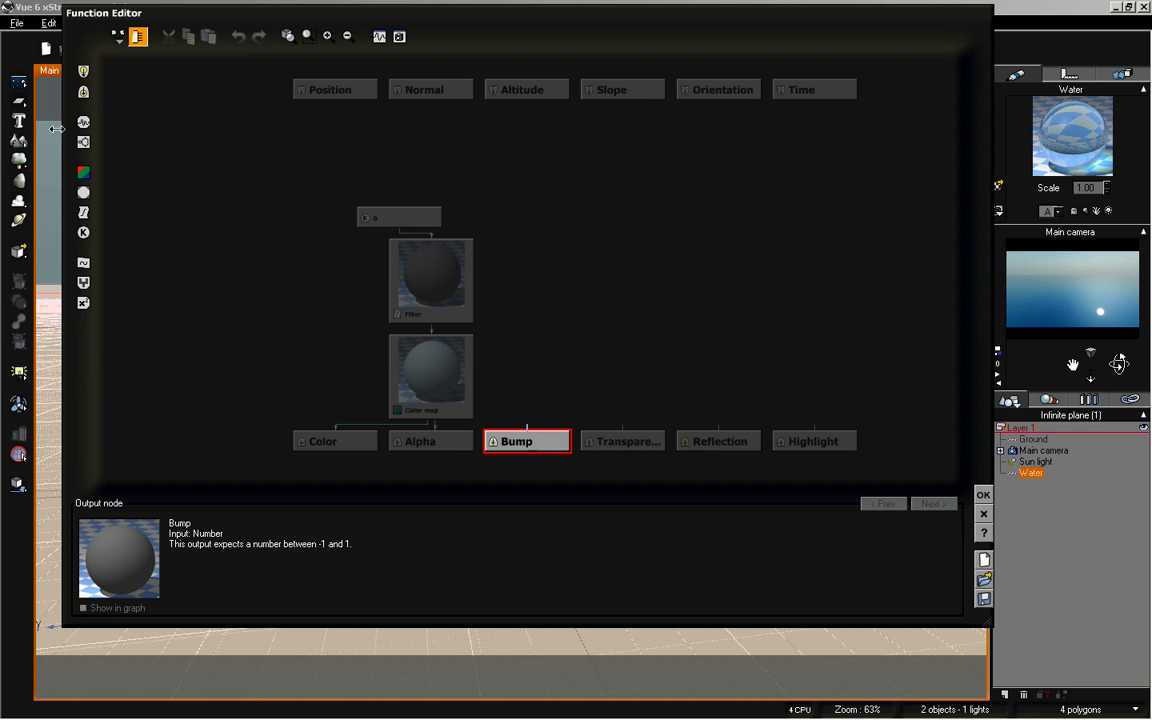
pyautogui.click(83, 142)
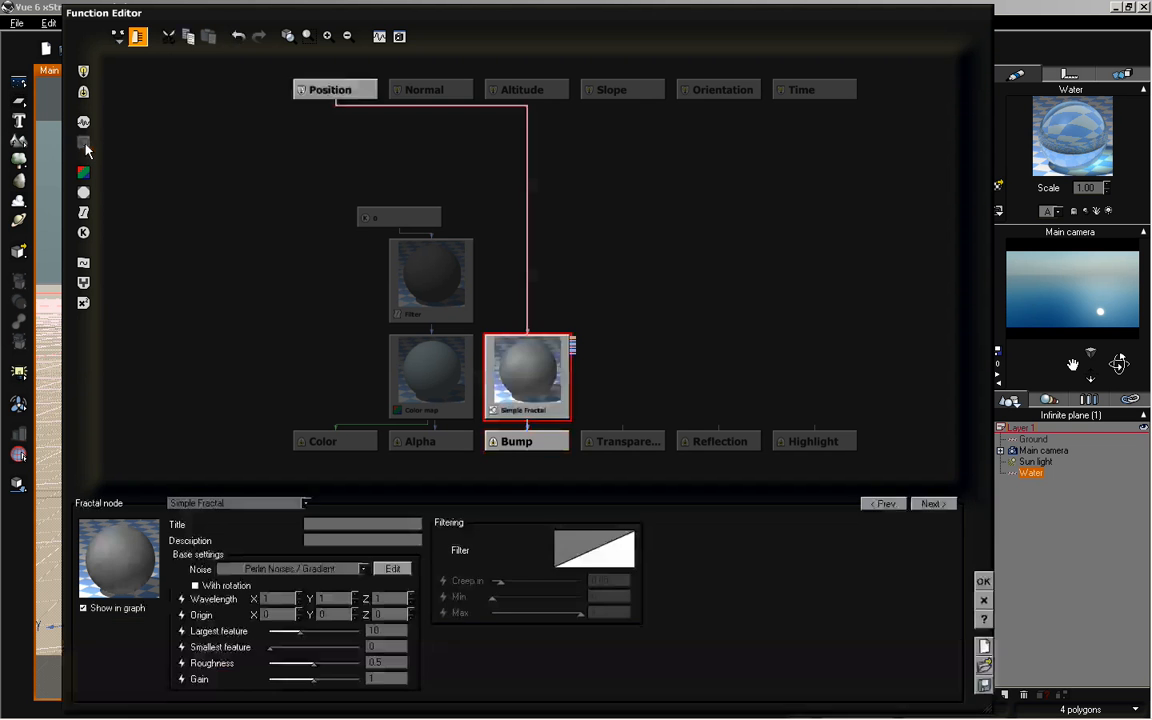
pyautogui.click(235, 503)
pyautogui.click(243, 600)
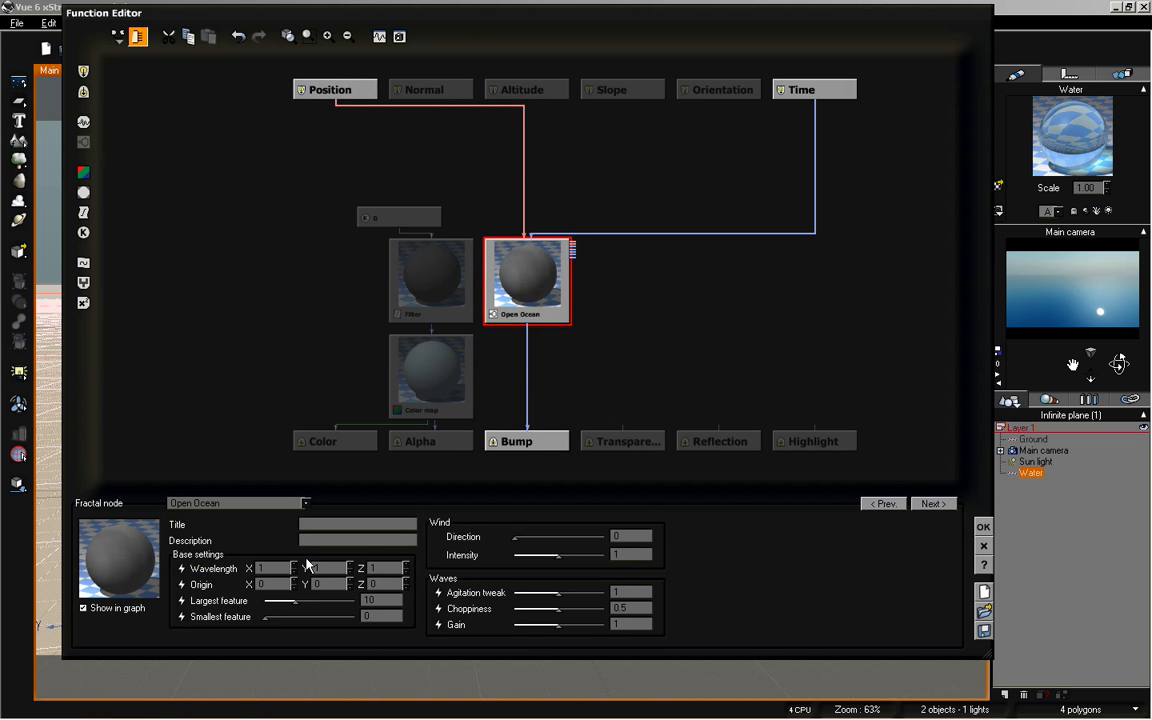
pyautogui.click(984, 528)
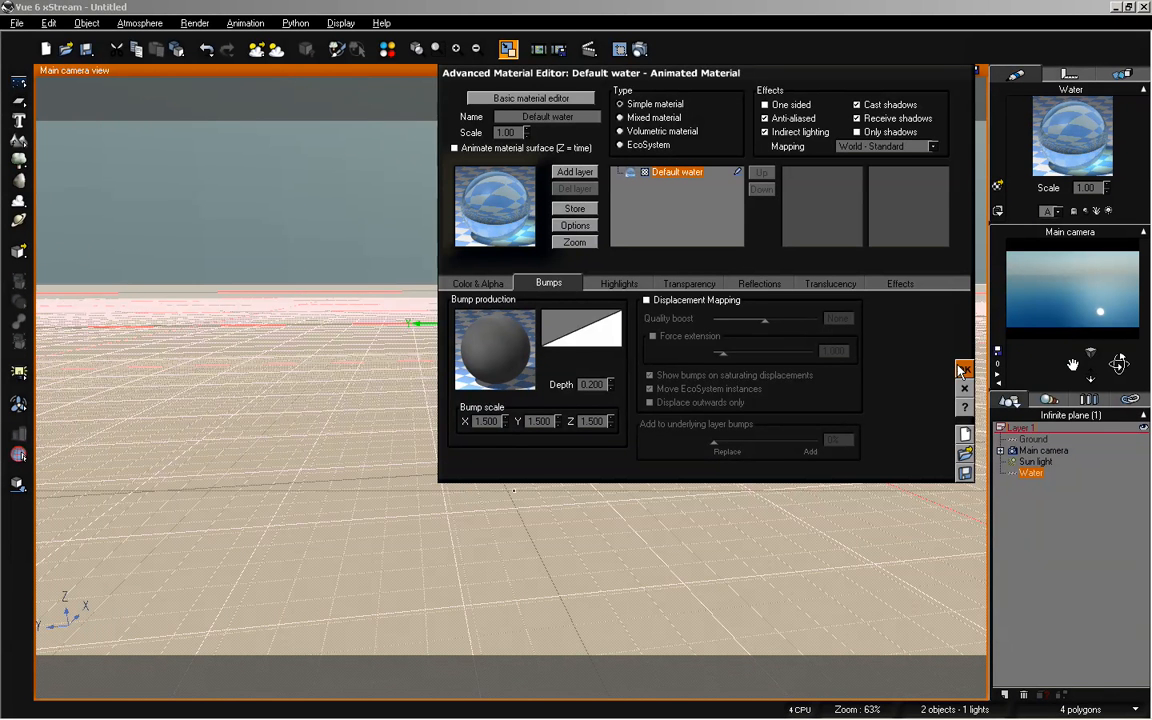
# Set the water material's bump depth to 5 and accept the material
pyautogui.click(596, 384)
pyautogui.write('1')
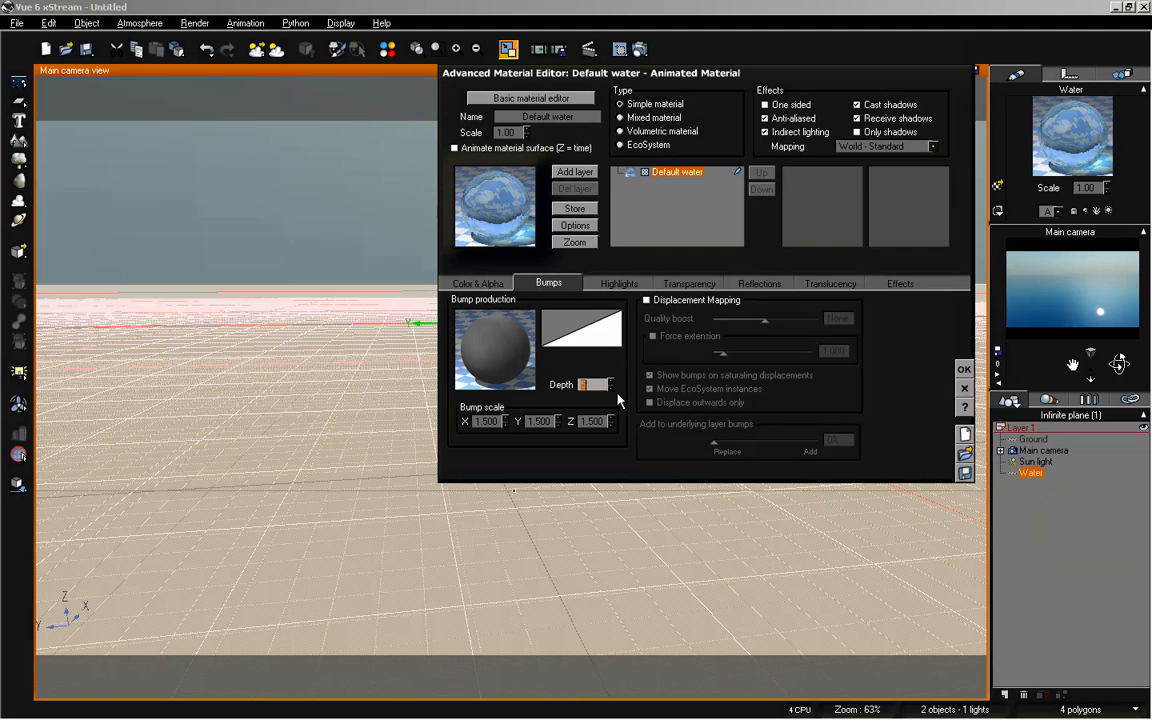
pyautogui.click(960, 369)
# Tilt the main camera slightly downward, render the scene to check the waves, and close the render
pyautogui.moveTo(1118, 358); pyautogui.dragTo(1118, 362)
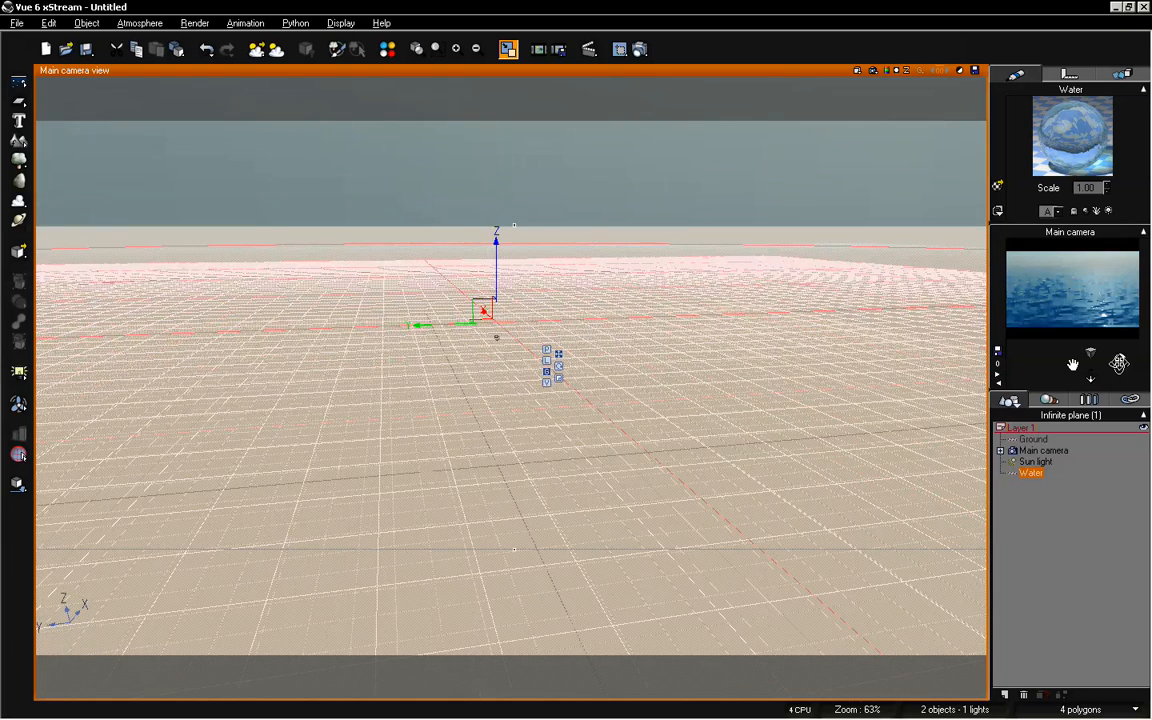
pyautogui.click(640, 49)
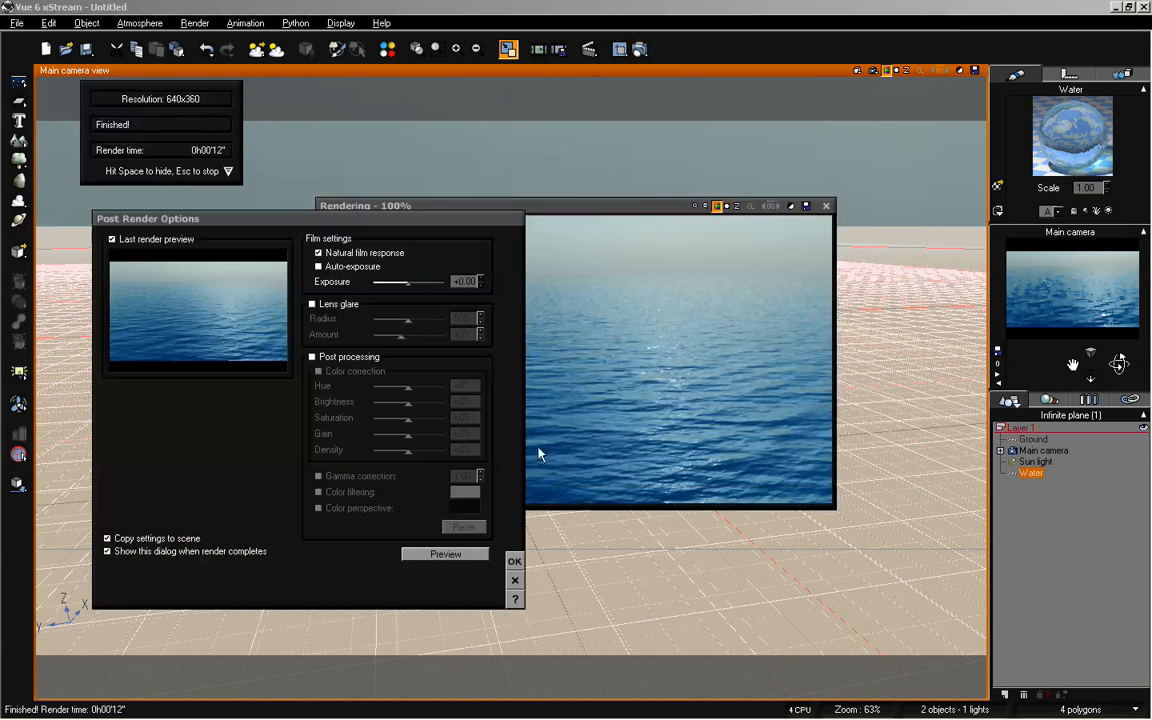
pyautogui.click(514, 561)
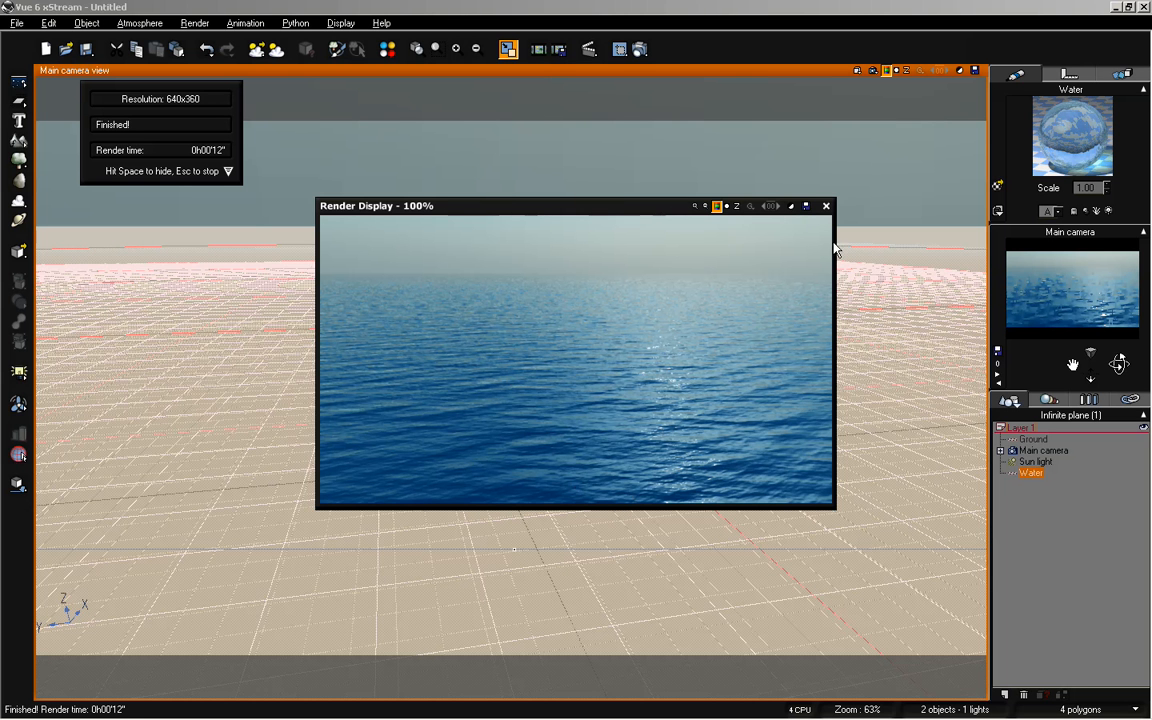
pyautogui.click(826, 205)
# Set the bump depth of the Default water material to 8 and accept the material
pyautogui.doubleClick(1072, 135)
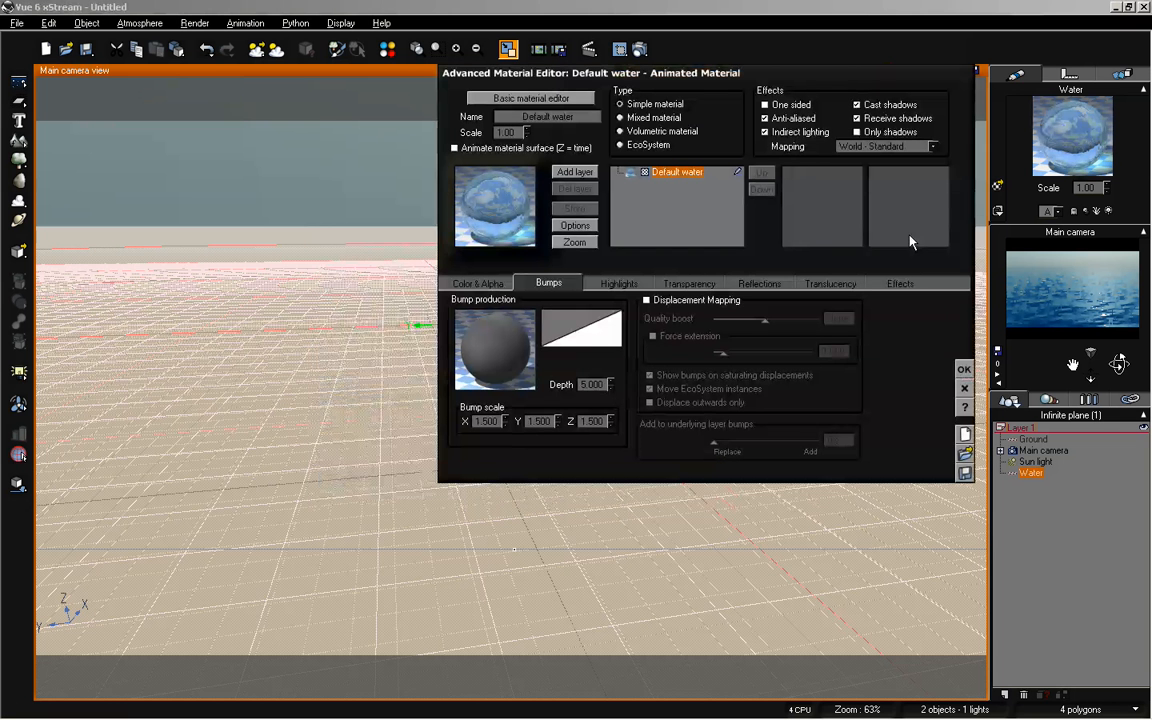
pyautogui.click(582, 385)
pyautogui.write('3')
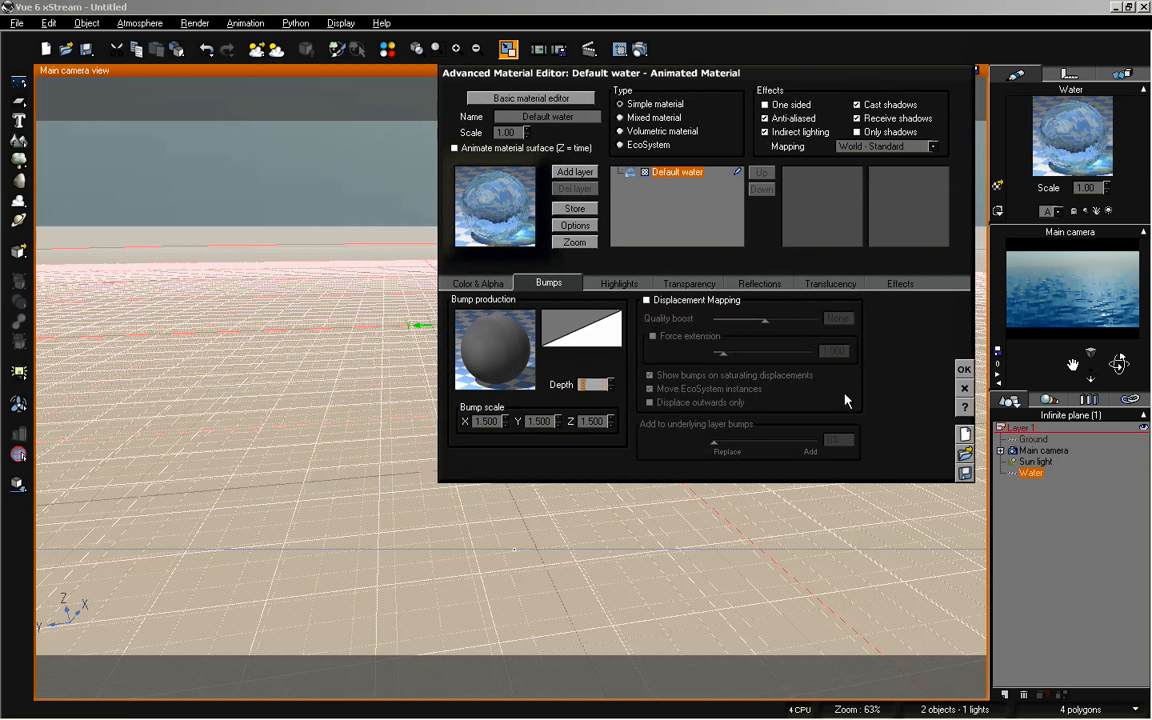
pyautogui.click(964, 369)
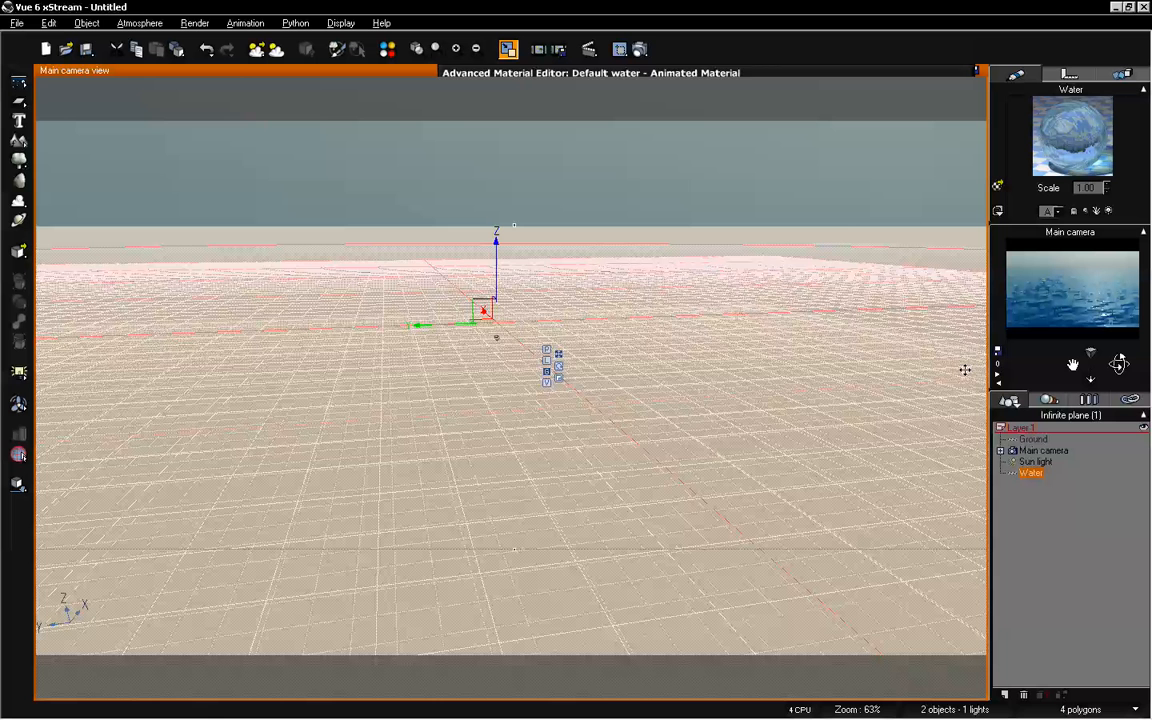
# Render the scene again to examine the deeper waves and close the render display
pyautogui.click(646, 51)
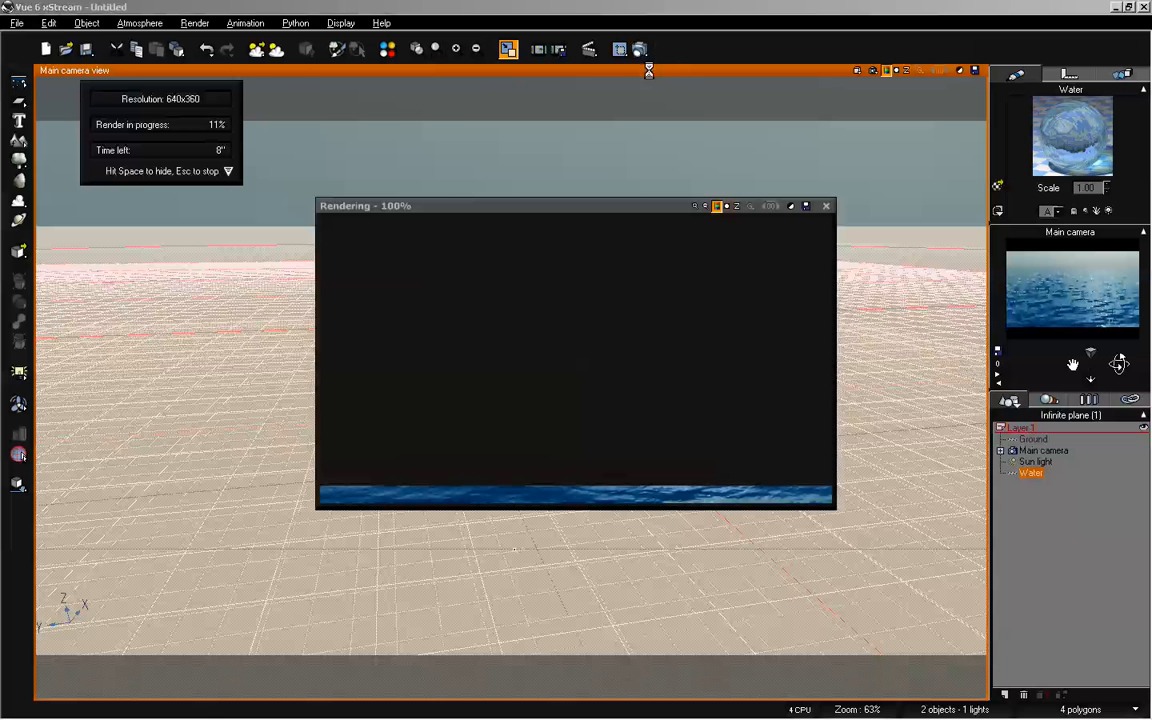
pyautogui.click(514, 561)
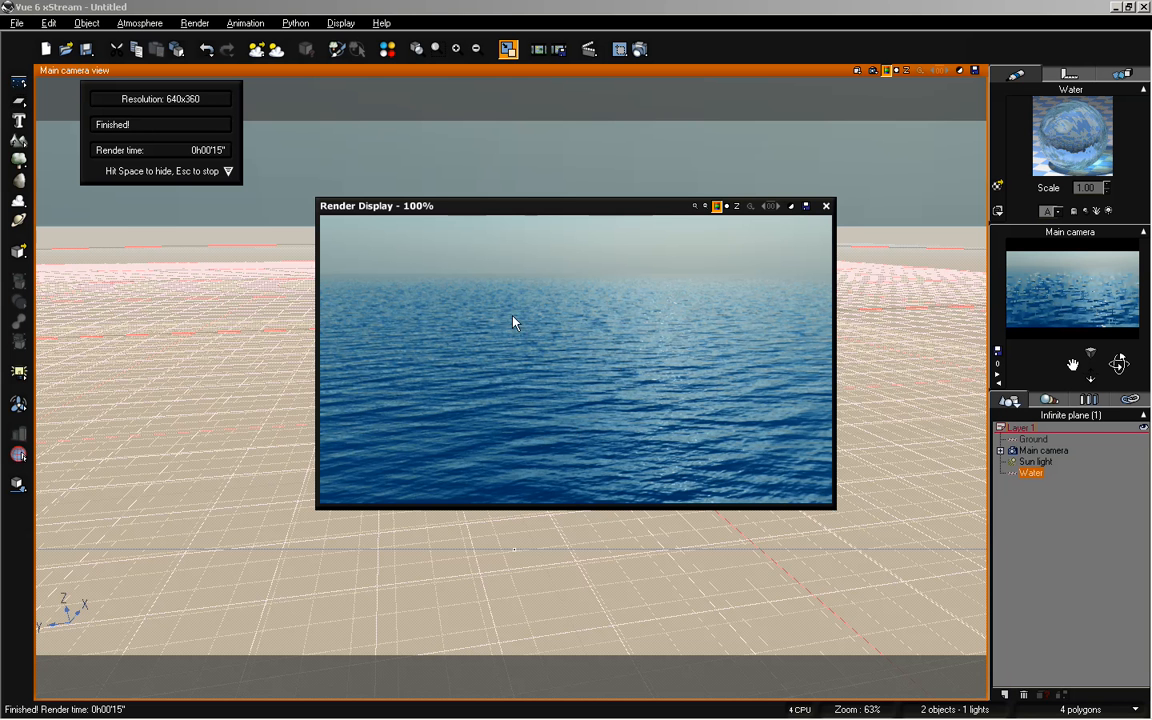
pyautogui.click(826, 205)
# Review the Open Ocean node's wind and wave settings in the water's bump function and close the material
pyautogui.doubleClick(1070, 137)
pyautogui.rightClick(480, 346)
pyautogui.click(500, 353)
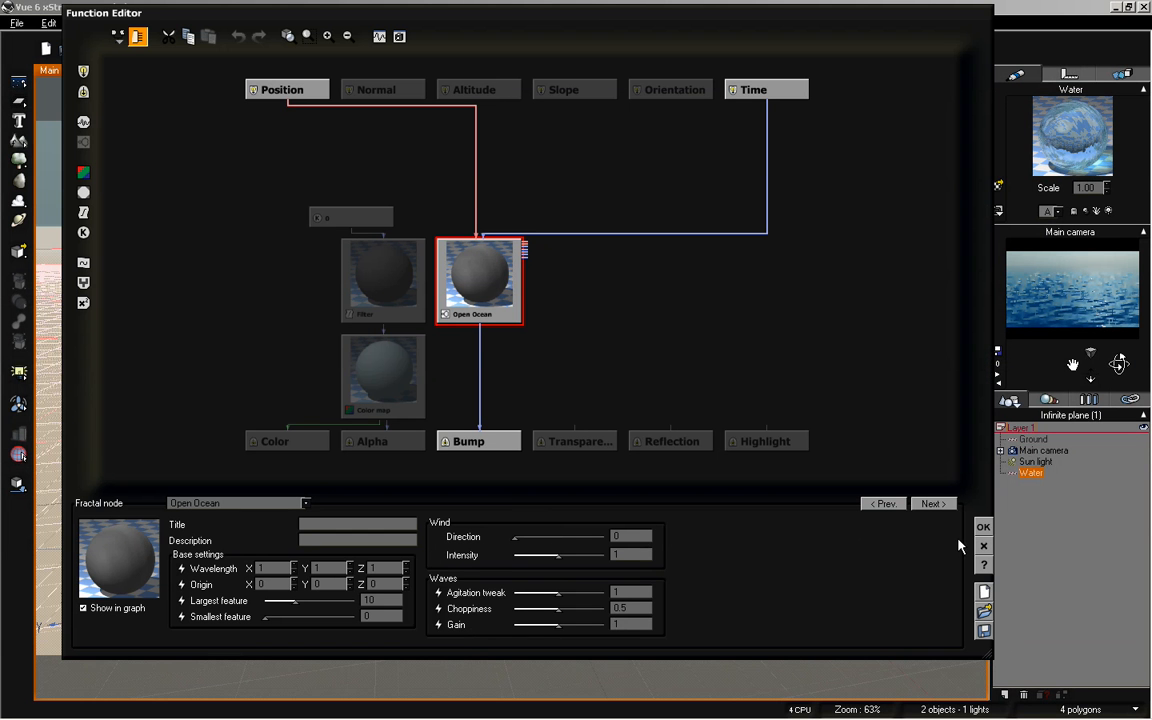
pyautogui.click(982, 525)
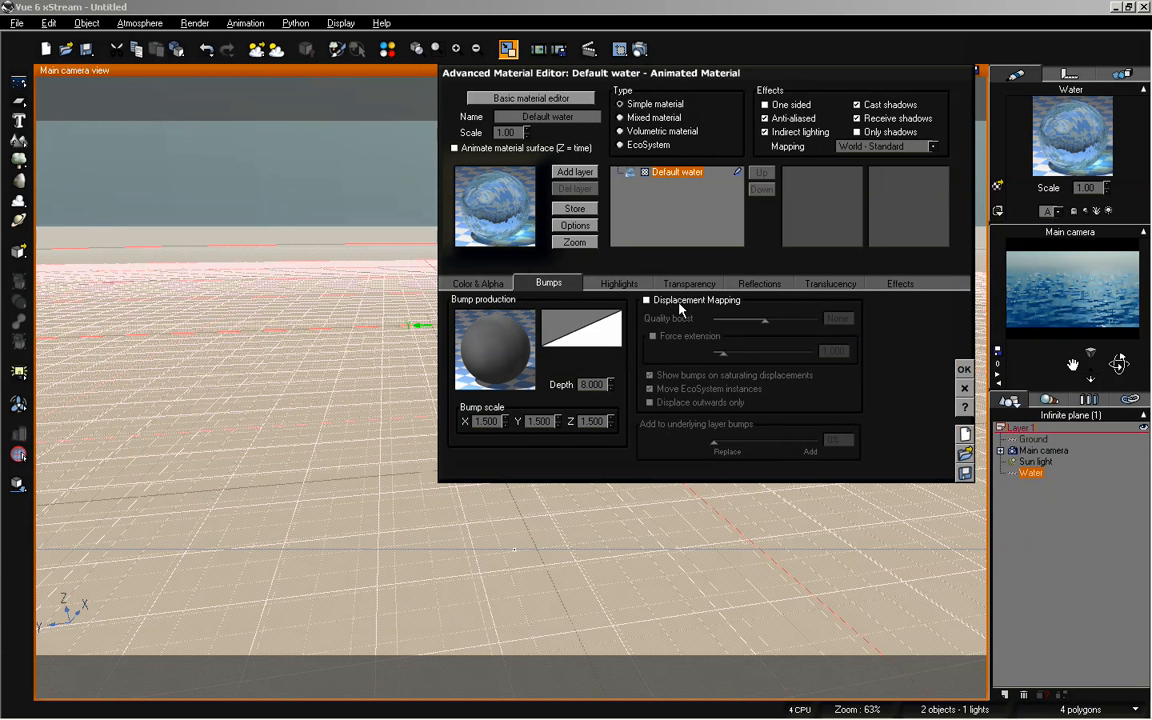
pyautogui.click(964, 369)
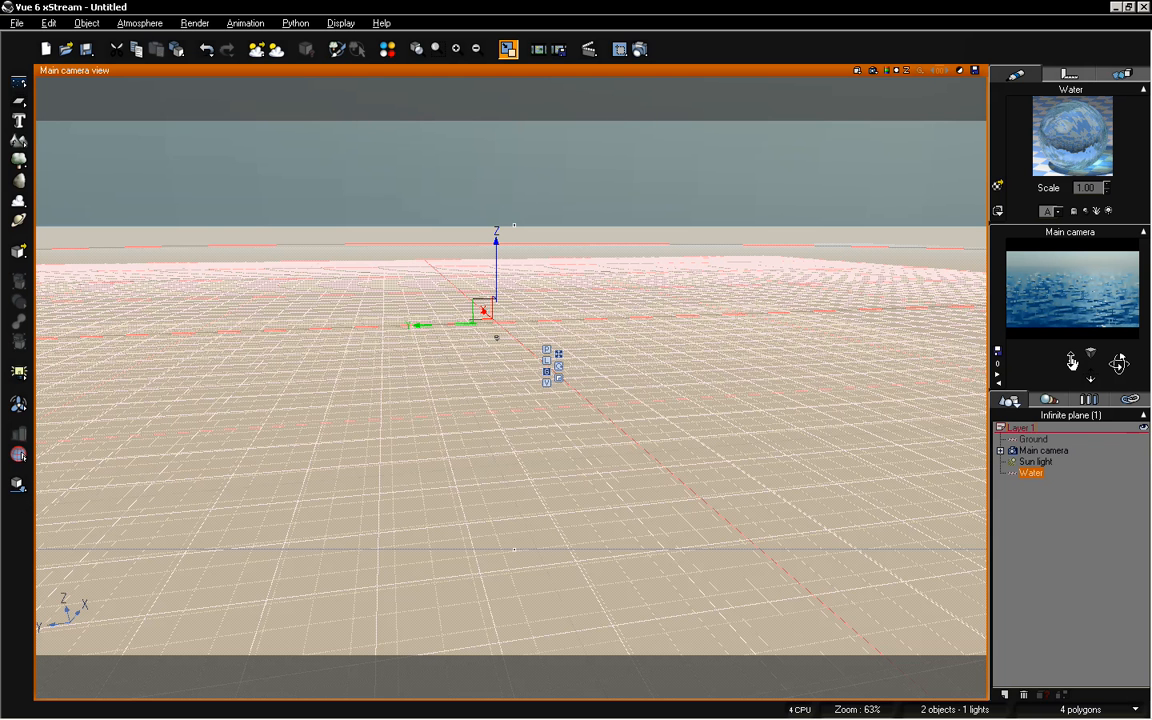
# Bring the main camera low over the water facing the horizon and render the new view
pyautogui.moveTo(1073, 365); pyautogui.dragTo(1072, 352)
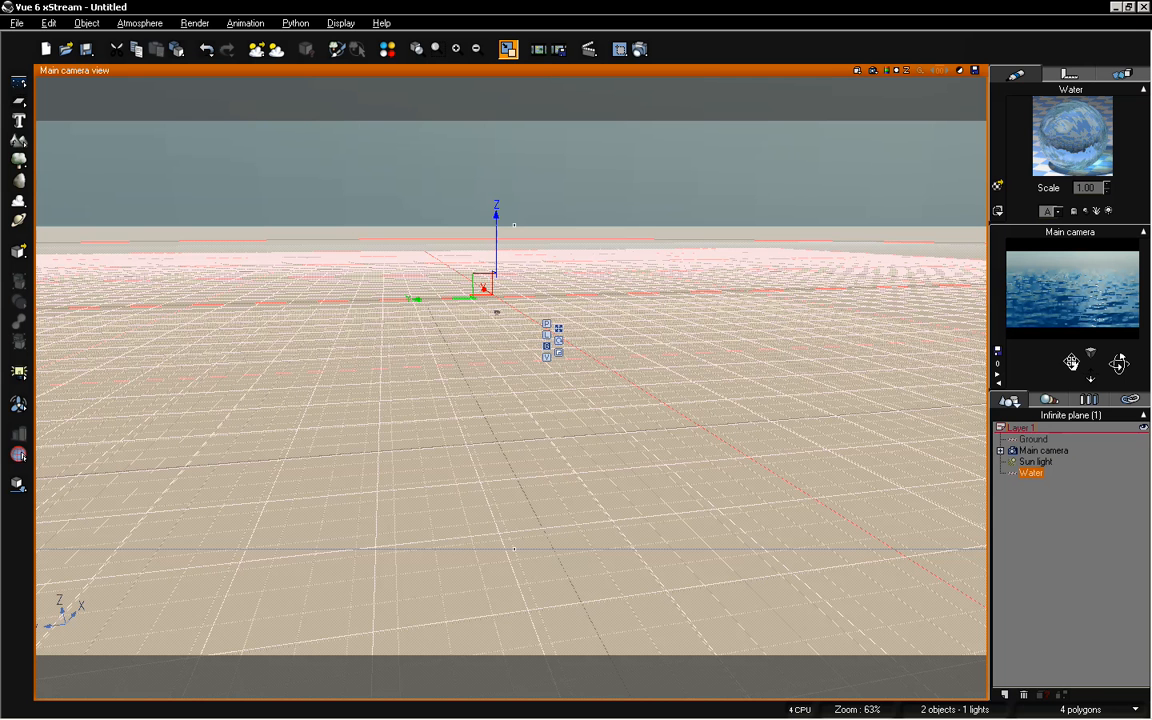
pyautogui.moveTo(1119, 364); pyautogui.dragTo(1119, 364)
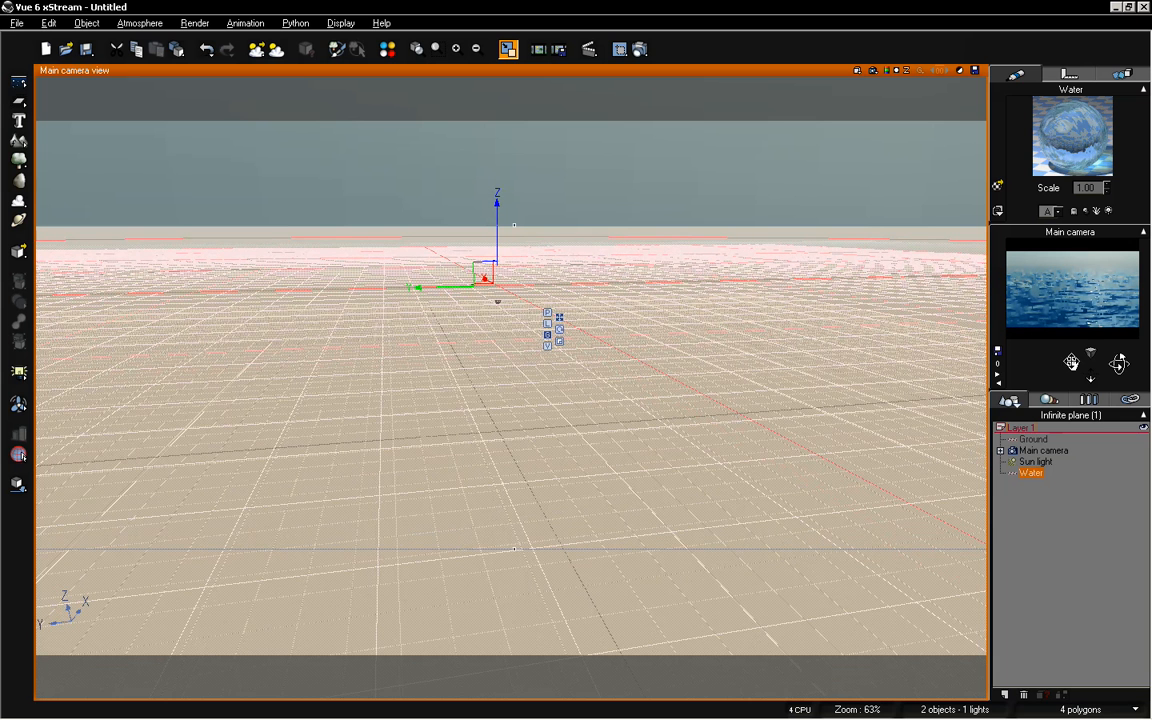
pyautogui.moveTo(1119, 364); pyautogui.dragTo(1119, 365)
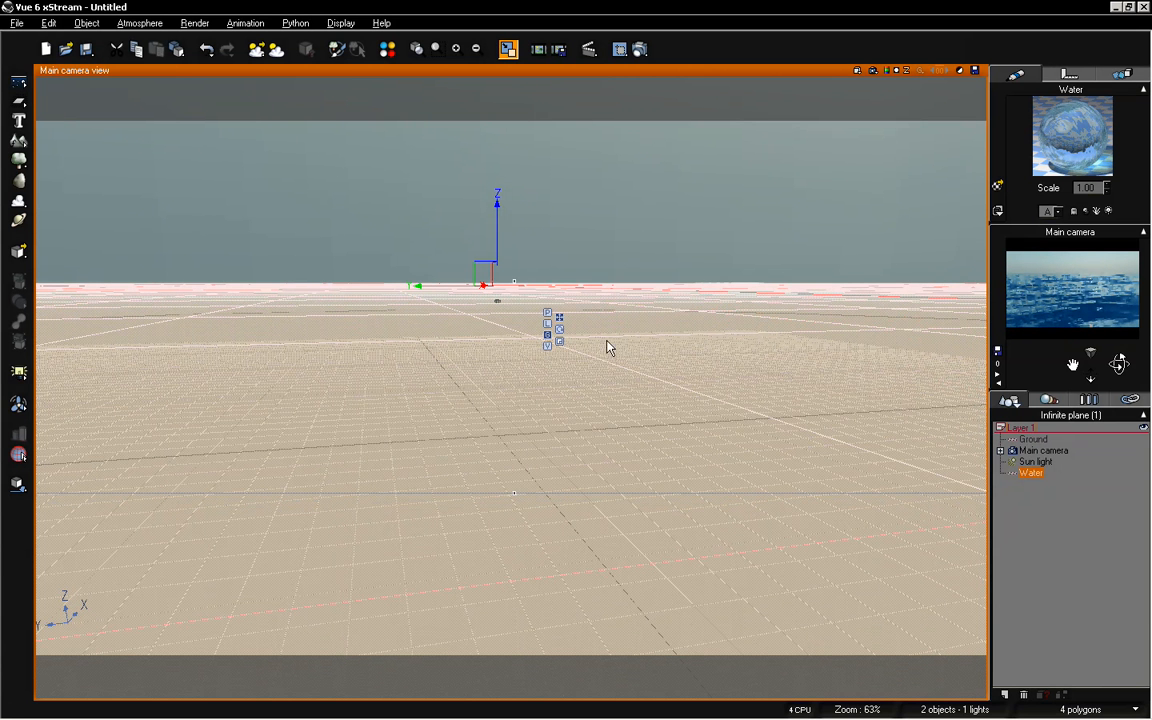
pyautogui.click(589, 49)
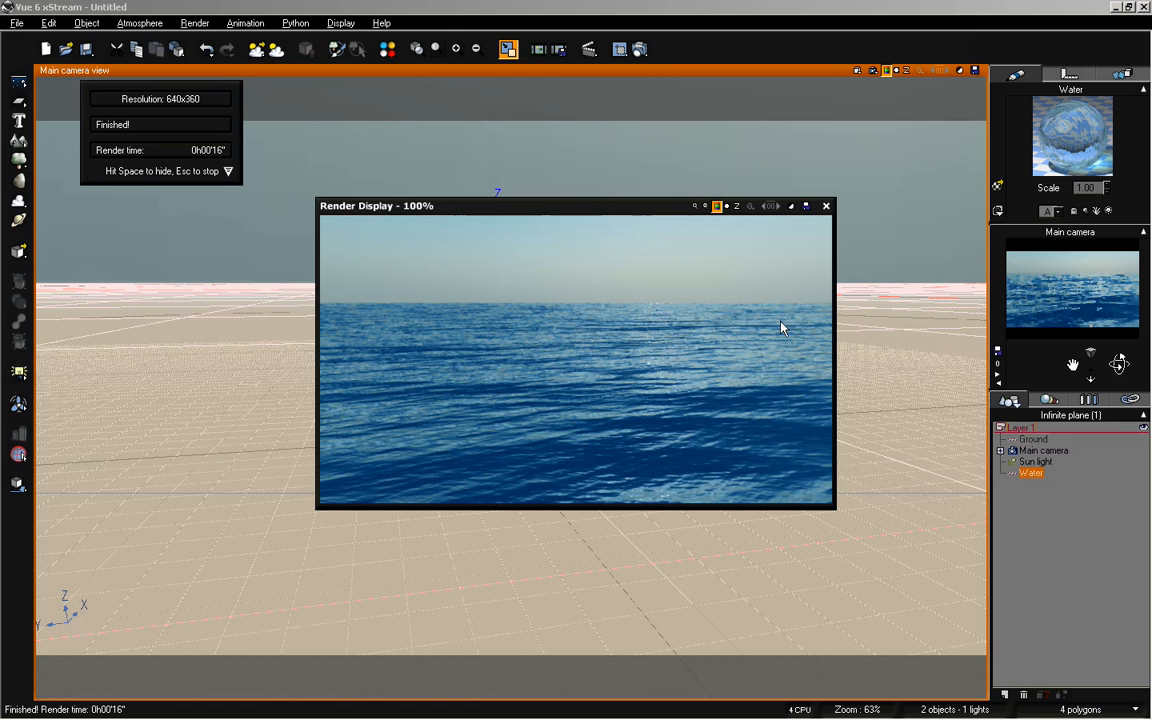
pyautogui.click(826, 206)
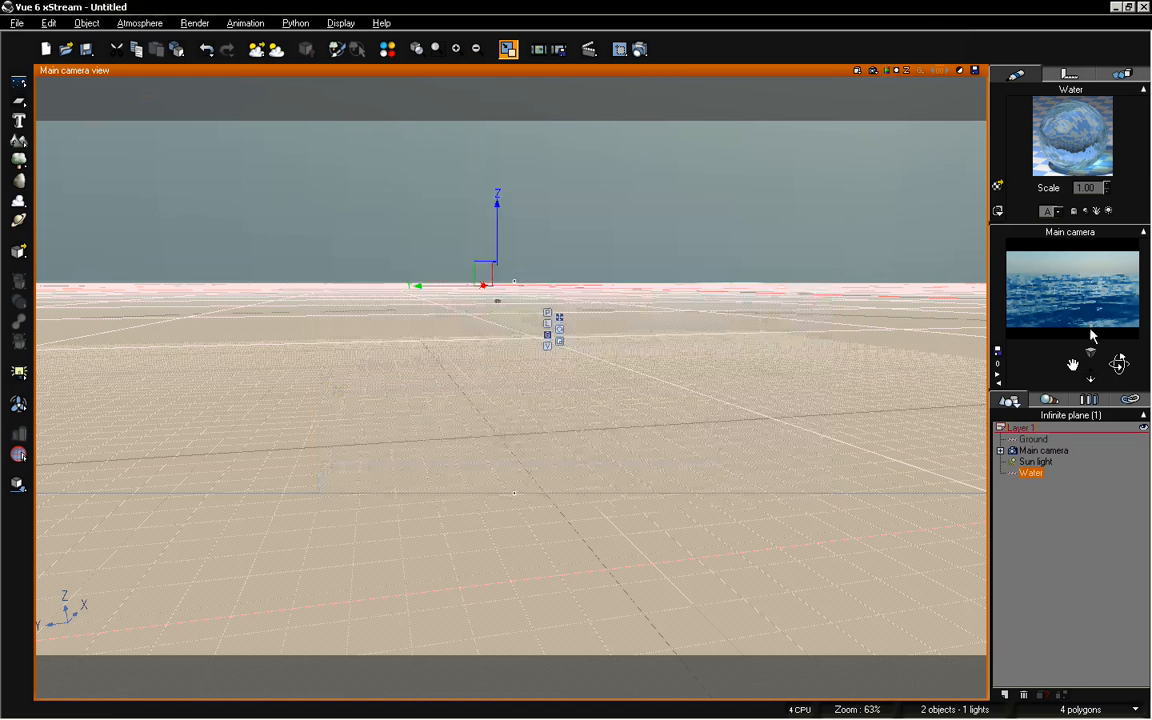
# Move the main camera beneath the water surface and level it to show both the ground and the water plane overhead
pyautogui.moveTo(1093, 373); pyautogui.dragTo(1093, 392)
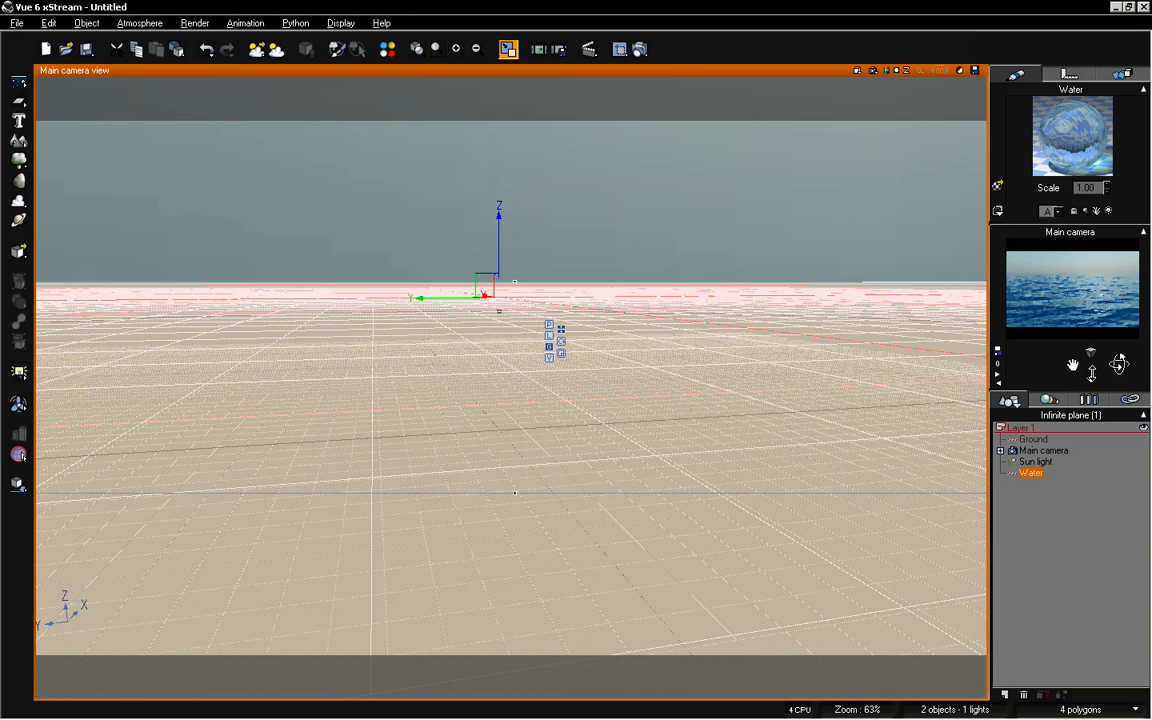
pyautogui.moveTo(1077, 364); pyautogui.dragTo(1081, 366)
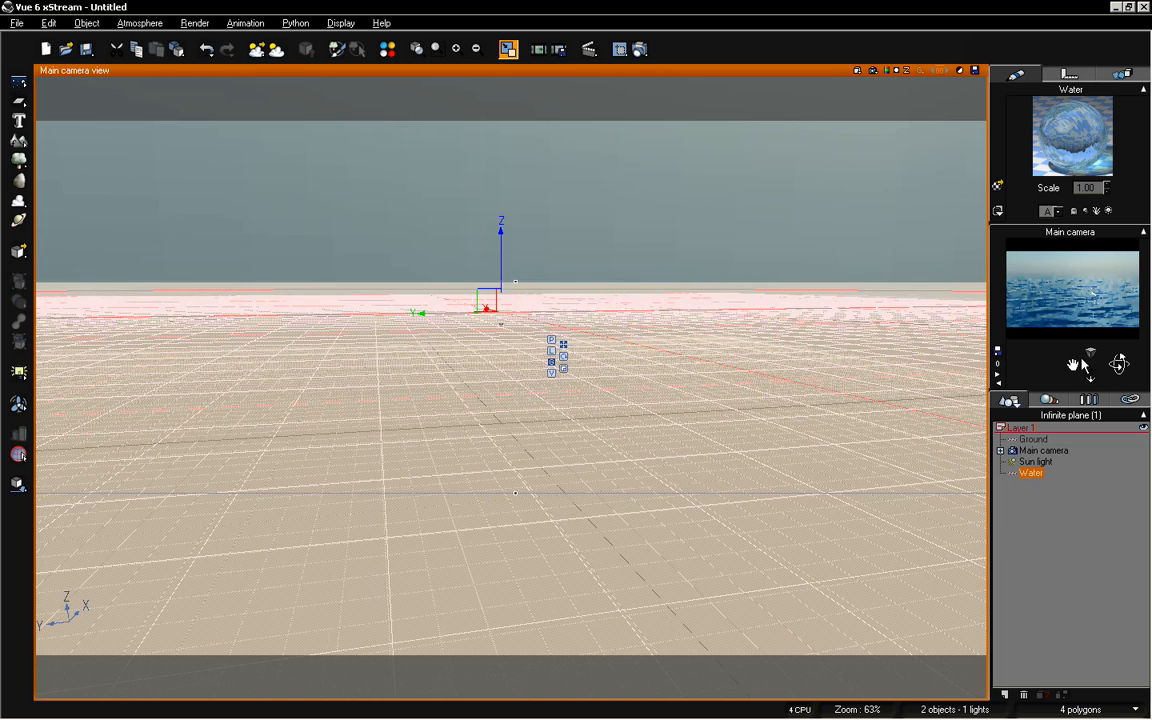
pyautogui.moveTo(1094, 376); pyautogui.dragTo(1072, 365)
pyautogui.click(1088, 537)
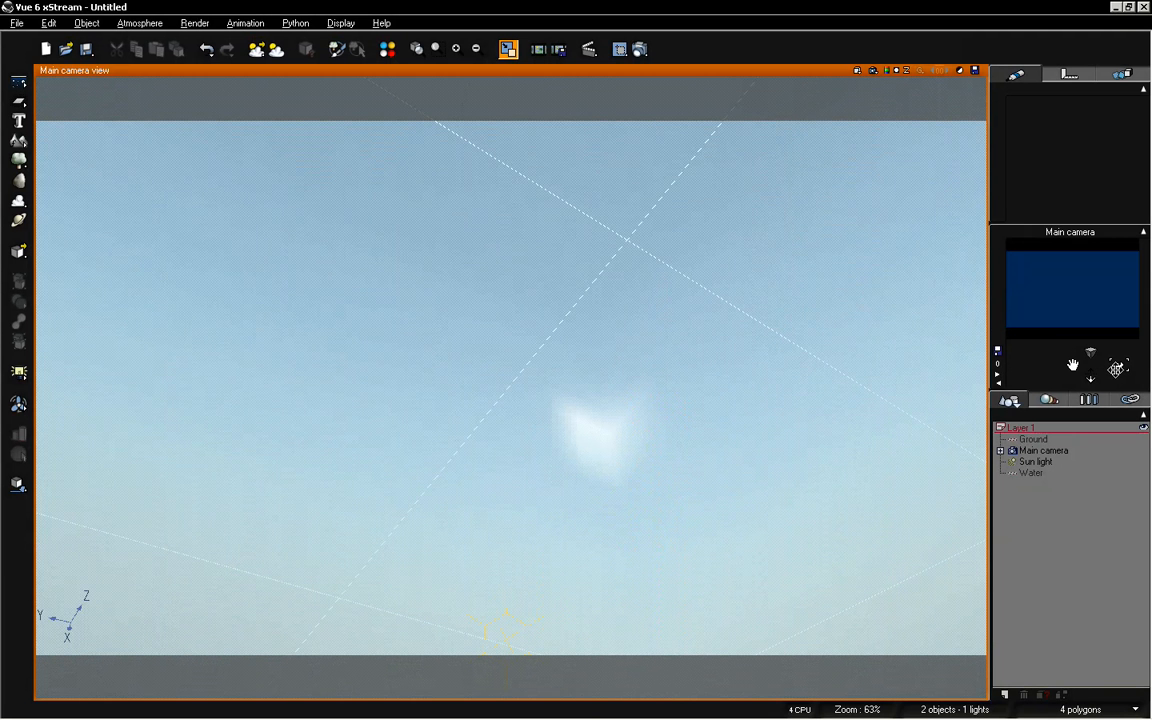
pyautogui.moveTo(1071, 364); pyautogui.dragTo(1074, 363)
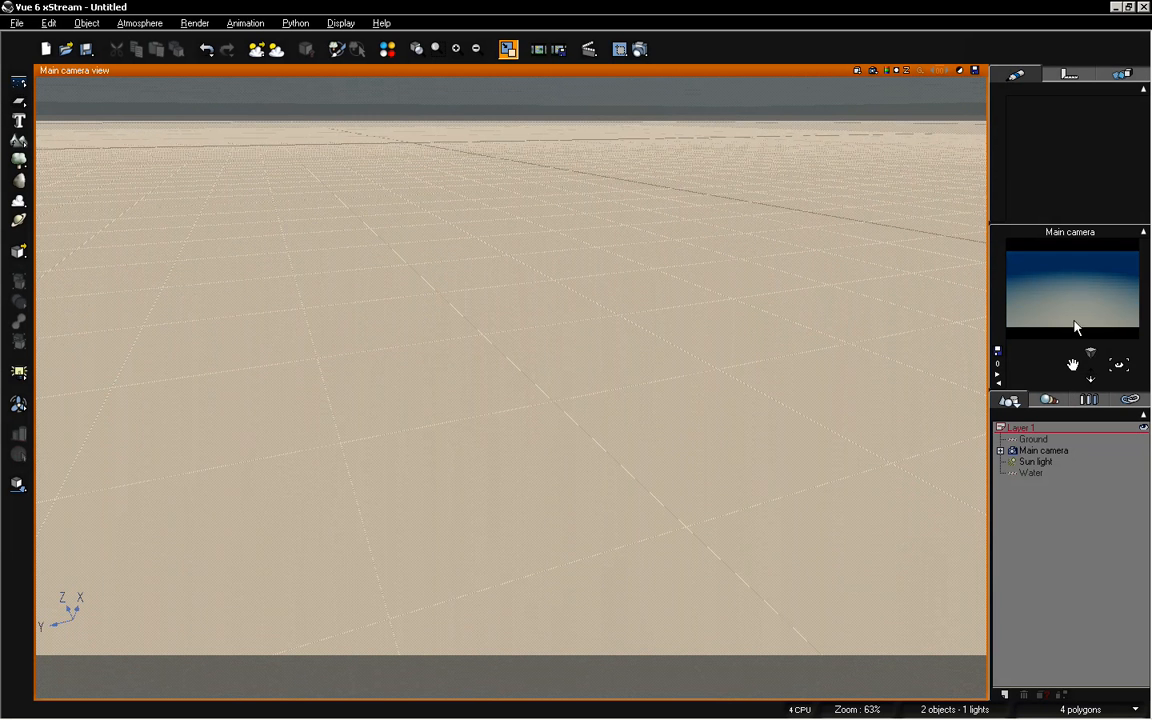
pyautogui.moveTo(1119, 365); pyautogui.dragTo(1118, 364)
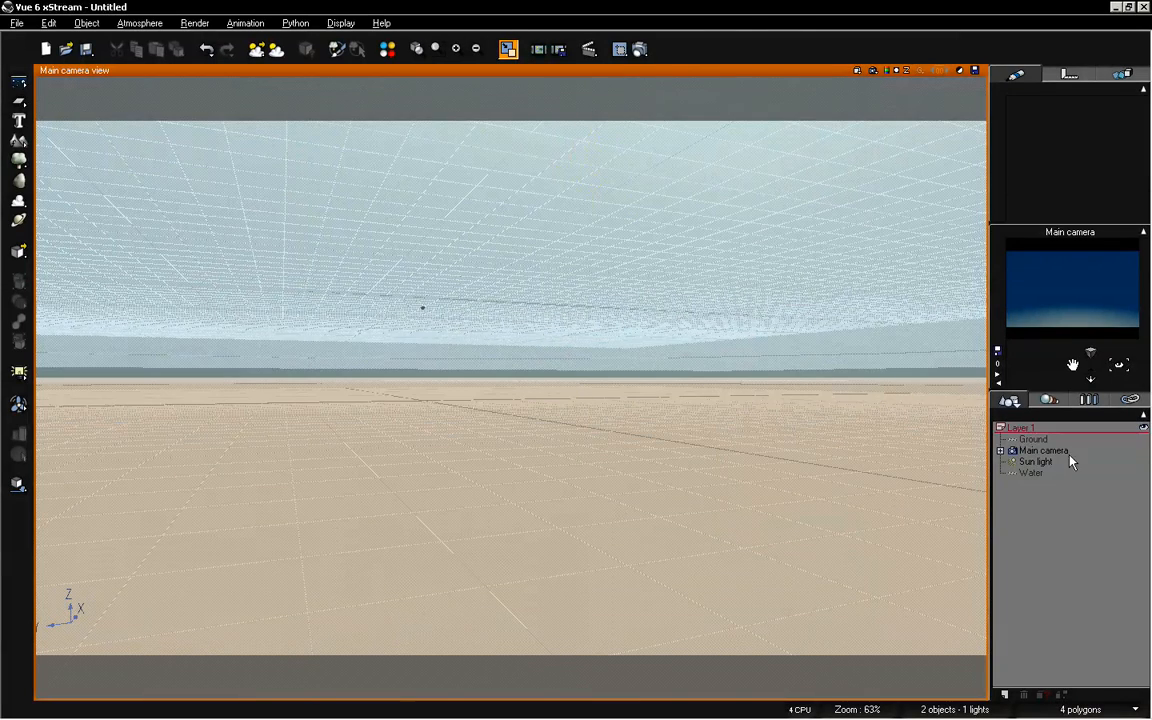
# Lower the water plane along the Z axis toward the submerged camera and deselect it
pyautogui.click(1032, 474)
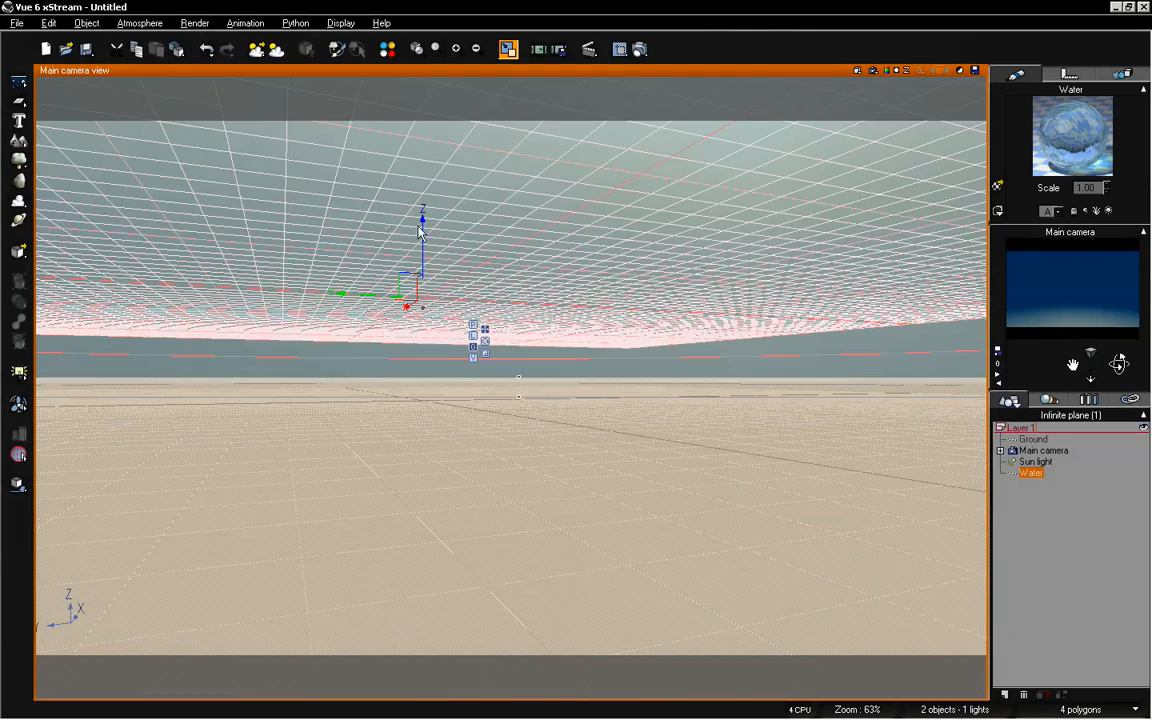
pyautogui.moveTo(421, 232); pyautogui.dragTo(424, 318)
pyautogui.click(1137, 535)
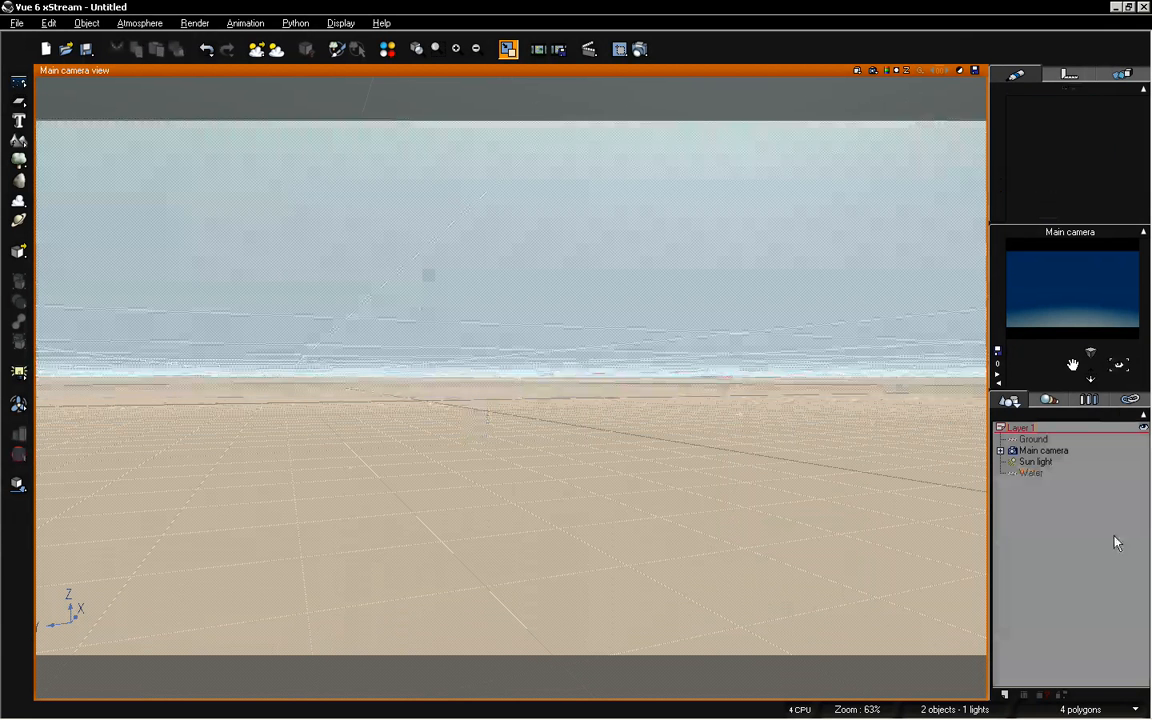
# Bring the main camera back above the water surface and tilt it toward the horizon
pyautogui.moveTo(1124, 371); pyautogui.dragTo(1123, 365)
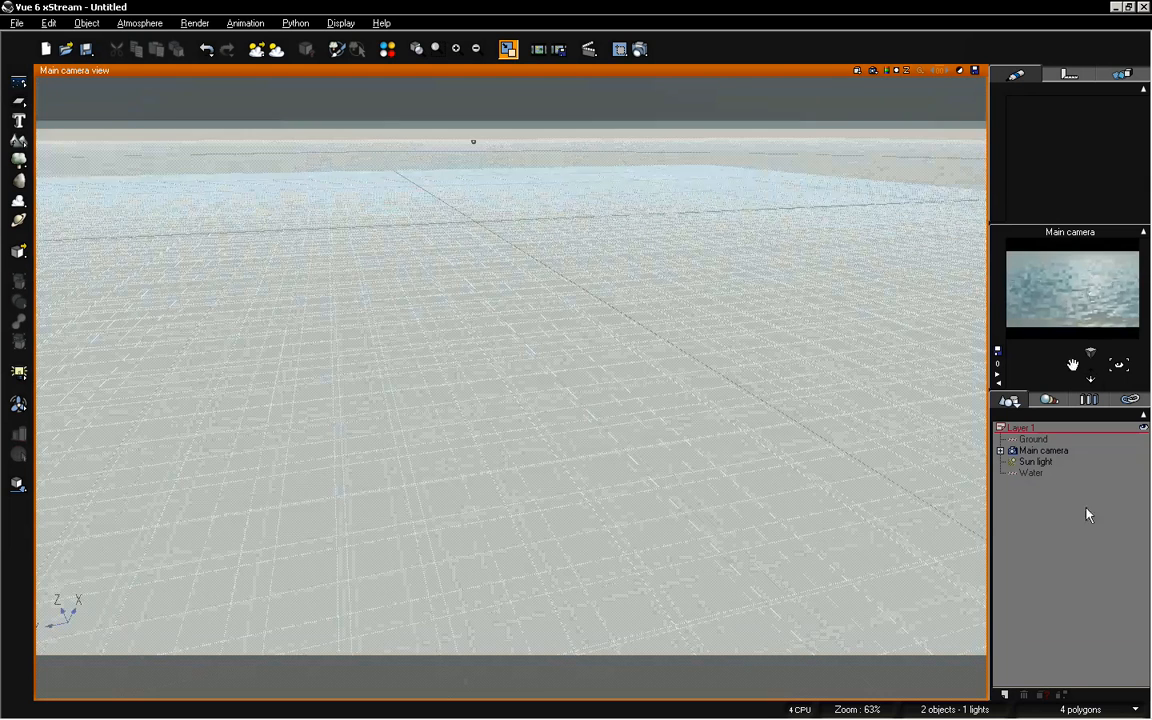
pyautogui.moveTo(1119, 354); pyautogui.dragTo(1120, 366)
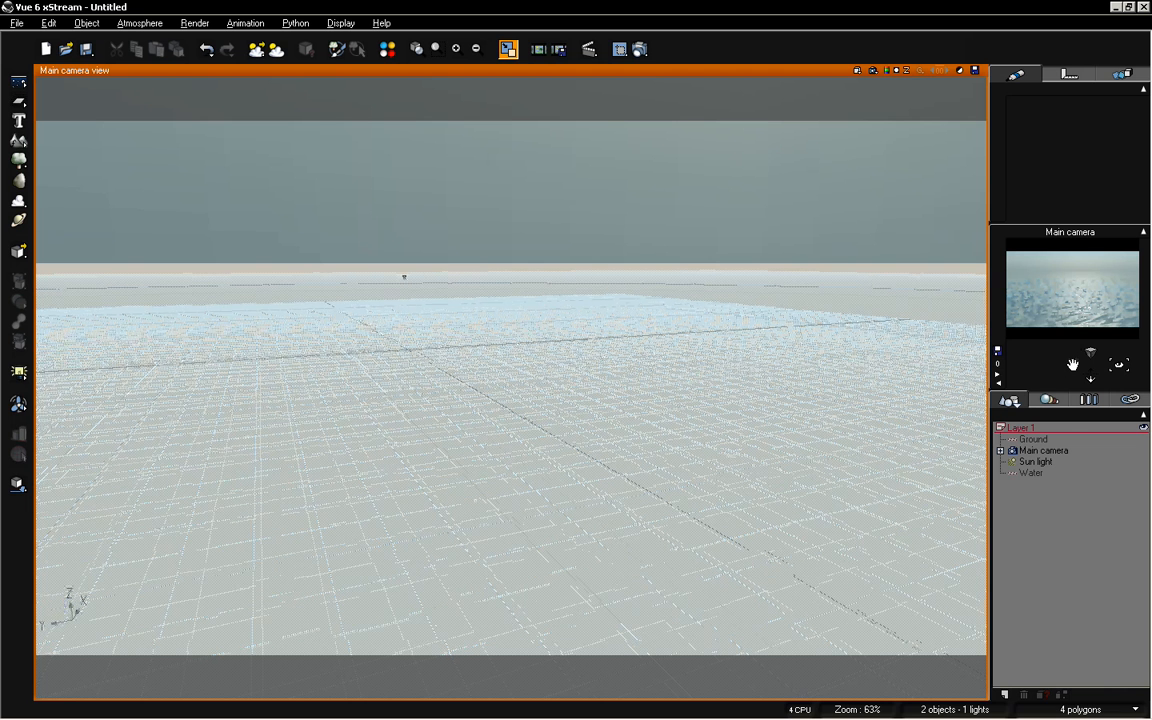
pyautogui.moveTo(1072, 363); pyautogui.dragTo(1072, 350)
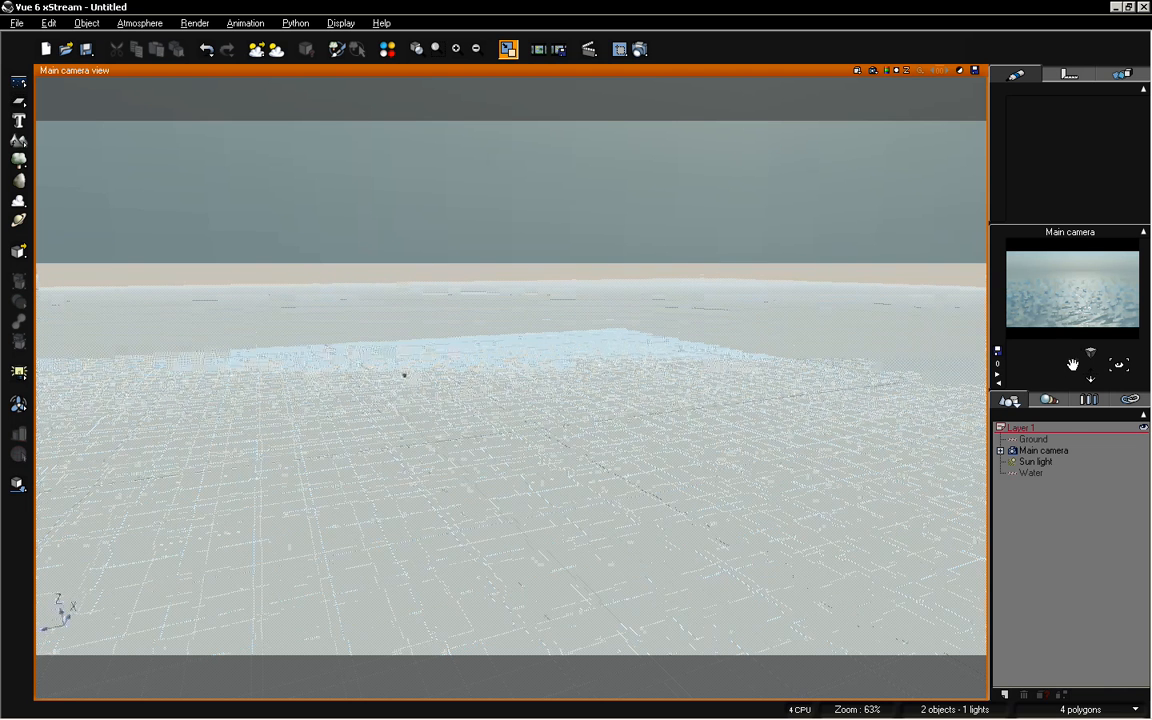
# Raise the water plane along the Z axis, deselect it, and reframe the main camera above it with the horizon in view
pyautogui.click(1035, 476)
pyautogui.moveTo(404, 361); pyautogui.dragTo(401, 285)
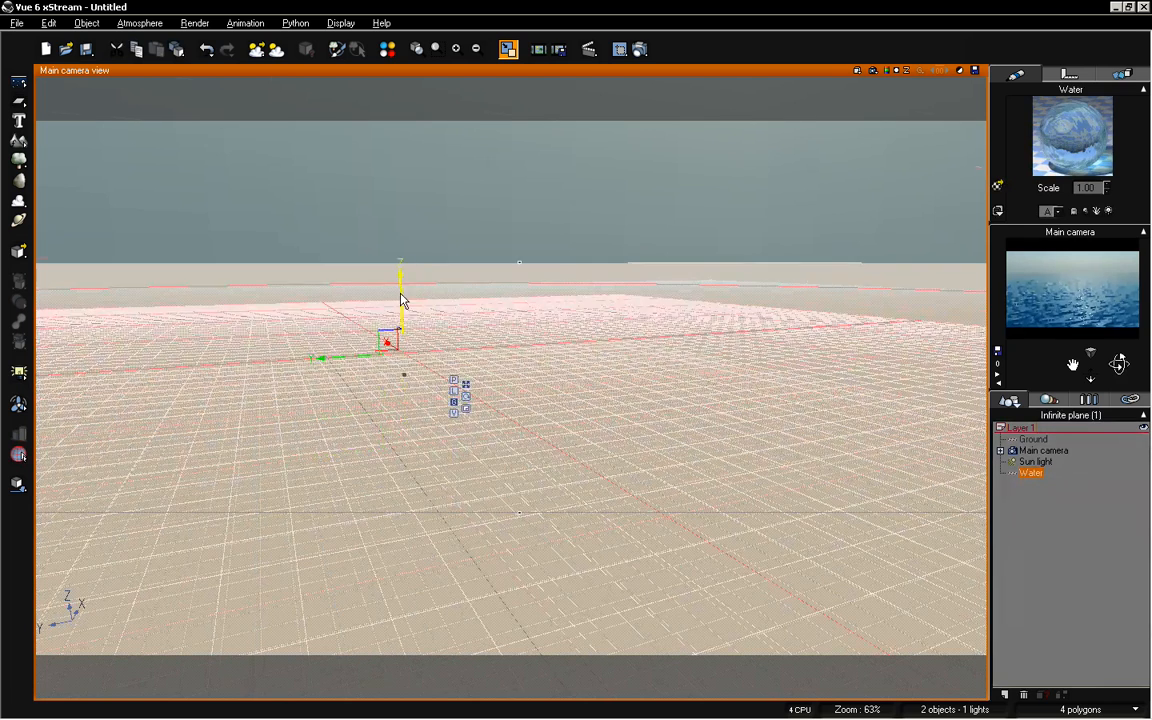
pyautogui.moveTo(396, 288); pyautogui.dragTo(396, 190)
pyautogui.moveTo(1072, 358); pyautogui.dragTo(1072, 335)
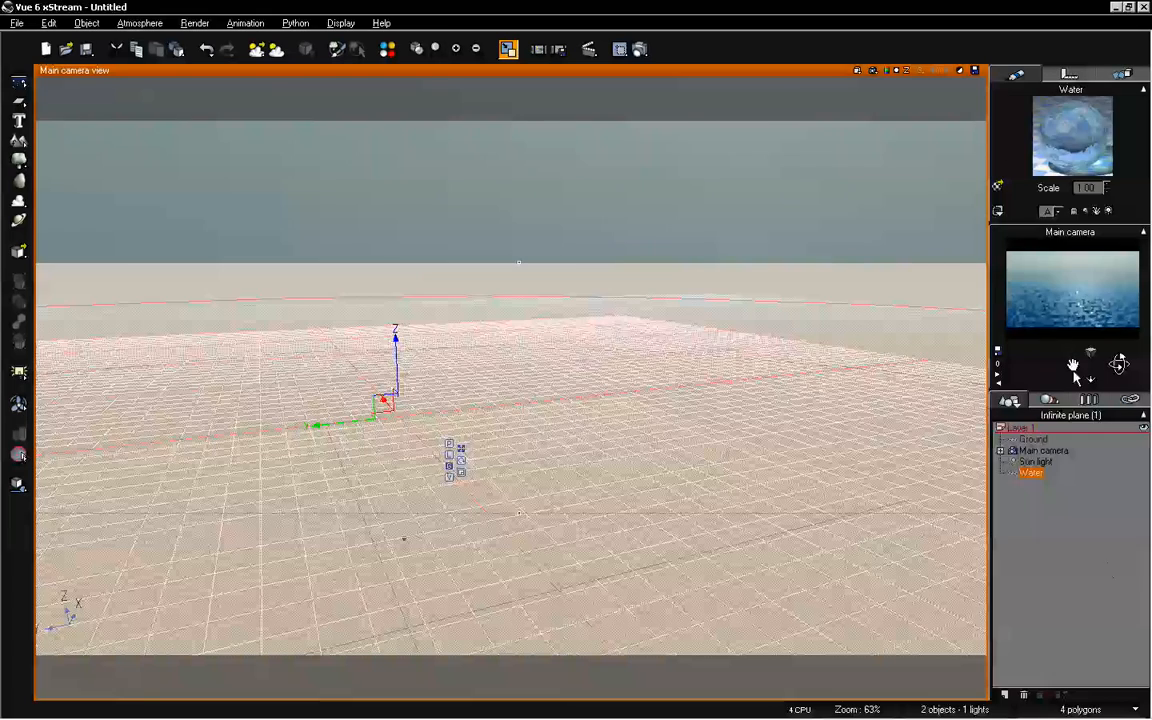
pyautogui.click(1113, 575)
pyautogui.moveTo(1072, 362); pyautogui.dragTo(1119, 361)
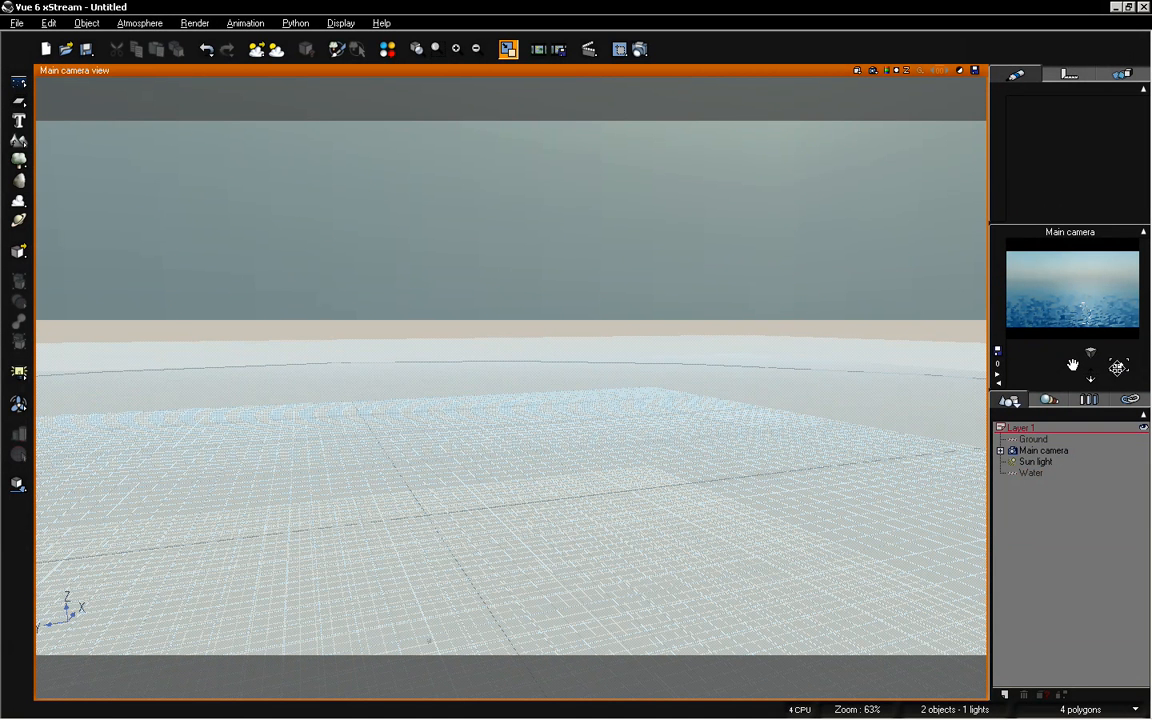
# Add a High Cumulus cloud layer from the Spectral clouds collection and accept the atmosphere settings
pyautogui.click(139, 22)
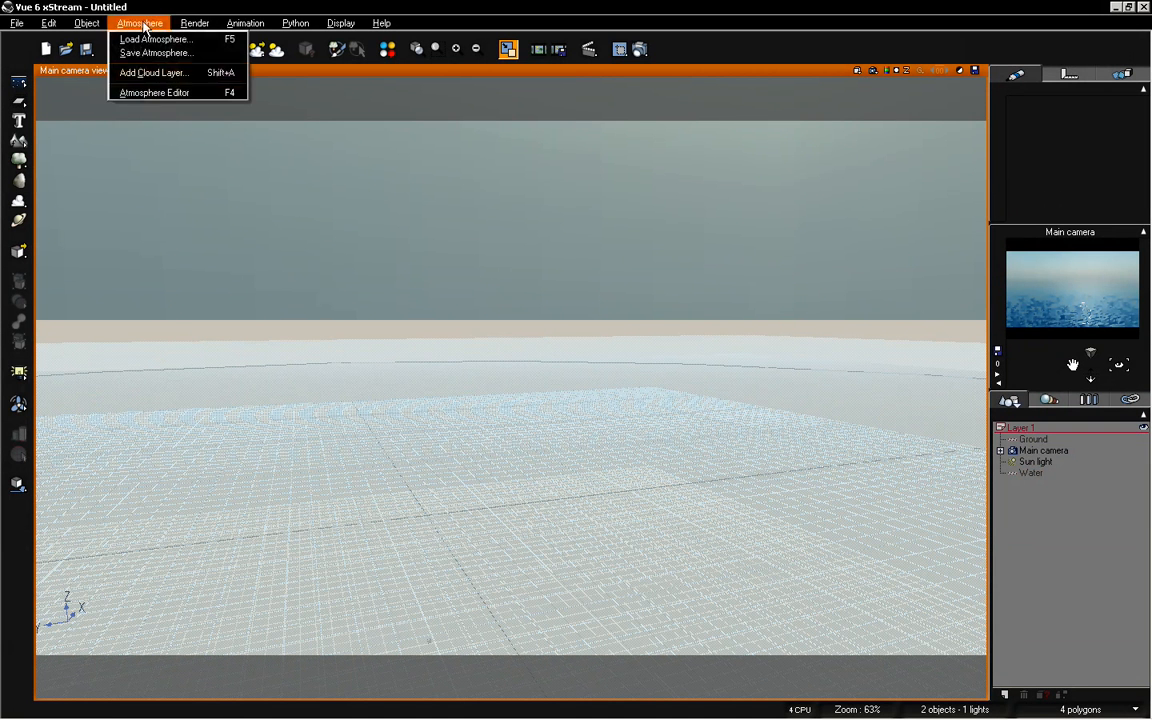
pyautogui.click(155, 73)
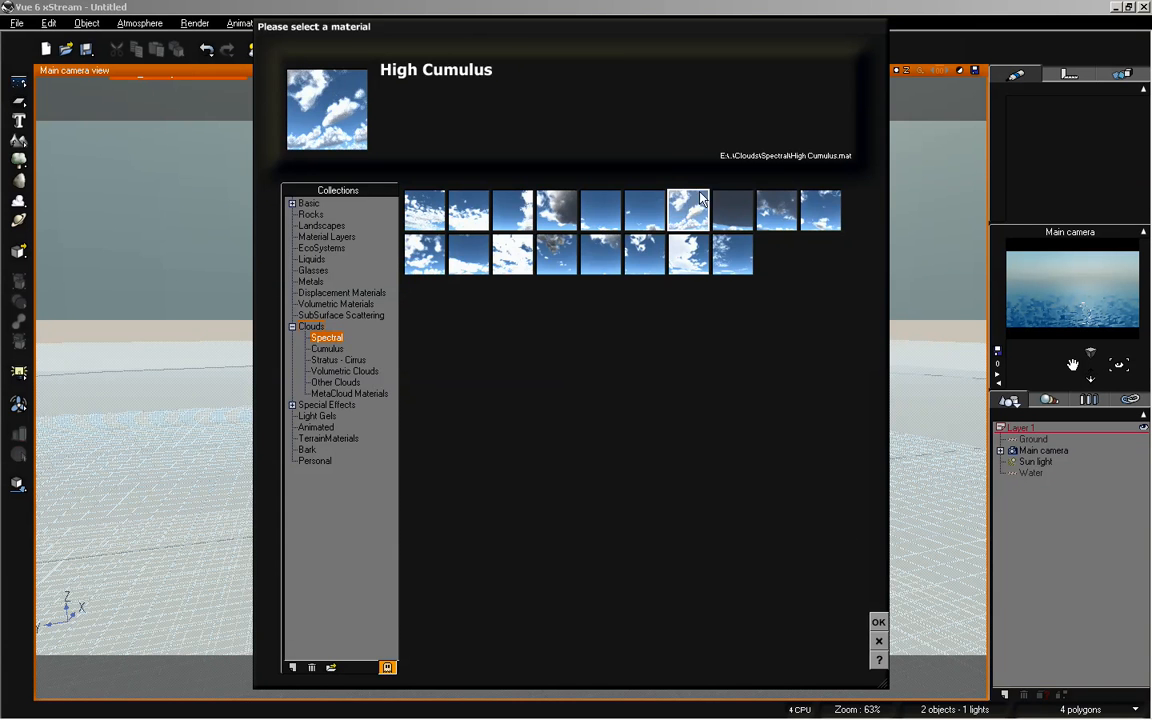
pyautogui.click(878, 621)
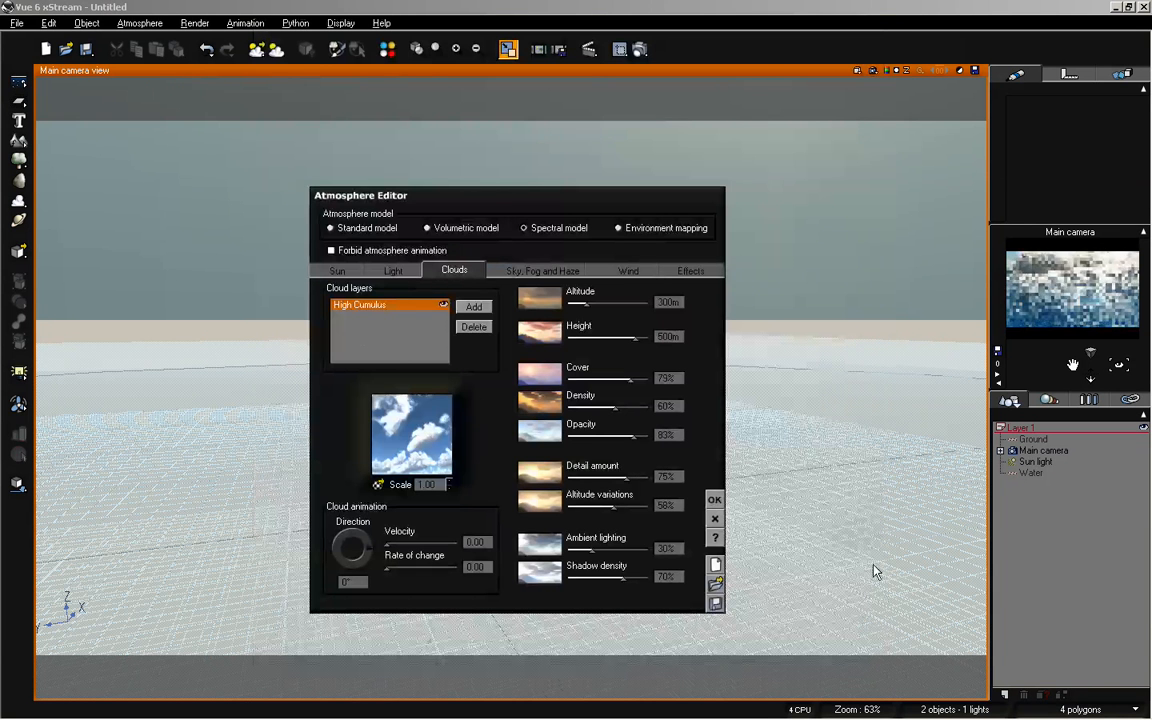
pyautogui.click(714, 501)
# Render the main camera view of the water under the clouds, inspect the result, and close the render display
pyautogui.click(640, 49)
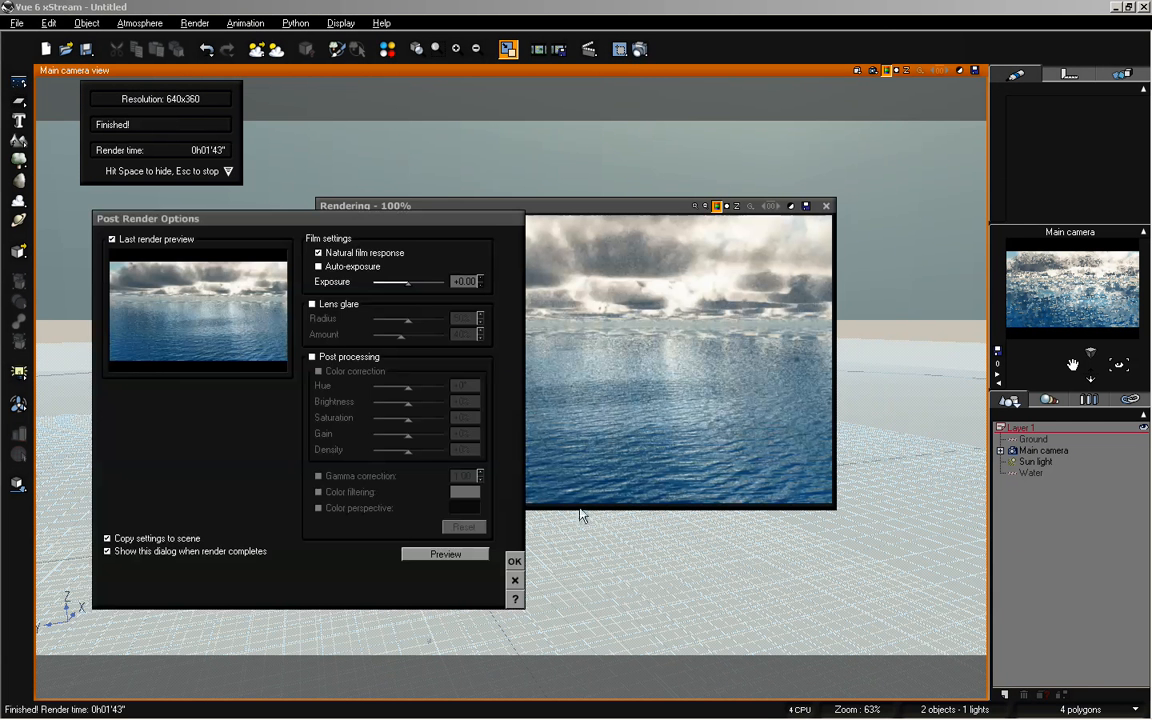
pyautogui.click(445, 553)
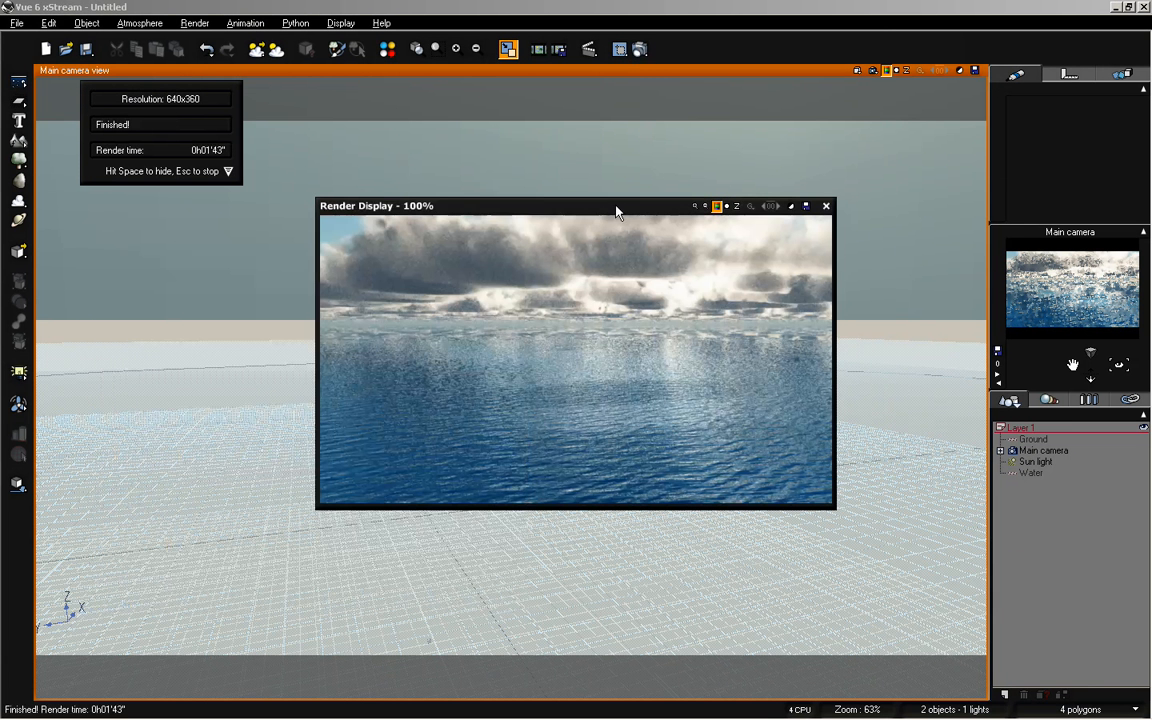
pyautogui.moveTo(616, 212); pyautogui.dragTo(608, 212)
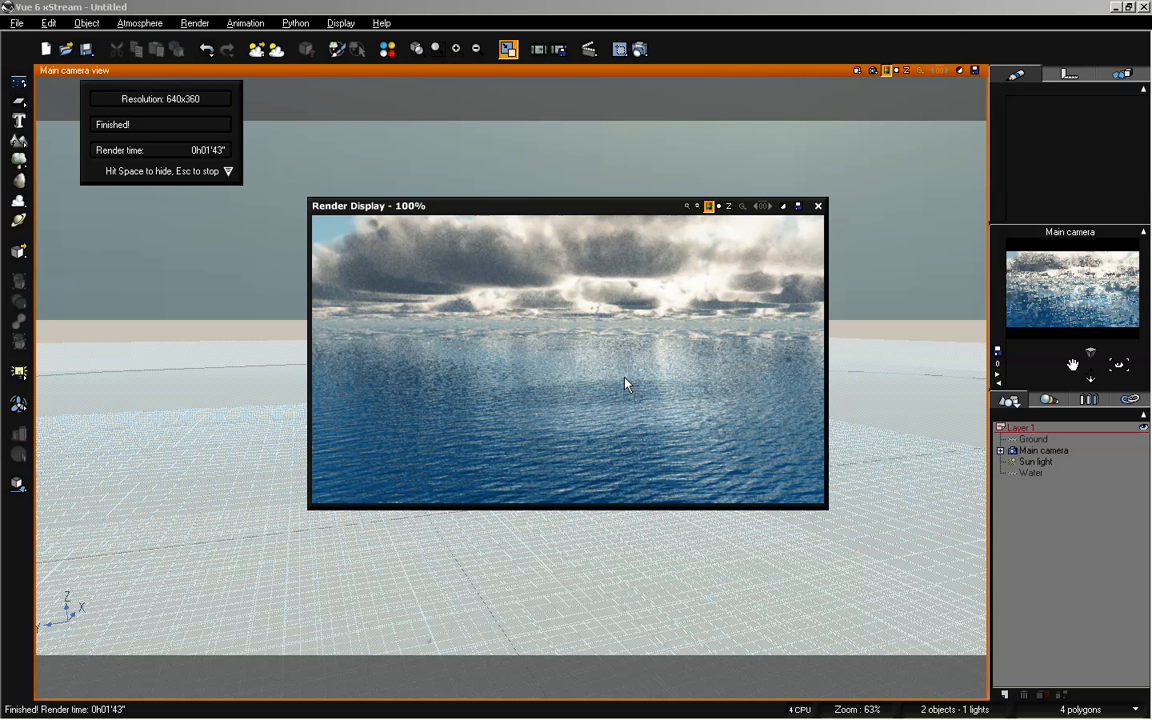
pyautogui.click(817, 206)
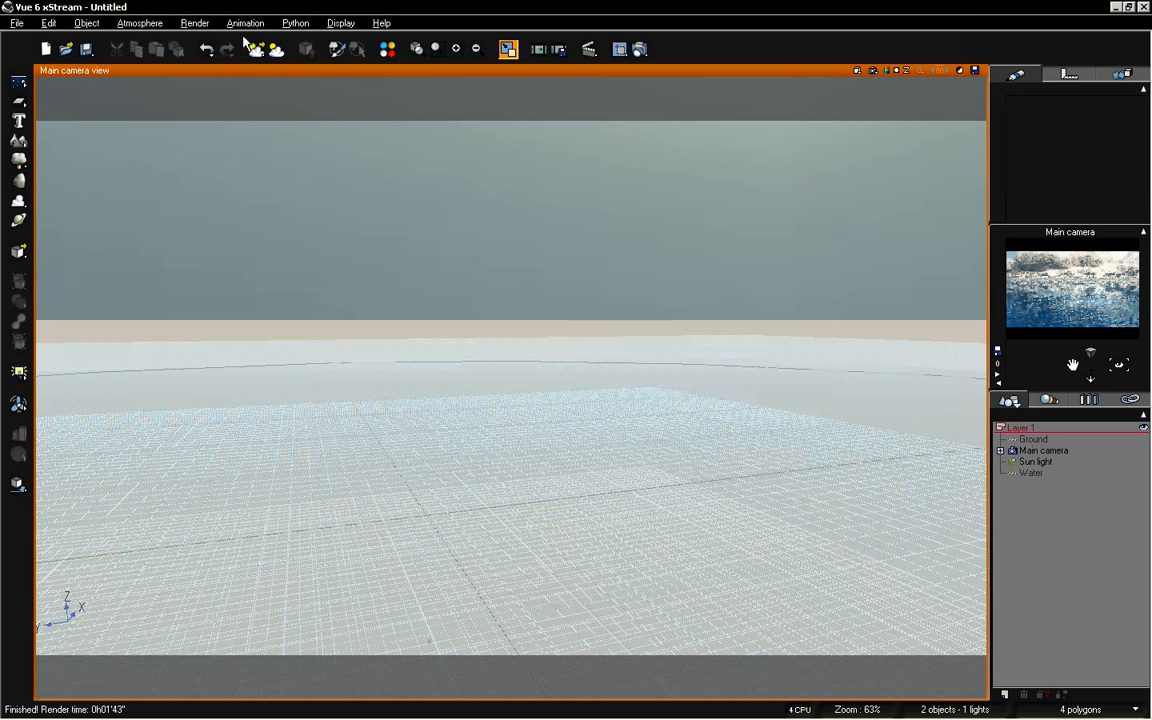
# Review the atmosphere's light, cloud, and sky, fog and haze settings, including the quality boost options
pyautogui.click(142, 23)
pyautogui.click(145, 92)
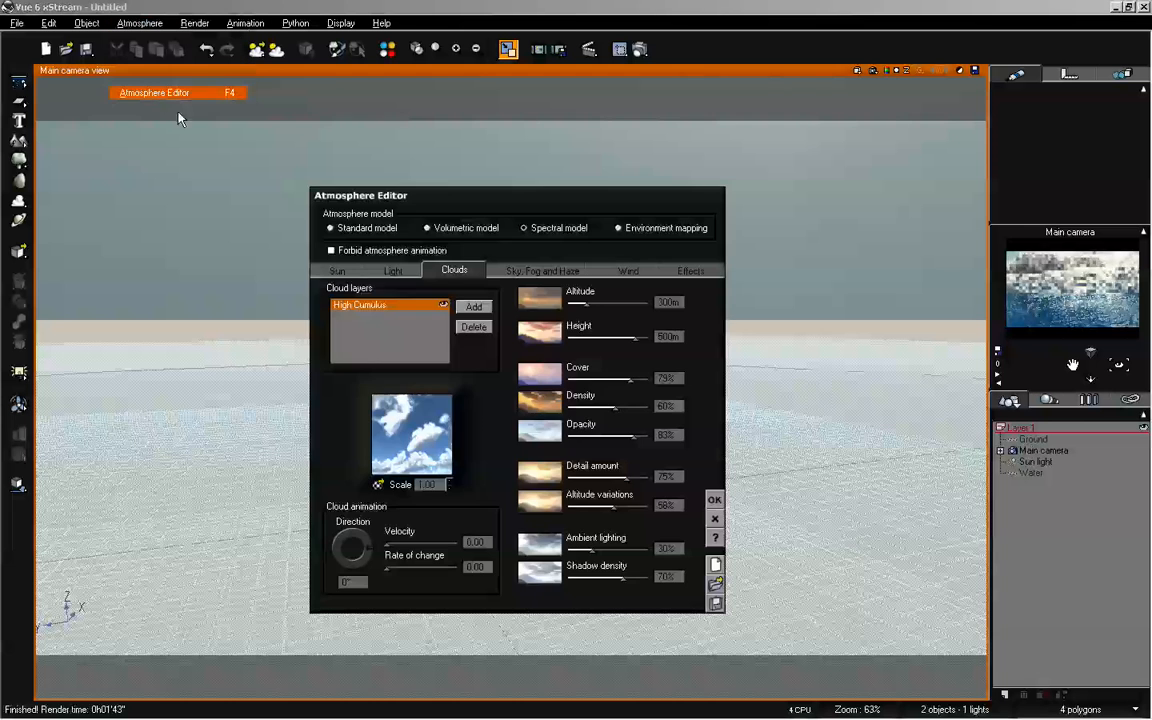
pyautogui.click(393, 270)
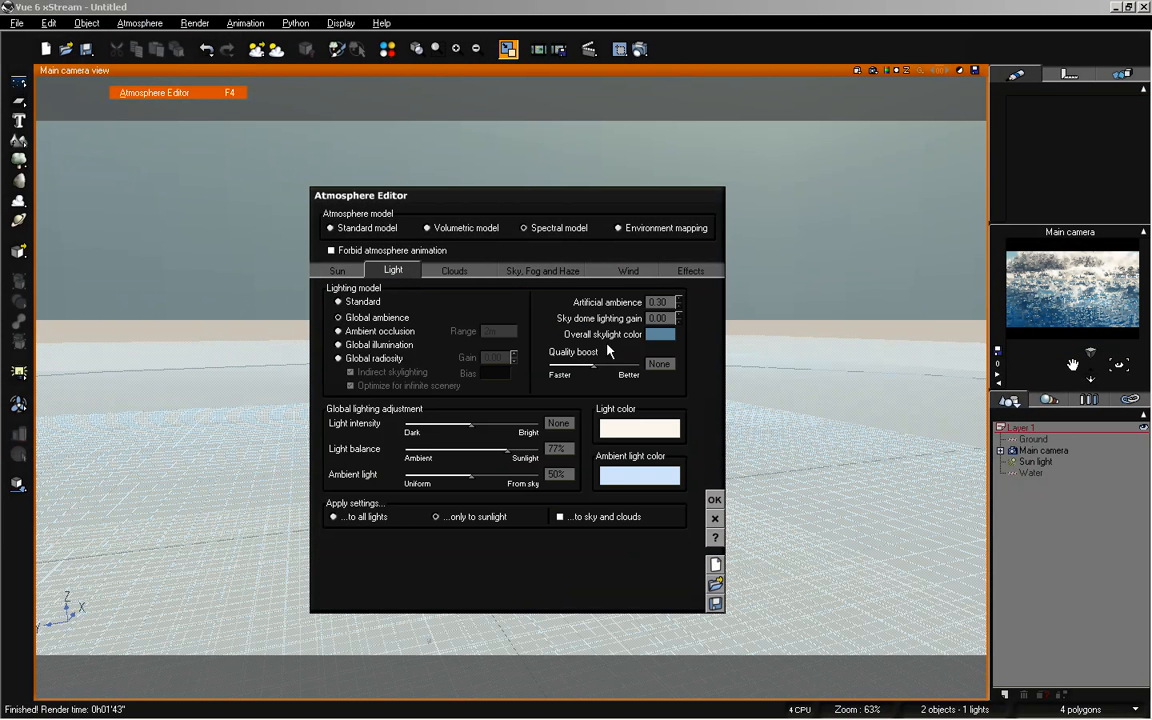
pyautogui.click(490, 272)
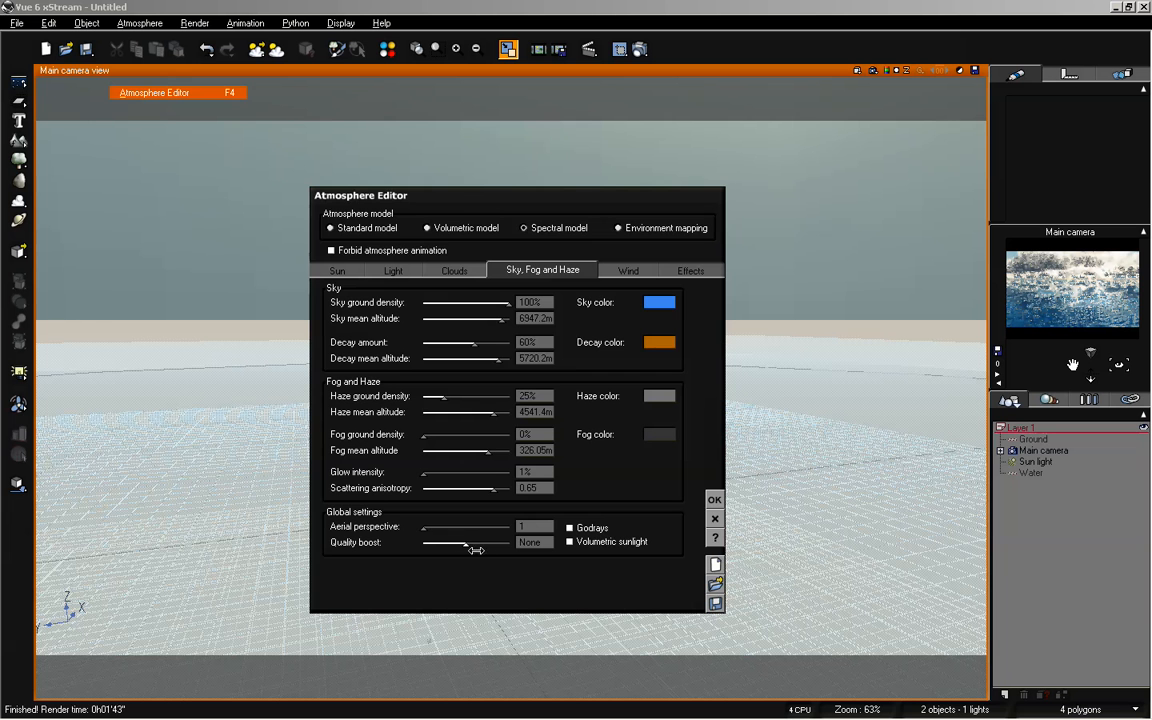
pyautogui.click(454, 271)
pyautogui.click(394, 270)
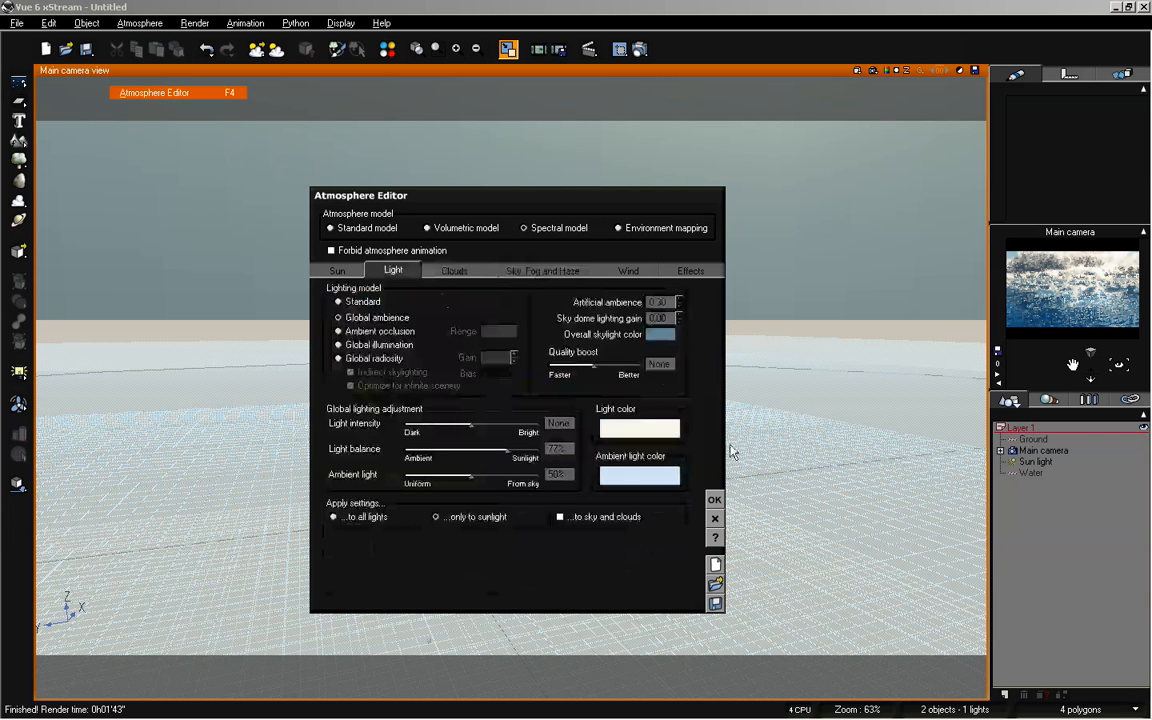
pyautogui.click(714, 499)
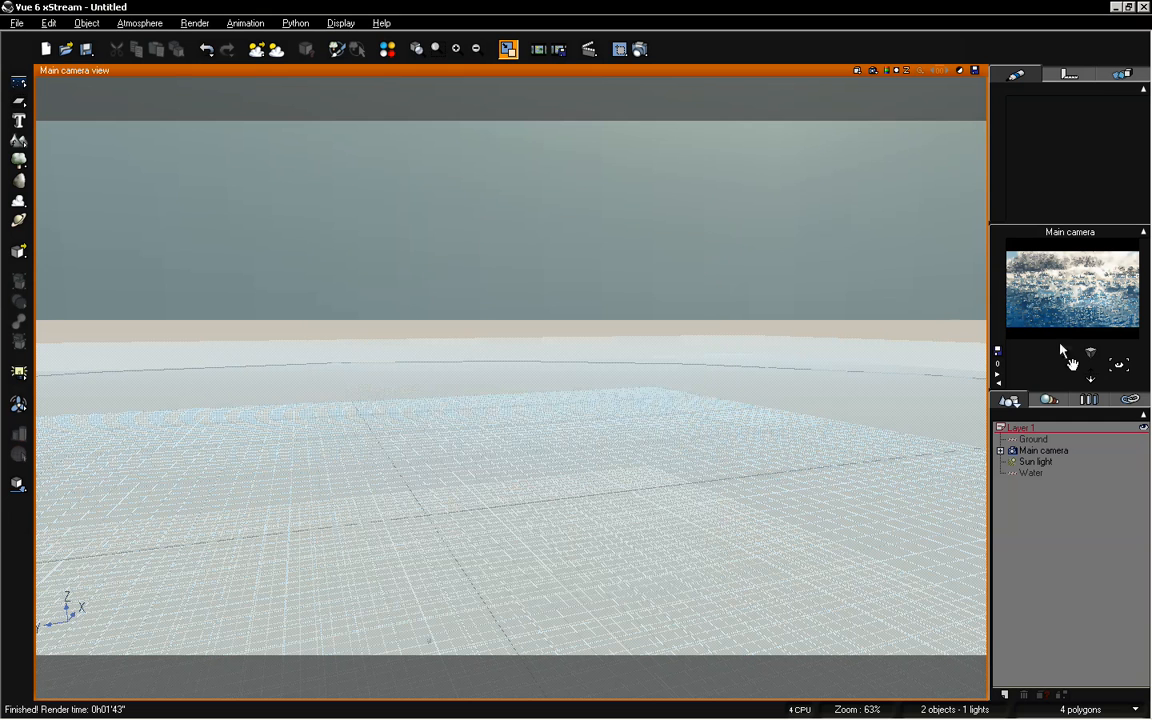
# Delete the water plane from the scene and lower the main camera over the bare ground
pyautogui.moveTo(1073, 361); pyautogui.dragTo(1073, 359)
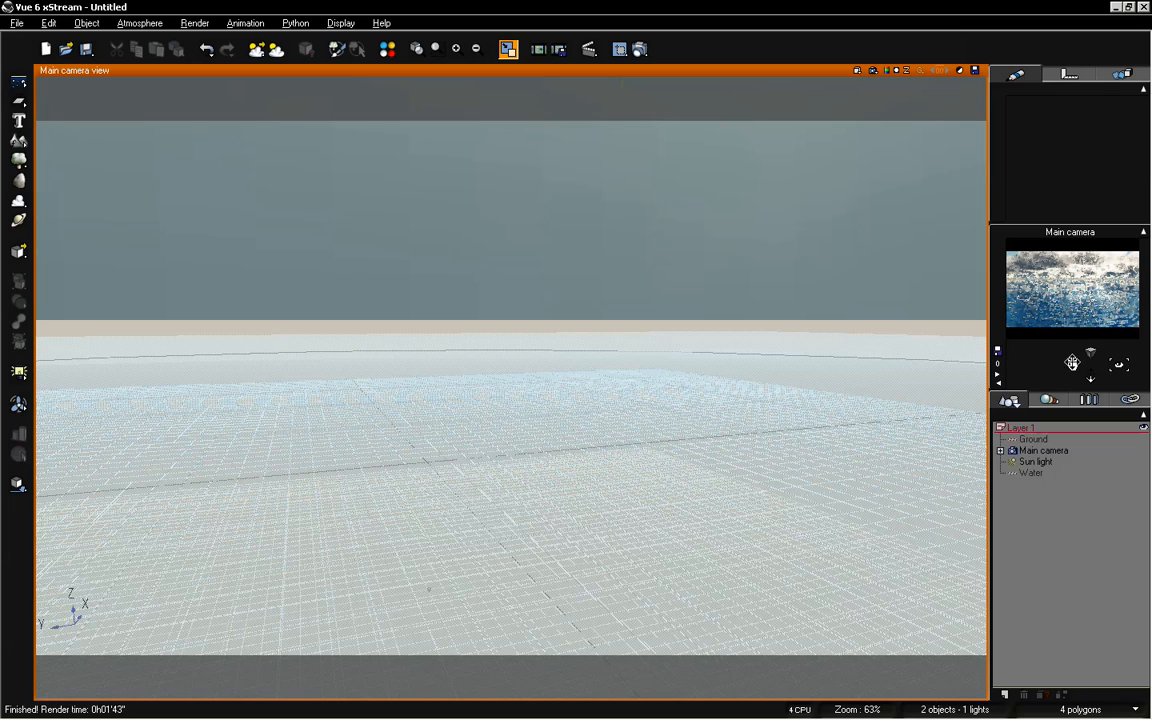
pyautogui.moveTo(1073, 365)
pyautogui.mouseDown()
pyautogui.moveTo(1119, 364)
pyautogui.moveTo(1073, 362)
pyautogui.mouseUp()
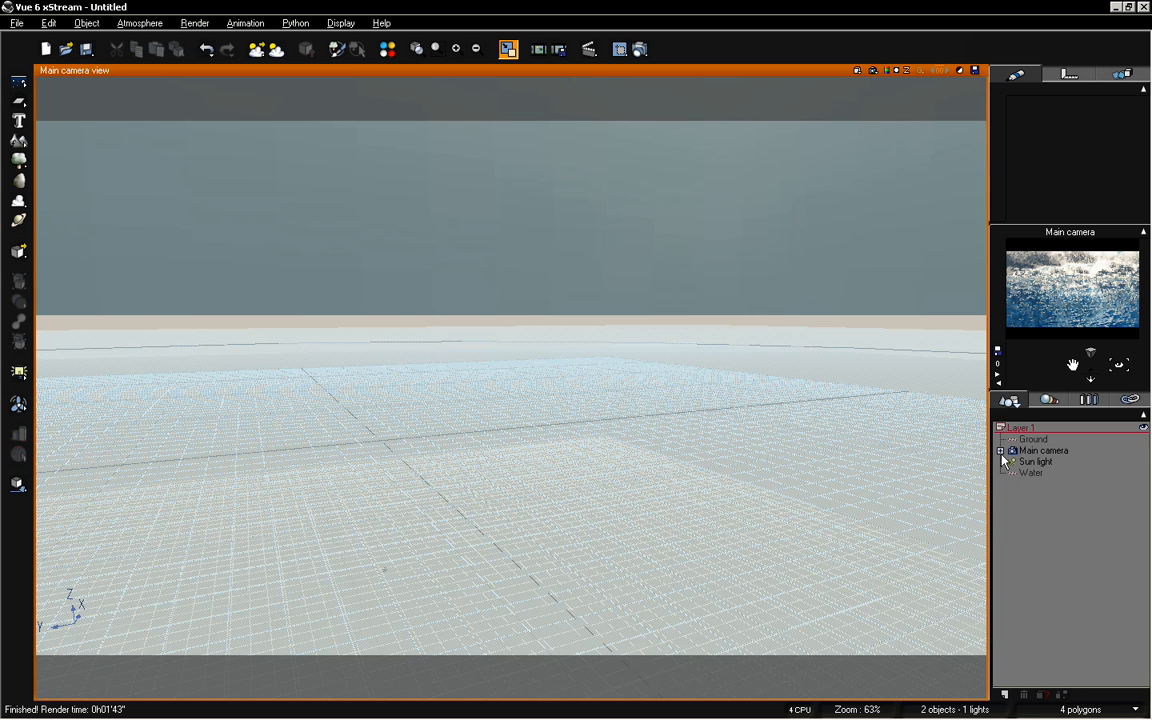
pyautogui.click(1036, 472)
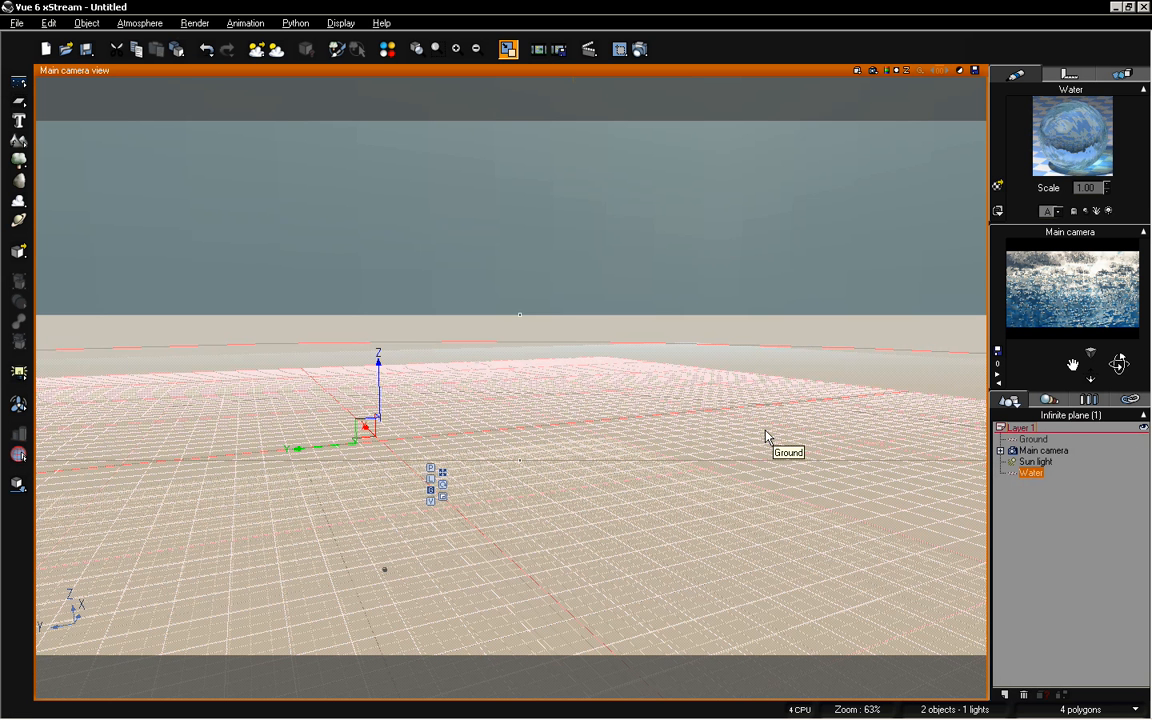
pyautogui.press('Delete')
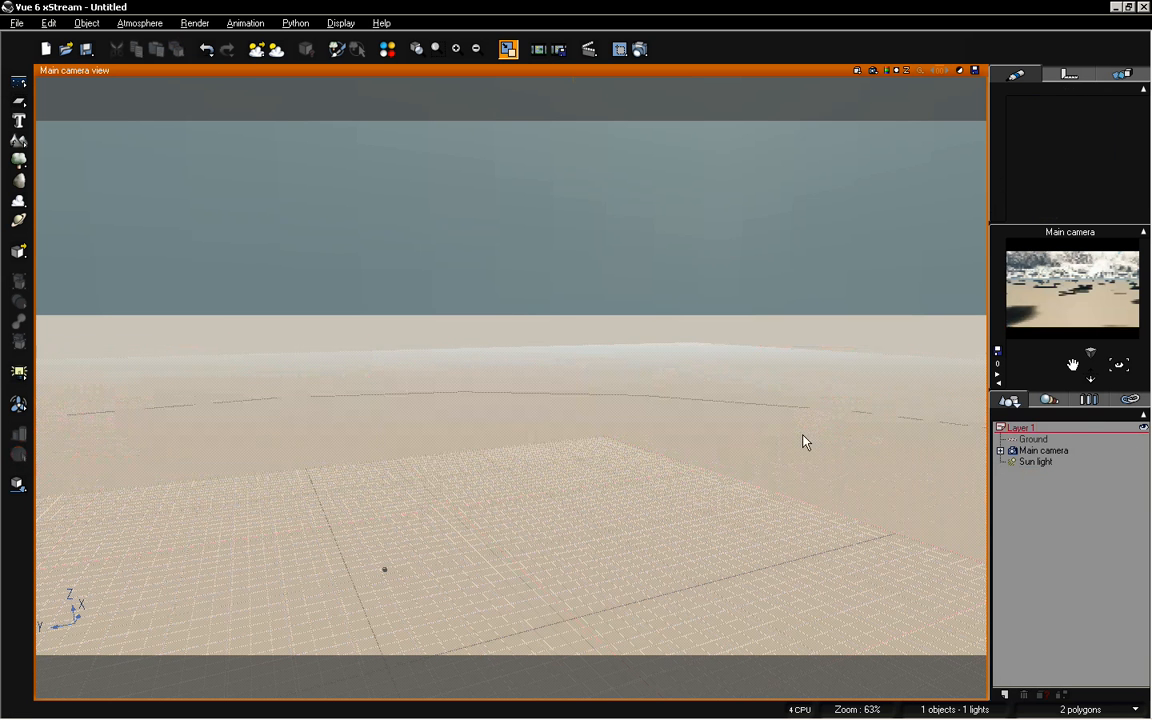
pyautogui.moveTo(1071, 357); pyautogui.dragTo(1071, 380)
# Delete the High Cumulus cloud layer from the atmosphere and accept the change
pyautogui.click(151, 21)
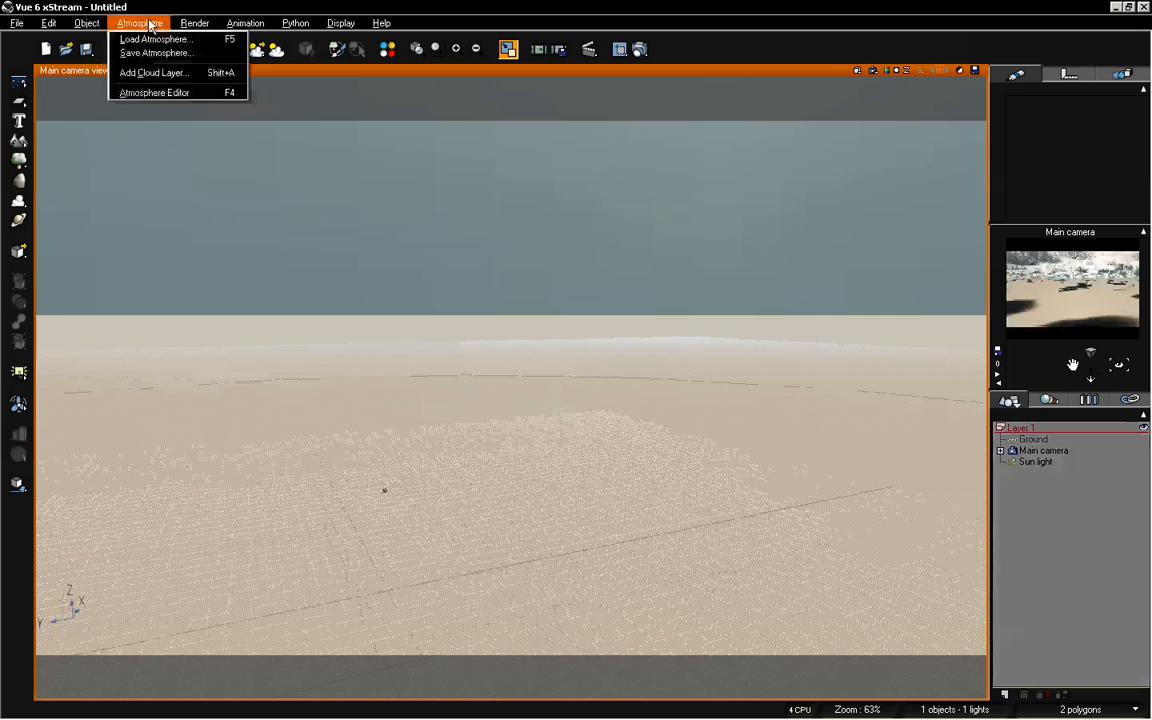
pyautogui.click(153, 91)
pyautogui.click(456, 271)
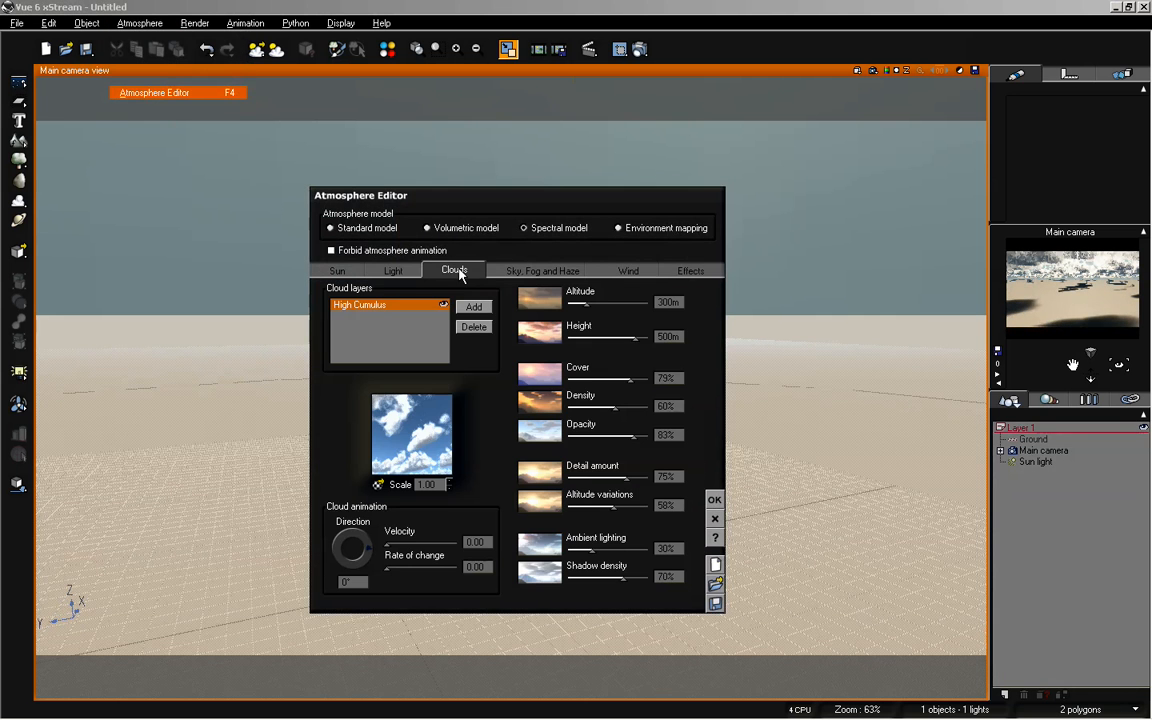
pyautogui.click(475, 329)
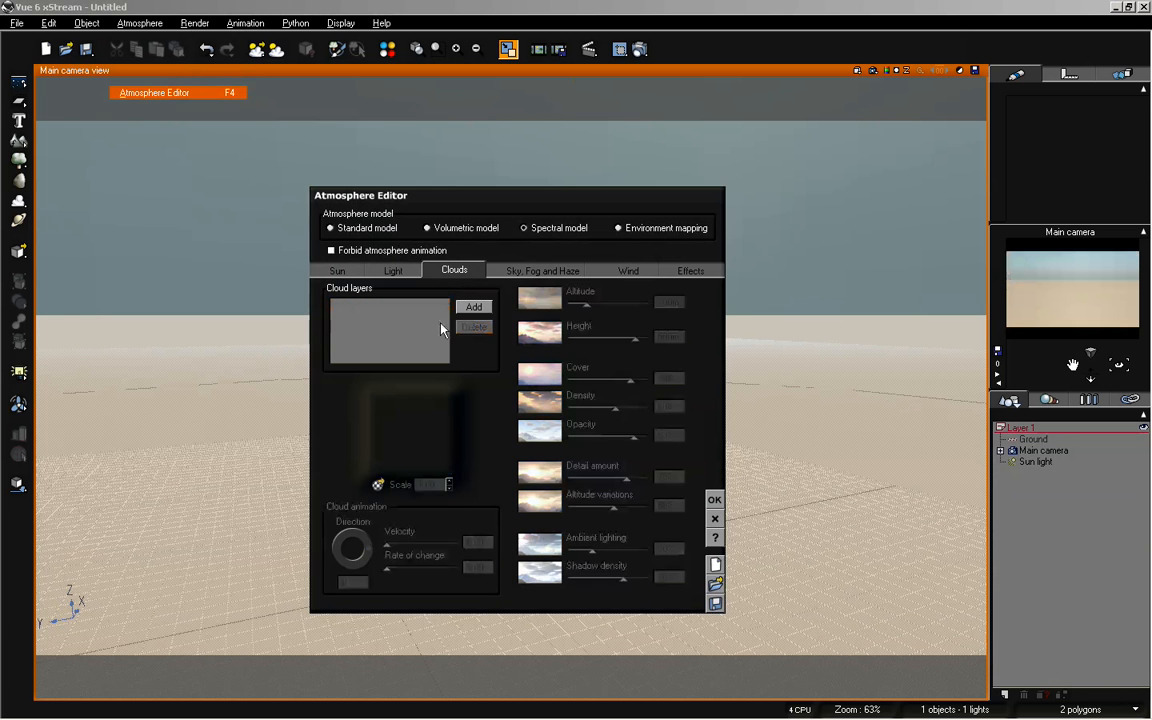
pyautogui.click(715, 500)
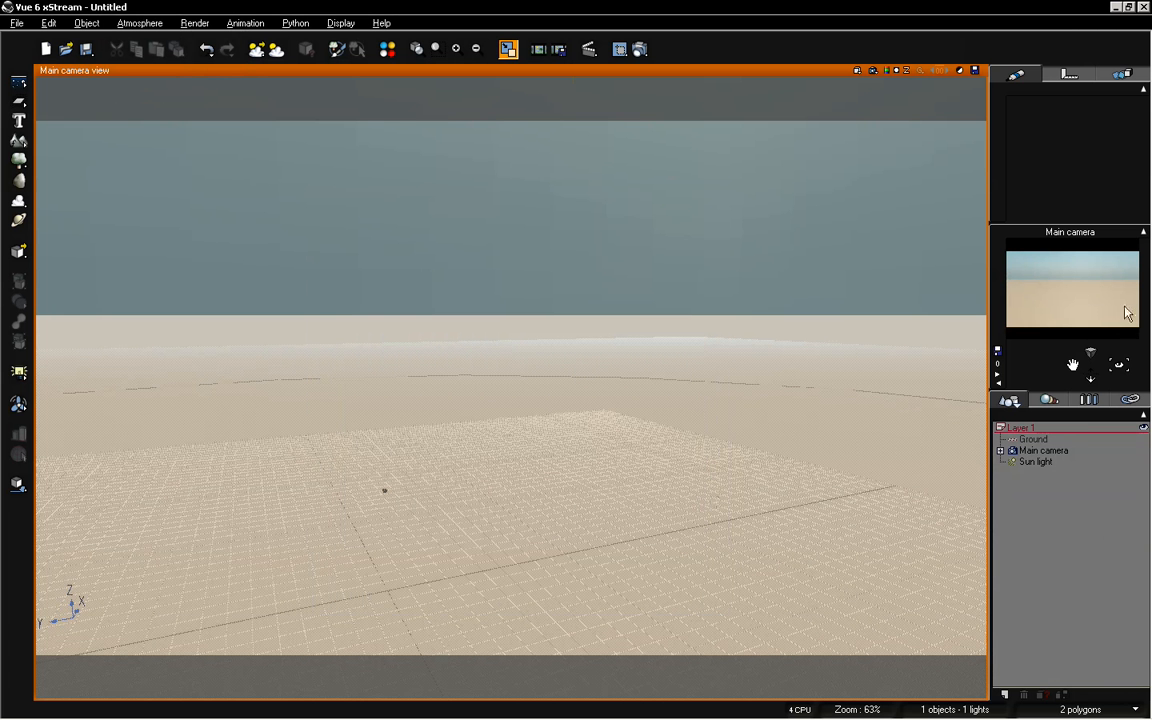
# With the main camera set low over the ground, add a plane and lower it along the Z axis
pyautogui.moveTo(1070, 358); pyautogui.dragTo(1090, 378)
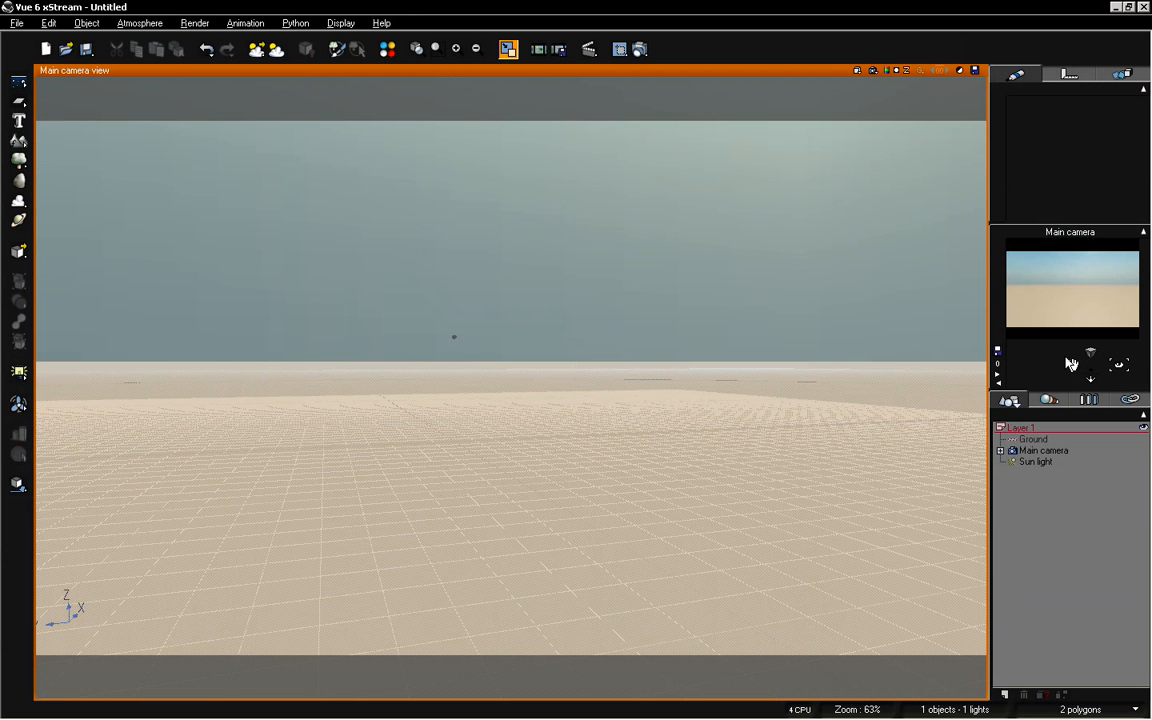
pyautogui.moveTo(1072, 366); pyautogui.dragTo(1073, 362)
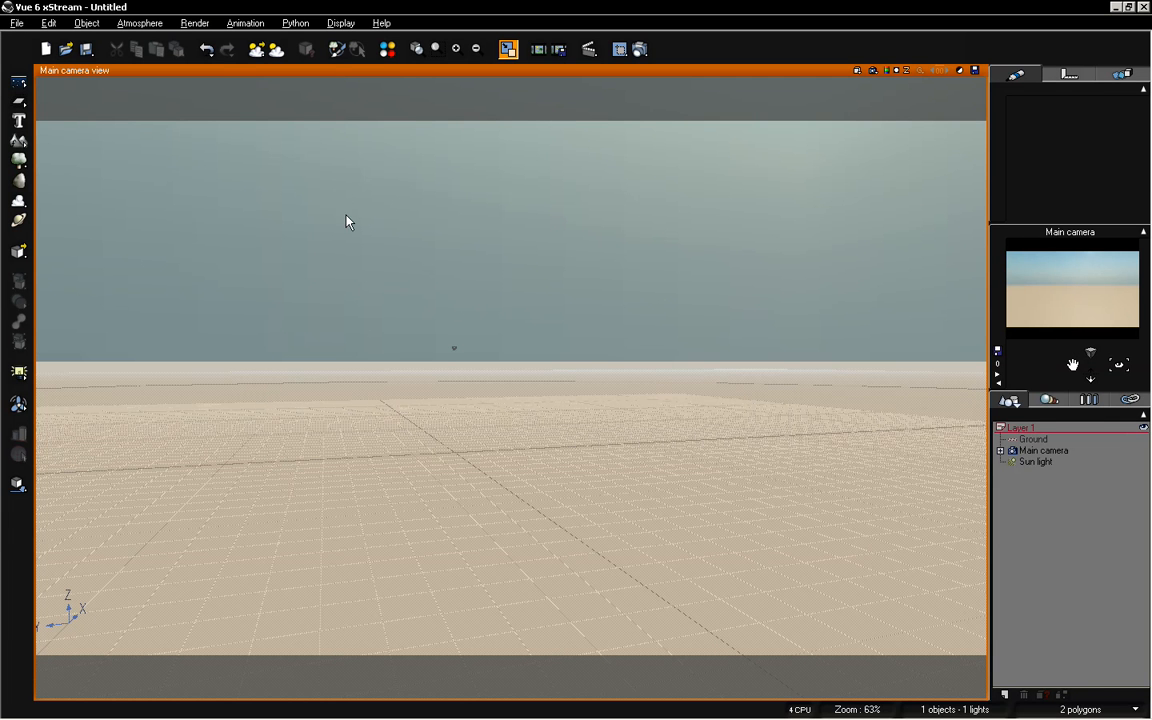
pyautogui.click(18, 101)
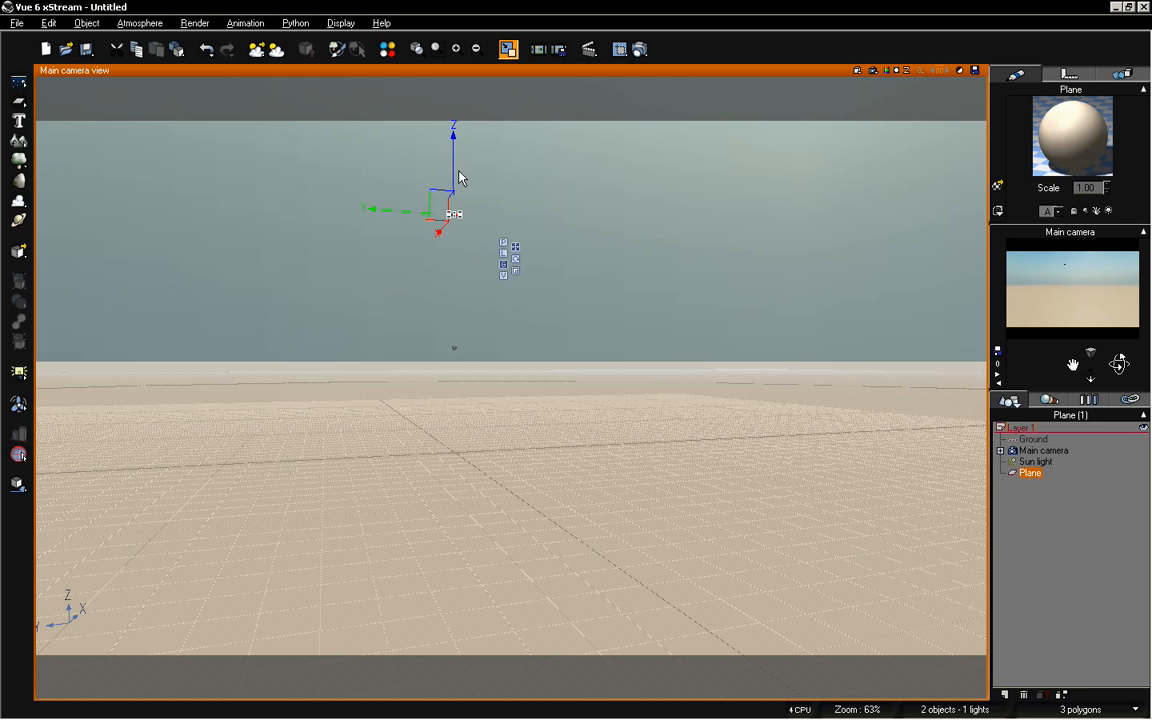
pyautogui.moveTo(456, 175); pyautogui.dragTo(447, 298)
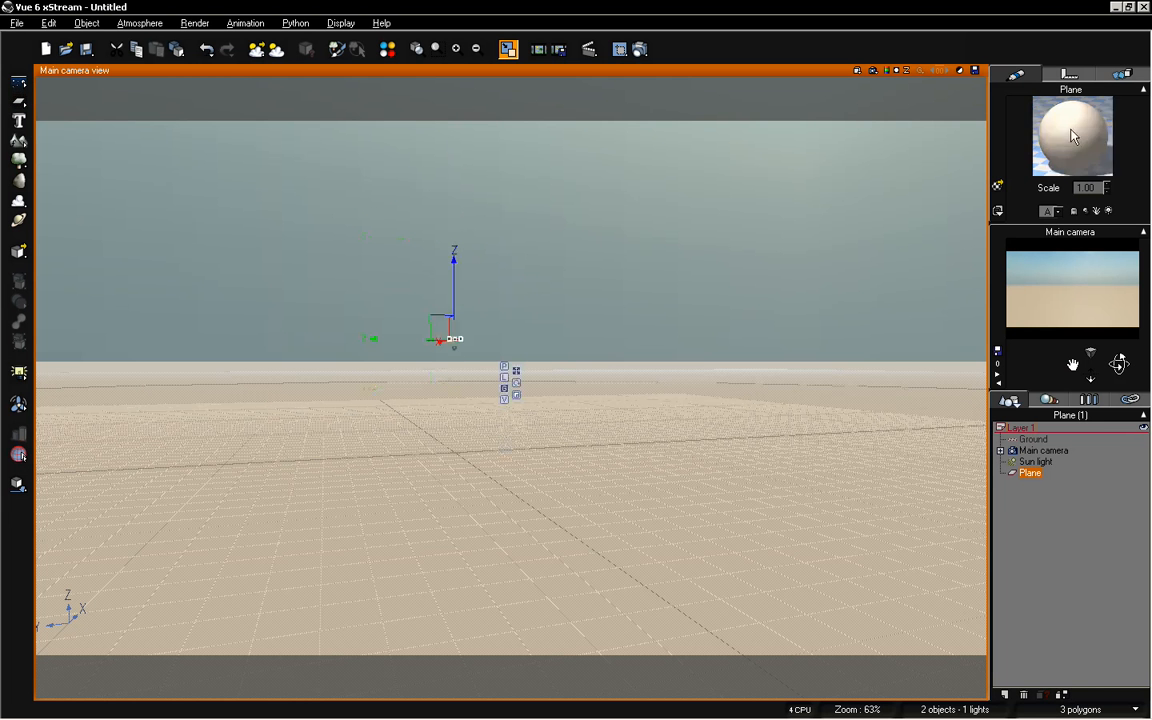
# Set the plane's X and Y sizes to 500 and deselect it
pyautogui.click(1069, 74)
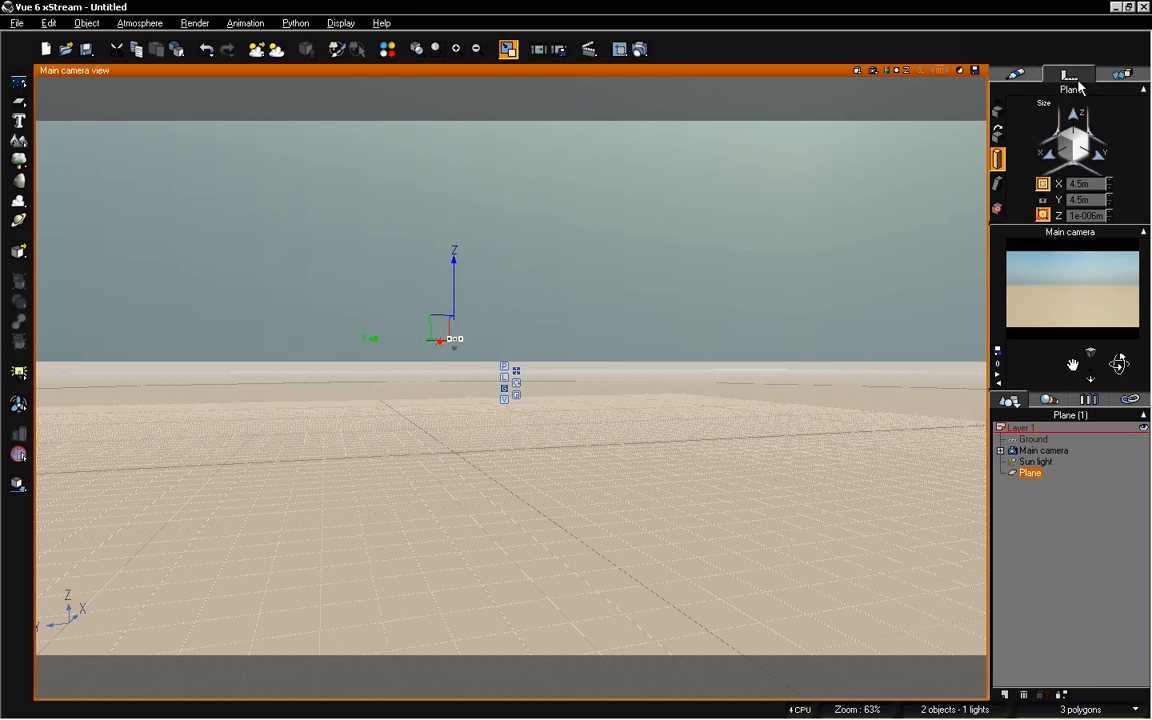
pyautogui.click(1092, 184)
pyautogui.write('500')
pyautogui.press('Tab')
pyautogui.write('500')
pyautogui.press('Return')
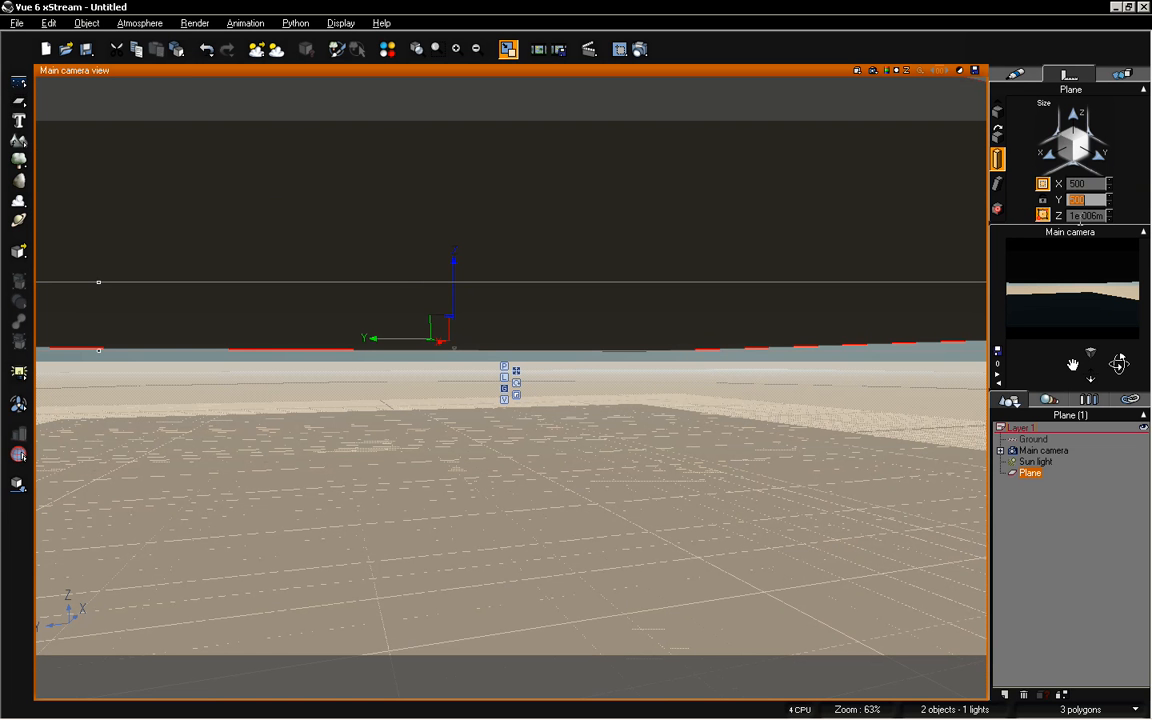
pyautogui.click(1075, 523)
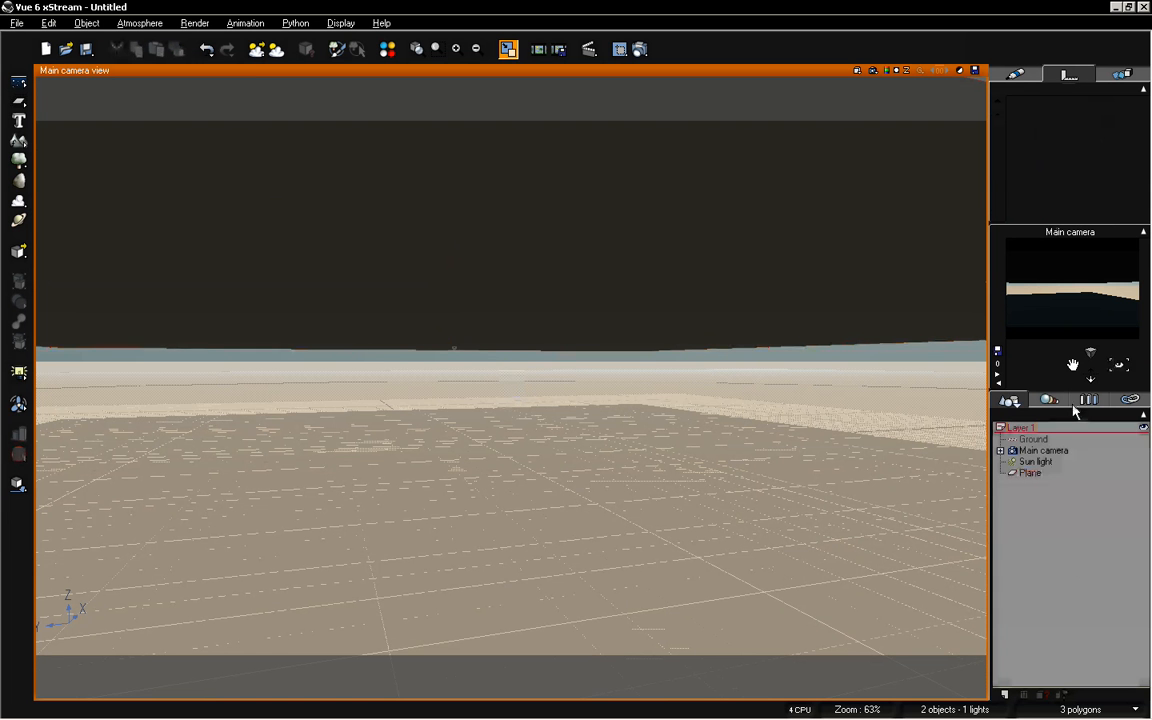
# Apply the Default water material from the Liquids collection to the large plane
pyautogui.moveTo(1119, 366); pyautogui.dragTo(1119, 358)
pyautogui.click(815, 316)
pyautogui.click(1018, 75)
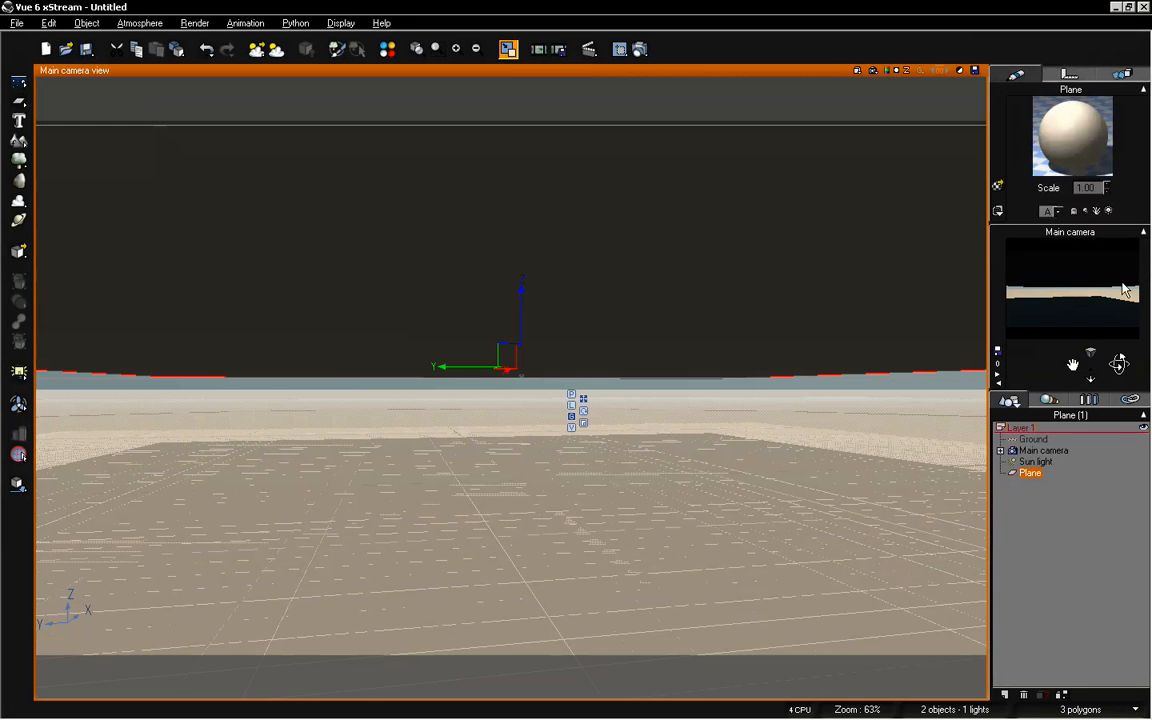
pyautogui.moveTo(1074, 367); pyautogui.dragTo(1071, 336)
pyautogui.click(998, 187)
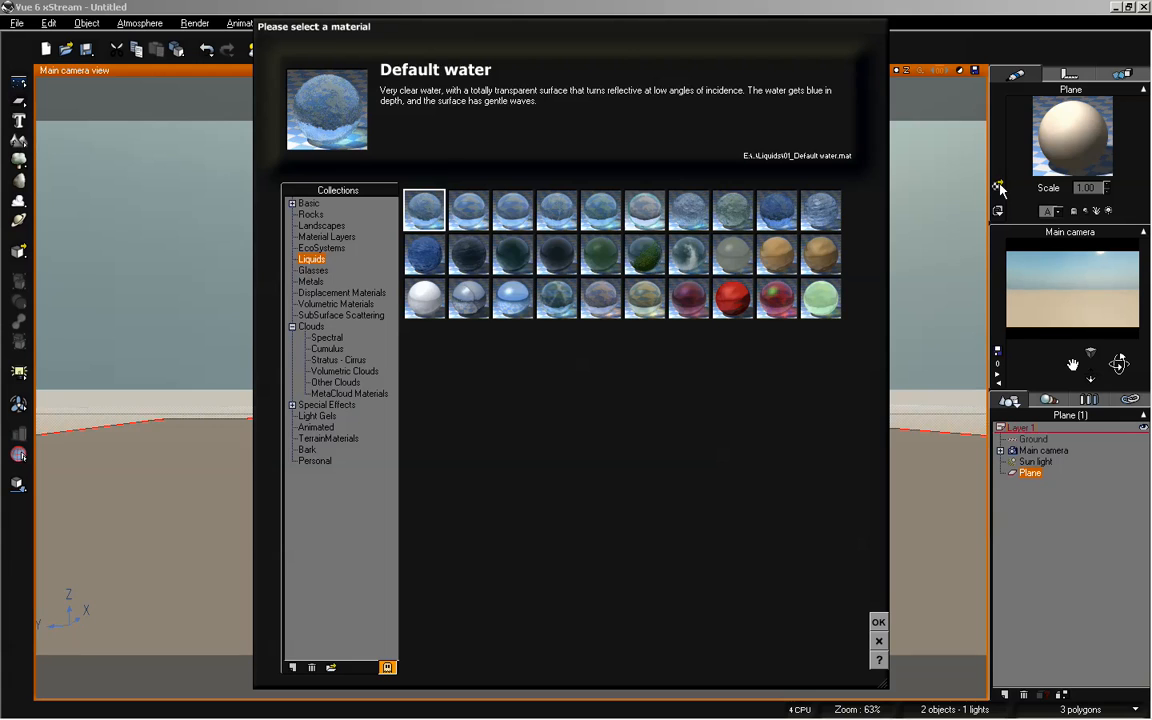
pyautogui.click(878, 622)
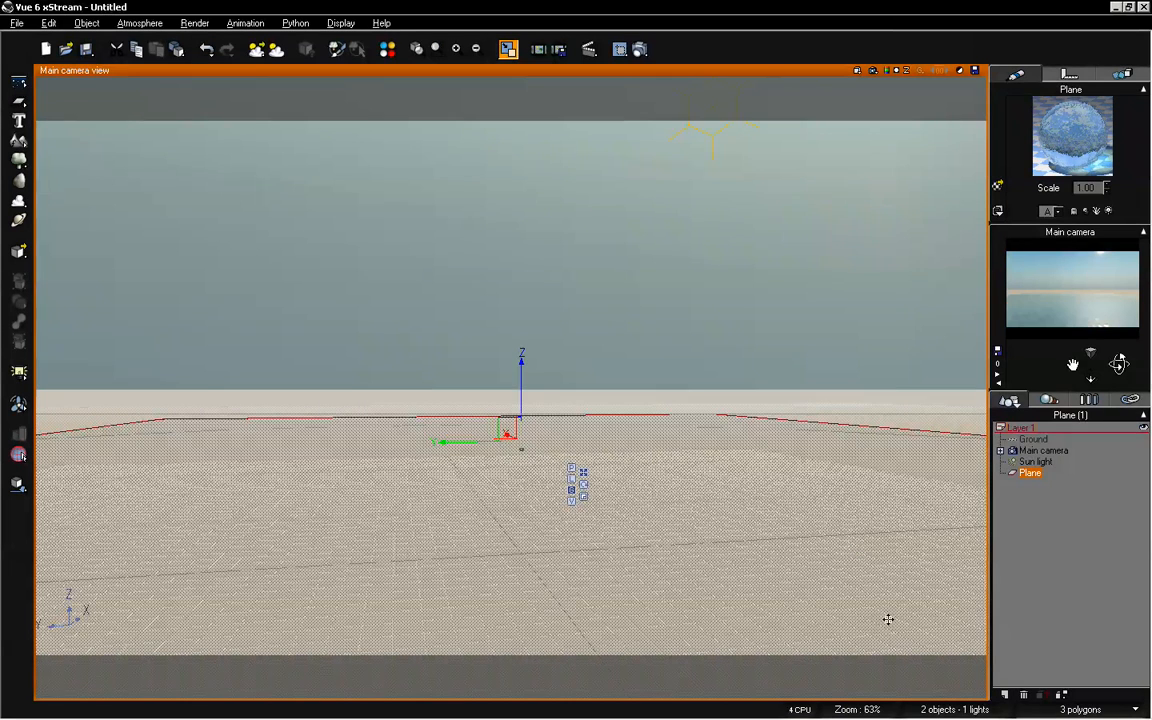
# Lower the water plane along the Z axis towards the ground and aim the main camera from just beneath it
pyautogui.moveTo(1072, 361)
pyautogui.mouseDown()
pyautogui.moveTo(1083, 385)
pyautogui.moveTo(1090, 364)
pyautogui.mouseUp()
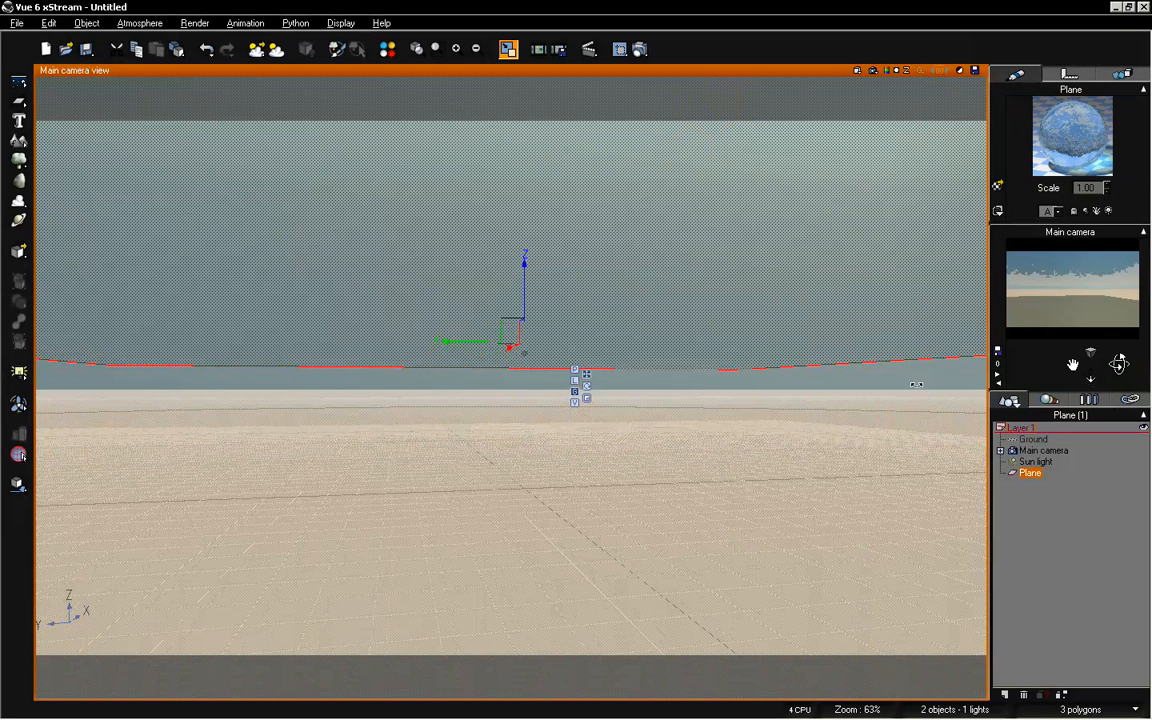
pyautogui.moveTo(526, 302); pyautogui.dragTo(526, 362)
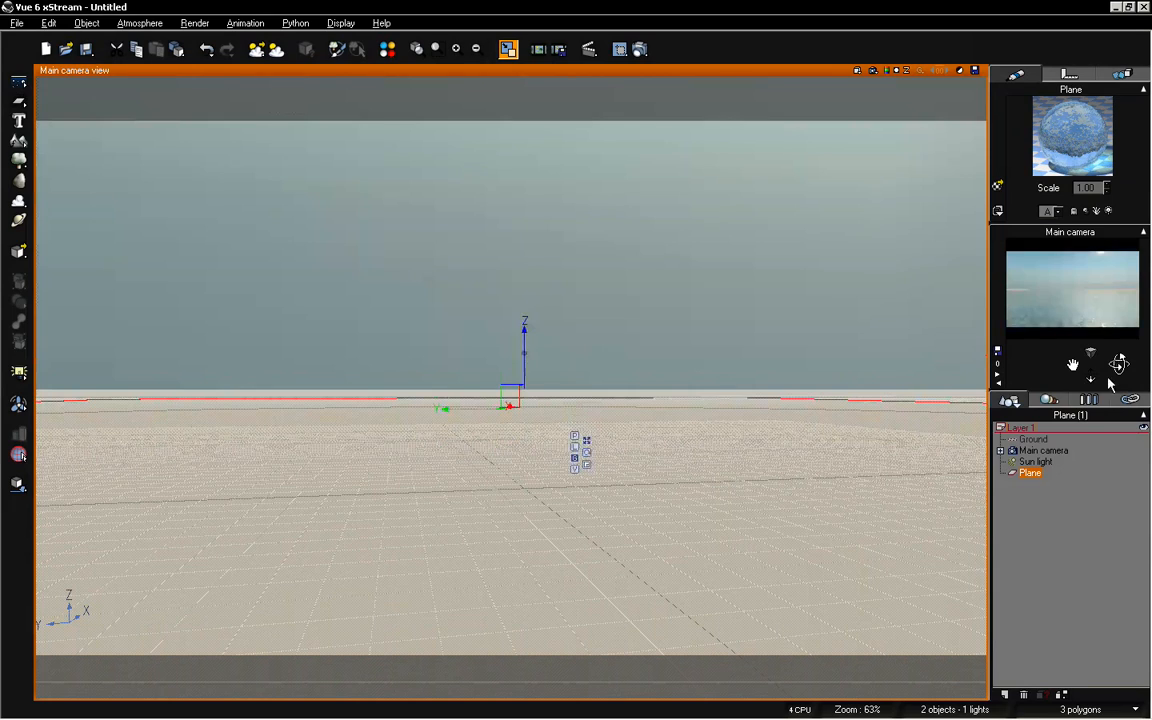
pyautogui.moveTo(1120, 362); pyautogui.dragTo(1090, 376)
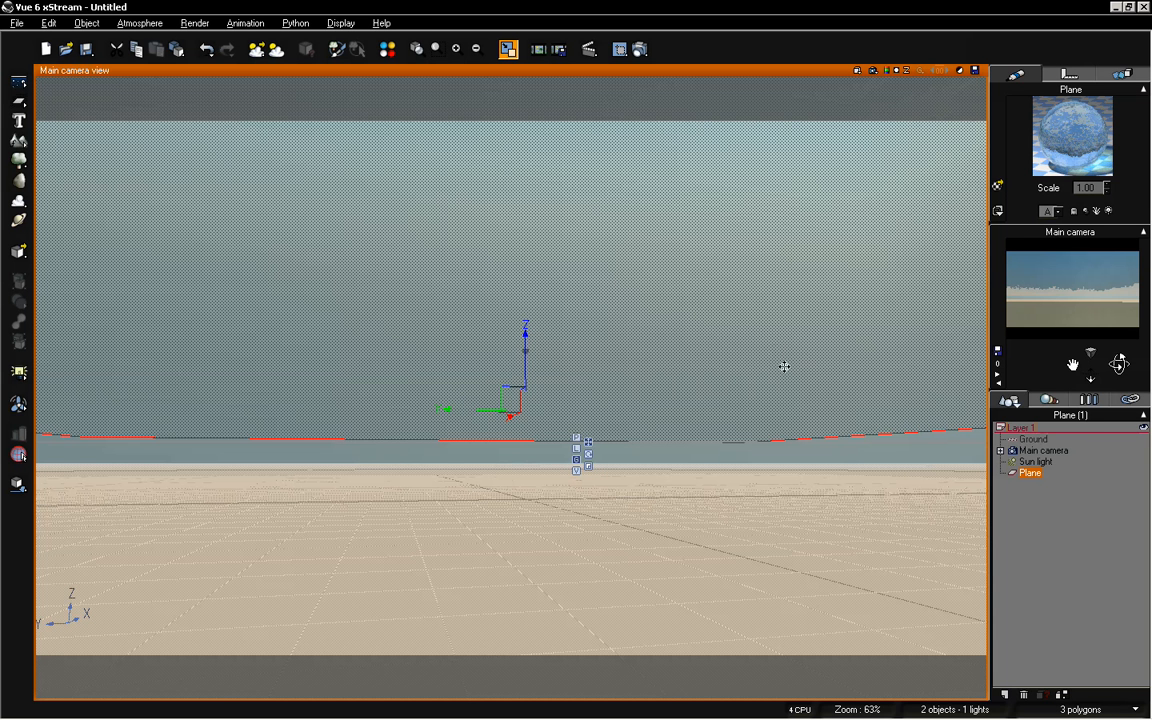
# Delete the water plane and add a cube in its place
pyautogui.press('Delete')
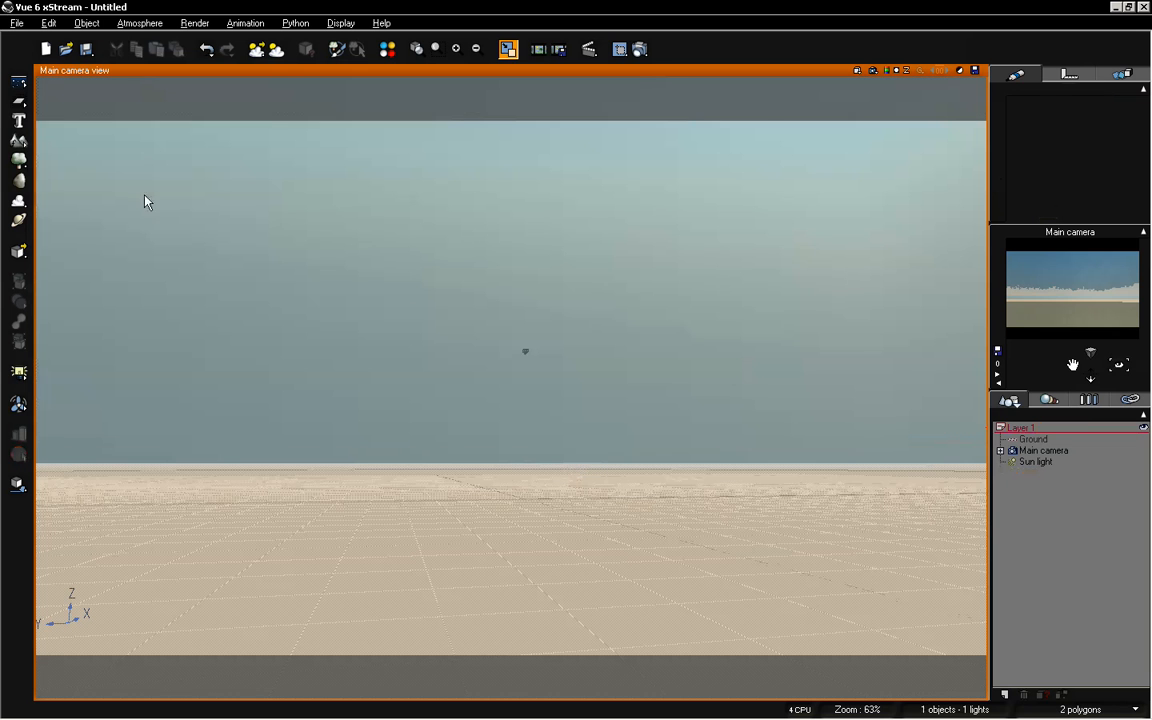
pyautogui.click(18, 108)
pyautogui.click(72, 110)
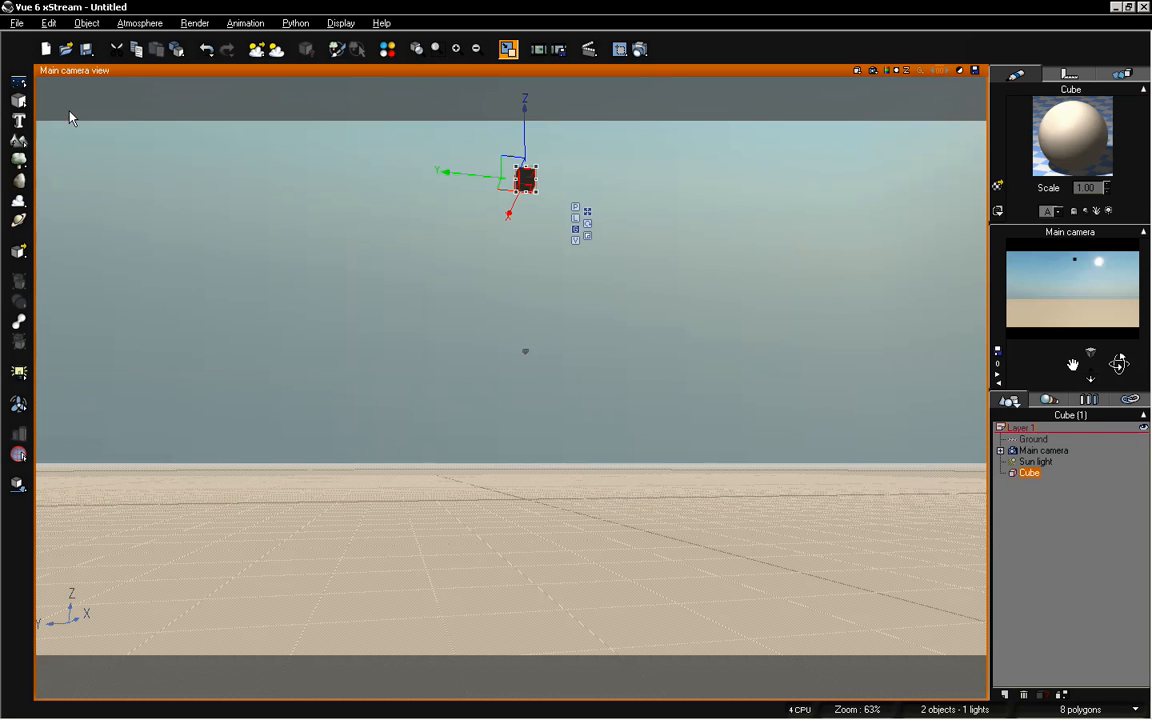
# Enlarge the cube to about 104 m in X and Y and 61 m in Z, then lower it along the Z axis onto the ground
pyautogui.click(587, 238)
pyautogui.moveTo(493, 197); pyautogui.dragTo(432, 252)
pyautogui.hotkey('ctrl', 'z')
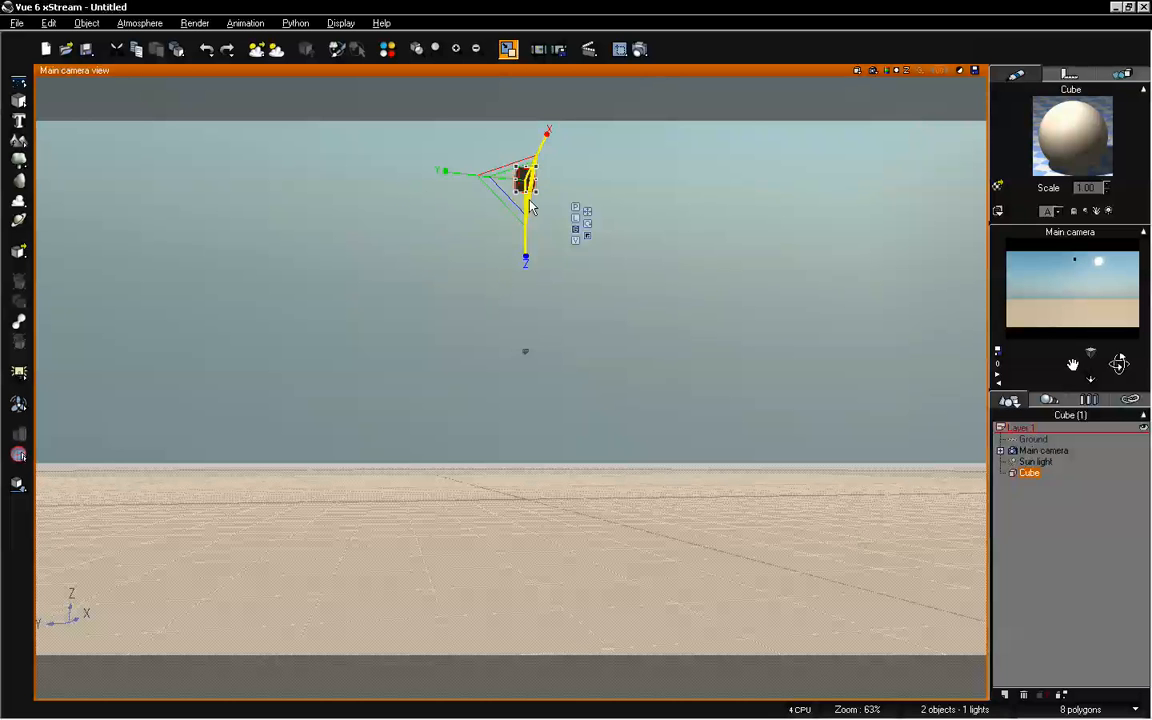
pyautogui.moveTo(531, 200); pyautogui.dragTo(239, 324)
pyautogui.moveTo(531, 253); pyautogui.dragTo(526, 228)
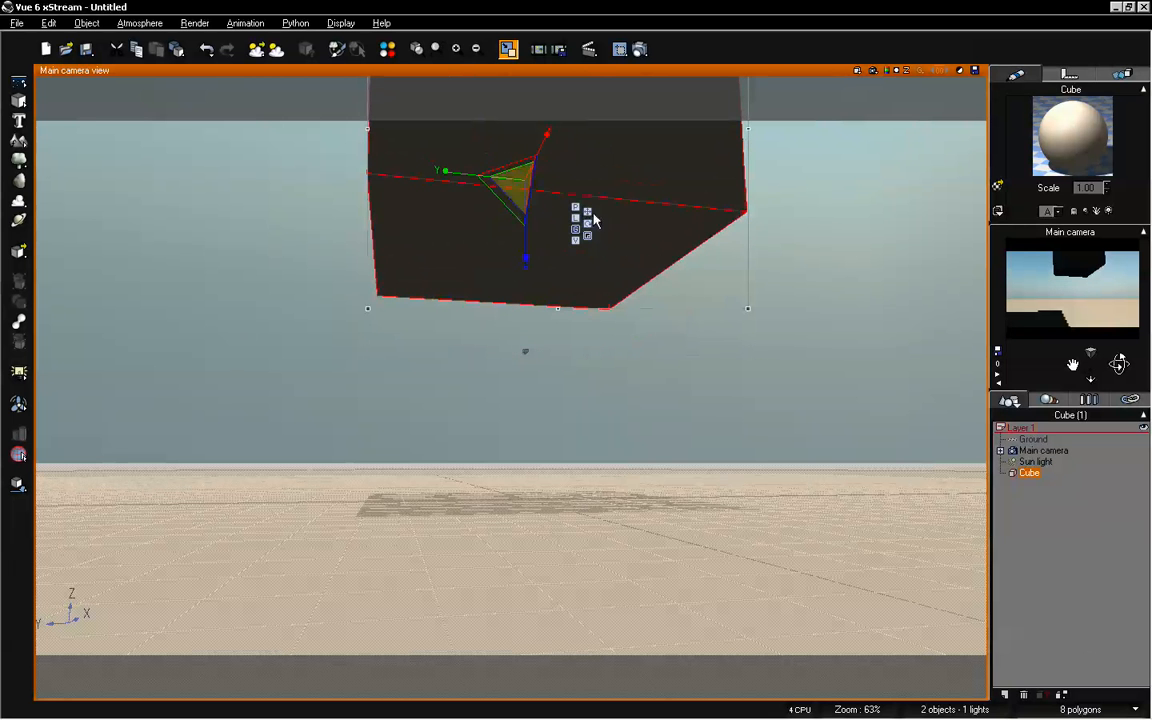
pyautogui.click(588, 213)
pyautogui.moveTo(526, 128); pyautogui.dragTo(525, 357)
pyautogui.moveTo(1072, 360); pyautogui.dragTo(1077, 367)
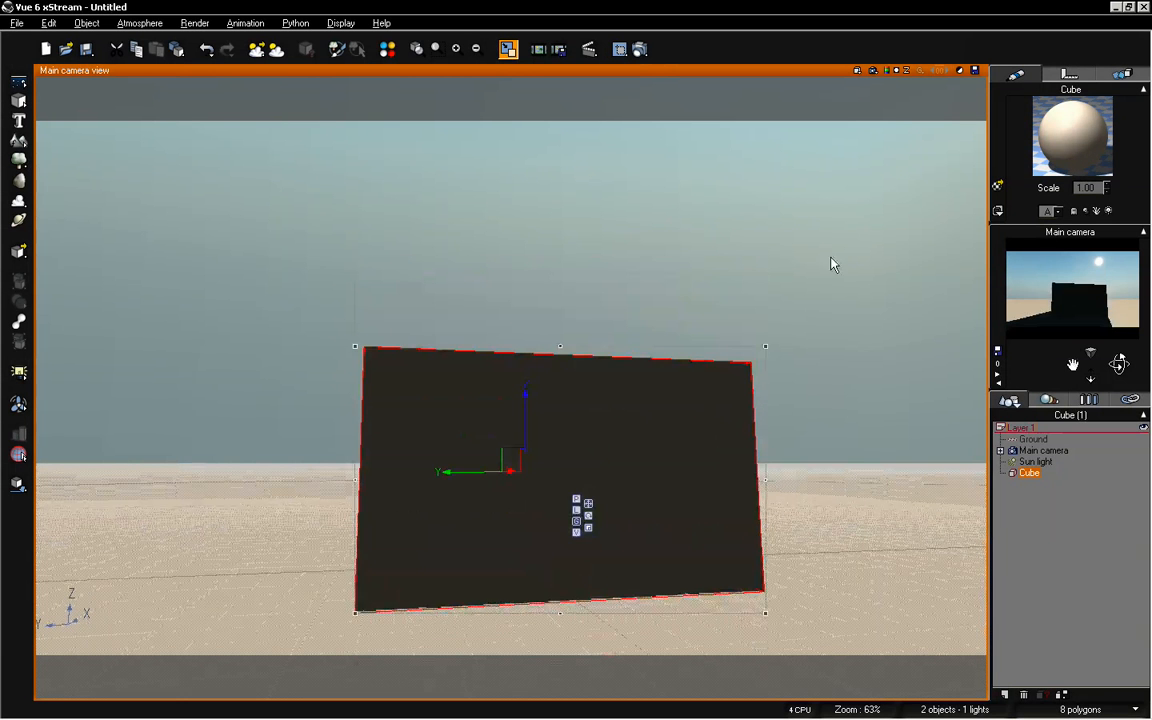
# Shift the atmosphere's light balance towards ambient, to 29%, and accept the change
pyautogui.click(128, 24)
pyautogui.click(152, 93)
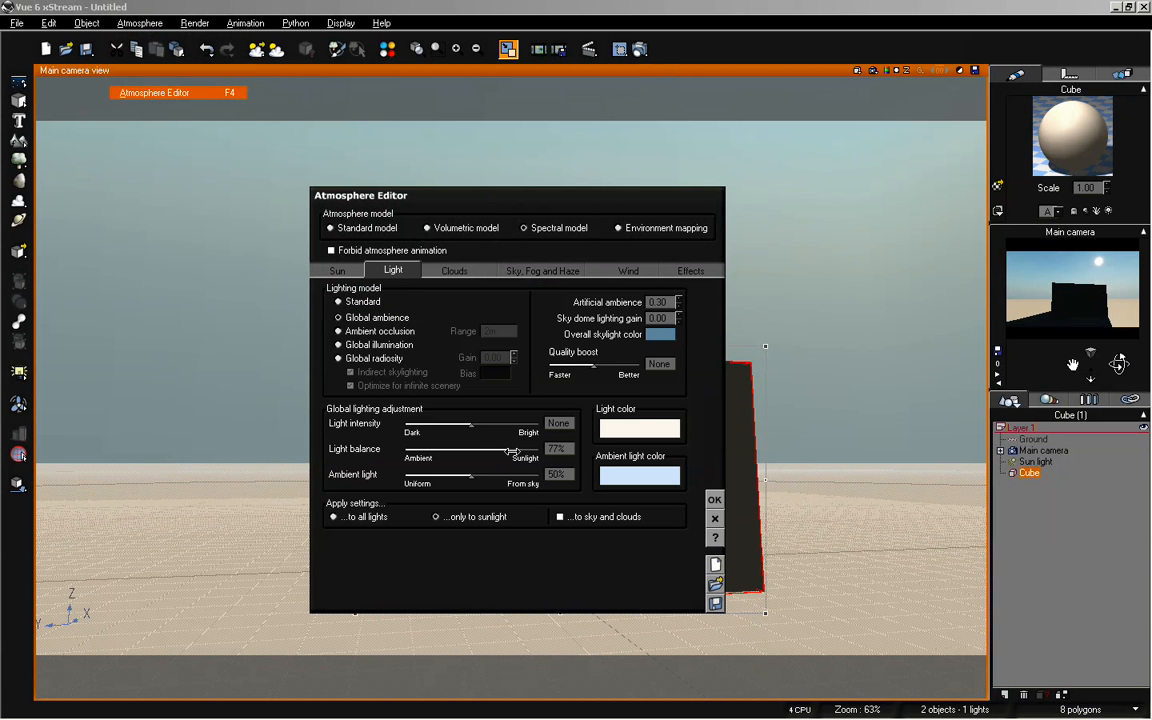
pyautogui.moveTo(510, 452); pyautogui.dragTo(468, 451)
pyautogui.moveTo(474, 449); pyautogui.dragTo(449, 451)
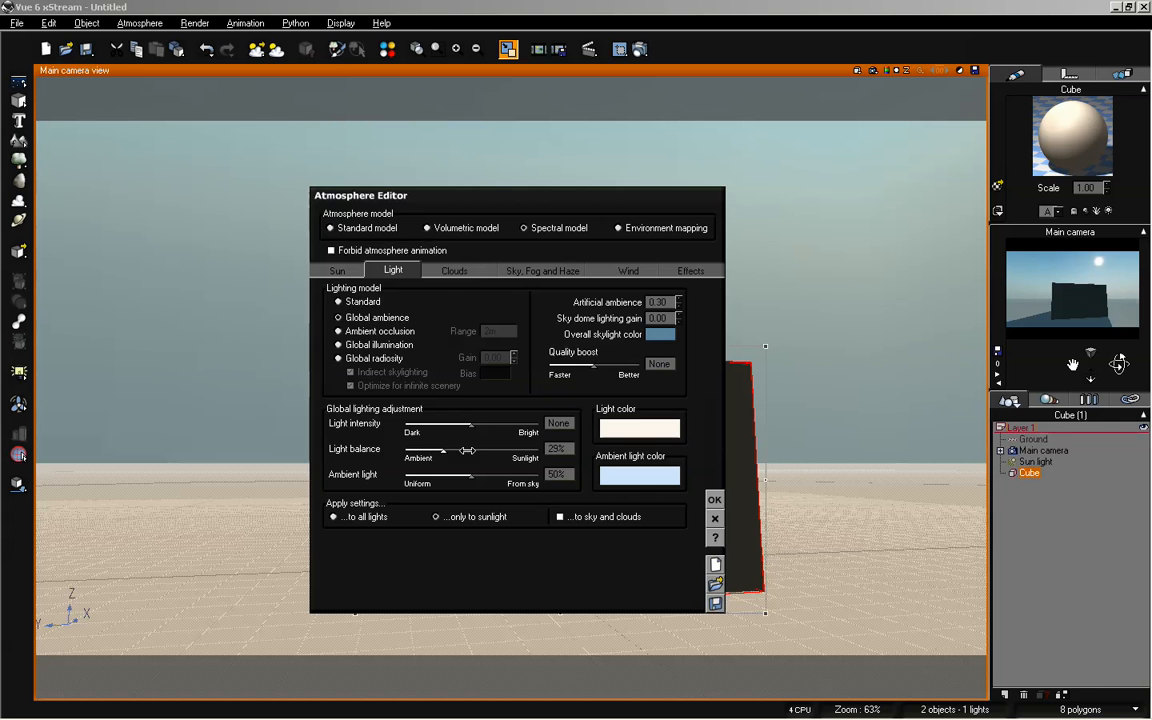
pyautogui.click(714, 500)
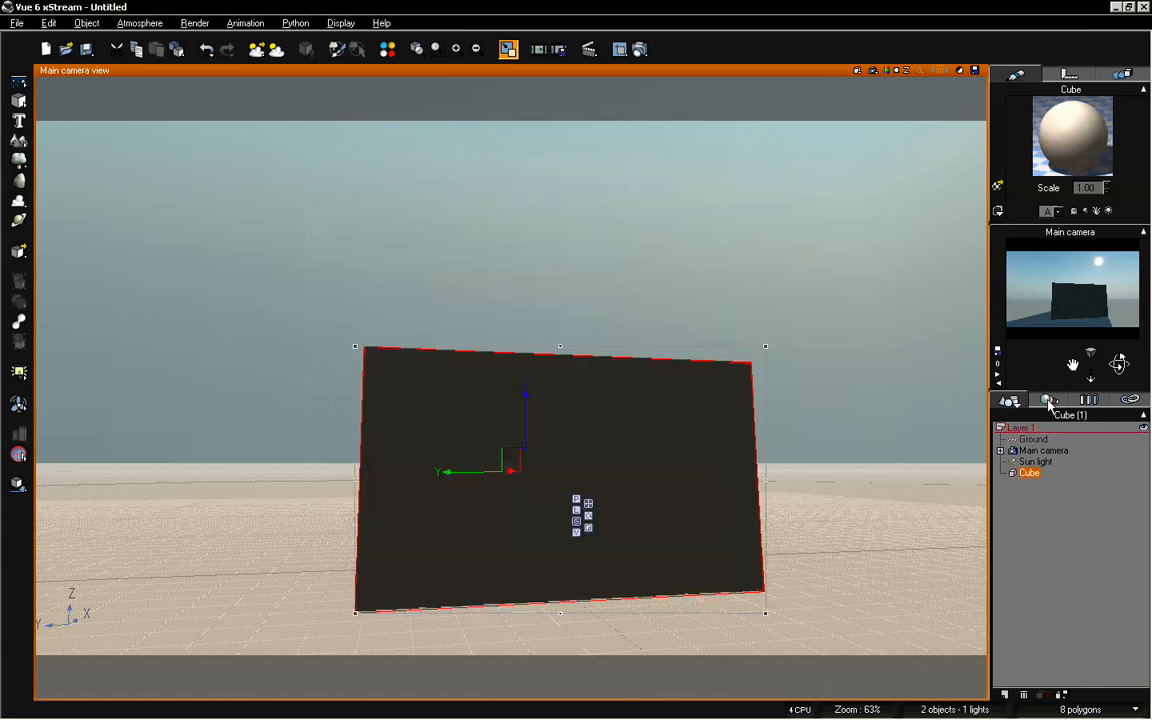
# Set the cube's X and Y sizes to 500 and keep it selected
pyautogui.click(1068, 76)
pyautogui.click(1084, 185)
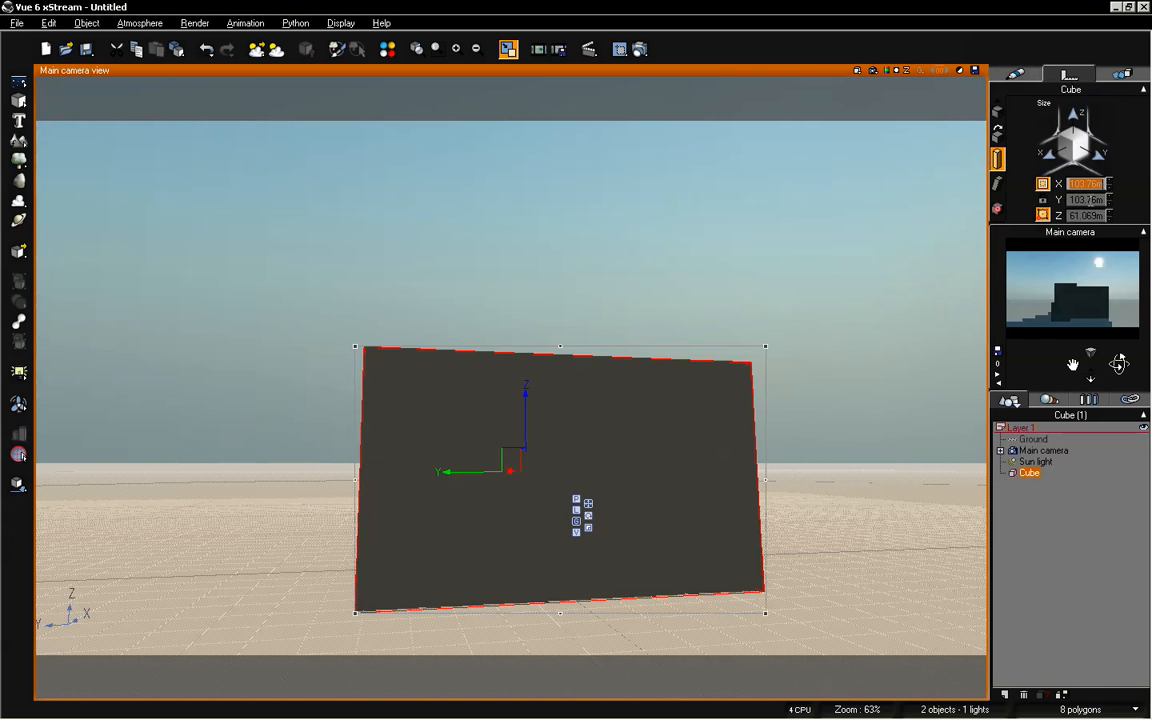
pyautogui.write('500')
pyautogui.press('Tab')
pyautogui.write('500')
pyautogui.press('Tab')
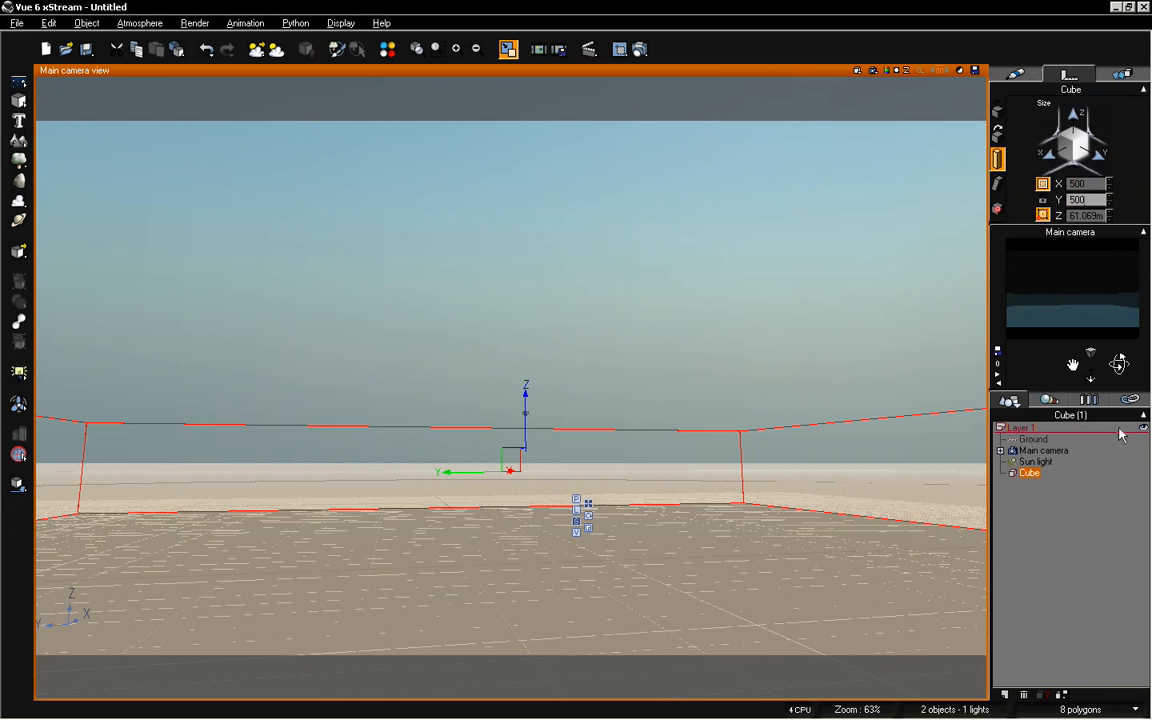
pyautogui.click(1083, 507)
pyautogui.hotkey('ctrl', 'z')
# Apply the Default water material from the Liquids collection to the cube and deselect it
pyautogui.click(1017, 76)
pyautogui.click(997, 186)
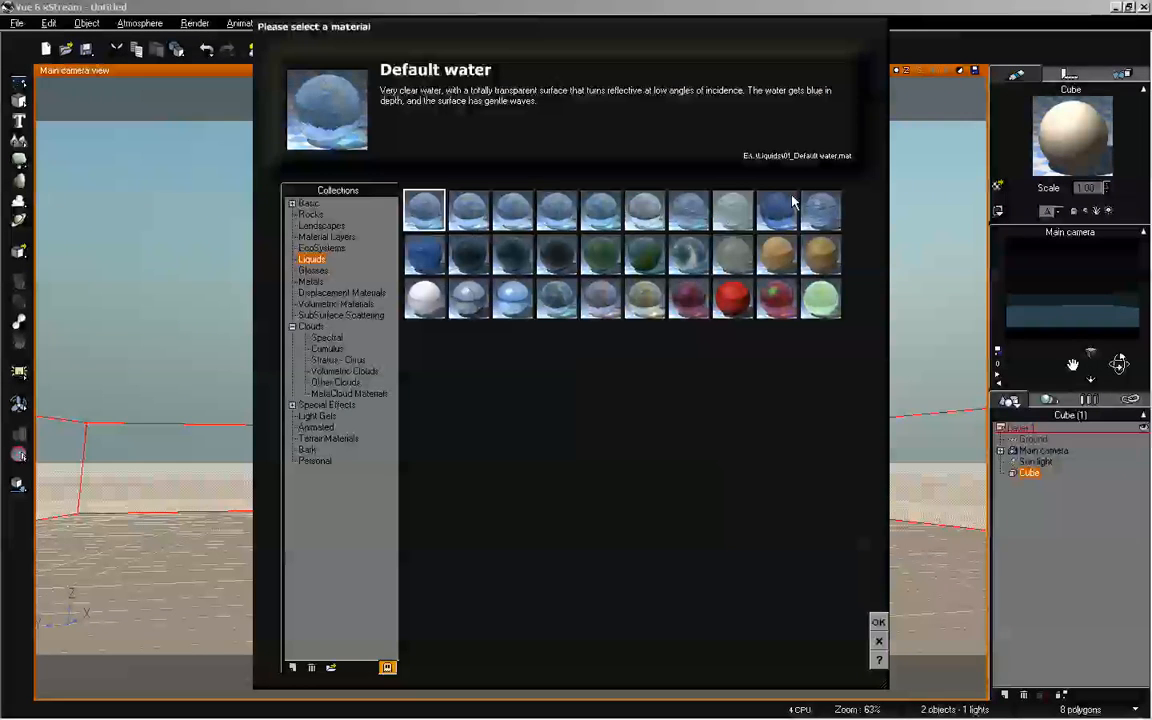
pyautogui.click(880, 623)
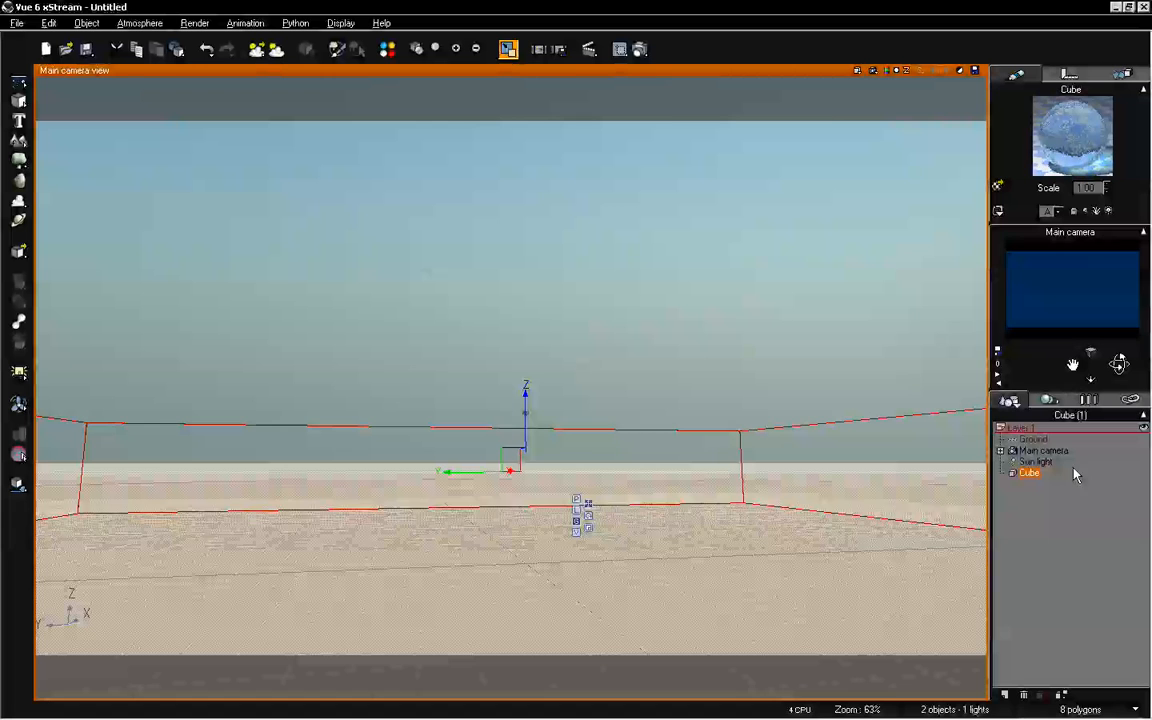
pyautogui.click(1076, 611)
# Reposition the main camera inside the water cube, aiming it at one of the cube's corners
pyautogui.moveTo(1089, 381); pyautogui.dragTo(1119, 366)
pyautogui.click(1029, 474)
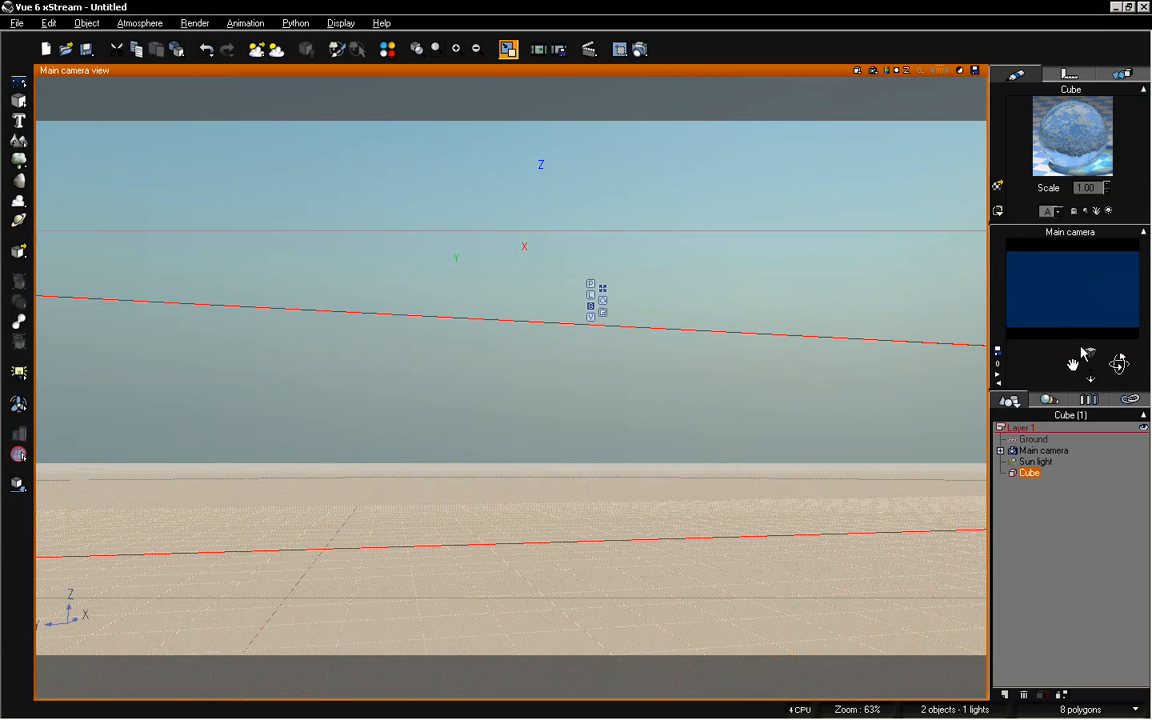
pyautogui.click(1067, 561)
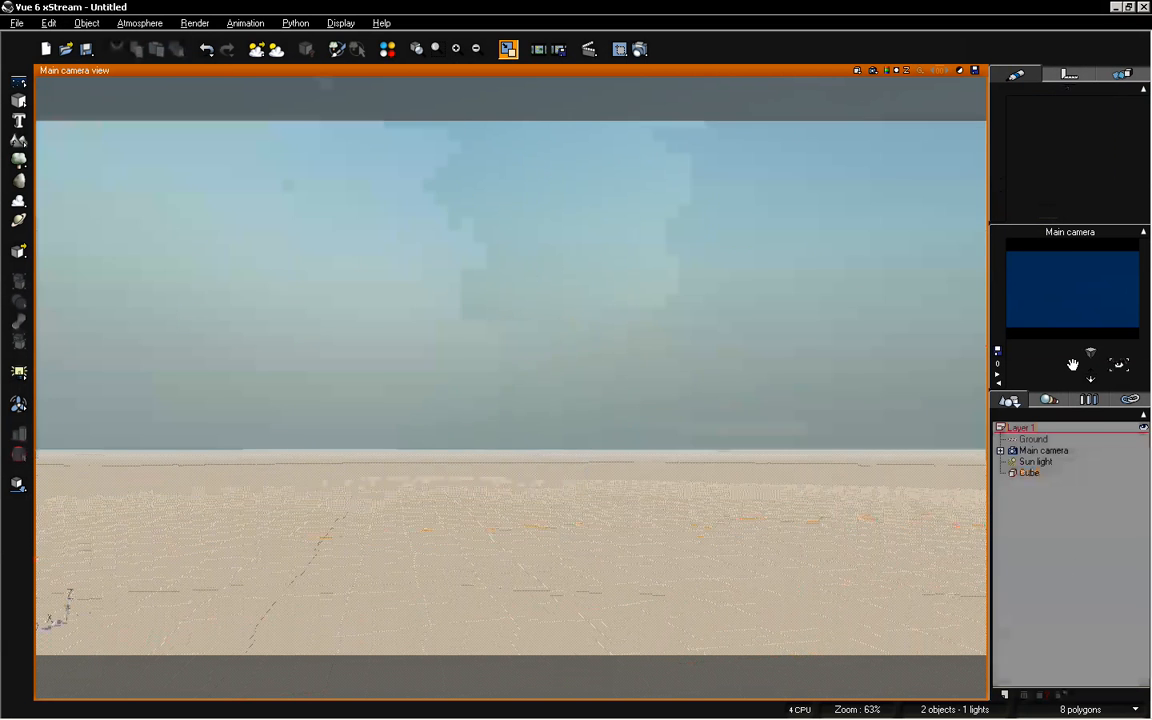
pyautogui.click(1029, 472)
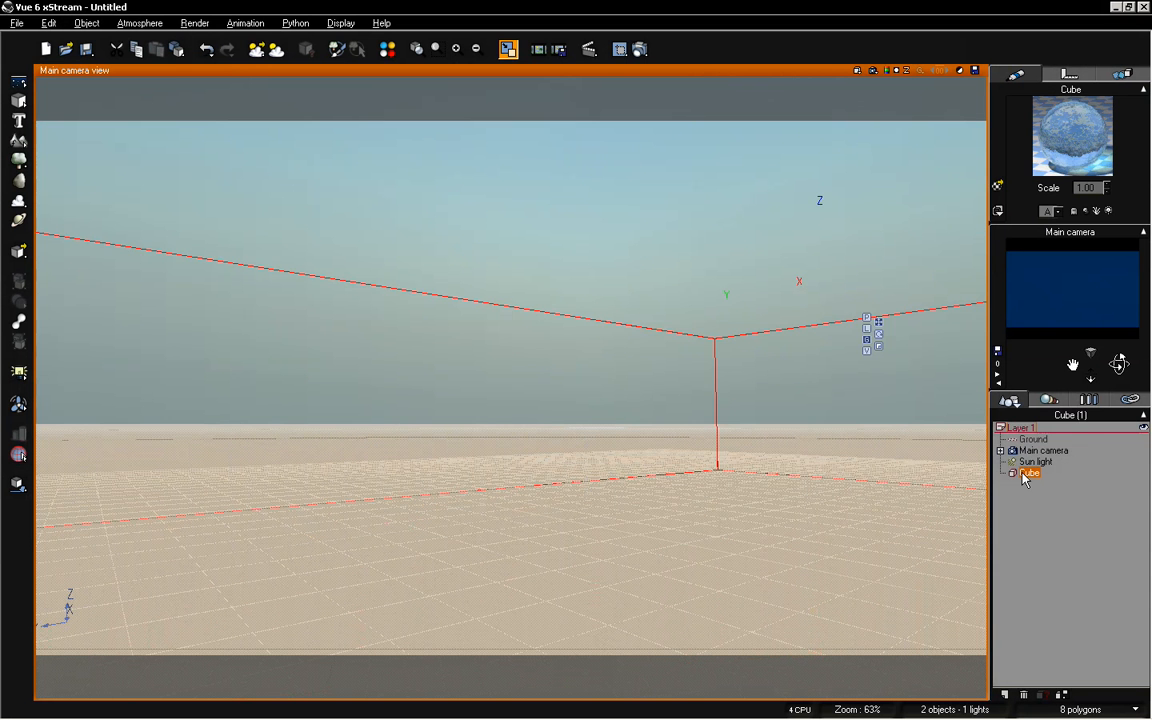
pyautogui.click(1077, 519)
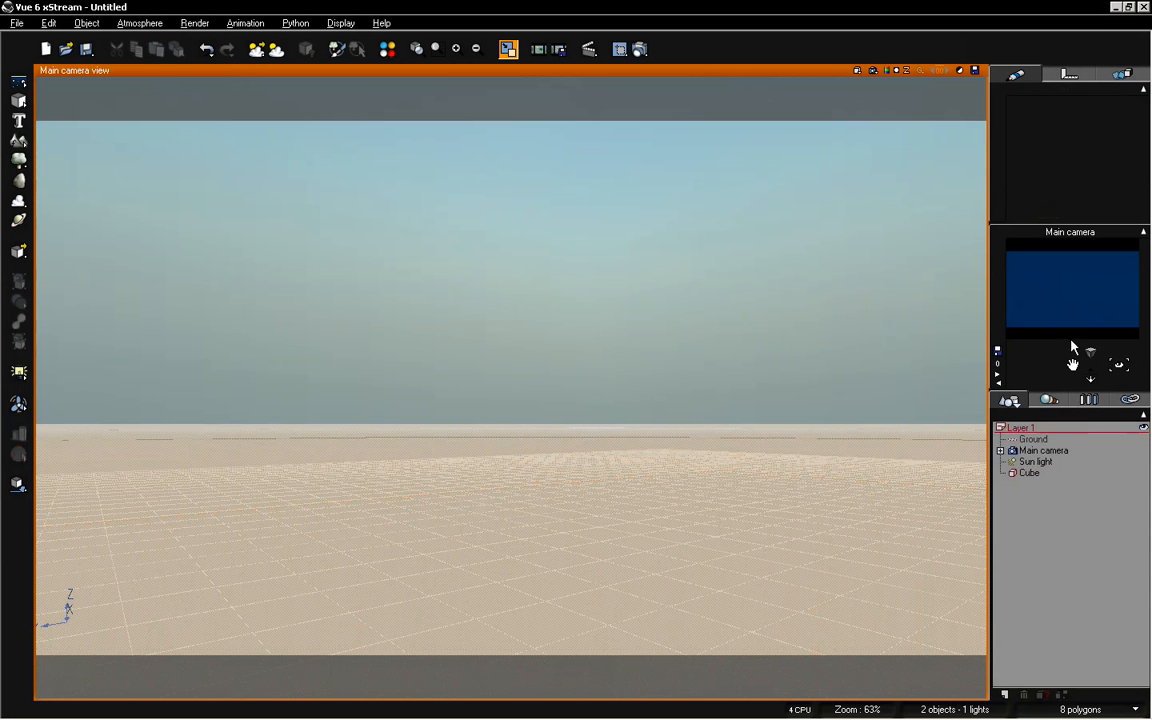
pyautogui.click(1033, 473)
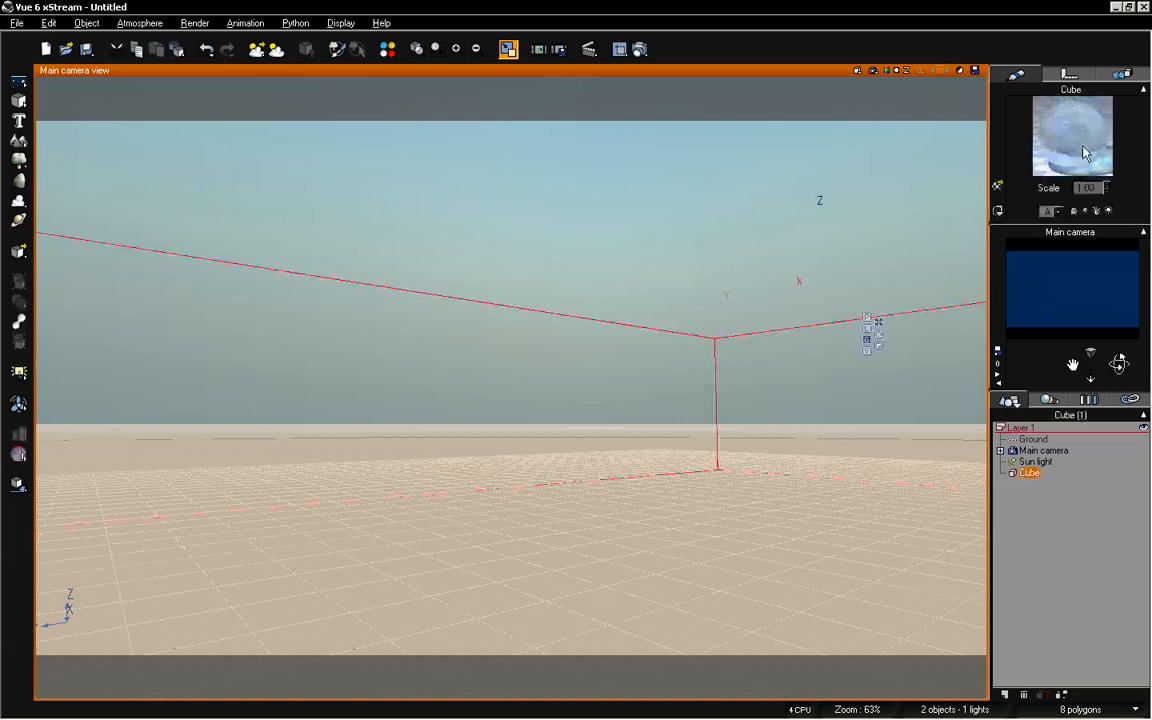
# Review the fade out and light colors in the transparency settings of the cube's water material, then deselect the cube
pyautogui.doubleClick(1086, 166)
pyautogui.click(689, 283)
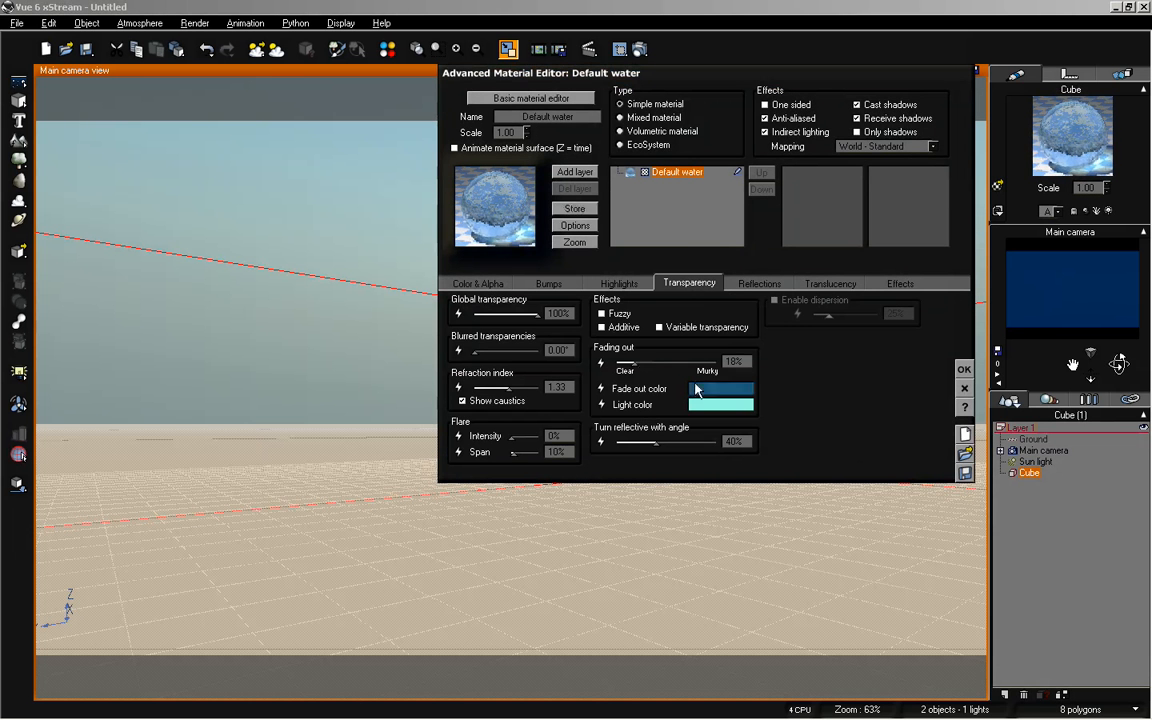
pyautogui.click(964, 369)
pyautogui.click(1075, 490)
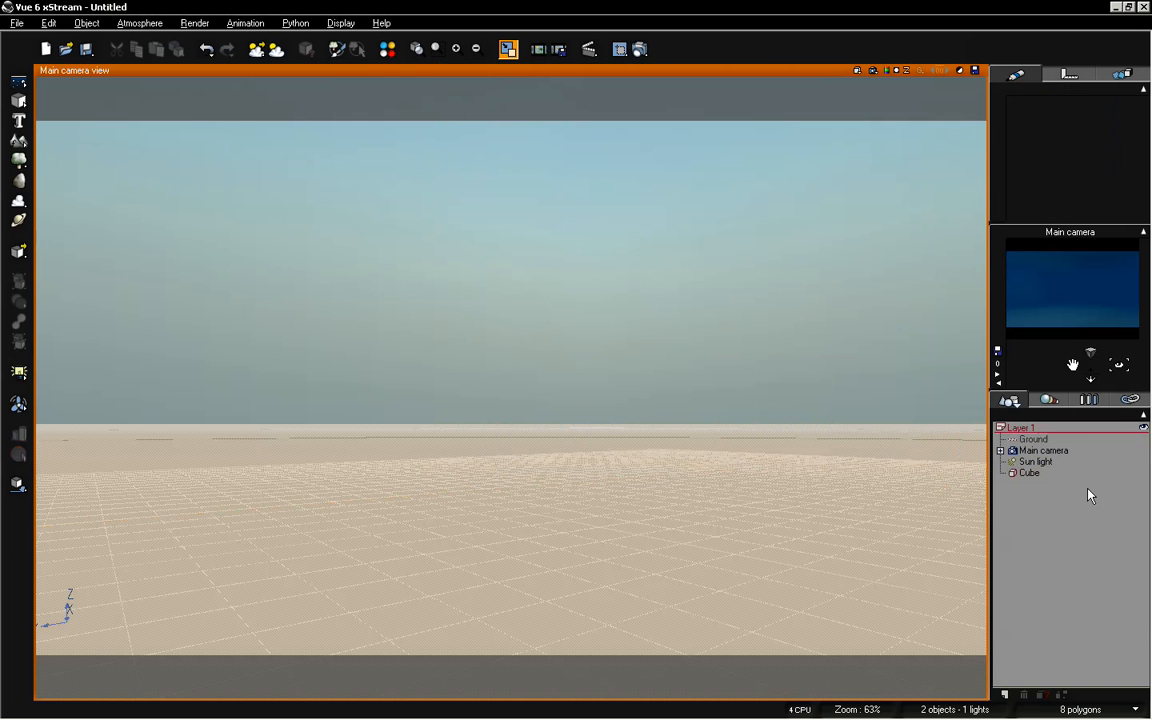
# Render the underwater view from the main camera, accept the post render options and close the finished render
pyautogui.click(640, 49)
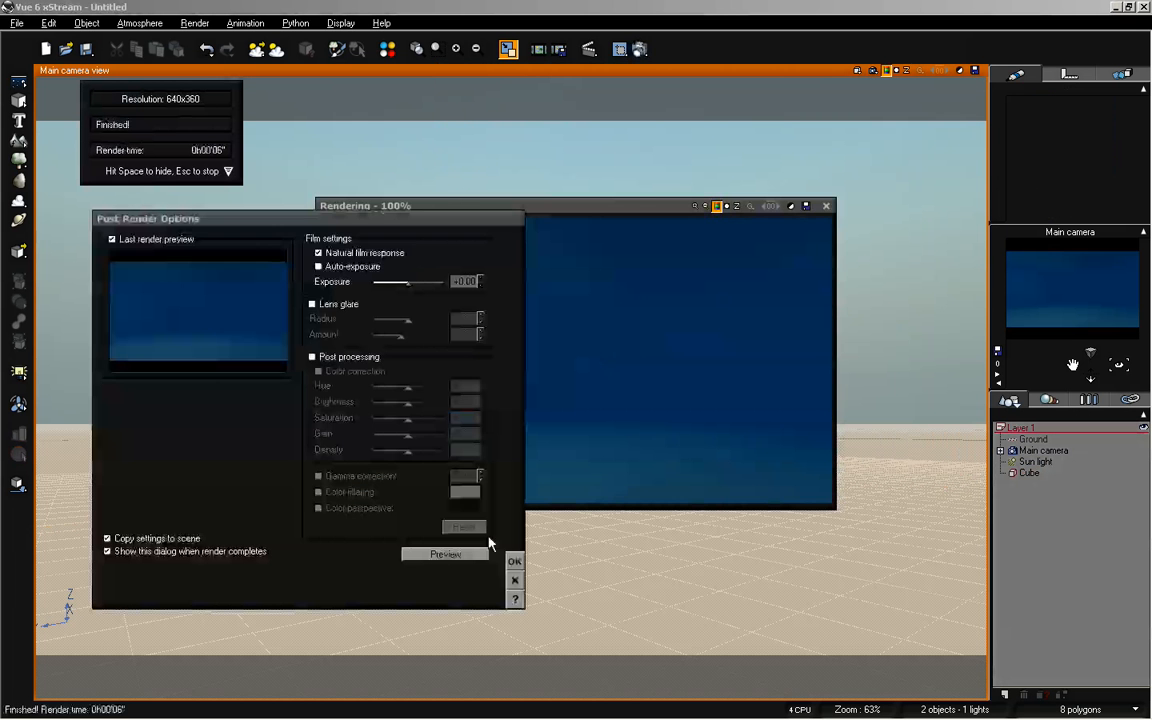
pyautogui.click(514, 561)
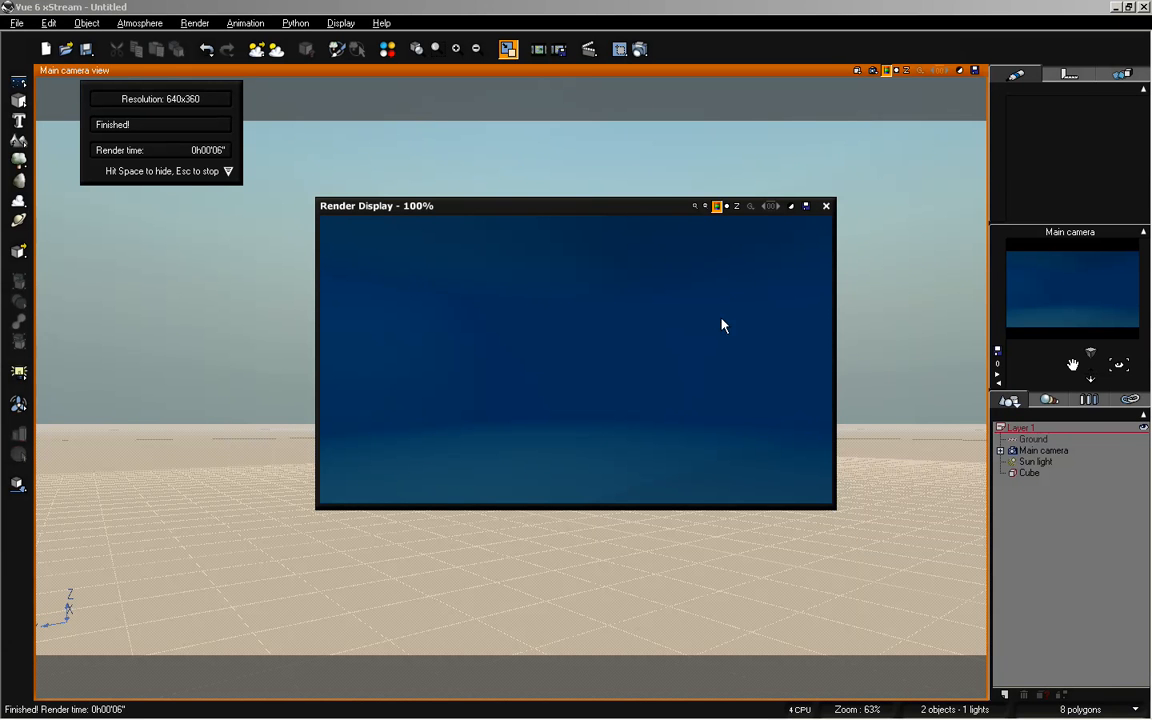
pyautogui.click(825, 206)
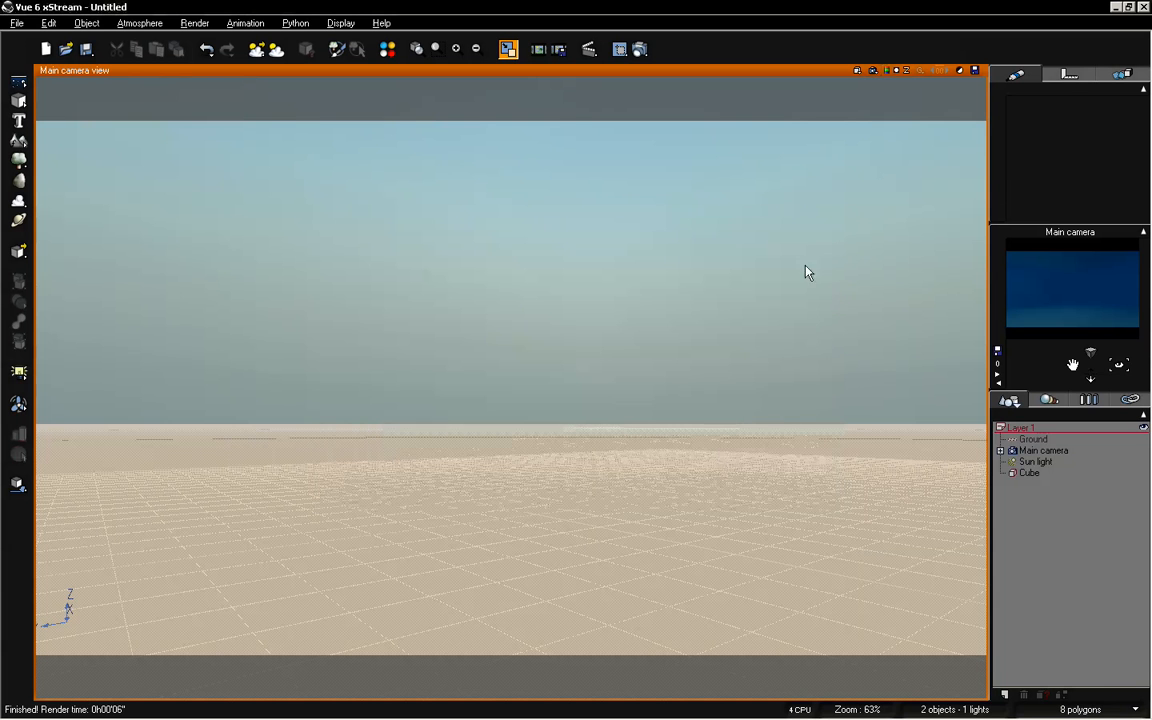
# View the water cube from above with the main camera, then delete the cube
pyautogui.click(1029, 473)
pyautogui.moveTo(1119, 365)
pyautogui.mouseDown()
pyautogui.moveTo(1103, 380)
pyautogui.moveTo(1103, 348)
pyautogui.mouseUp()
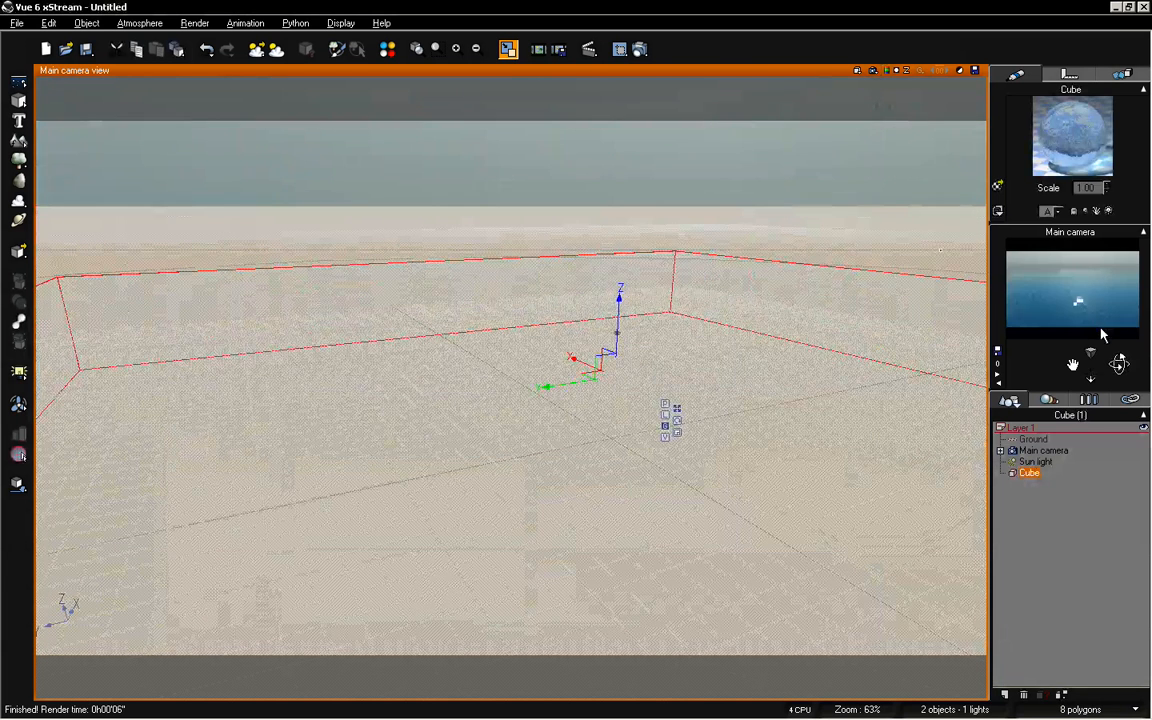
pyautogui.click(1034, 484)
pyautogui.click(1035, 472)
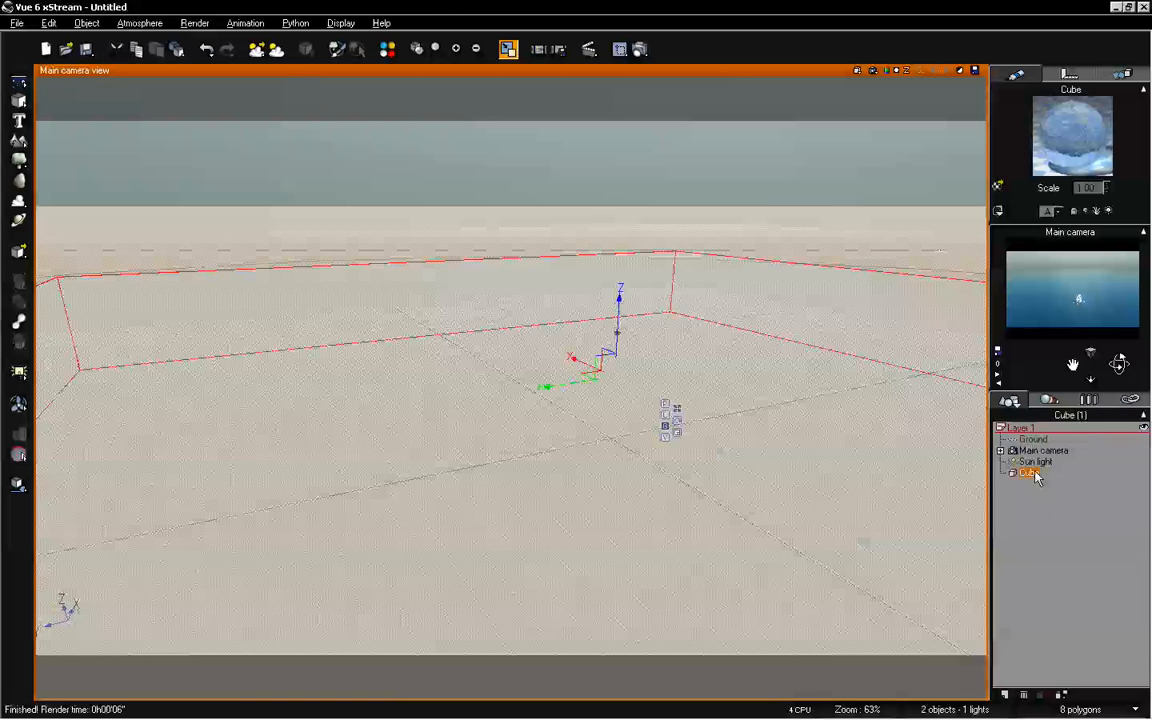
pyautogui.press('Delete')
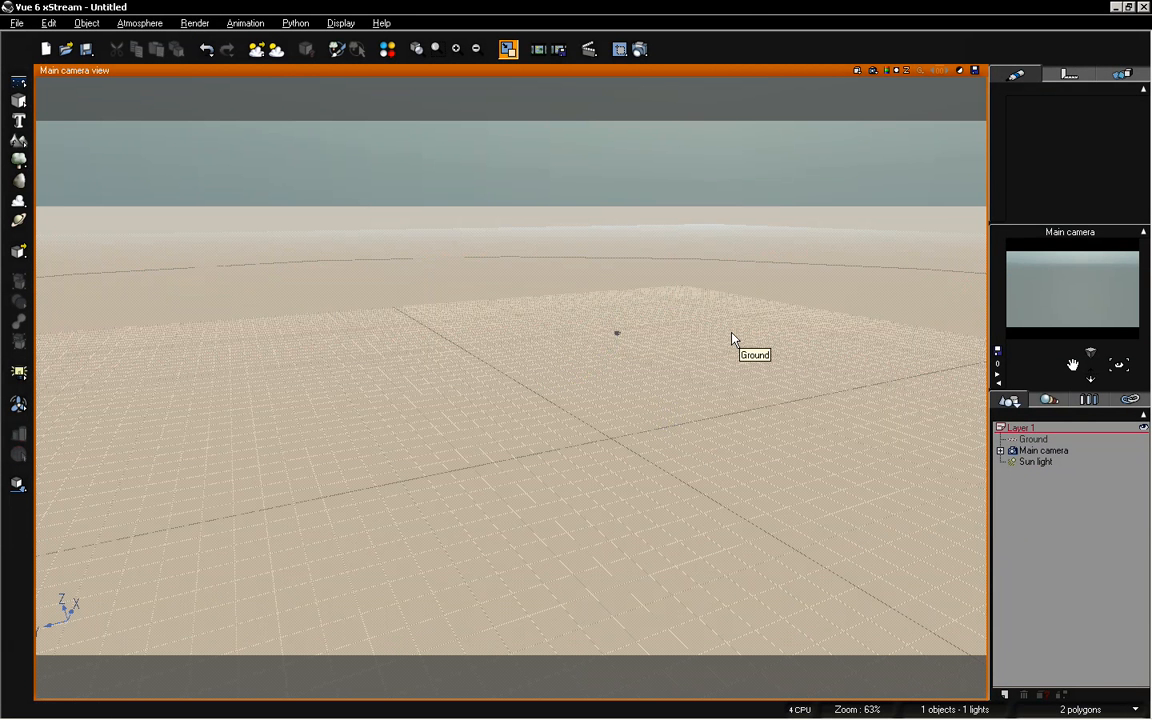
# Add a cylinder to the scene and set its size to 2000 m in X and Y and 30 m in Z
pyautogui.moveTo(1073, 362); pyautogui.dragTo(1121, 362)
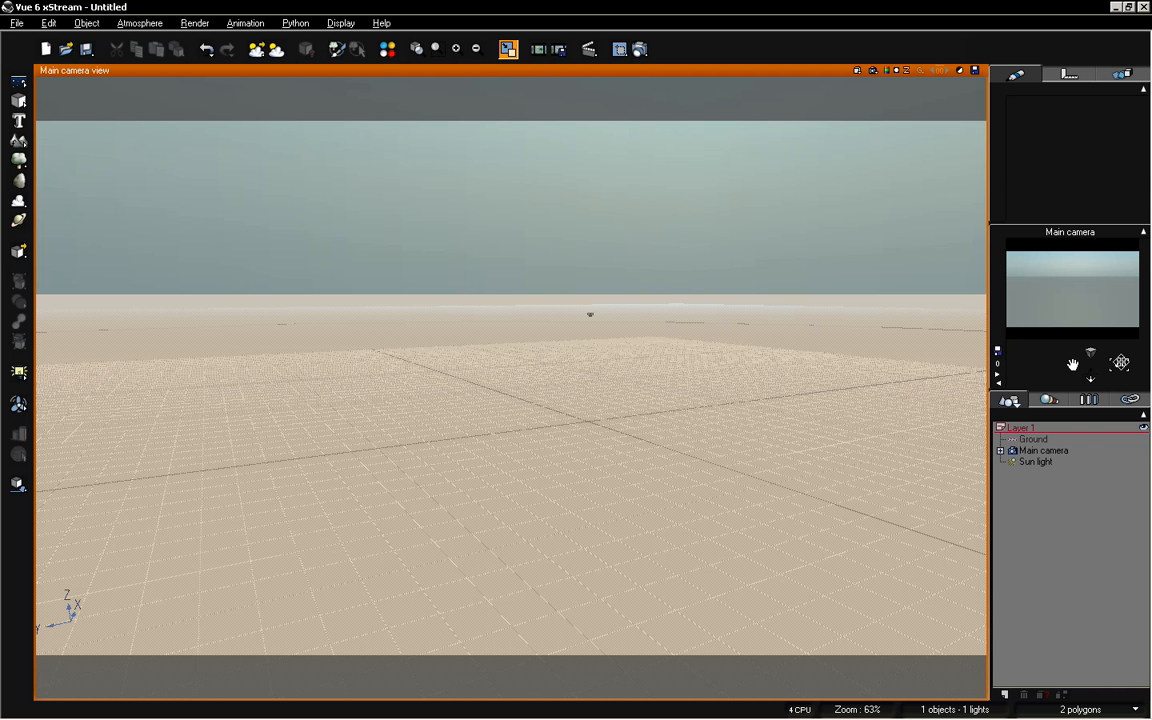
pyautogui.moveTo(18, 100); pyautogui.dragTo(57, 99)
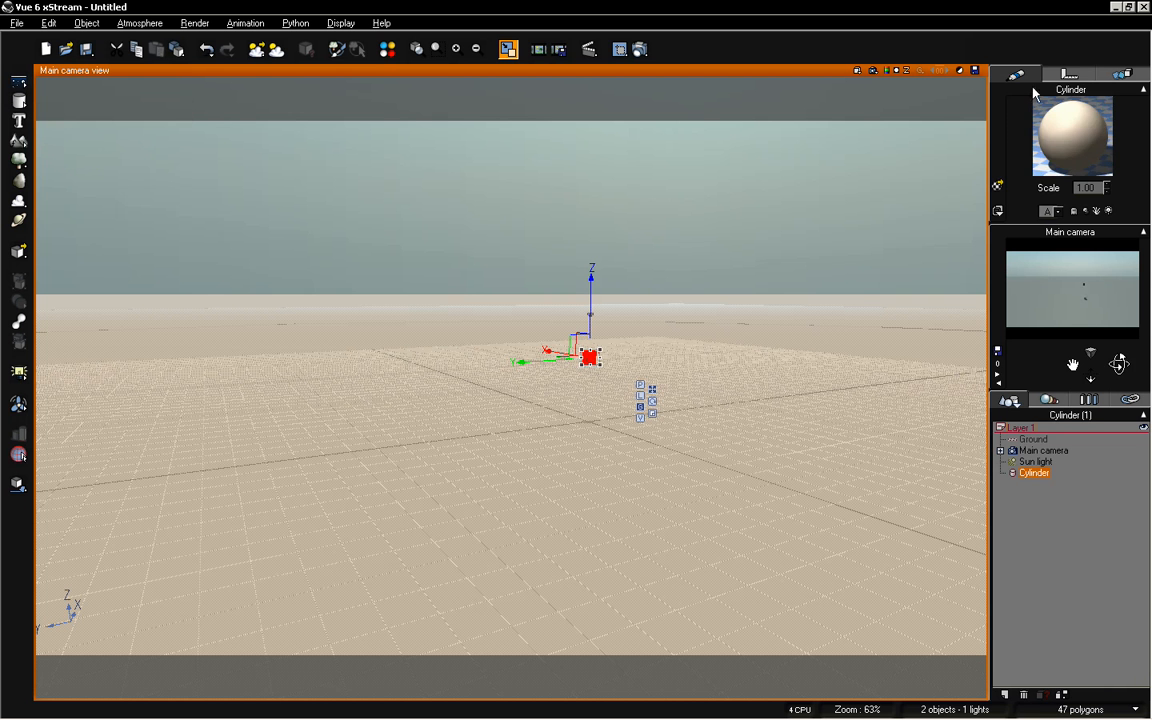
pyautogui.click(1069, 74)
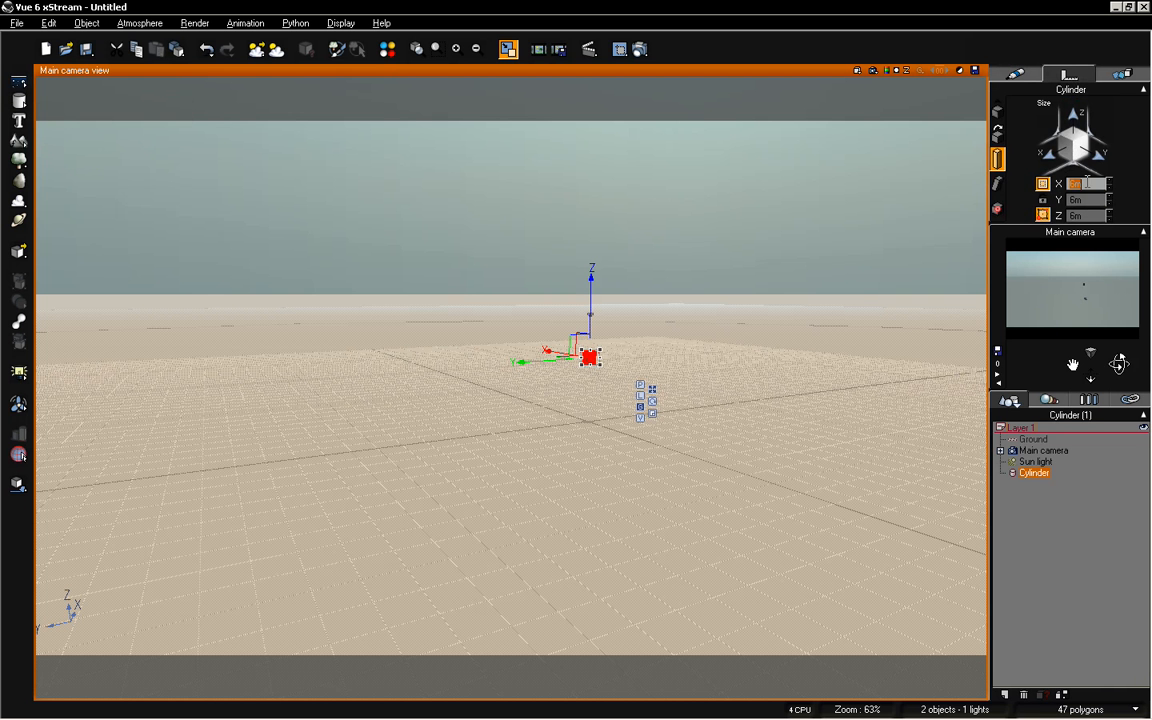
pyautogui.write('2000')
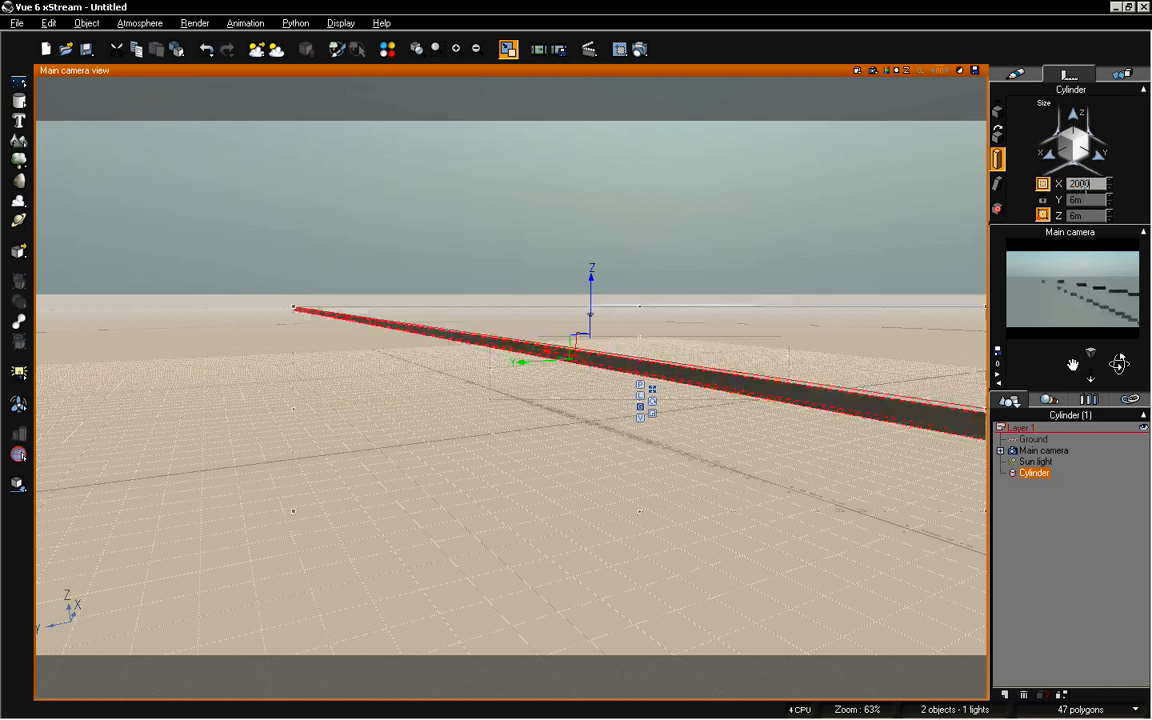
pyautogui.doubleClick(1093, 199)
pyautogui.write('2000')
pyautogui.press('Return')
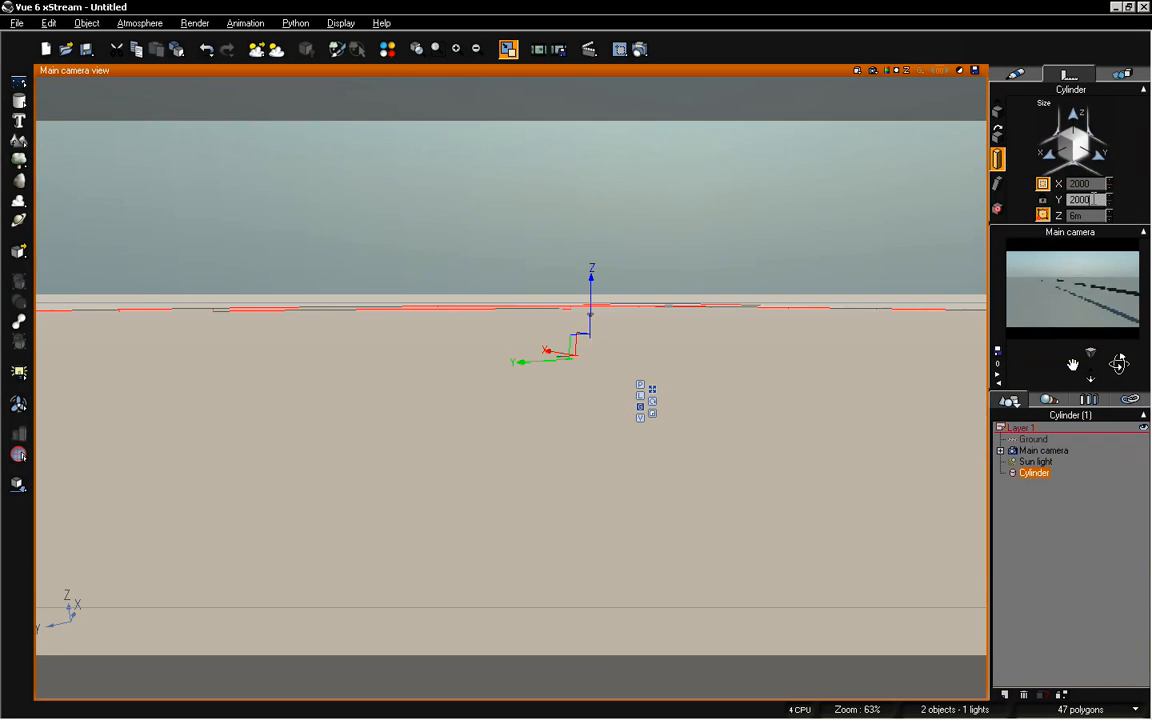
pyautogui.doubleClick(1094, 216)
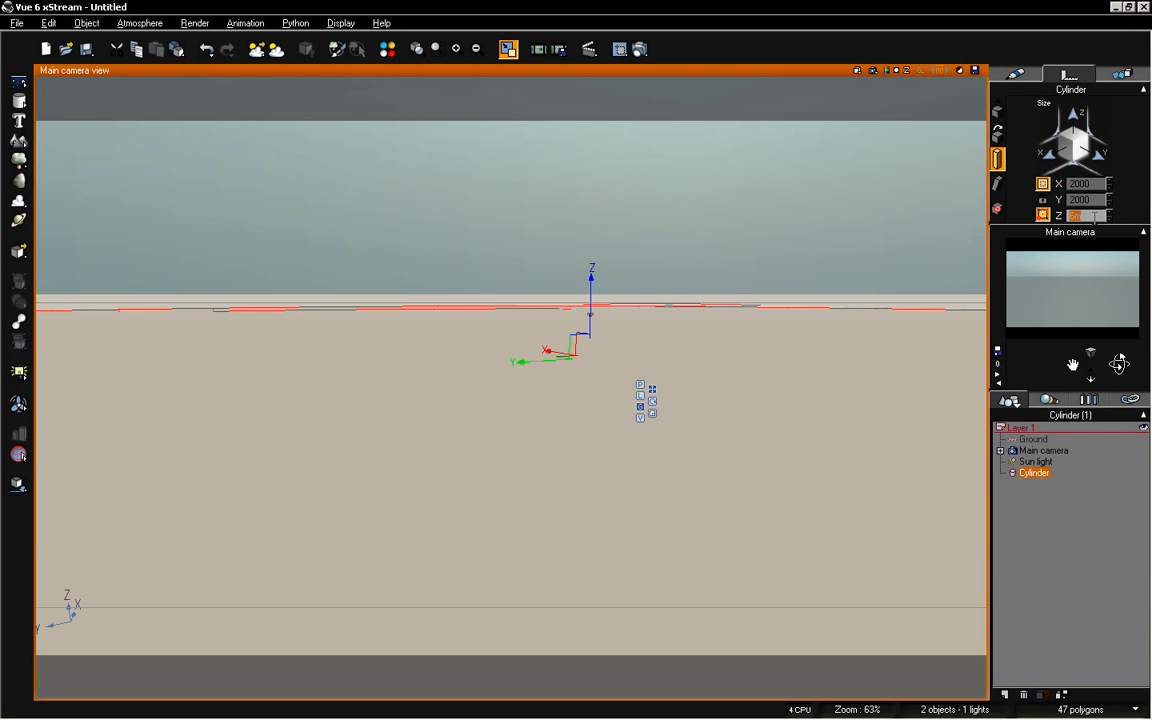
pyautogui.write('30')
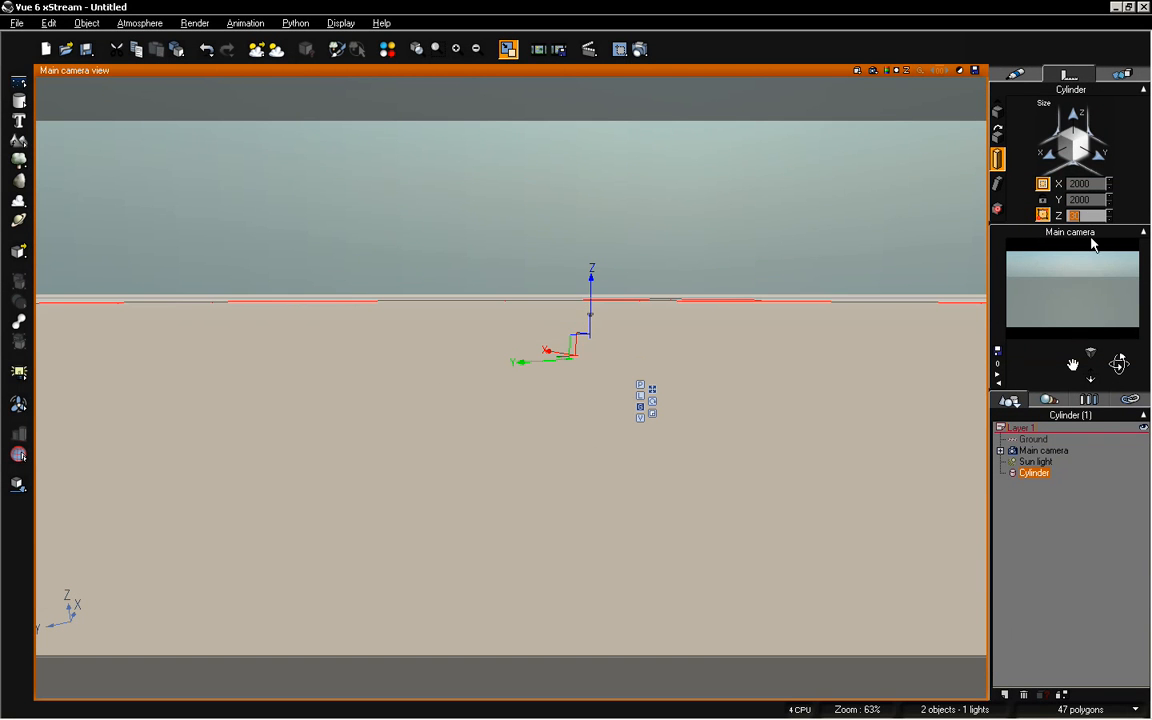
pyautogui.click(1086, 573)
# Assign the Default water material from the Liquids collection to the cylinder
pyautogui.click(1045, 474)
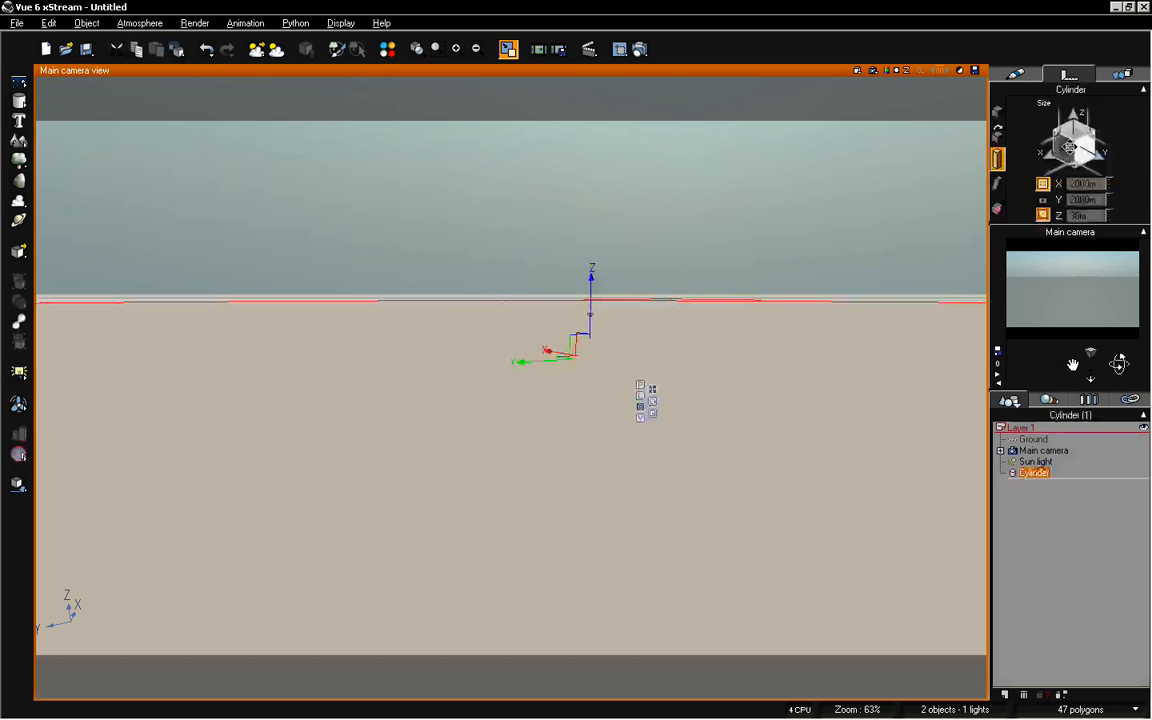
pyautogui.click(1016, 74)
pyautogui.doubleClick(1072, 135)
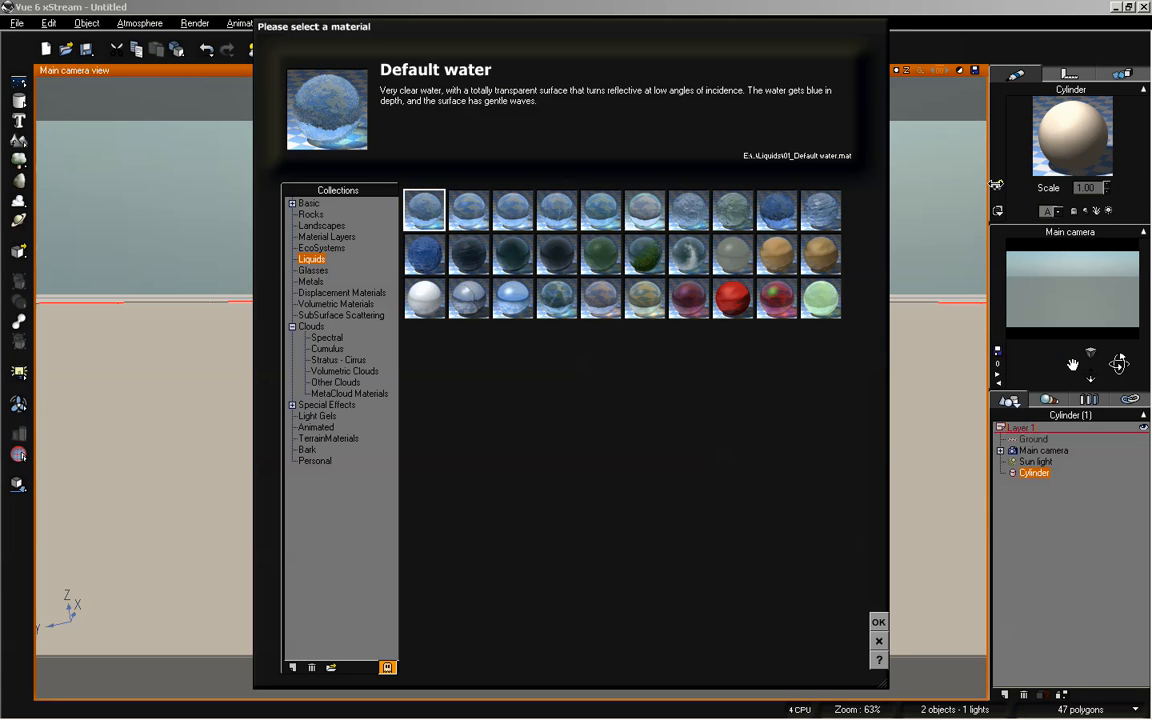
pyautogui.click(878, 622)
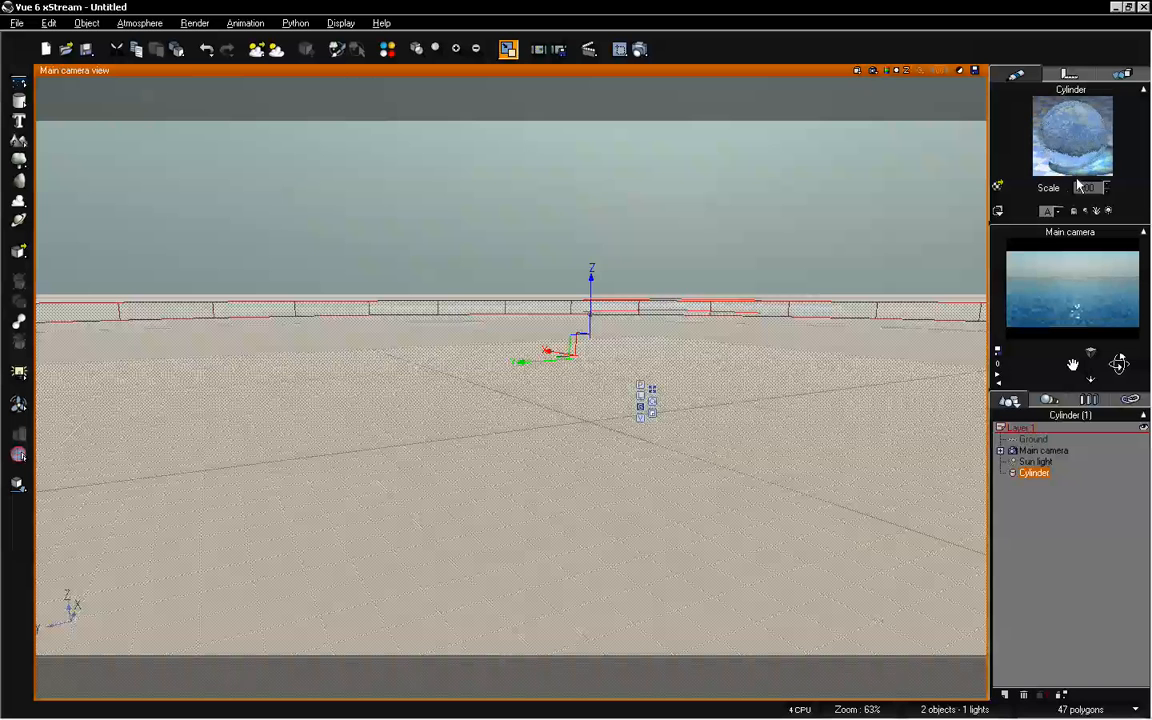
# Reset the bump function of the cylinder's Default water material and load a preset function in its place
pyautogui.doubleClick(1083, 146)
pyautogui.click(548, 283)
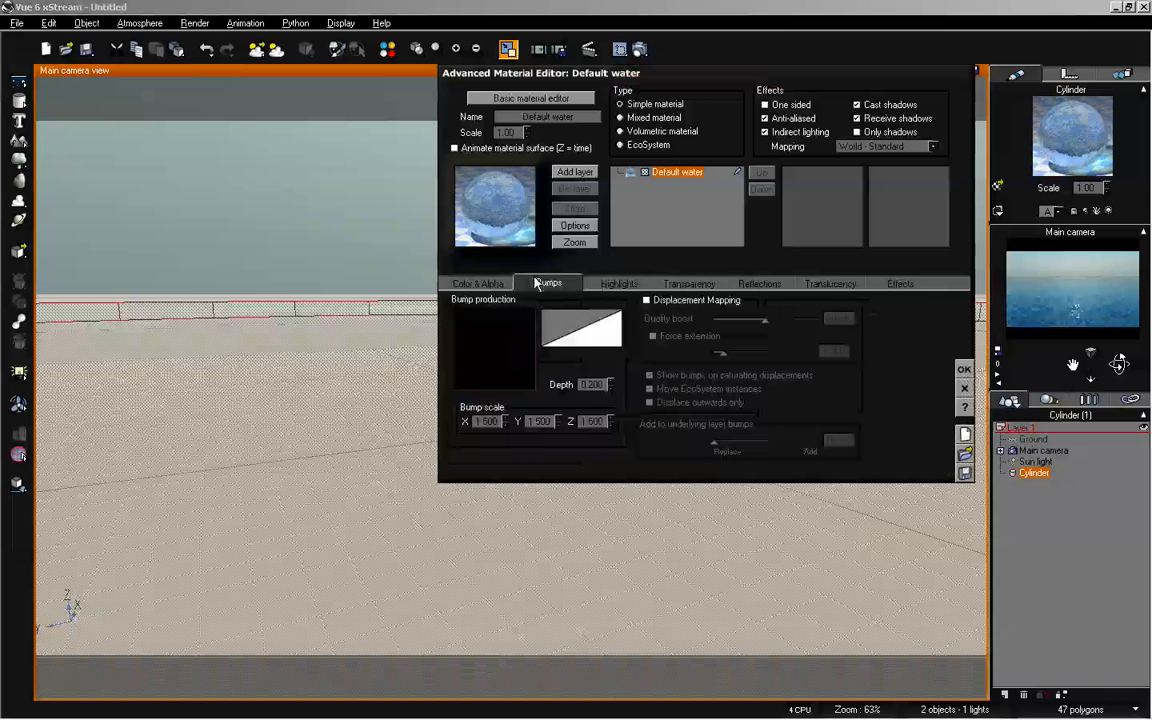
pyautogui.rightClick(500, 342)
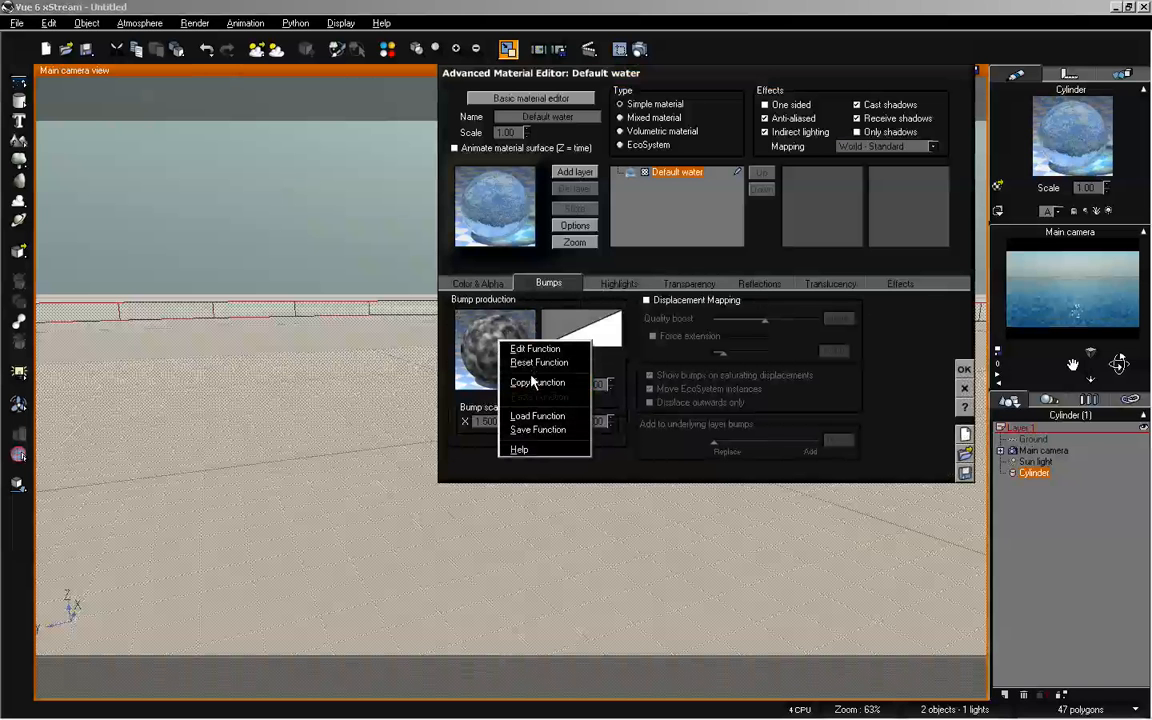
pyautogui.click(505, 362)
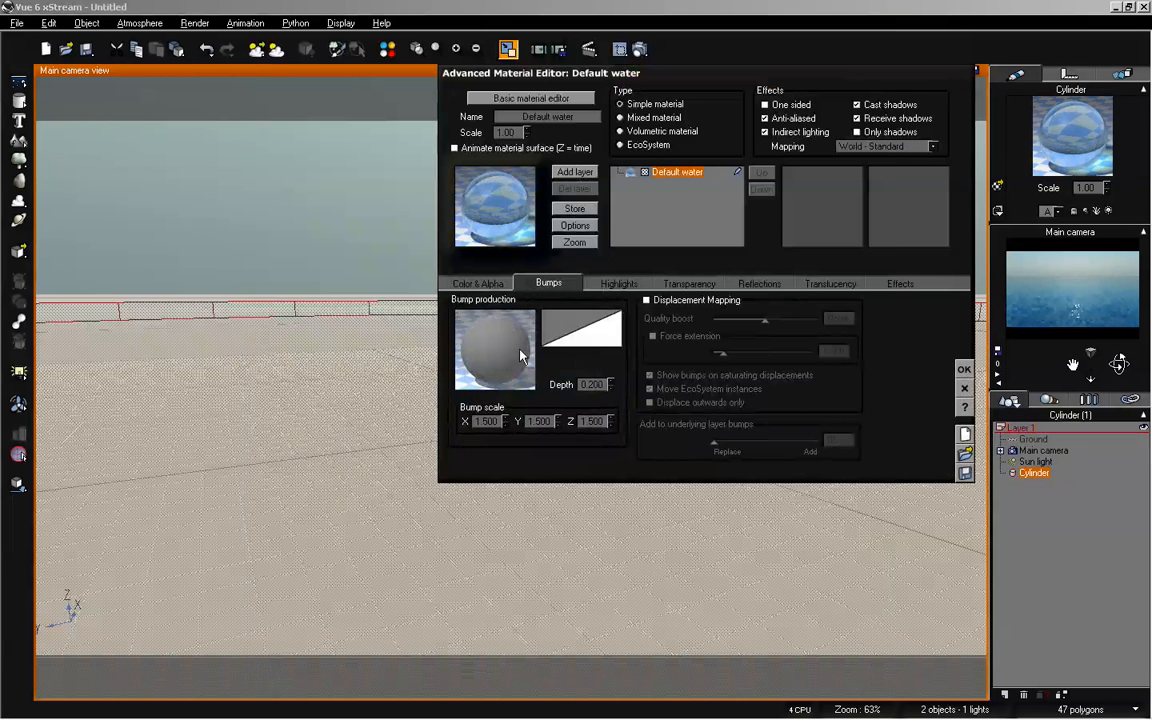
pyautogui.doubleClick(520, 355)
pyautogui.click(878, 622)
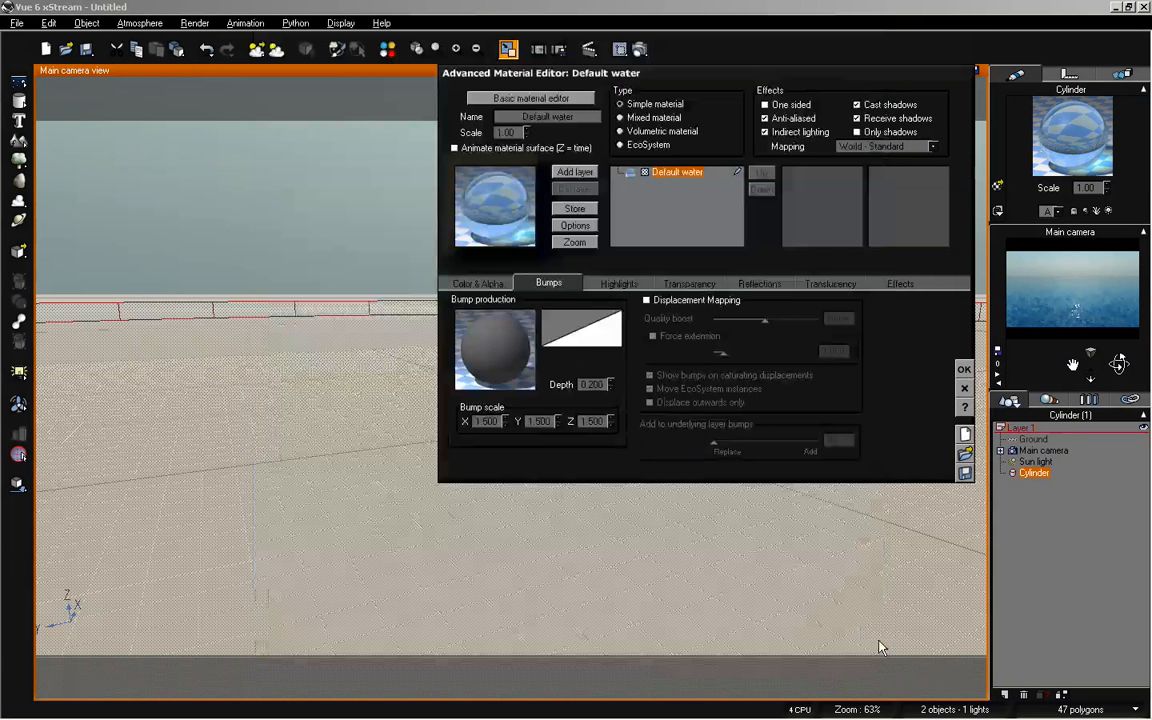
# Open the bump function for editing and align the Color map, Filter and constant nodes in a column clear of the Bump output
pyautogui.rightClick(508, 347)
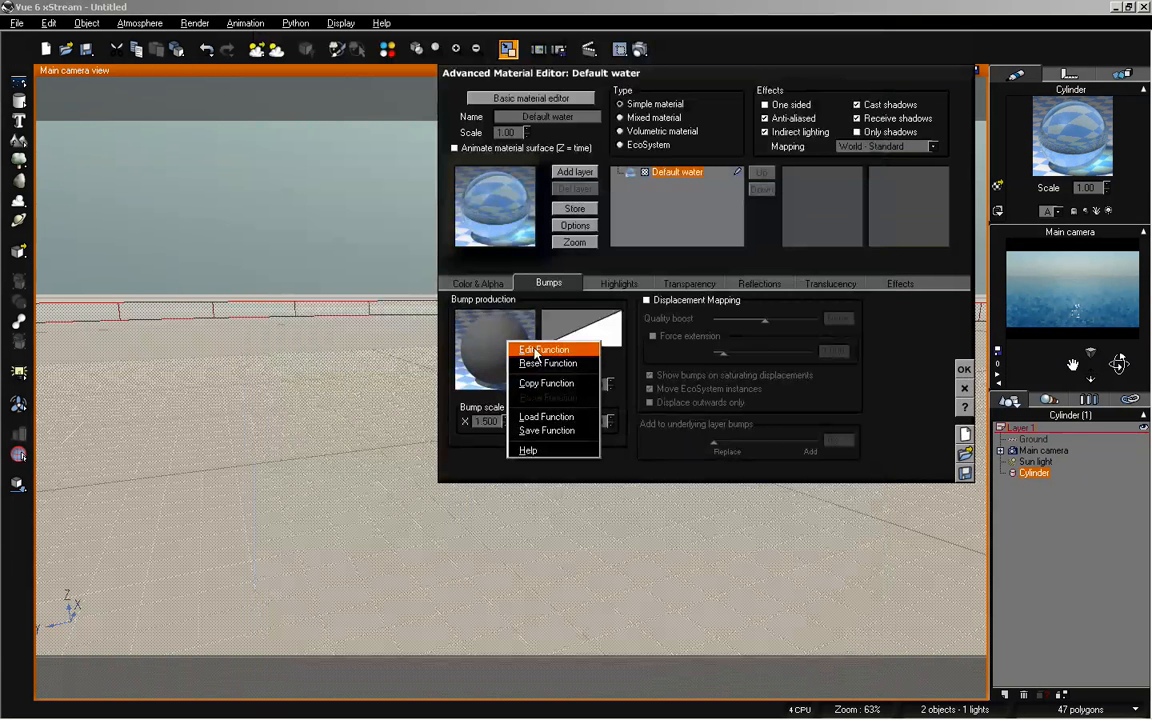
pyautogui.click(536, 350)
pyautogui.moveTo(414, 365); pyautogui.dragTo(362, 365)
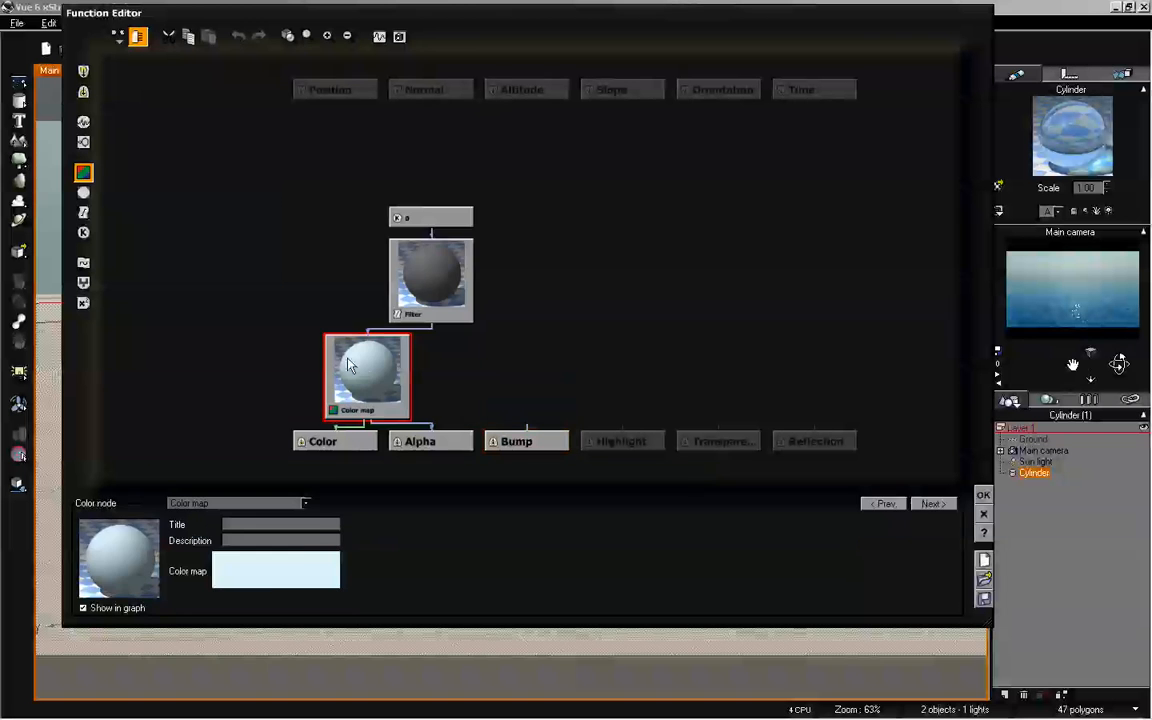
pyautogui.moveTo(400, 268); pyautogui.dragTo(336, 260)
pyautogui.moveTo(435, 218); pyautogui.dragTo(370, 220)
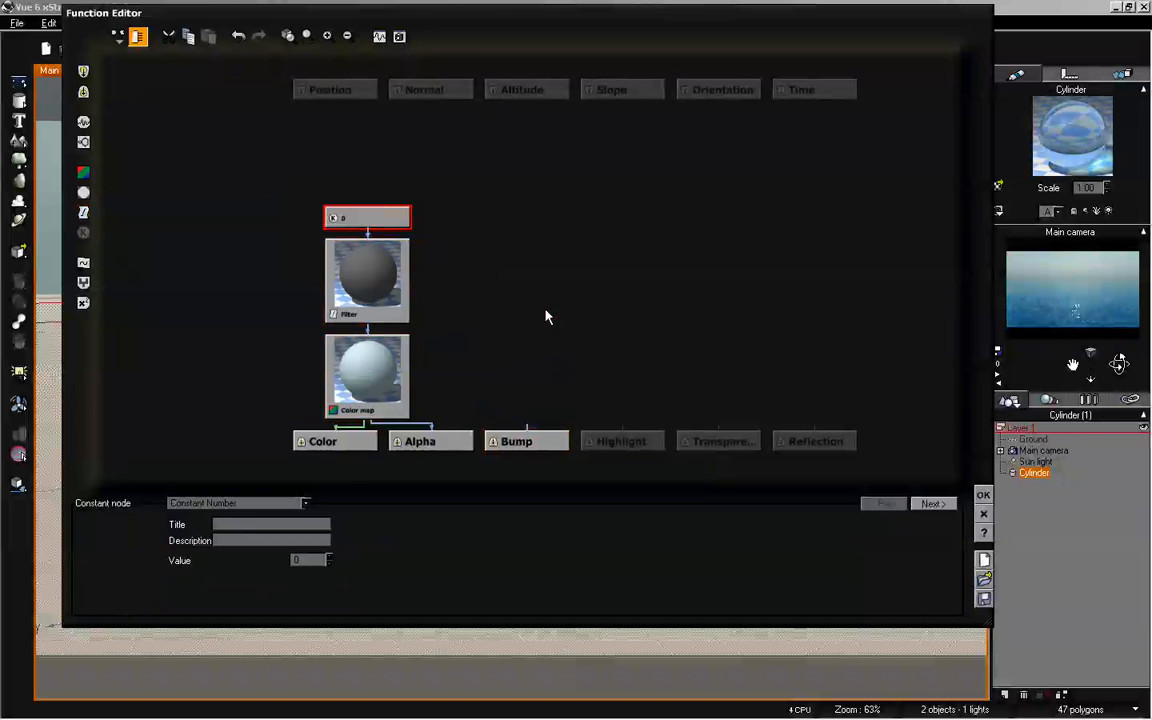
# Connect an Open Ocean fractal node to the Bump output, then accept the function and the water material
pyautogui.click(530, 442)
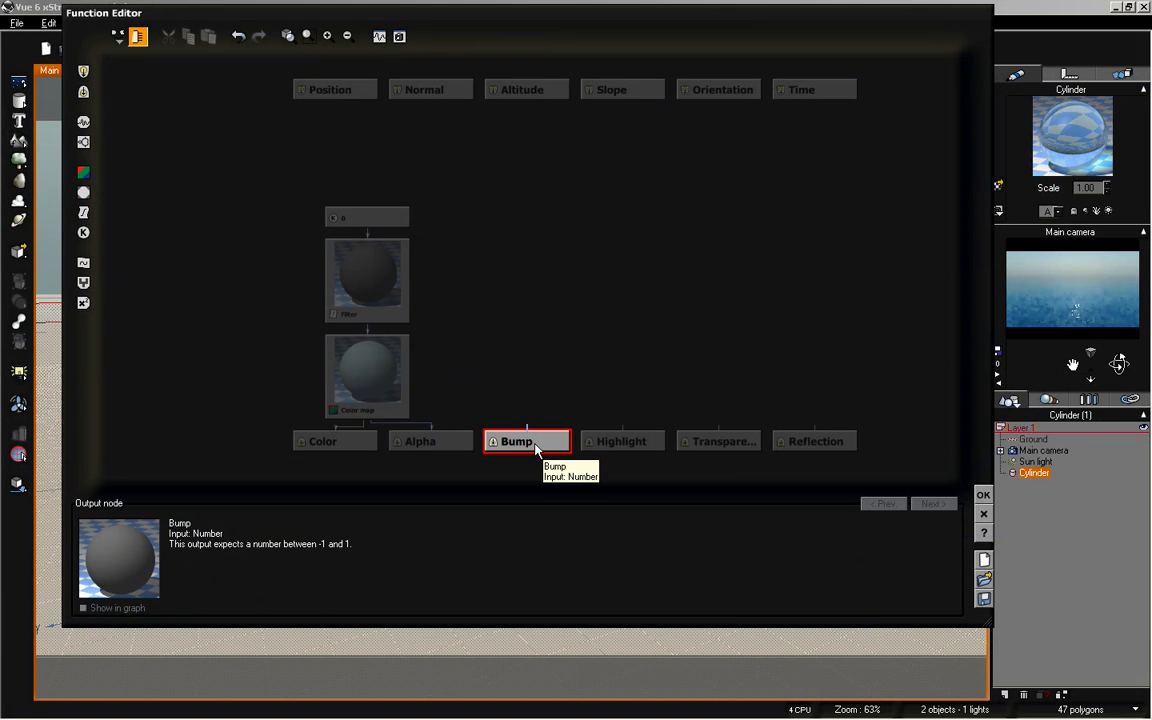
pyautogui.click(83, 121)
pyautogui.click(210, 504)
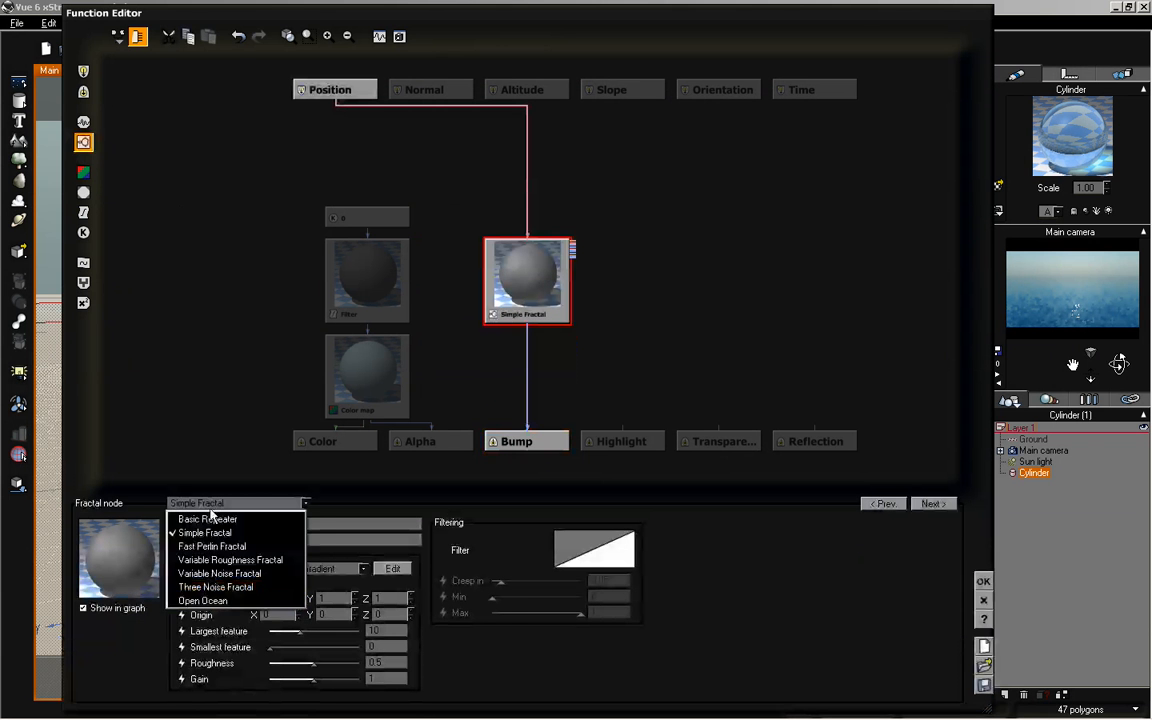
pyautogui.click(262, 598)
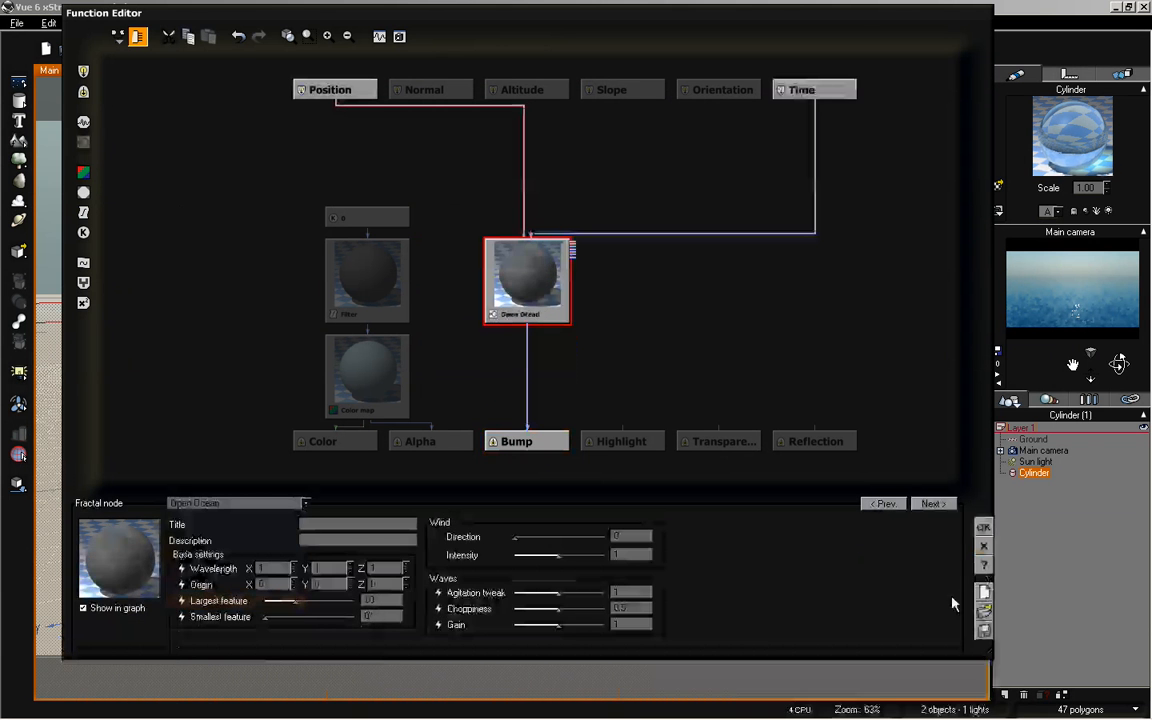
pyautogui.click(983, 527)
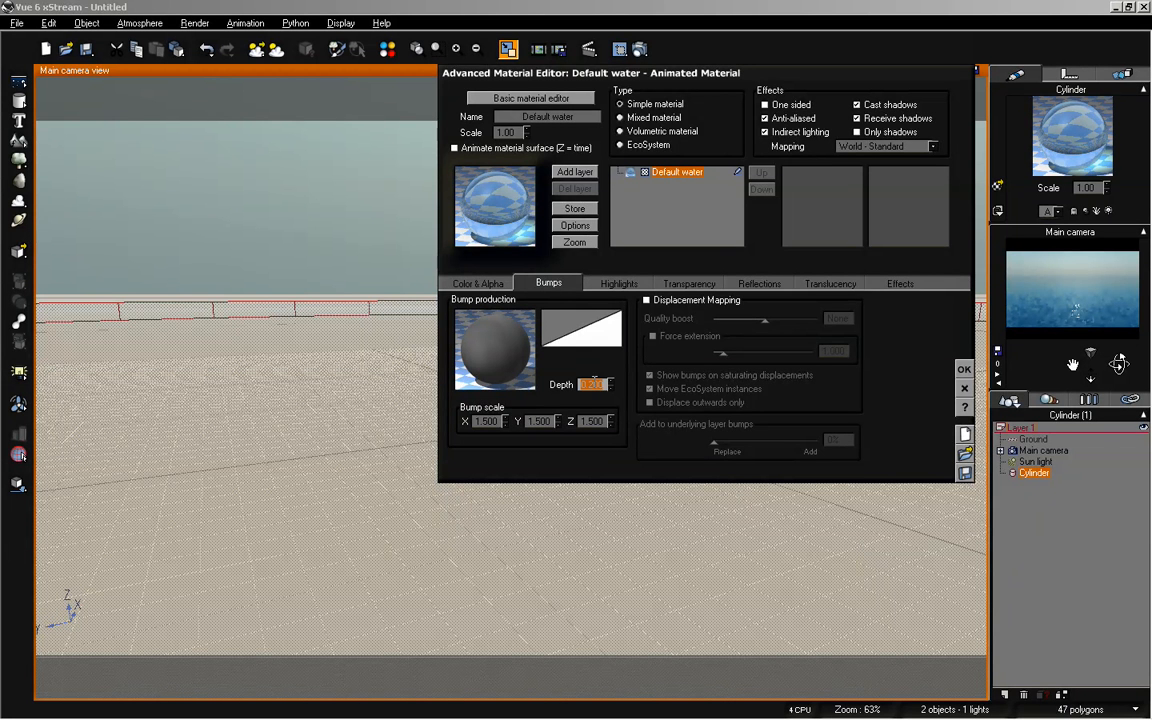
pyautogui.click(964, 369)
# Deselect the cylinder and move the main camera above the water surface, tilted slightly down toward the waves
pyautogui.click(1088, 528)
pyautogui.moveTo(1119, 365); pyautogui.dragTo(1072, 364)
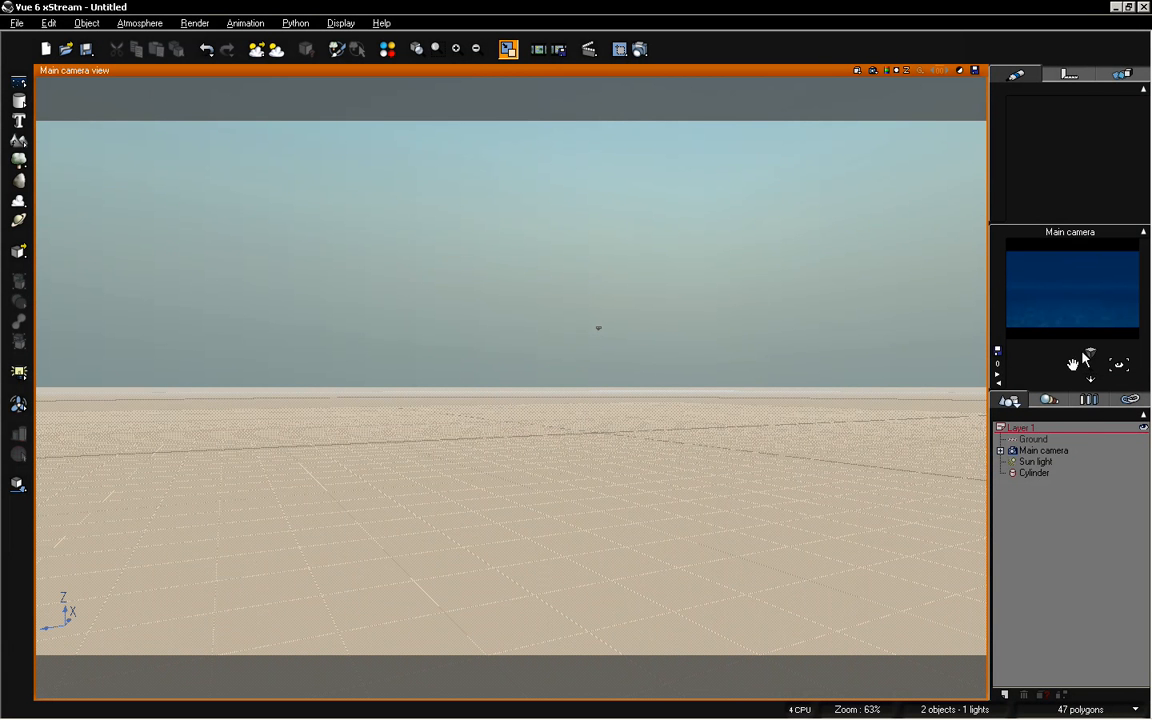
pyautogui.moveTo(1072, 365)
pyautogui.mouseDown()
pyautogui.moveTo(1096, 385)
pyautogui.moveTo(1074, 362)
pyautogui.mouseUp()
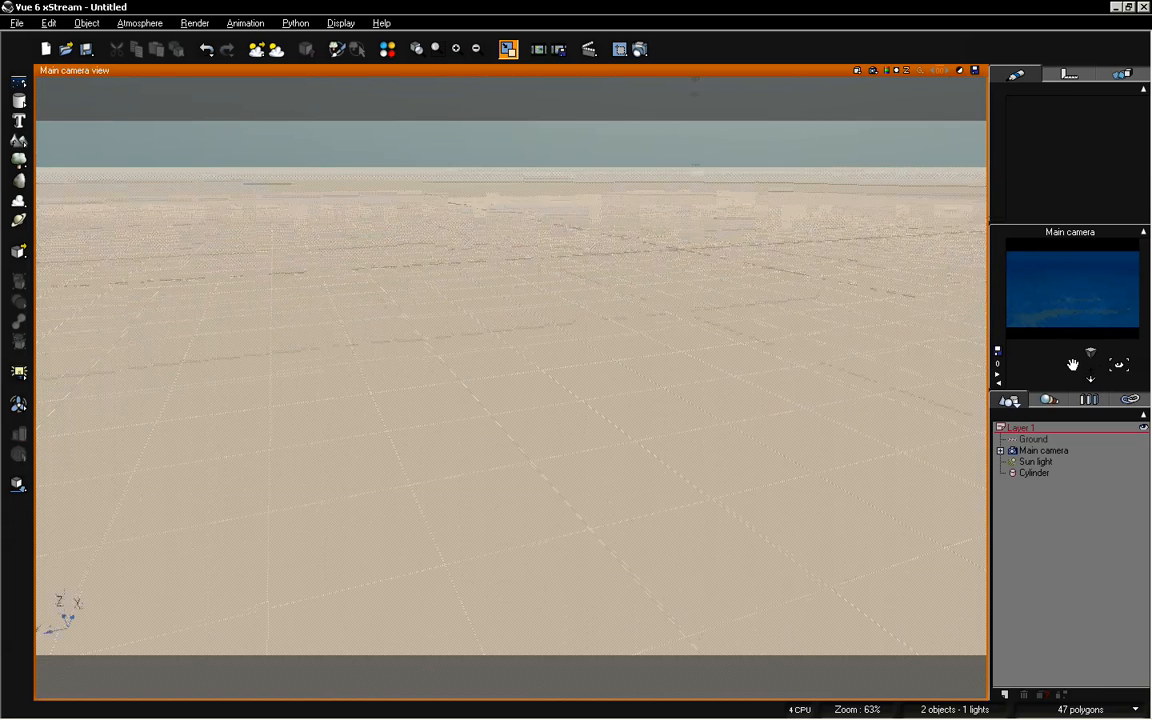
pyautogui.moveTo(1074, 364); pyautogui.dragTo(1073, 366)
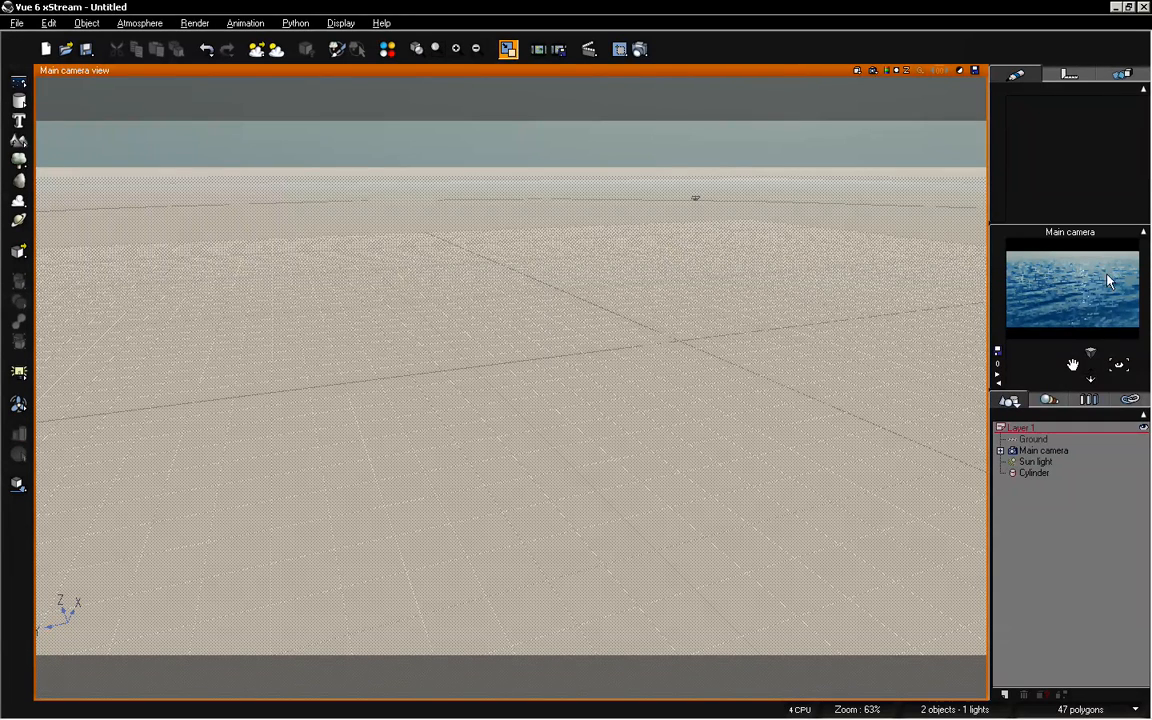
# Render the ocean surface from the main camera, examine the waves and close the render
pyautogui.click(641, 50)
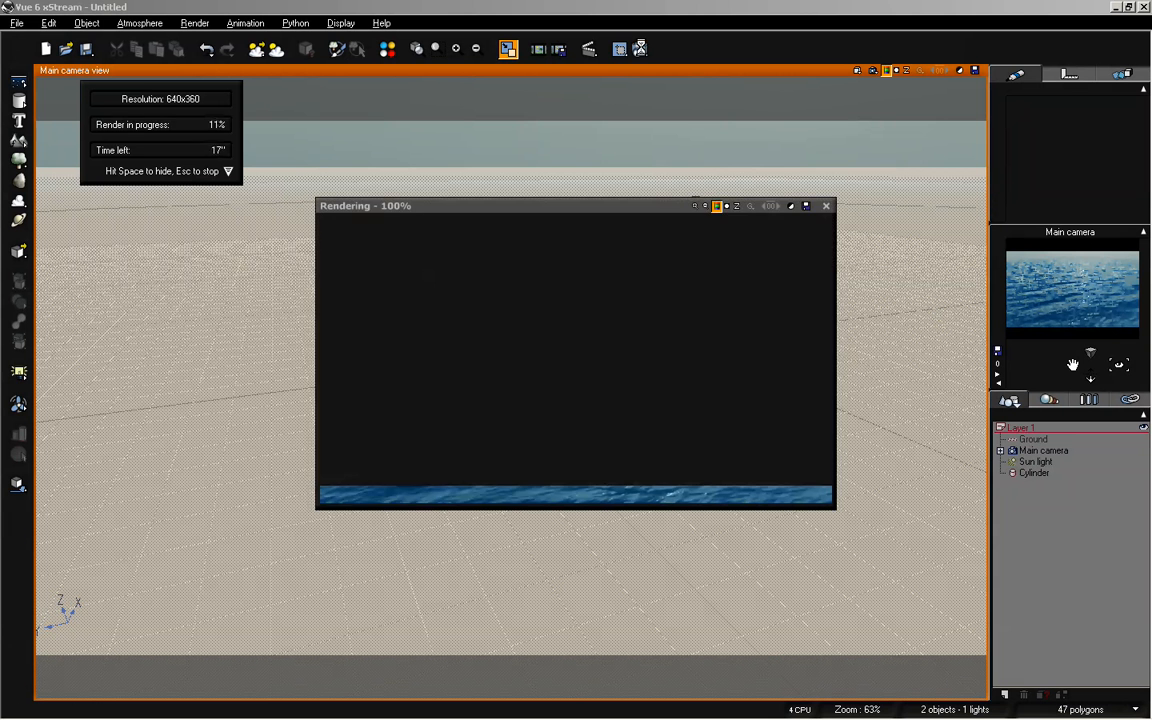
pyautogui.moveTo(627, 210); pyautogui.dragTo(626, 202)
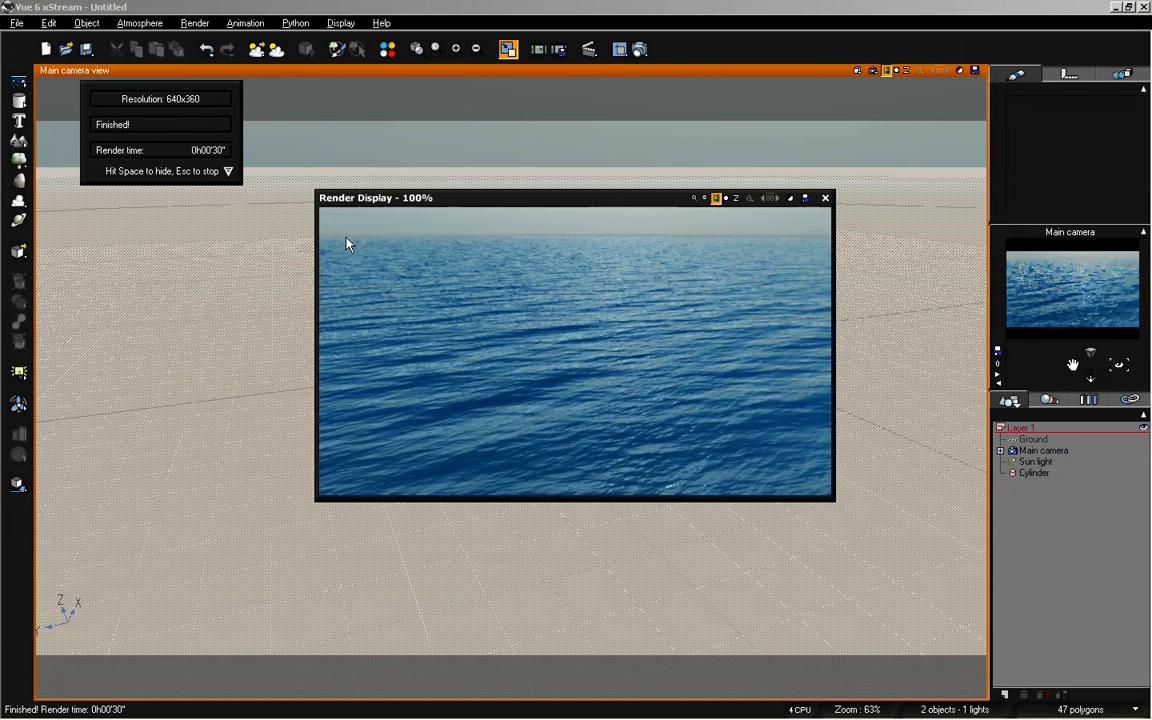
pyautogui.click(825, 199)
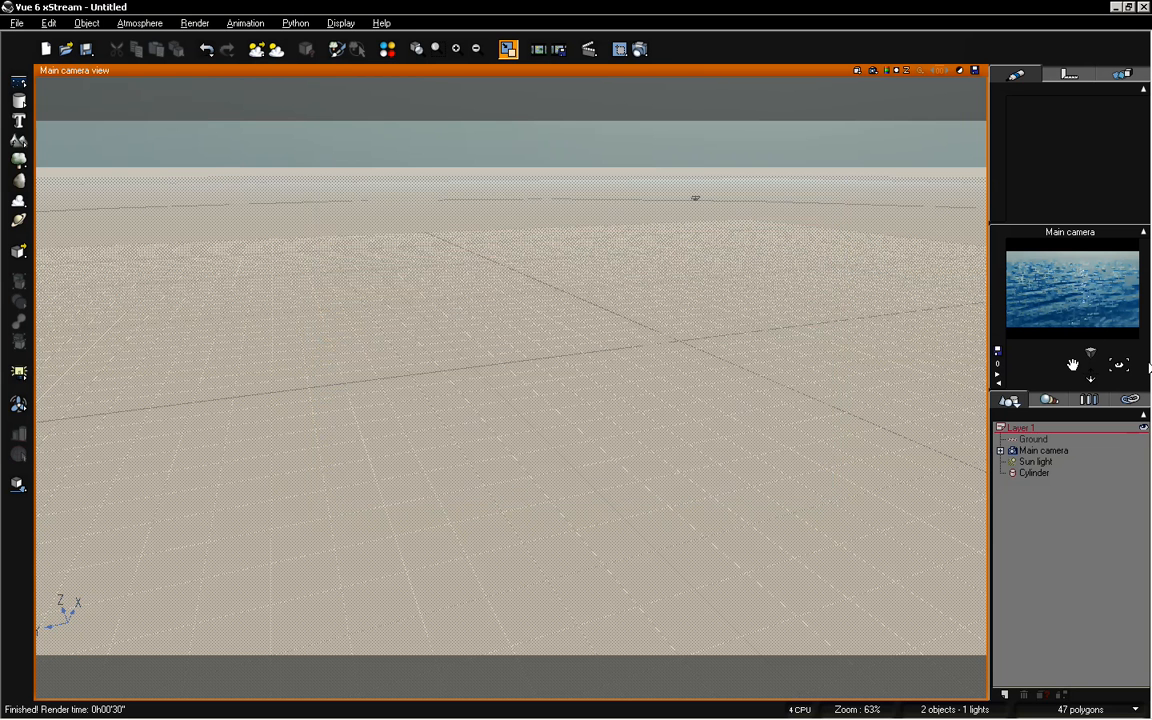
# Set the water cylinder's Z size to 70 m and deselect it
pyautogui.click(1035, 474)
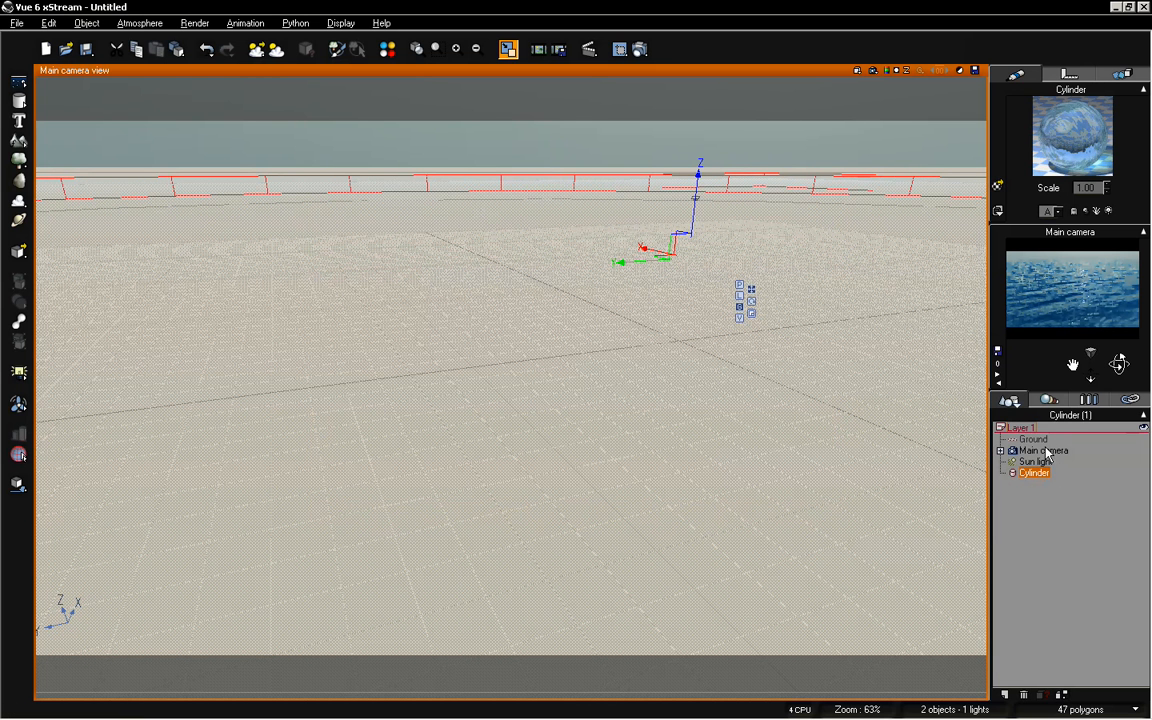
pyautogui.click(1069, 74)
pyautogui.click(1082, 216)
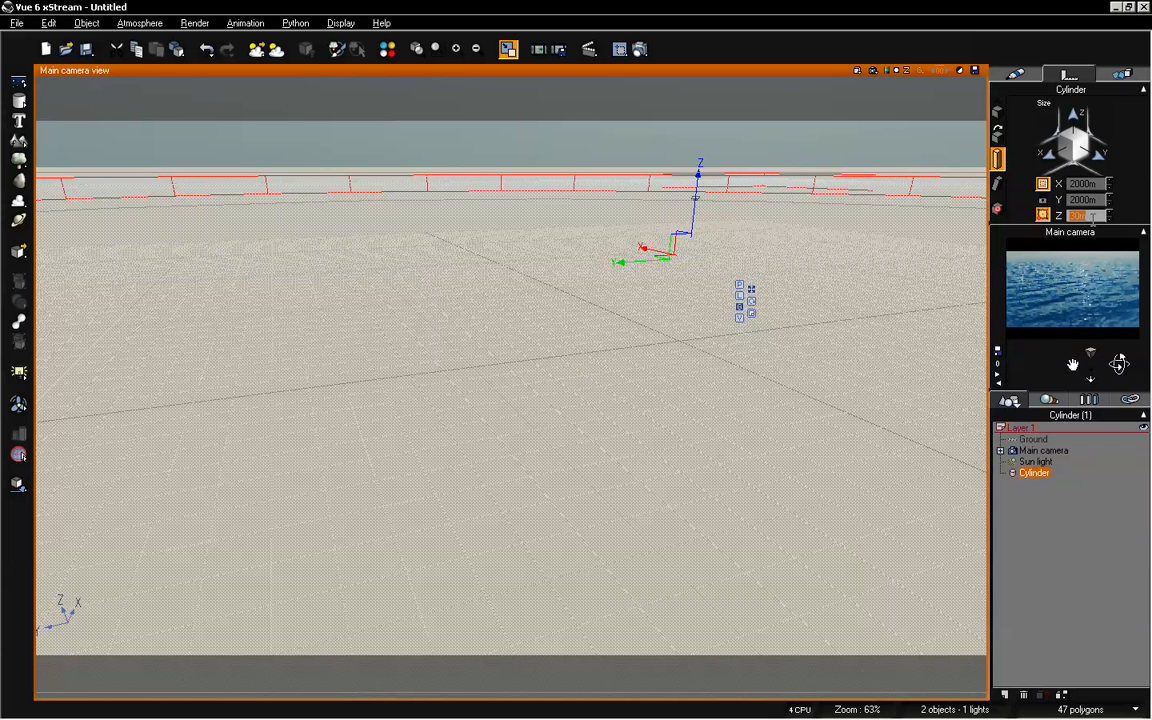
pyautogui.write('70')
pyautogui.press('Return')
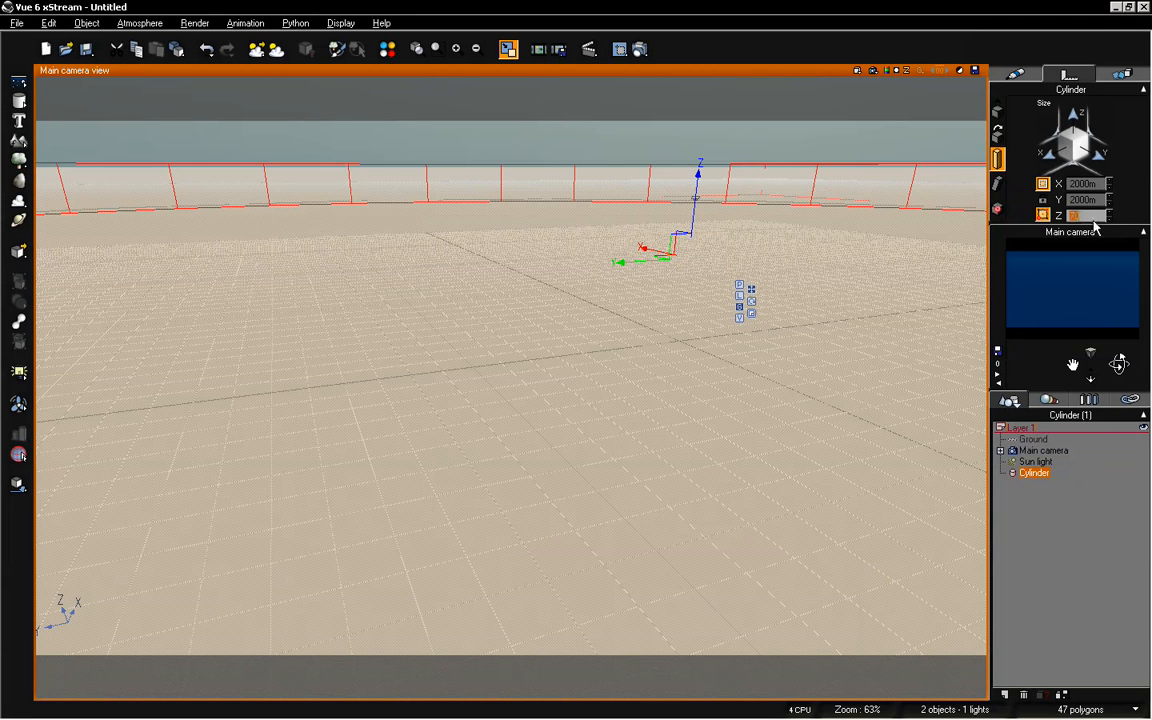
pyautogui.click(1084, 585)
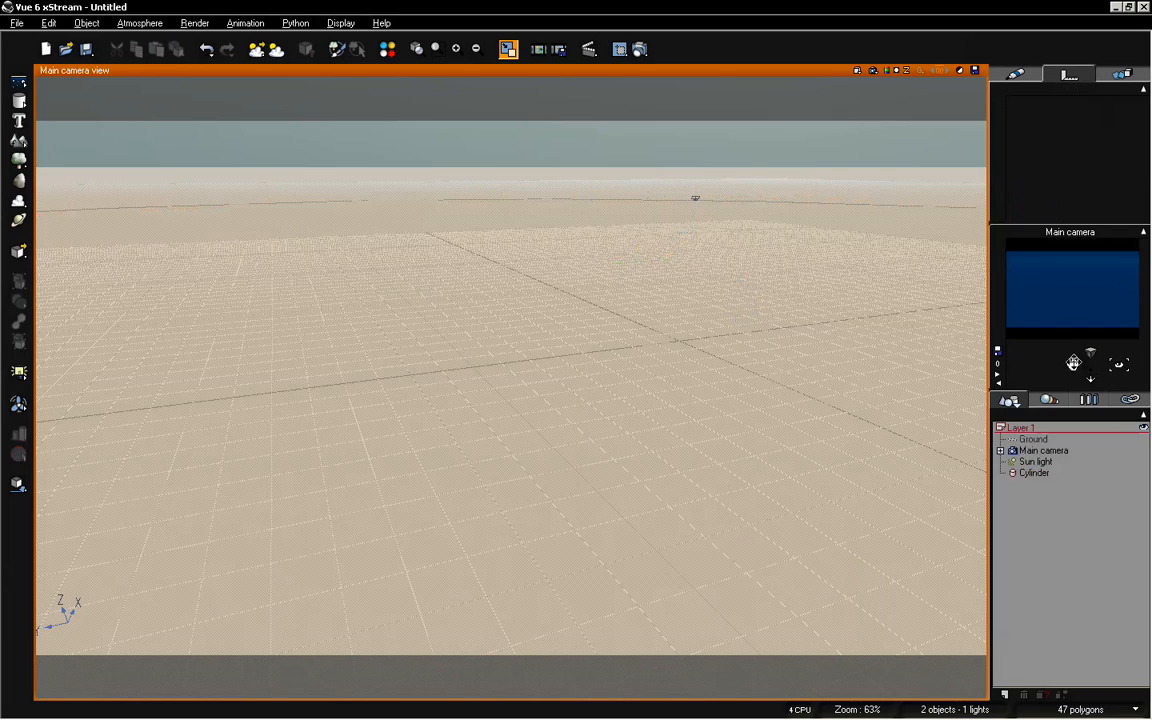
# Reposition the main camera inside the water cylinder, aiming it up at the underside of the surface and the sun
pyautogui.moveTo(1073, 362); pyautogui.dragTo(1120, 362)
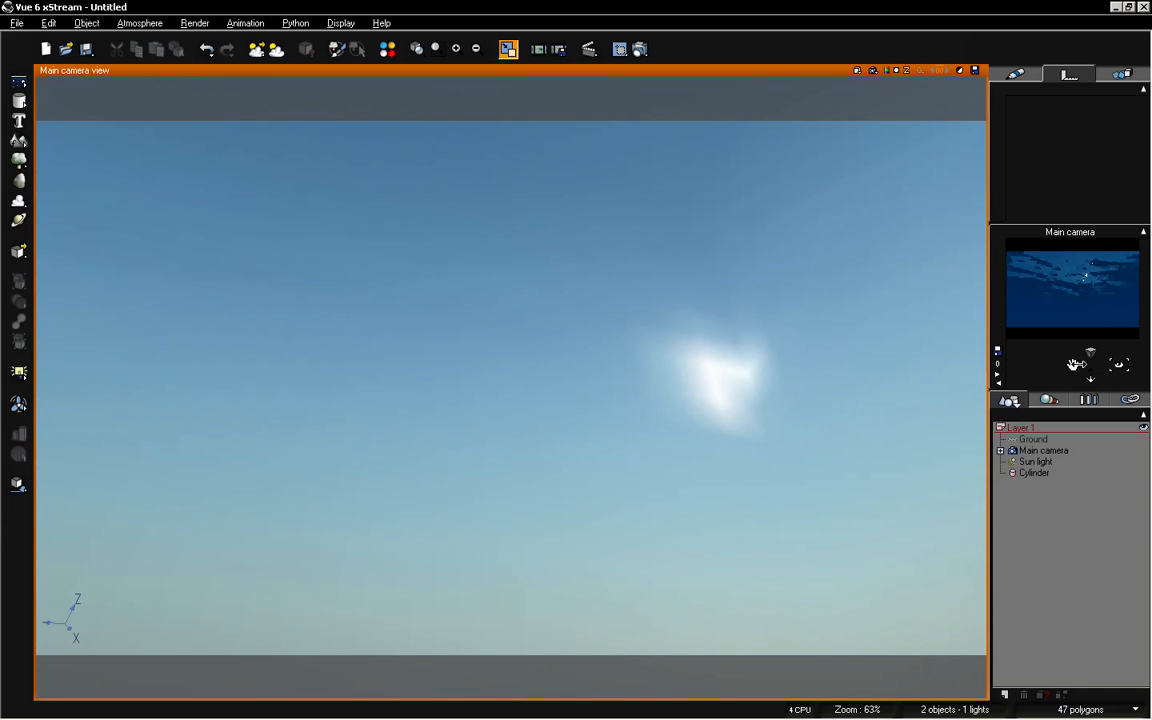
pyautogui.moveTo(1072, 365); pyautogui.dragTo(1072, 362)
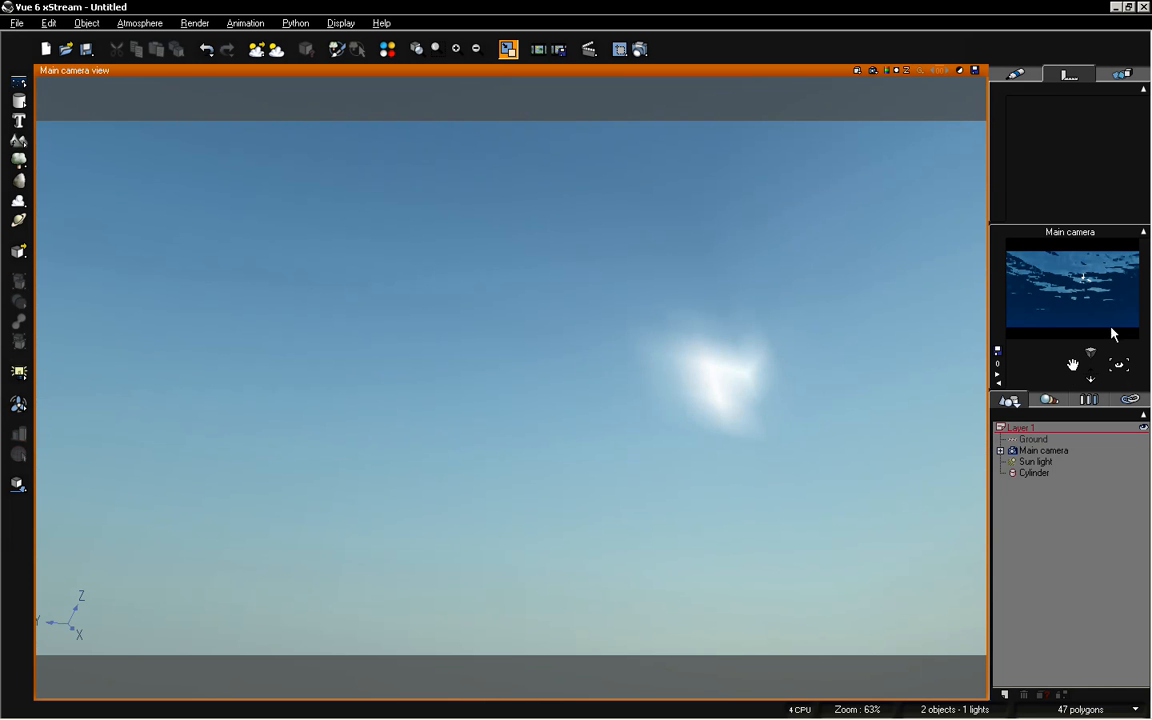
pyautogui.moveTo(1116, 365); pyautogui.dragTo(1116, 362)
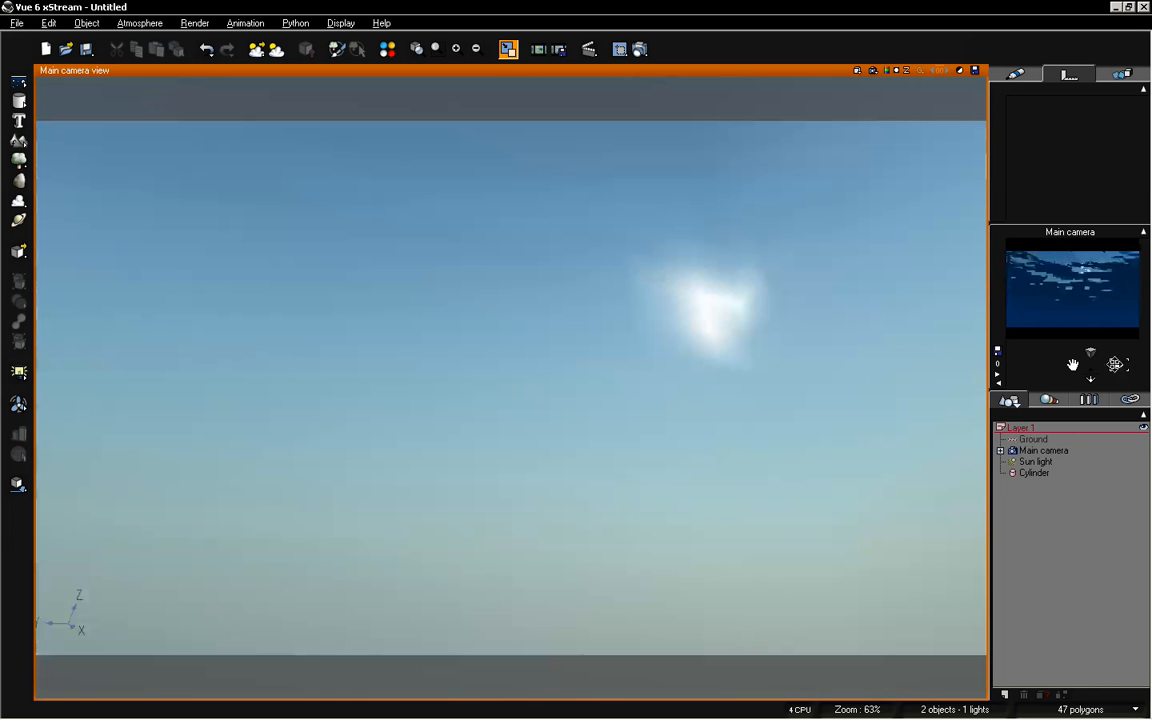
# Set the bump scale of the cylinder's Default water material to 0.5
pyautogui.click(1034, 473)
pyautogui.click(1016, 74)
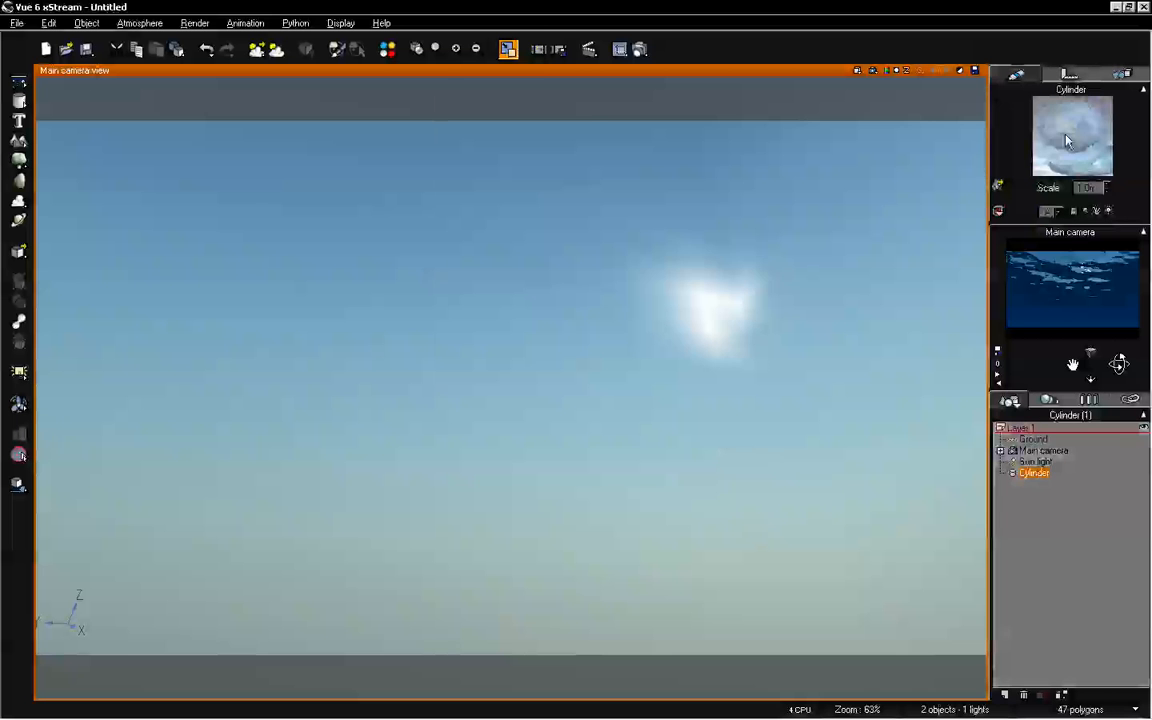
pyautogui.doubleClick(1040, 140)
pyautogui.click(492, 421)
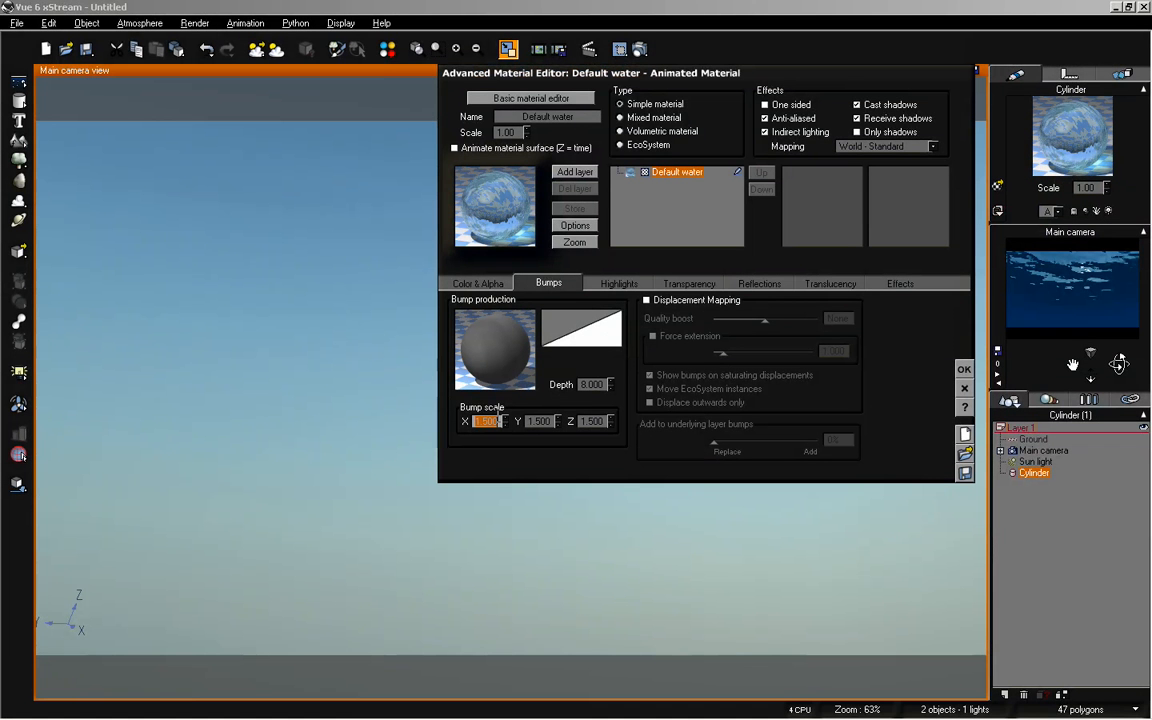
pyautogui.write('5')
pyautogui.press('Return')
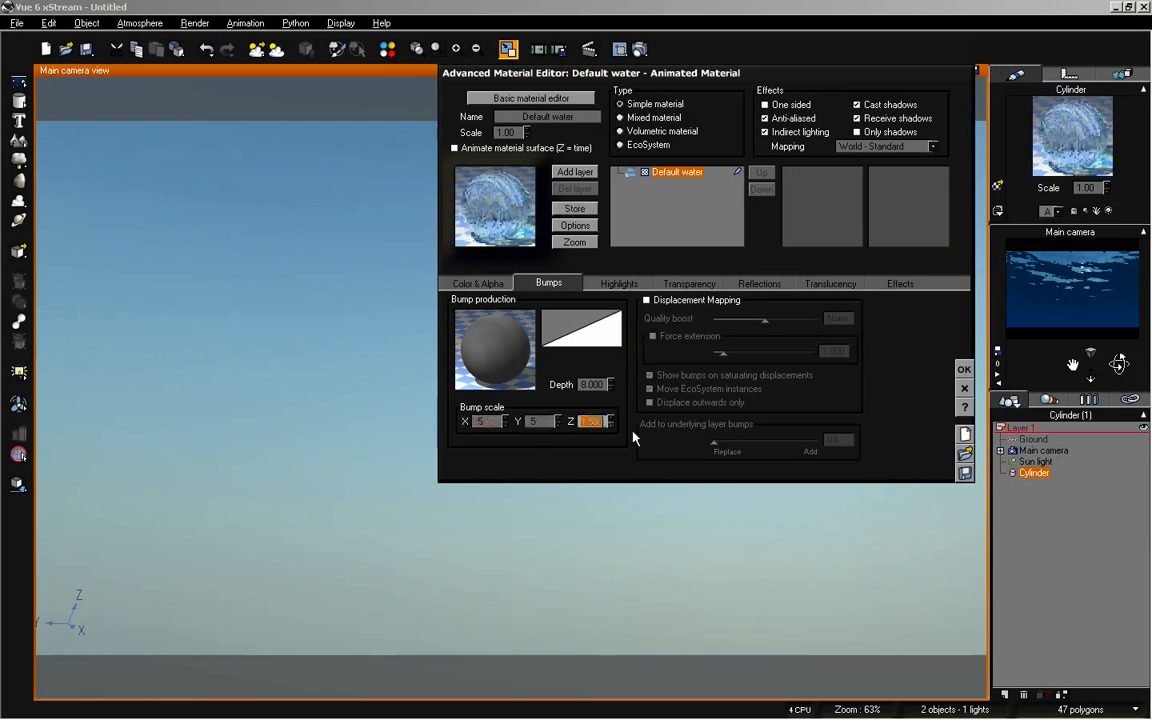
pyautogui.click(964, 390)
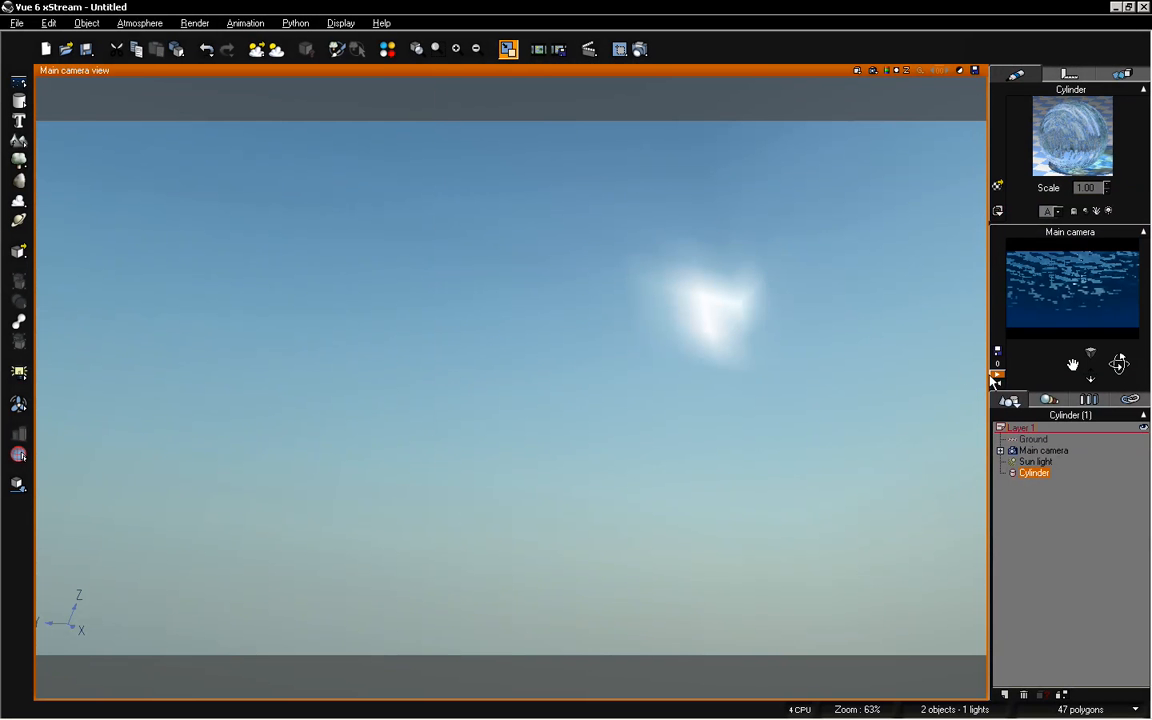
# Deselect the cylinder and reposition the main camera underwater so it looks out across the ground plane toward the horizon
pyautogui.click(1080, 548)
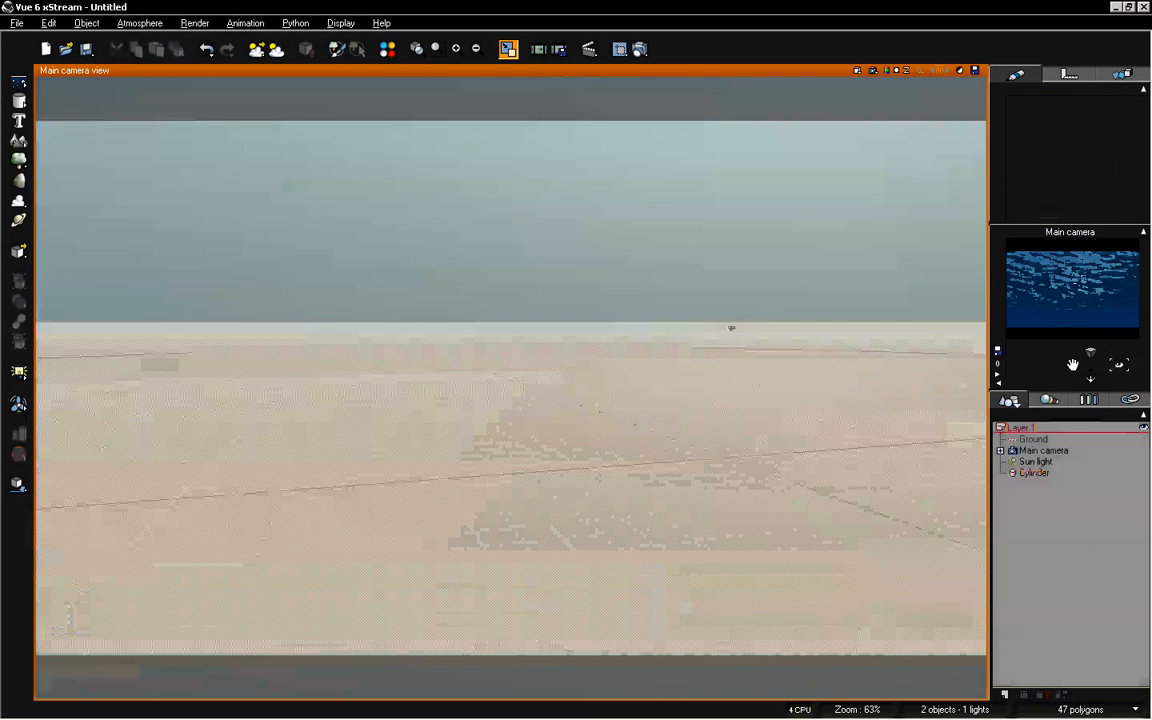
pyautogui.moveTo(1119, 365)
pyautogui.mouseDown()
pyautogui.moveTo(1123, 350)
pyautogui.moveTo(1074, 371)
pyautogui.moveTo(1121, 362)
pyautogui.mouseUp()
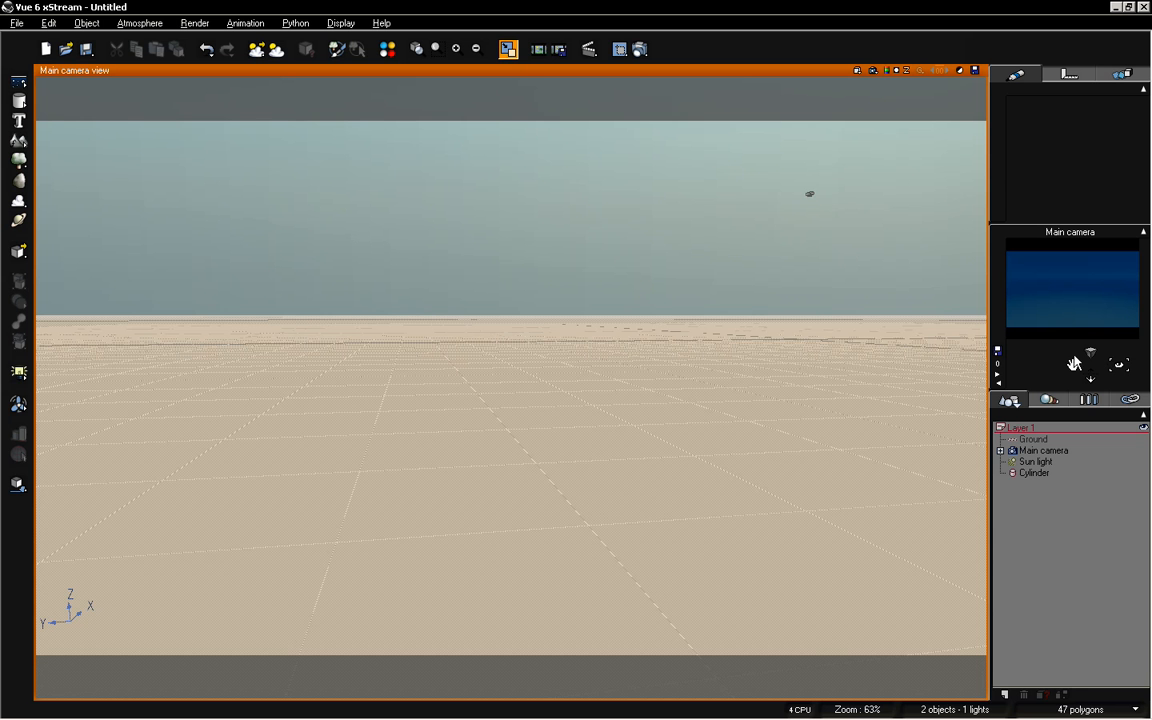
pyautogui.moveTo(1072, 362); pyautogui.dragTo(1116, 360)
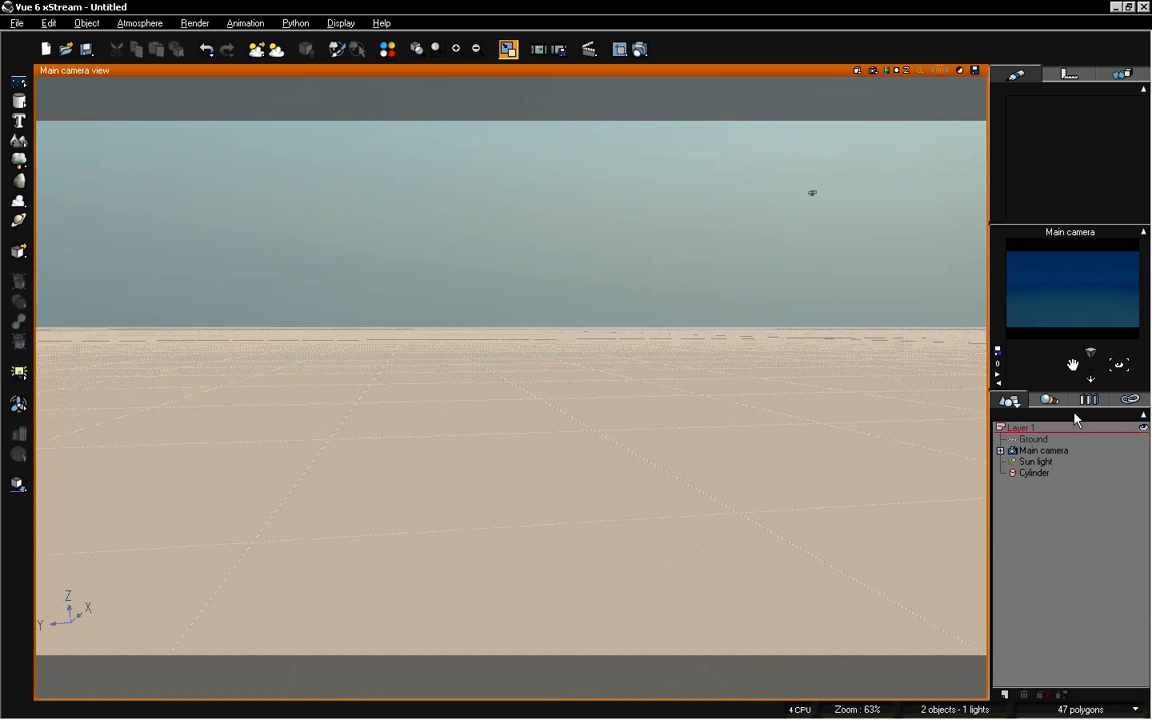
# Assign the furrowed Sand material from the Rocks collection to the ground plane
pyautogui.click(1033, 441)
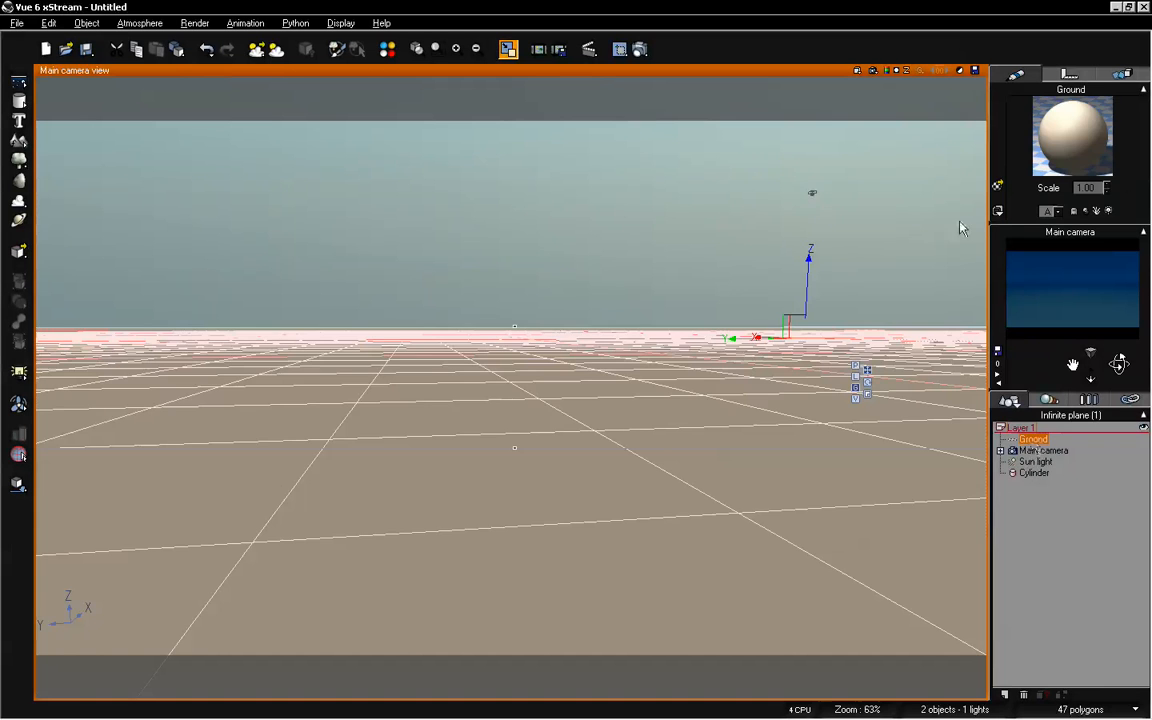
pyautogui.click(998, 186)
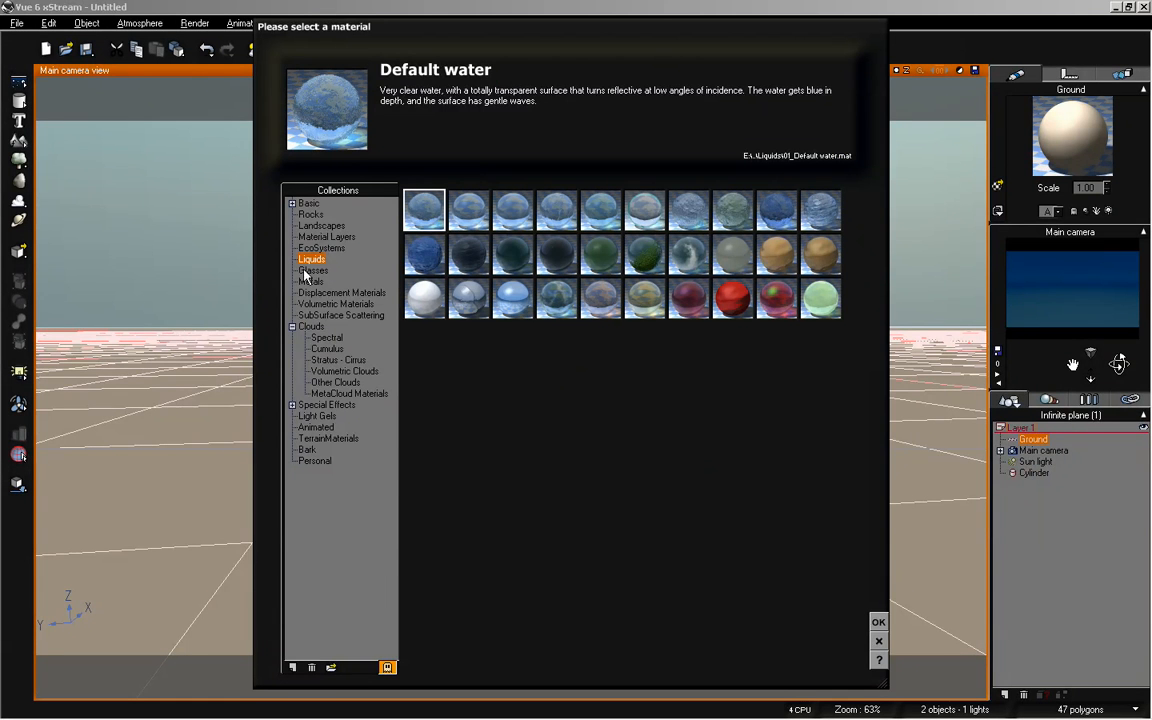
pyautogui.click(318, 226)
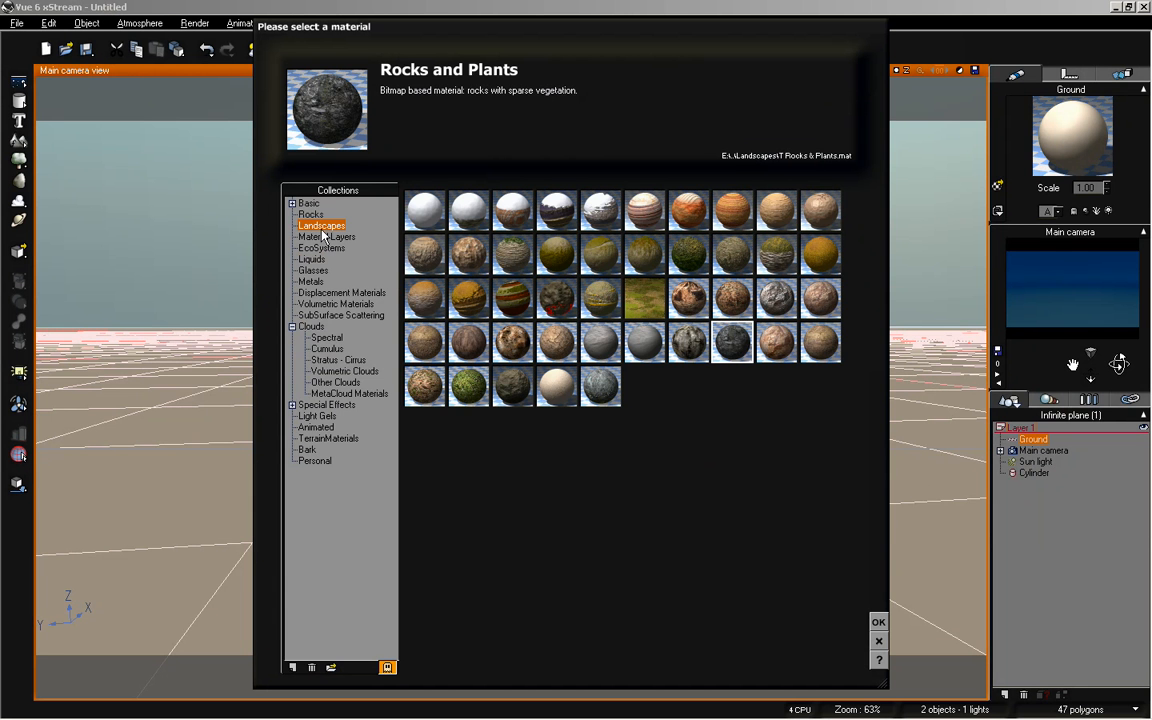
pyautogui.click(312, 214)
pyautogui.click(319, 225)
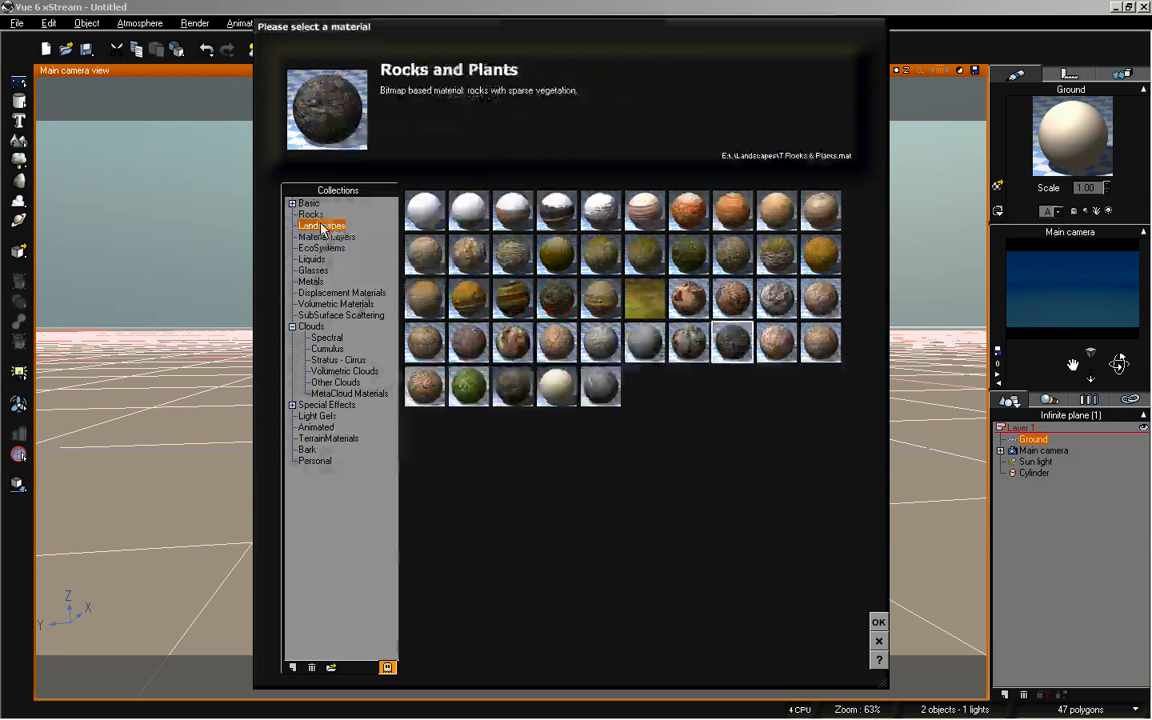
pyautogui.click(311, 214)
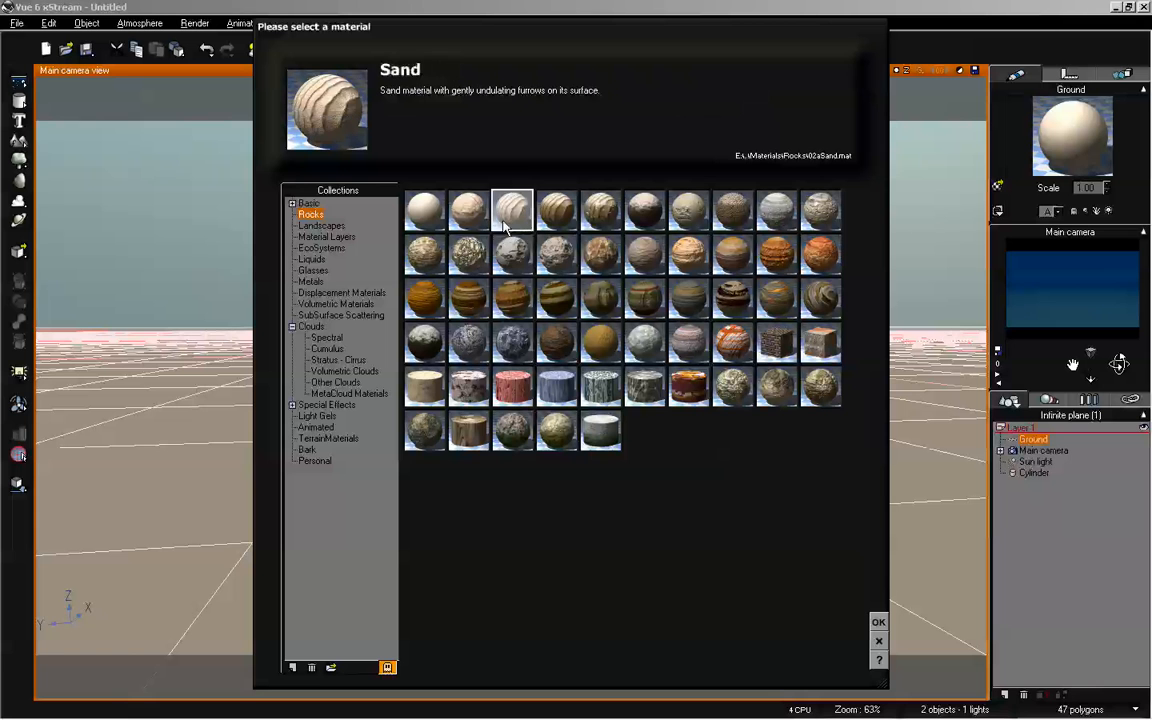
pyautogui.click(877, 622)
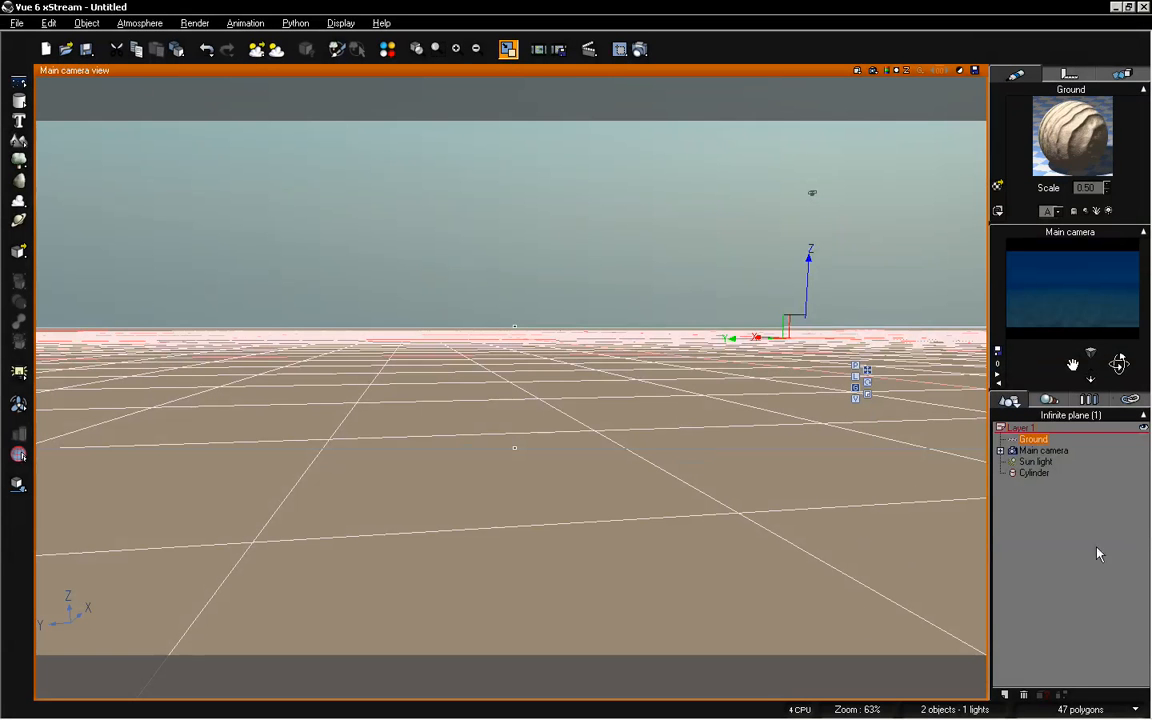
# Lighten the upper end of the ground's Sand color gradient to near white
pyautogui.doubleClick(1063, 133)
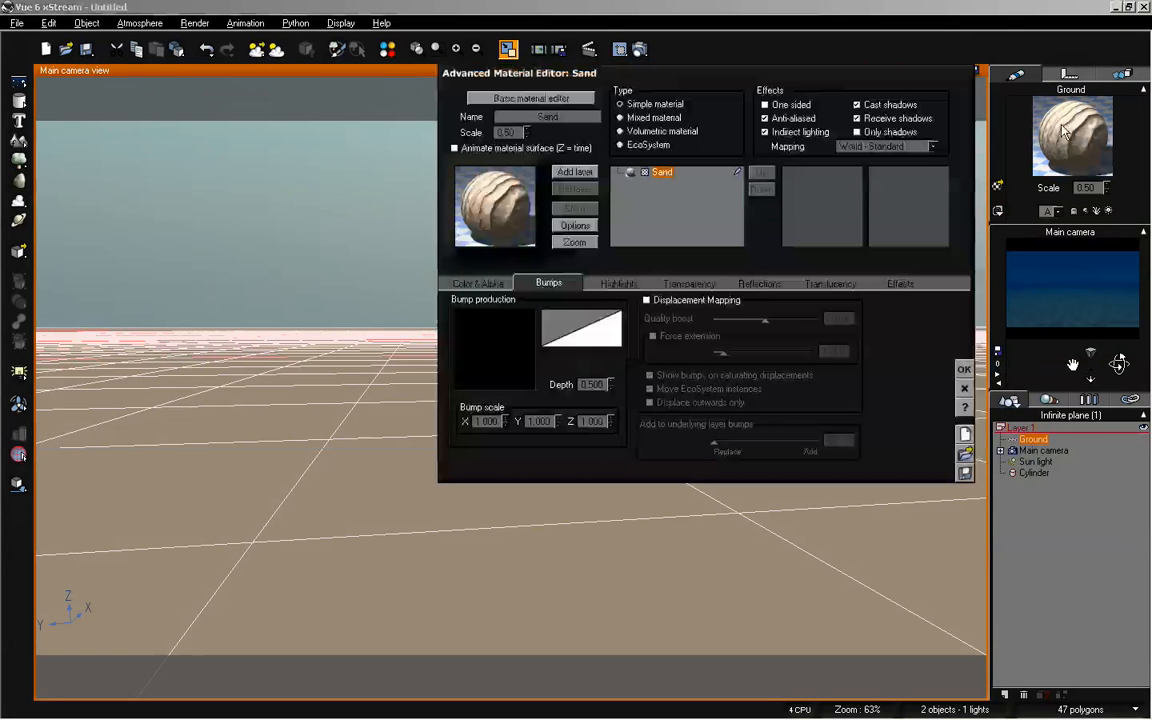
pyautogui.click(474, 283)
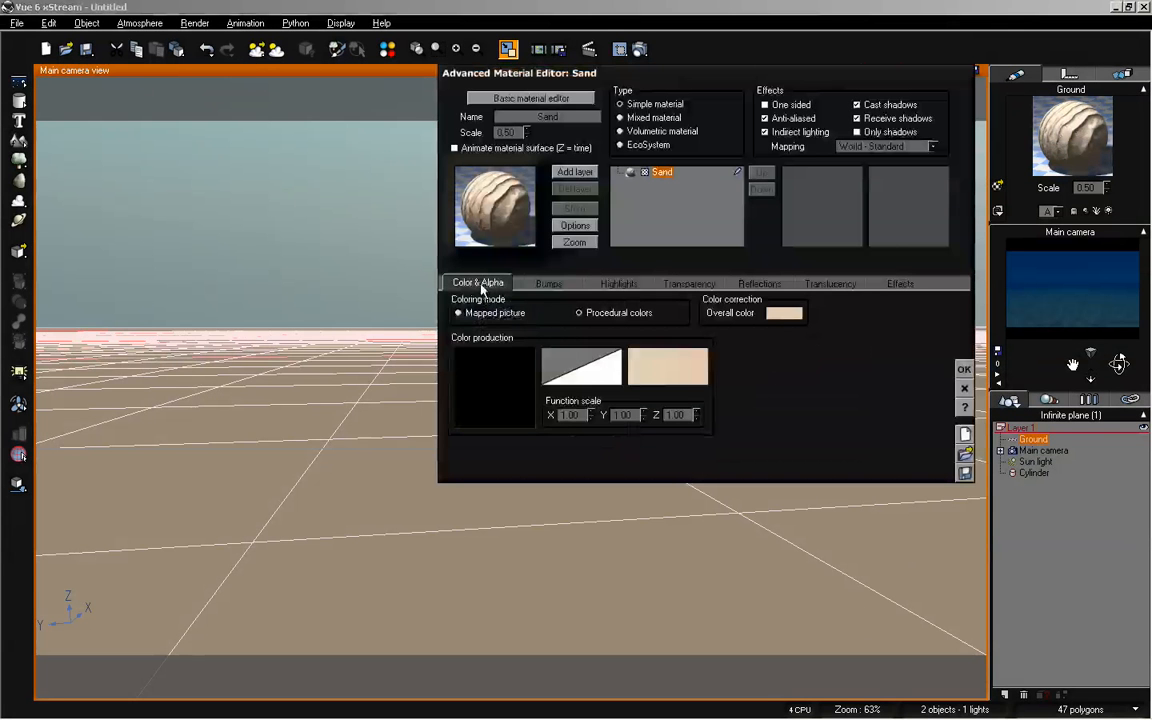
pyautogui.rightClick(686, 372)
pyautogui.click(722, 376)
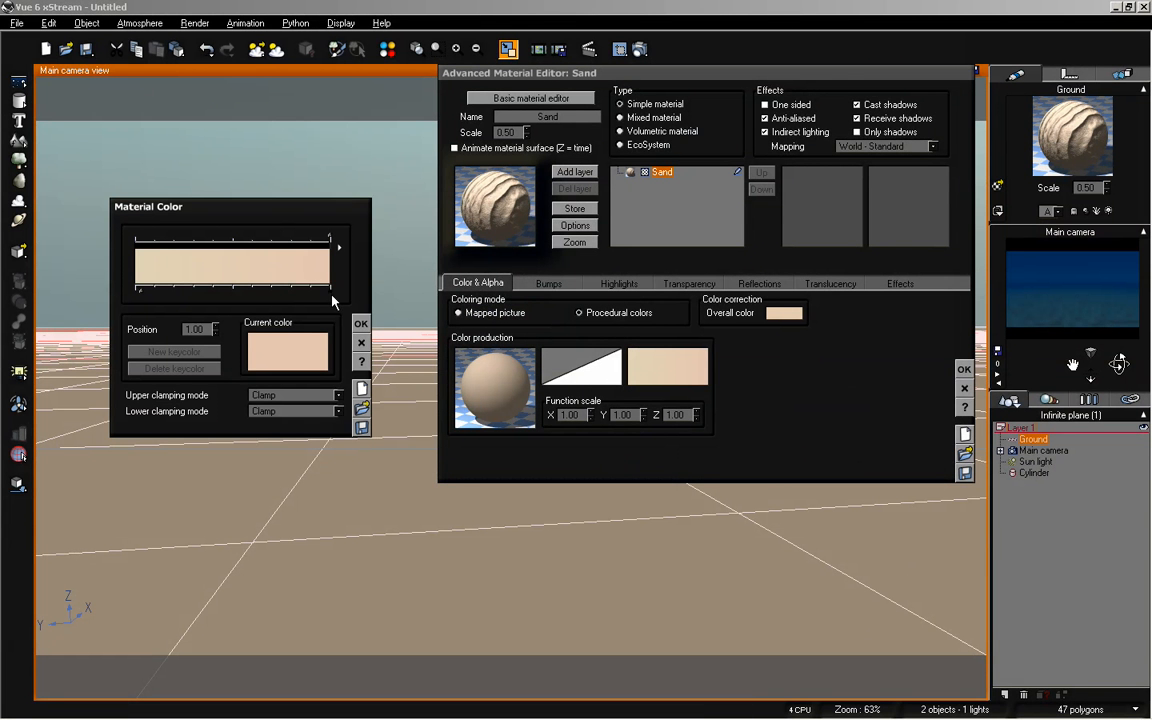
pyautogui.click(313, 349)
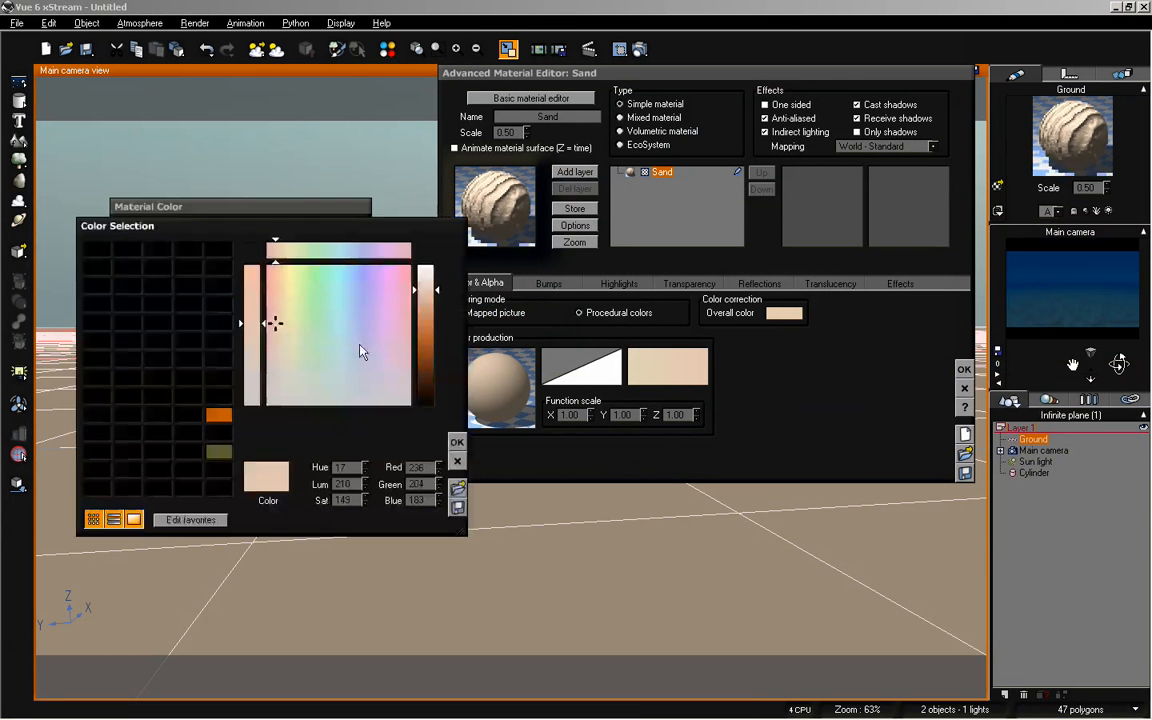
pyautogui.click(427, 271)
pyautogui.click(457, 441)
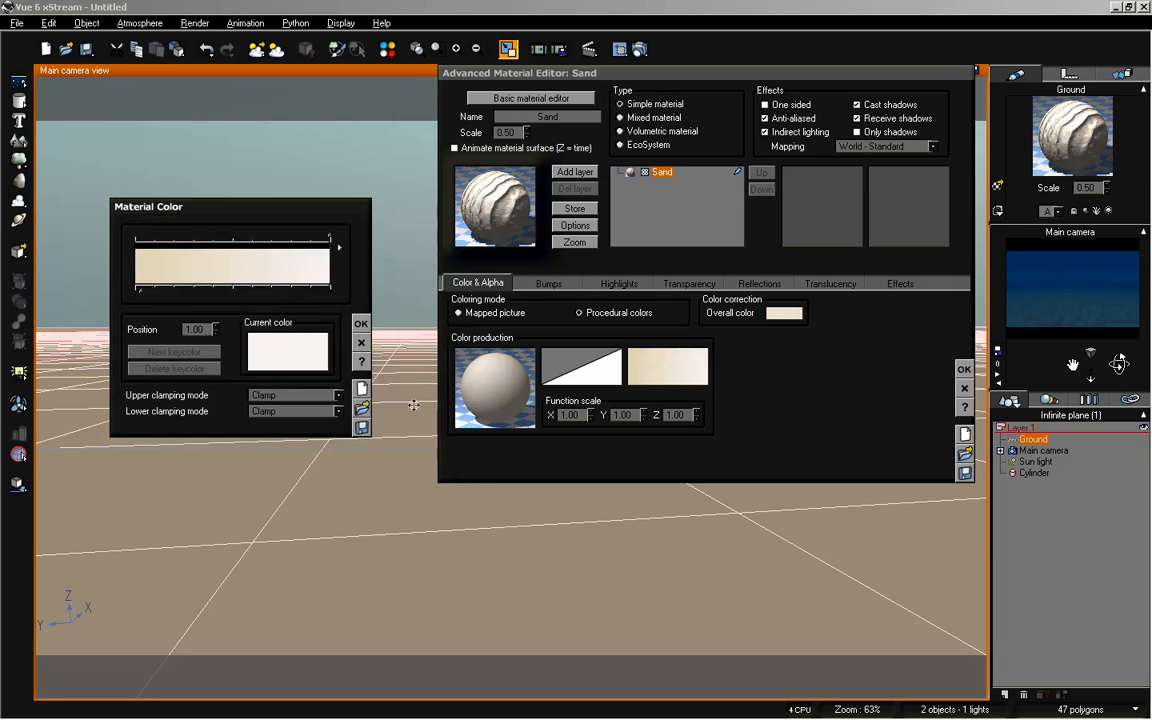
# Lighten the keycolor near the lower end of the Sand gradient to off-white and accept the material changes
pyautogui.click(139, 290)
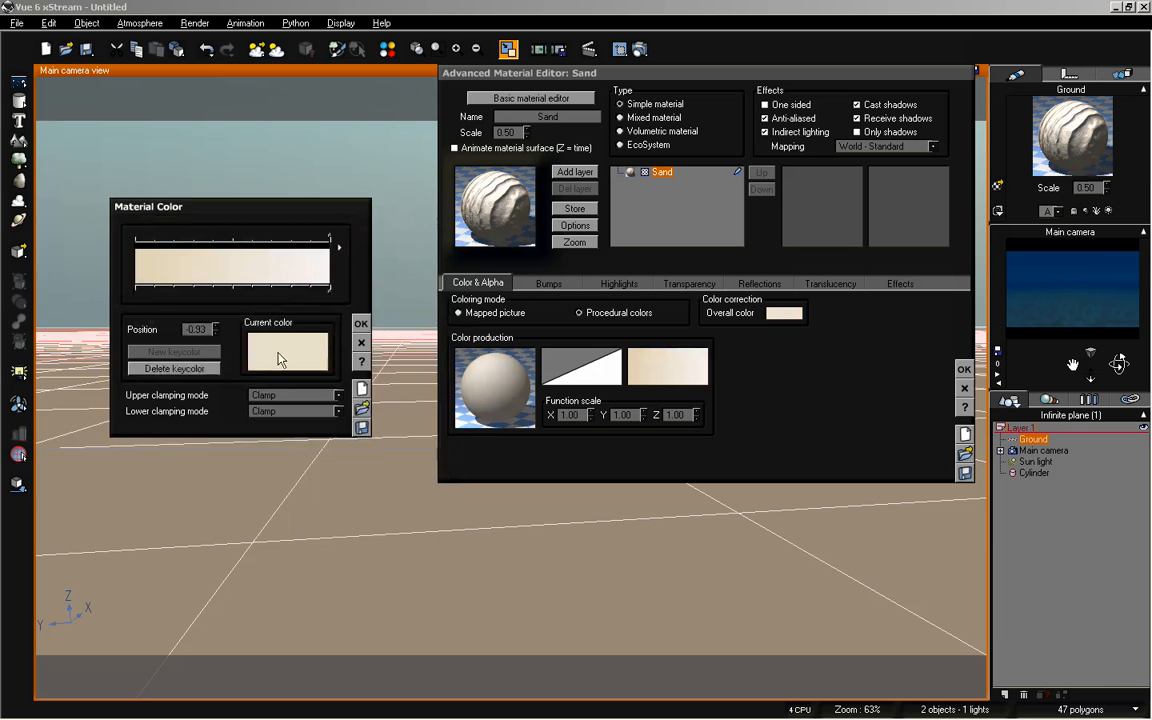
pyautogui.click(287, 350)
pyautogui.moveTo(395, 307); pyautogui.dragTo(403, 287)
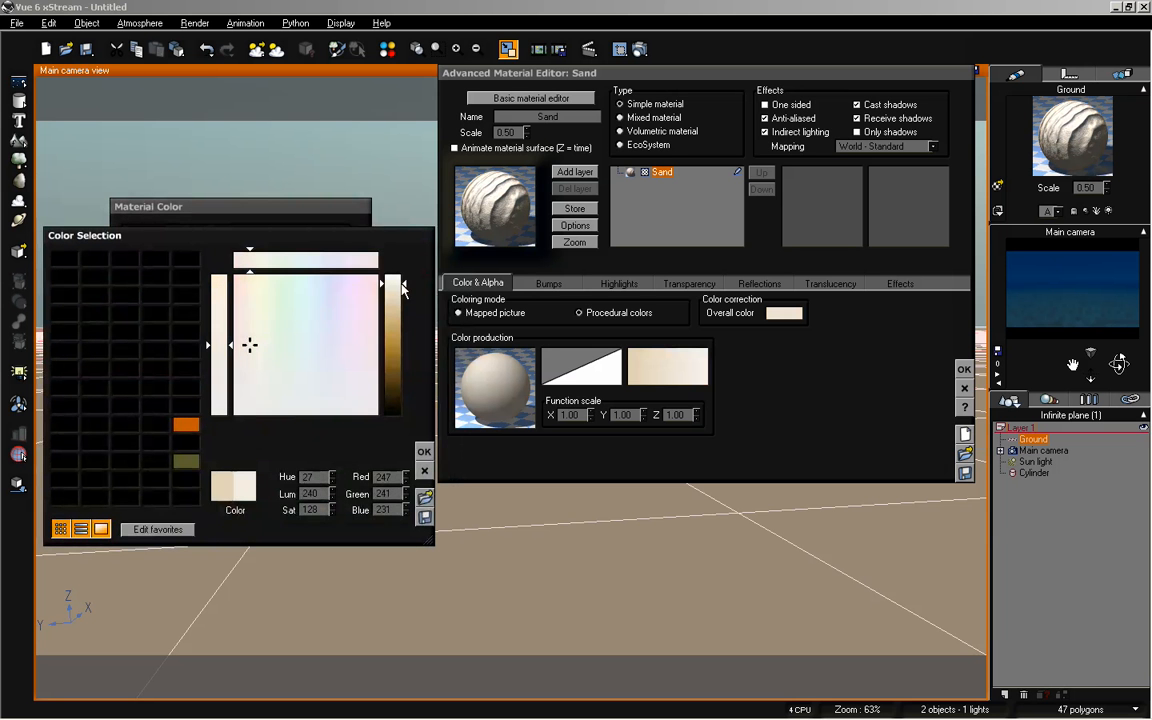
pyautogui.click(424, 451)
pyautogui.click(362, 325)
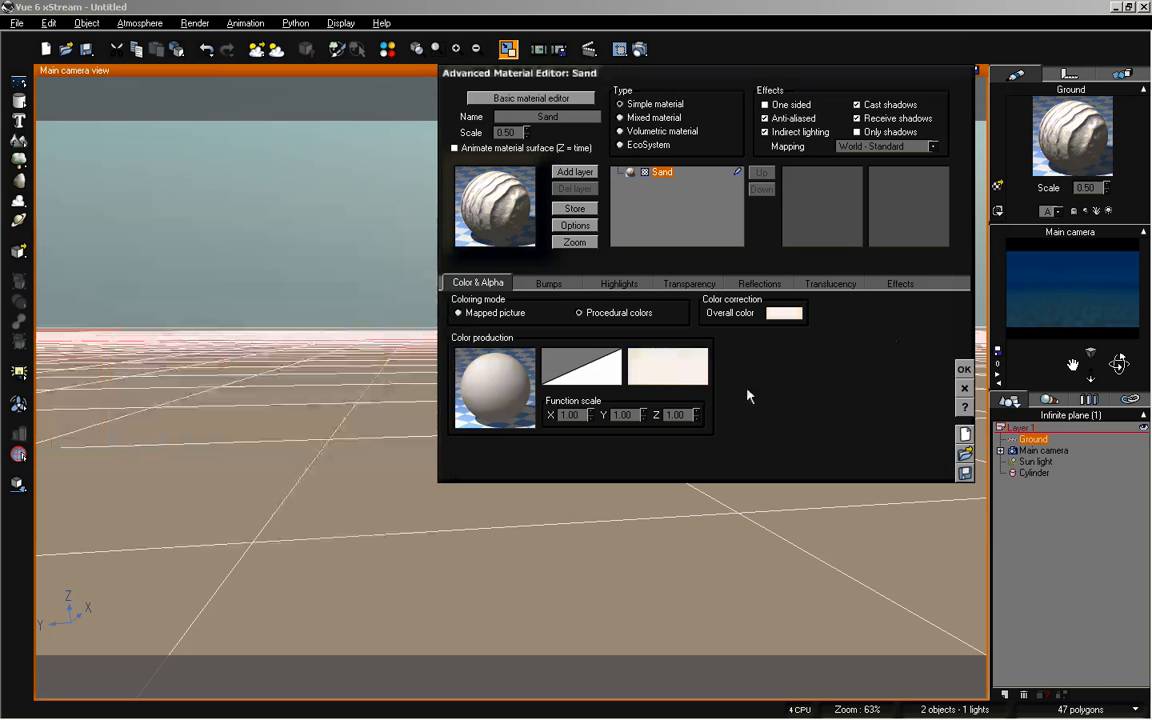
pyautogui.click(964, 369)
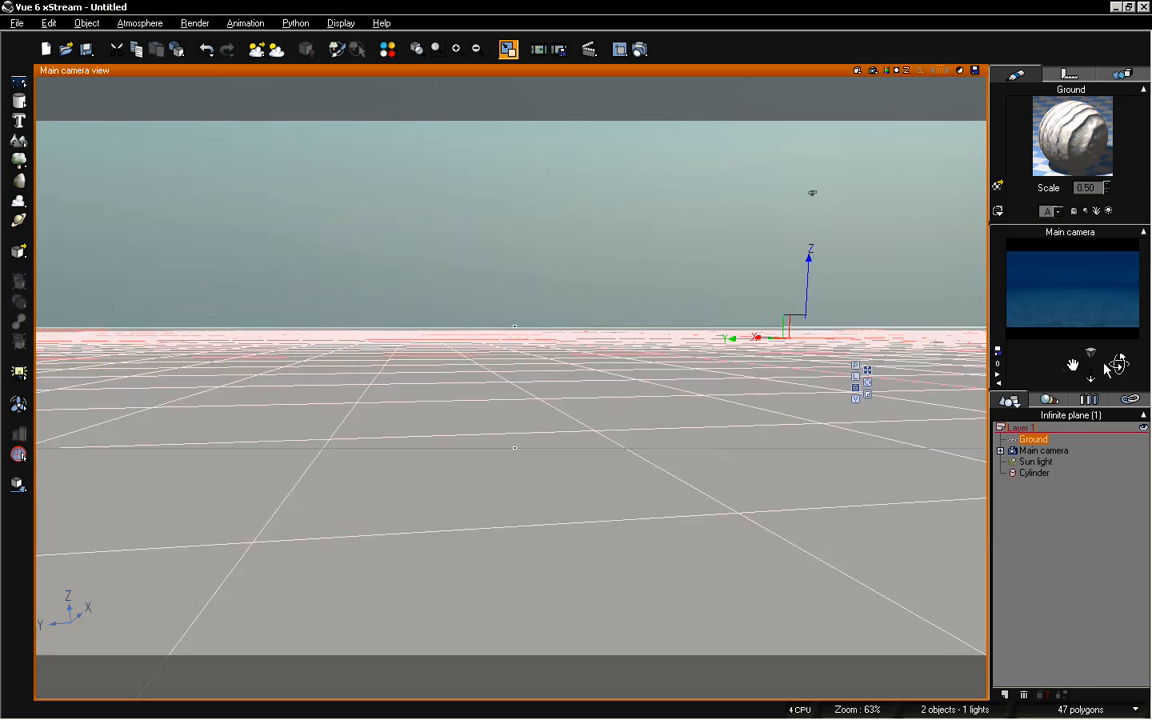
# Tilt the main camera down toward the sea floor with nothing selected, render the view, examine the sand ripples and close the render
pyautogui.moveTo(1073, 358)
pyautogui.mouseDown()
pyautogui.moveTo(1073, 368)
pyautogui.moveTo(1121, 376)
pyautogui.moveTo(1073, 358)
pyautogui.moveTo(1122, 355)
pyautogui.moveTo(1093, 381)
pyautogui.moveTo(1072, 365)
pyautogui.moveTo(1119, 369)
pyautogui.moveTo(1073, 361)
pyautogui.mouseUp()
pyautogui.click(1111, 463)
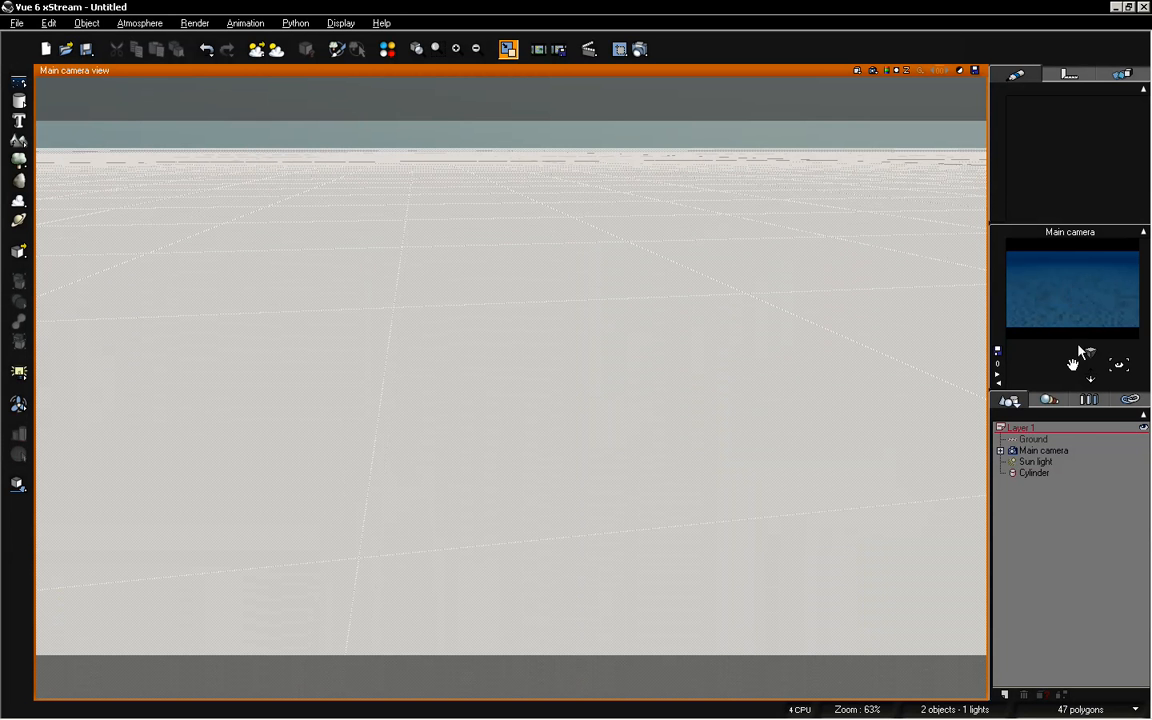
pyautogui.click(640, 49)
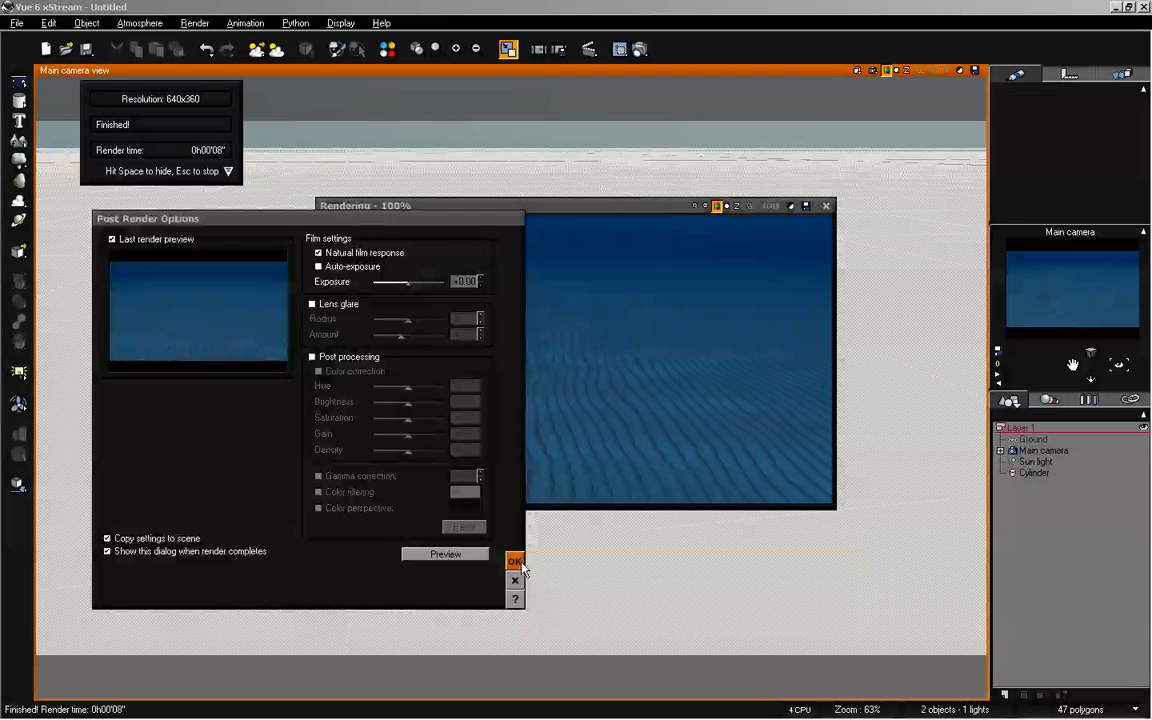
pyautogui.click(520, 564)
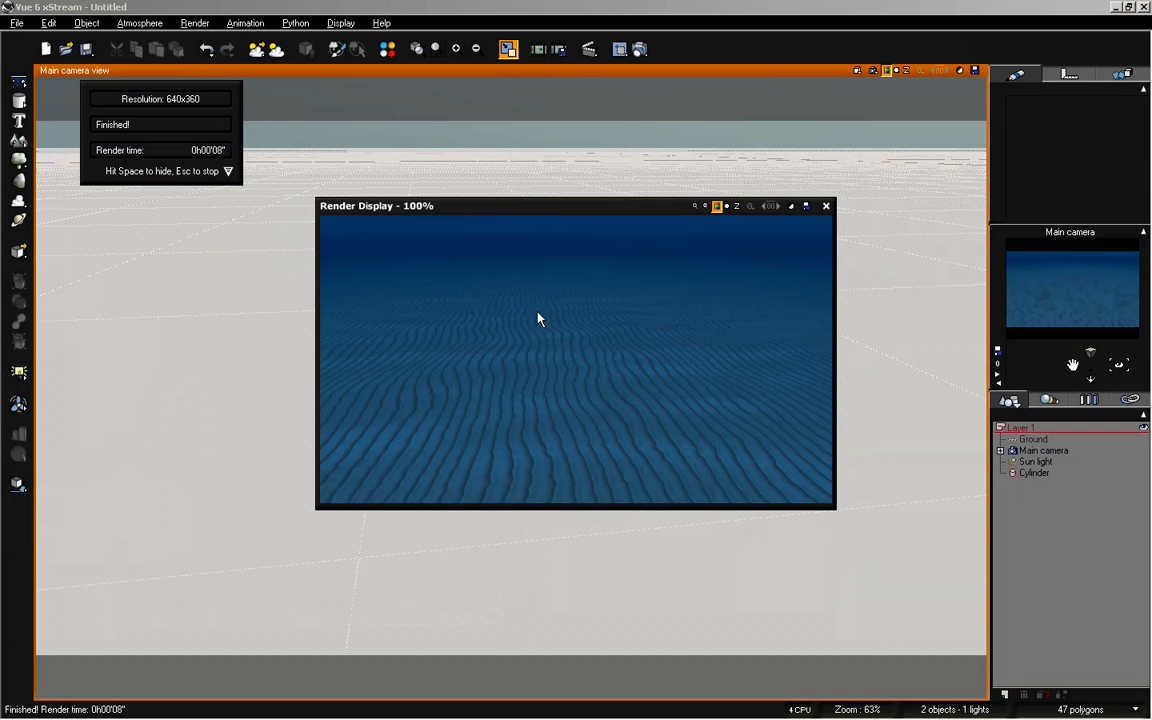
pyautogui.click(826, 205)
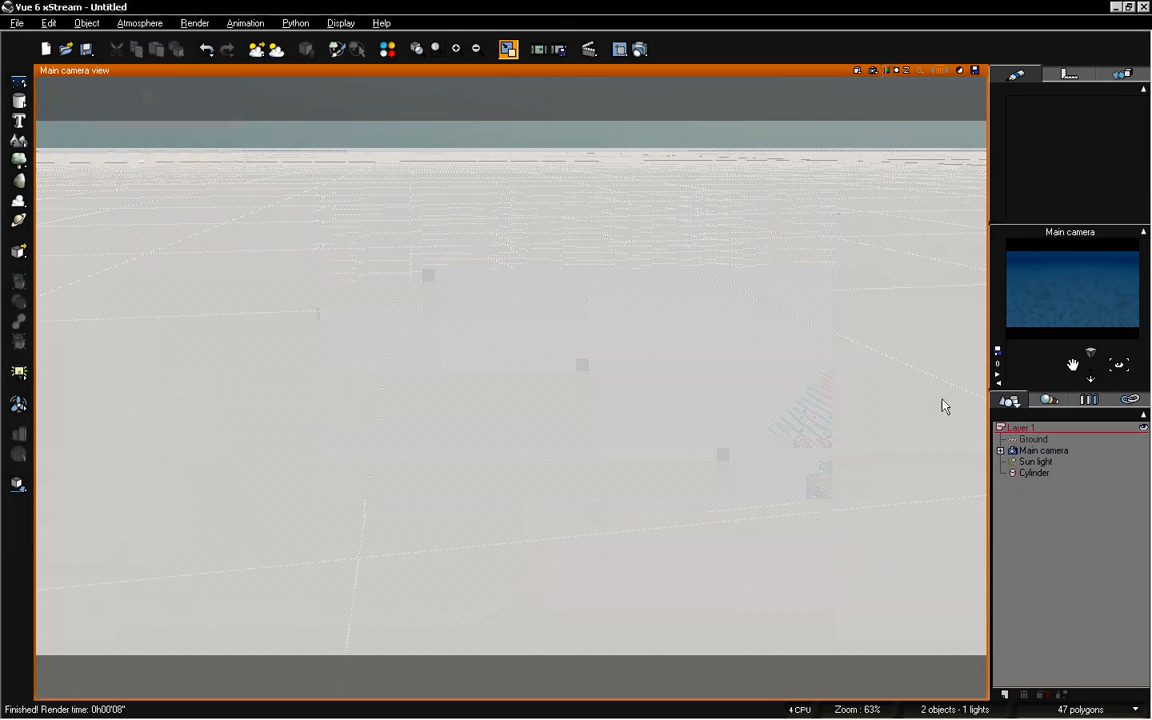
# Set the bump depth of the ground's Sand material to 0.1
pyautogui.click(1033, 472)
pyautogui.click(1033, 439)
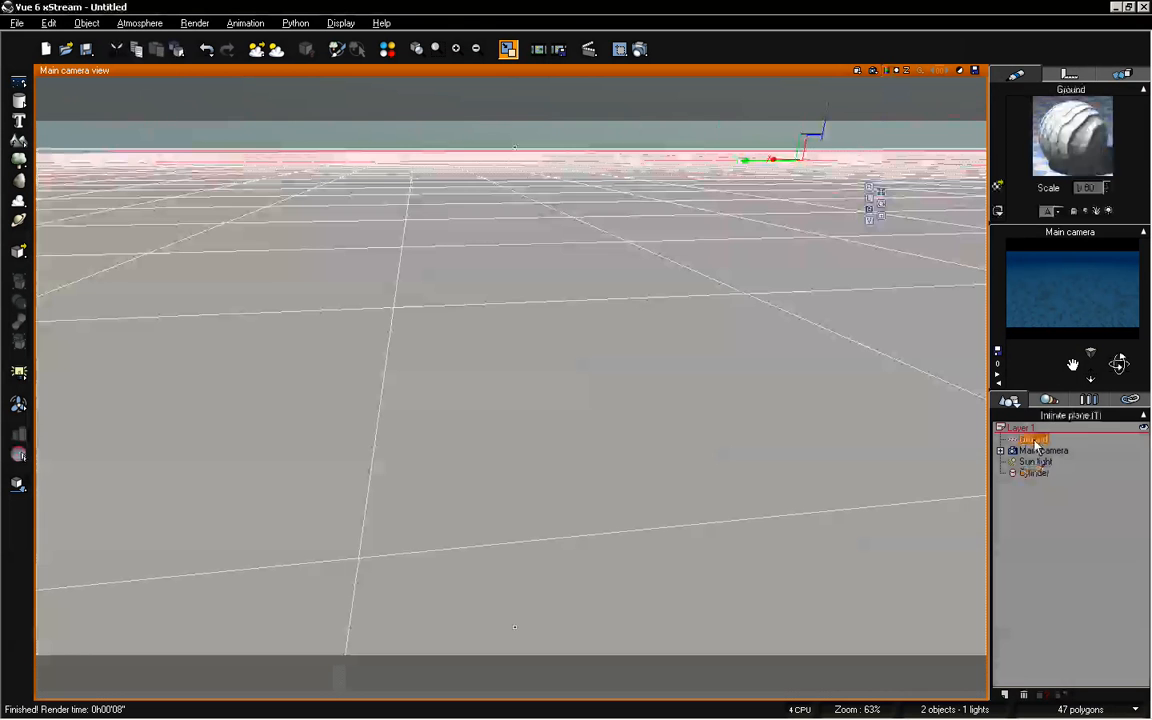
pyautogui.doubleClick(1087, 131)
pyautogui.click(548, 283)
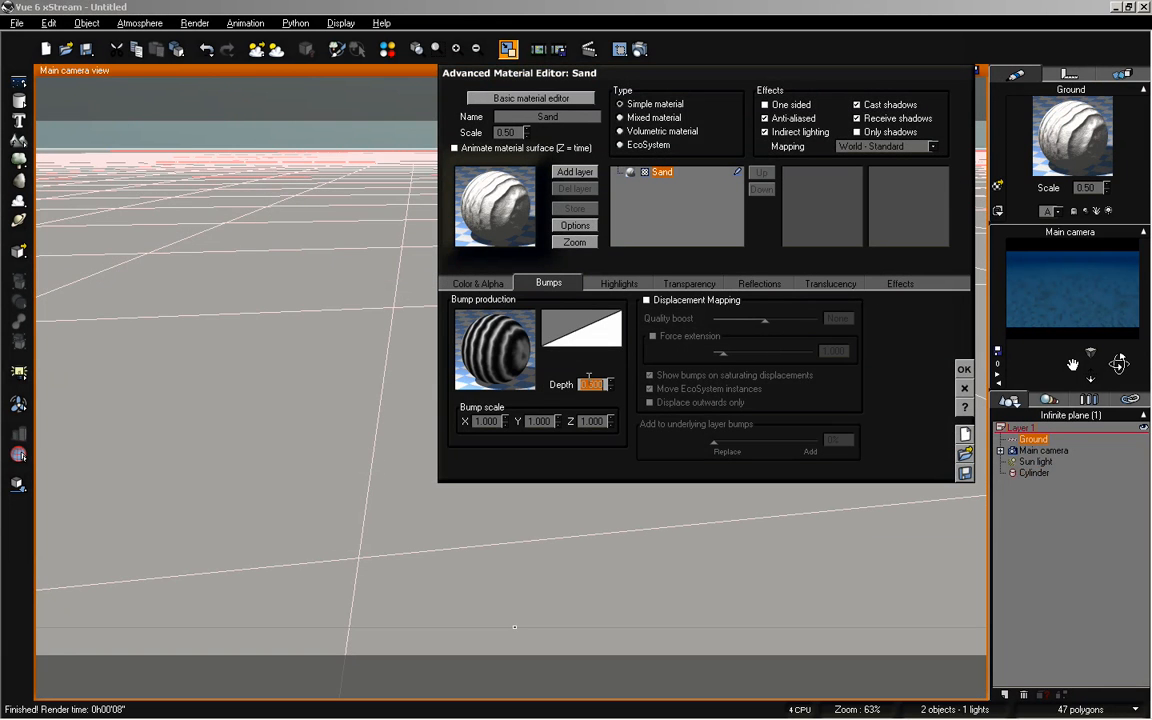
pyautogui.write('1')
pyautogui.press('Return')
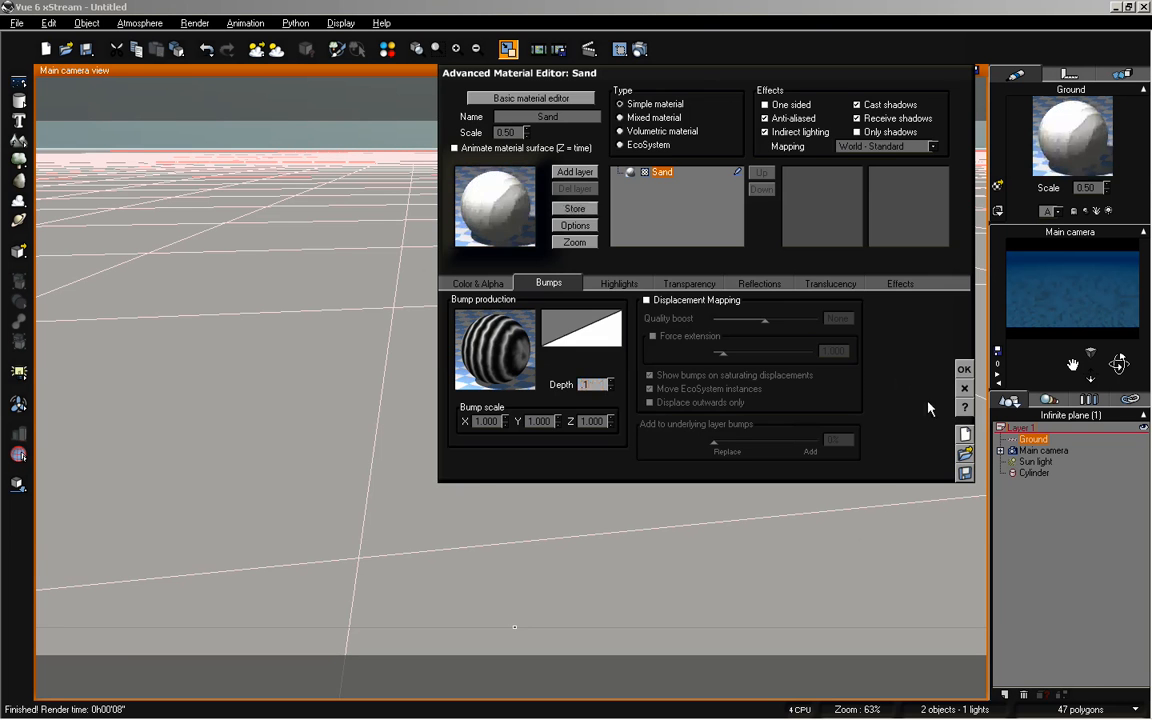
pyautogui.click(963, 370)
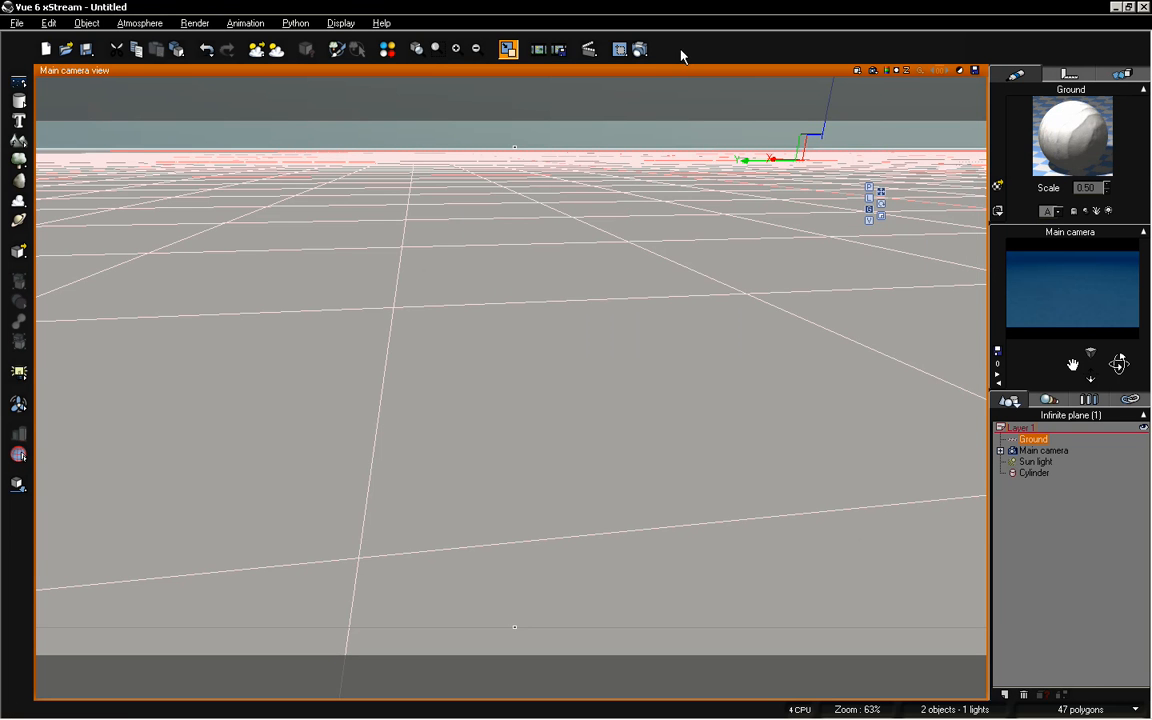
# Render the sea floor again to check the softer sand ripples and close the render
pyautogui.click(638, 49)
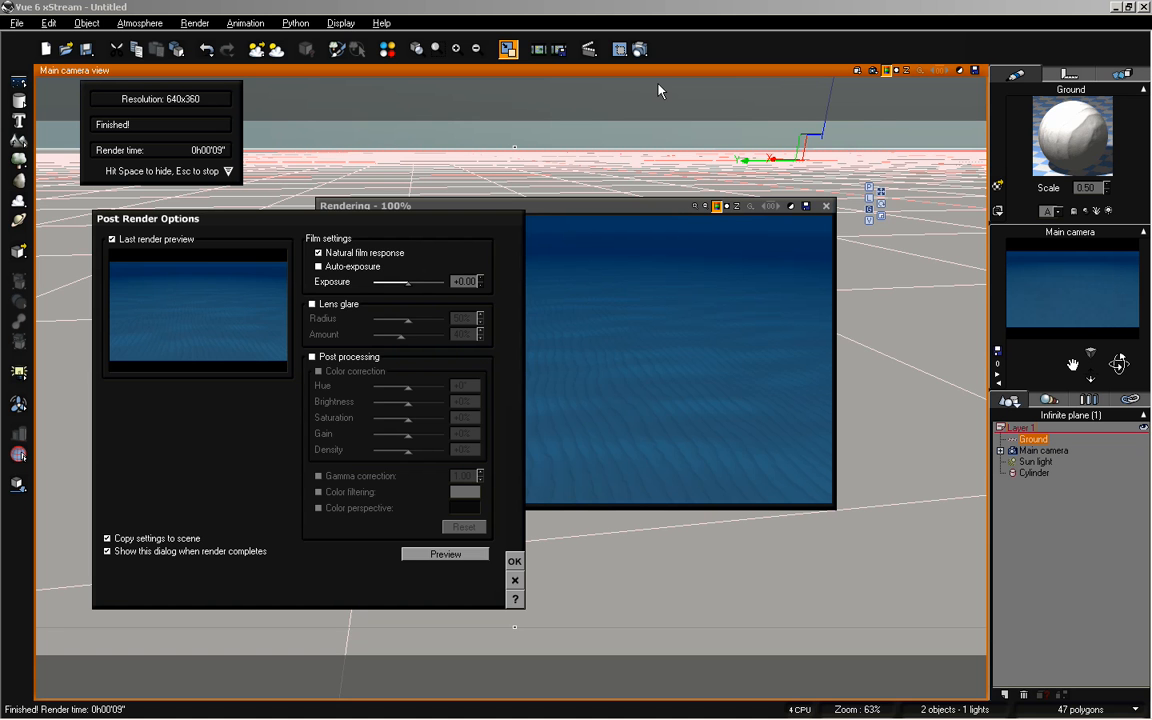
pyautogui.click(514, 565)
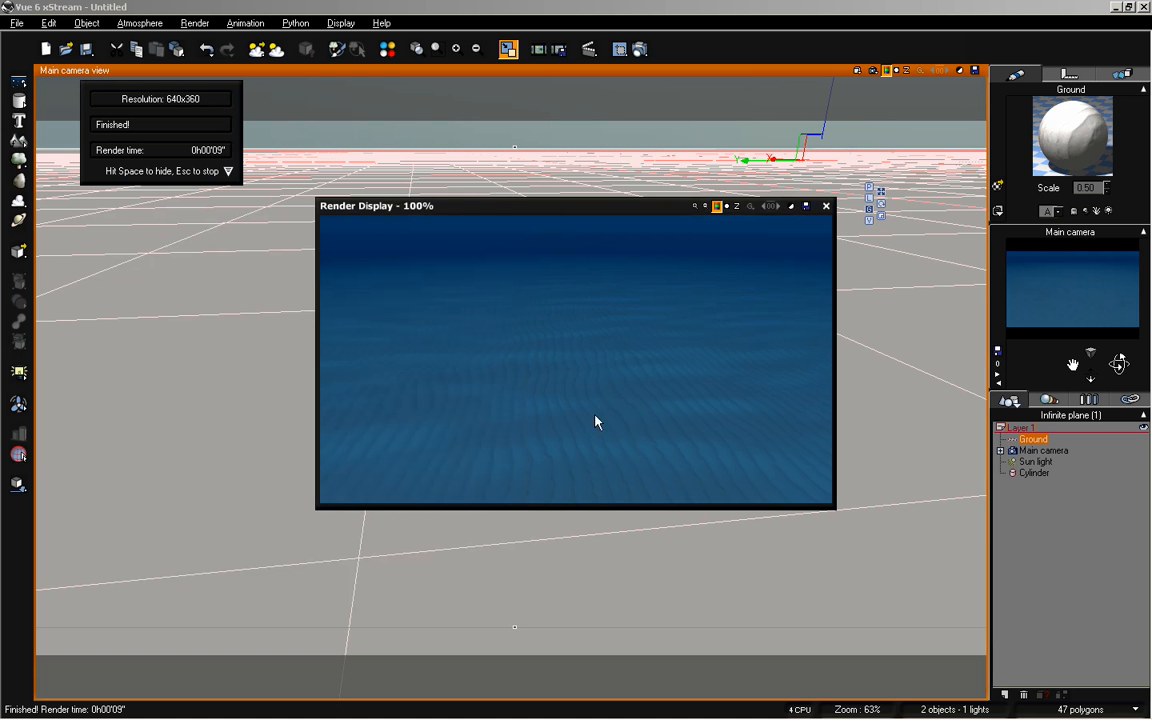
pyautogui.click(826, 206)
# Shift the main camera slightly and lower the water cylinder along Z so it covers the sea floor only shallowly
pyautogui.moveTo(1073, 365); pyautogui.dragTo(1073, 373)
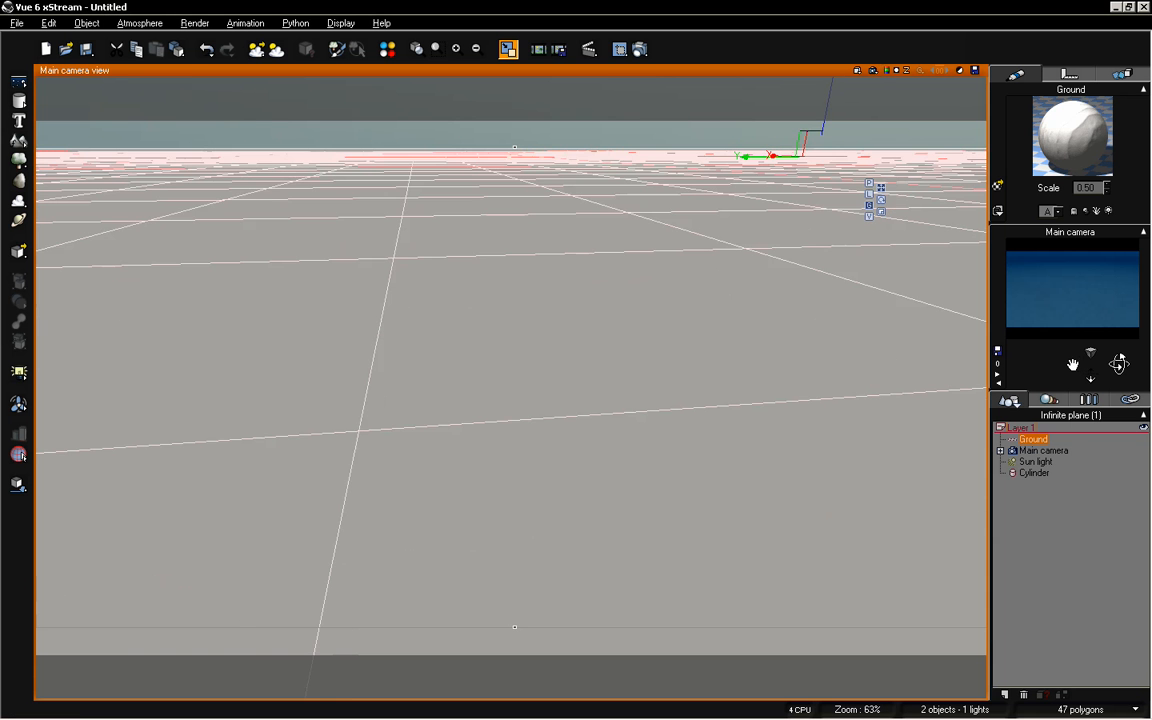
pyautogui.click(1034, 473)
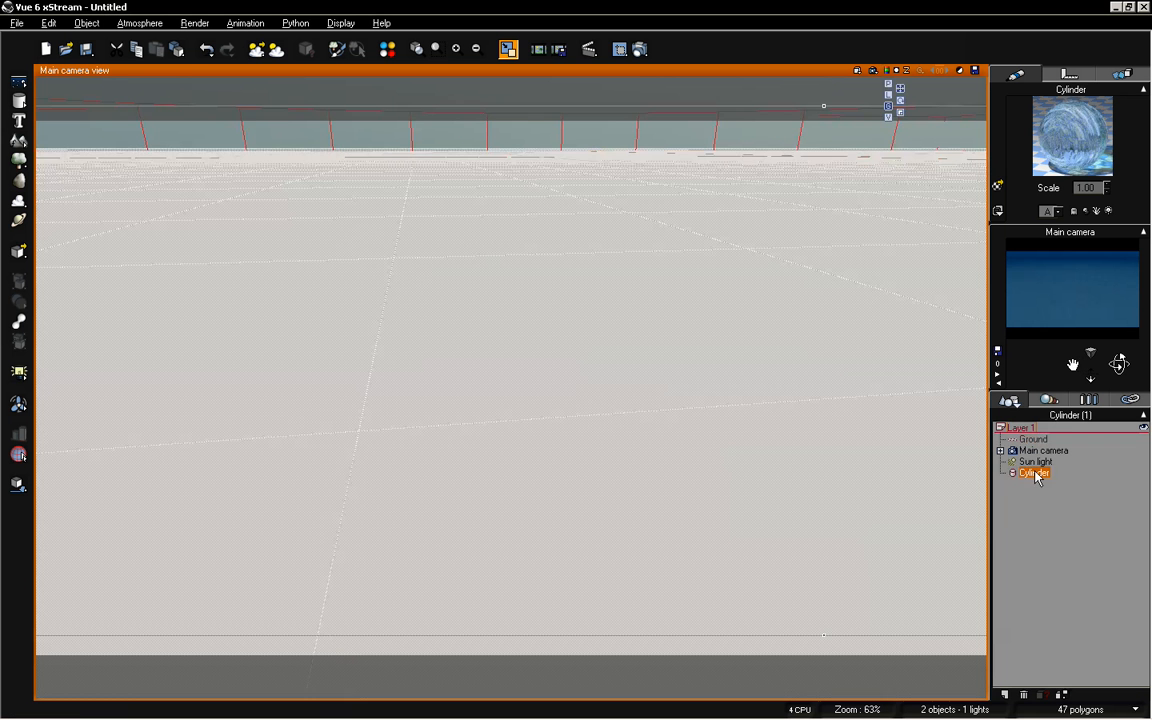
pyautogui.doubleClick(674, 71)
pyautogui.click(386, 465)
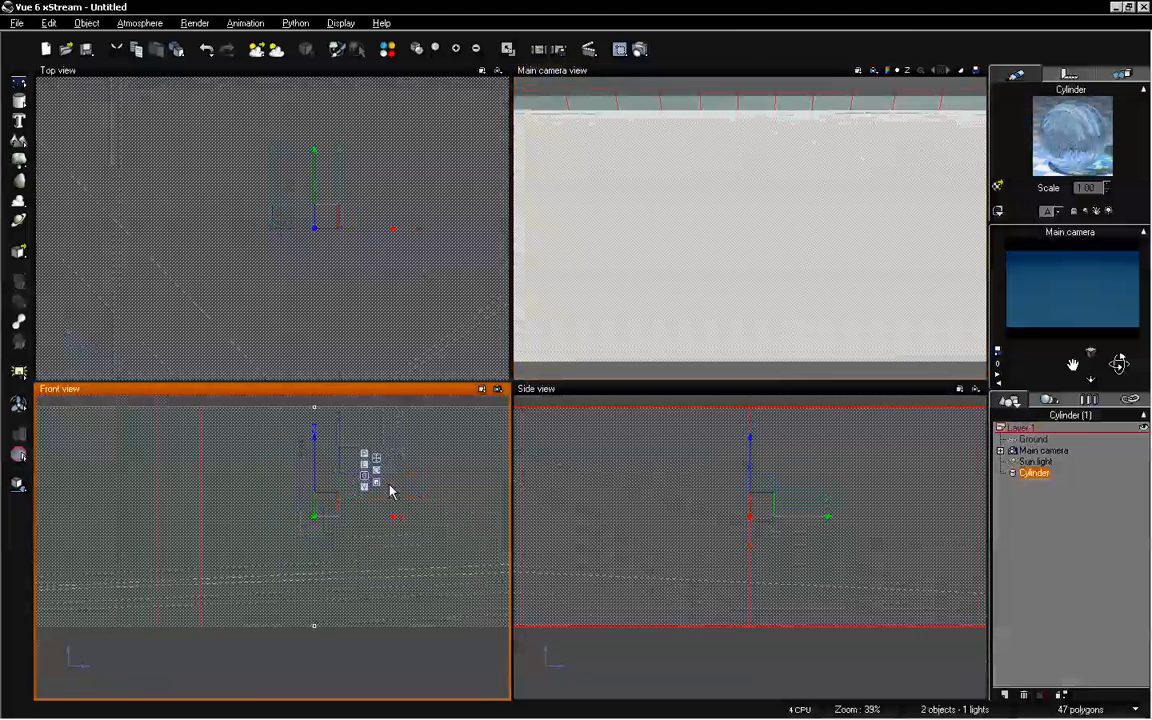
pyautogui.scroll(-5, 391, 491)
pyautogui.moveTo(385, 450); pyautogui.dragTo(310, 505, button='right')
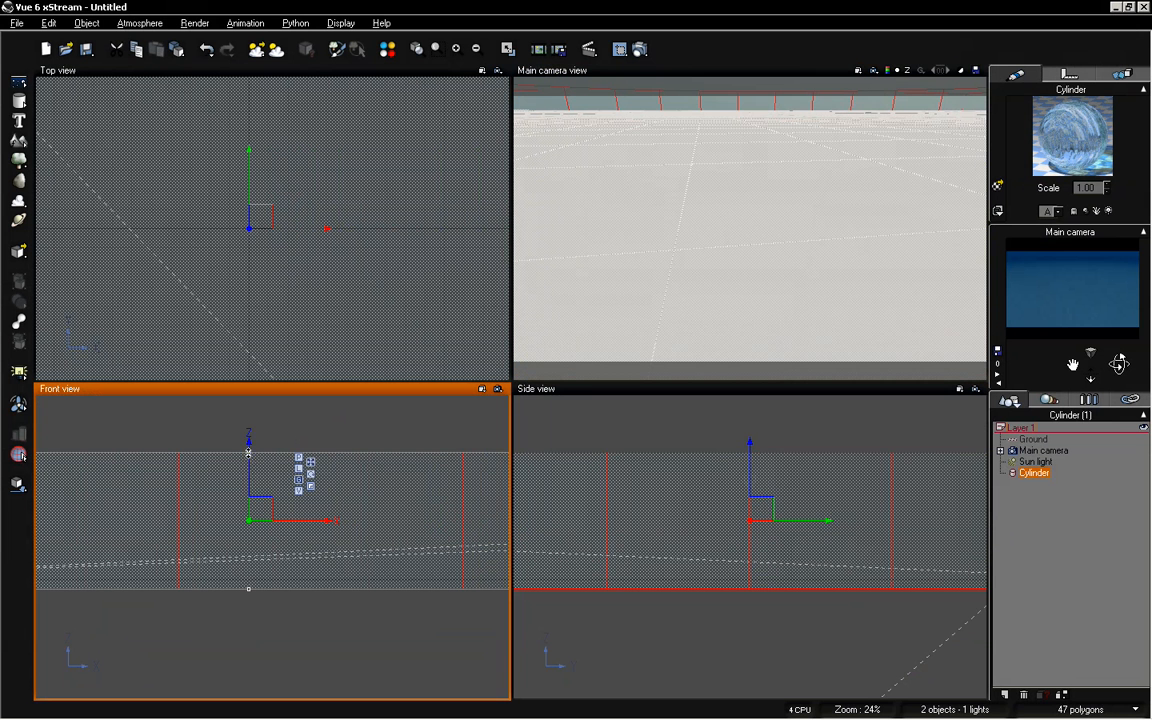
pyautogui.moveTo(249, 450); pyautogui.dragTo(252, 580)
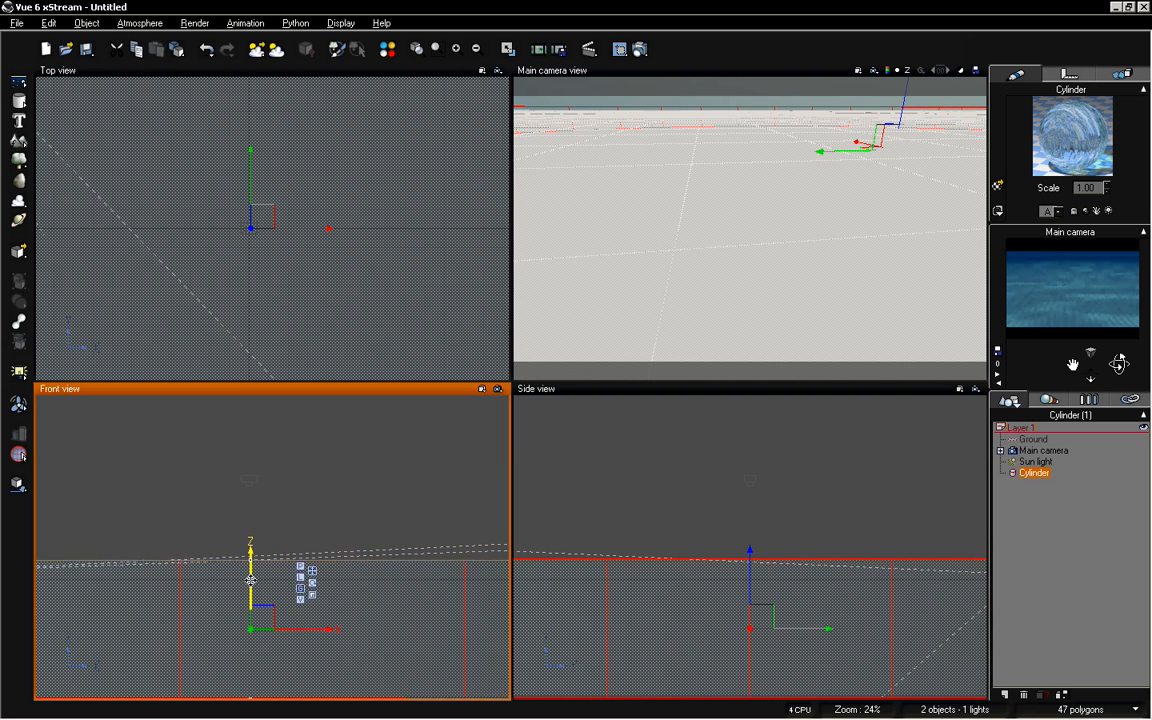
pyautogui.moveTo(252, 586); pyautogui.dragTo(252, 598)
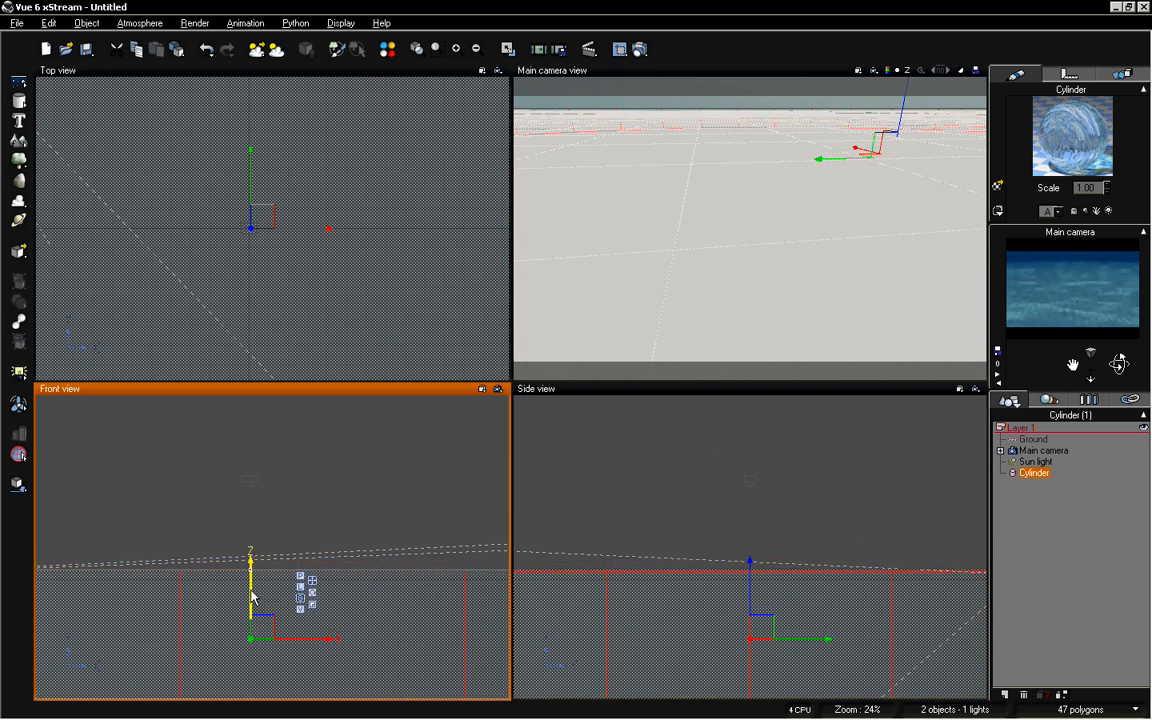
# Render the main camera view, examine the light patterns on the shallow sea floor and close the render
pyautogui.click(640, 49)
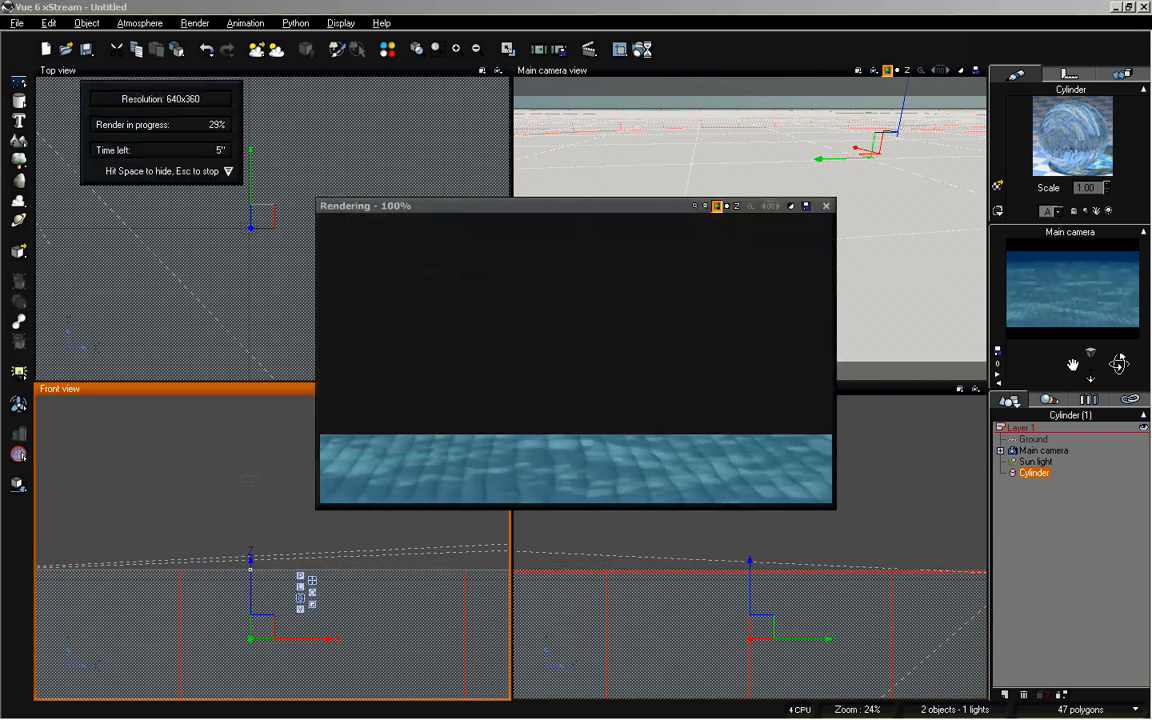
pyautogui.click(514, 562)
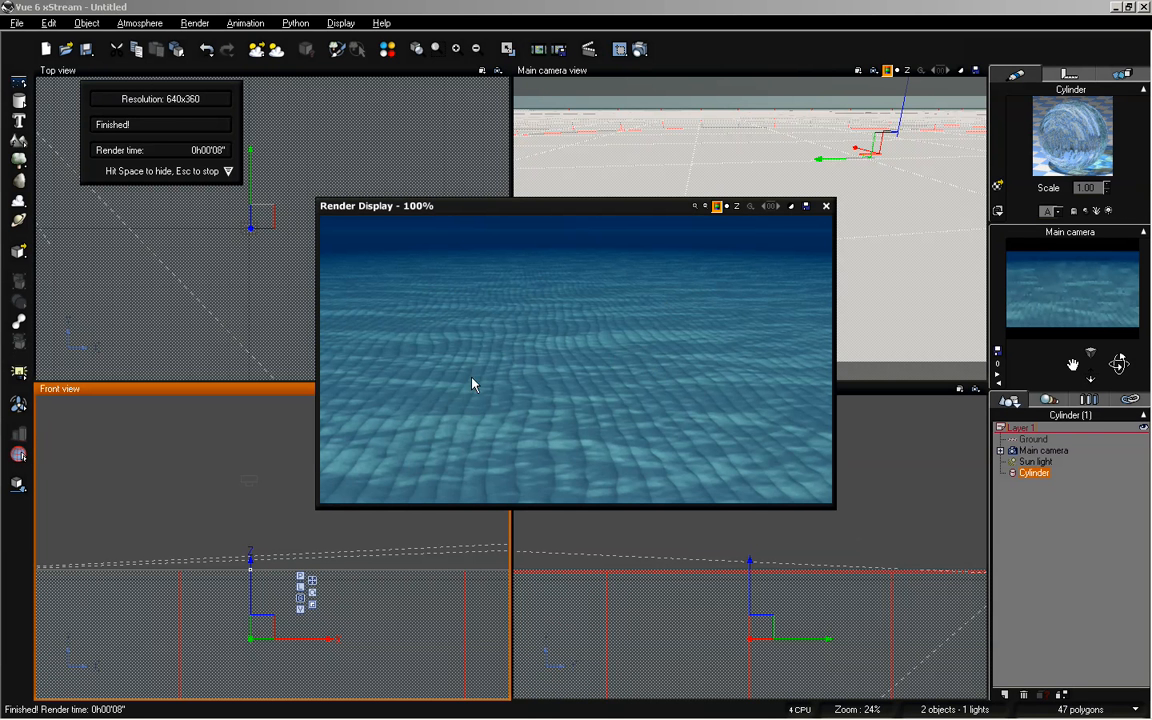
pyautogui.click(827, 207)
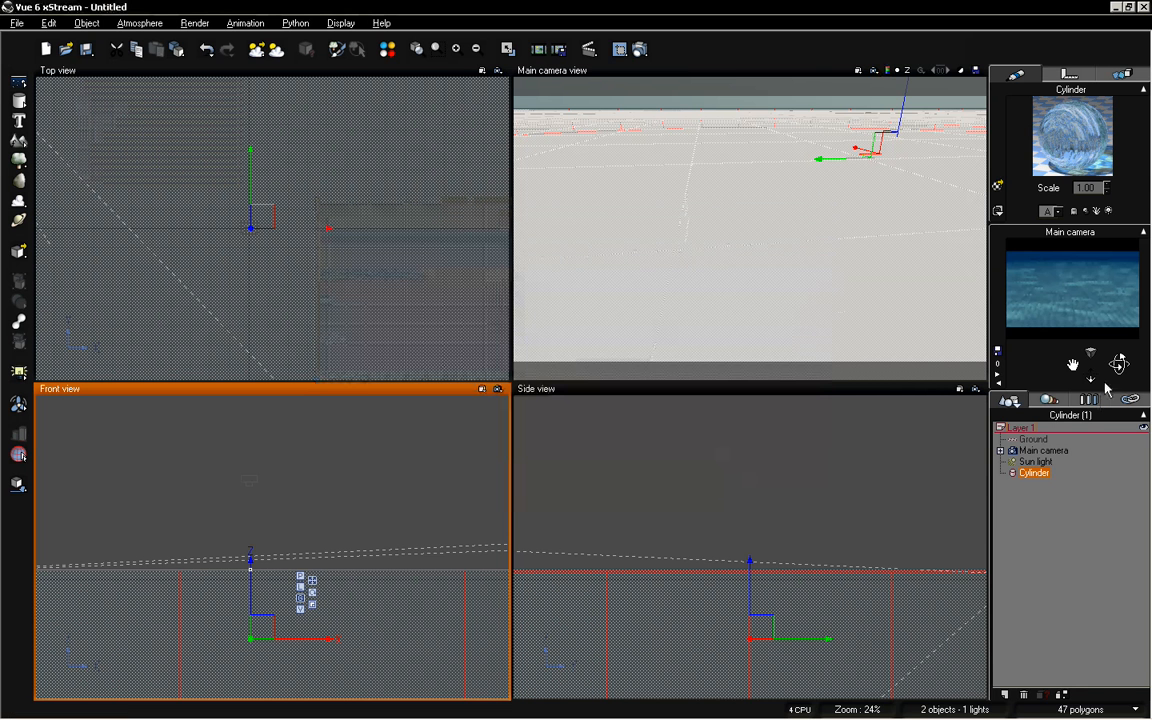
# Enable physically accurate caustics in the render options with nothing selected and slightly adjust the main camera's position
pyautogui.click(998, 506)
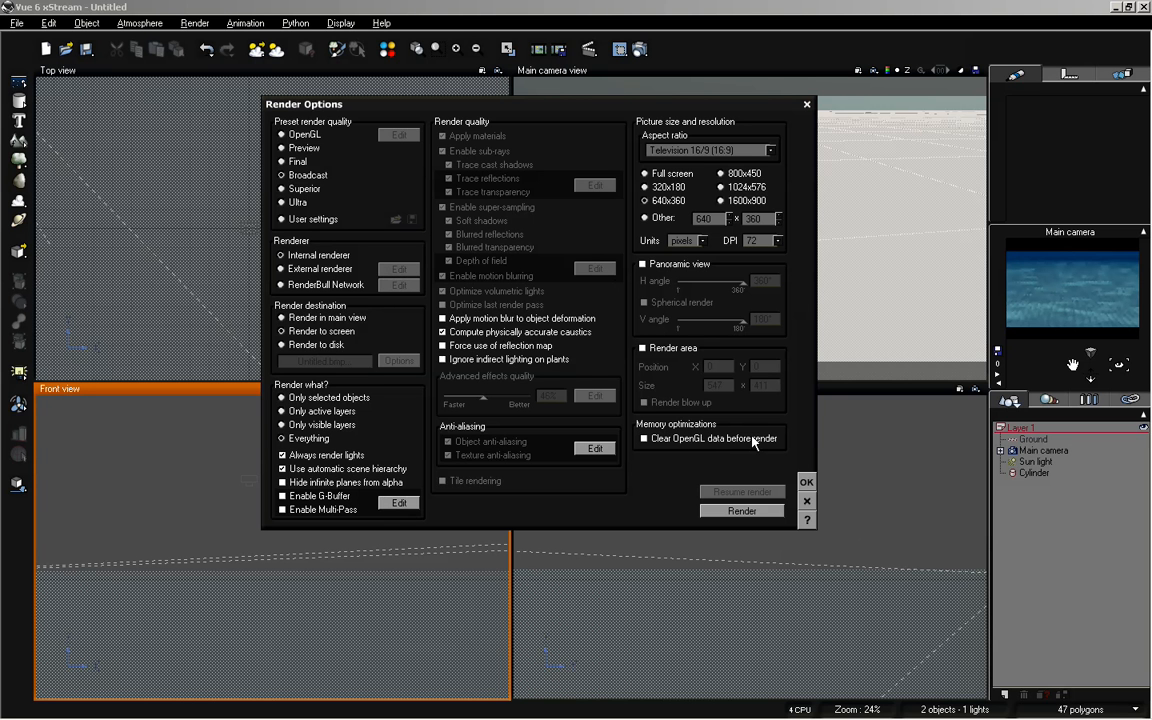
pyautogui.click(806, 481)
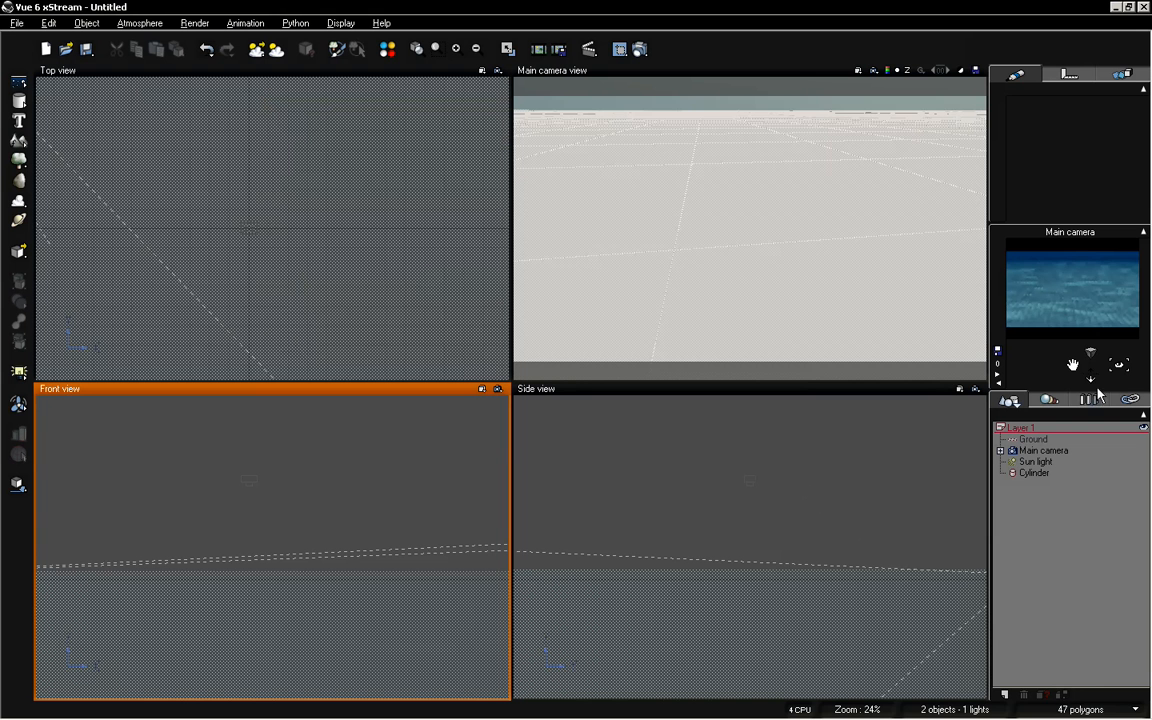
pyautogui.moveTo(1092, 379); pyautogui.dragTo(1093, 377)
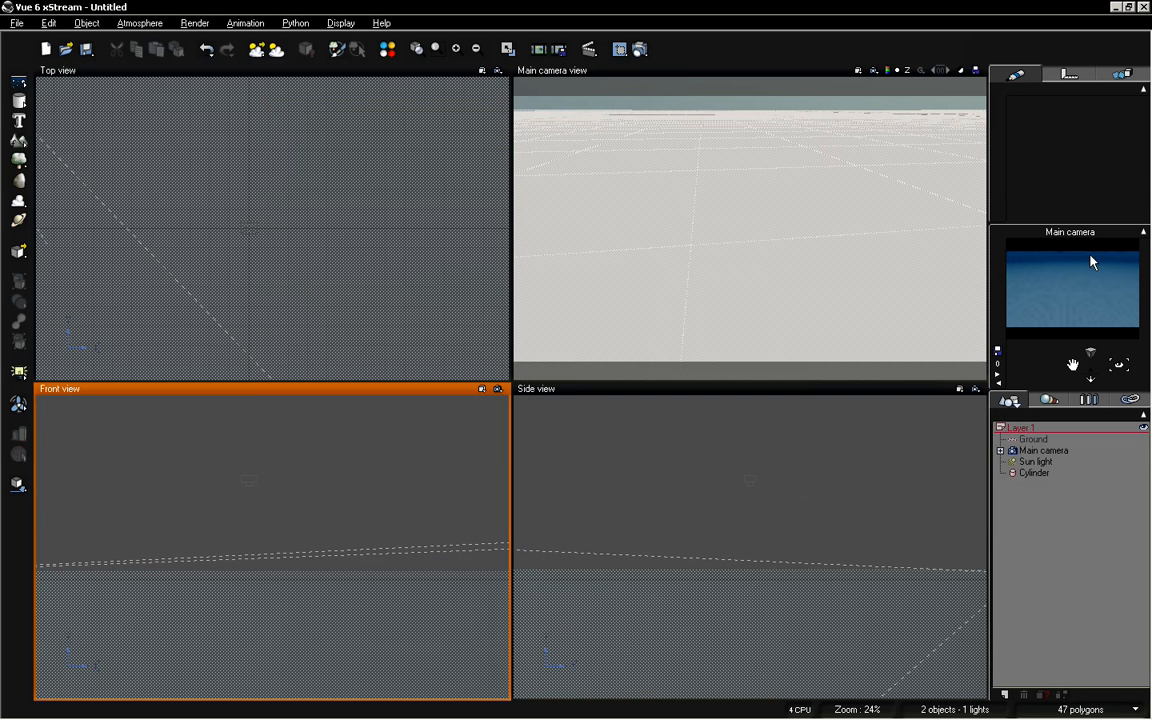
# Enable dispersion in the transparency settings of the cylinder's Default water material and accept the change
pyautogui.doubleClick(1035, 473)
pyautogui.click(689, 283)
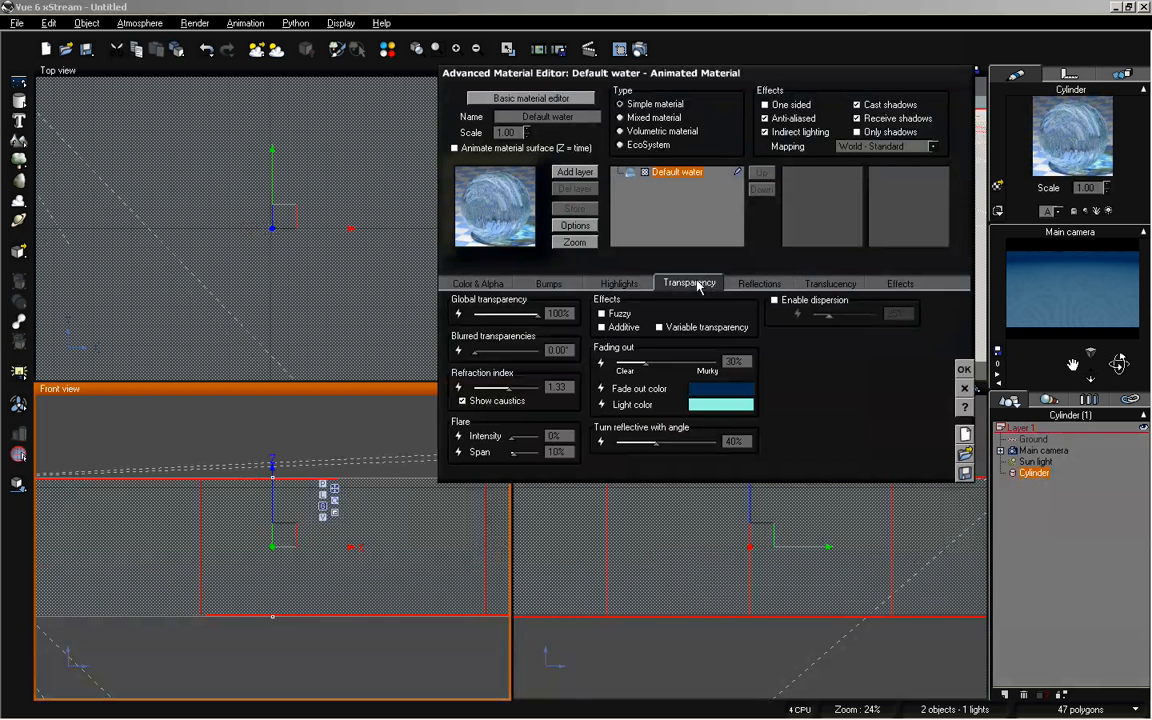
pyautogui.click(774, 300)
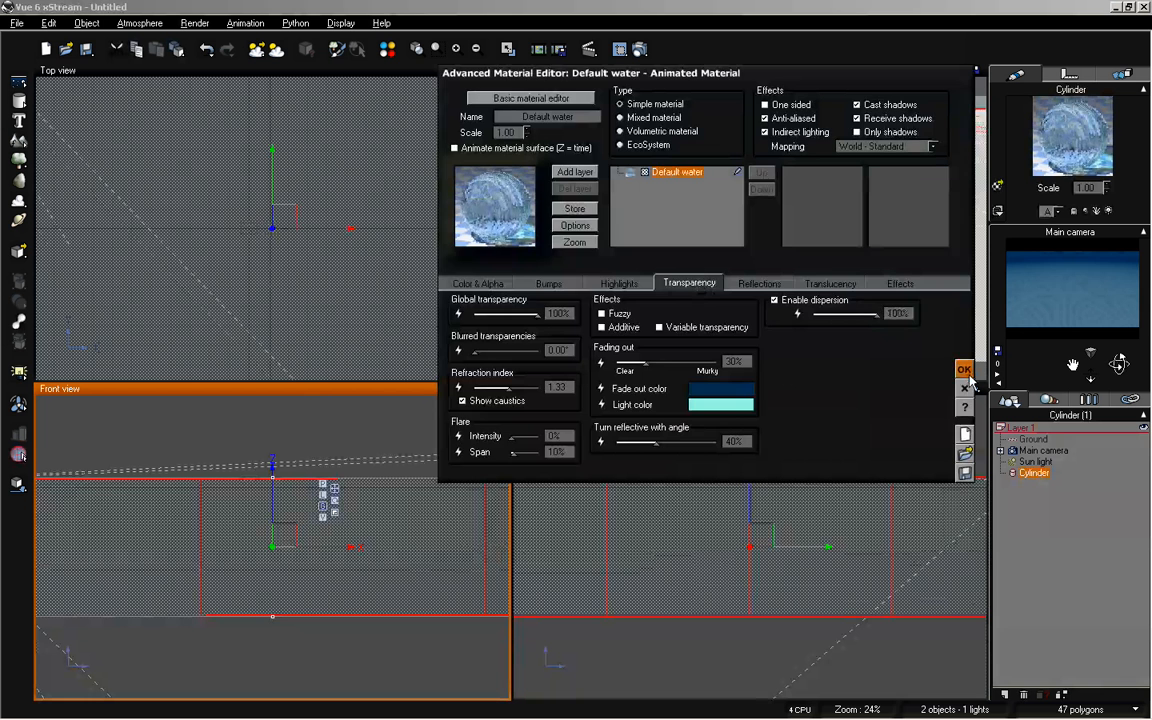
pyautogui.click(964, 370)
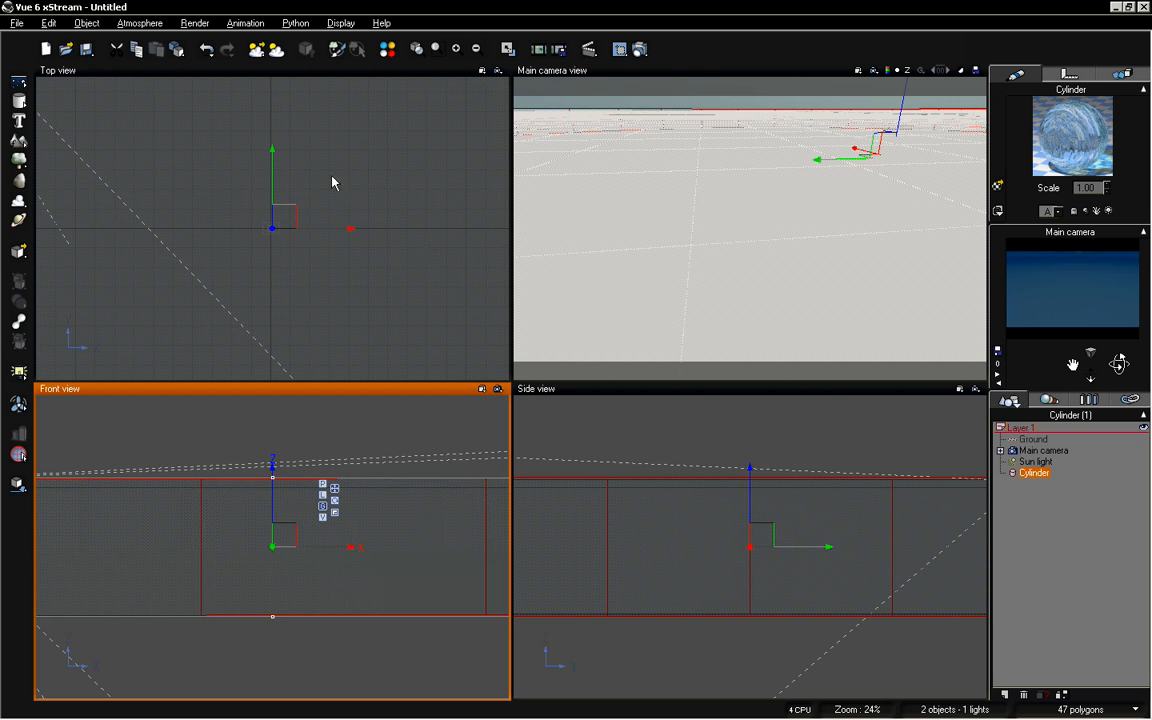
# Add a sphere, place it in front of the main camera and raise it above the sea floor
pyautogui.moveTo(341, 216); pyautogui.dragTo(413, 237, button='right')
pyautogui.scroll(-6, 413, 237)
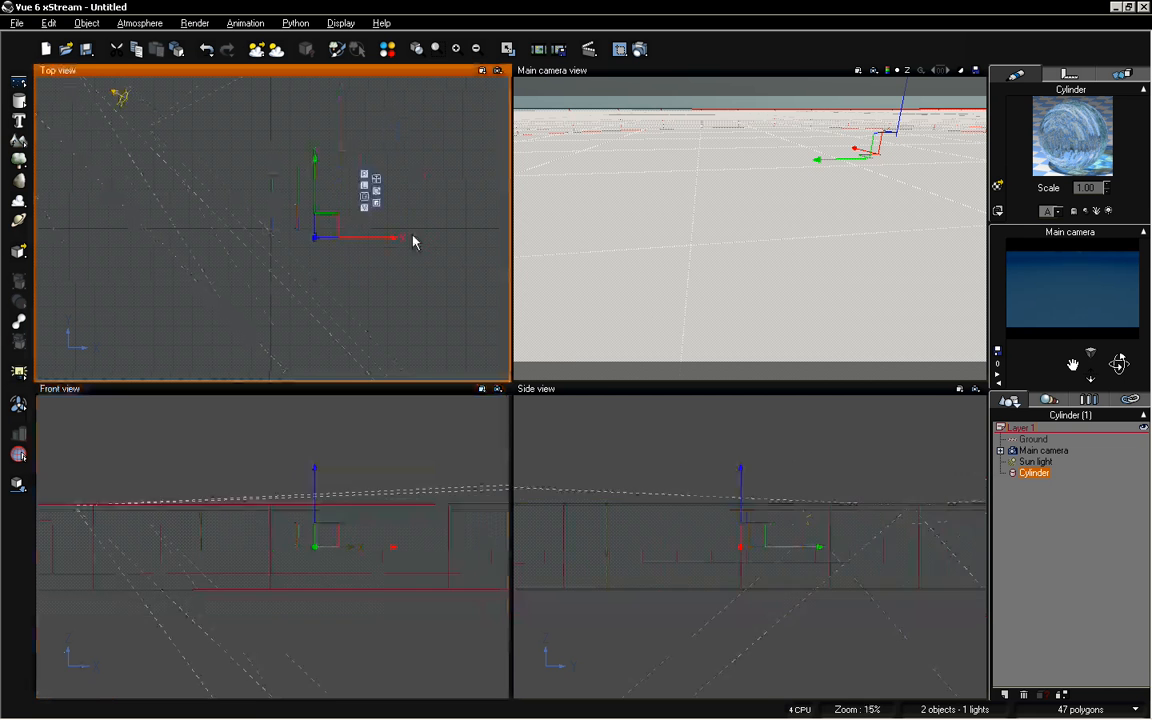
pyautogui.moveTo(258, 151); pyautogui.dragTo(281, 186, button='right')
pyautogui.scroll(6, 279, 235)
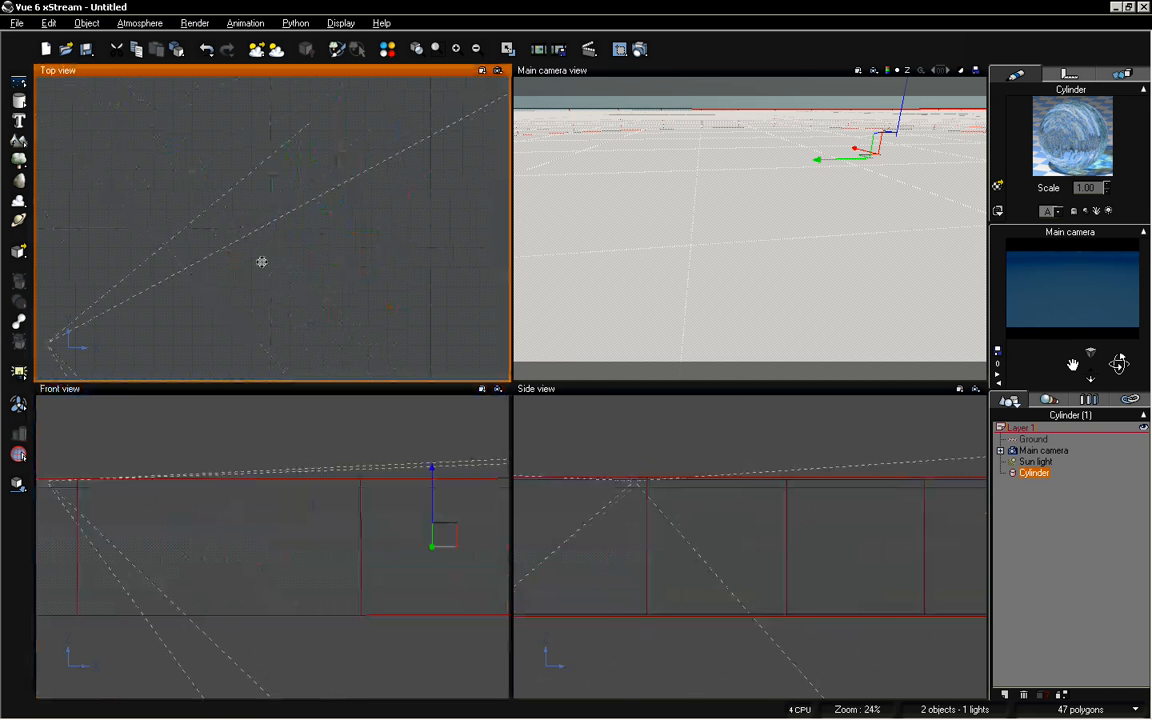
pyautogui.scroll(4, 303, 206)
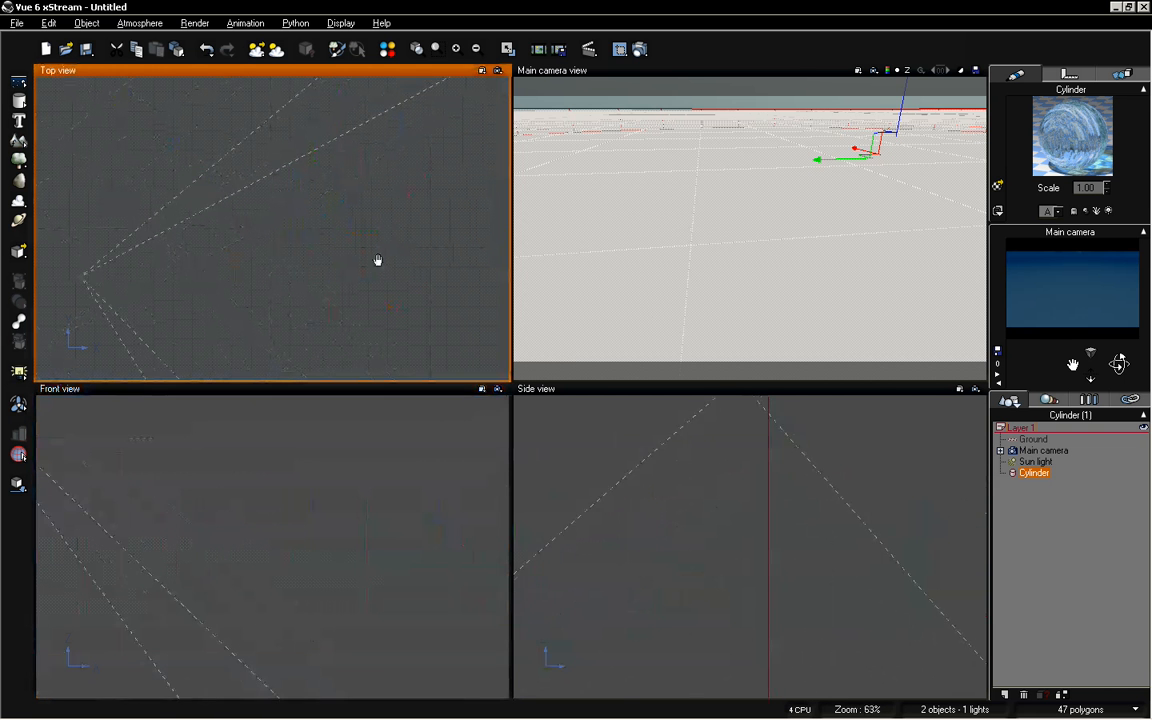
pyautogui.click(20, 103)
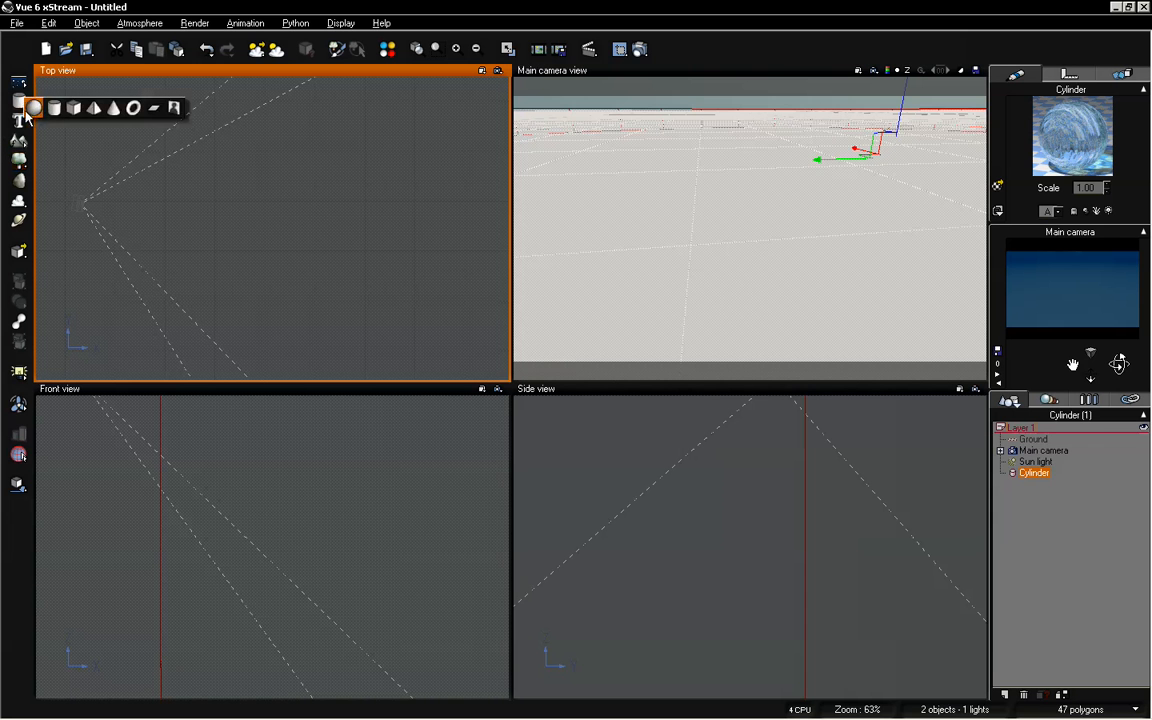
pyautogui.click(35, 108)
pyautogui.moveTo(319, 229); pyautogui.dragTo(285, 238)
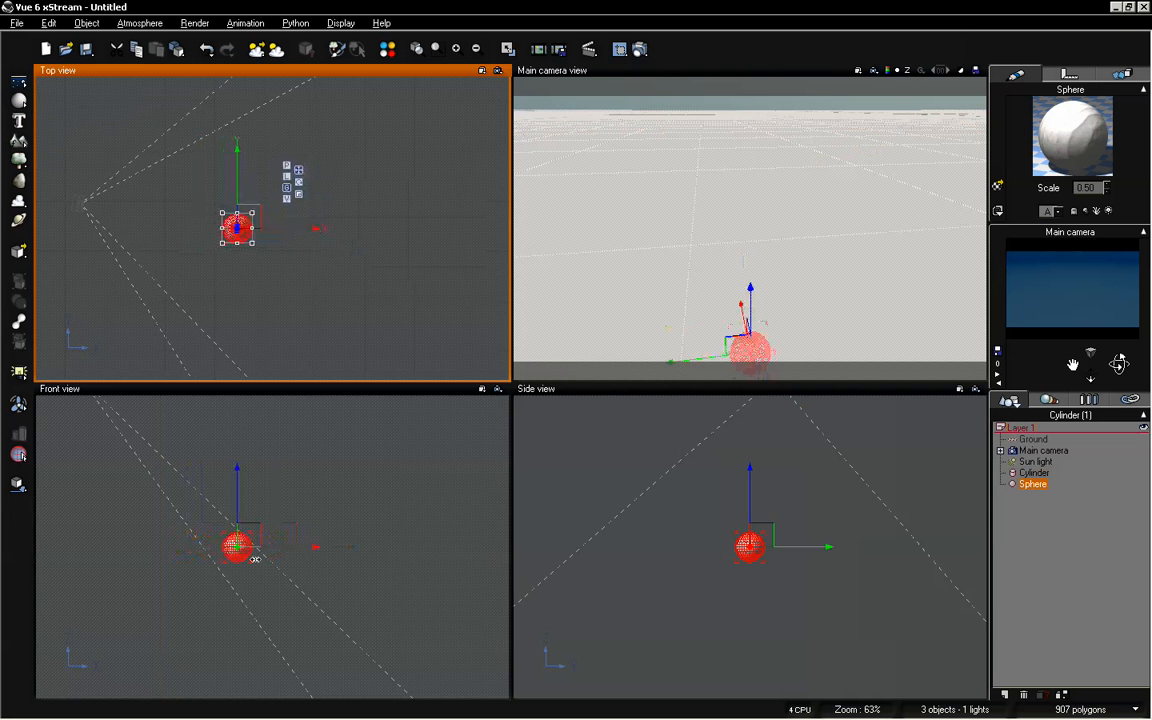
pyautogui.click(240, 483)
pyautogui.moveTo(240, 483); pyautogui.dragTo(248, 372)
pyautogui.click(762, 206)
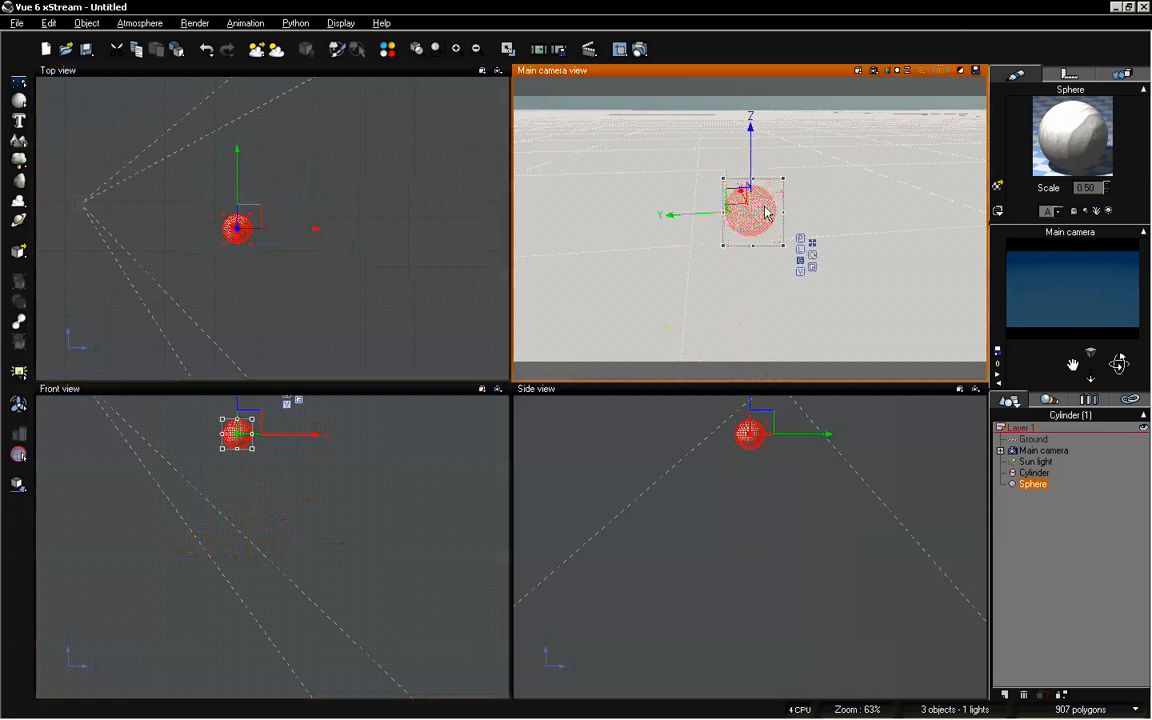
# Scale the sphere up uniformly in the main camera view
pyautogui.click(812, 267)
pyautogui.moveTo(746, 220); pyautogui.dragTo(188, 553)
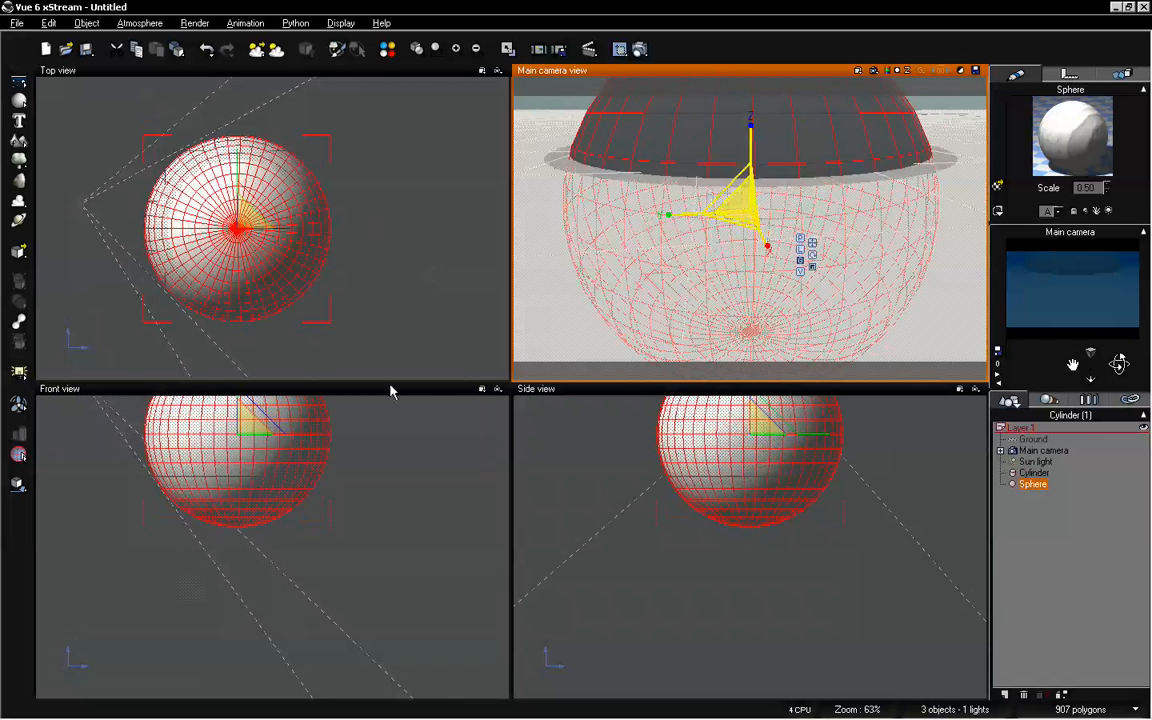
pyautogui.moveTo(746, 203); pyautogui.dragTo(812, 278)
pyautogui.click(812, 246)
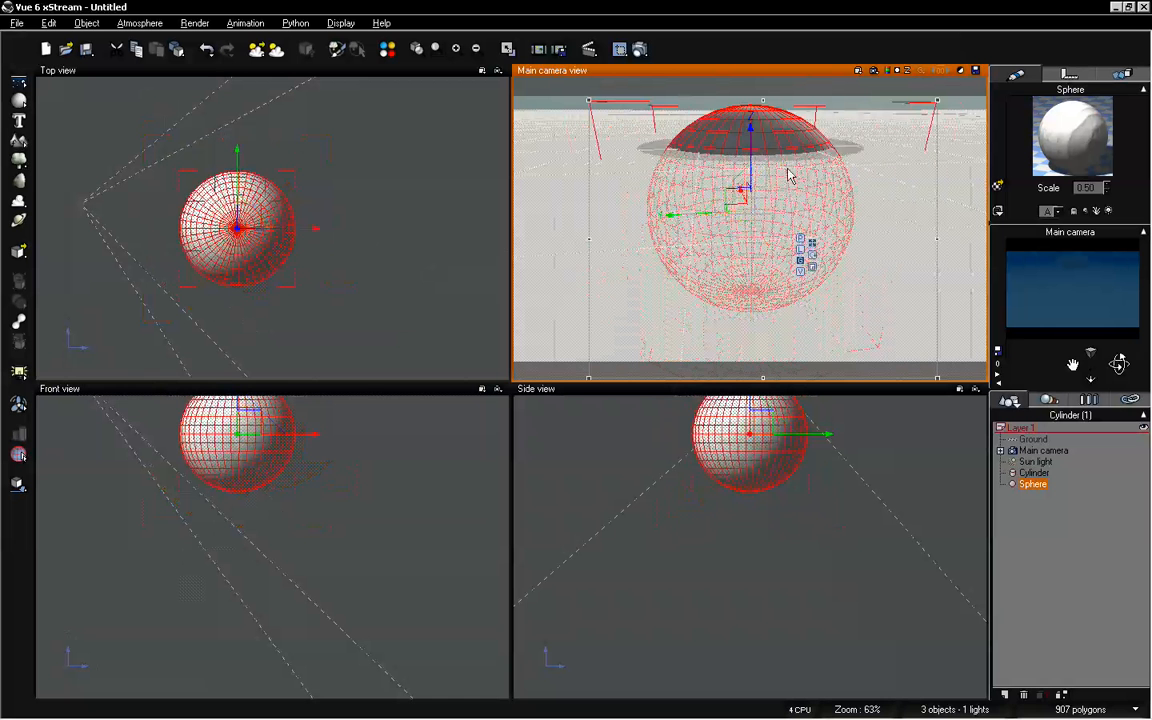
# Shrink the sphere to about half its size and position it close to the main camera, partly above the water surface
pyautogui.moveTo(289, 232); pyautogui.dragTo(325, 232)
pyautogui.moveTo(408, 508); pyautogui.dragTo(432, 652, button='right')
pyautogui.moveTo(297, 532); pyautogui.dragTo(121, 628)
pyautogui.click(357, 459)
pyautogui.click(355, 432)
pyautogui.moveTo(297, 436); pyautogui.dragTo(302, 478)
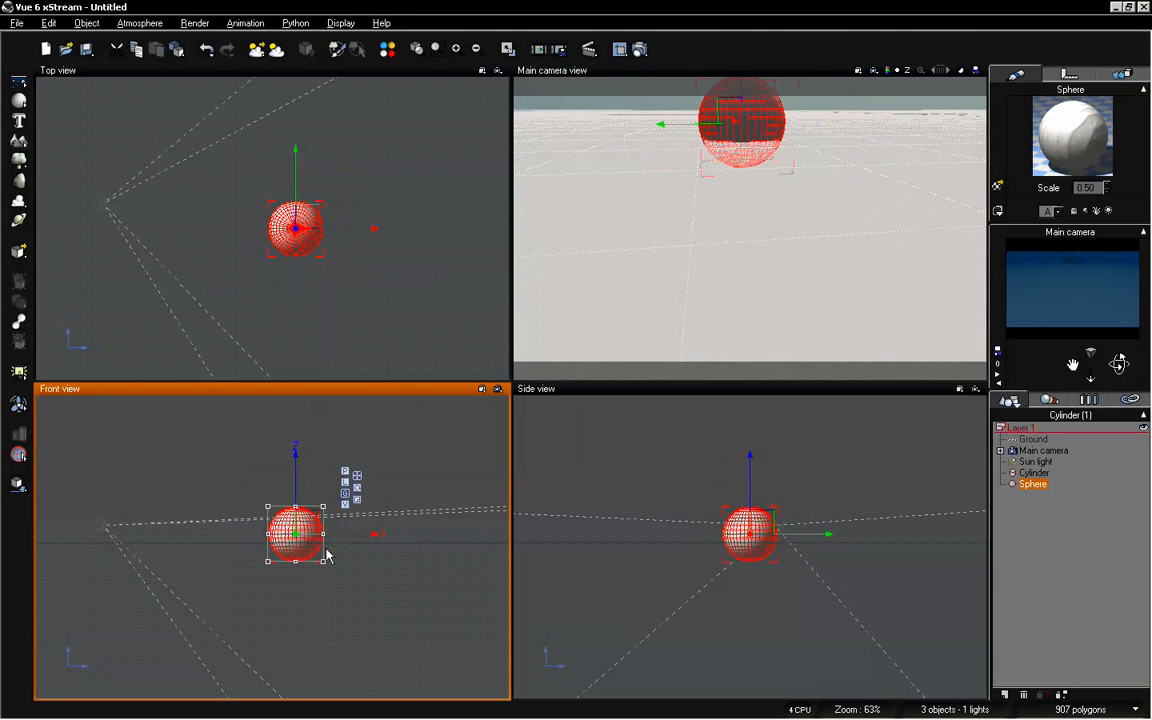
pyautogui.moveTo(355, 538); pyautogui.dragTo(231, 539)
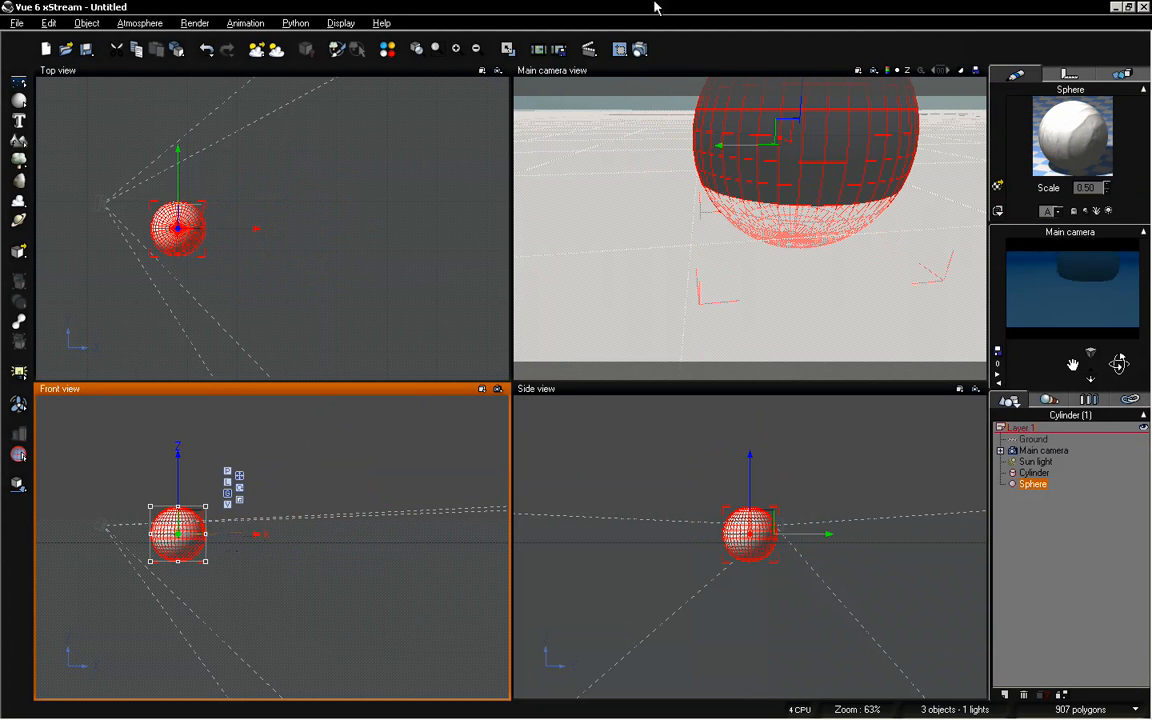
# Render the view with the sphere using physically accurate caustics, examine the sea floor and close the render
pyautogui.click(634, 54)
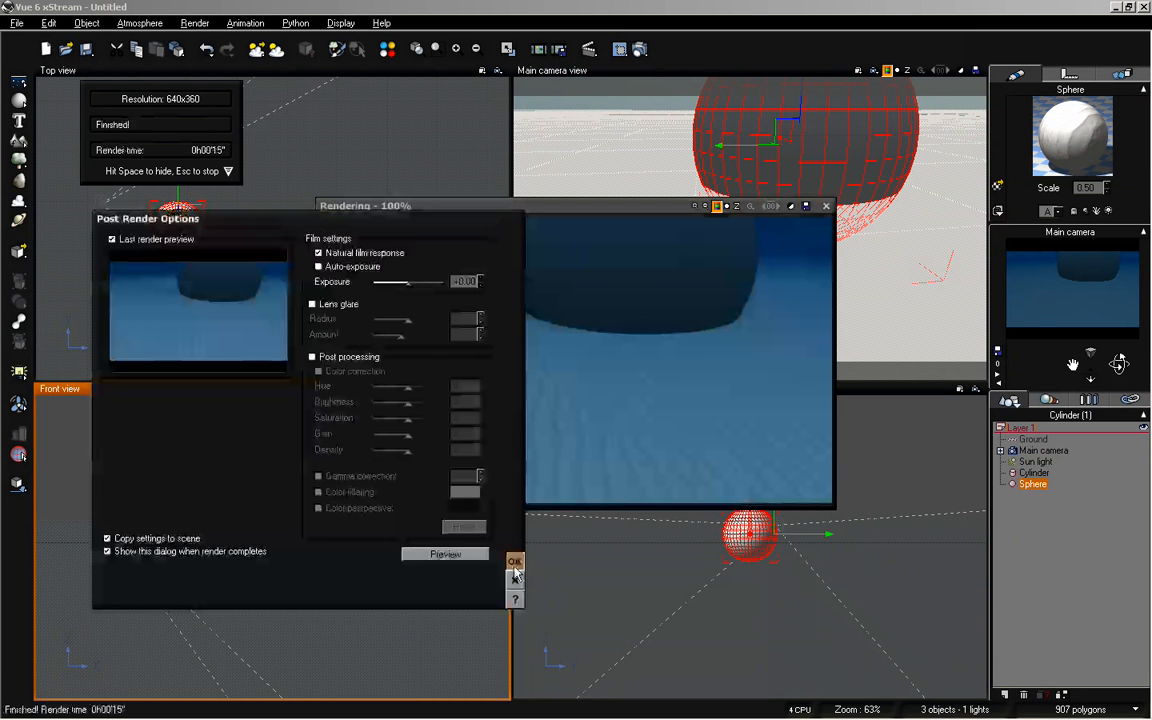
pyautogui.click(514, 565)
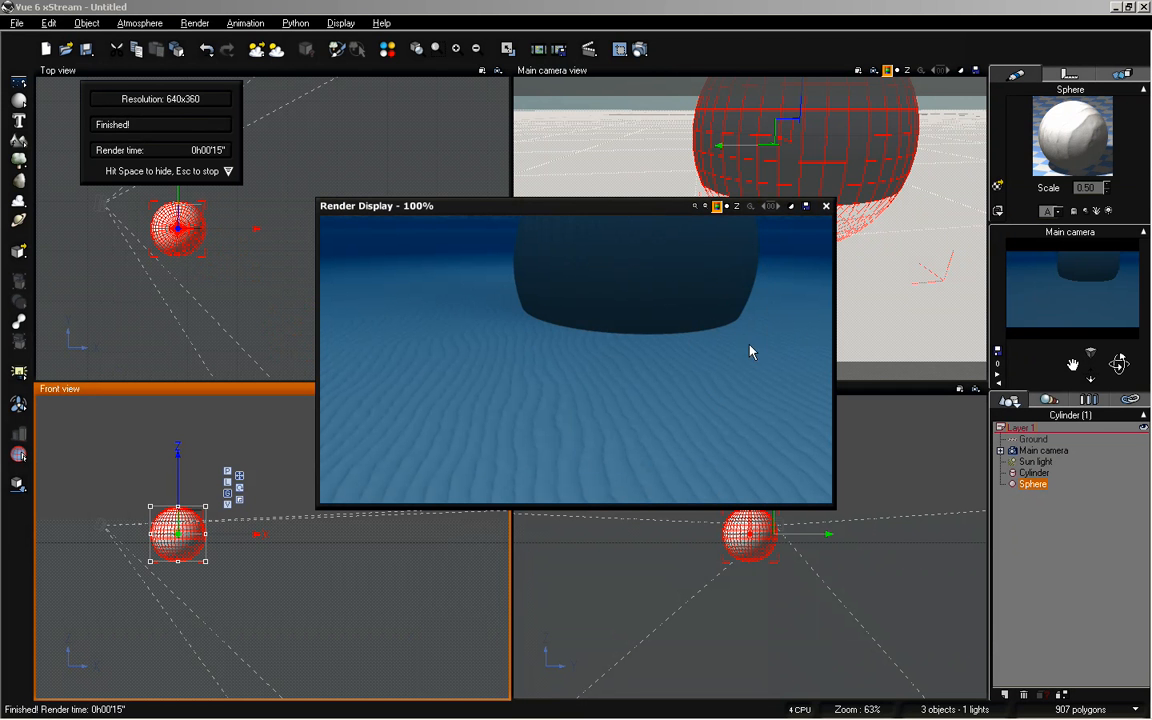
pyautogui.click(826, 206)
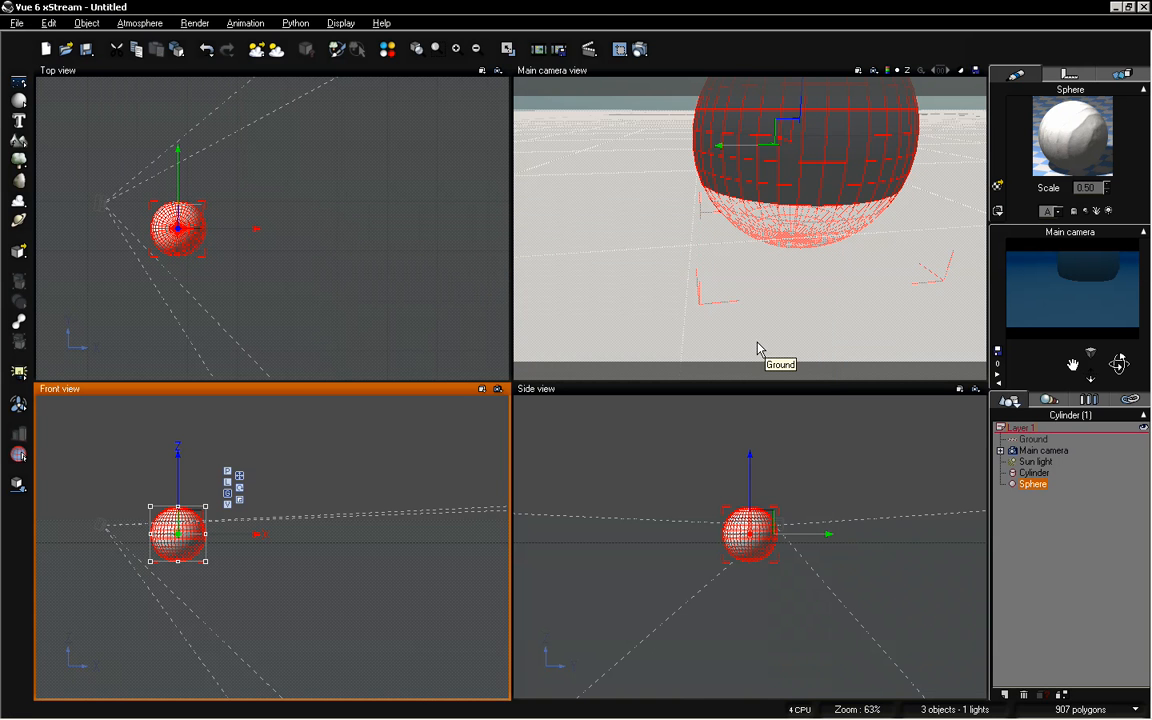
# Disable physically accurate caustics in the render options and check the transparency settings of the cylinder's water material
pyautogui.click(641, 50)
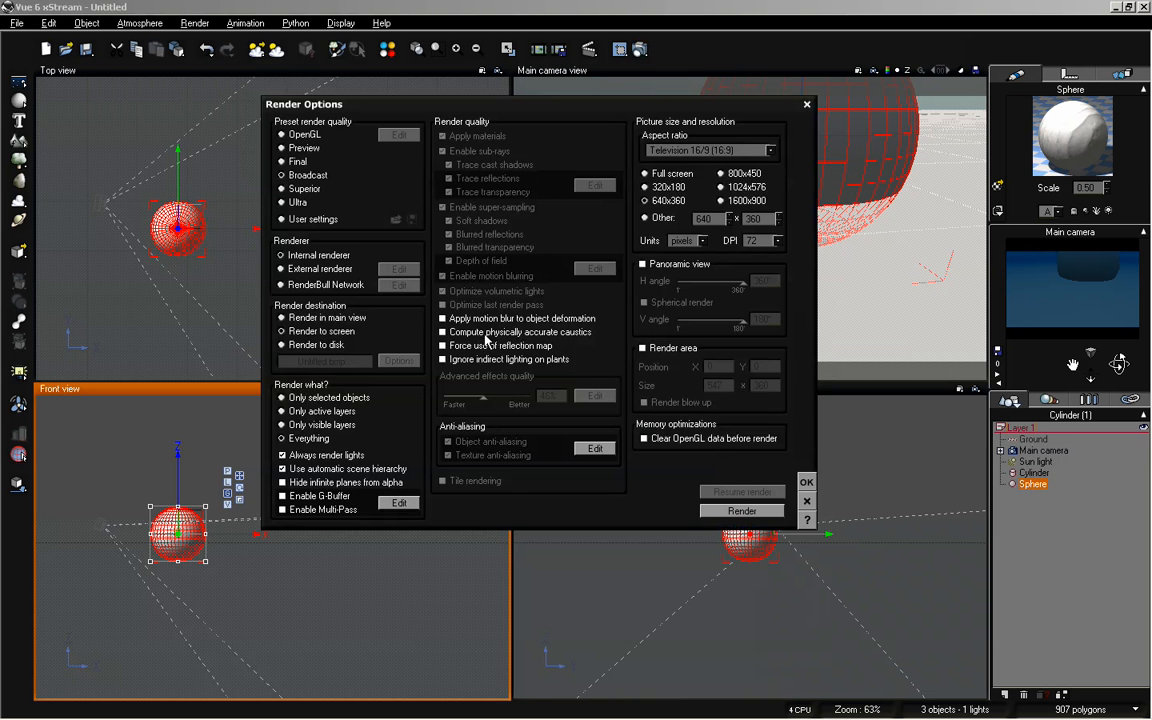
pyautogui.click(805, 482)
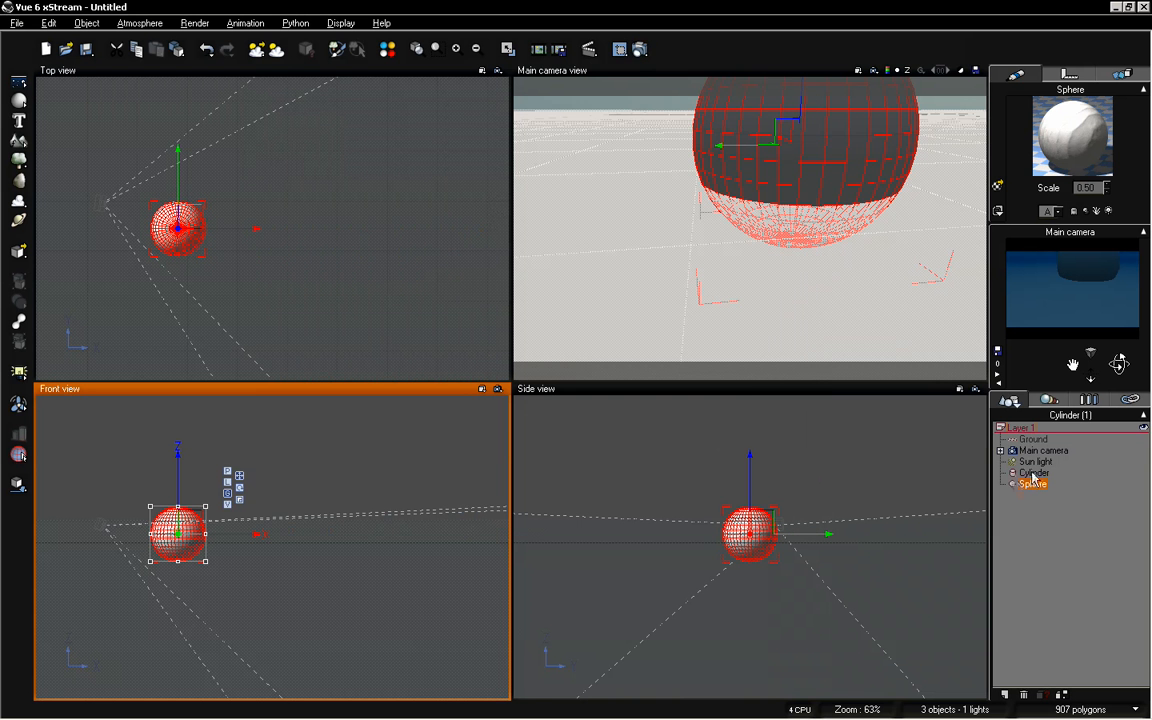
pyautogui.click(1034, 473)
pyautogui.doubleClick(1044, 116)
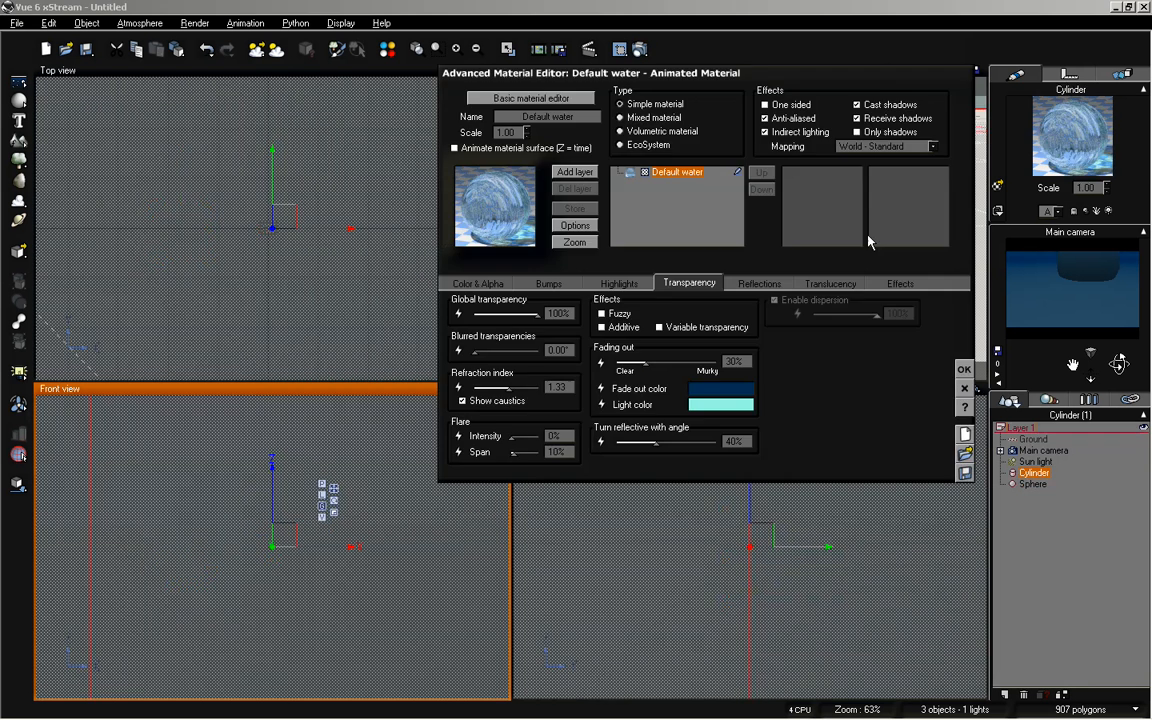
pyautogui.click(966, 392)
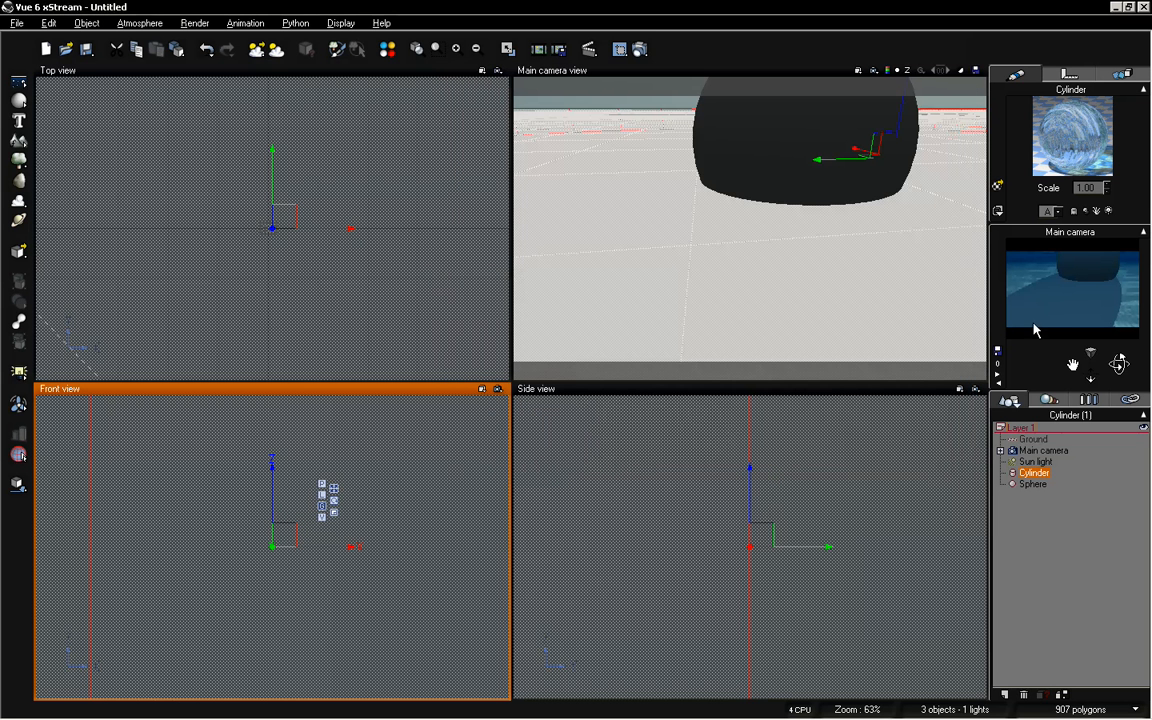
# Render the view again without physically accurate caustics, compare the sphere's shadow on the sea floor and close the render
pyautogui.click(641, 48)
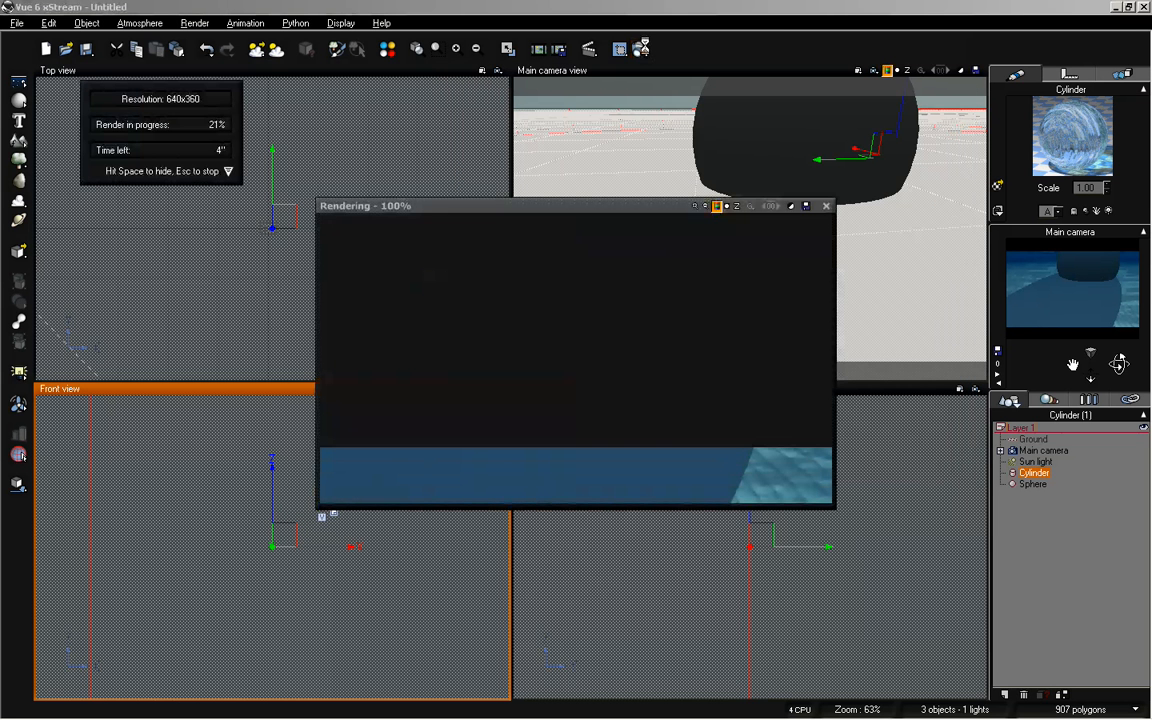
pyautogui.click(514, 561)
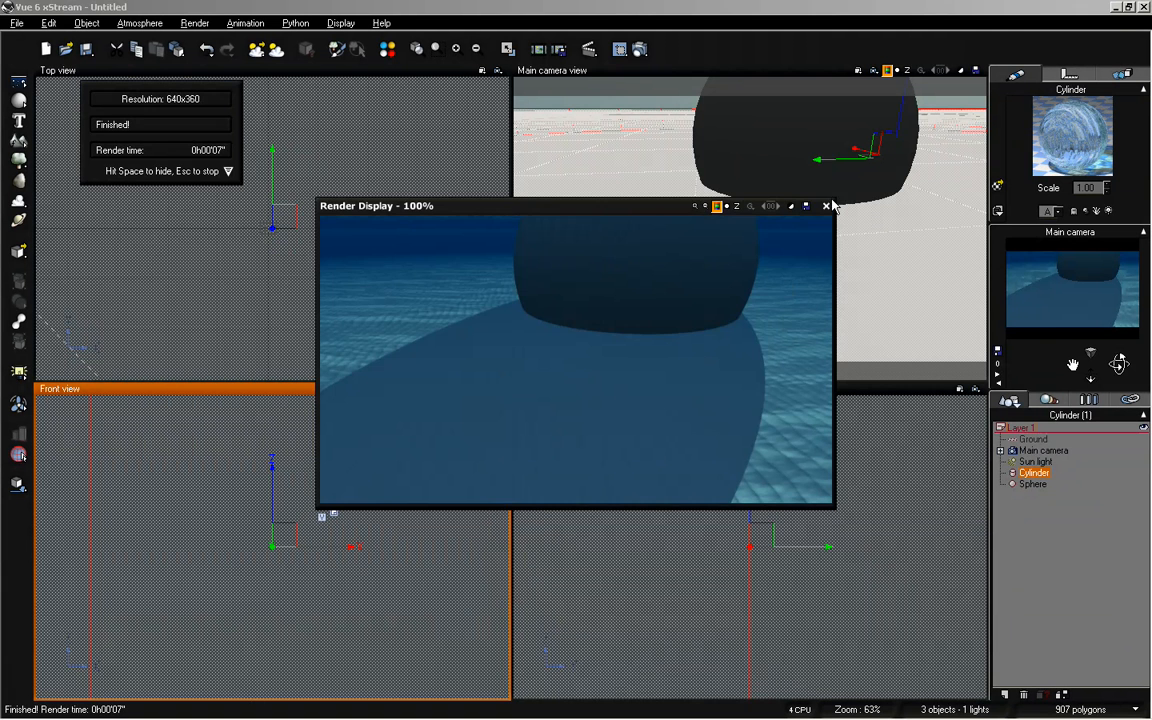
pyautogui.press('space')
pyautogui.click(823, 121)
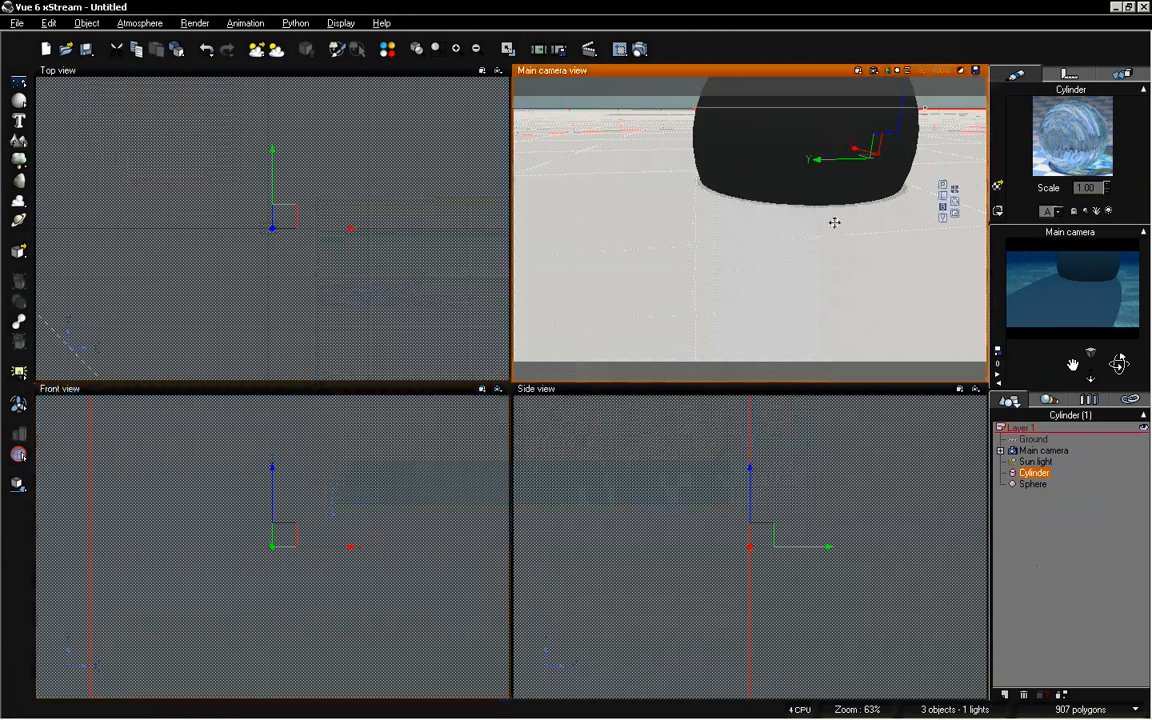
# Delete the test sphere and raise the water cylinder until the main camera lies below the water surface
pyautogui.click(1034, 484)
pyautogui.press('Delete')
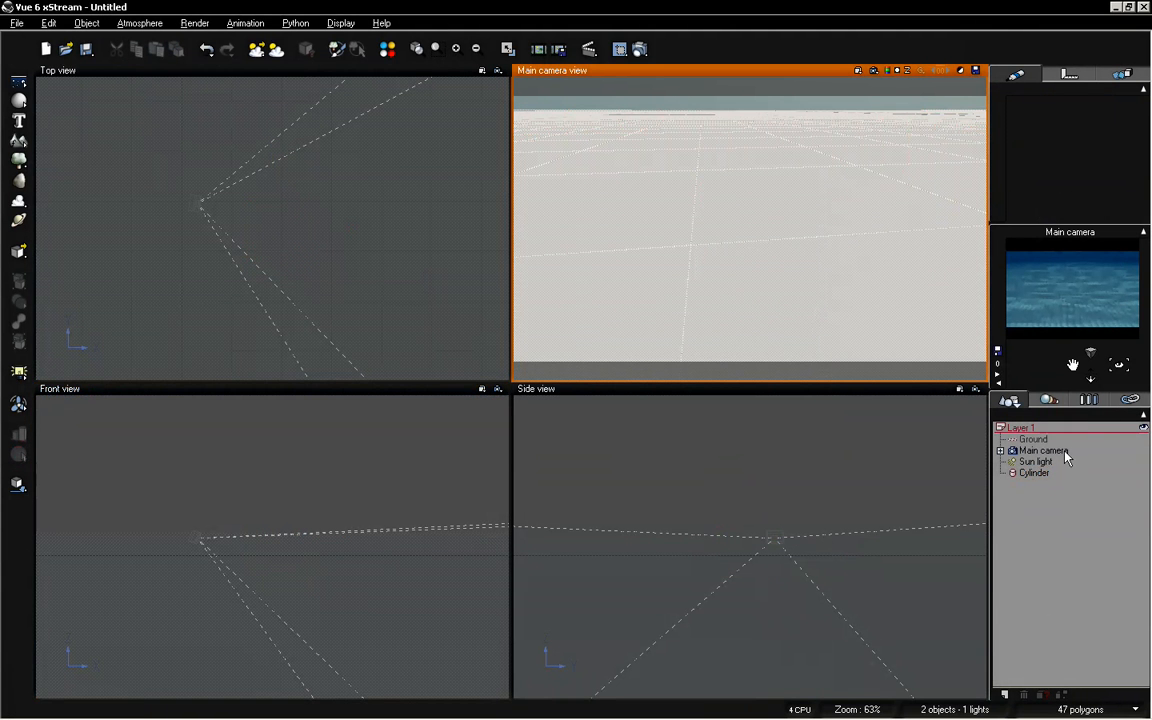
pyautogui.click(1034, 473)
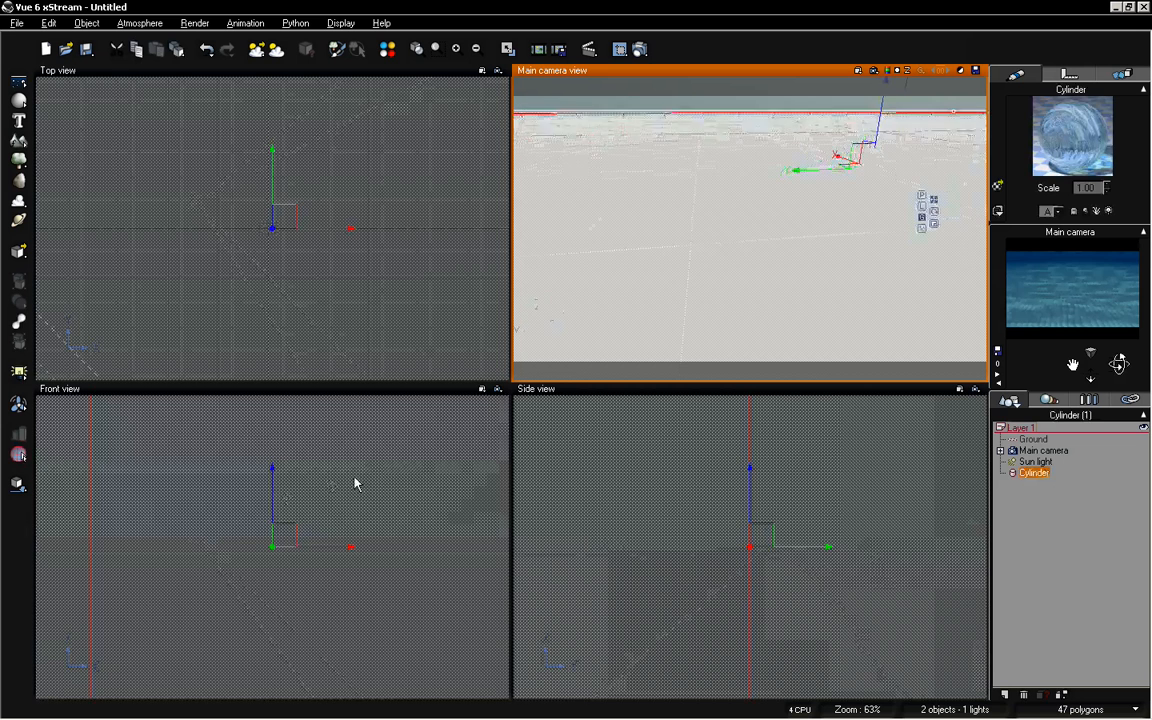
pyautogui.click(339, 601)
pyautogui.scroll(-8, 339, 601)
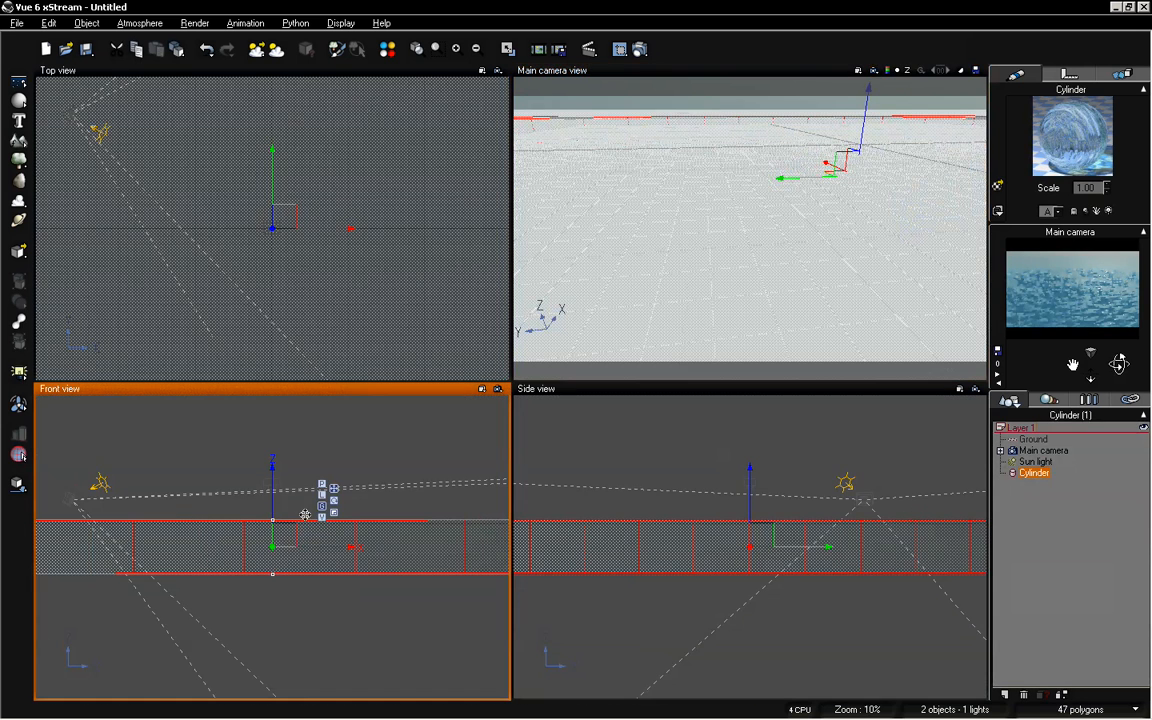
pyautogui.moveTo(272, 492); pyautogui.dragTo(272, 456)
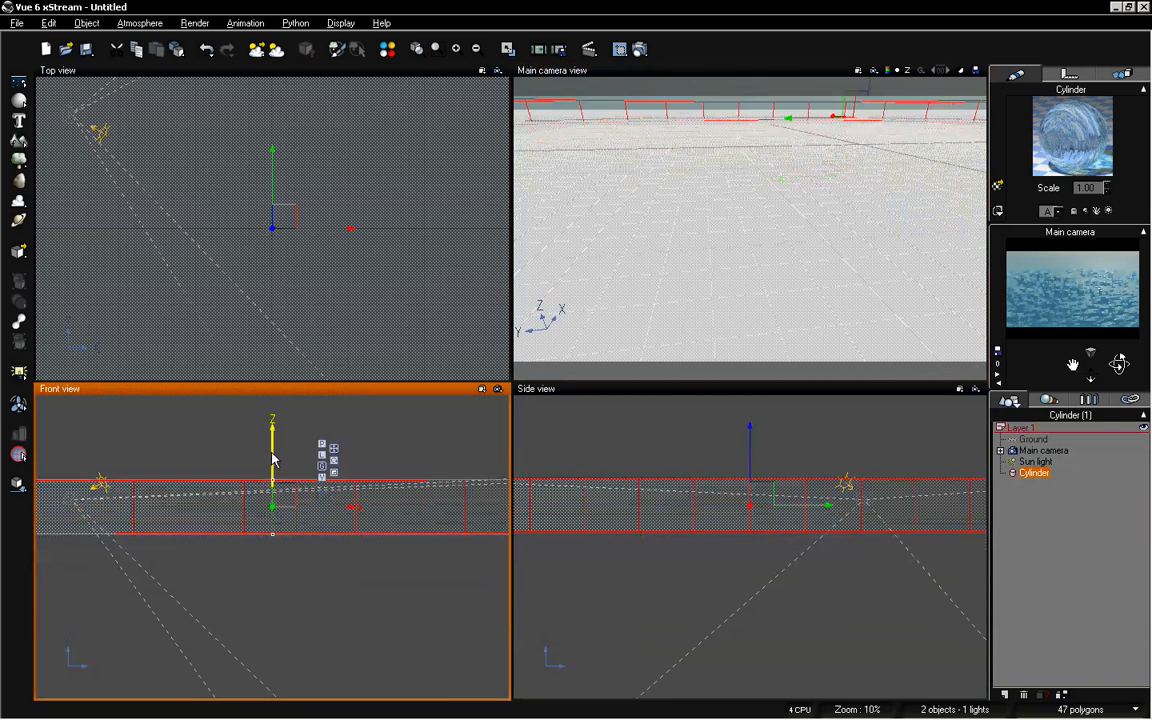
# Level the main camera toward the underwater horizon, render the view and close the render
pyautogui.click(1063, 491)
pyautogui.moveTo(1118, 365); pyautogui.dragTo(1066, 402)
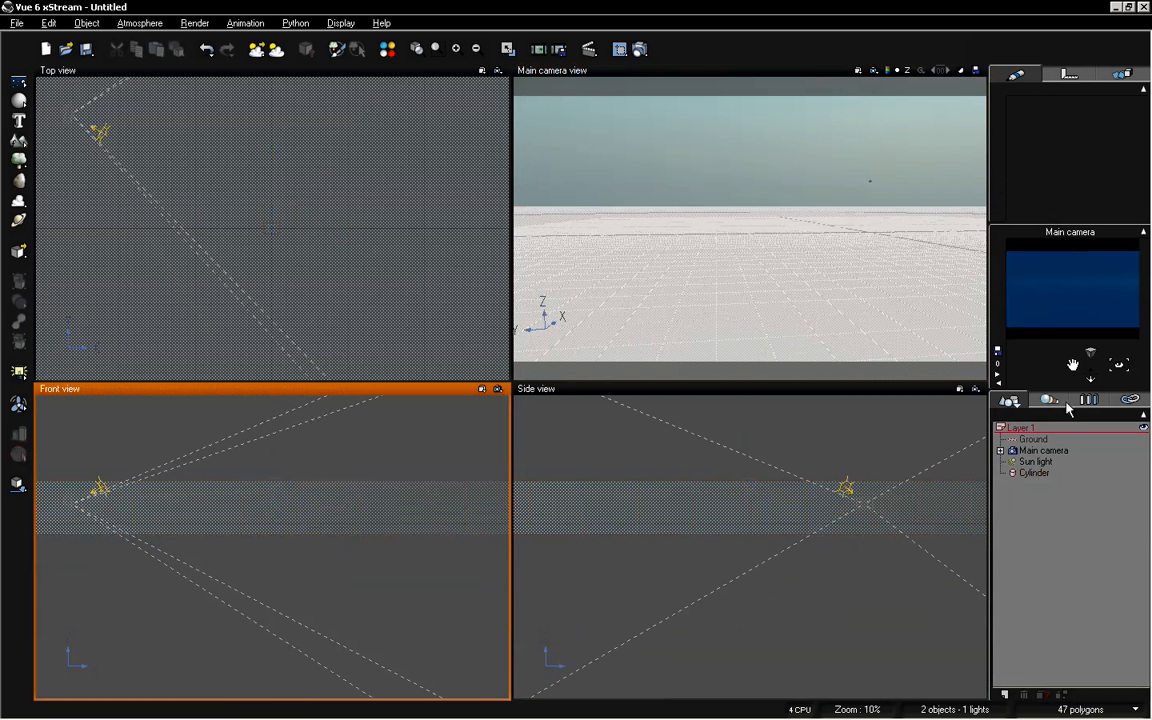
pyautogui.click(589, 48)
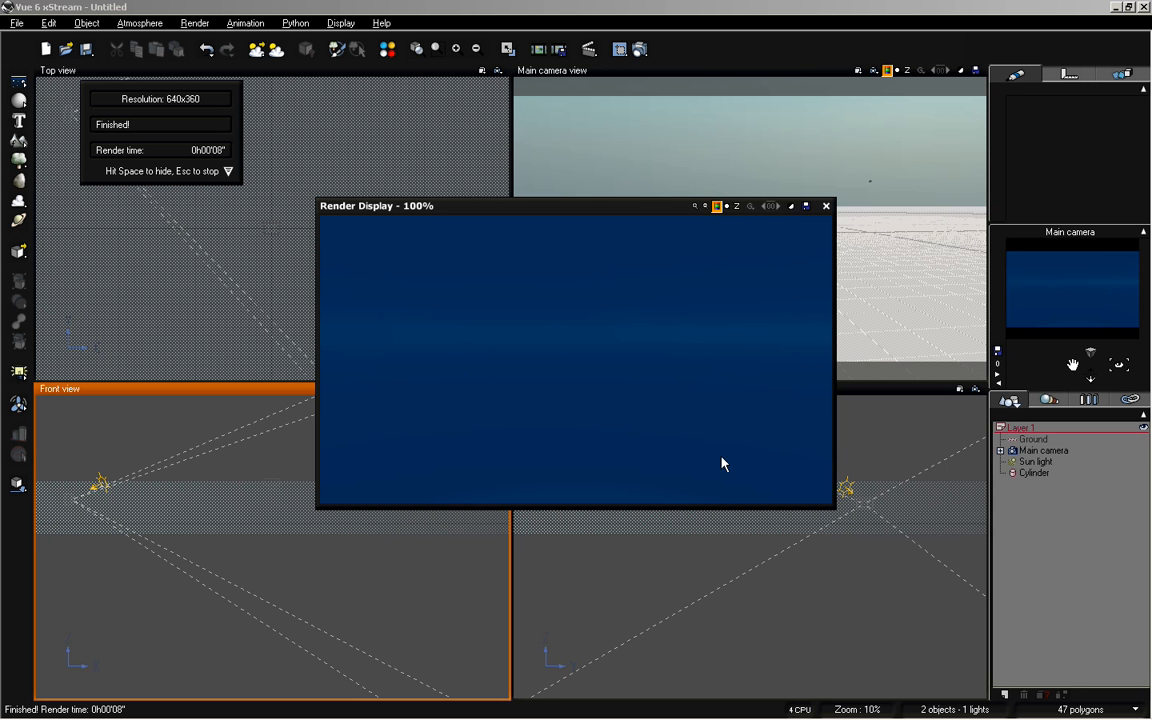
pyautogui.click(827, 206)
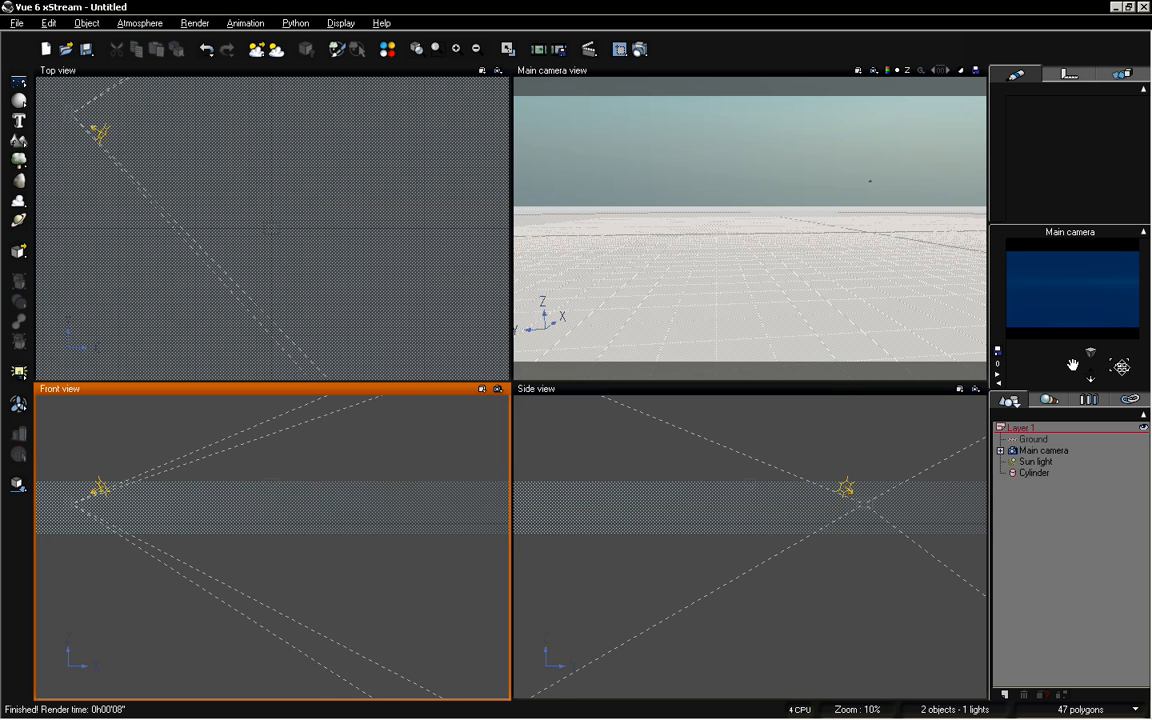
# Lower the main camera toward the sea floor and set the atmosphere's haze ground density to 0%
pyautogui.moveTo(1073, 364); pyautogui.dragTo(1073, 364)
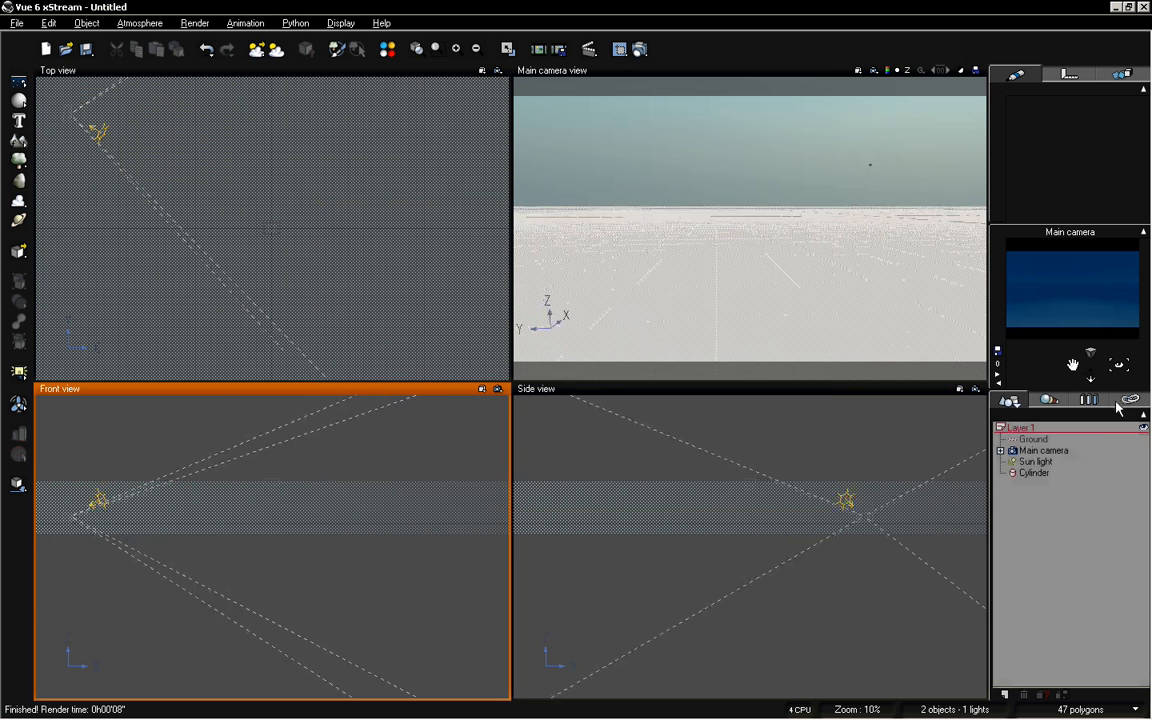
pyautogui.moveTo(1120, 364); pyautogui.dragTo(1120, 368)
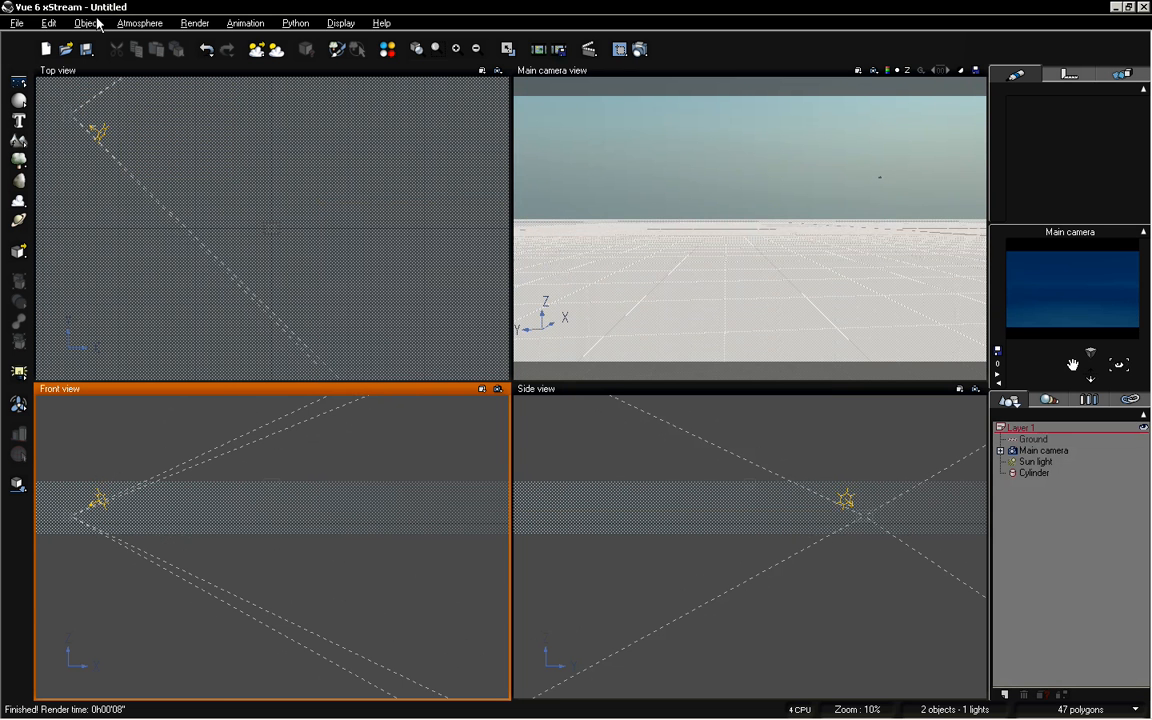
pyautogui.click(139, 22)
pyautogui.click(150, 92)
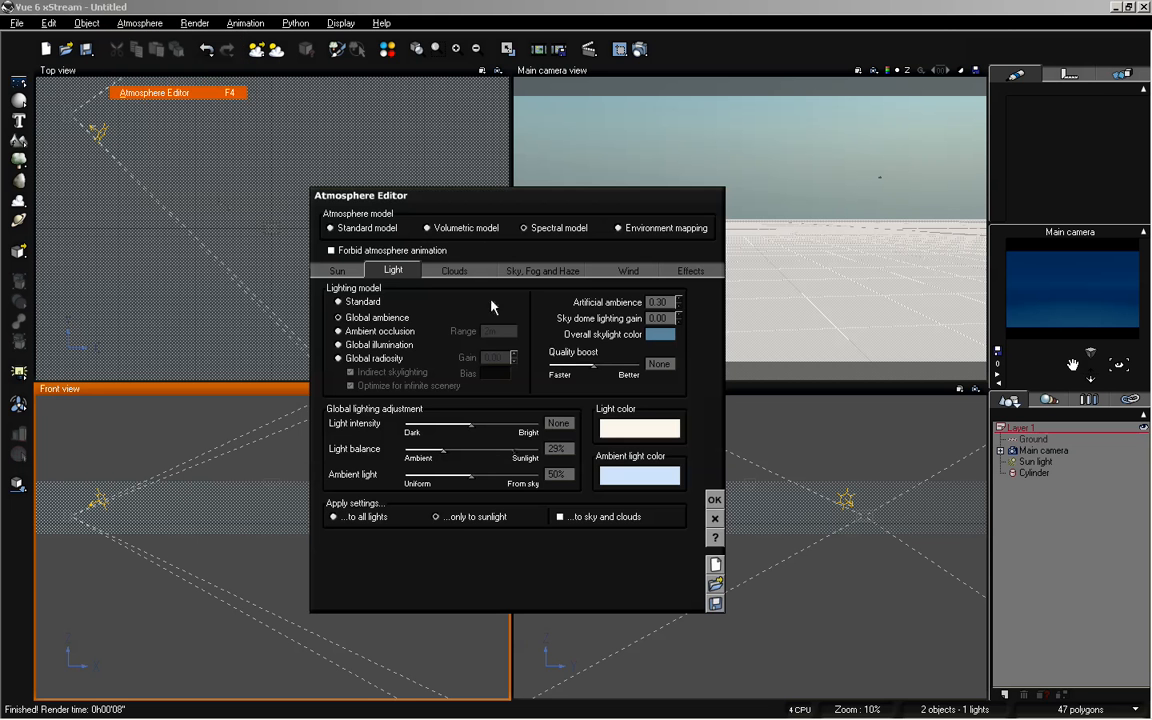
pyautogui.click(542, 274)
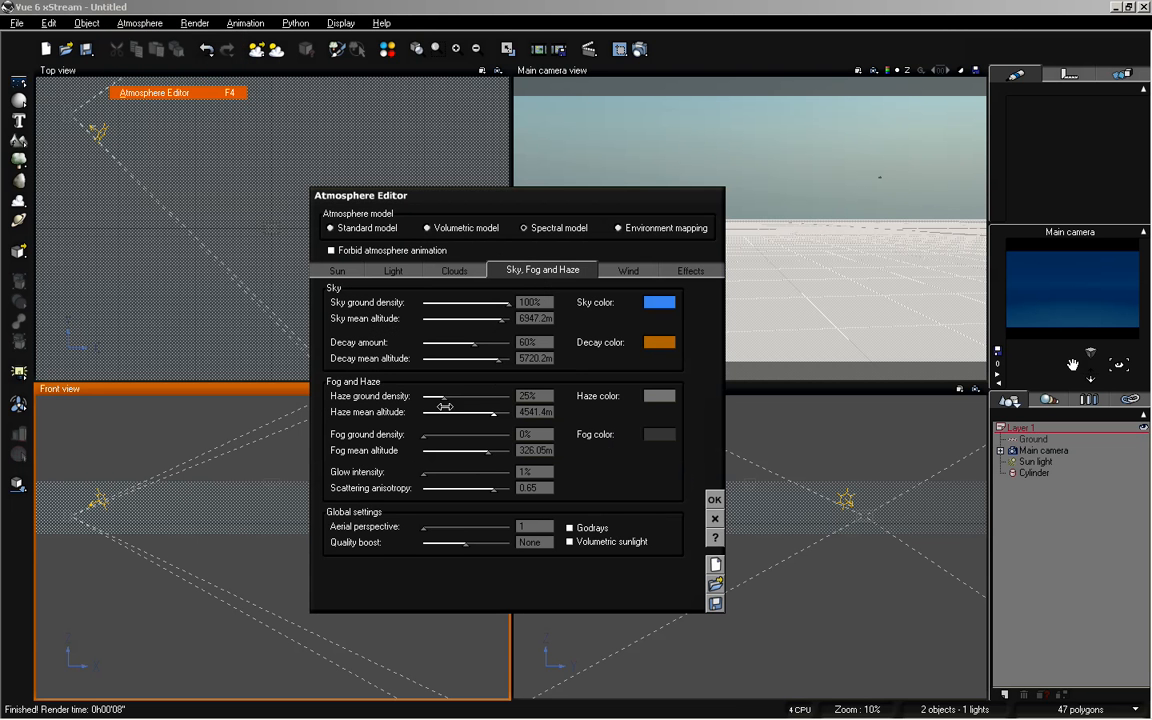
pyautogui.moveTo(443, 397); pyautogui.dragTo(423, 397)
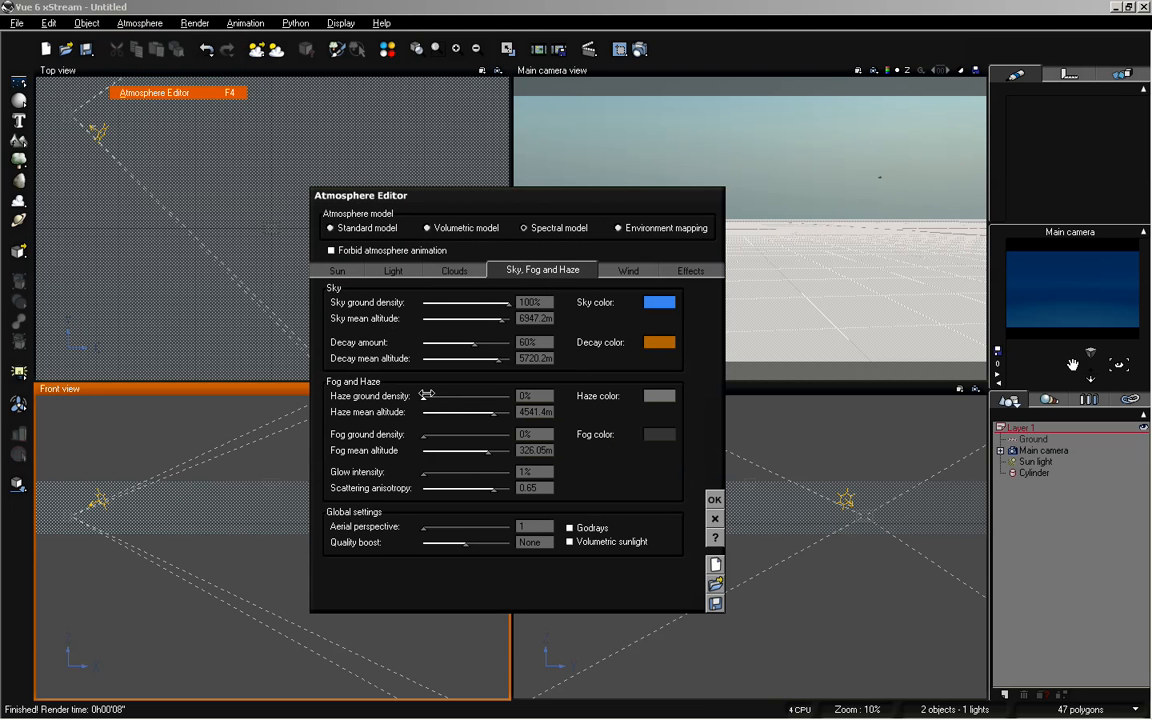
pyautogui.click(714, 500)
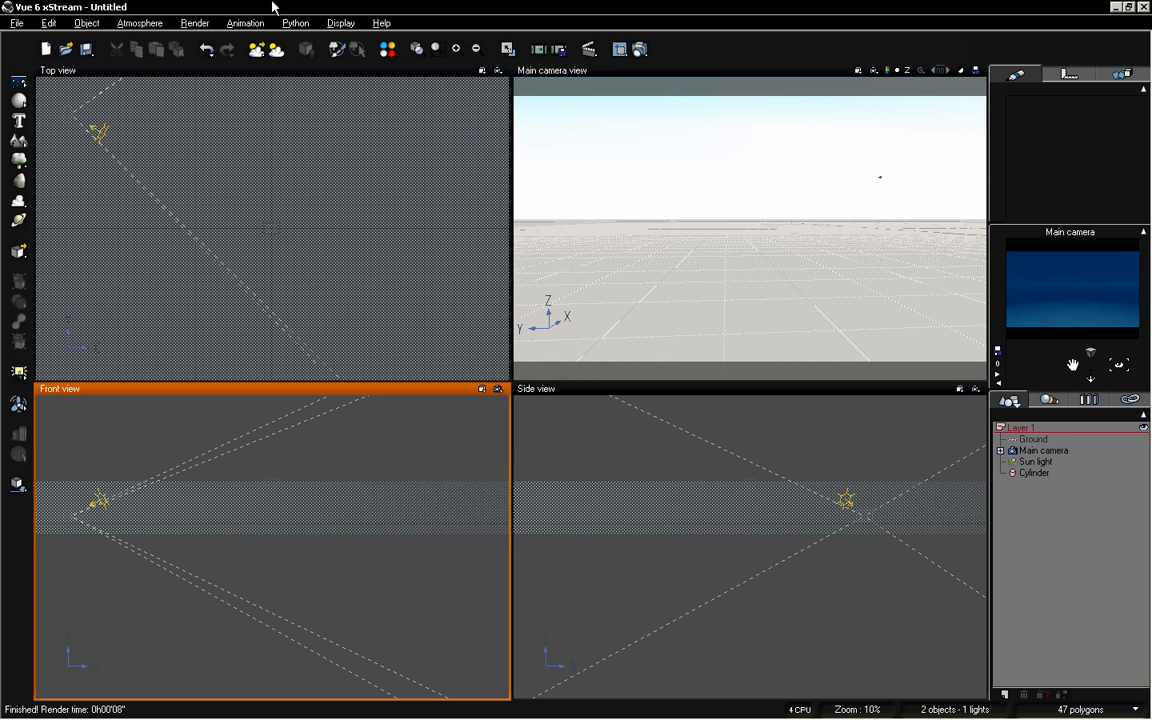
# Enable volumetric sunlight in the atmosphere, render the underwater view and close the render
pyautogui.click(158, 92)
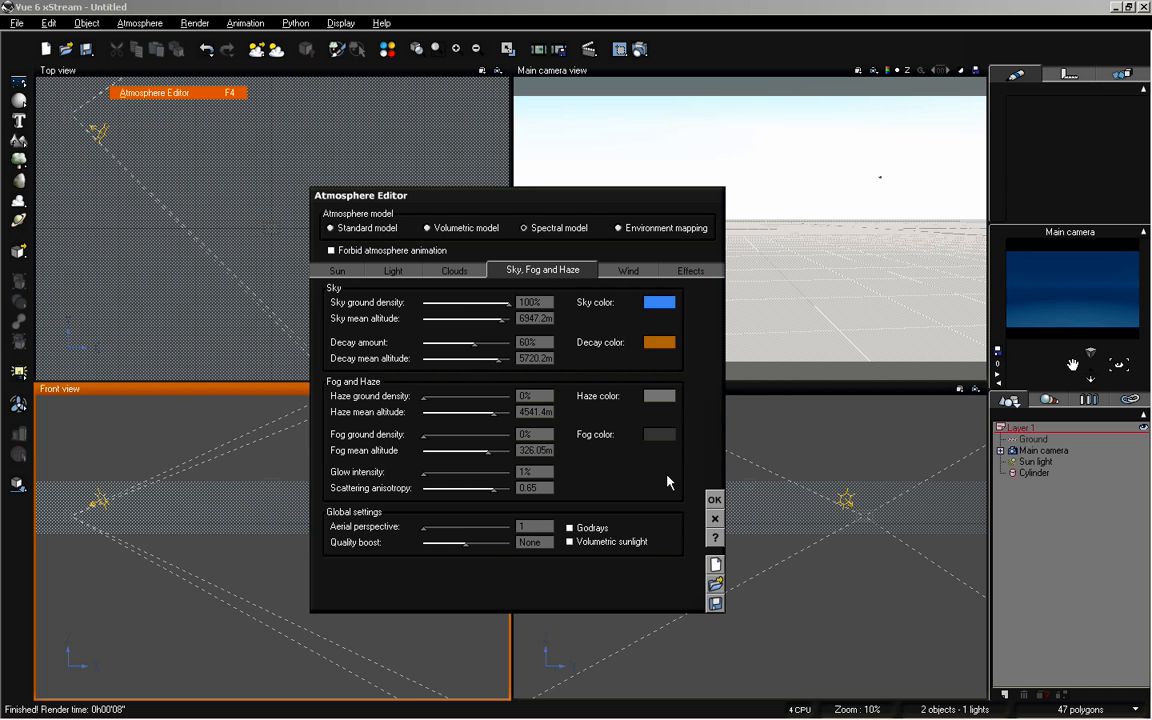
pyautogui.click(596, 548)
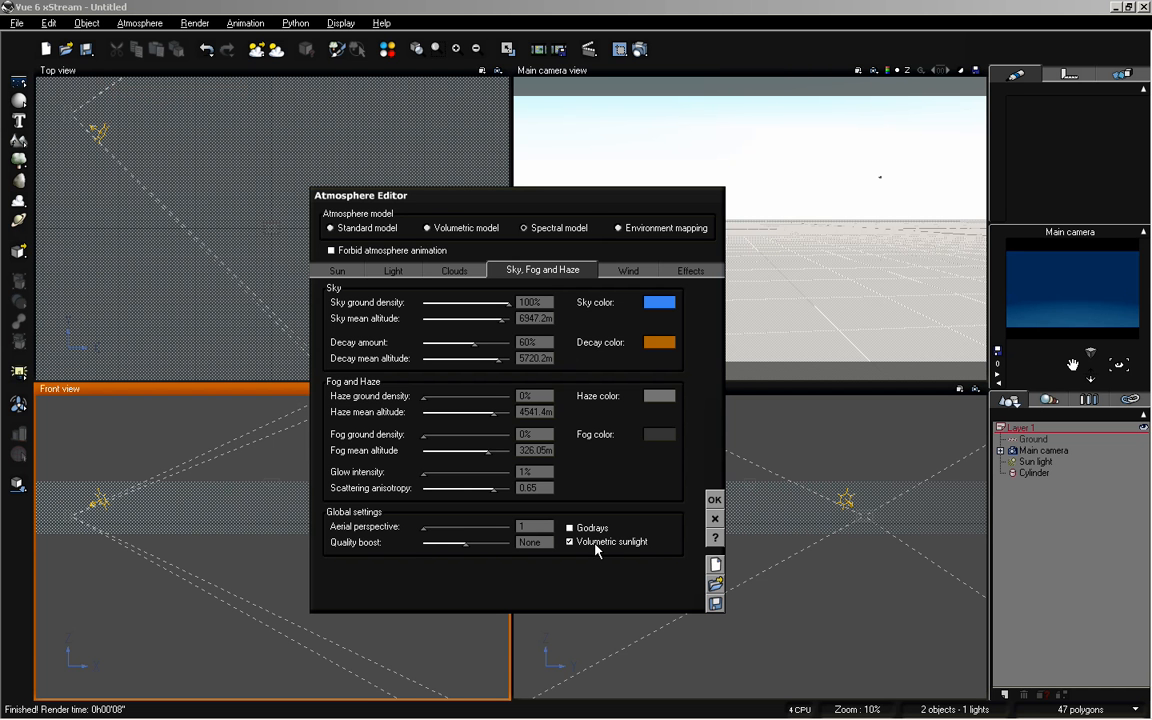
pyautogui.click(715, 502)
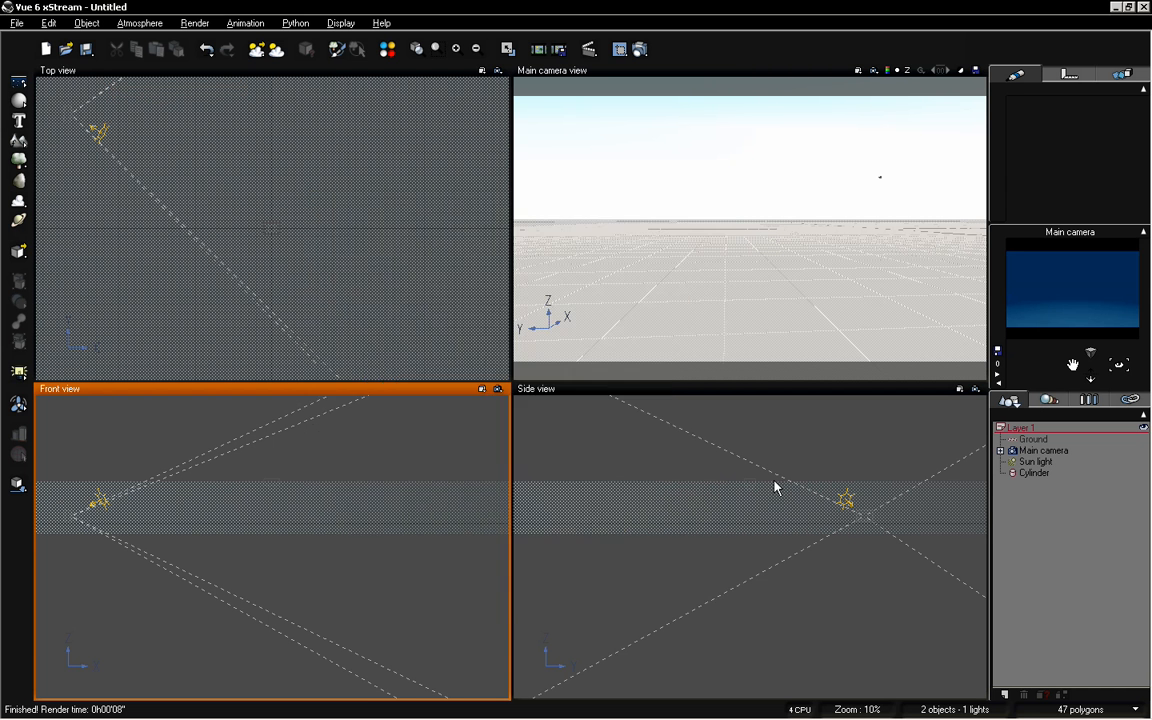
pyautogui.click(640, 49)
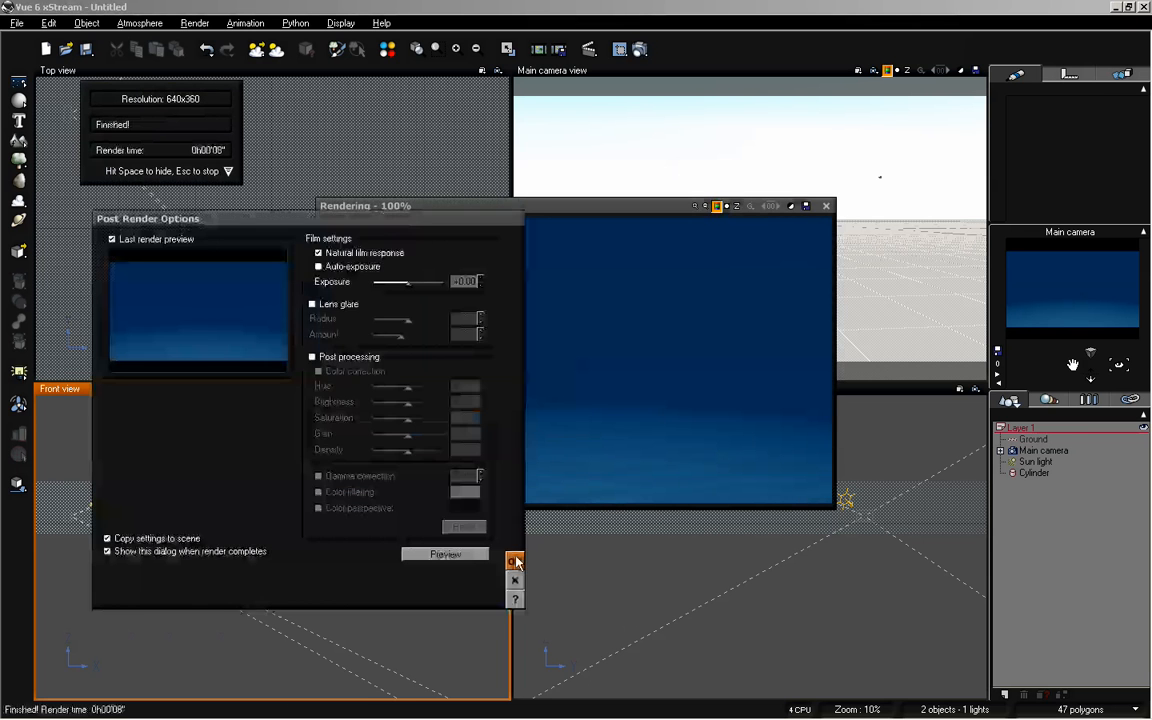
pyautogui.click(516, 562)
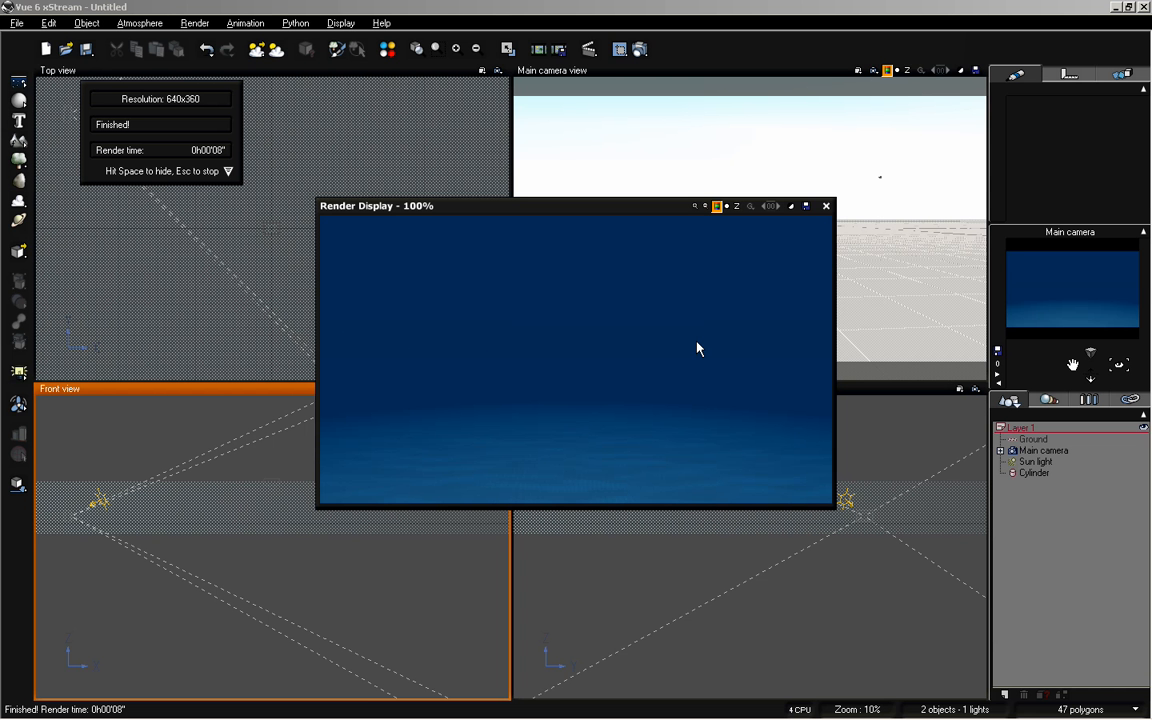
pyautogui.click(826, 205)
# Disable volumetric sunlight and switch the atmosphere to the Volumetric model
pyautogui.click(139, 22)
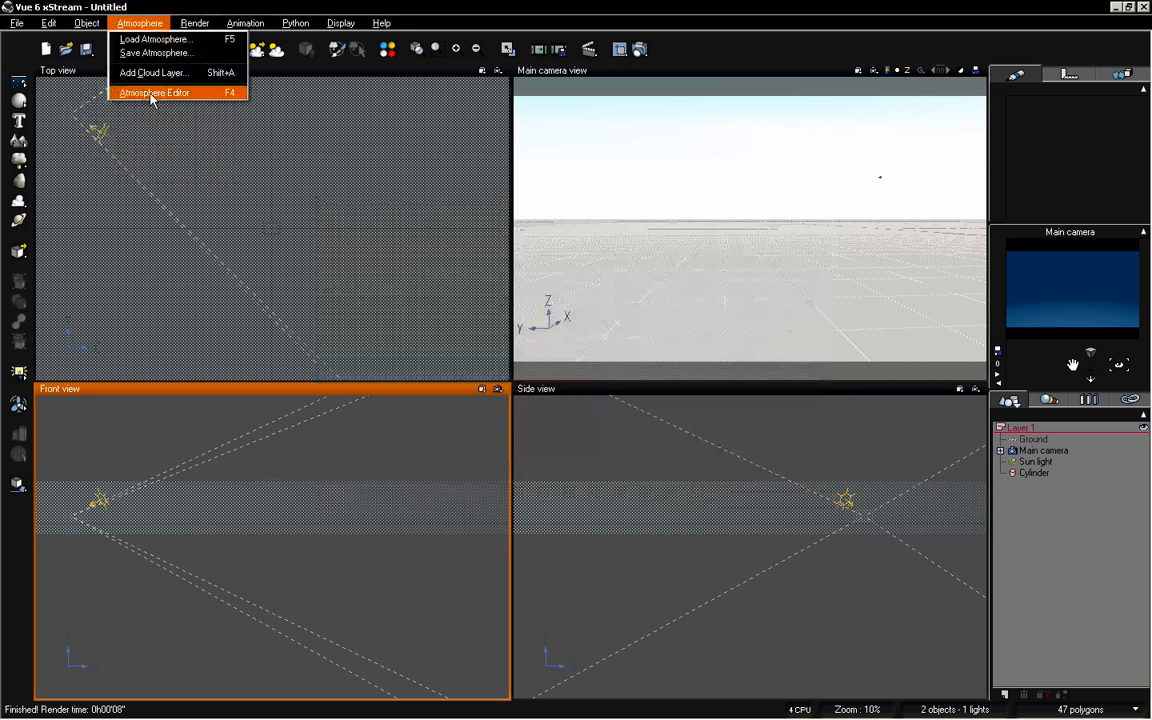
pyautogui.click(150, 92)
pyautogui.click(575, 544)
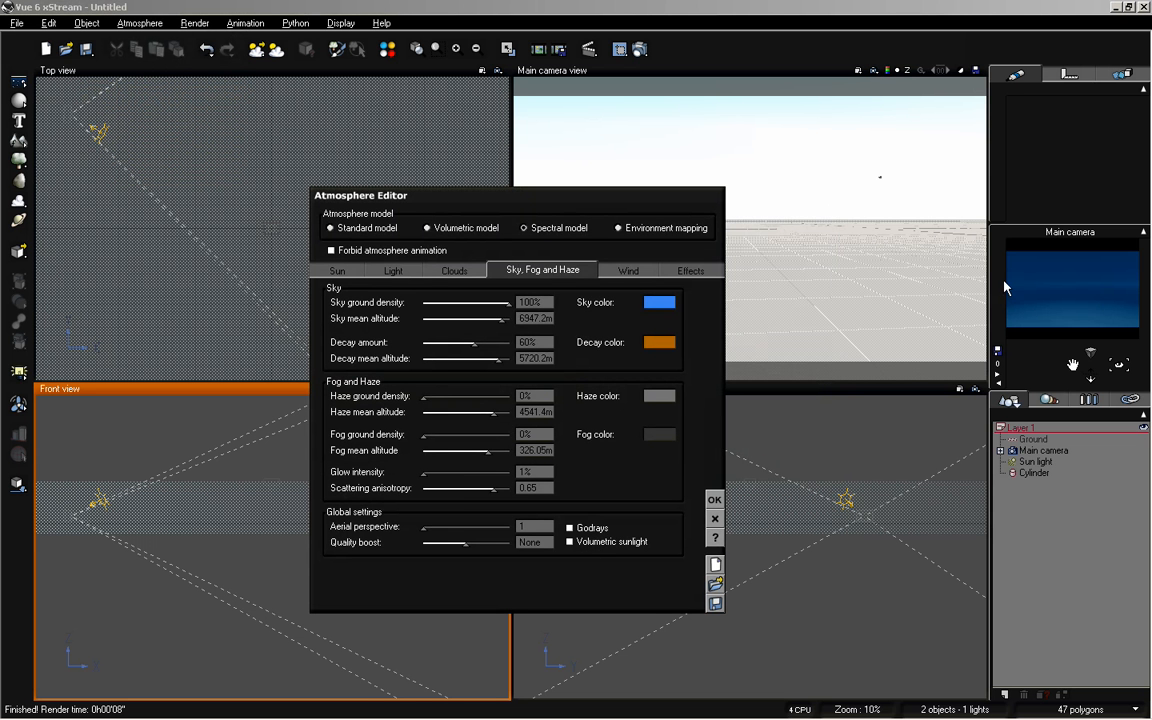
pyautogui.click(465, 229)
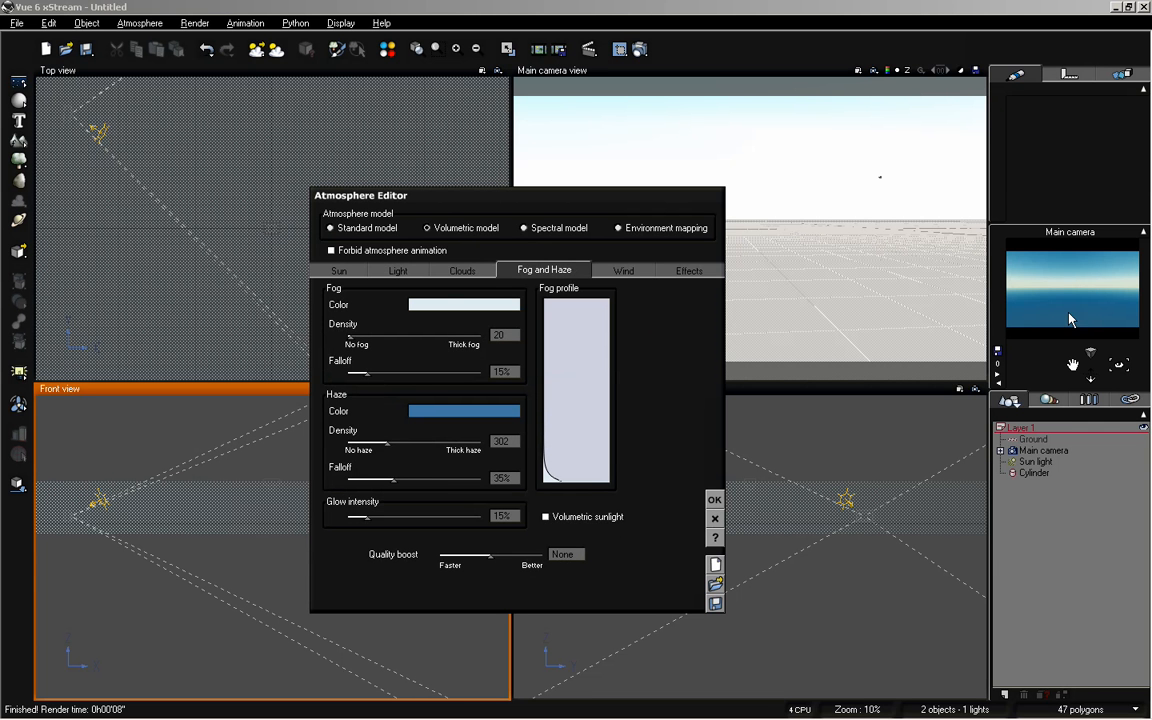
# Set both the haze density and the fog density of the atmosphere to 0
pyautogui.moveTo(390, 442); pyautogui.dragTo(312, 412)
pyautogui.moveTo(350, 336); pyautogui.dragTo(316, 298)
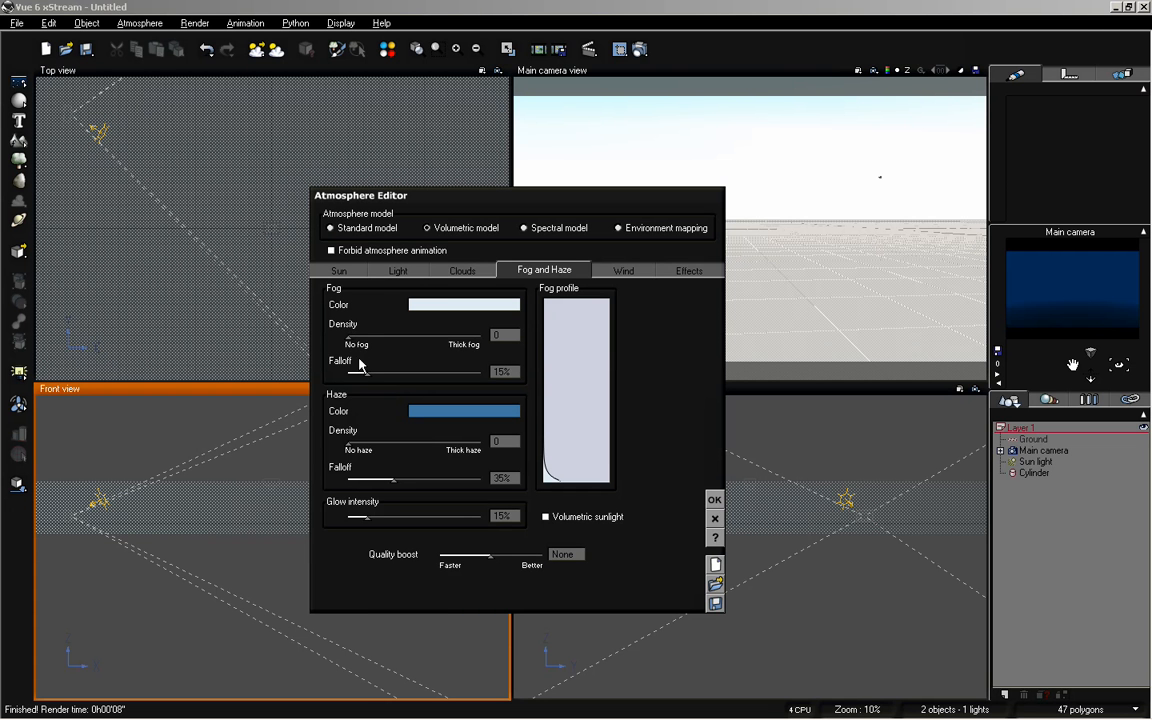
pyautogui.moveTo(353, 435)
pyautogui.mouseDown()
pyautogui.moveTo(447, 442)
pyautogui.moveTo(352, 443)
pyautogui.mouseUp()
# Set the atmosphere's light intensity to +0.14 and the sky dome lighting gain to 0.90
pyautogui.click(396, 269)
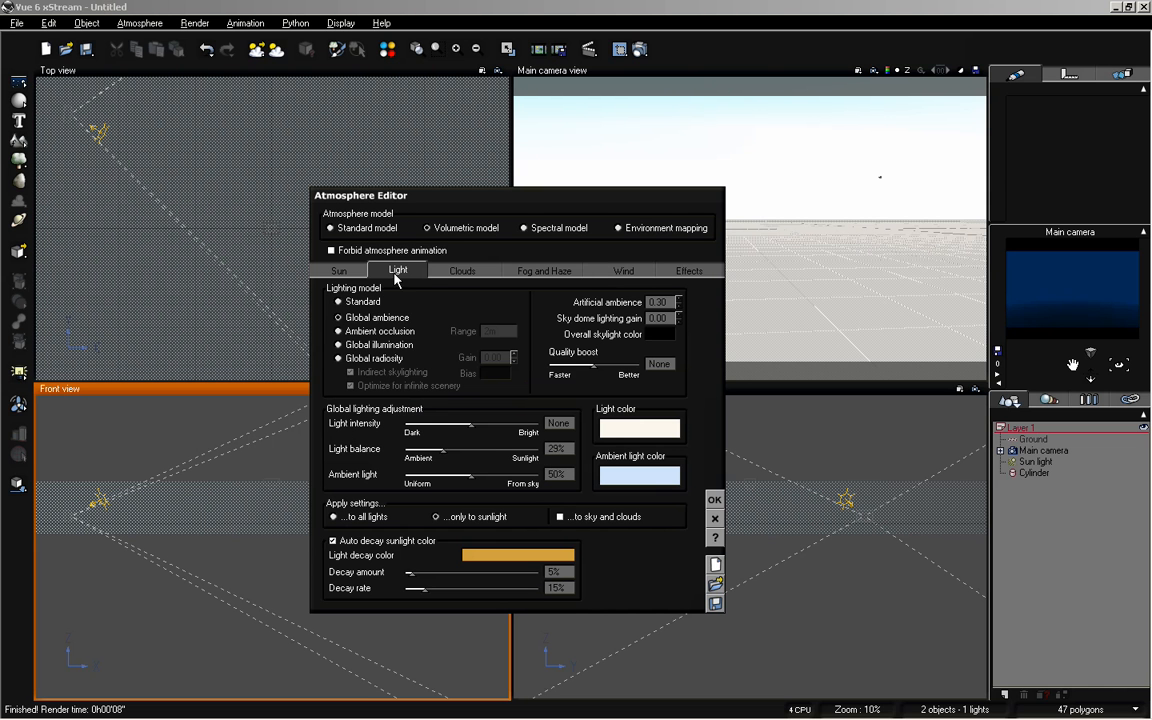
pyautogui.moveTo(466, 429)
pyautogui.mouseDown()
pyautogui.moveTo(516, 426)
pyautogui.moveTo(476, 426)
pyautogui.mouseUp()
pyautogui.moveTo(680, 315)
pyautogui.mouseDown()
pyautogui.moveTo(681, 300)
pyautogui.moveTo(679, 316)
pyautogui.mouseUp()
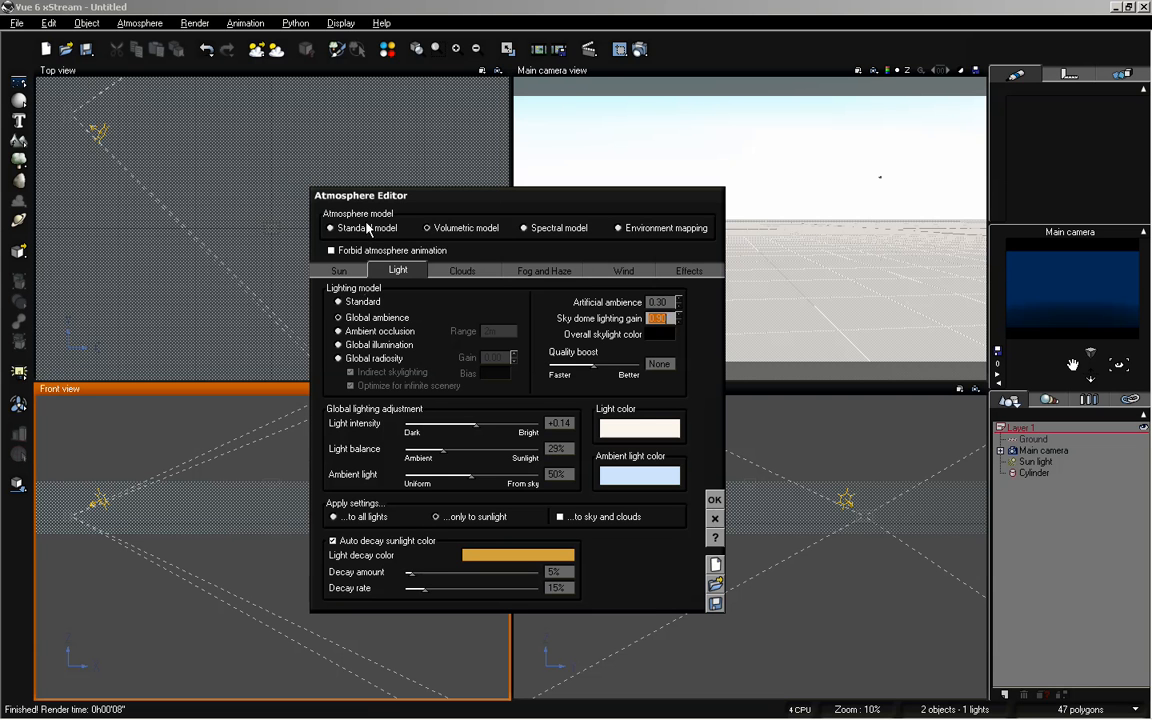
# Switch the atmosphere to the Standard model with fog altitude -50.0 and falloff 0%, and render the underwater view
pyautogui.click(366, 229)
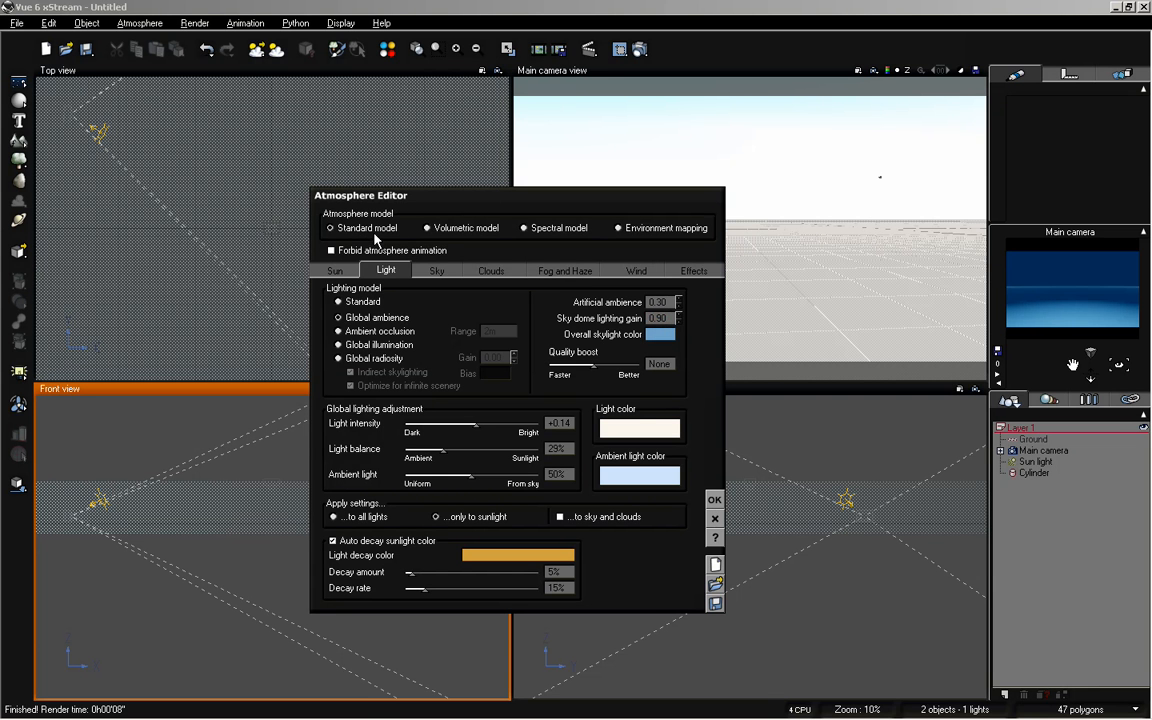
pyautogui.click(547, 273)
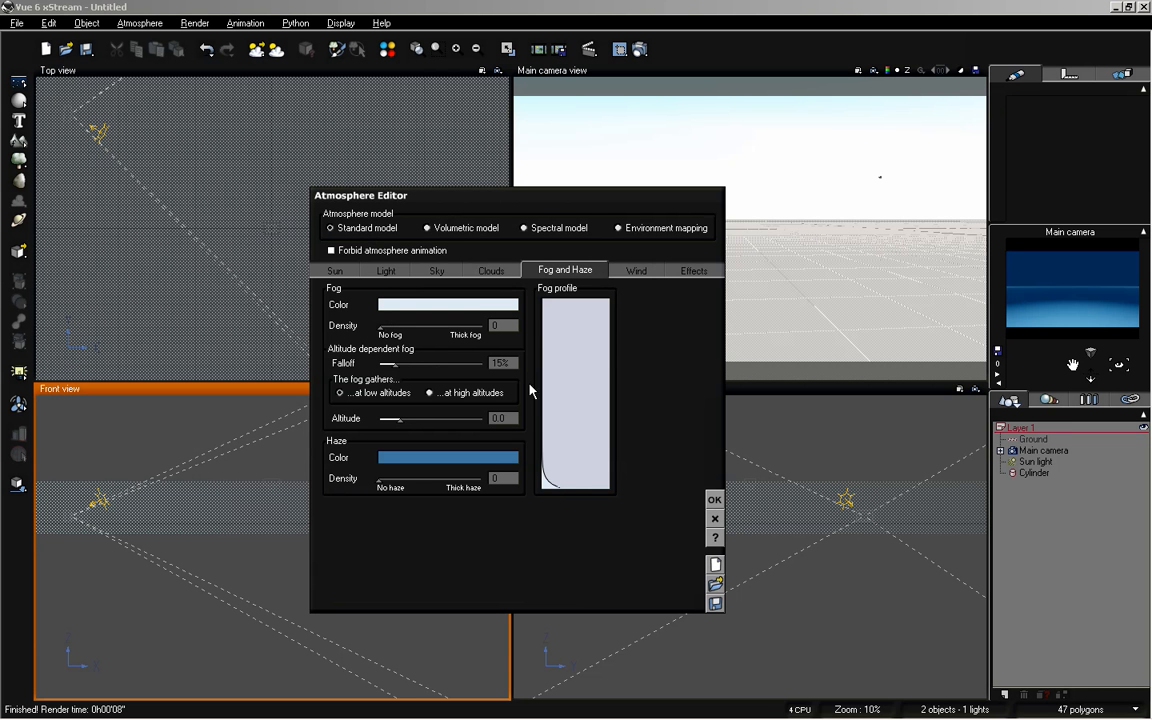
pyautogui.moveTo(400, 419); pyautogui.dragTo(389, 418)
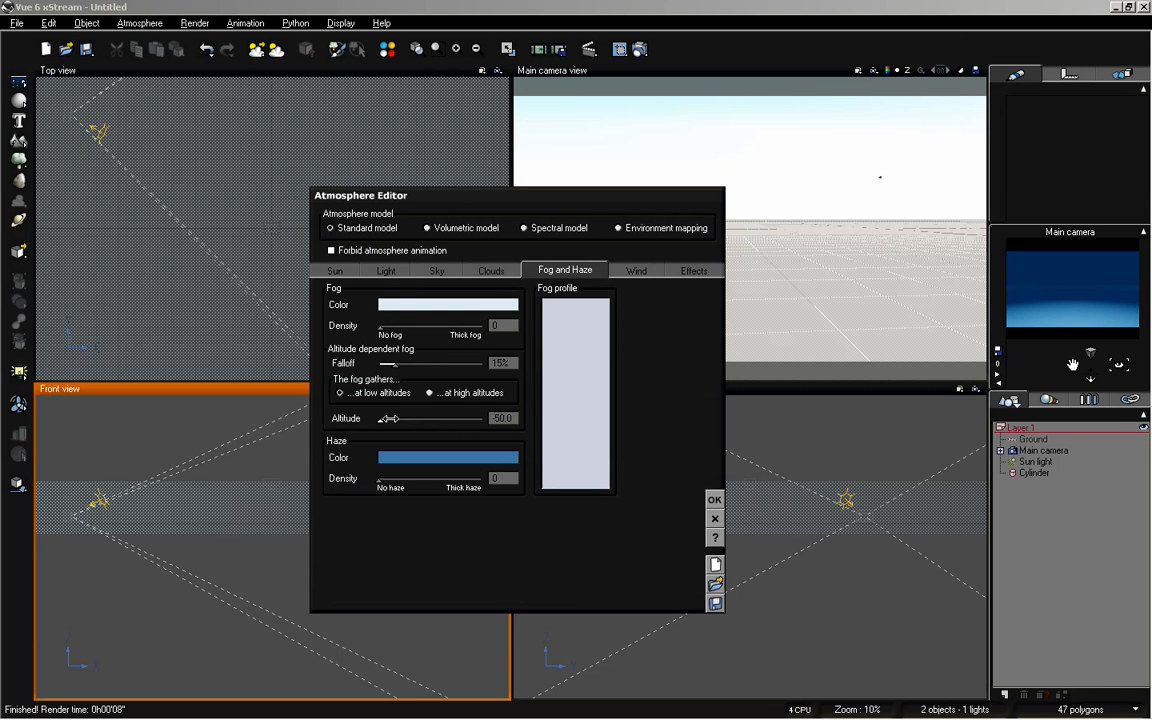
pyautogui.moveTo(393, 364); pyautogui.dragTo(378, 364)
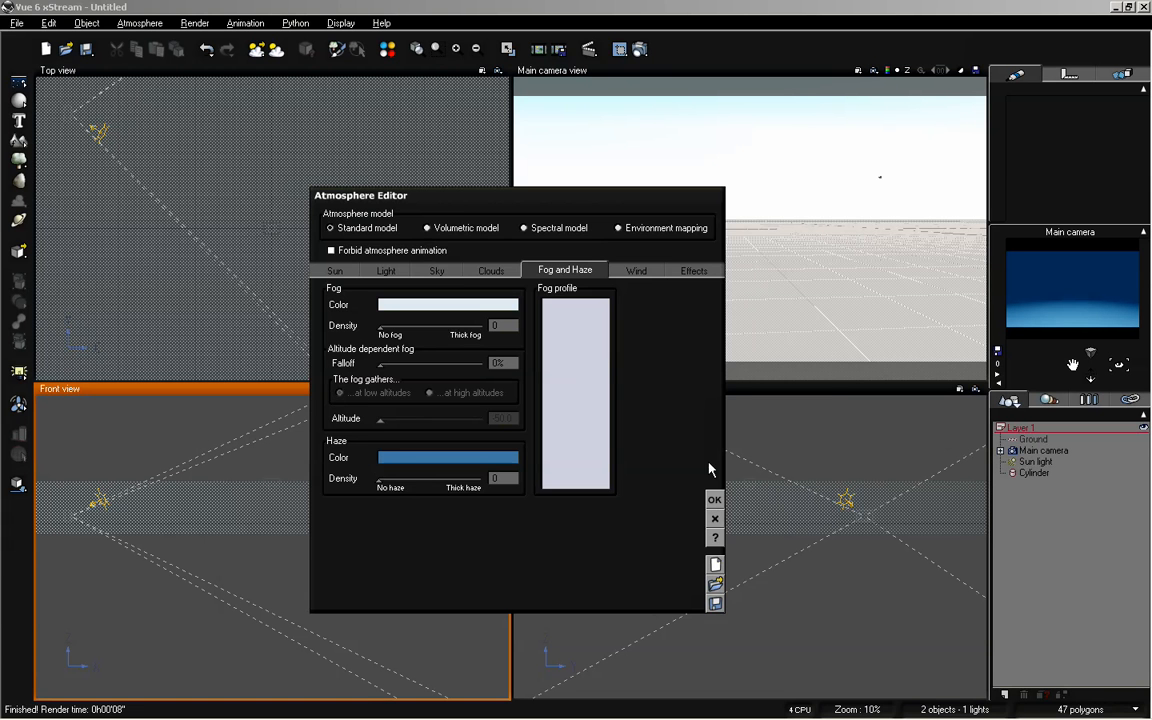
pyautogui.click(714, 500)
pyautogui.click(641, 49)
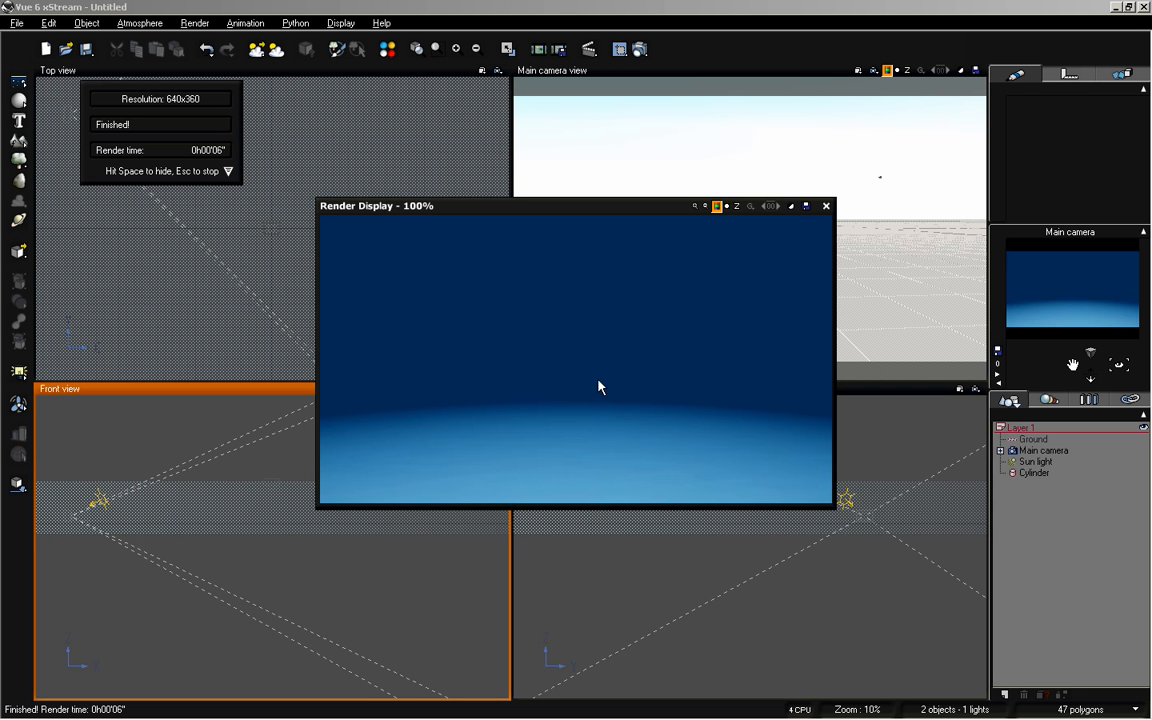
pyautogui.click(826, 205)
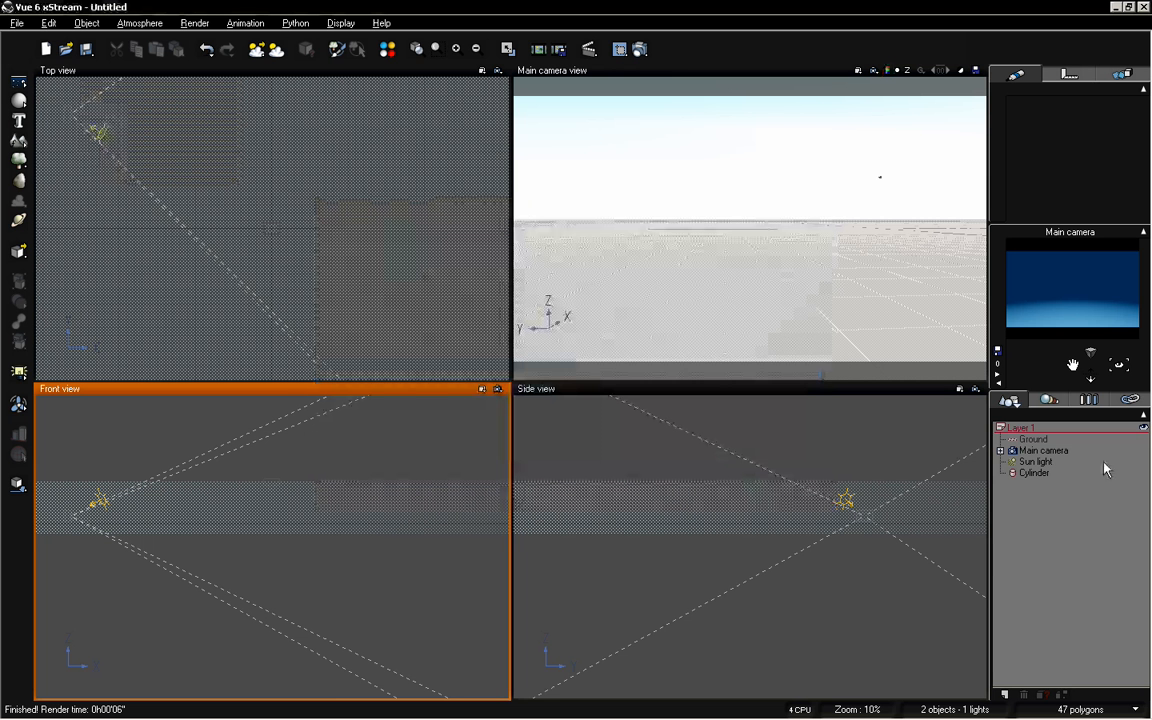
# Point the main camera up at the water surface from below, render the view and close the render
pyautogui.moveTo(1115, 367); pyautogui.dragTo(1072, 363)
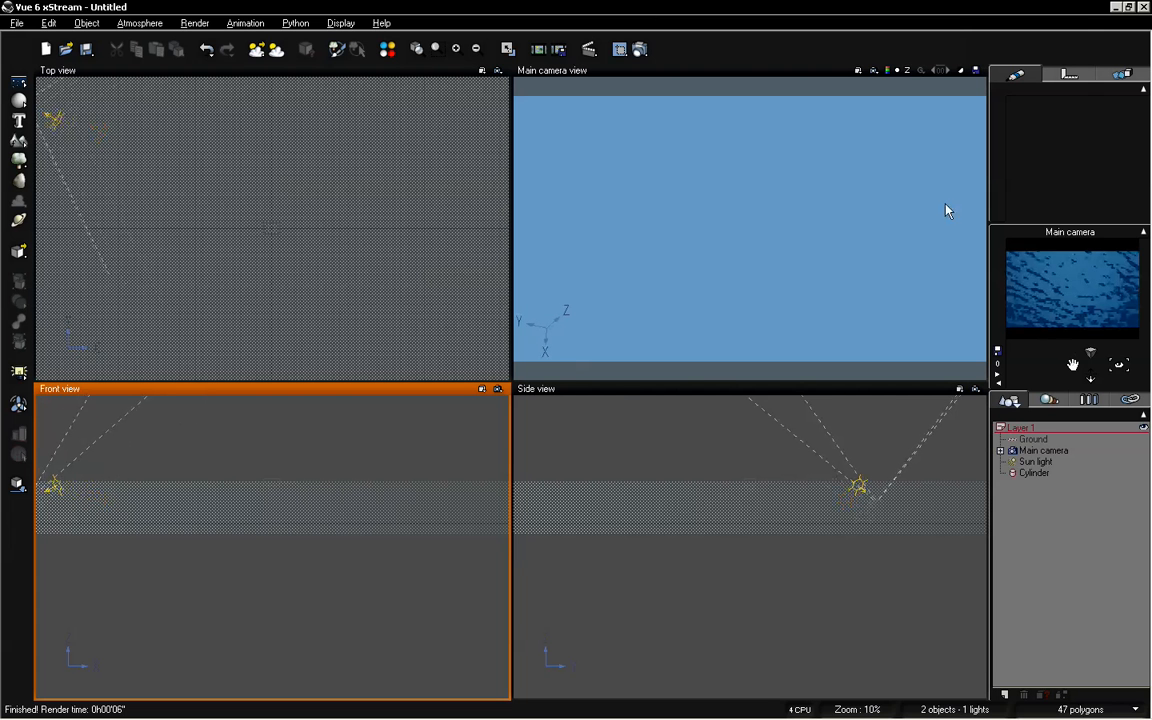
pyautogui.click(588, 49)
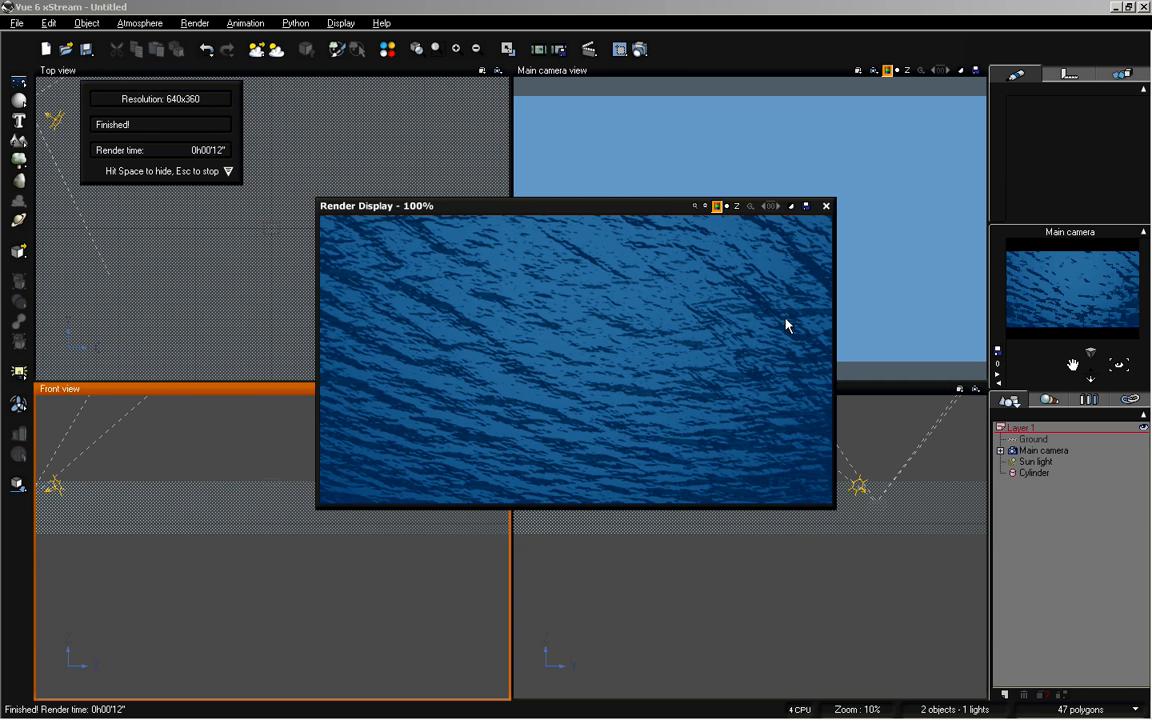
pyautogui.click(825, 206)
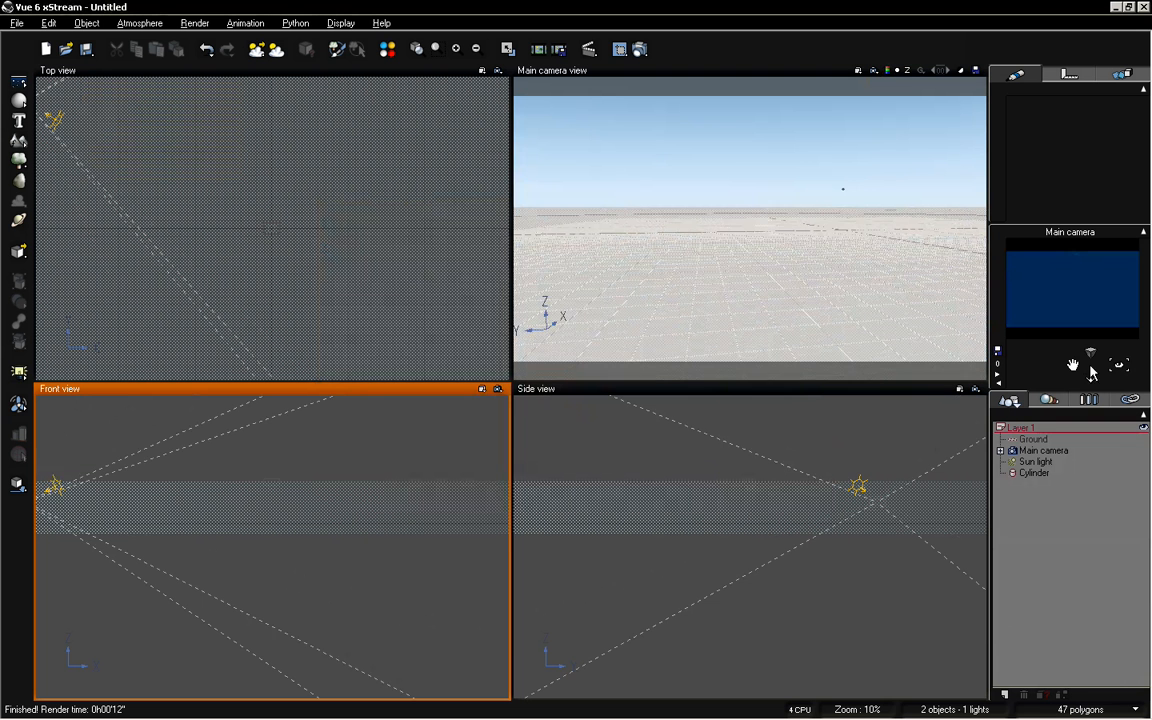
# Raise the main camera above the water surface, looking toward the horizon
pyautogui.moveTo(1073, 365); pyautogui.dragTo(1119, 353)
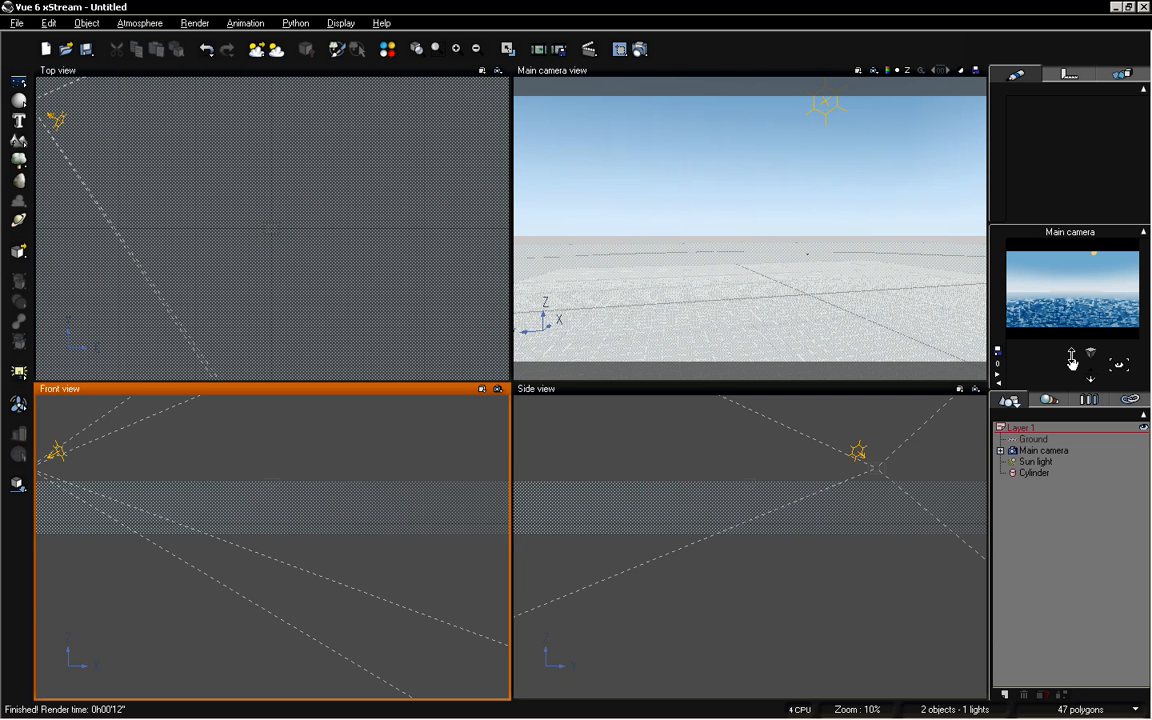
pyautogui.moveTo(1072, 359); pyautogui.dragTo(1072, 359)
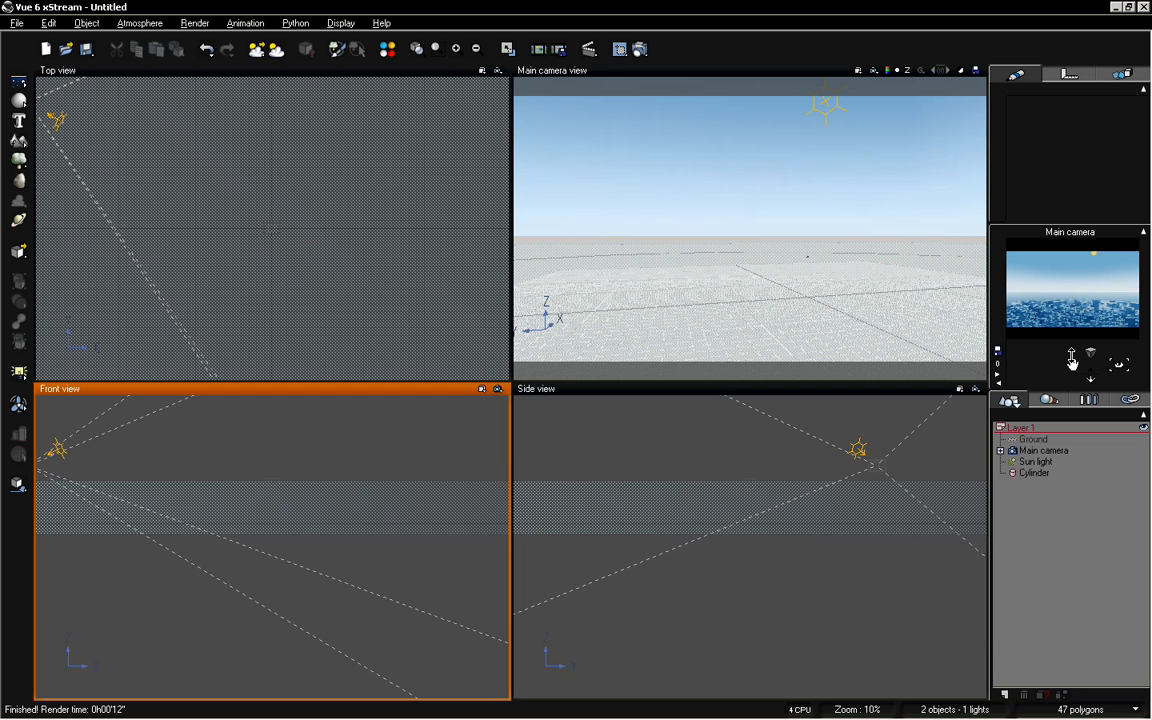